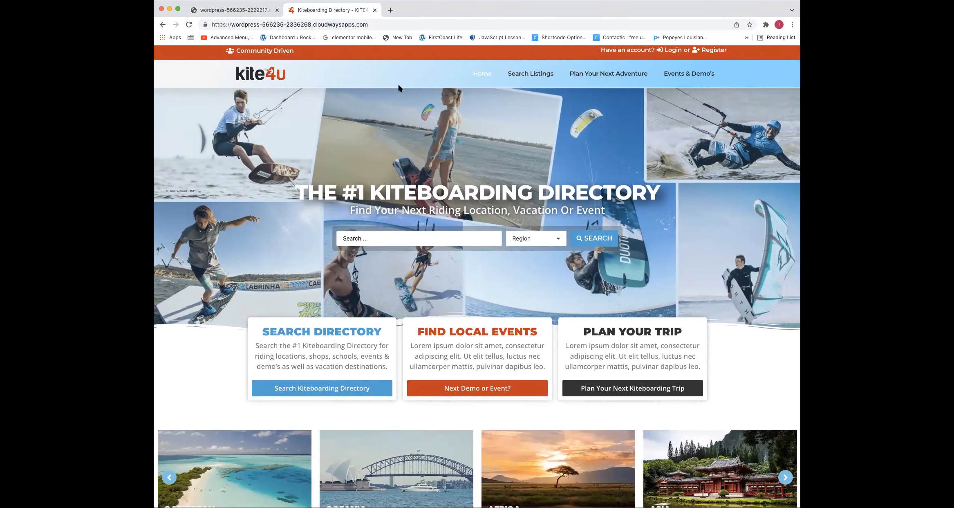
scroll(399, 87, "up", 1)
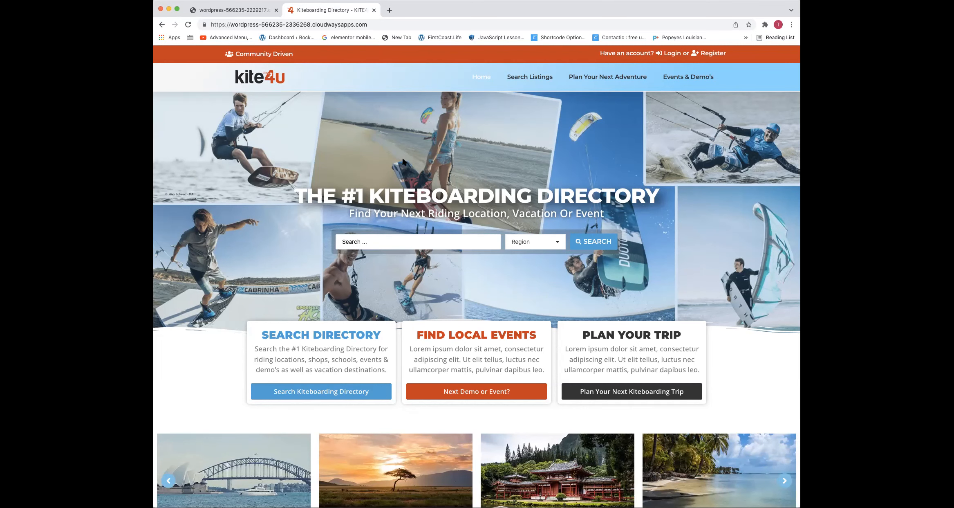
triple_click(391, 184)
left_click(403, 137)
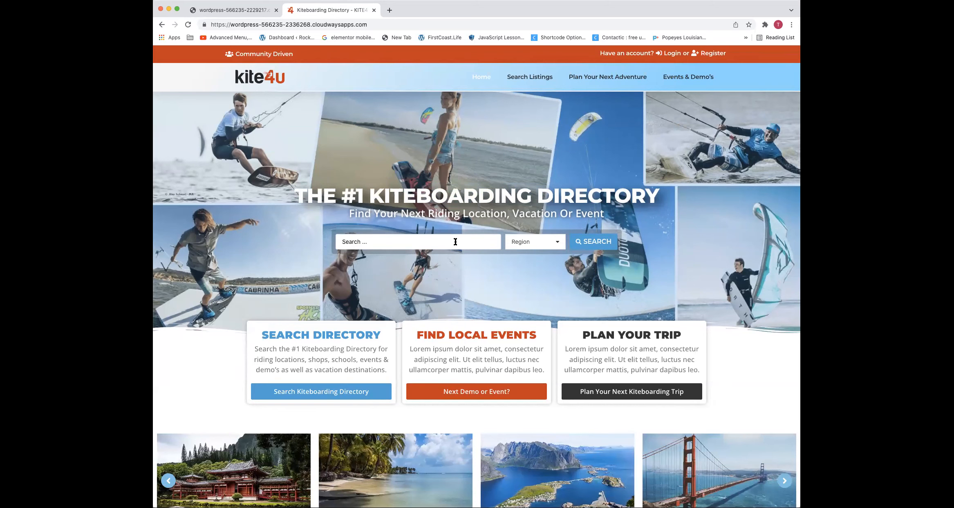
scroll(528, 187, "down", 1)
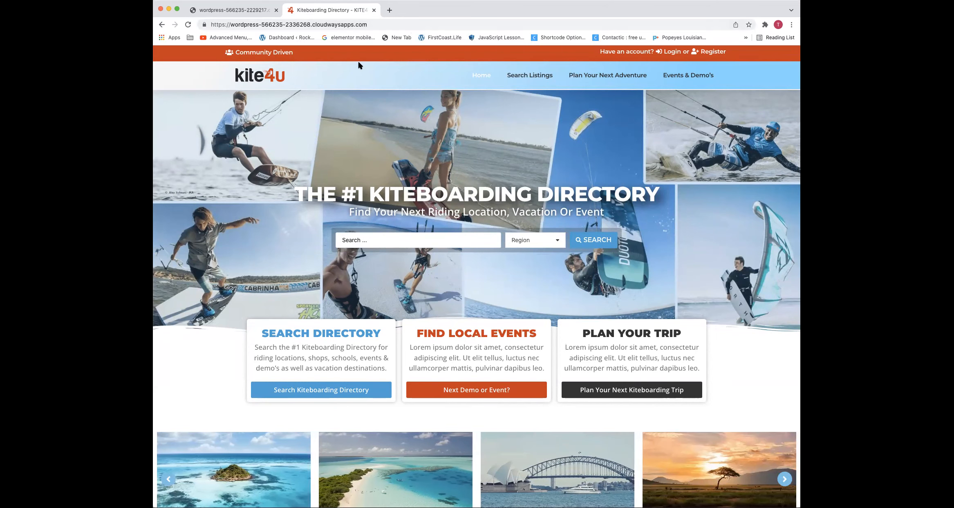
scroll(274, 79, "down", 1)
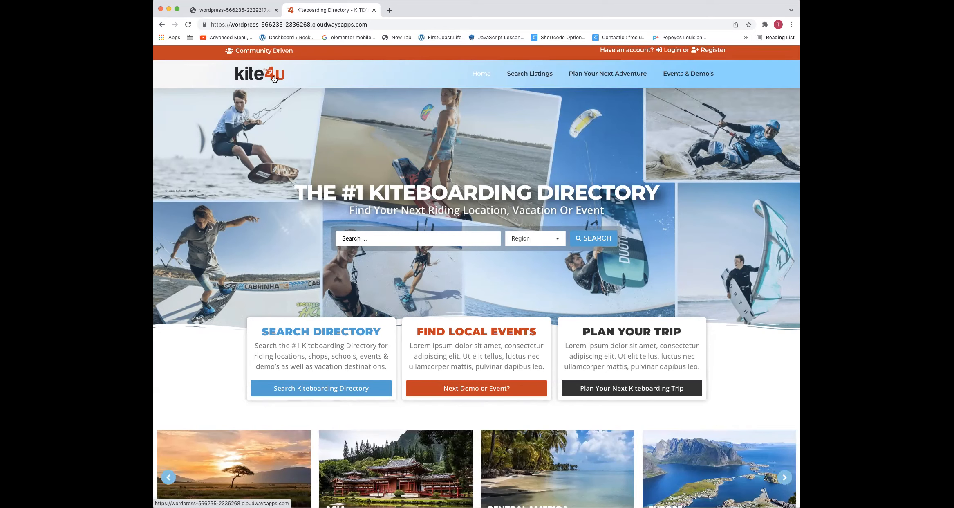
scroll(301, 154, "up", 1)
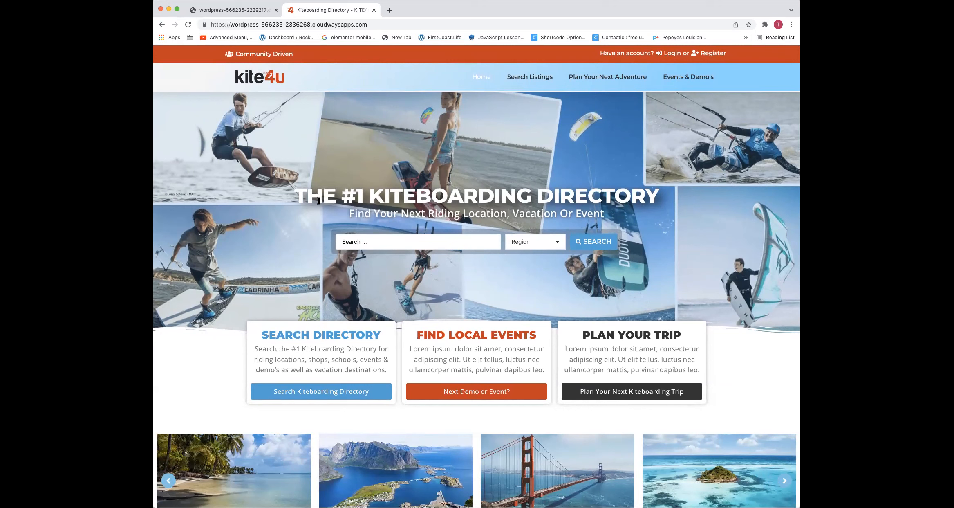
Examine the homepage's main headline, the site address and the headings of the three feature boxes below the search bar
left_click_drag(337, 187, 556, 212)
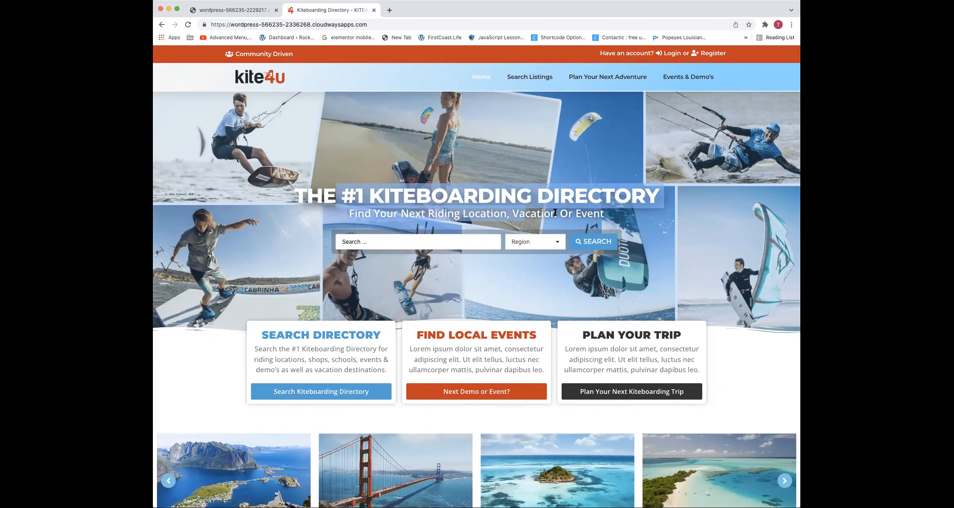
left_click(542, 155)
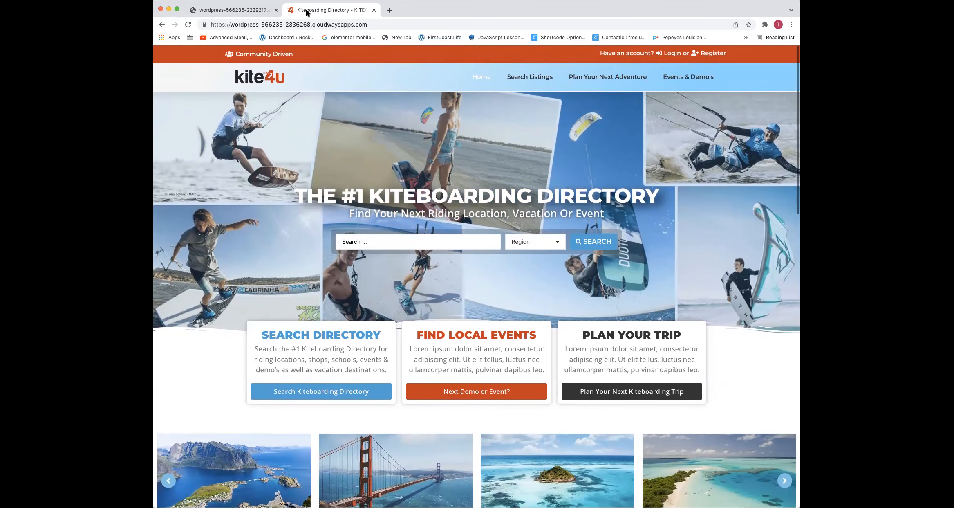
double_click(301, 24)
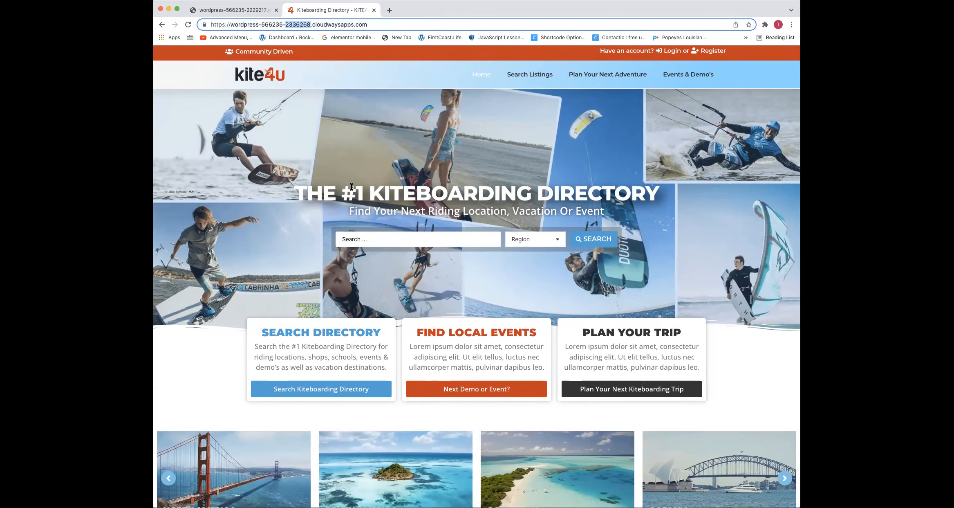
scroll(351, 189, "down", 1)
scroll(350, 229, "down", 3)
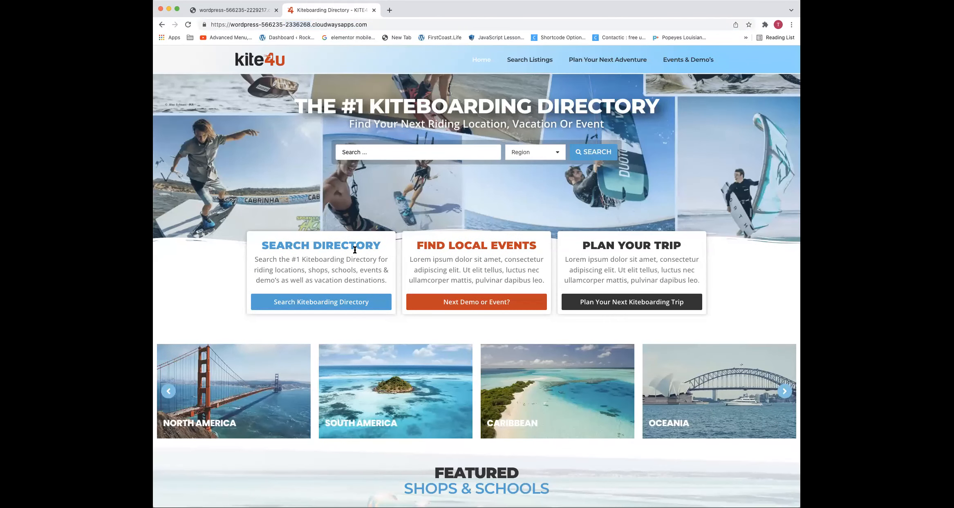
triple_click(355, 248)
triple_click(428, 245)
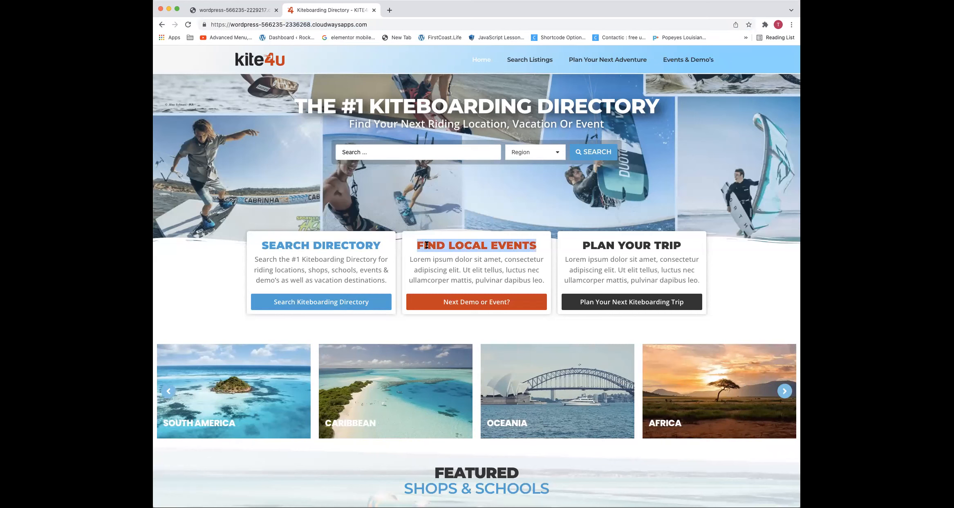
triple_click(669, 244)
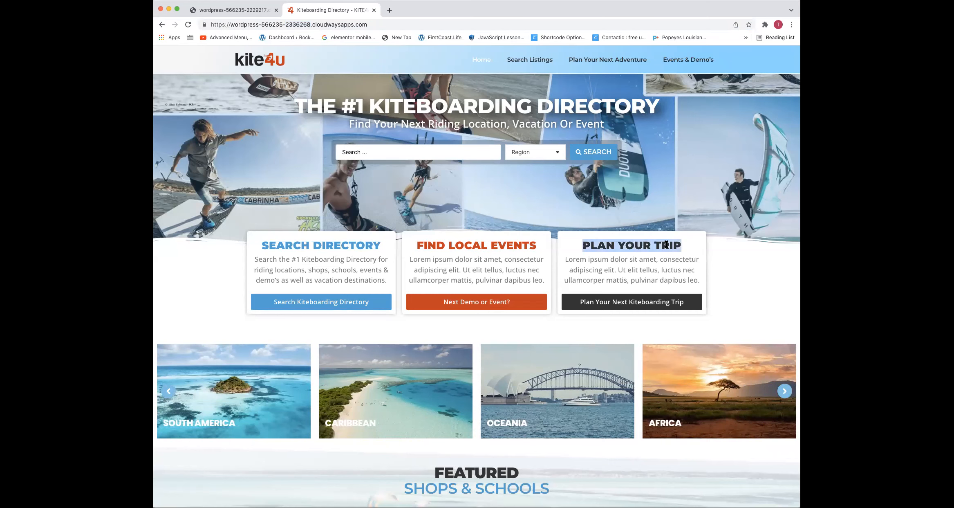
Review the homepage sections from the region carousel through featured shops, riding locations and latest posts to the footer, and return to the top
scroll(670, 244, "down", 1)
scroll(671, 244, "down", 5)
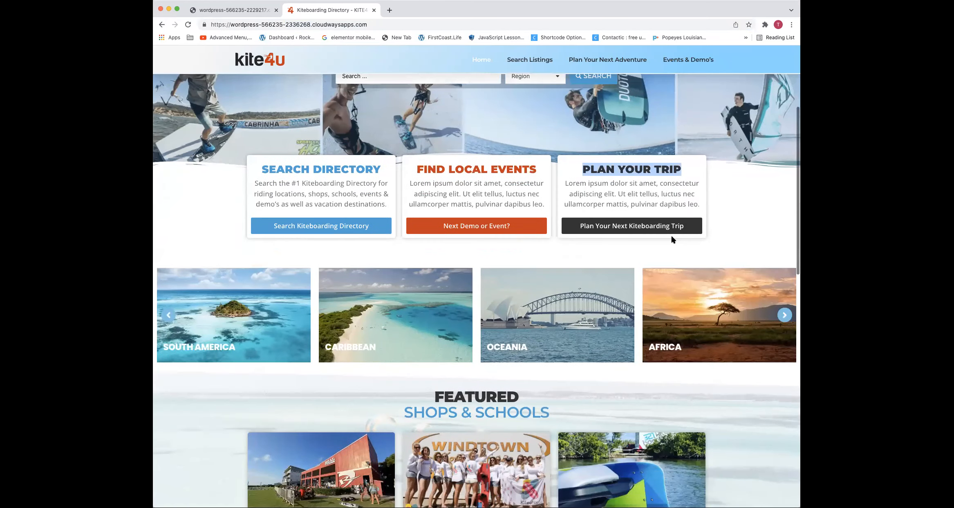
scroll(672, 236, "down", 1)
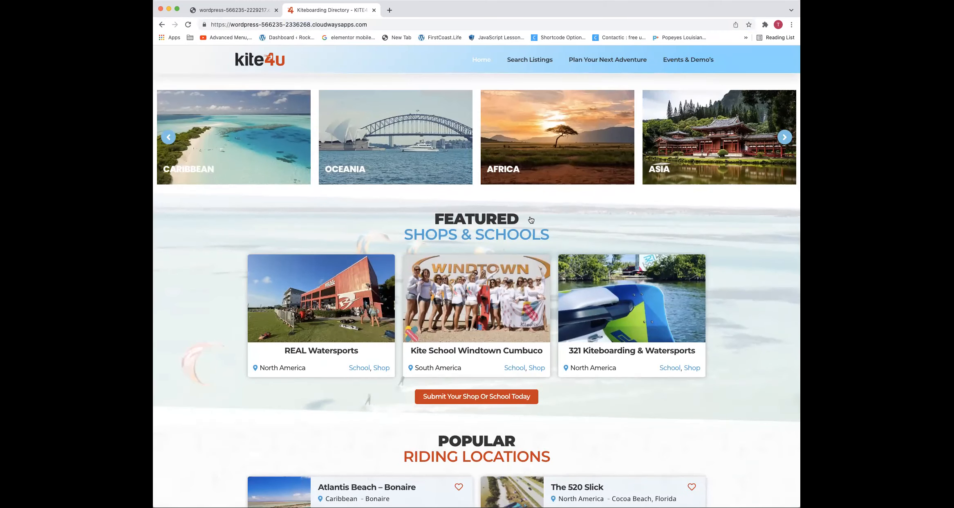
scroll(309, 230, "down", 1)
scroll(309, 230, "down", 6)
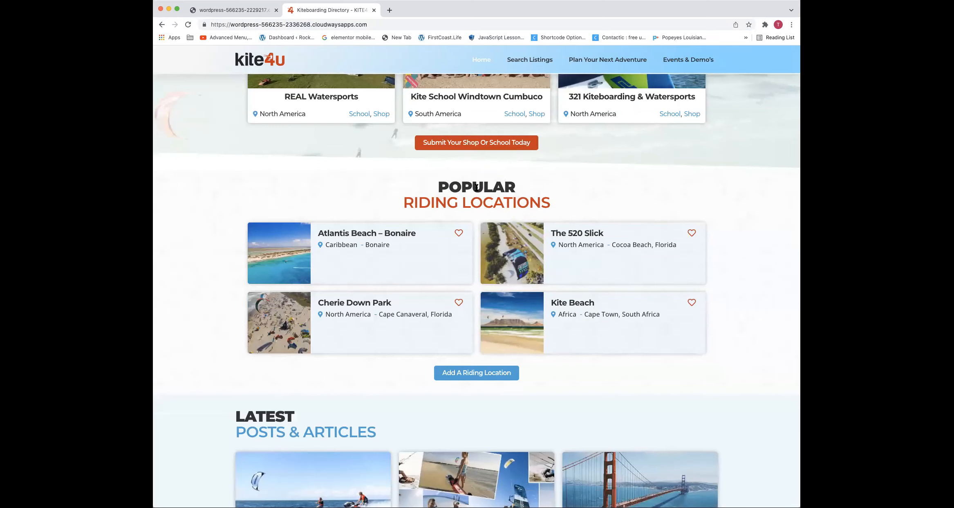
double_click(455, 187)
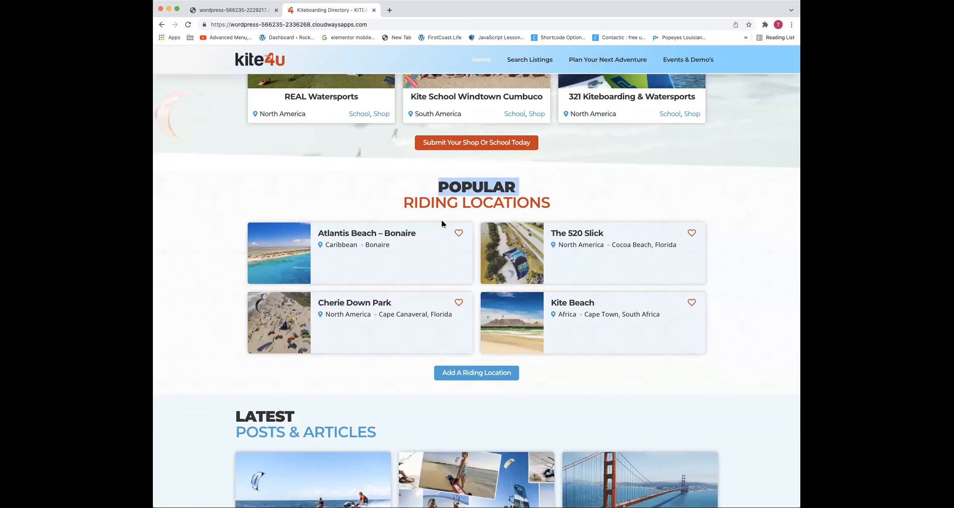
scroll(443, 221, "down", 3)
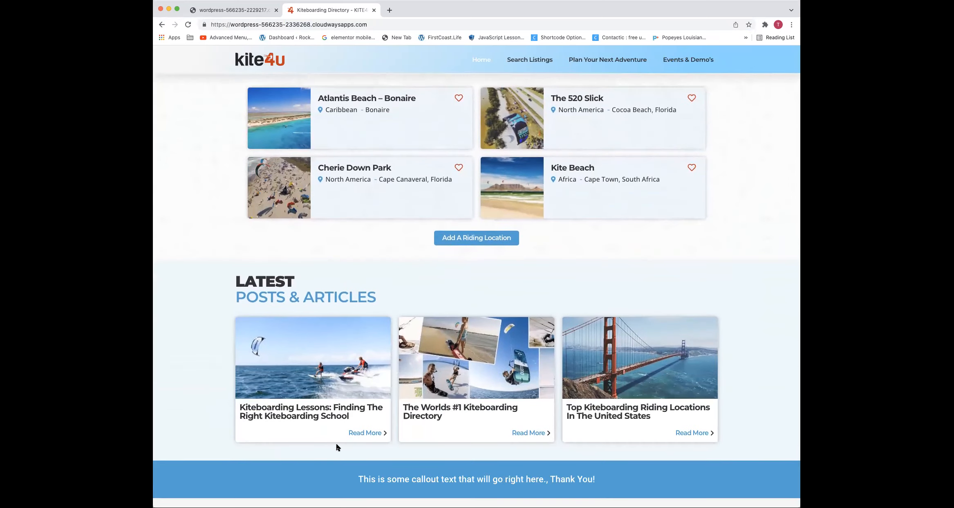
scroll(332, 425, "down", 2)
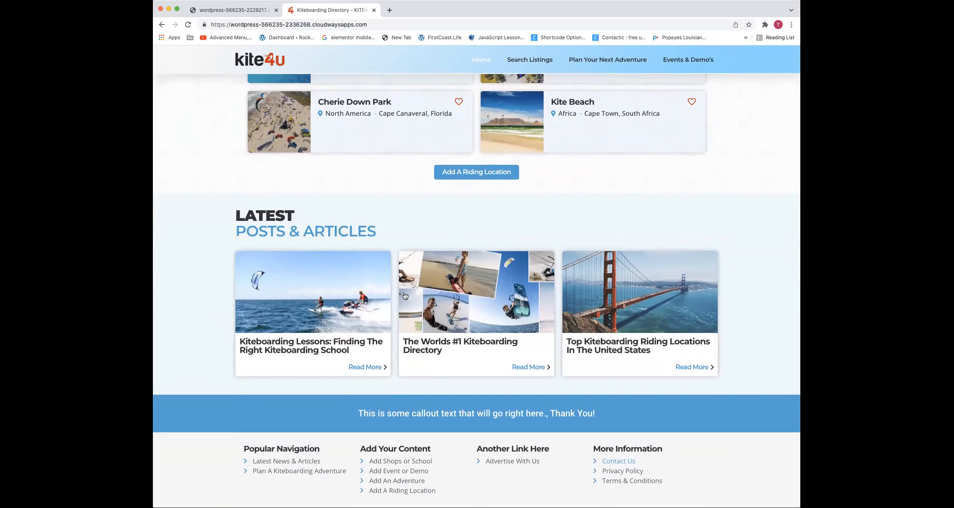
scroll(404, 293, "up", 5)
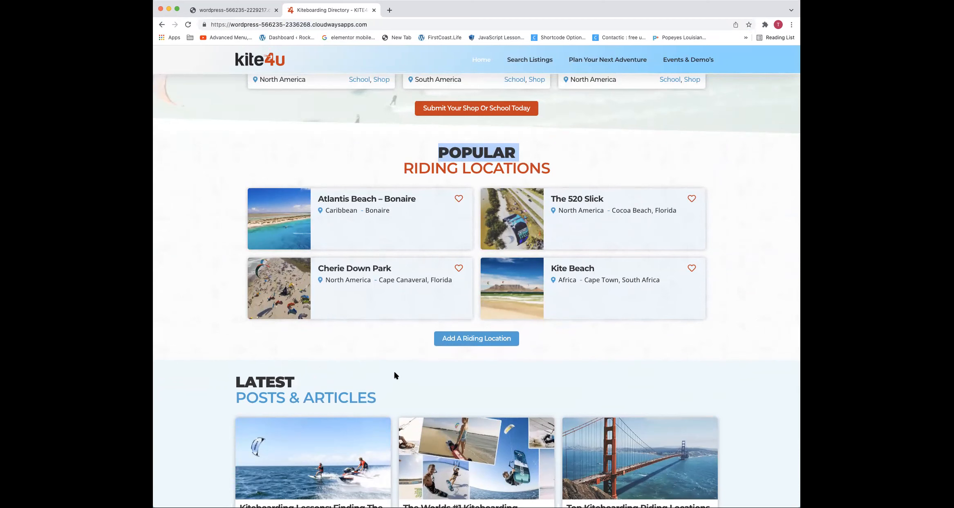
scroll(433, 251, "up", 3)
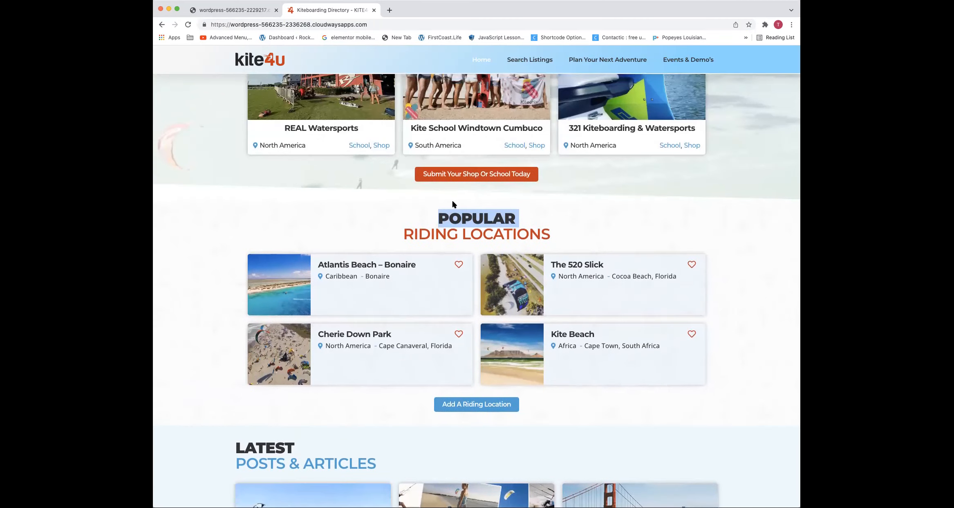
scroll(458, 188, "up", 3)
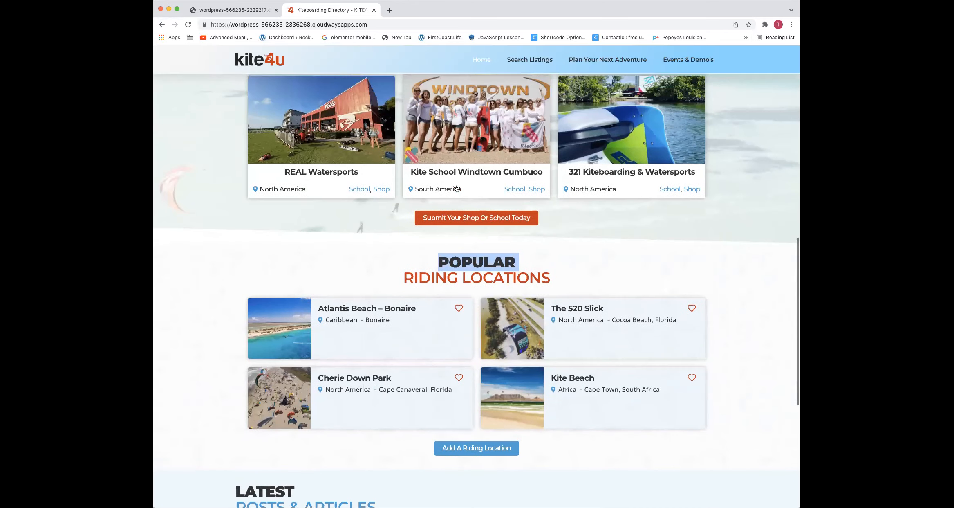
scroll(473, 136, "up", 7)
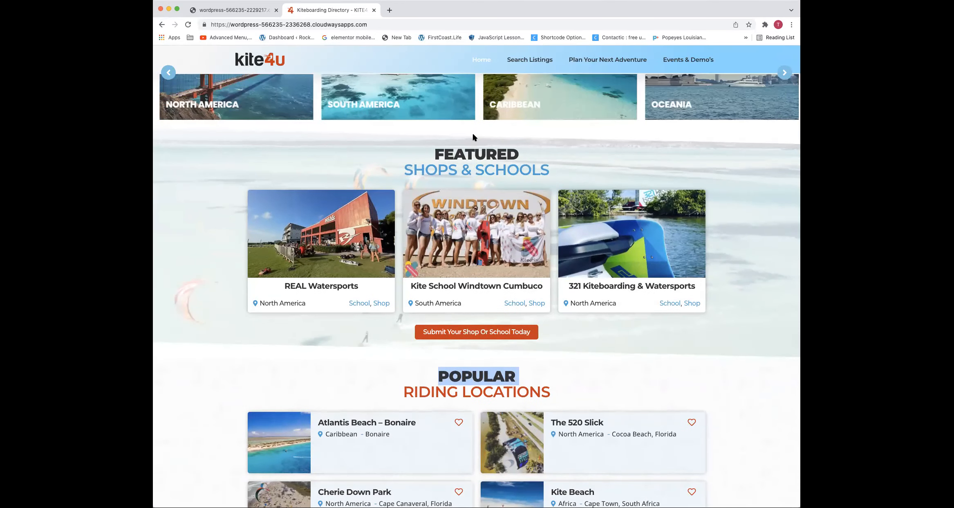
scroll(485, 172, "up", 15)
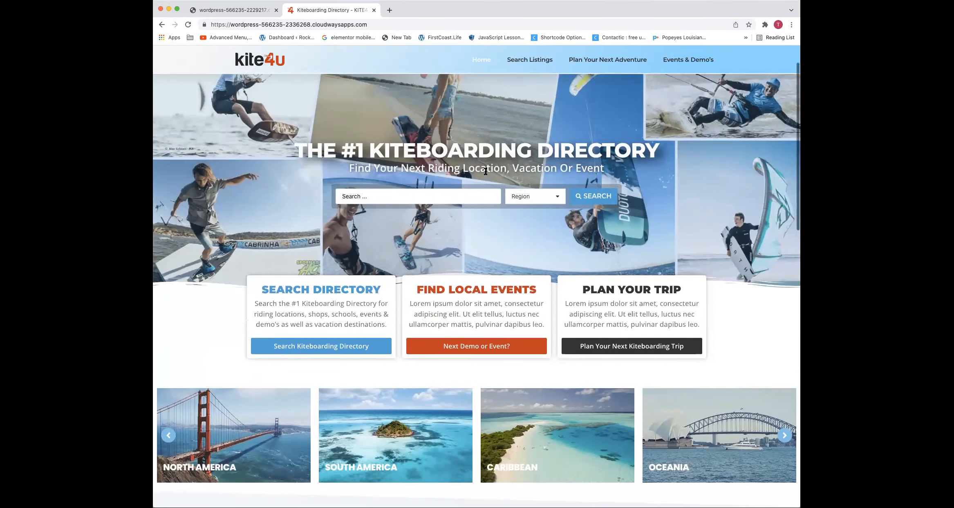
scroll(485, 174, "up", 2)
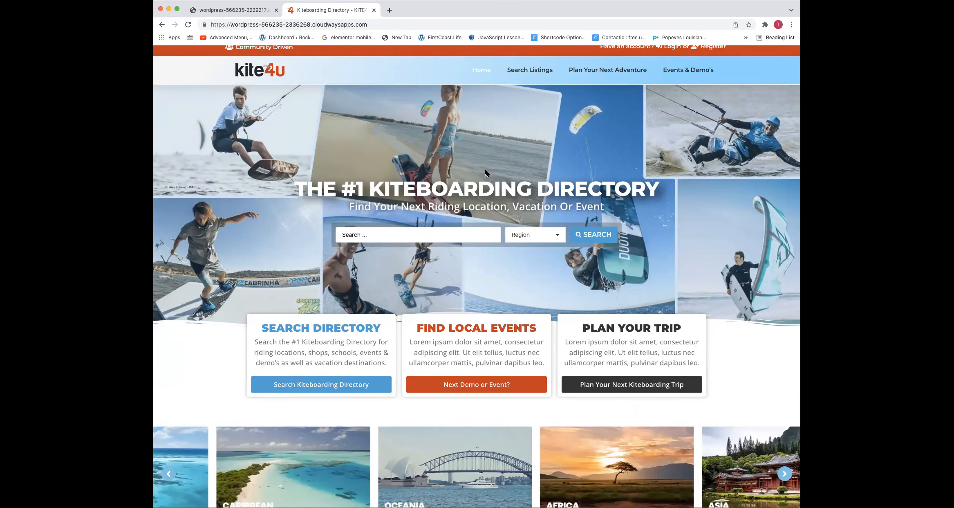
scroll(537, 321, "down", 2)
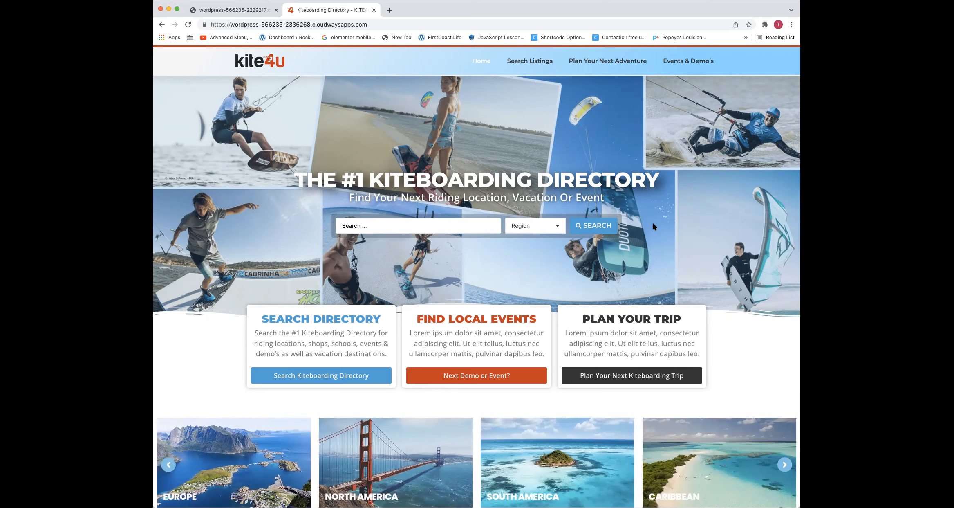
mouse_move(607, 162)
left_mouse_down()
mouse_move(605, 176)
mouse_move(603, 169)
left_mouse_up()
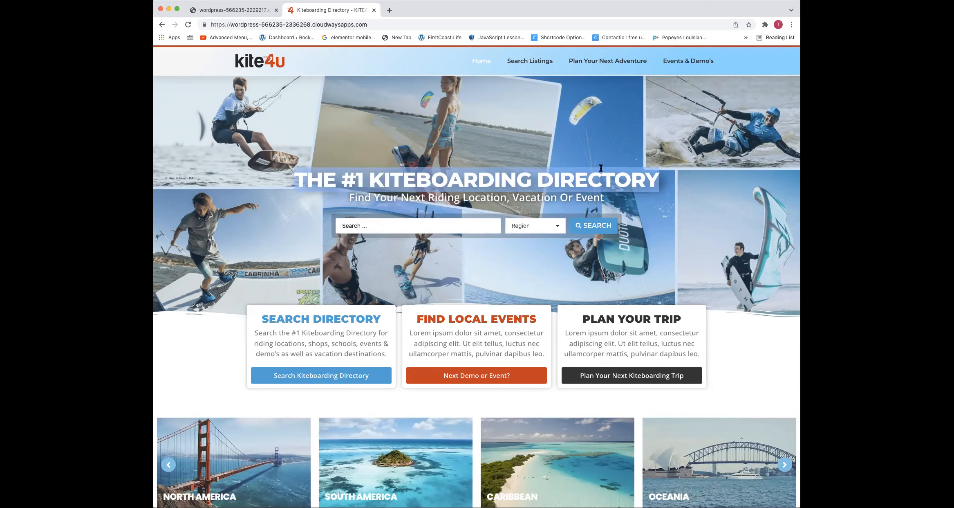
scroll(470, 78, "up", 1)
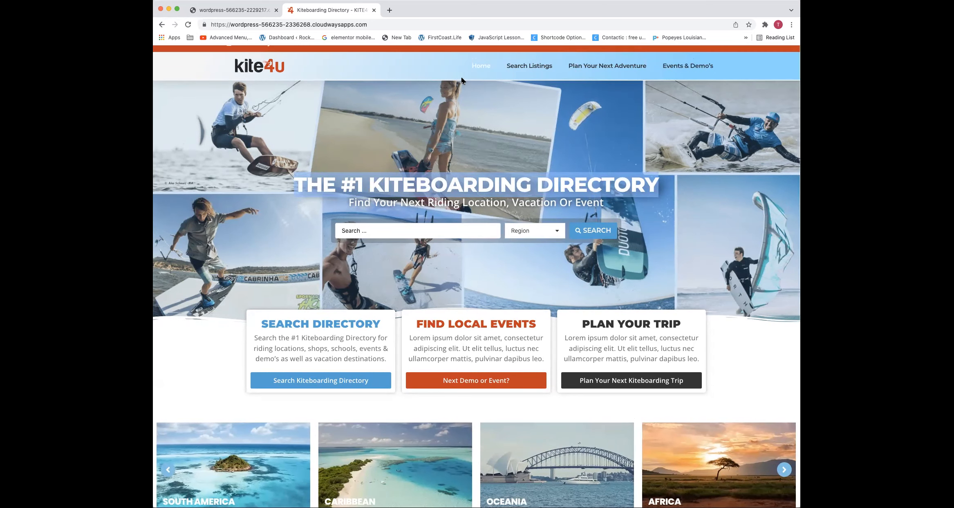
scroll(462, 84, "down", 1)
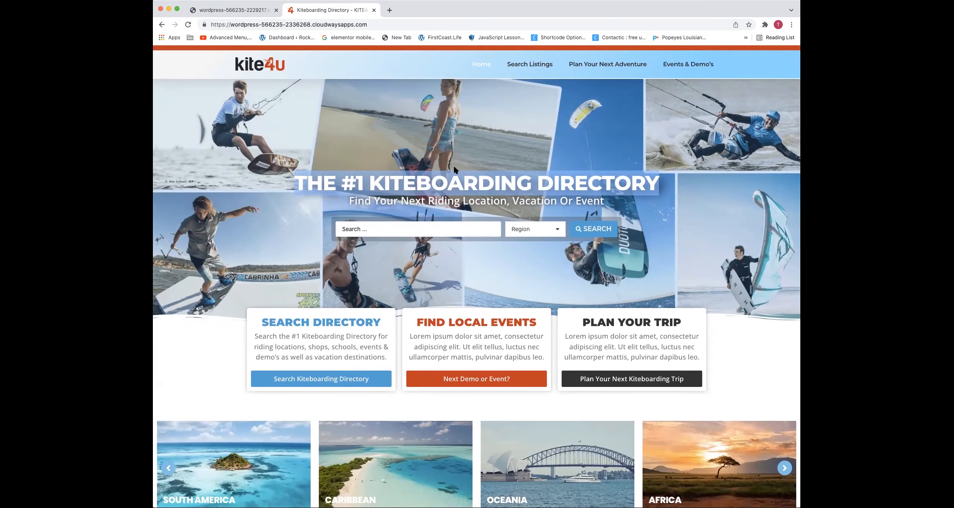
scroll(432, 341, "up", 1)
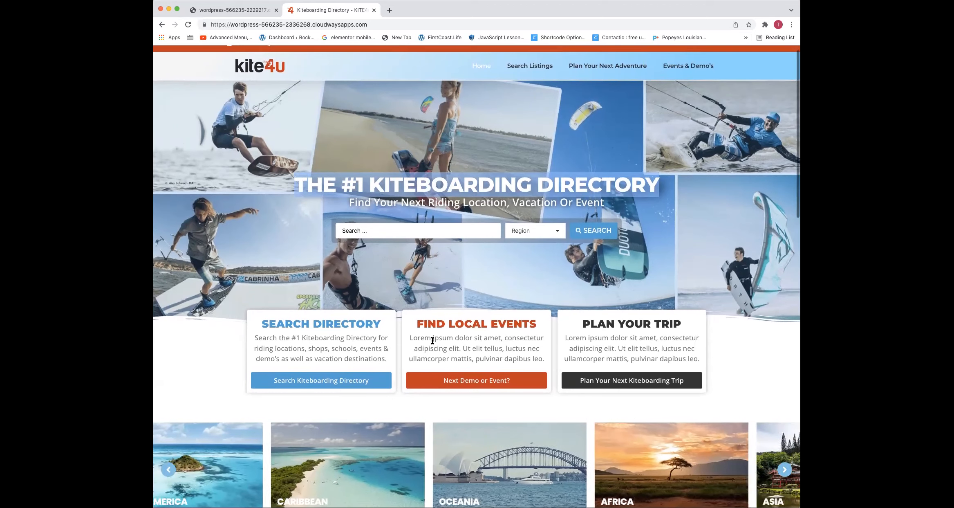
left_click_drag(487, 290, 495, 184)
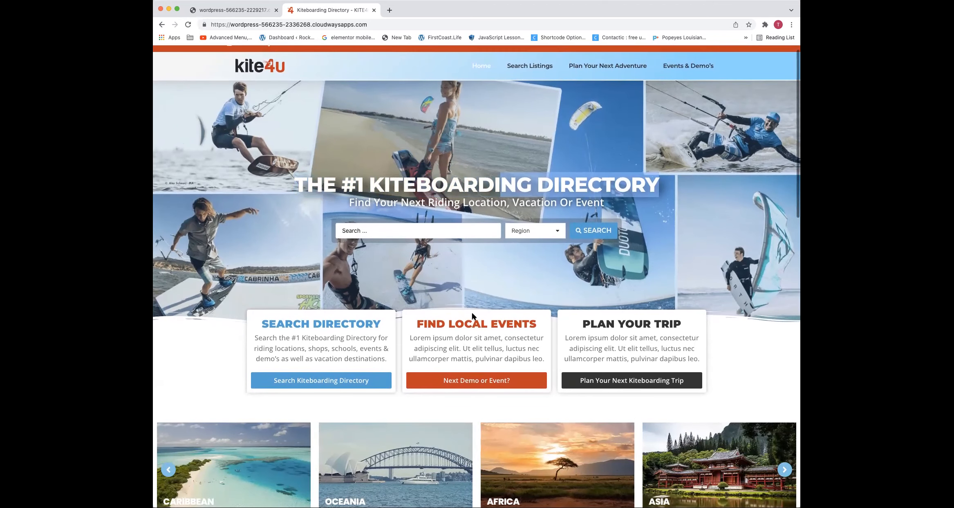
Compare the Find Local Events heading with the two-line Featured Shops & Schools heading by highlighting their text
triple_click(471, 323)
scroll(471, 321, "down", 2)
scroll(466, 293, "down", 5)
triple_click(458, 308)
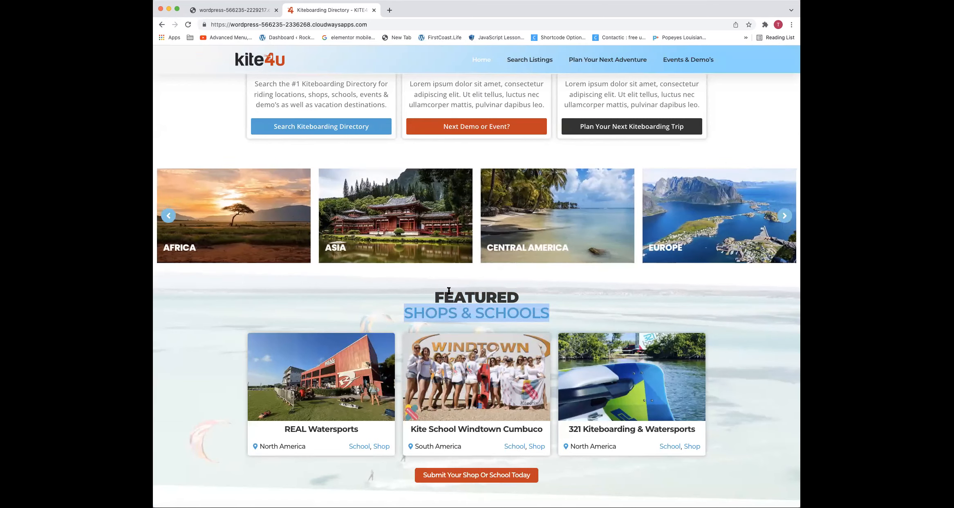
left_click(448, 292)
double_click(448, 293)
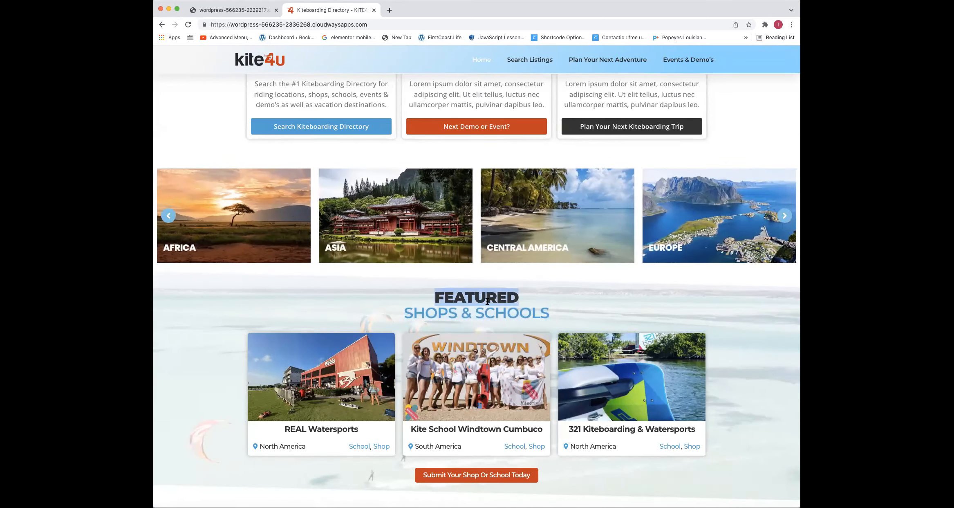
triple_click(474, 313)
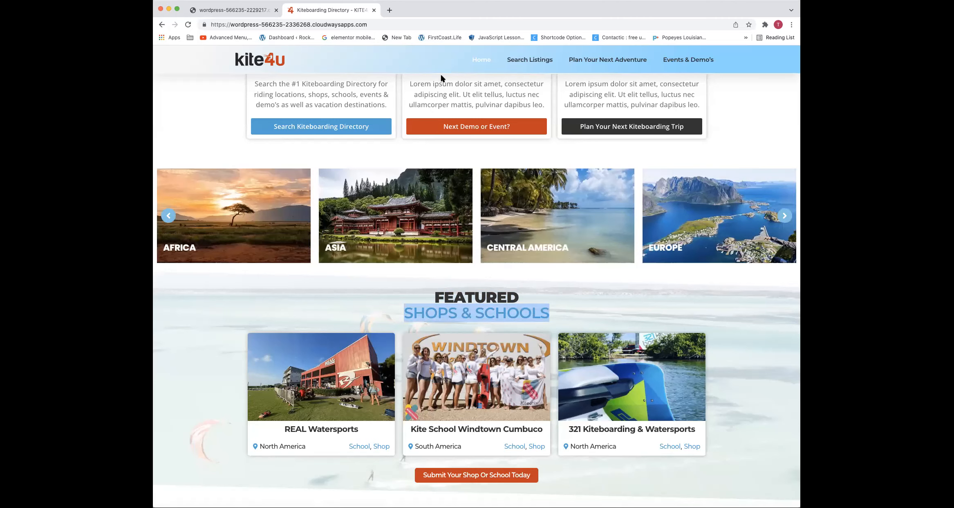
Highlight the description paragraph in the Search Directory box to examine its body text
scroll(365, 228, "up", 5)
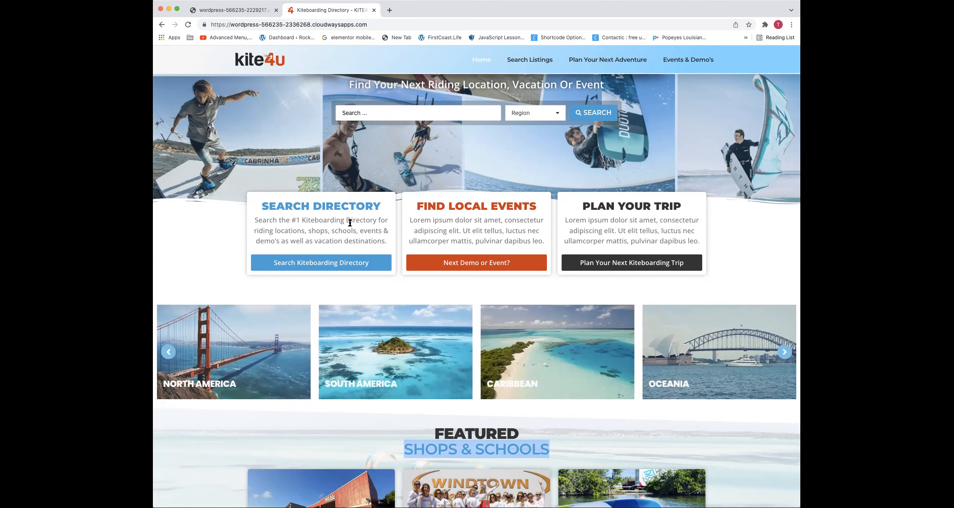
triple_click(350, 223)
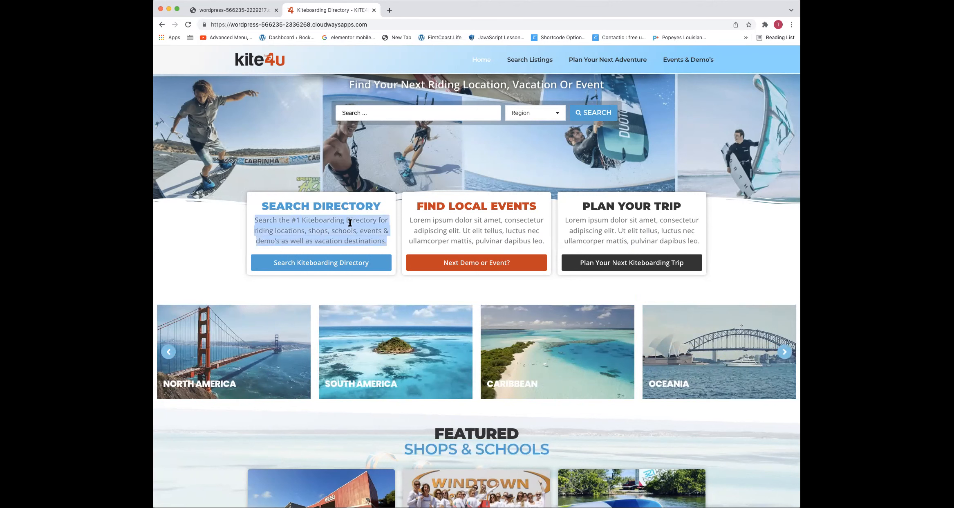
double_click(350, 222)
left_click_drag(331, 221, 385, 240)
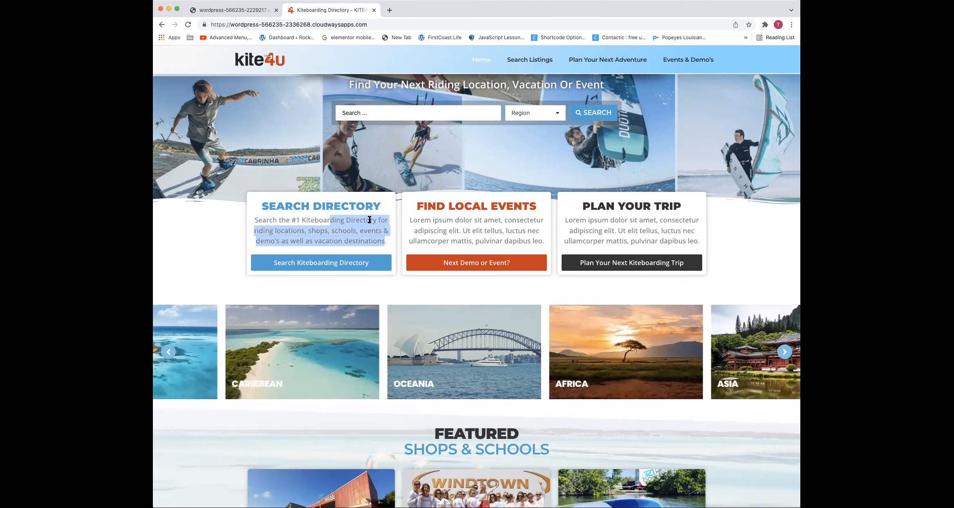
Open the GoDaddy website in a new browser tab
triple_click(370, 220)
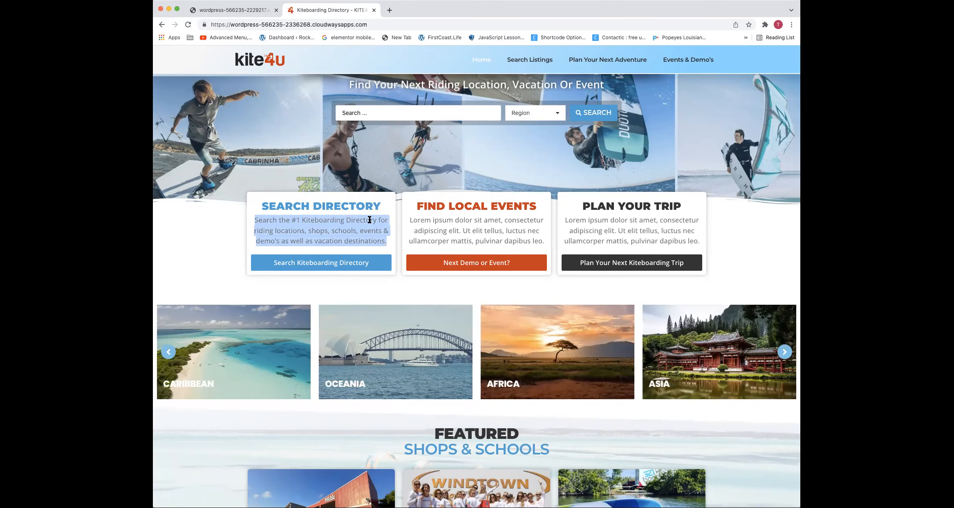
left_click(390, 10)
left_click(381, 24)
type("godaddy")
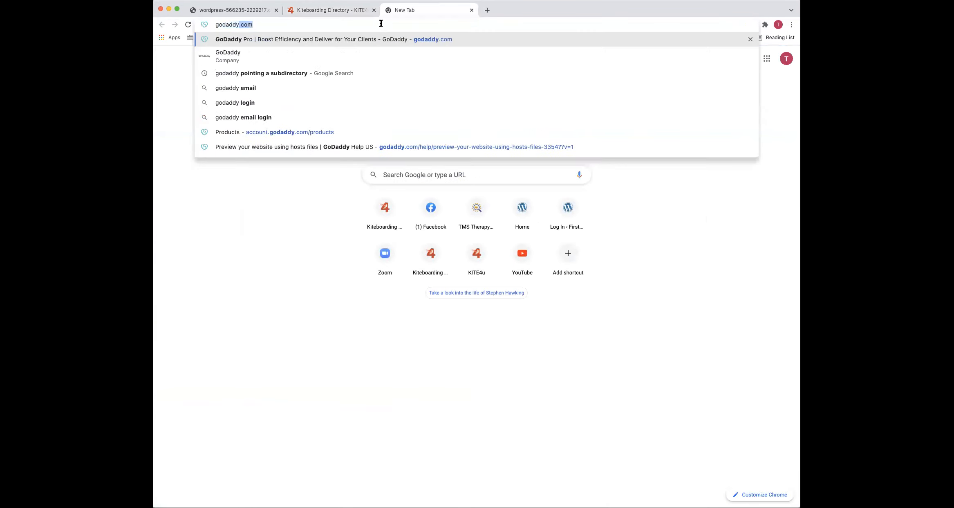
key("Return")
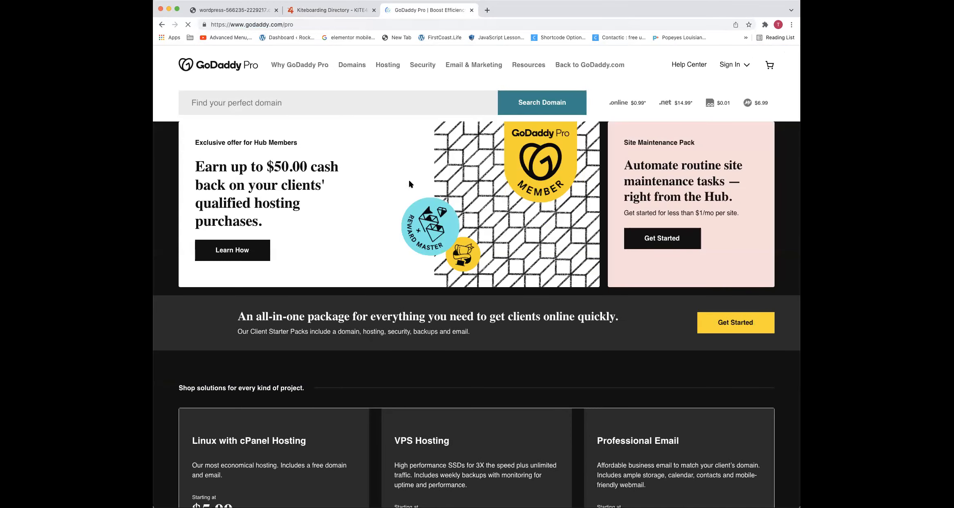
Highlight the headings of the cash-back offer, the Site Maintenance Pack box and the all-in-one package banner to compare them
scroll(386, 158, "down", 5)
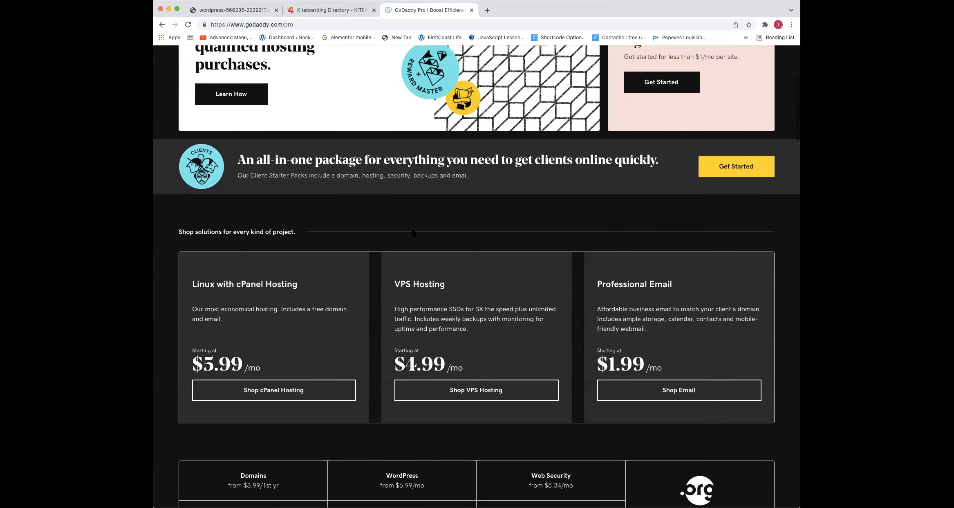
scroll(413, 233, "up", 5)
left_click_drag(326, 166, 316, 193)
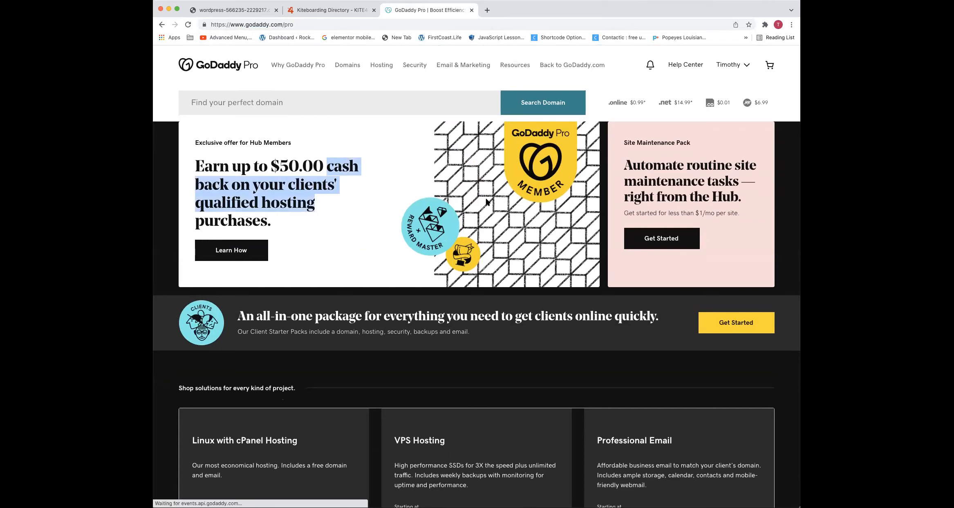
left_click_drag(633, 166, 687, 199)
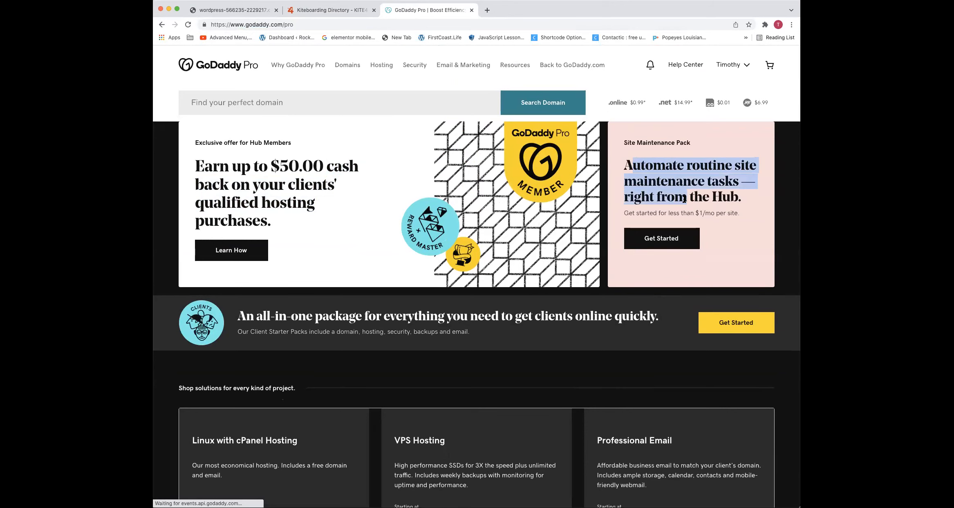
triple_click(351, 320)
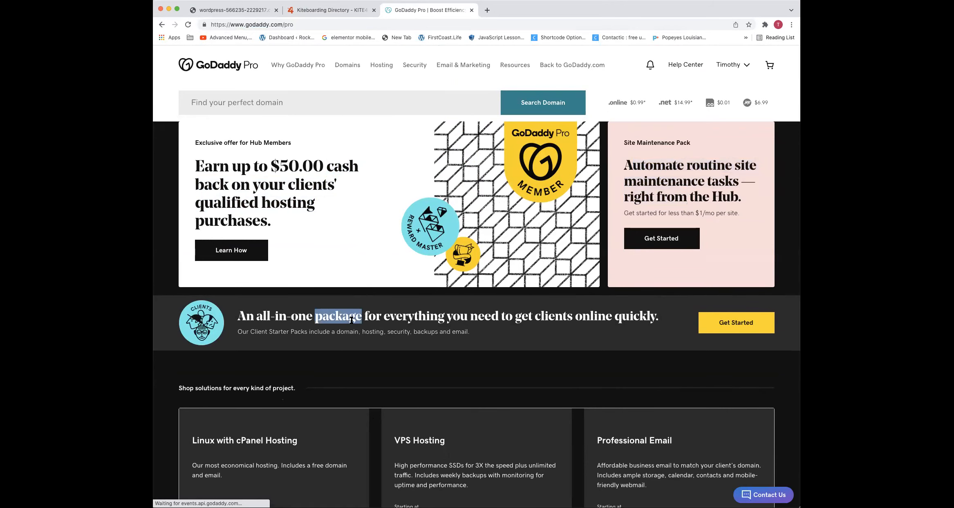
Highlight the description text in the Linux with cPanel Hosting and VPS Hosting cards to examine the body font
scroll(309, 344, "down", 5)
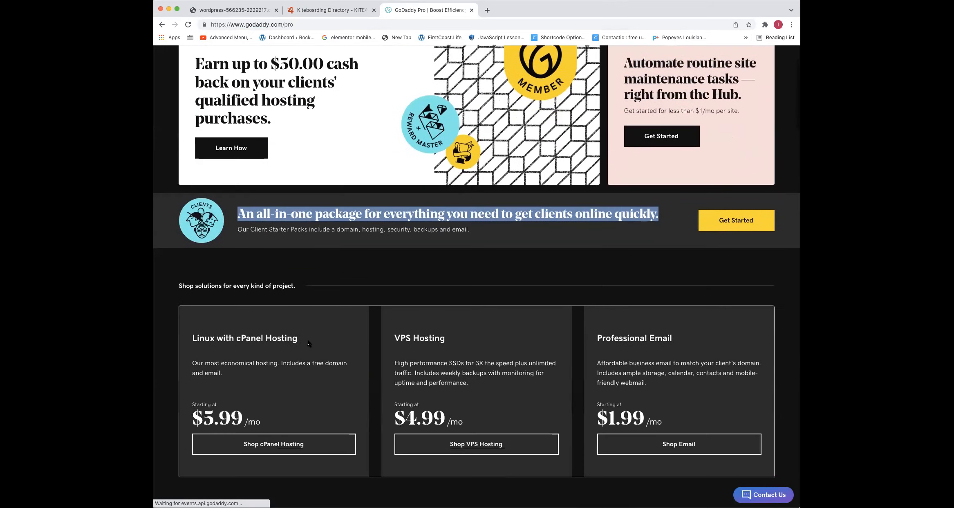
triple_click(254, 366)
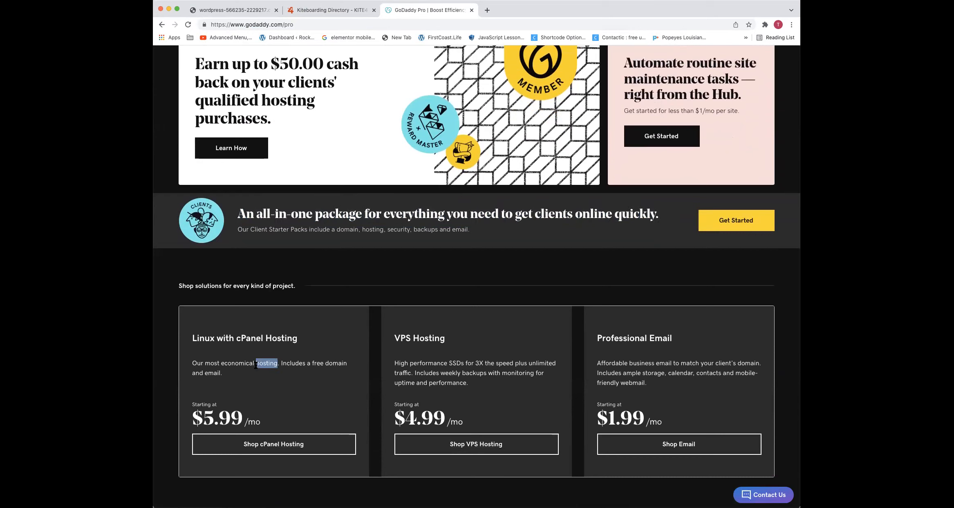
triple_click(409, 372)
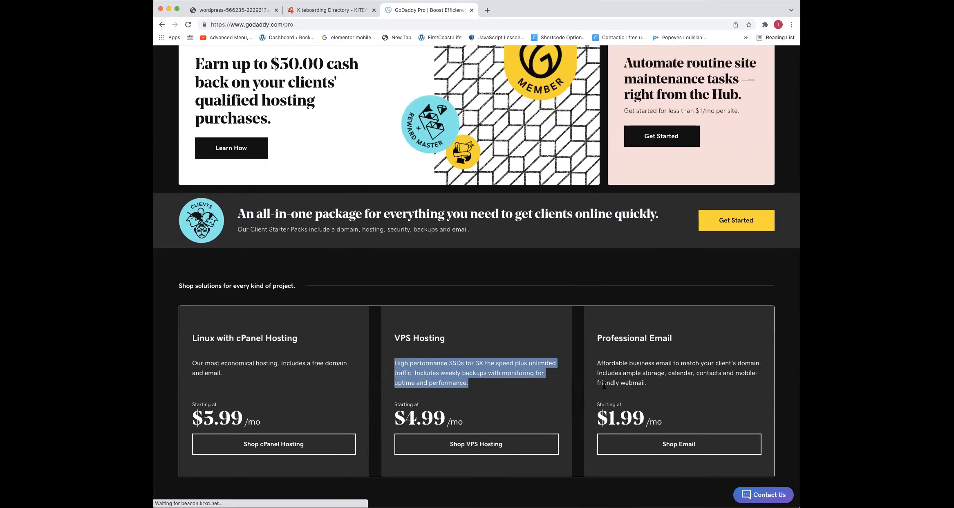
Examine the WooCommerce section's heading and description paragraph further down the page by highlighting their text
scroll(520, 313, "down", 5)
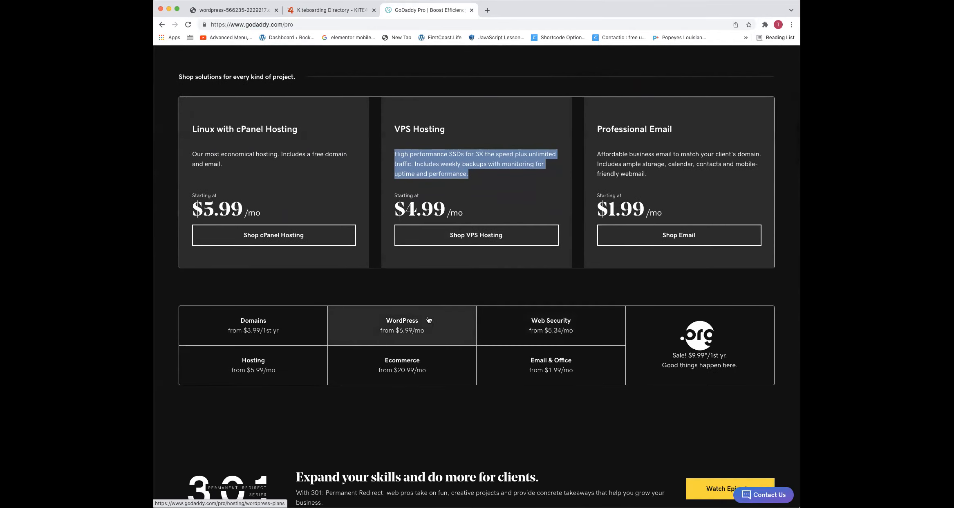
scroll(428, 332, "down", 3)
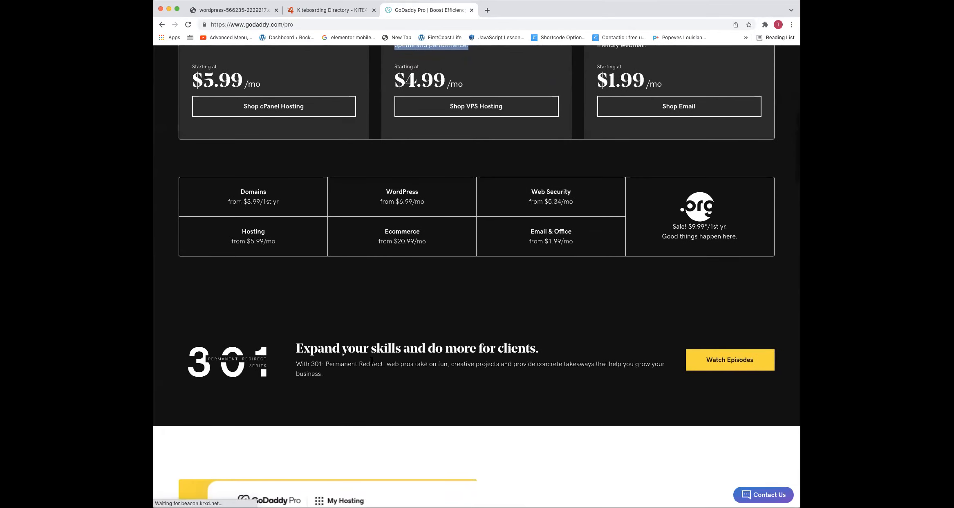
scroll(372, 360, "down", 7)
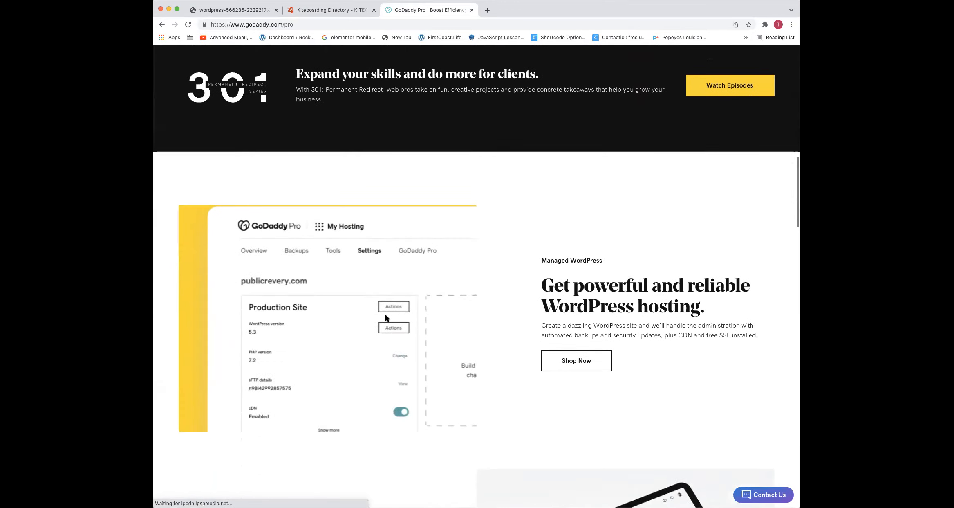
scroll(385, 312, "down", 6)
double_click(341, 313)
triple_click(340, 314)
triple_click(341, 350)
scroll(341, 349, "down", 1)
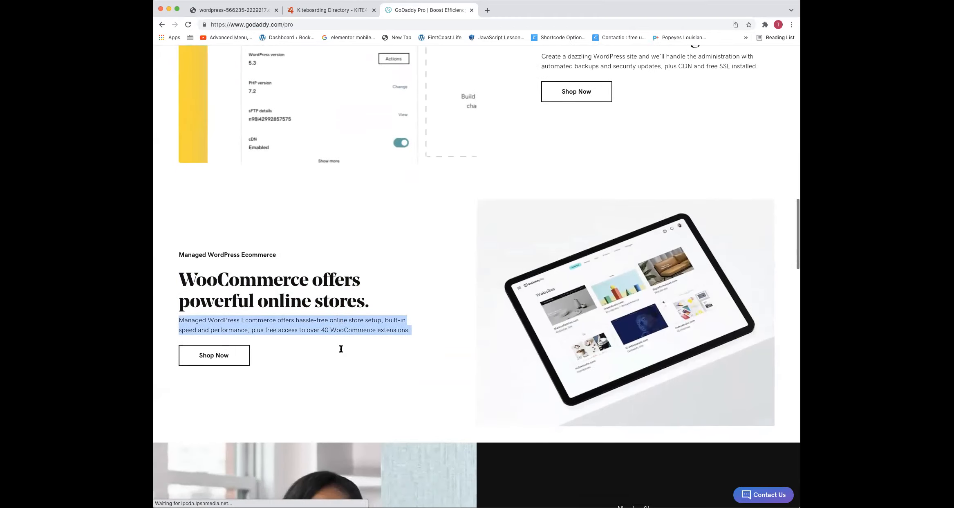
Highlight the small Managed WordPress Ecommerce label above the WooCommerce heading and view the Member Story section below it
scroll(340, 349, "down", 3)
triple_click(198, 126)
scroll(200, 123, "down", 1)
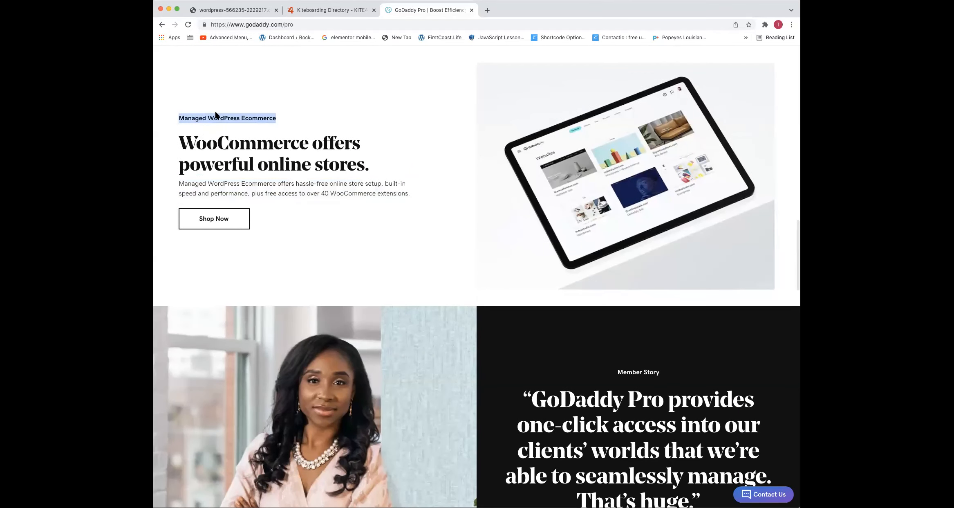
scroll(217, 115, "down", 6)
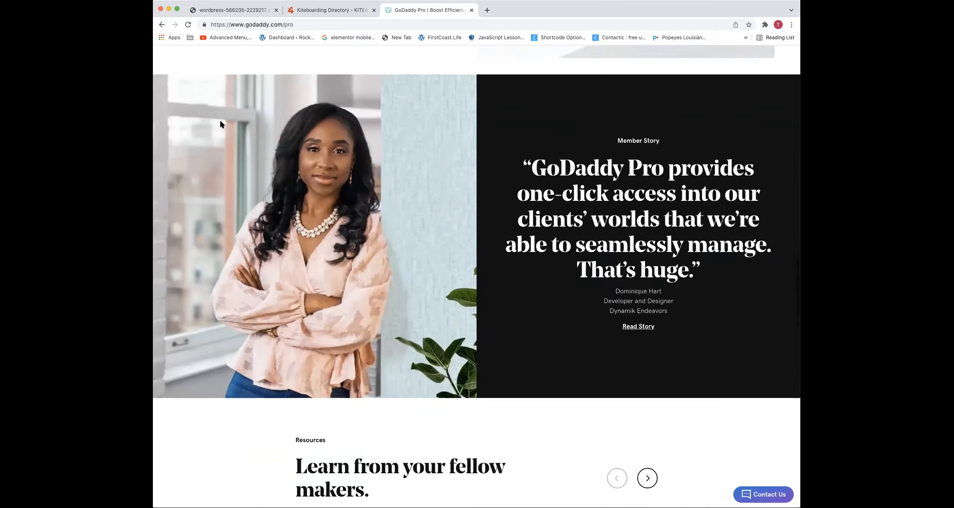
scroll(217, 125, "down", 6)
scroll(220, 122, "up", 7)
Open Facebook in the same tab and highlight the first feed post's text to examine its body font
left_click(240, 24)
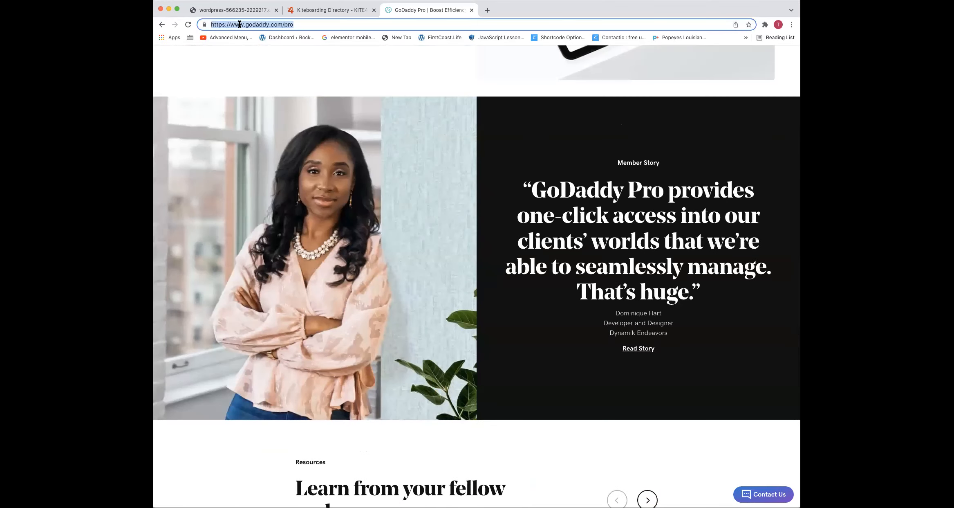
type("facebook.com")
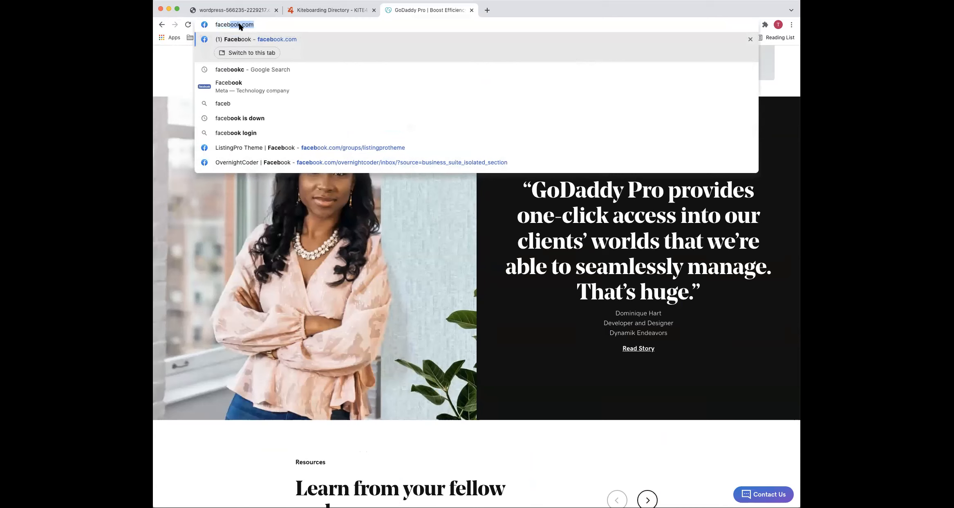
key("Return")
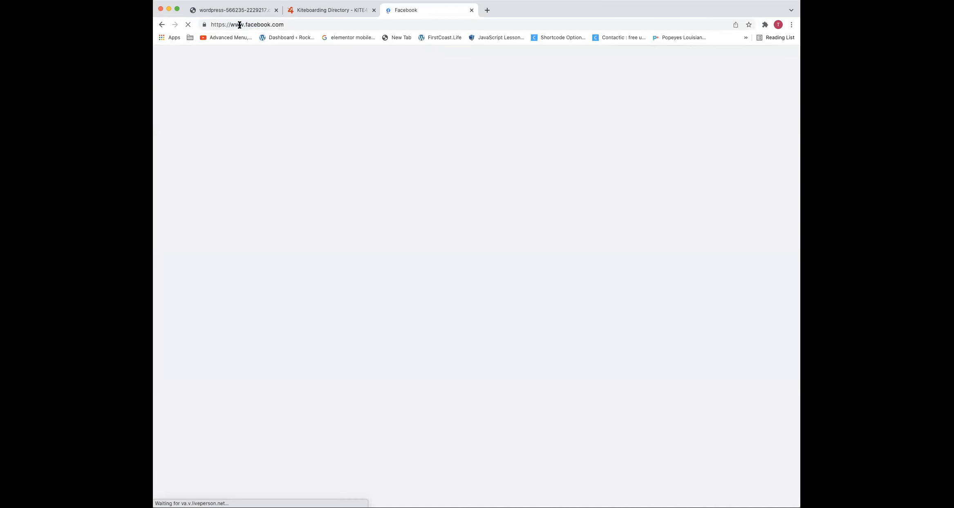
scroll(358, 200, "down", 3)
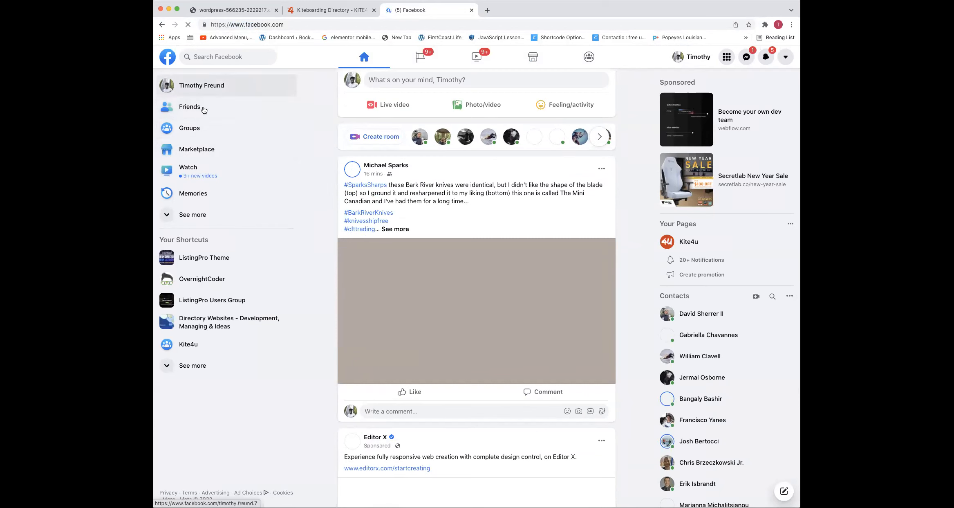
double_click(463, 184)
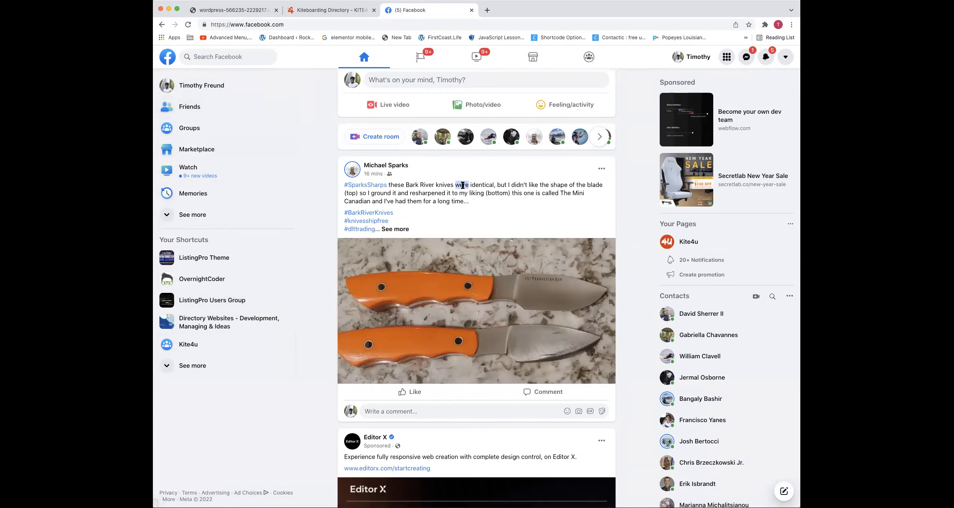
triple_click(462, 184)
scroll(463, 185, "down", 1)
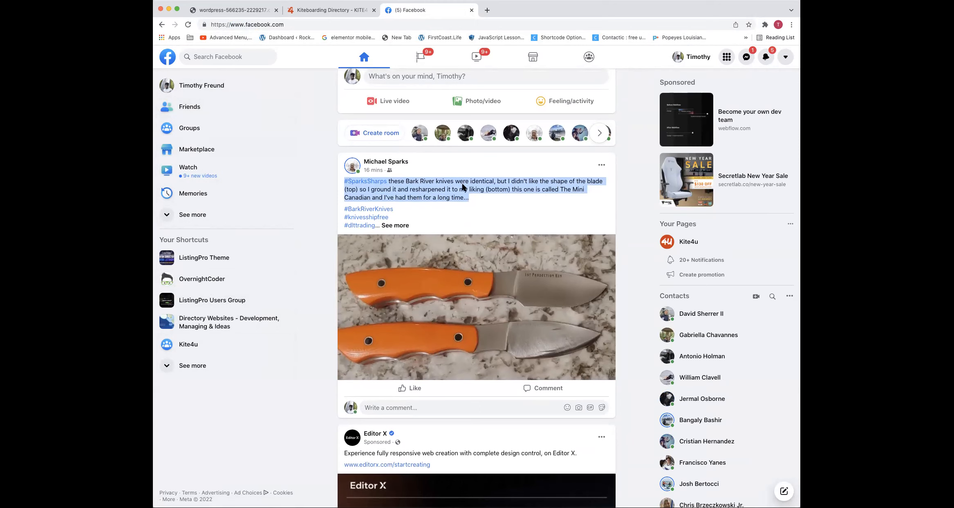
Switch to the other WordPress site's tab and open its homepage for editing with Elementor
left_click(261, 11)
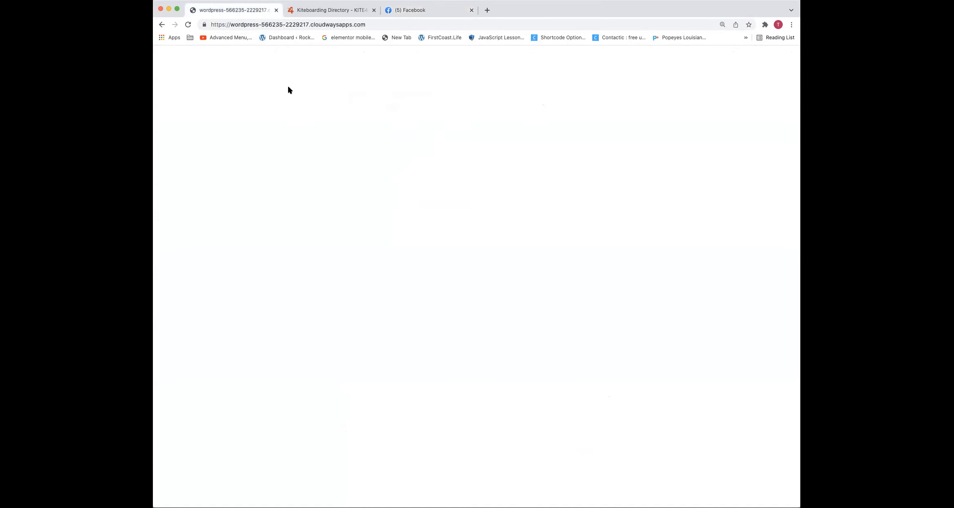
scroll(348, 130, "down", 15)
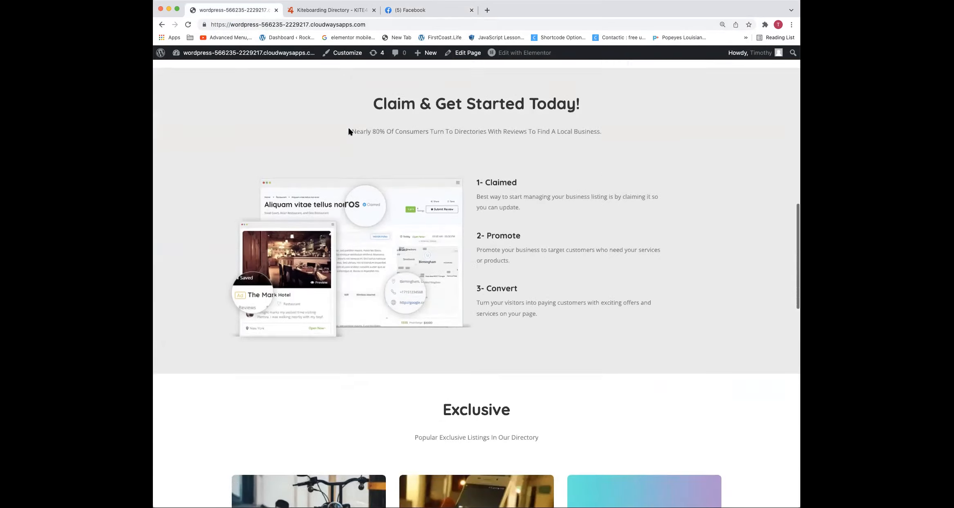
scroll(349, 131, "down", 5)
scroll(345, 130, "up", 11)
left_click(510, 59)
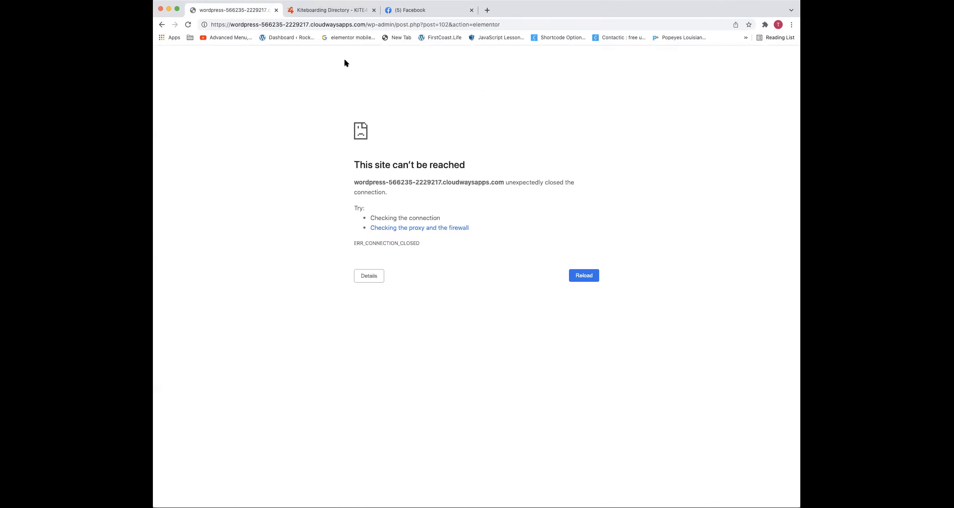
Reload the homepage's Elementor editing address until the editor opens
left_click(311, 25)
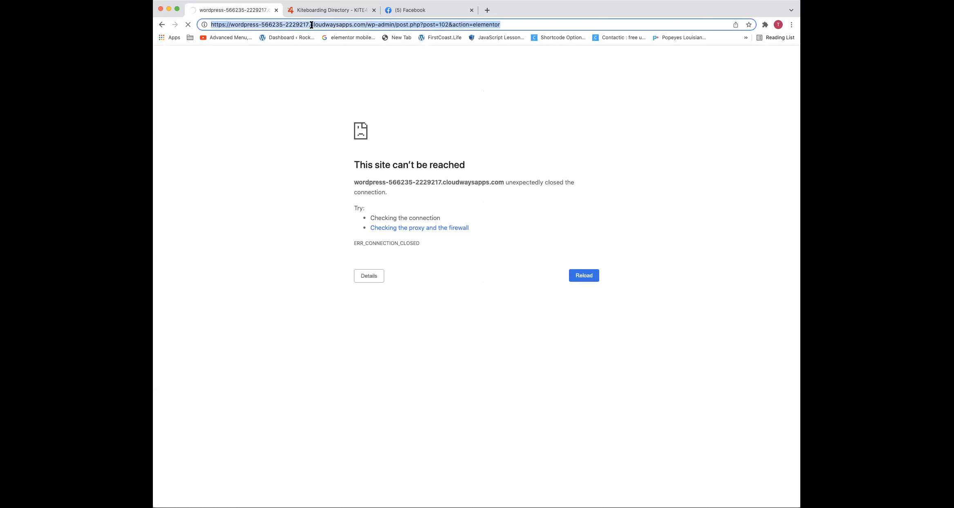
key("Return")
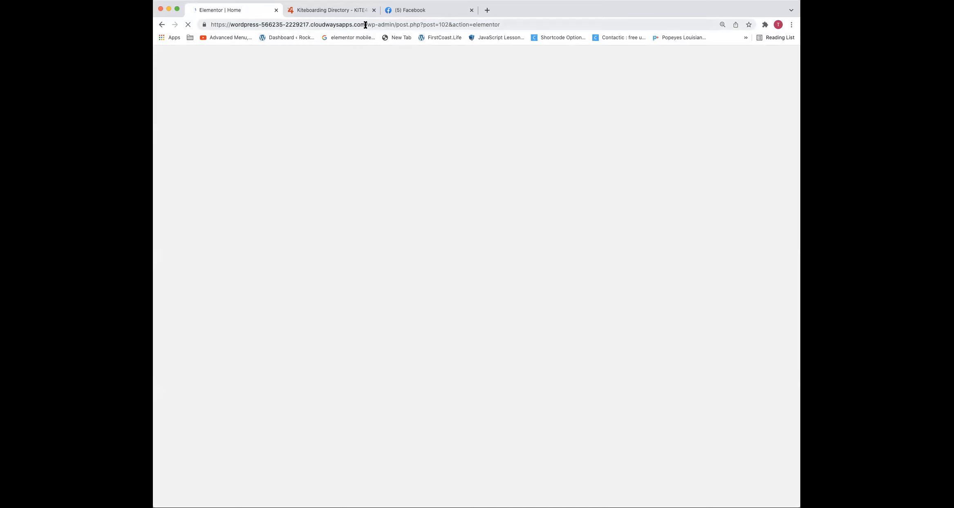
left_click(365, 24)
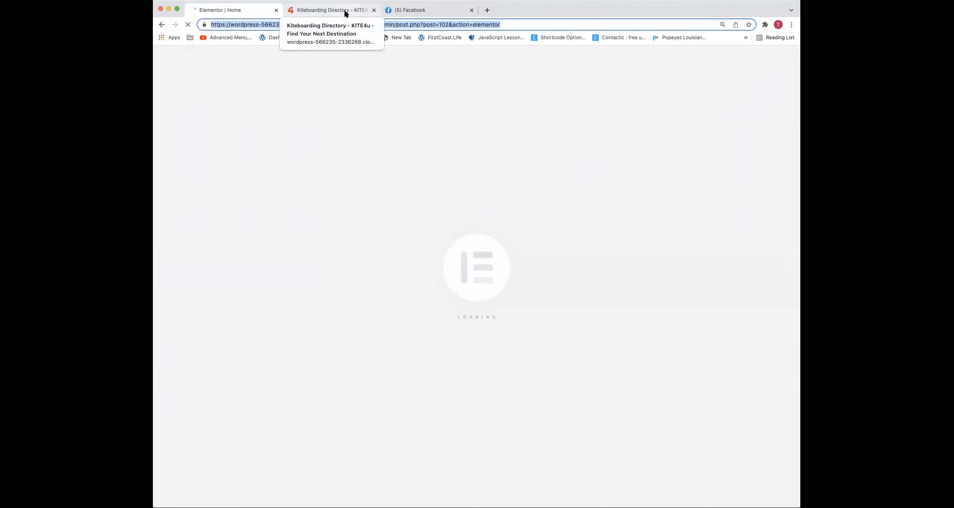
left_click(281, 27)
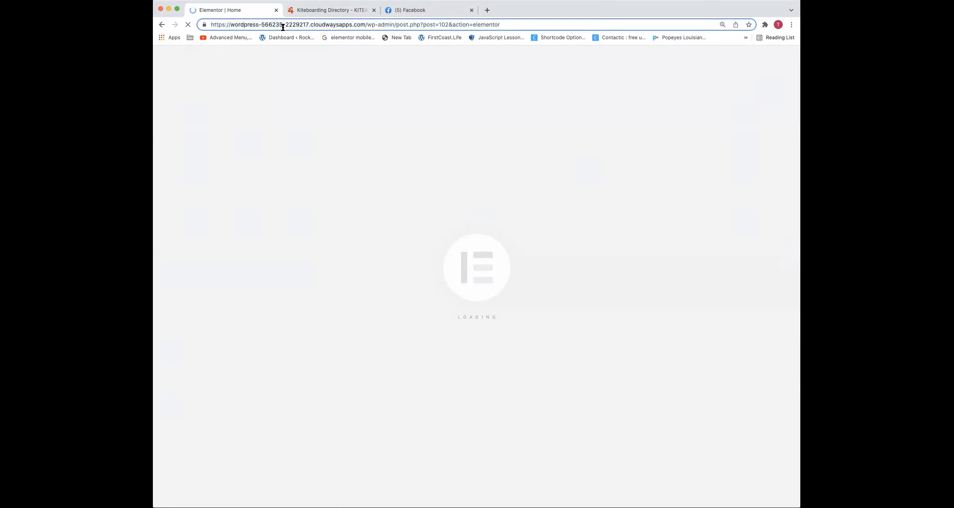
left_click(283, 27)
key("Return")
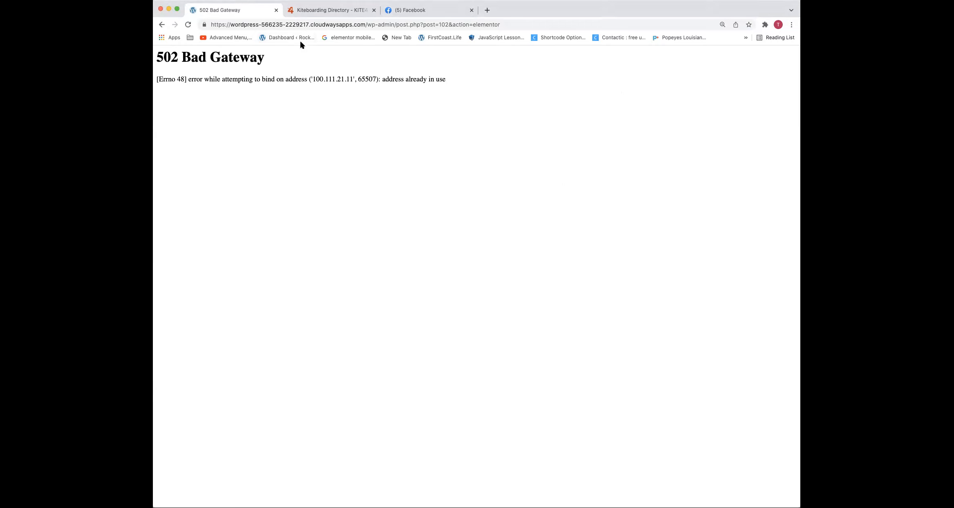
left_click(309, 27)
key("Return")
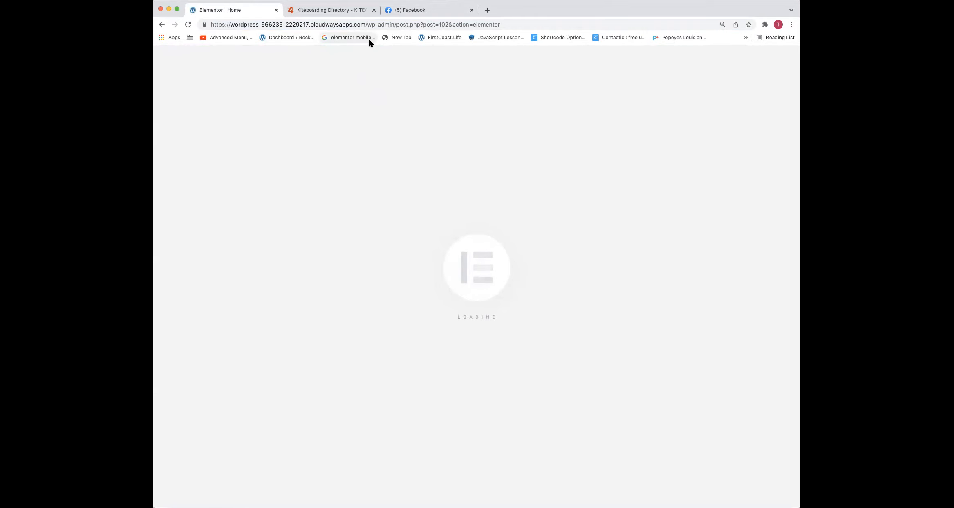
Delete all the homepage sections between the category tiles and the footer, leaving the Explore Cocoa banner in place
scroll(532, 287, "down", 5)
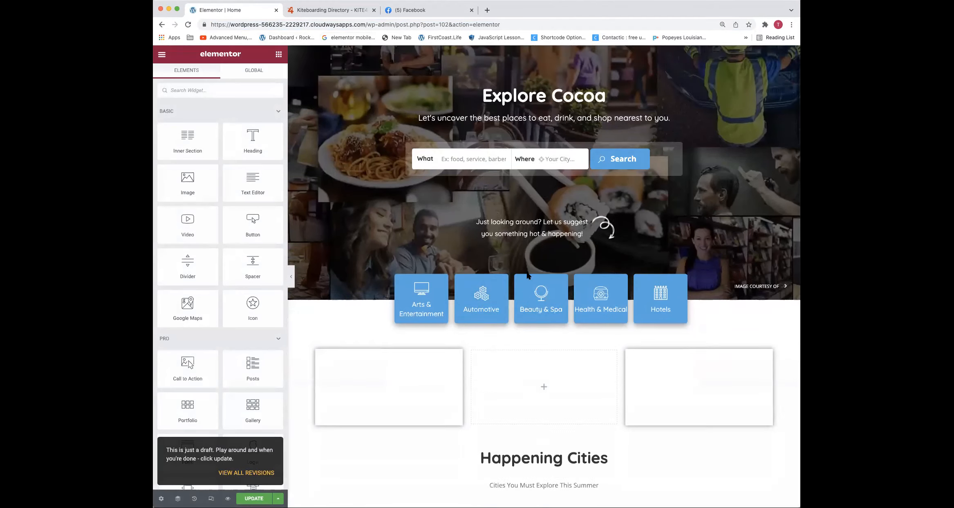
left_click(555, 295)
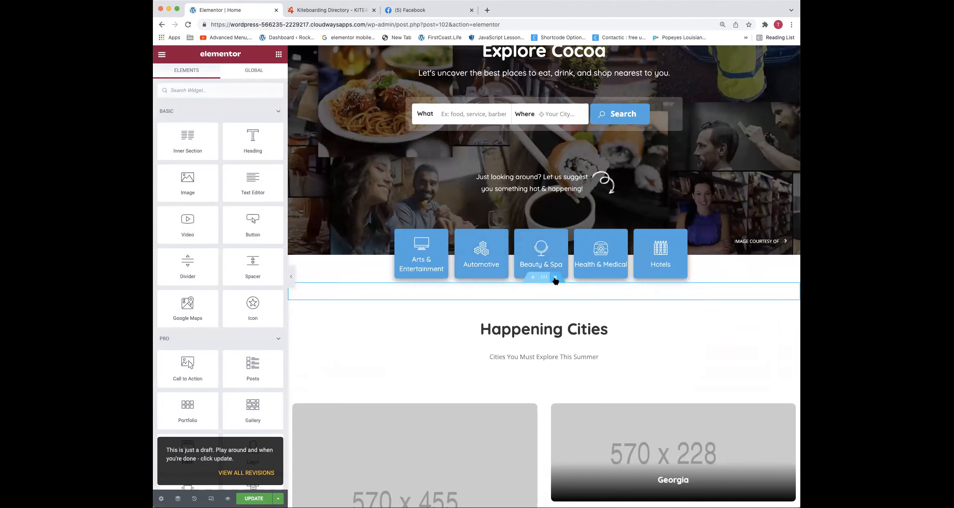
left_click(556, 277)
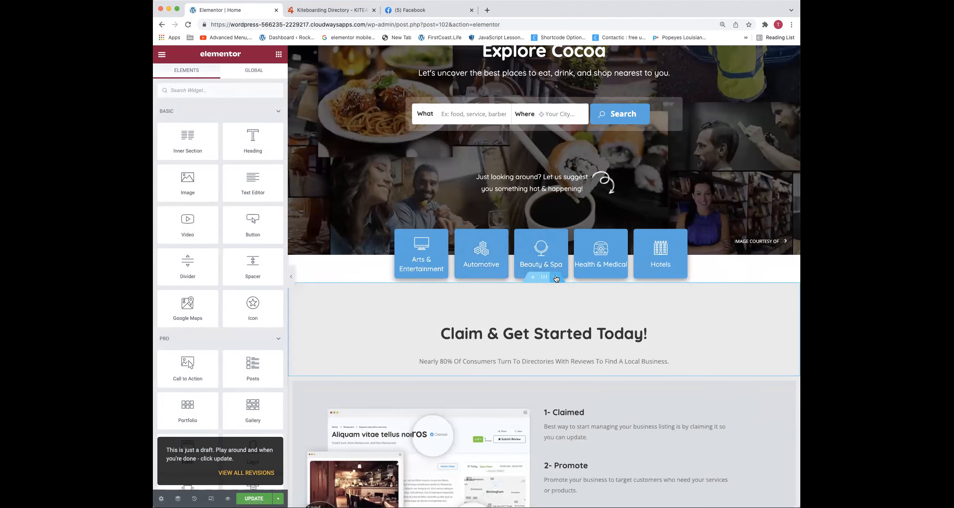
left_click(556, 277)
left_click(555, 277)
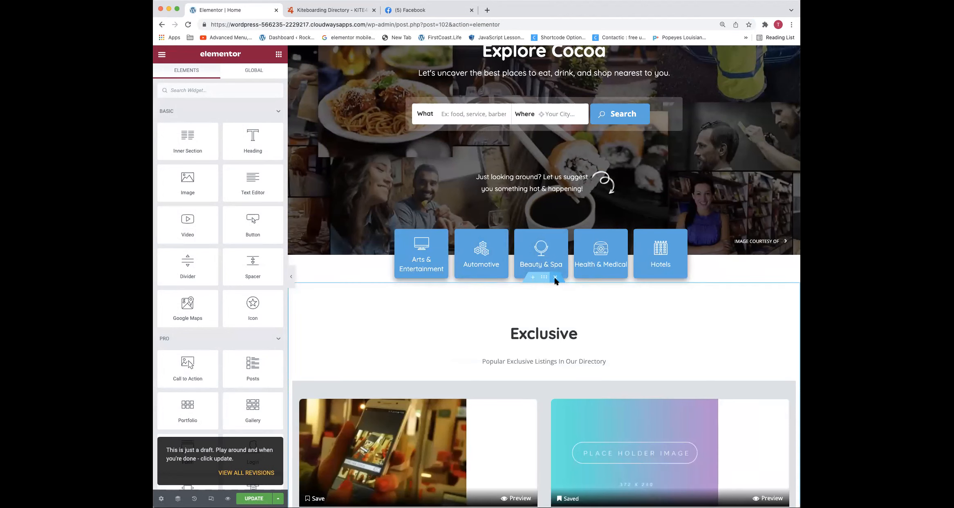
left_click(554, 277)
left_click(555, 277)
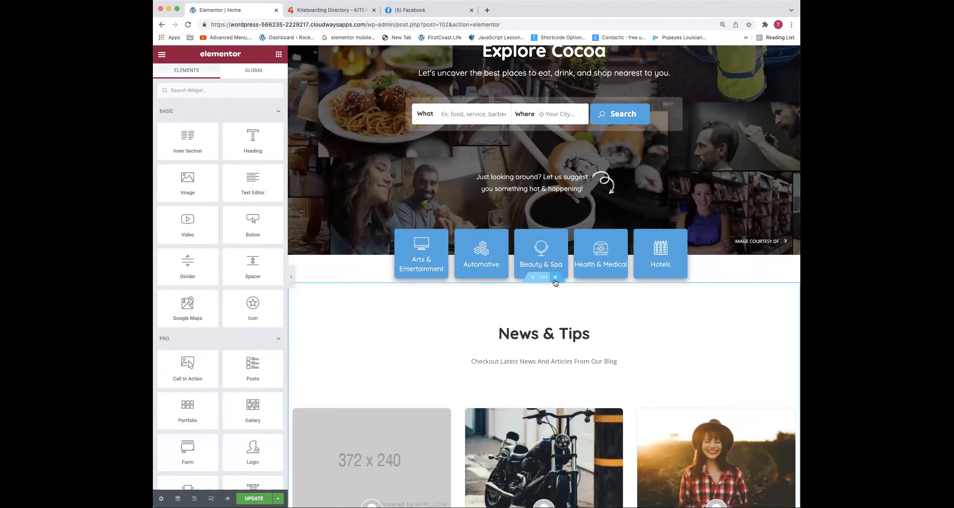
left_click(555, 276)
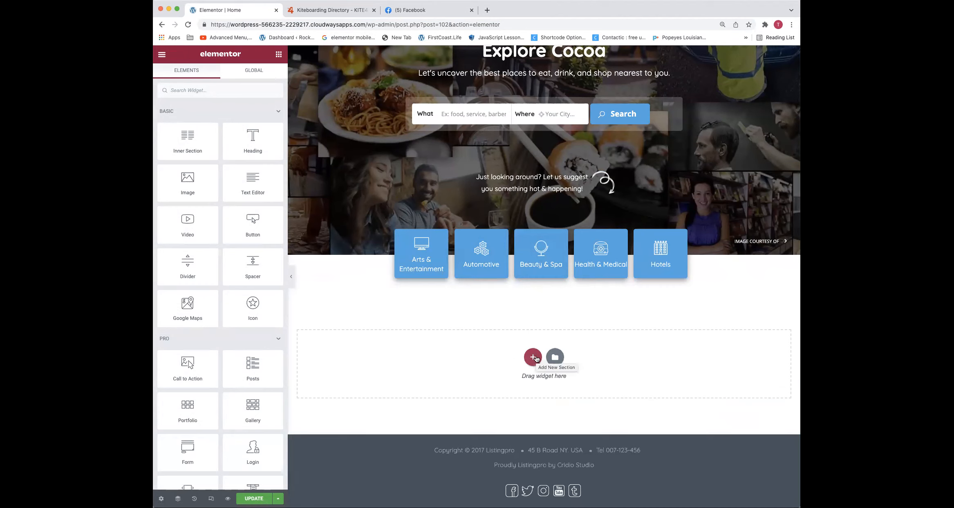
scroll(479, 245, "up", 3)
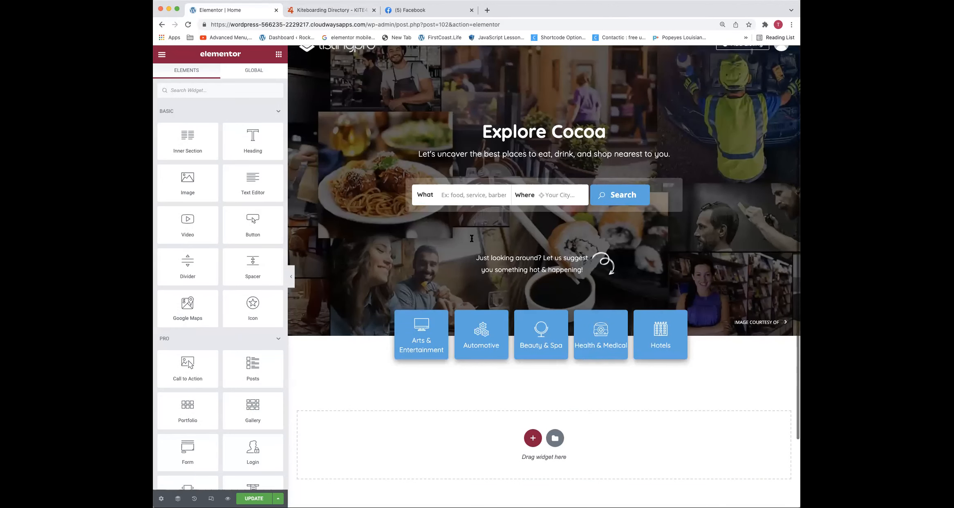
Open Trello in a separate browser window and bring the music-teacher directory's homepage tab into this window
left_click(487, 10)
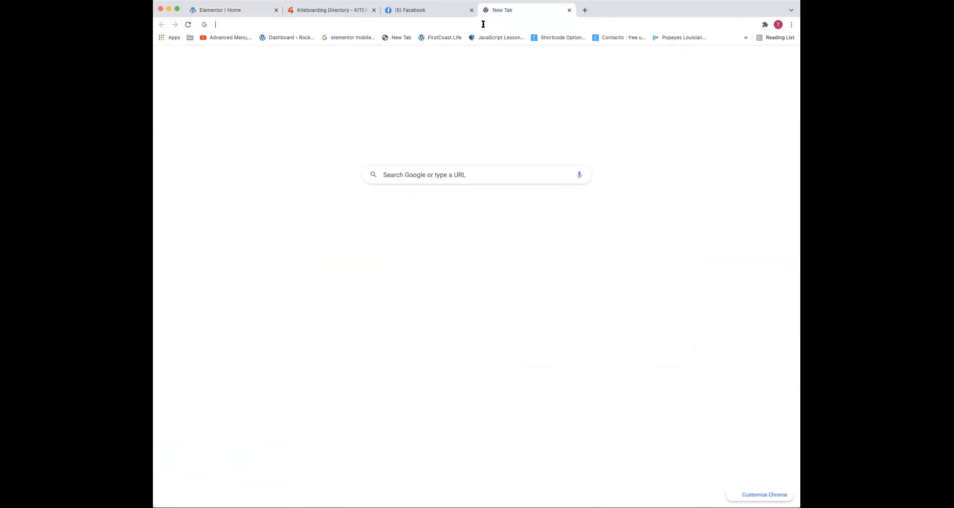
type("trello")
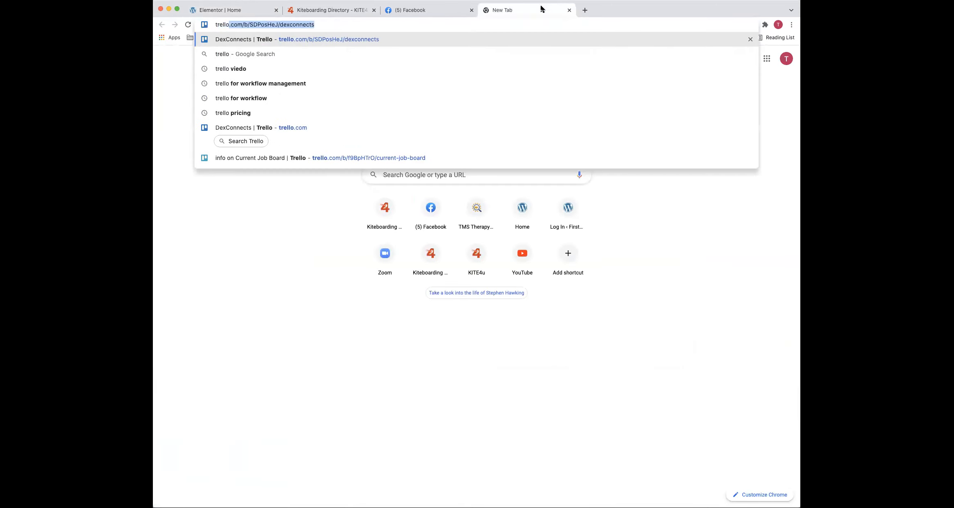
left_click_drag(542, 8, 750, 95)
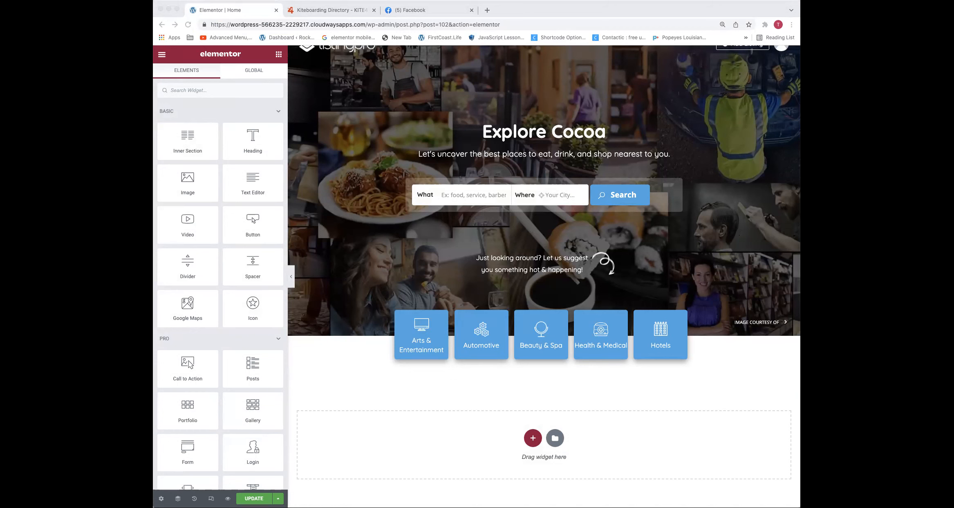
left_click_drag(602, 26, 588, 19)
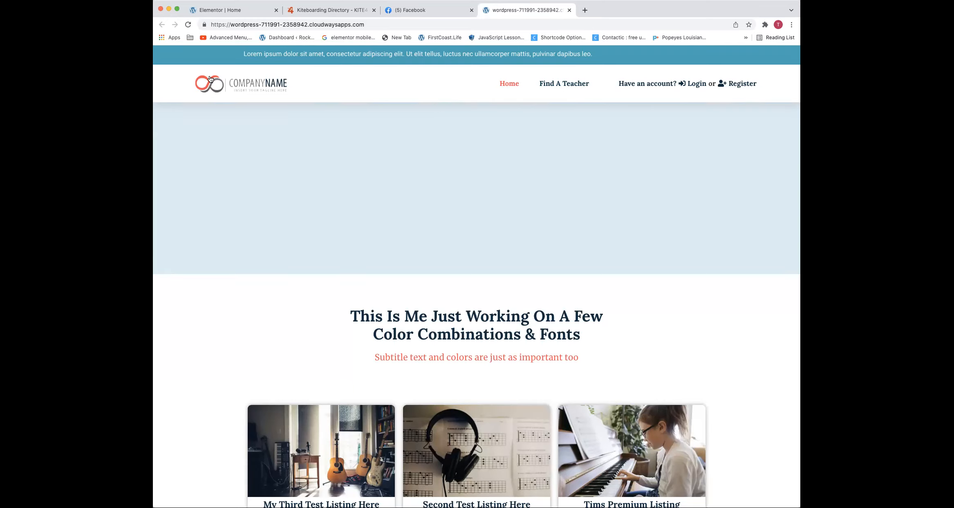
View the music-teacher directory homepage down to its footer and compare it with the cleared Elementor homepage
scroll(294, 106, "down", 20)
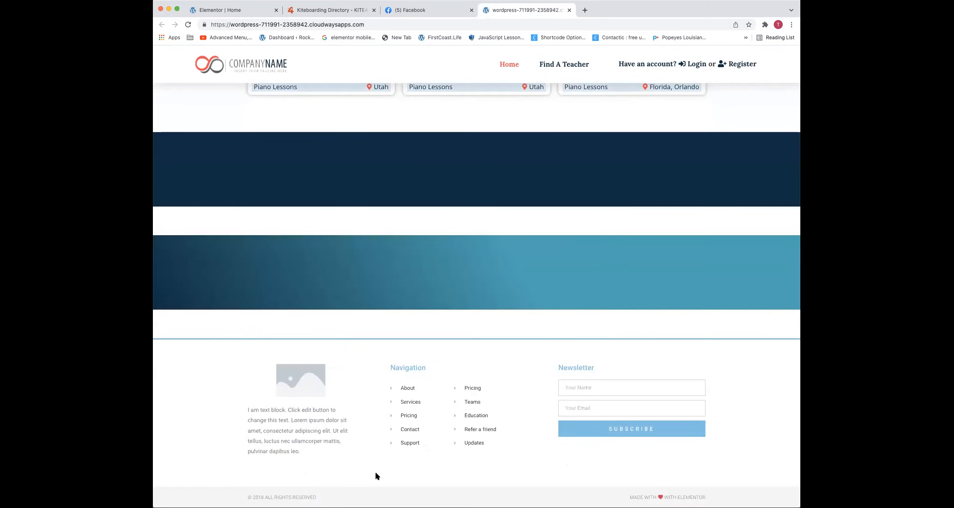
scroll(362, 448, "up", 20)
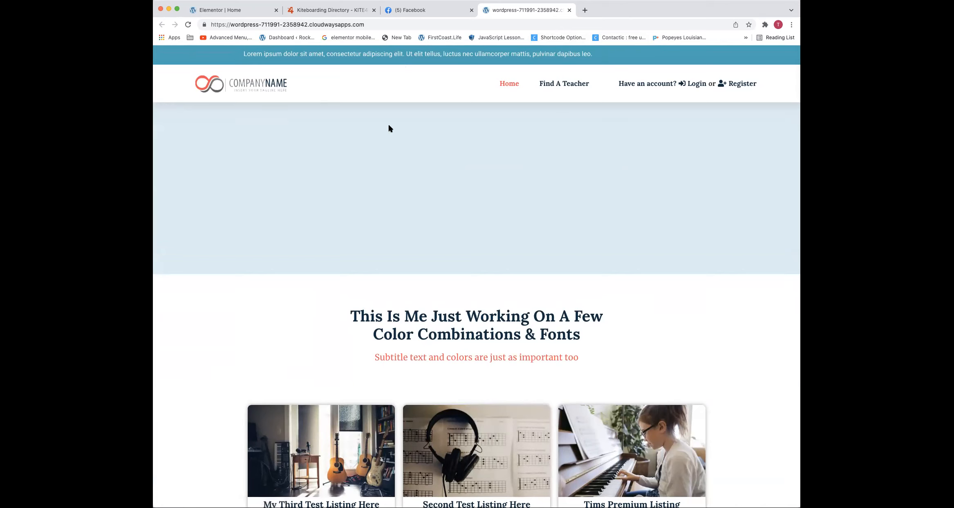
left_click(233, 11)
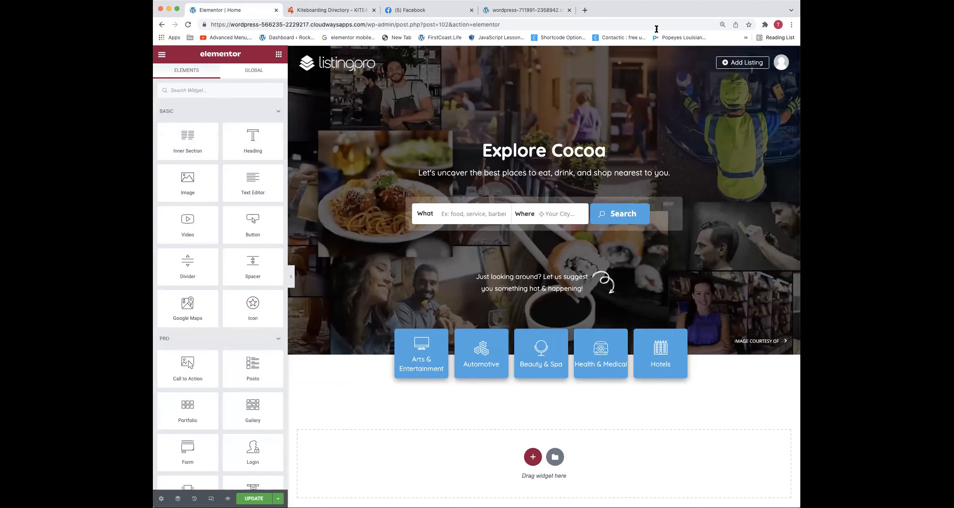
left_click(529, 11)
scroll(564, 200, "down", 3)
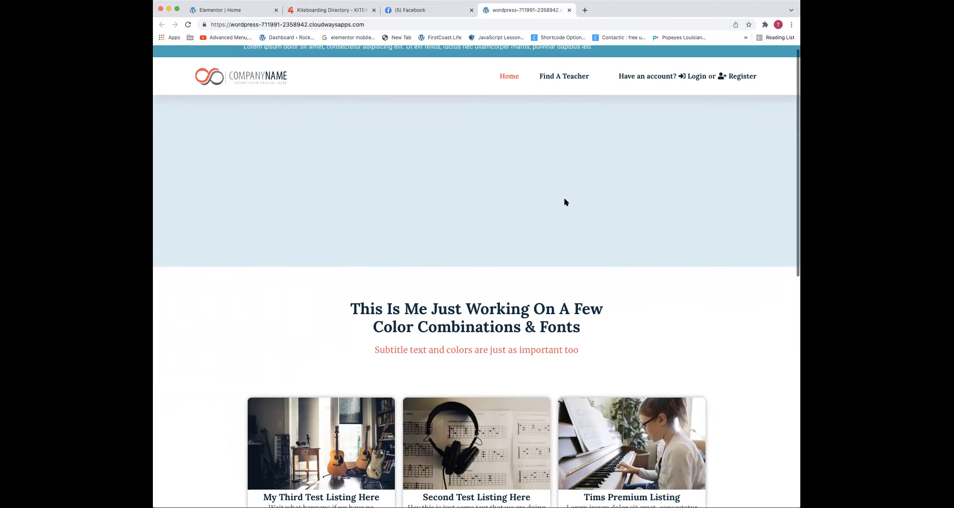
Highlight the "Color Combinations & Fonts" heading and the subtitle beneath it to compare their fonts
triple_click(524, 260)
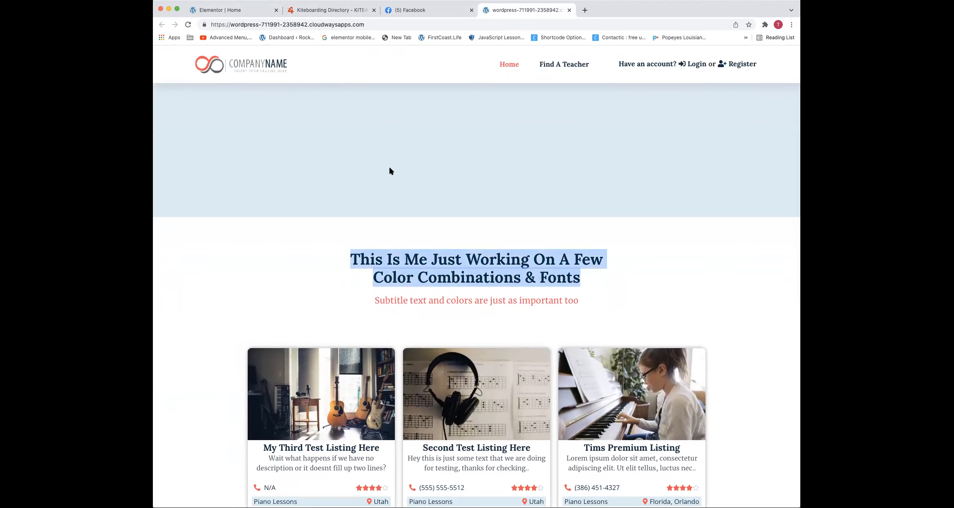
scroll(454, 295, "down", 1)
triple_click(455, 294)
scroll(450, 236, "up", 1)
double_click(447, 251)
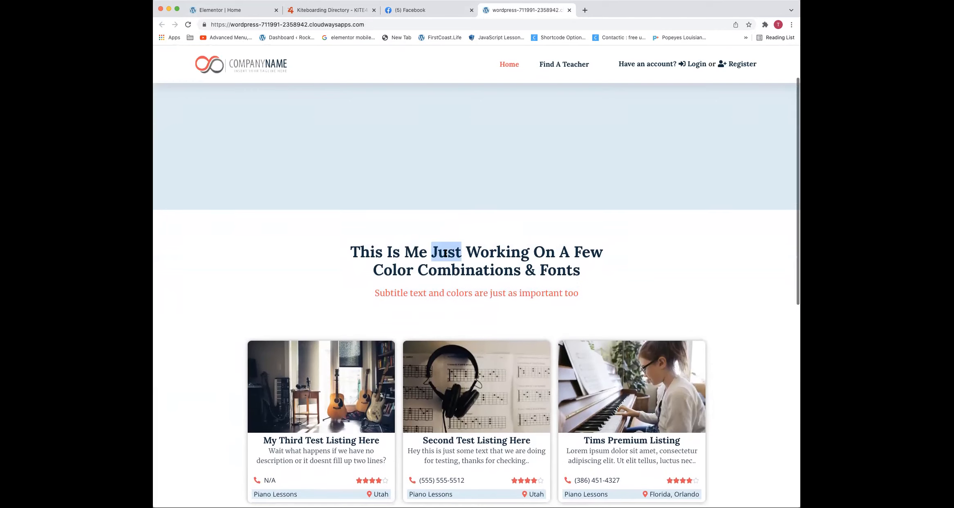
triple_click(447, 253)
scroll(440, 294, "up", 1)
triple_click(440, 295)
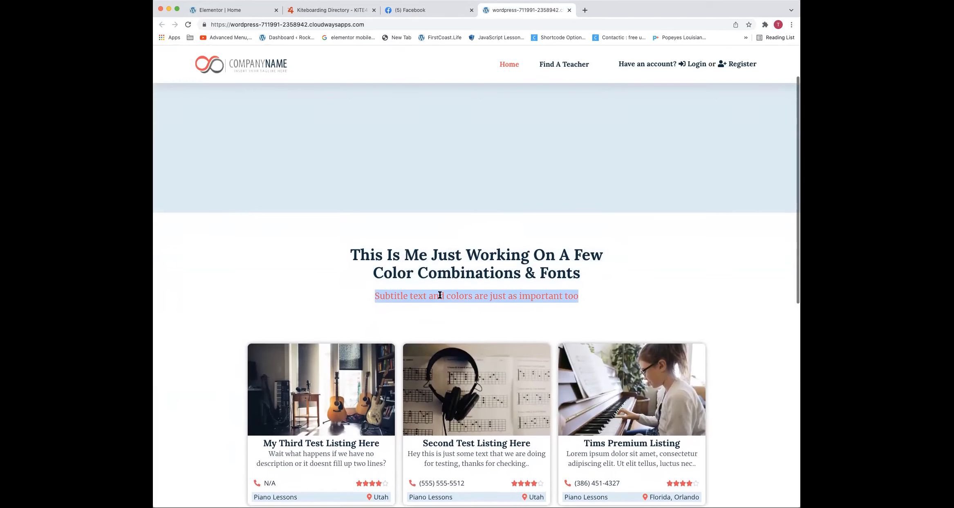
scroll(441, 295, "down", 1)
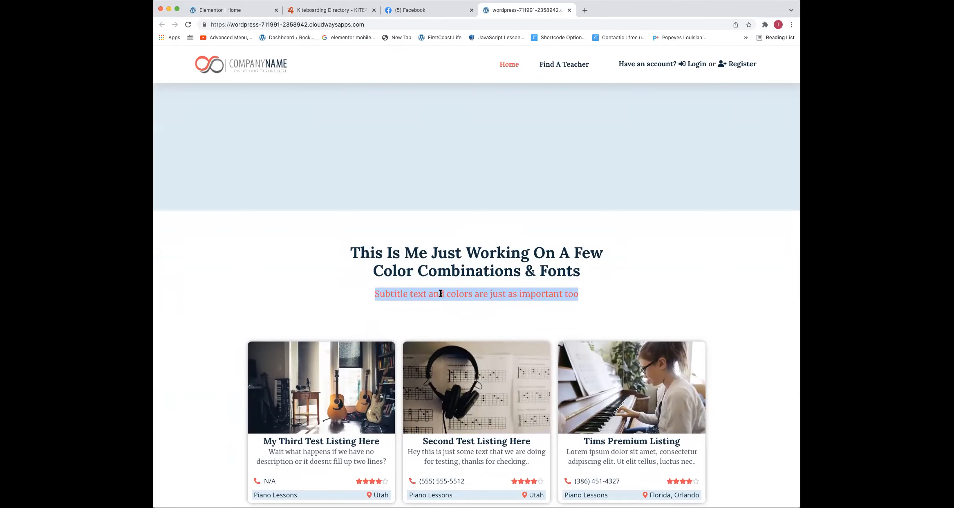
left_click(444, 250)
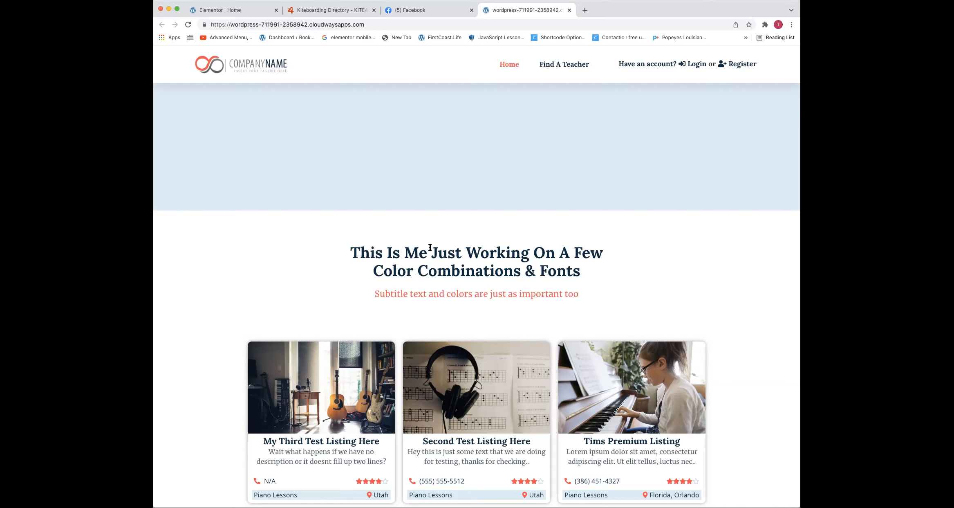
View the subtitle together with the listing cards and highlight it to examine its color and font
scroll(421, 274, "down", 3)
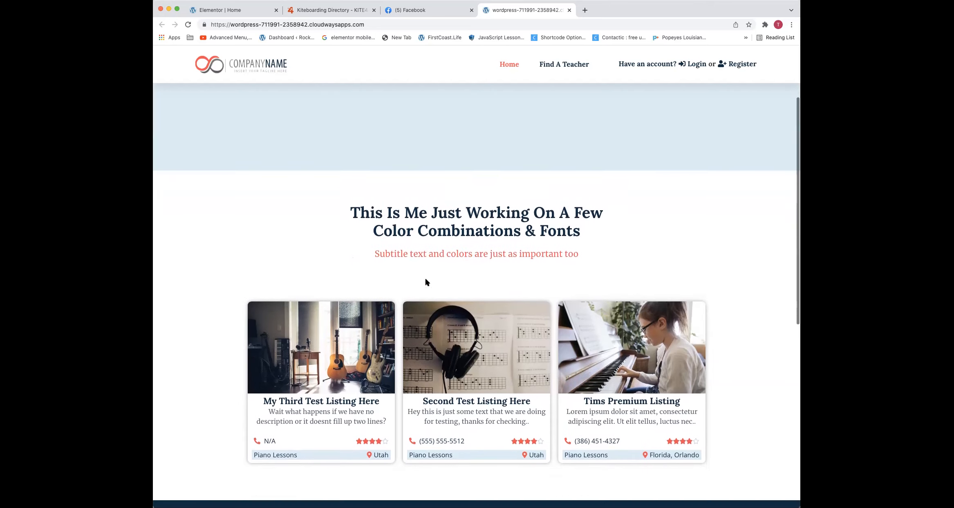
triple_click(436, 243)
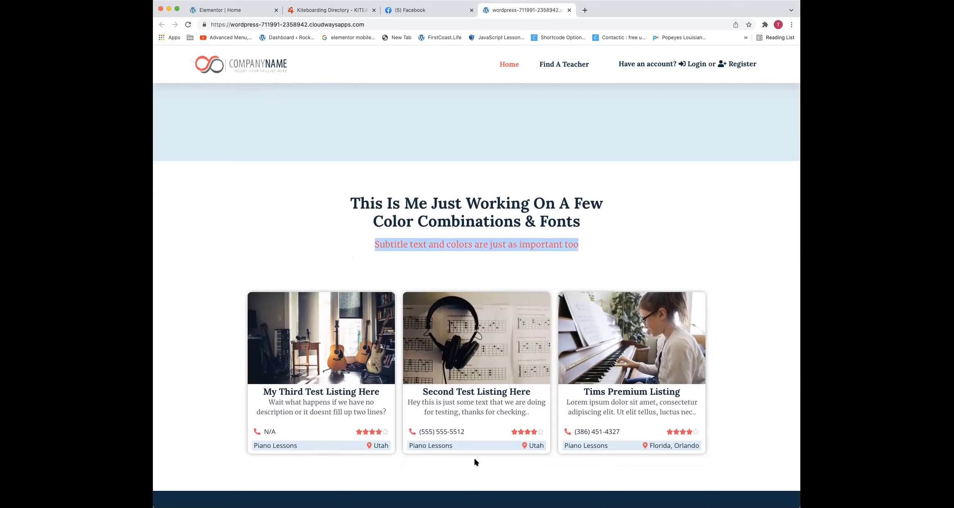
left_click(492, 245, "shift")
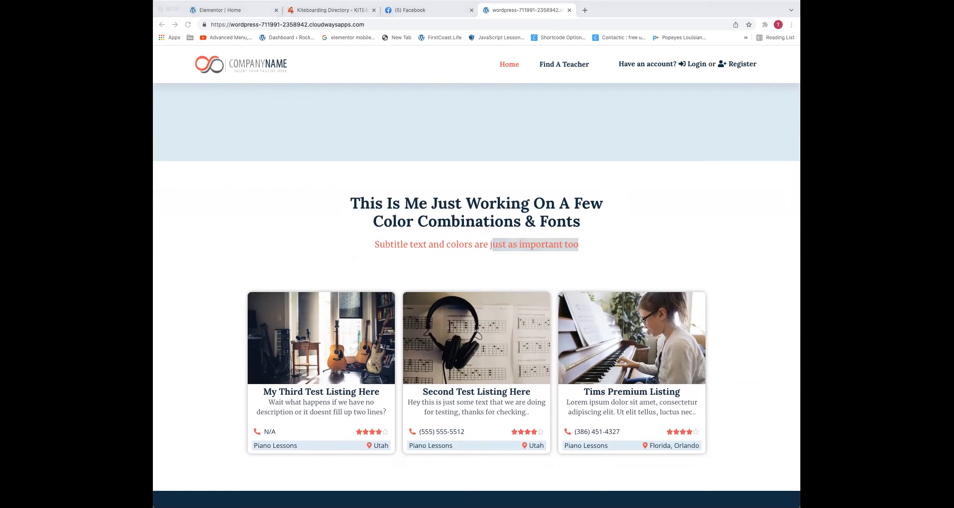
Enlarge the Ocean Dive palette from the Trello card and compare its colors with the sample homepage's heading and subtitle
left_click_drag(548, 9, 542, 10)
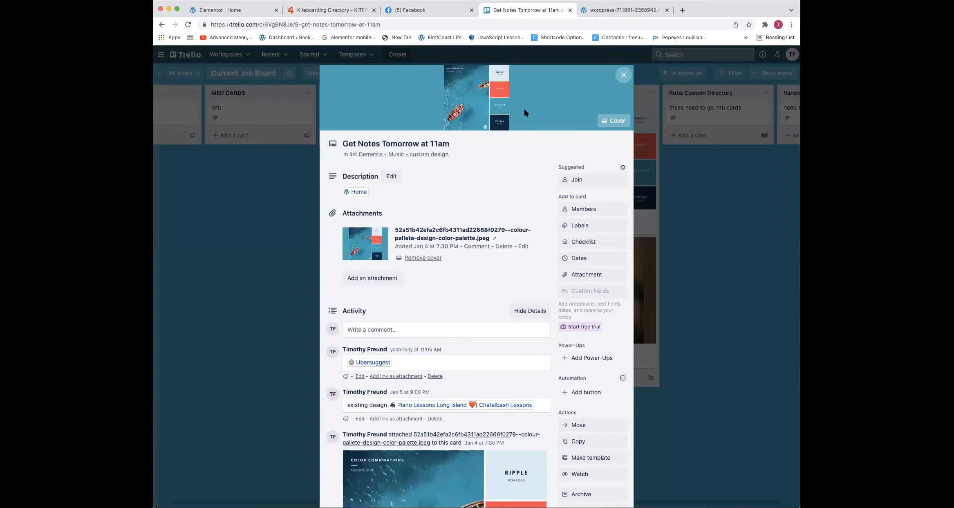
left_click(480, 108)
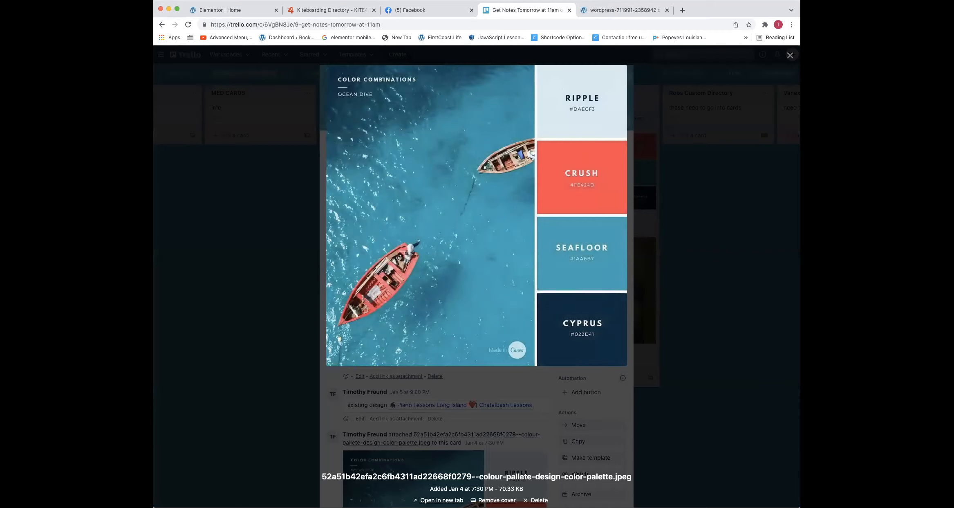
left_click(610, 12)
triple_click(448, 205)
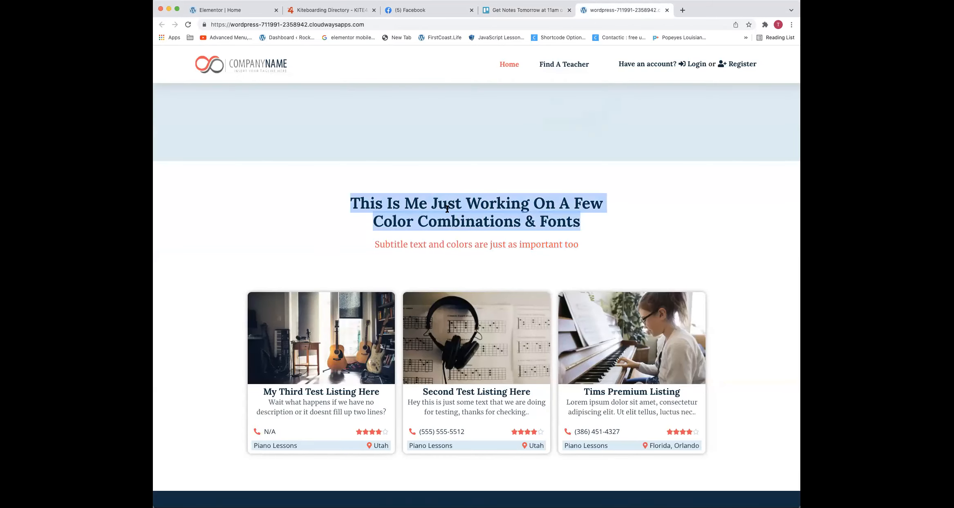
left_click(465, 247)
triple_click(464, 246)
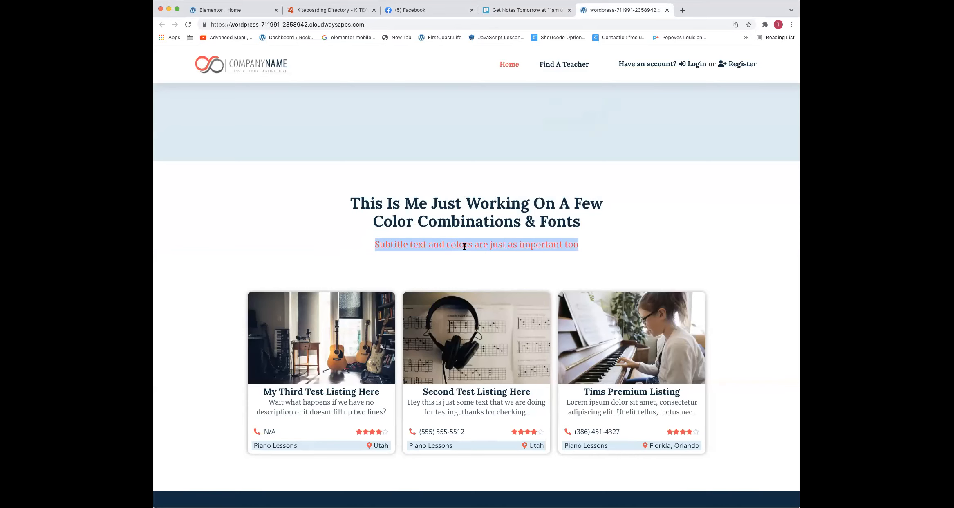
In the Elementor homepage, add a single-column section below the category tiles and place a center-aligned Heading widget in it
left_click(243, 10)
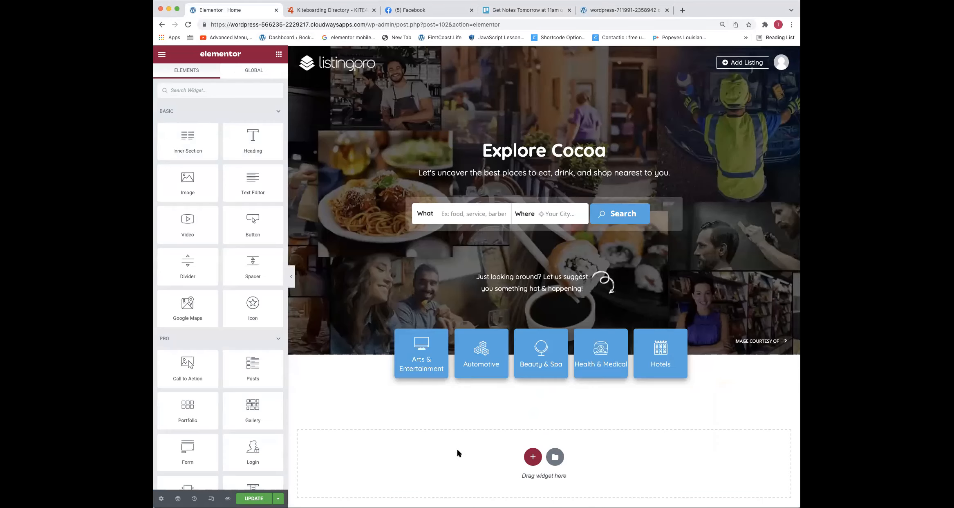
left_click(533, 457)
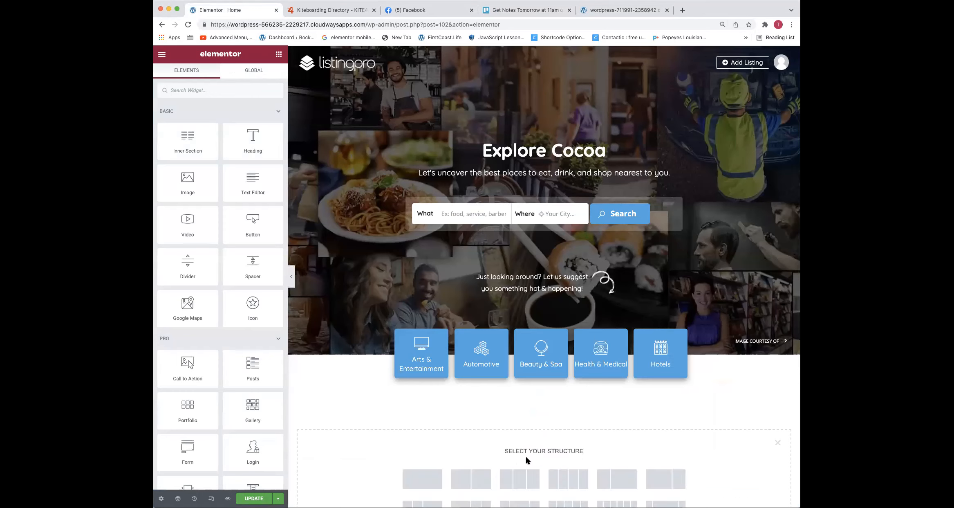
left_click(422, 477)
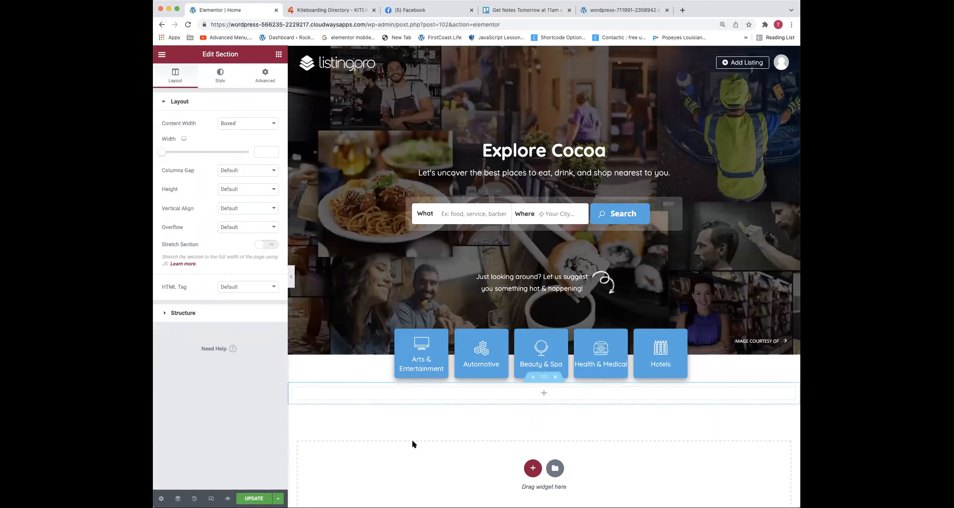
left_click(275, 54)
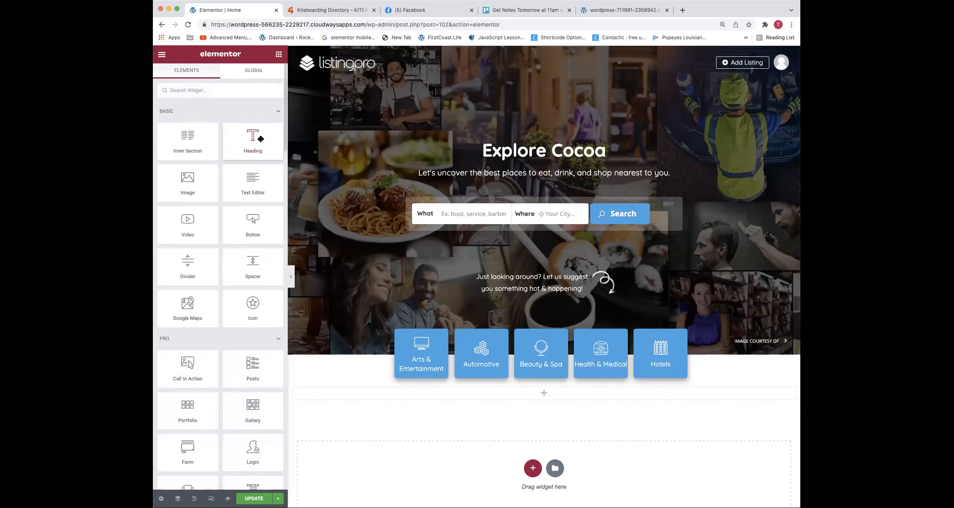
left_click_drag(481, 395, 480, 388)
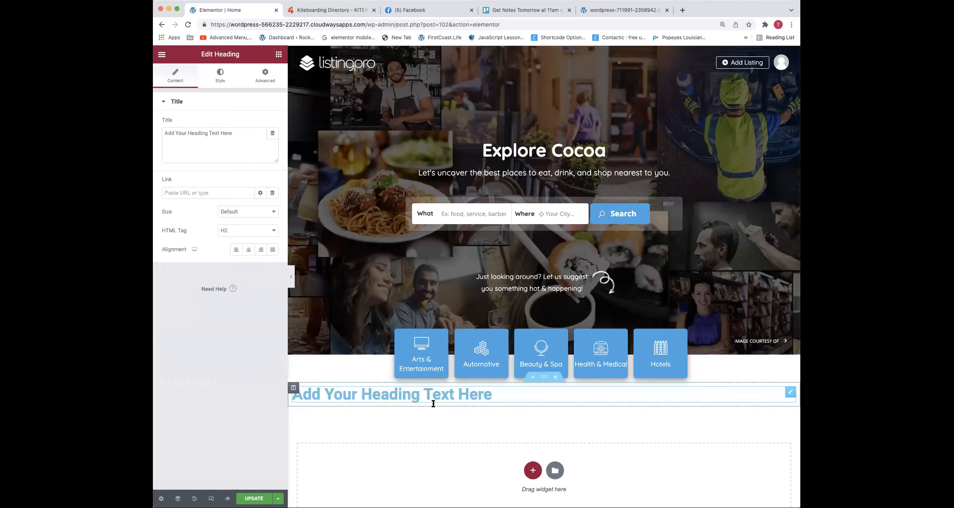
left_click(249, 249)
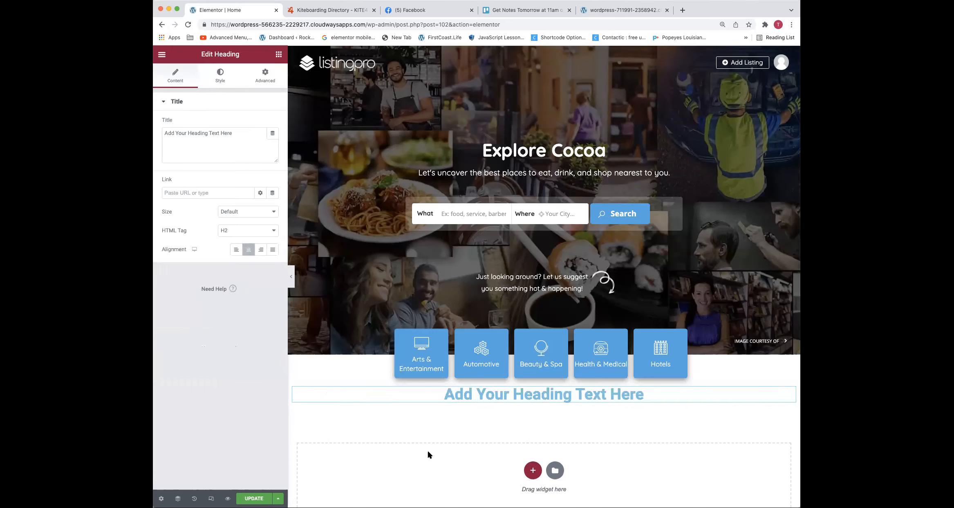
Set the new heading's text color to dd3333
left_click(221, 81)
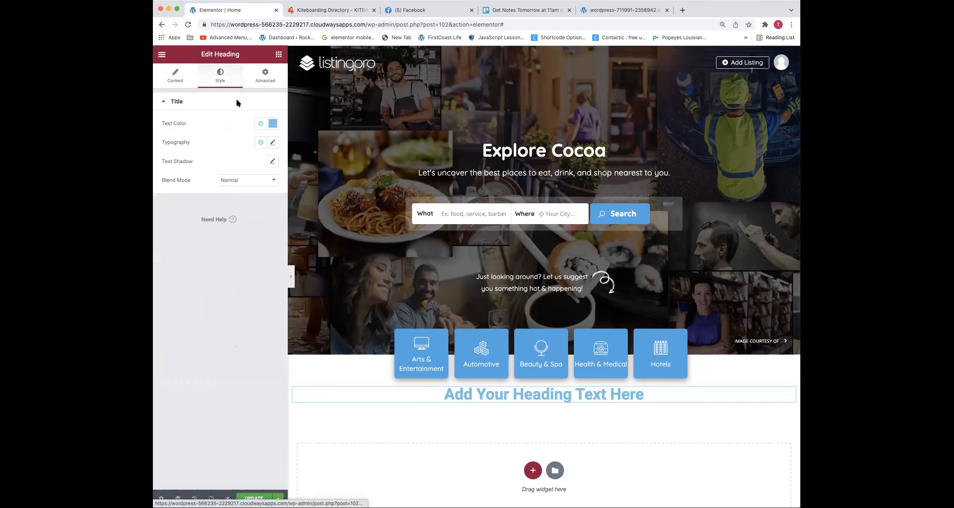
left_click(272, 124)
type("dd3333")
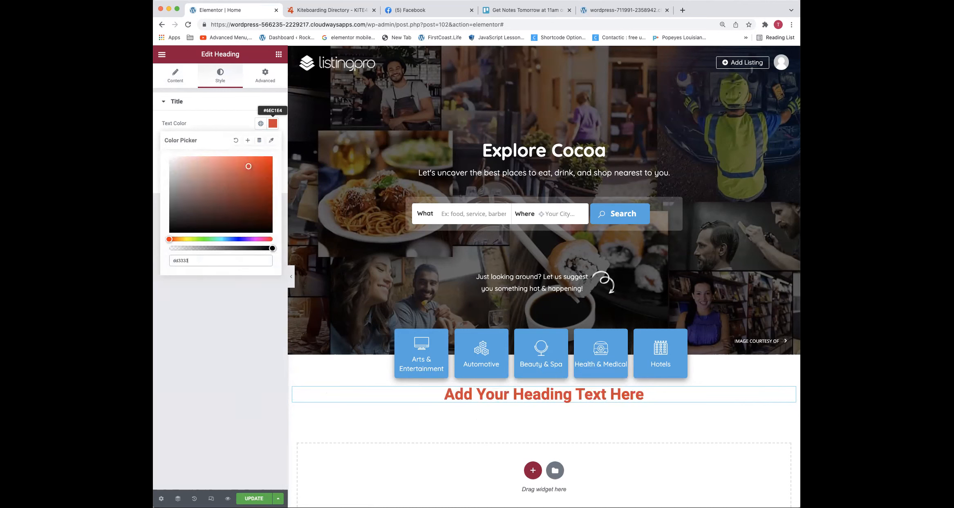
Save the heading's text color as a new global color named RED
left_click(248, 141)
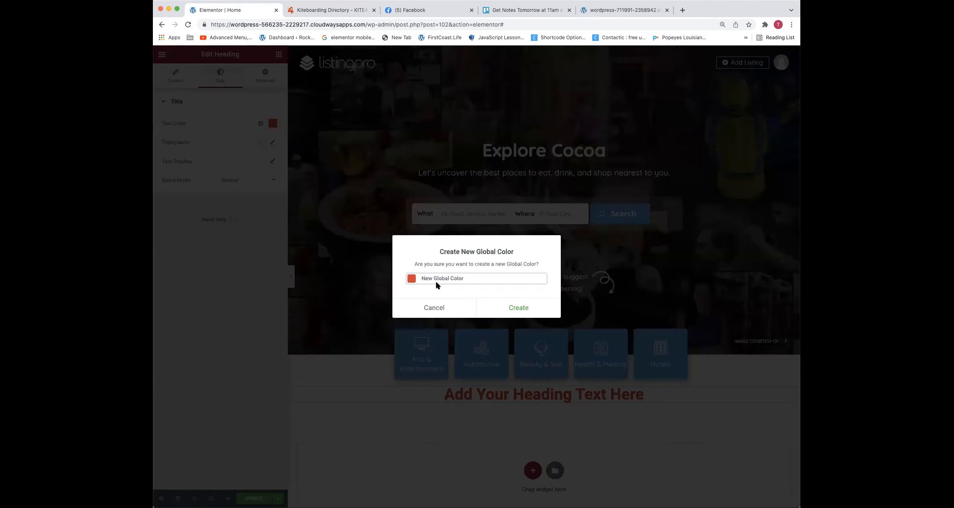
triple_click(435, 279)
type("RED")
left_click(505, 315)
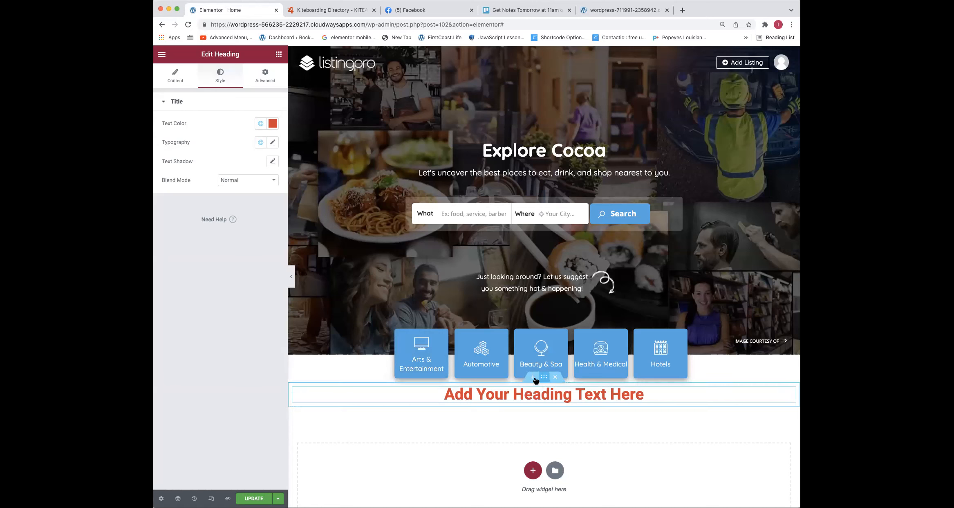
Insert a single-column section between the category tiles and the heading, with a Spacer widget set to 129 px
left_click(533, 377)
left_click(532, 418)
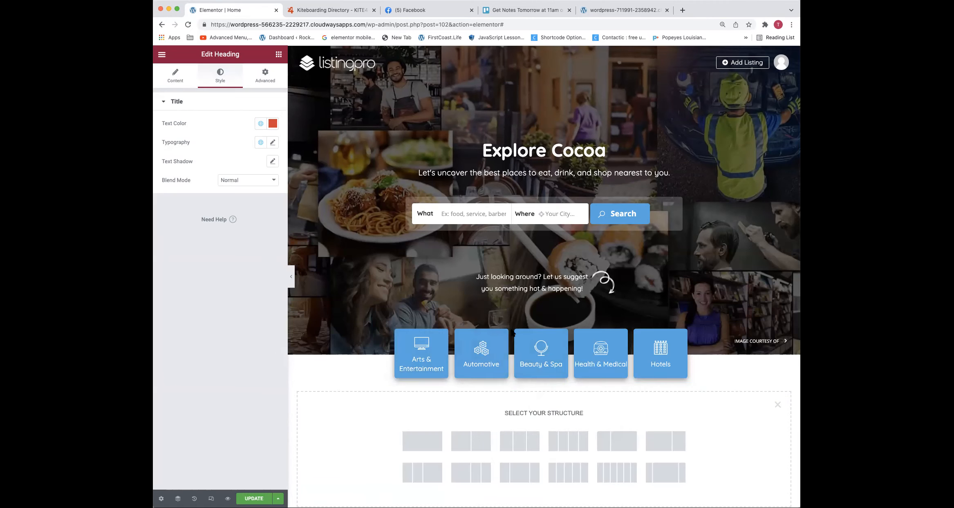
left_click(413, 444)
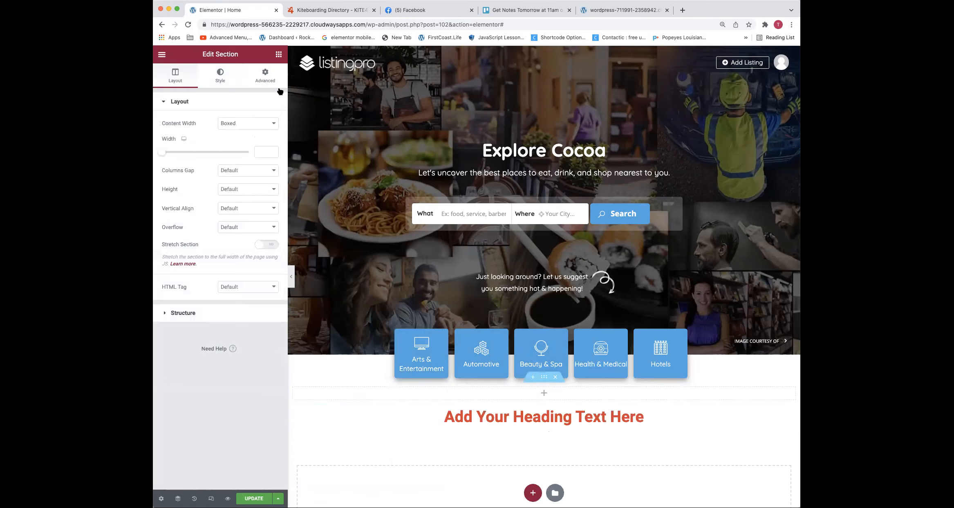
left_click_drag(239, 283, 404, 395)
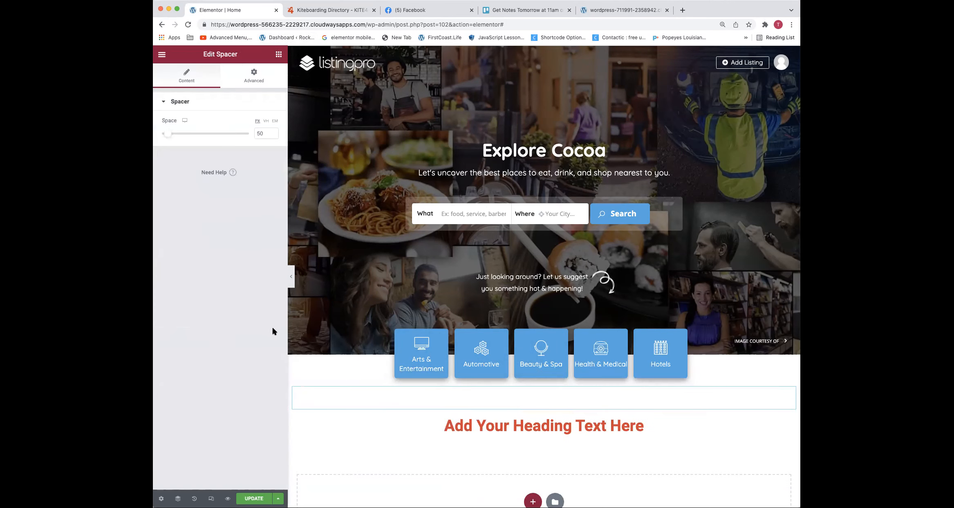
left_click_drag(170, 136, 179, 134)
Set the font family of the red heading below the spacer to Poppins
scroll(497, 294, "down", 3)
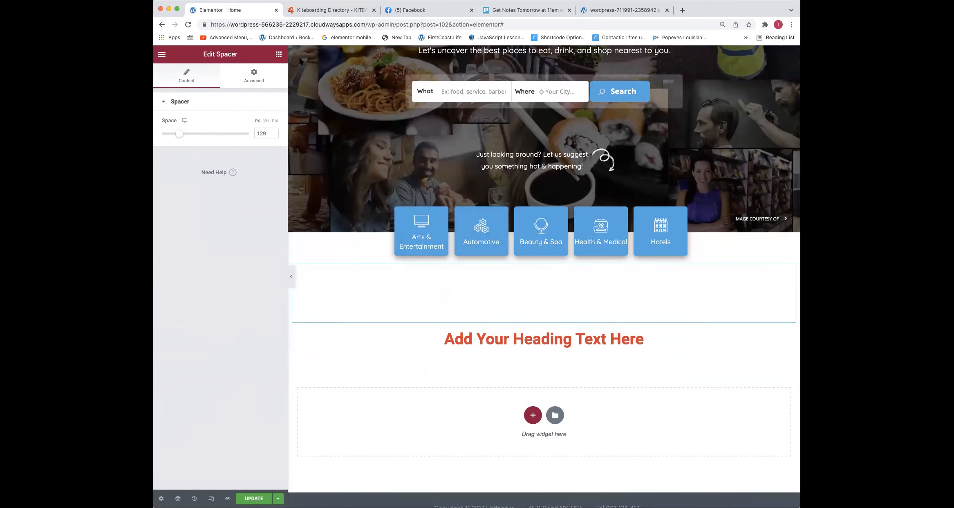
right_click(516, 344)
left_click(522, 348)
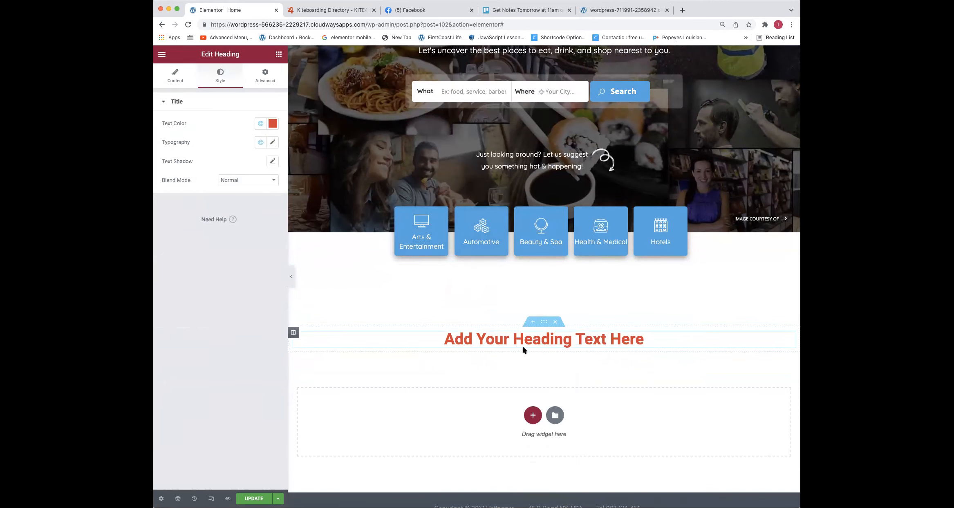
left_click(272, 142)
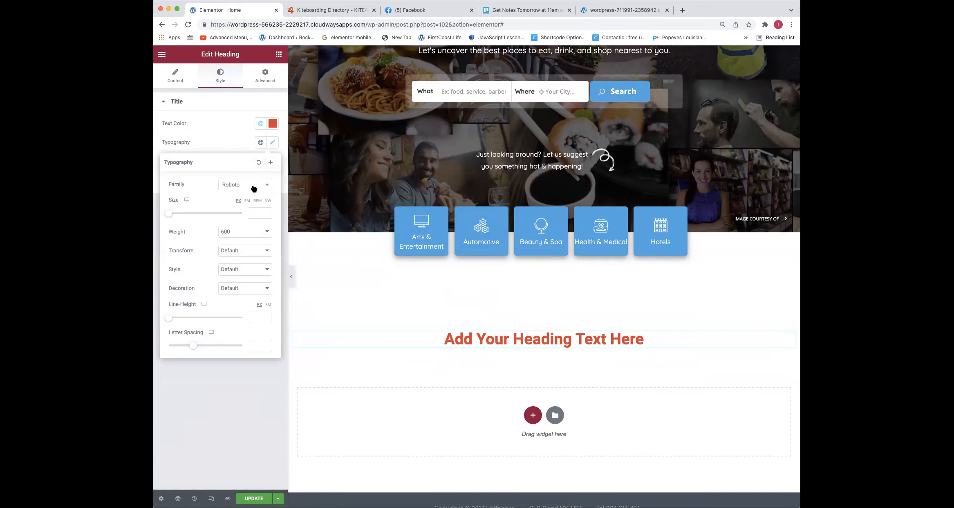
left_click(252, 186)
type("poppins")
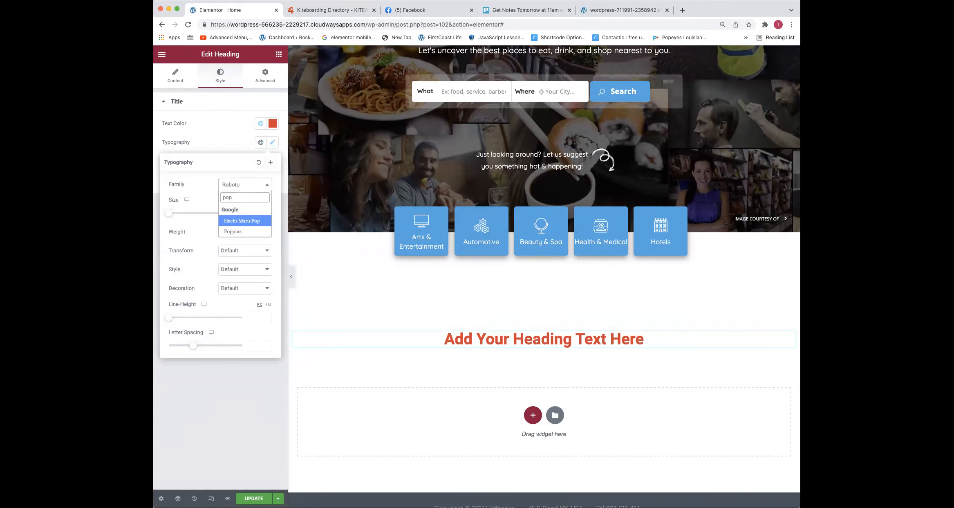
key("Return")
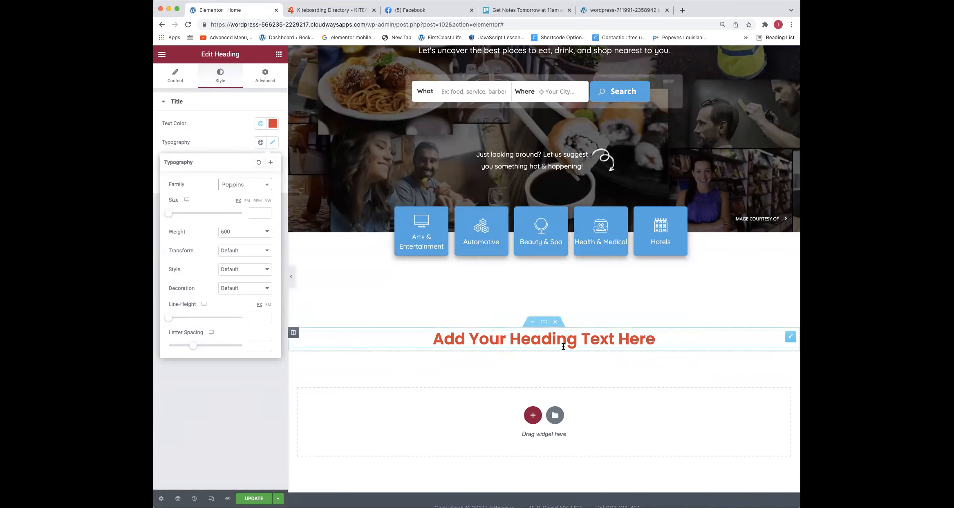
Try font weight 700 on the heading and set it back to 600
left_click(234, 232)
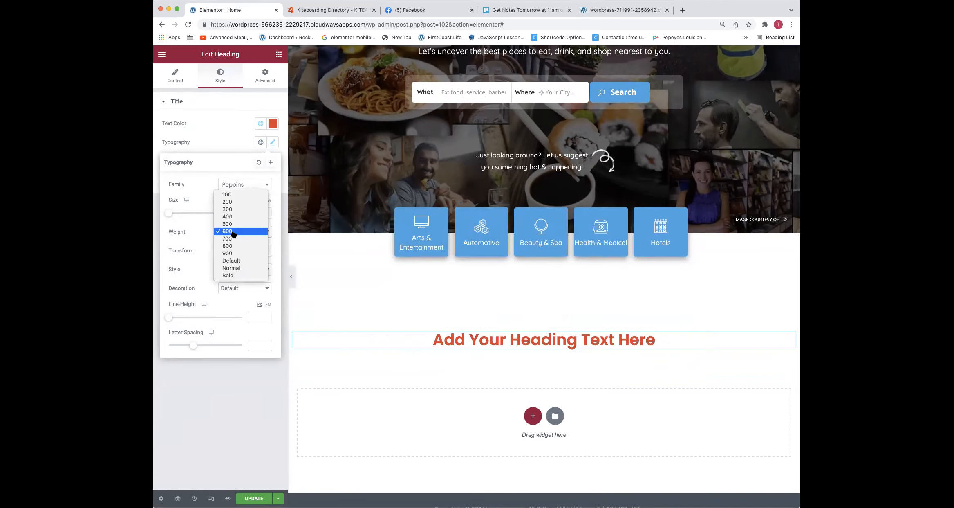
left_click(232, 239)
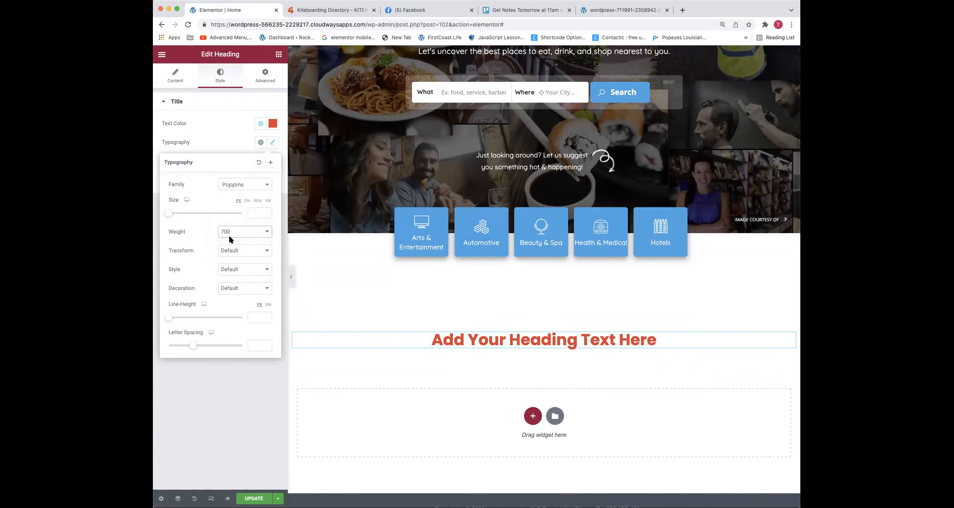
left_click(229, 236)
left_click(237, 221)
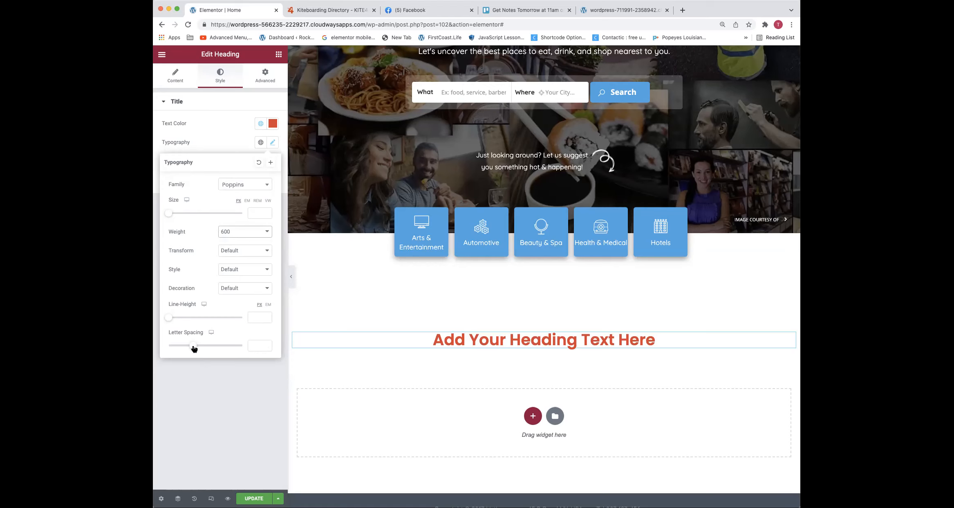
Set the heading's letter spacing to -0.6 and its font size to 36 px
left_click_drag(194, 348, 190, 349)
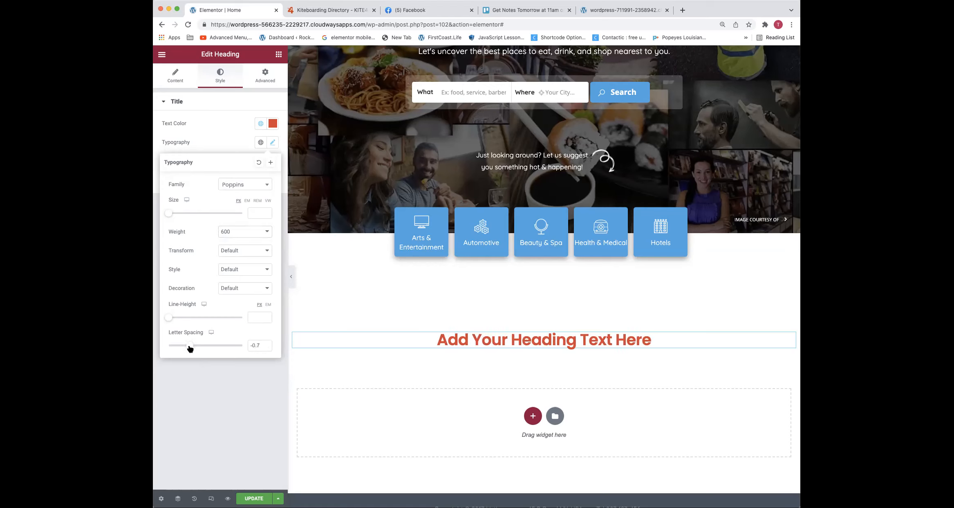
left_click_drag(190, 349, 191, 349)
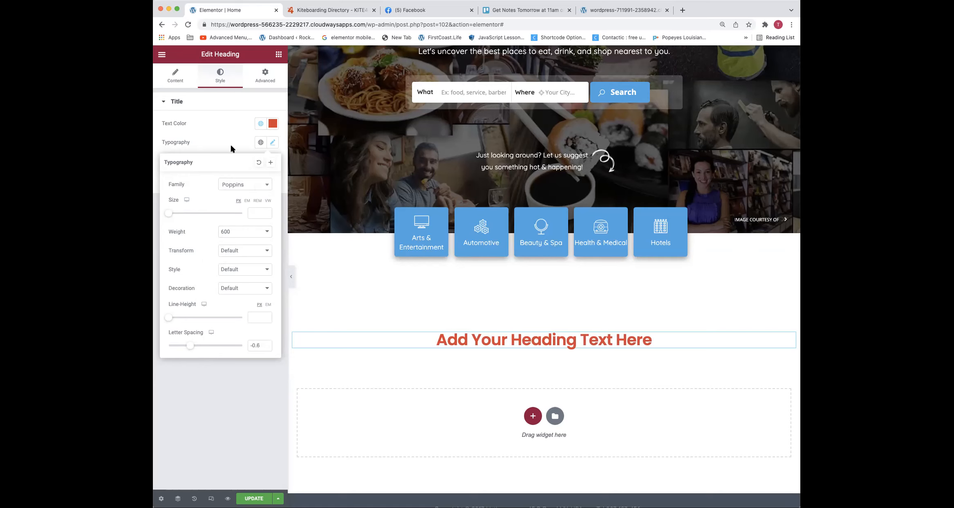
left_click(253, 213)
type("14")
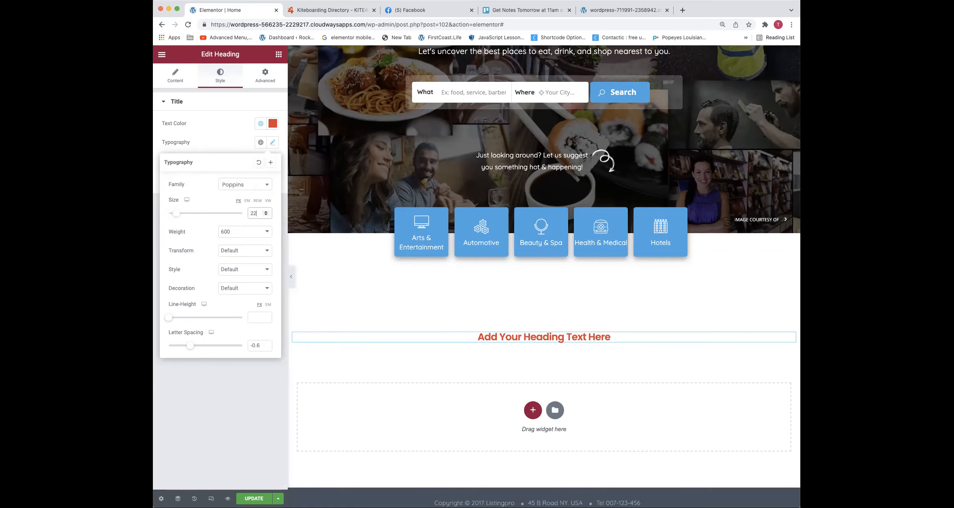
key("Up")
key("Up")
key("Up")
key("Up")
key("Up")
key("Up")
key("Up")
key("Up")
key("Up")
key("Up")
key("Up")
key("Up")
key("Up")
key("Up")
key("Up")
key("Up")
key("Up")
key("Up")
key("Up")
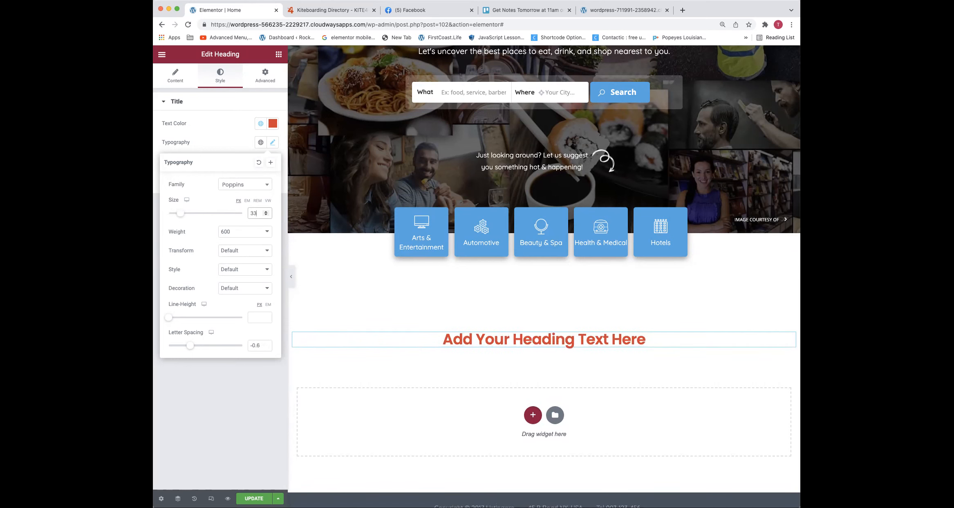
key("Up")
key("Up")
key("Up")
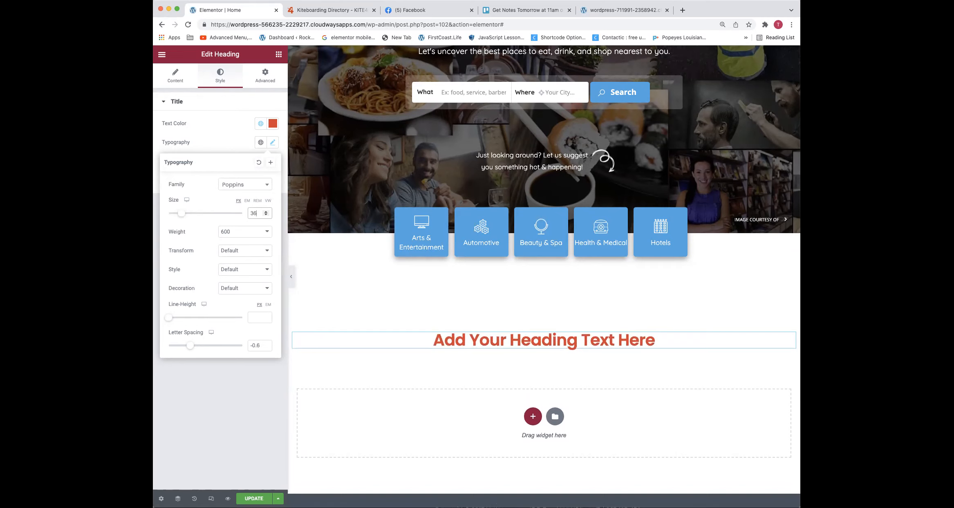
key("Up")
key("Up")
key("Up")
key("Up")
key("Down")
key("Down")
key("Down")
key("Down")
left_click(216, 122)
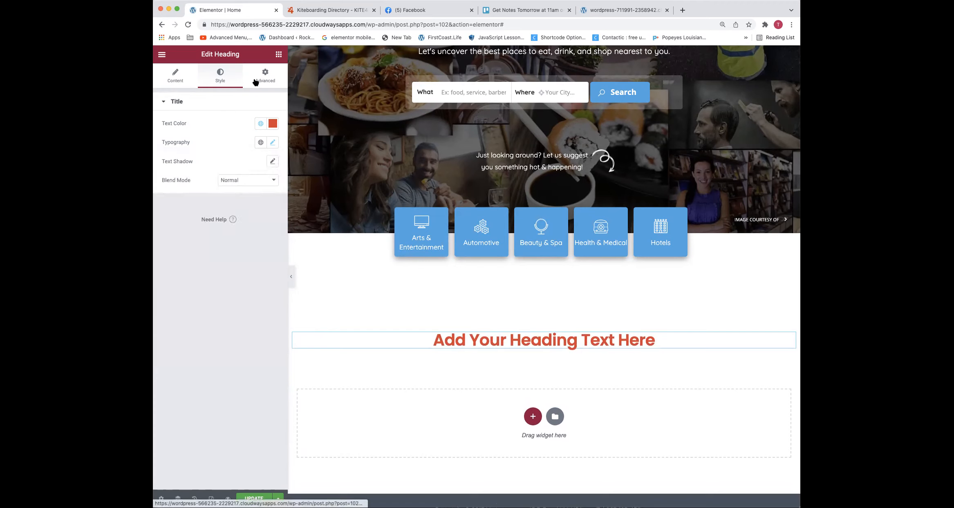
Save the heading's typography as a new global font named TITLE TEXT
left_click(273, 144)
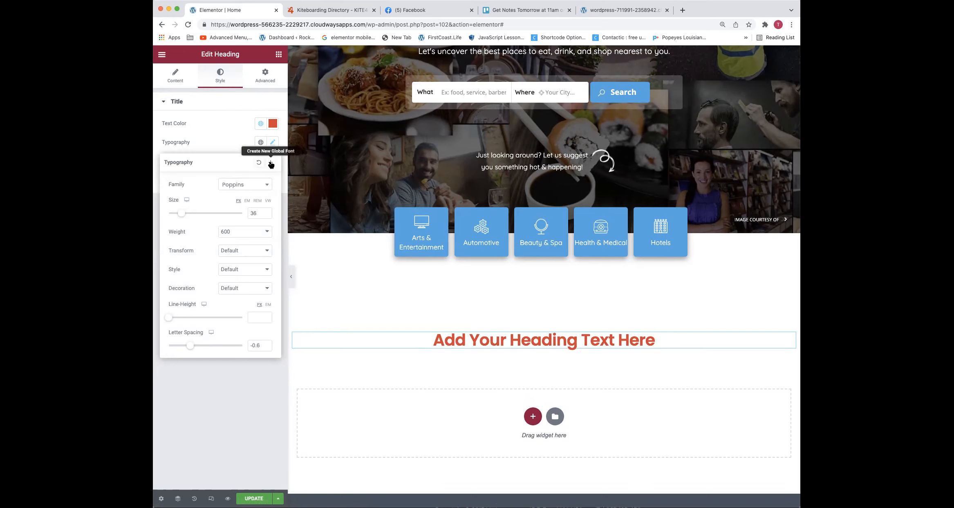
left_click(272, 143)
left_click(272, 144)
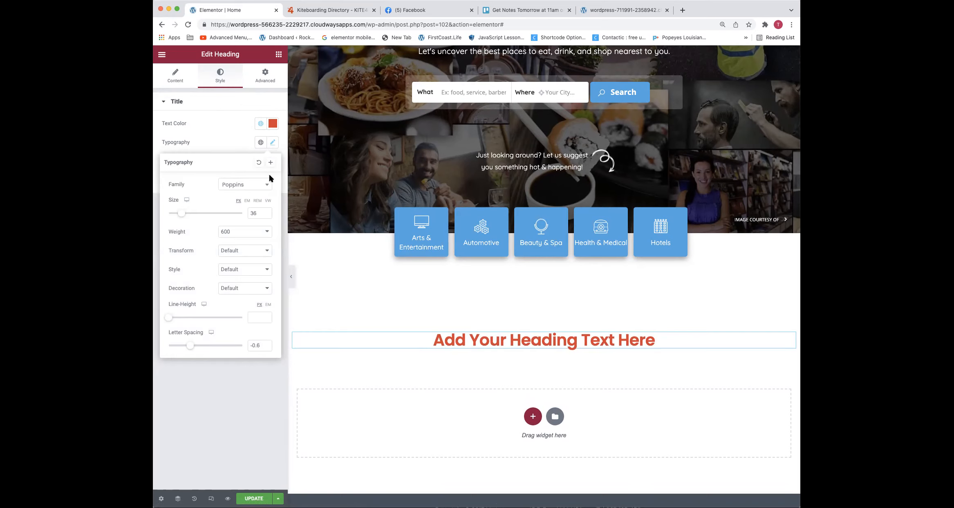
left_click(271, 162)
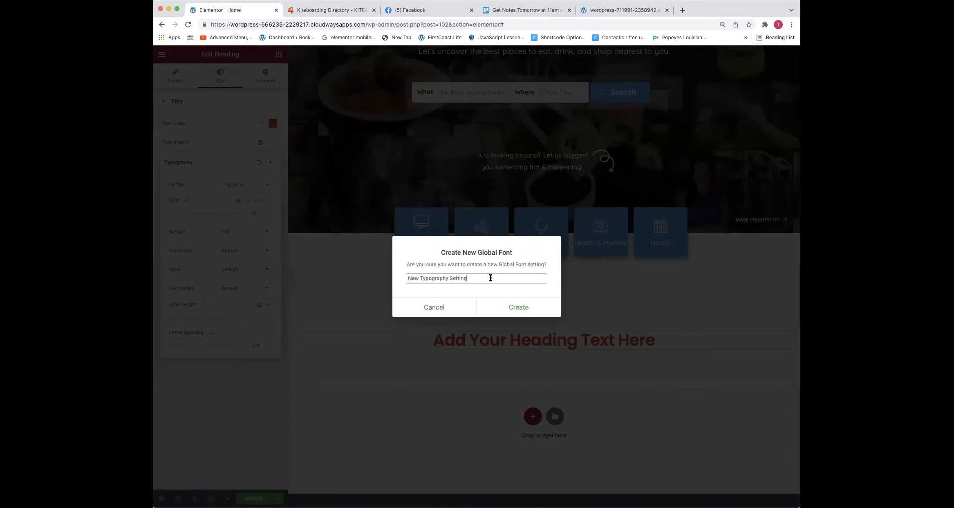
triple_click(490, 278)
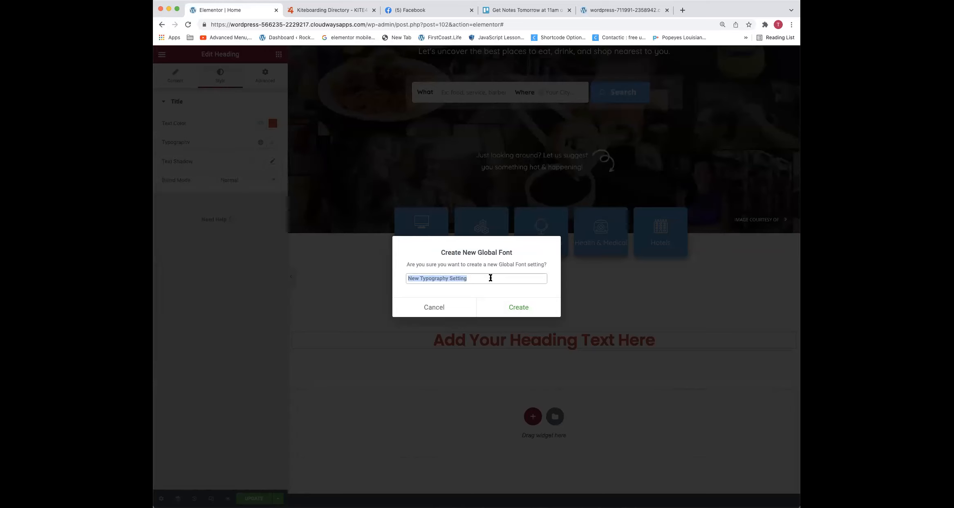
type("TITLE TEXT")
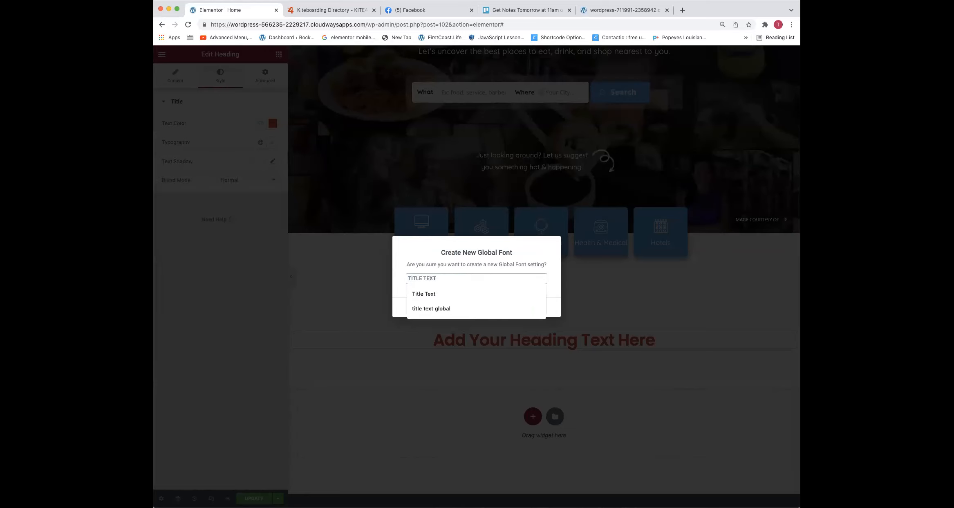
left_click(517, 263)
left_click(514, 304)
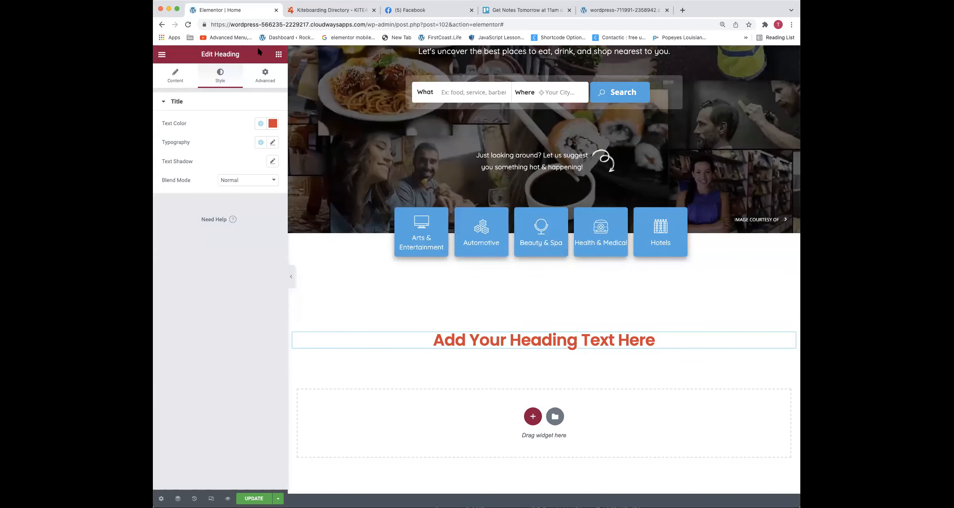
Place a Text Editor widget directly below the heading and center-align its text
left_click(280, 55)
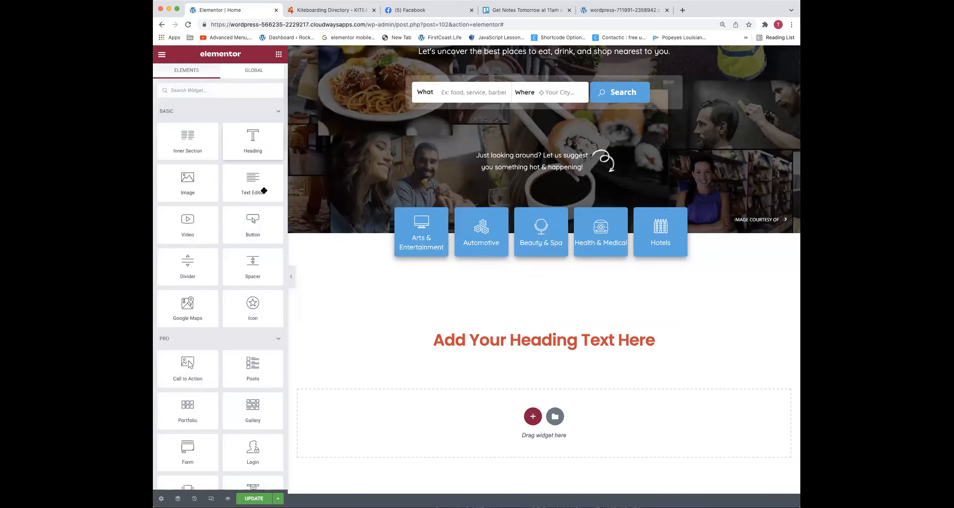
left_click_drag(577, 374, 564, 350)
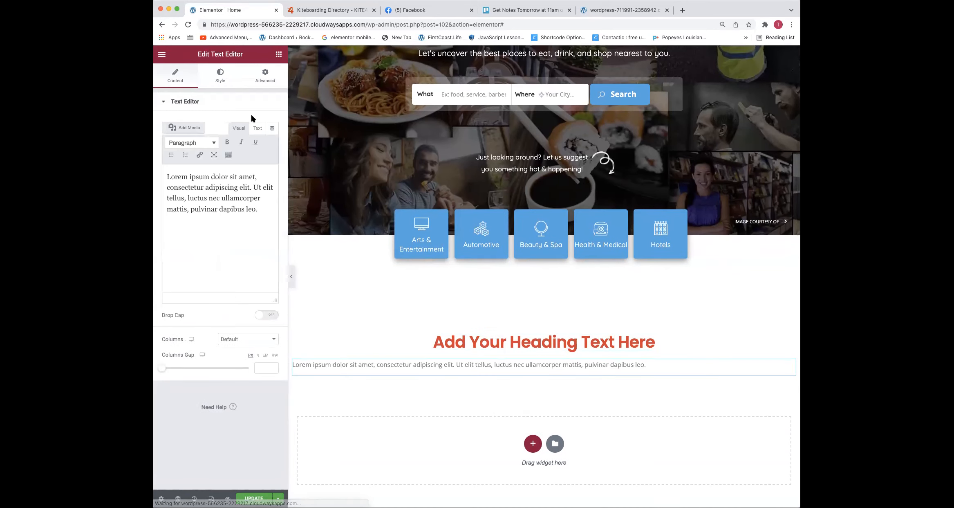
left_click(256, 128)
left_click(219, 85)
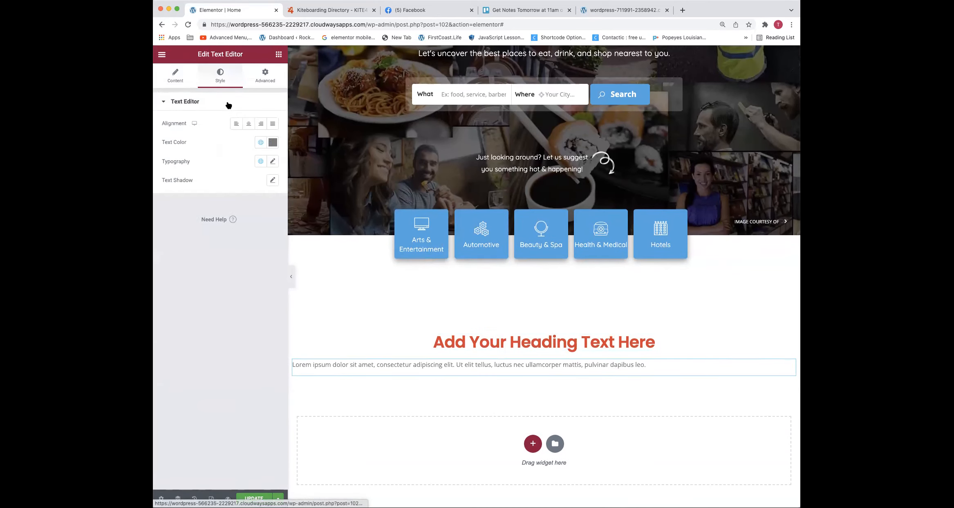
left_click(248, 123)
Set the paragraph's text color to 333333
left_click(259, 143)
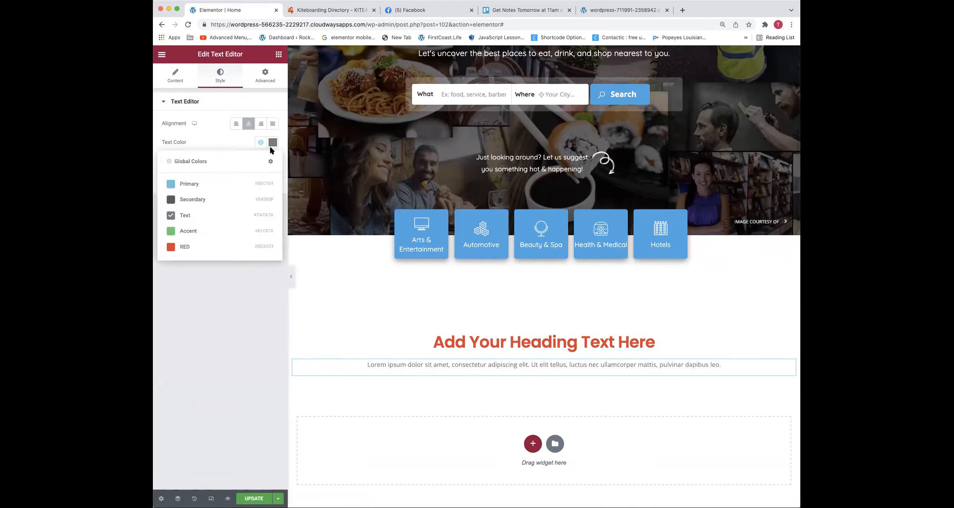
left_click(273, 143)
left_click(174, 279)
type("333#7A7A7A")
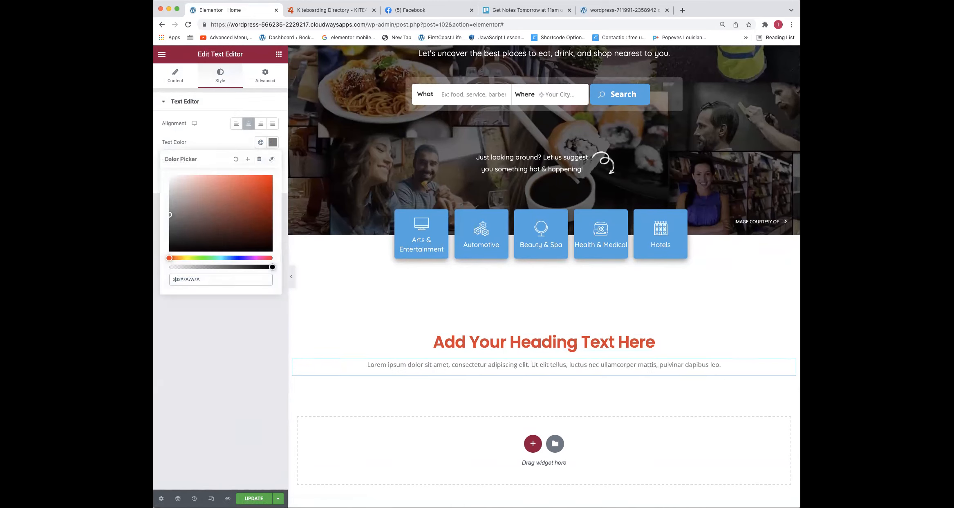
key("shift+End")
key("Delete")
type("3333")
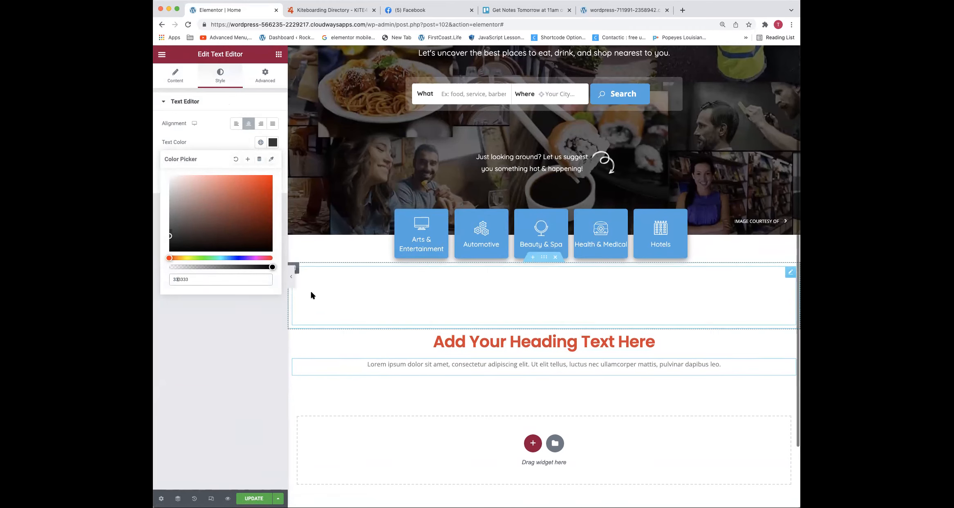
left_click(230, 141)
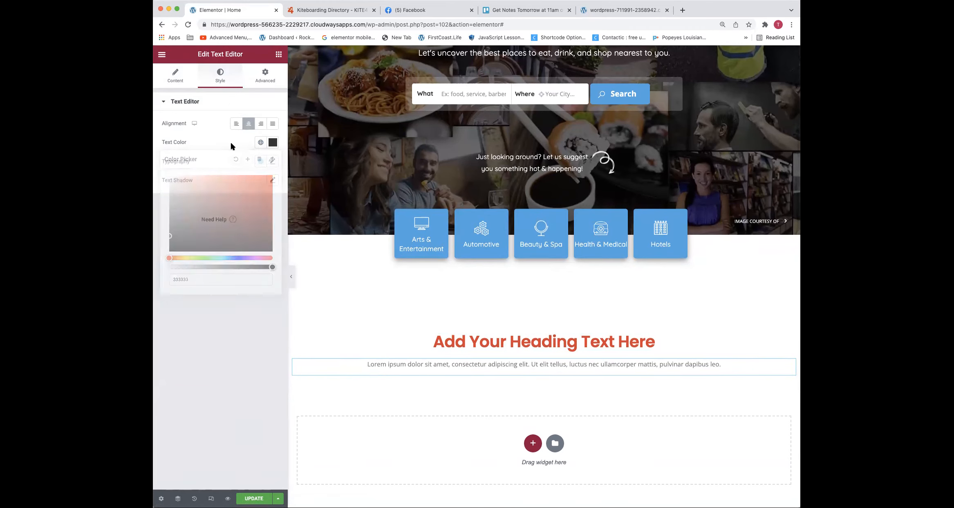
Shorten the paragraph's placeholder text to "Lorem ipsum dolor sit amet, consectetur adipiscing elit. Ut elit tellus."
left_click(172, 76)
left_click(258, 128)
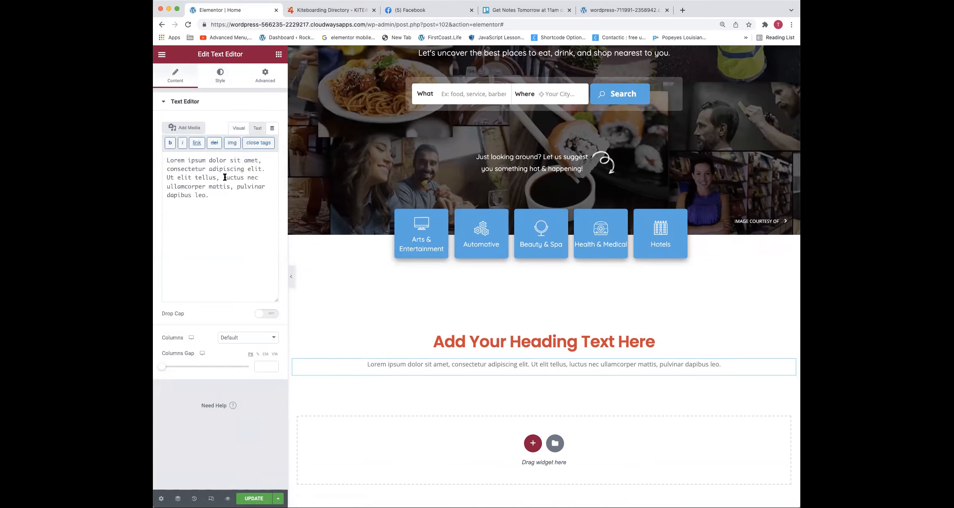
left_click_drag(224, 177, 238, 214)
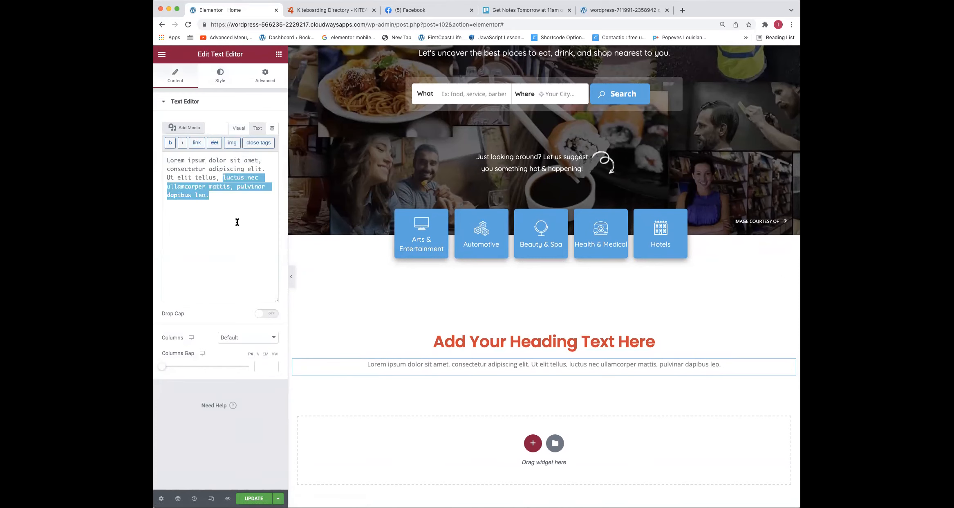
key("BackSpace")
key("BackSpace")
key("BackSpace")
type(".")
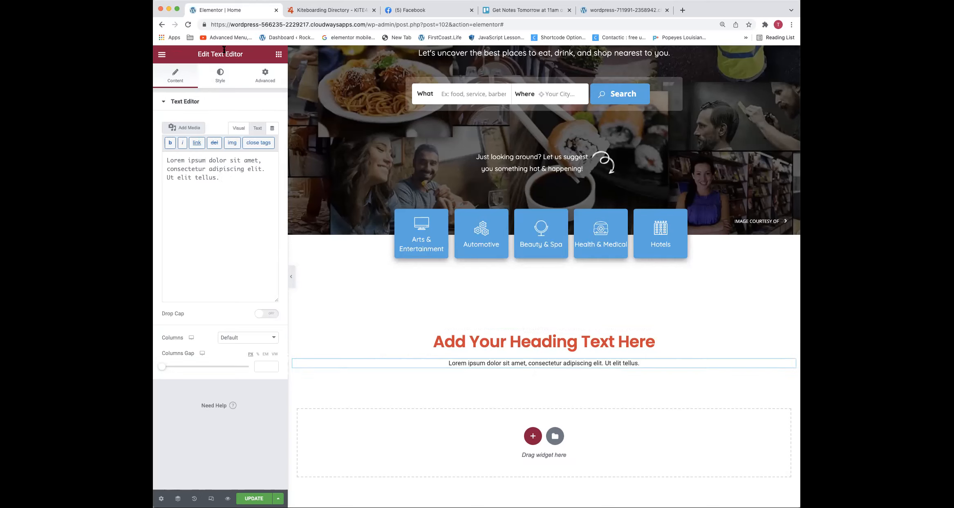
Set the paragraph's font family to Open Sans in its typography settings
left_click(219, 76)
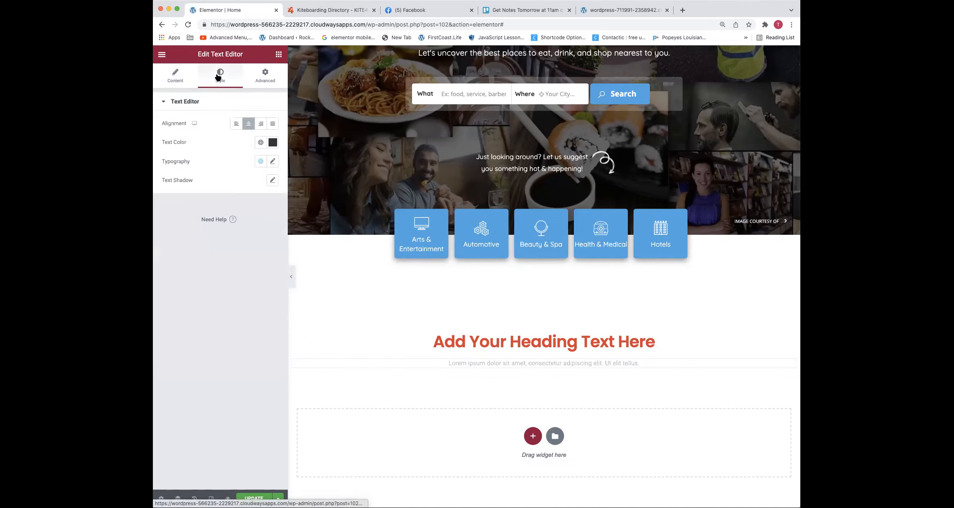
left_click(271, 161)
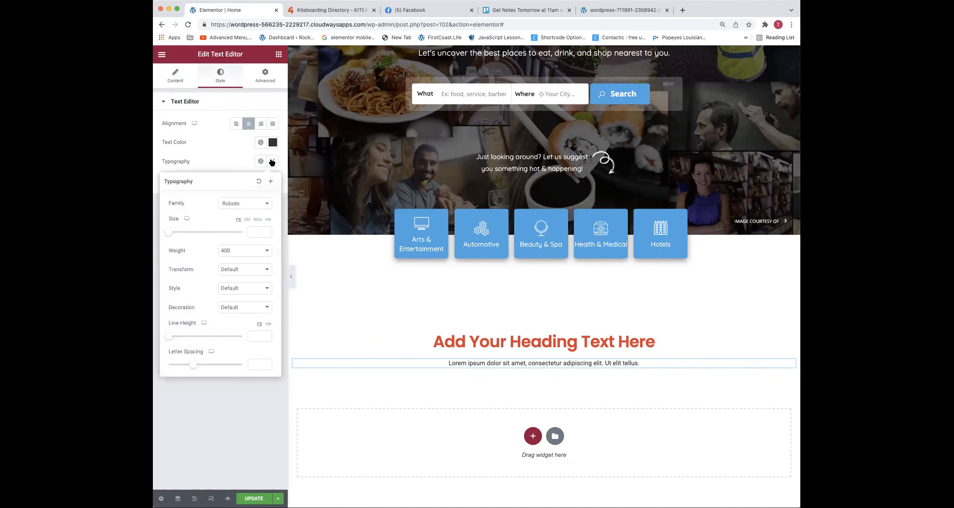
left_click(245, 203)
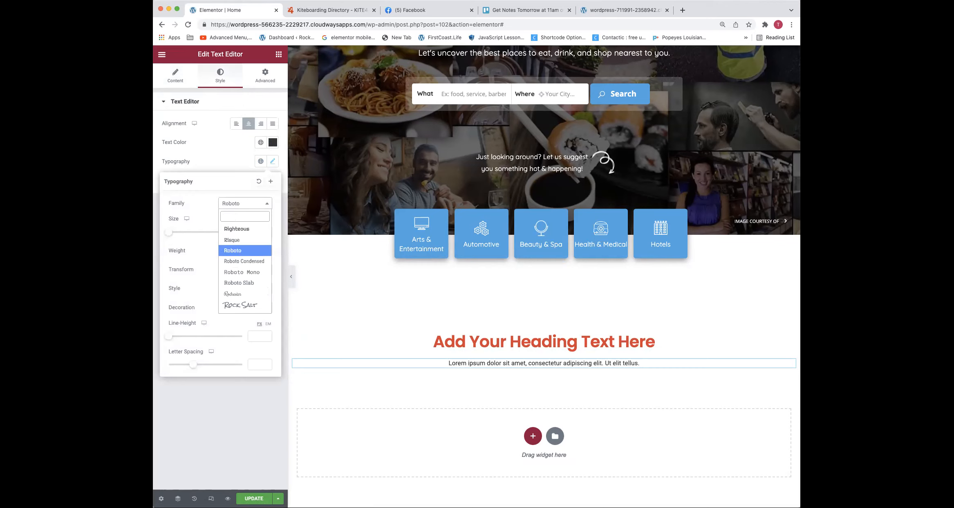
type("open sans")
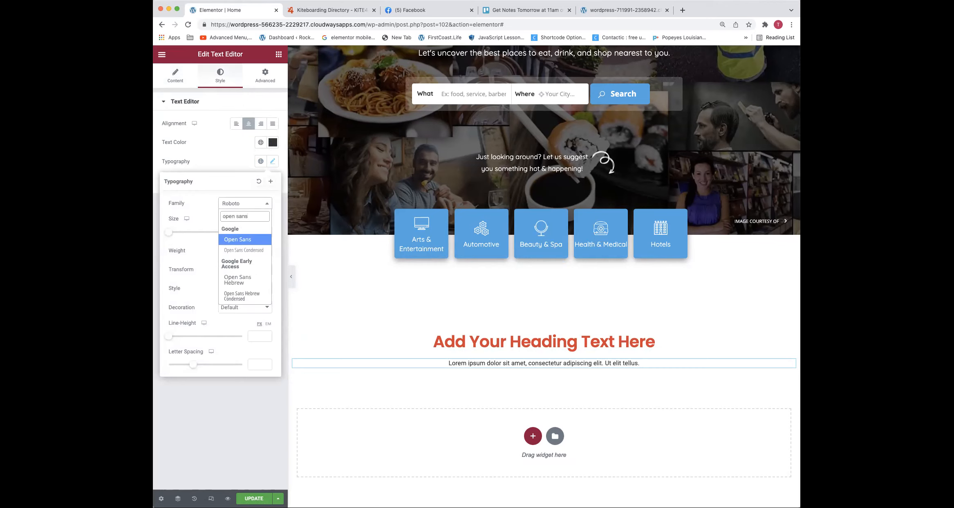
key("Return")
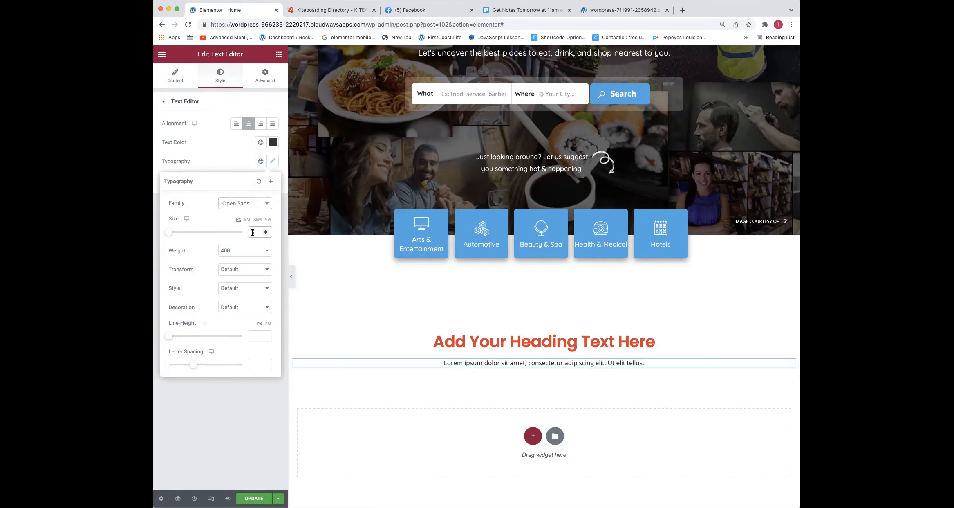
Set the paragraph's font size to 20 px and update the page
type("16")
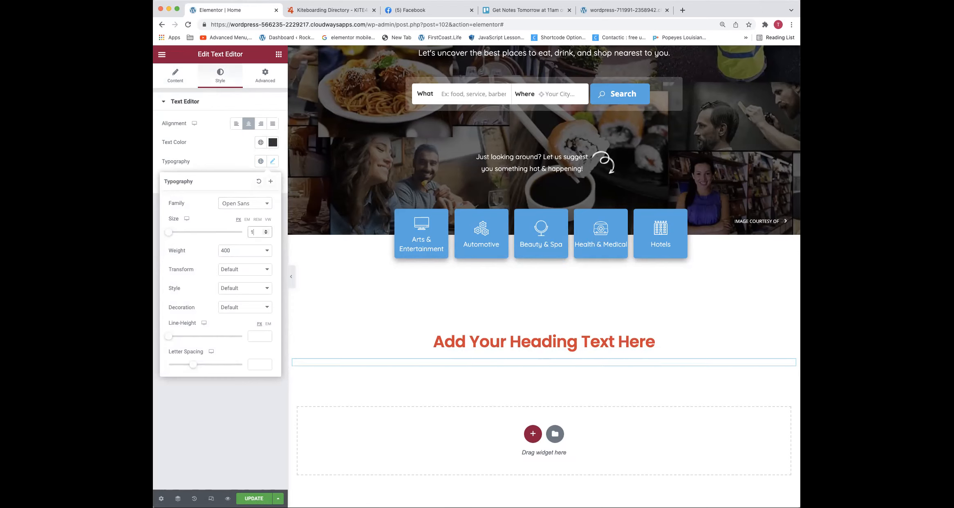
key("Up")
key("Up")
key("Up")
key("Up")
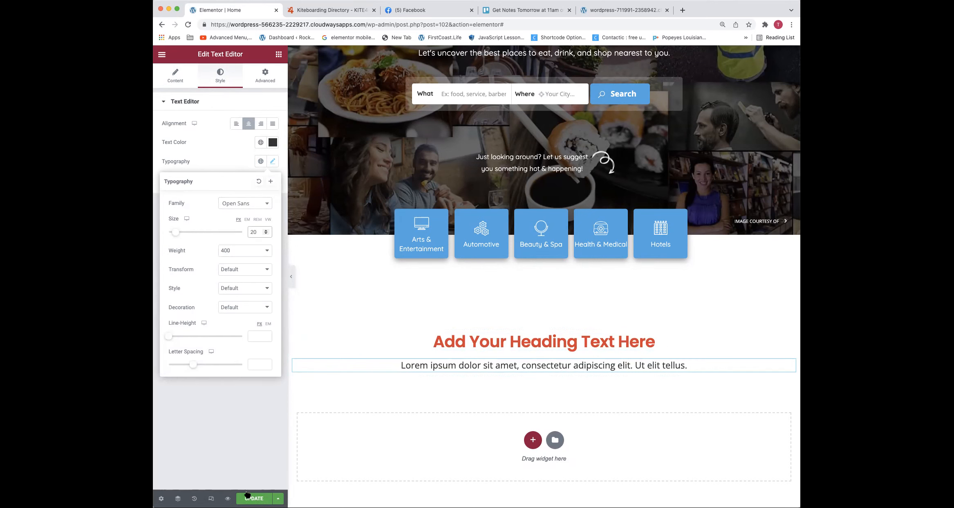
scroll(485, 349, "down", 1)
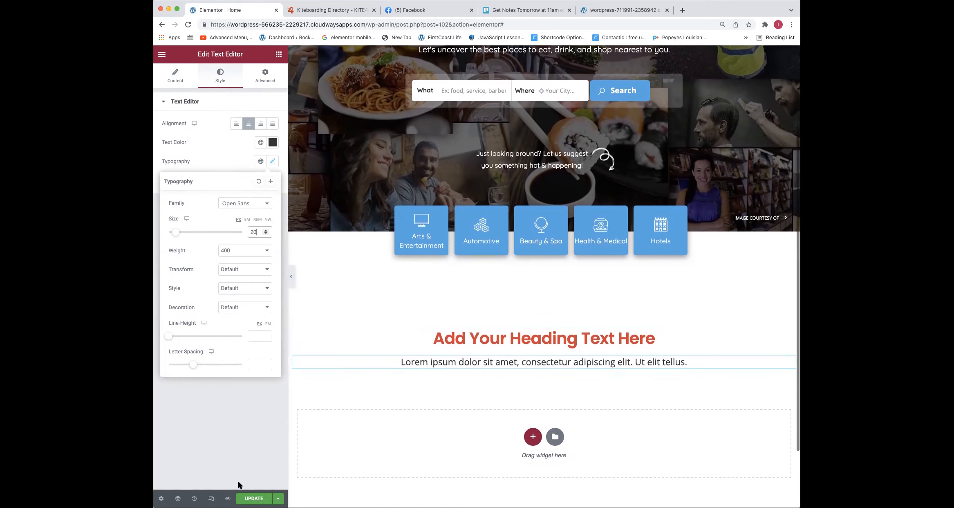
left_click(254, 499)
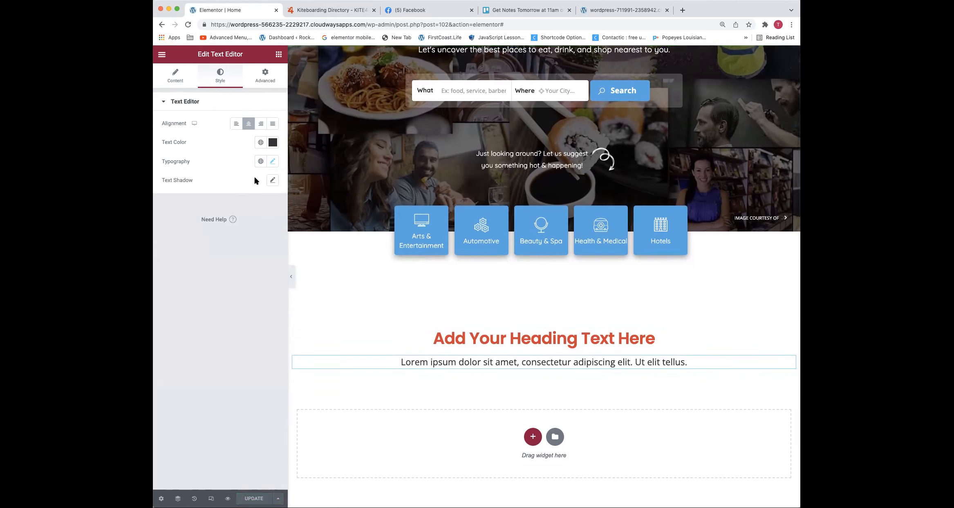
Save the paragraph's text color as a new global color named "my black"
left_click(273, 142)
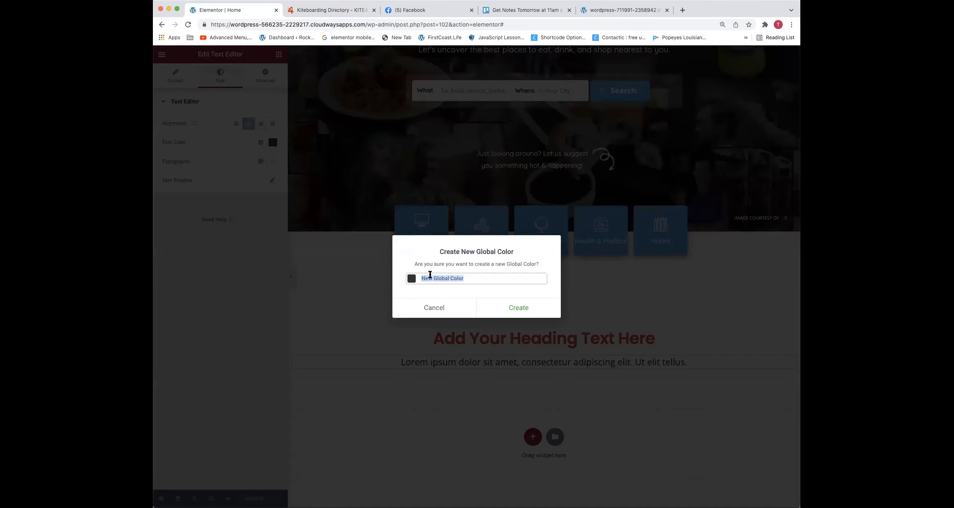
type("my black")
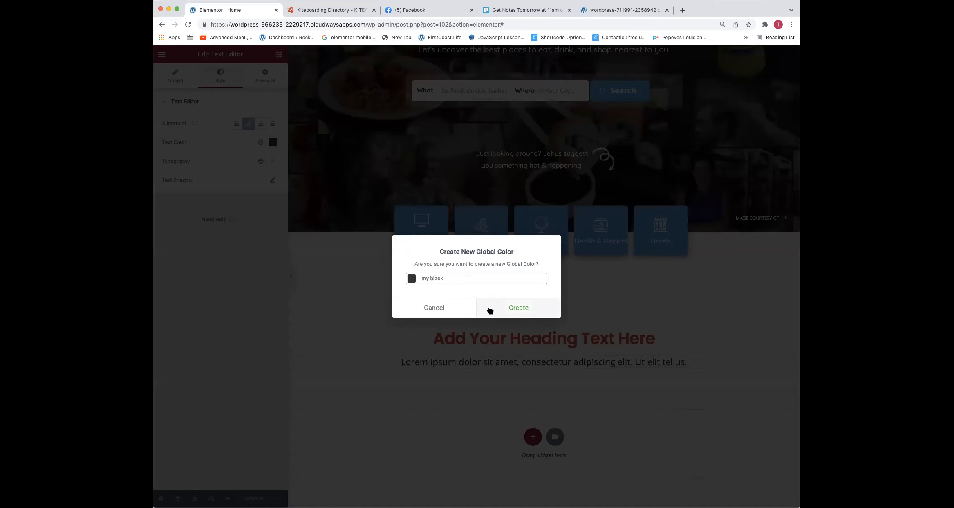
left_click(490, 311)
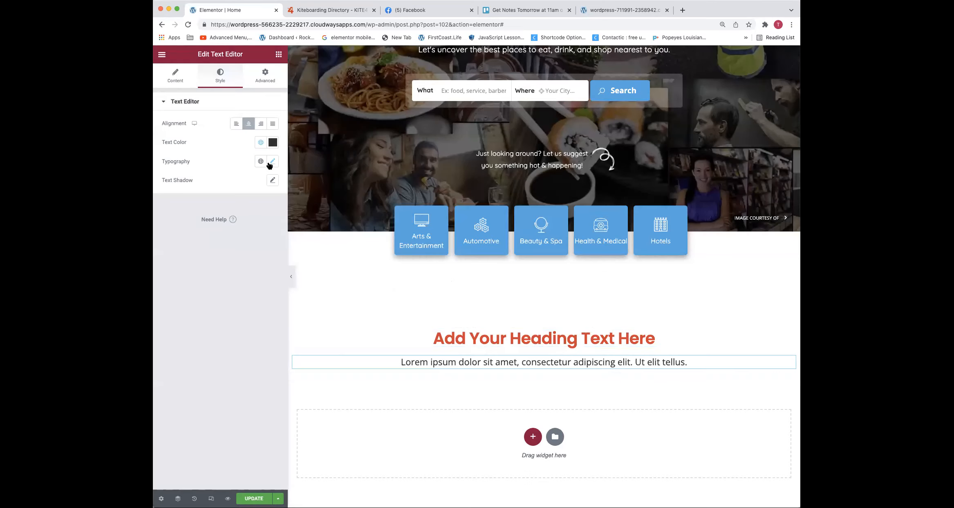
Save the paragraph's typography as a new global font named "subtitle text"
left_click(272, 161)
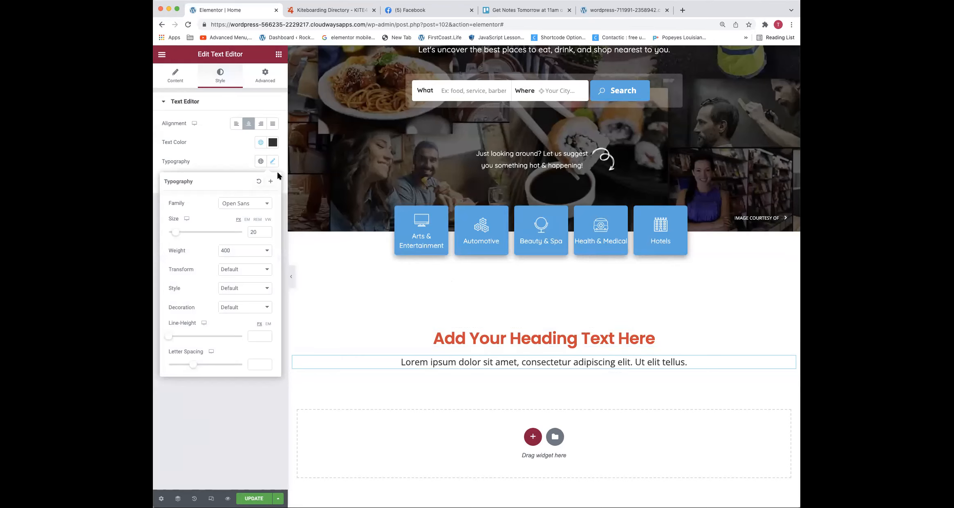
left_click(270, 181)
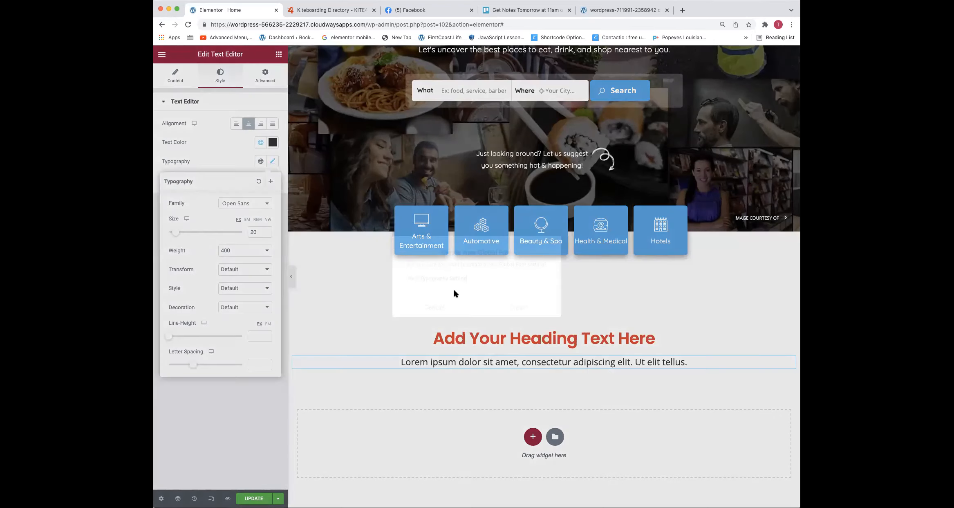
triple_click(454, 278)
type("subtitle text")
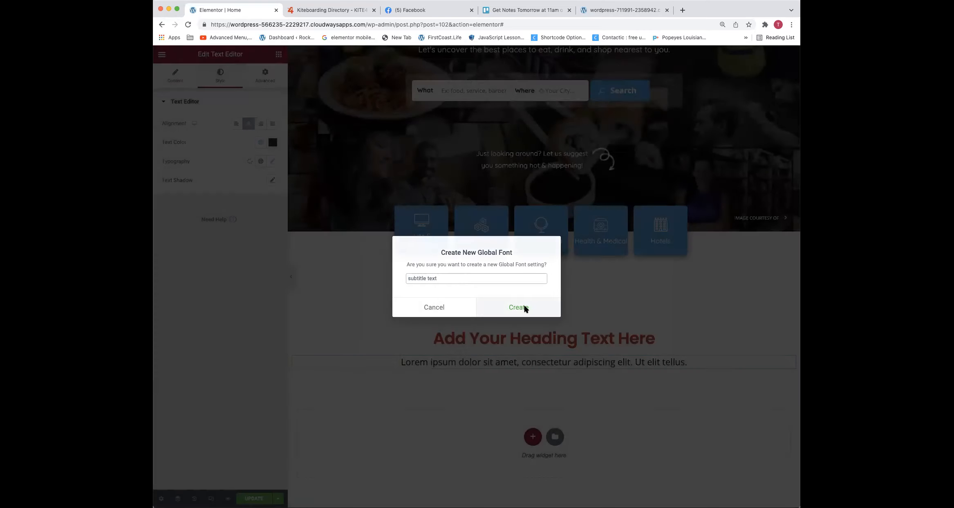
left_click(525, 307)
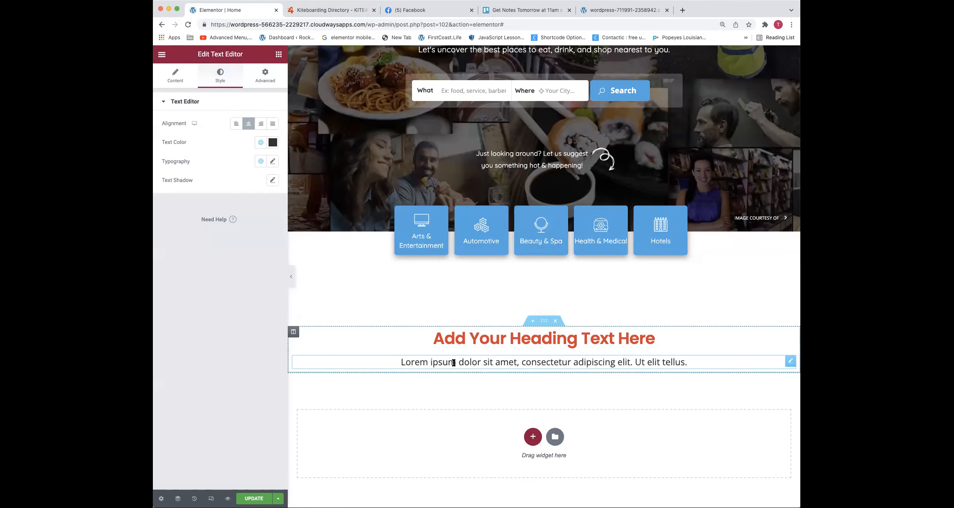
Clear the paragraph's linked margin values and unlink the four sides from each other
left_click(268, 81)
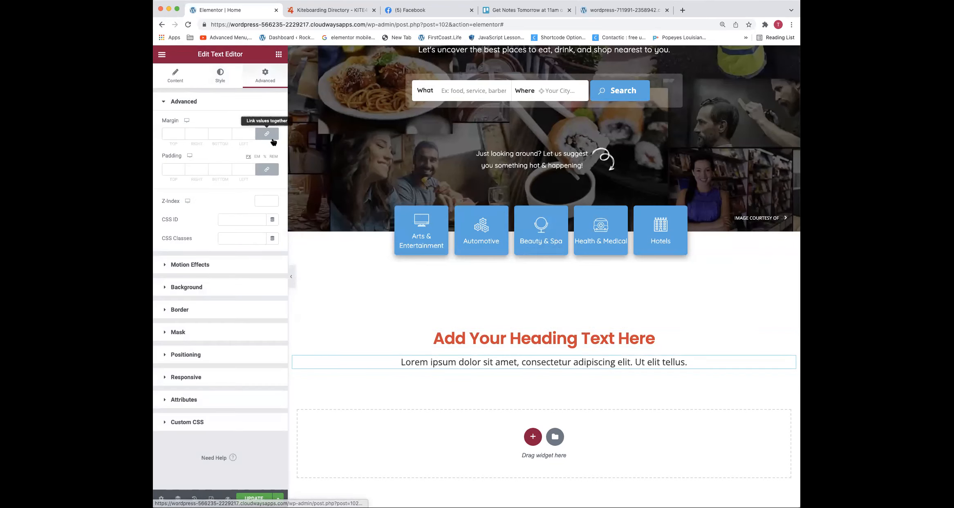
left_click(181, 135)
left_click(181, 135)
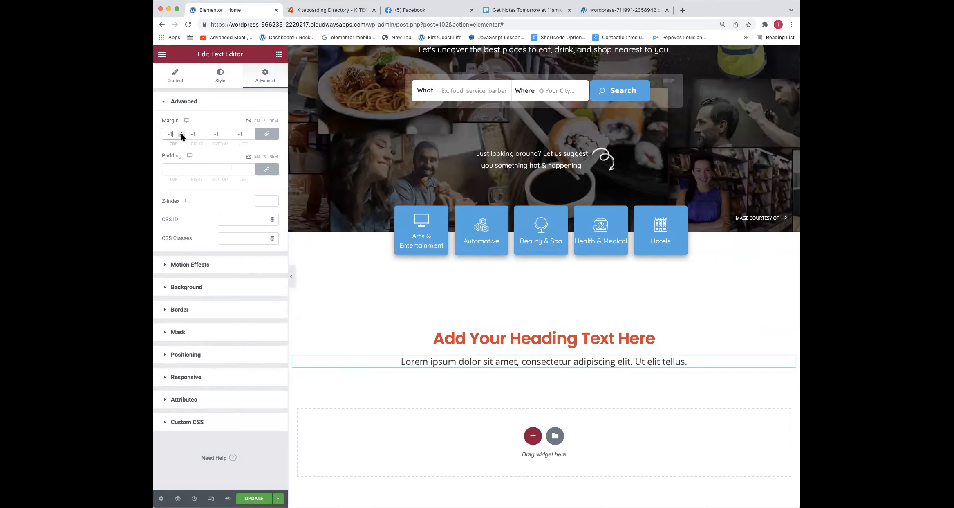
left_click(181, 136)
left_click(181, 135)
key("BackSpace")
key("BackSpace")
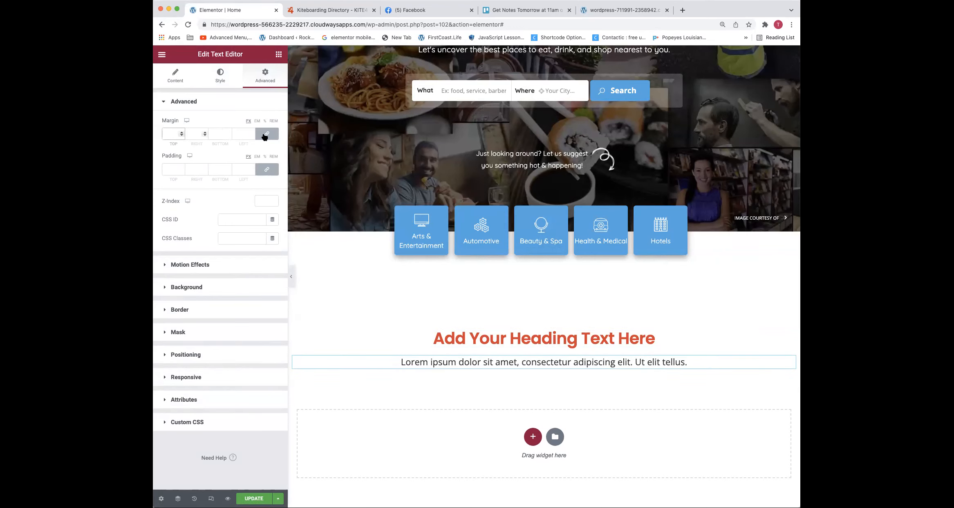
left_click(270, 134)
Set only the paragraph's top margin to -20 px and update the page
left_click(181, 137)
type("0")
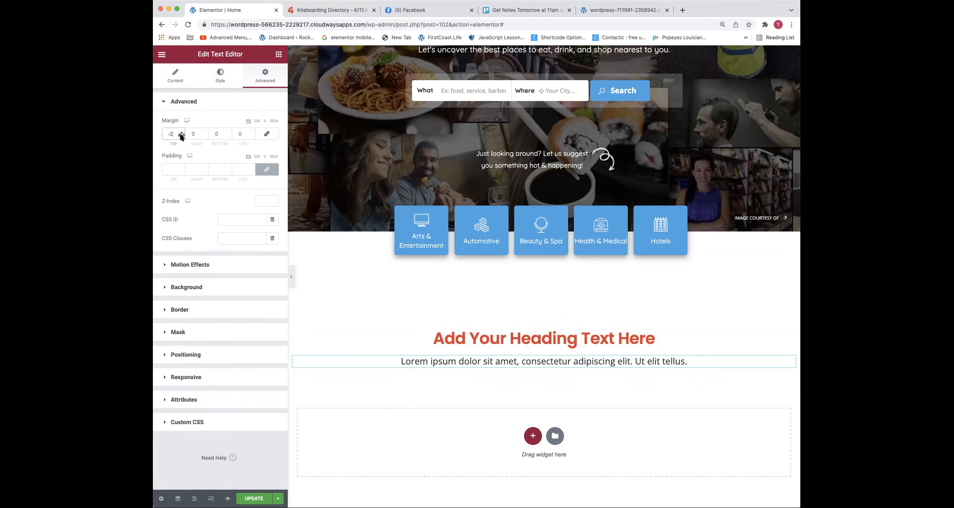
left_click(182, 136)
left_click(182, 136)
left_click(181, 136)
left_click(181, 136)
left_click(181, 136)
left_click(181, 136)
left_click(182, 136)
left_click(182, 136)
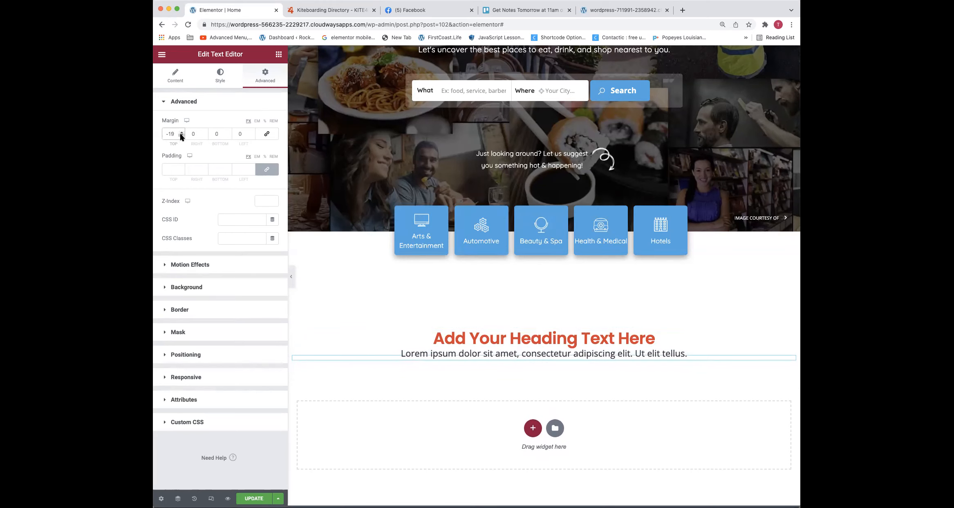
left_click(182, 137)
left_click(182, 137)
left_click(182, 136)
left_click(182, 136)
left_click(181, 137)
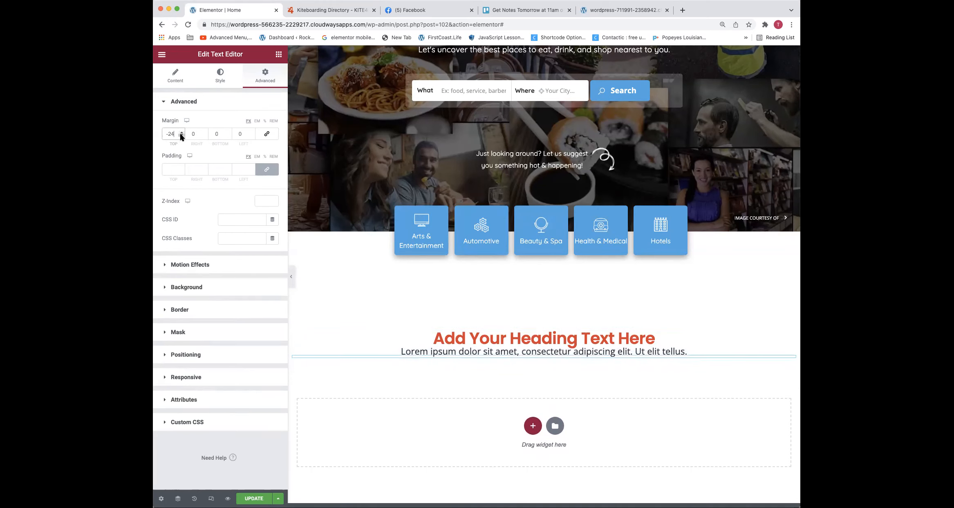
key("Up")
key("Up")
key("Up")
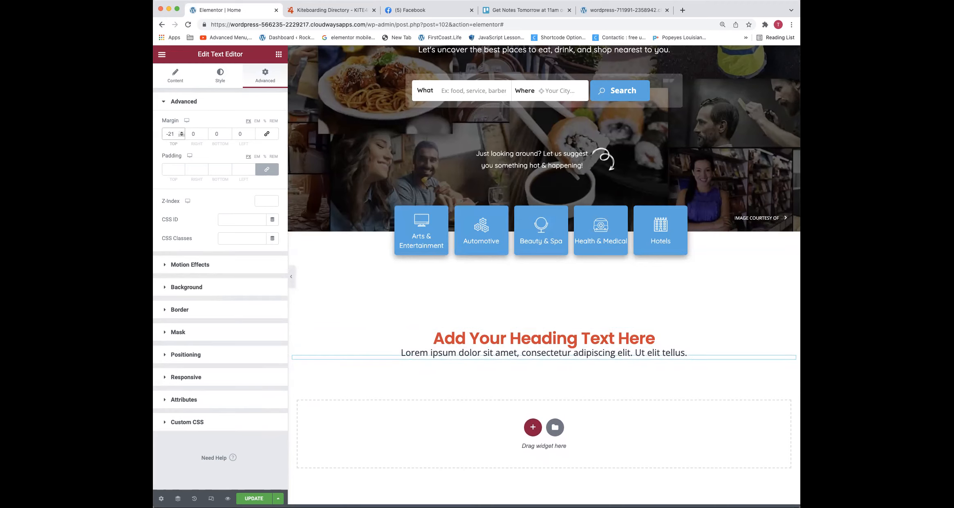
key("Up")
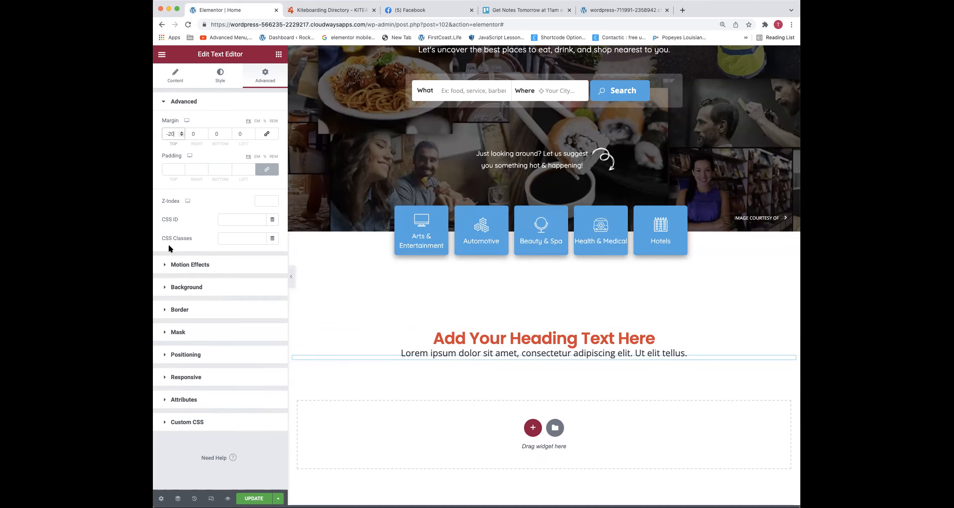
left_click(254, 497)
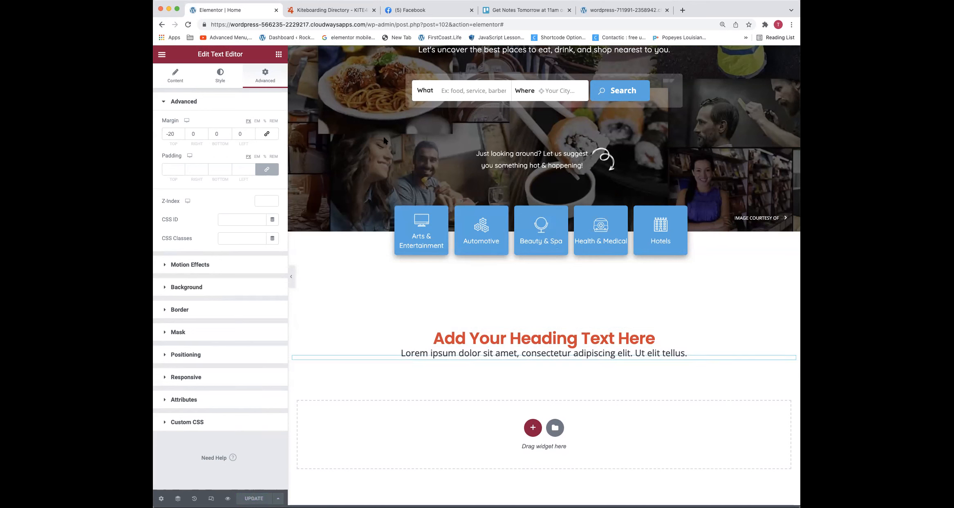
Change the heading's text color to the global color "my black"
right_click(512, 342)
left_click(518, 348)
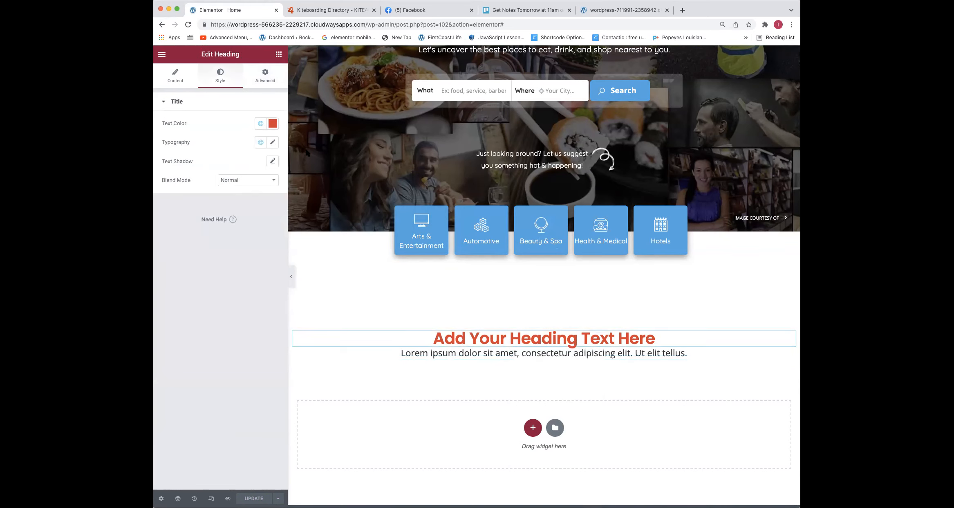
left_click(260, 124)
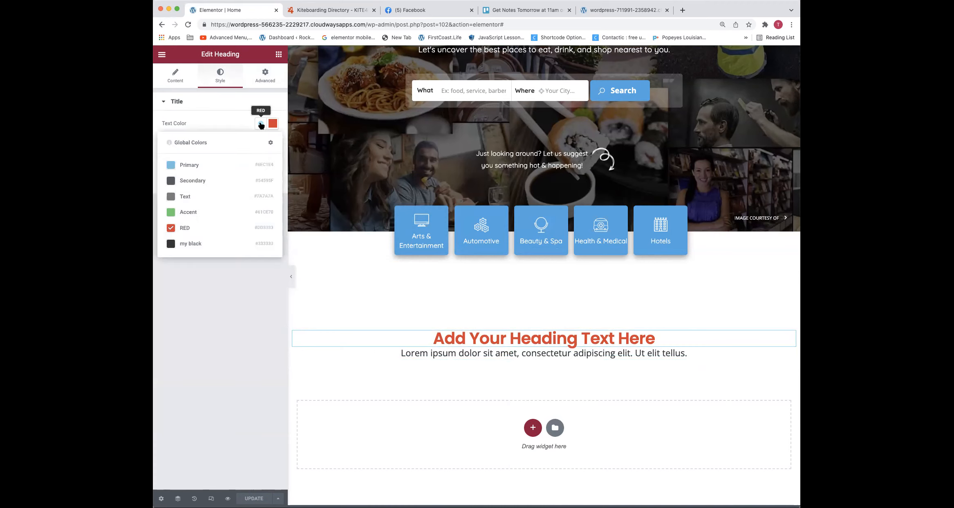
left_click(192, 243)
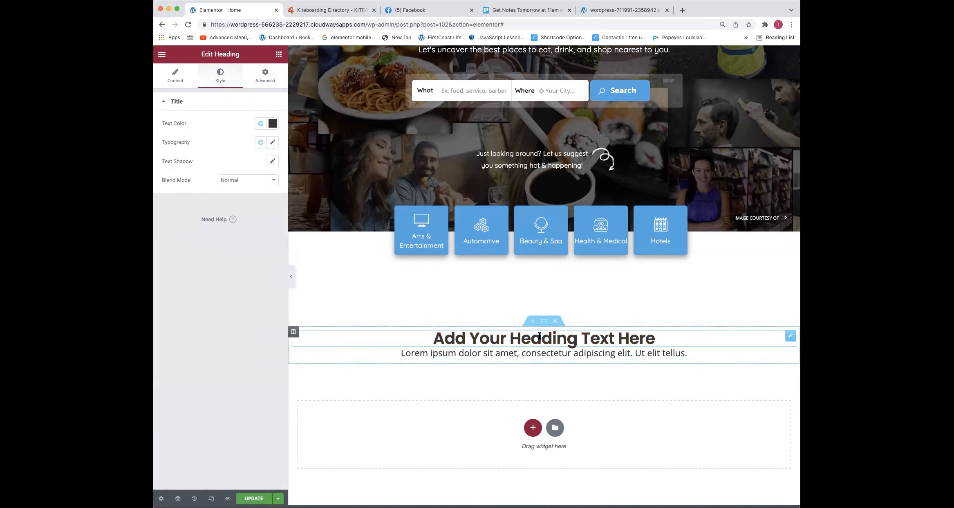
Change the paragraph's text color to the global color RED and update the page
right_click(526, 359)
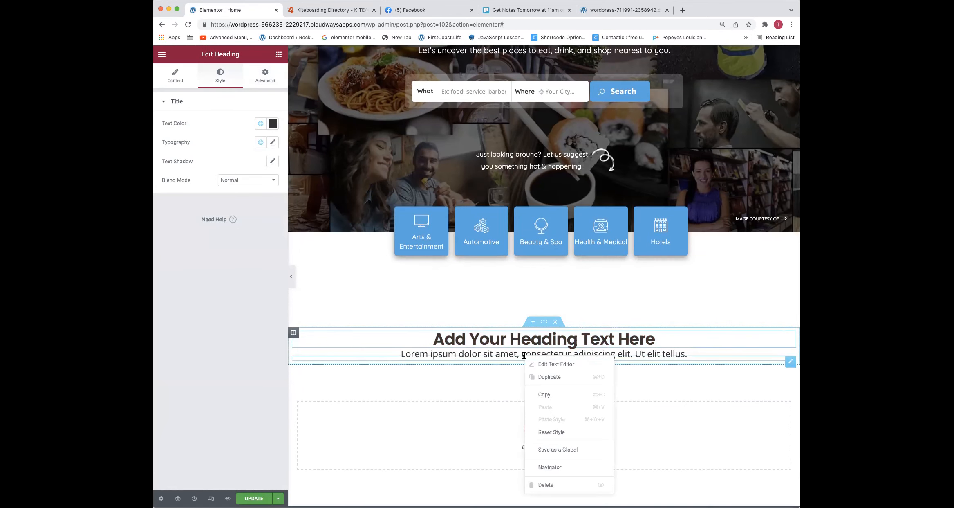
left_click(536, 364)
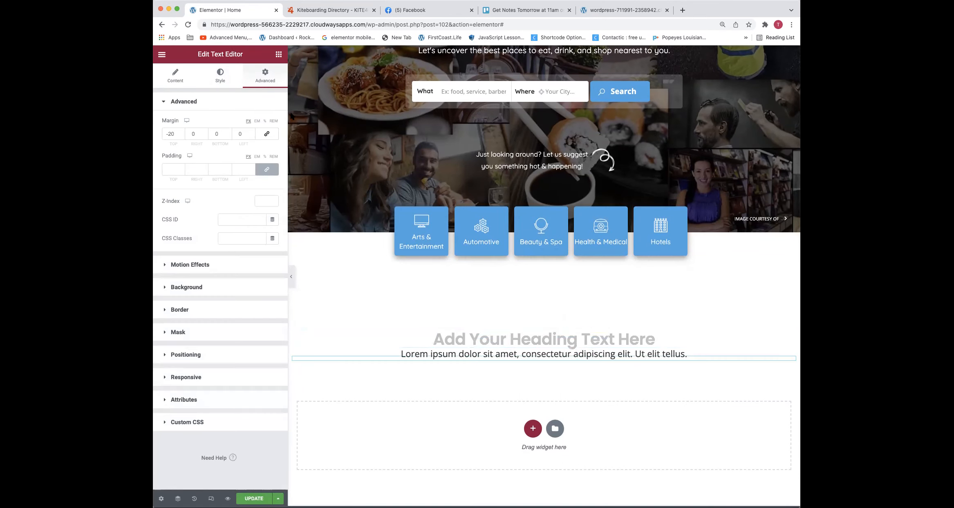
left_click(221, 76)
left_click(261, 142)
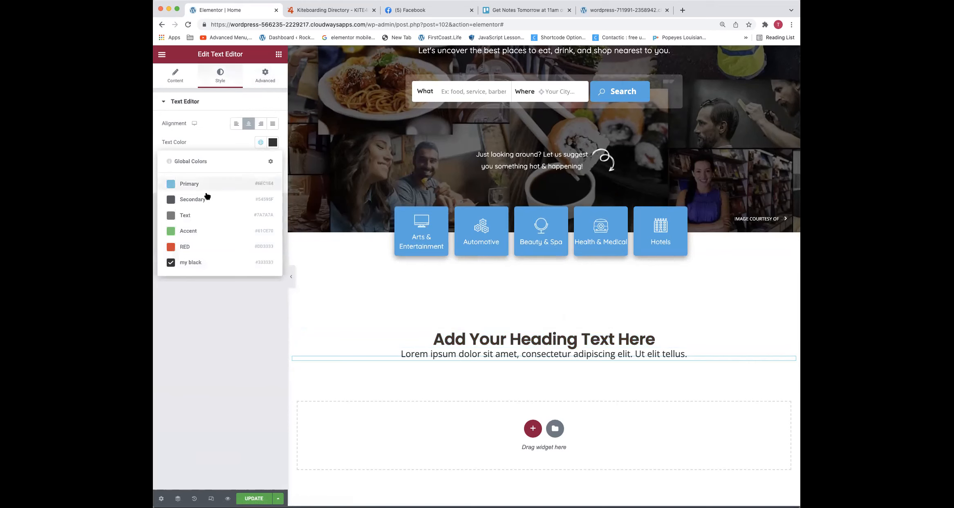
left_click(191, 246)
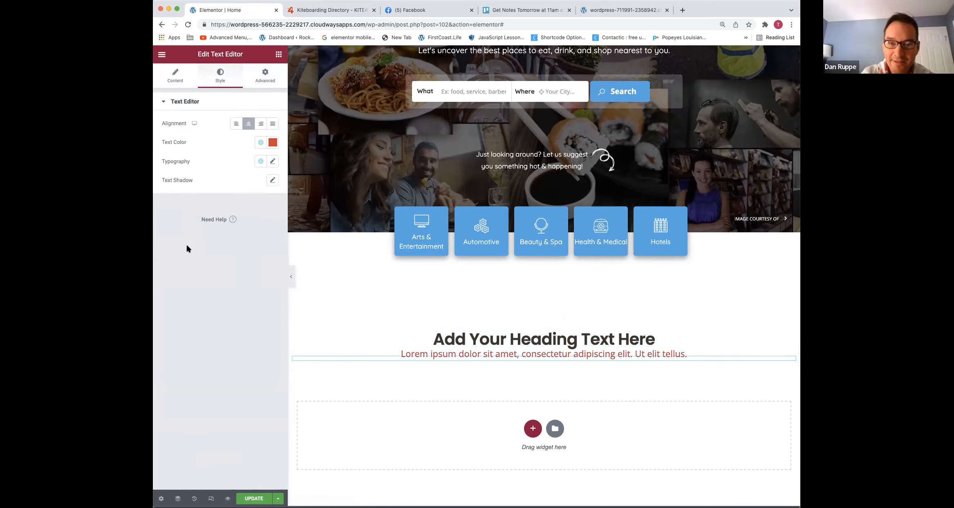
left_click(249, 498)
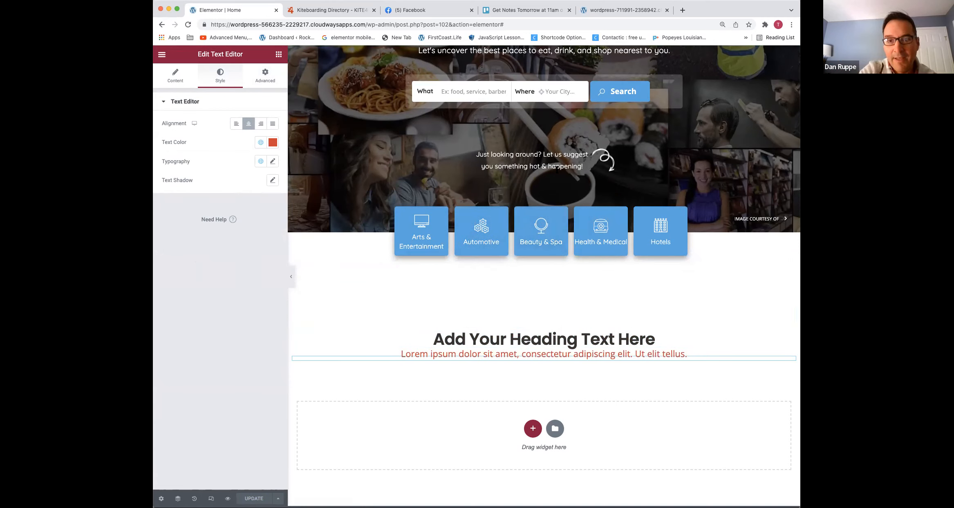
triple_click(559, 164)
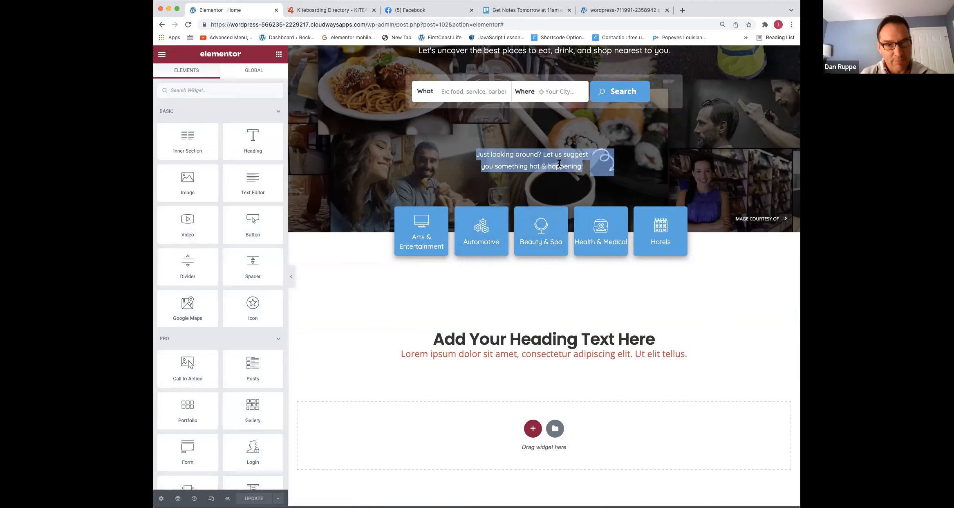
scroll(559, 164, "up", 2)
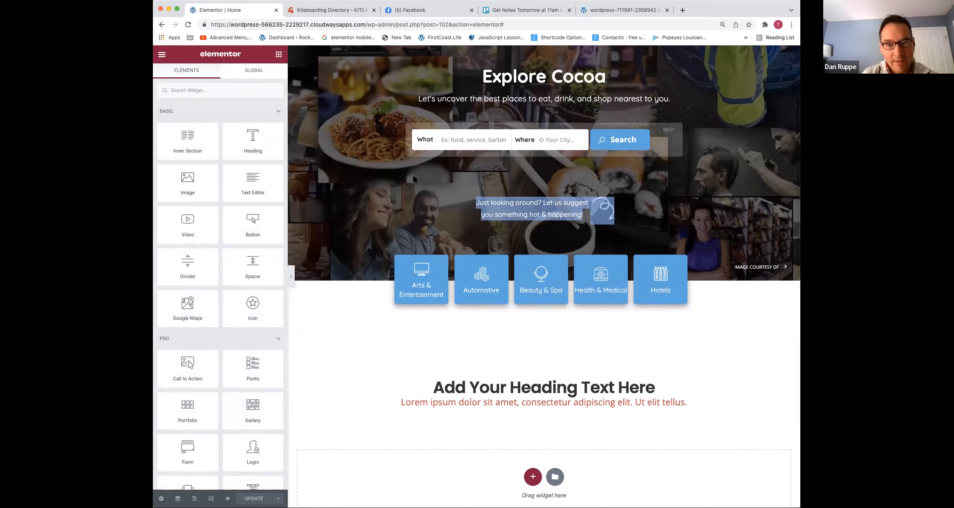
Open the site's live homepage in a new browser tab and close the other reference tabs
left_click(356, 24)
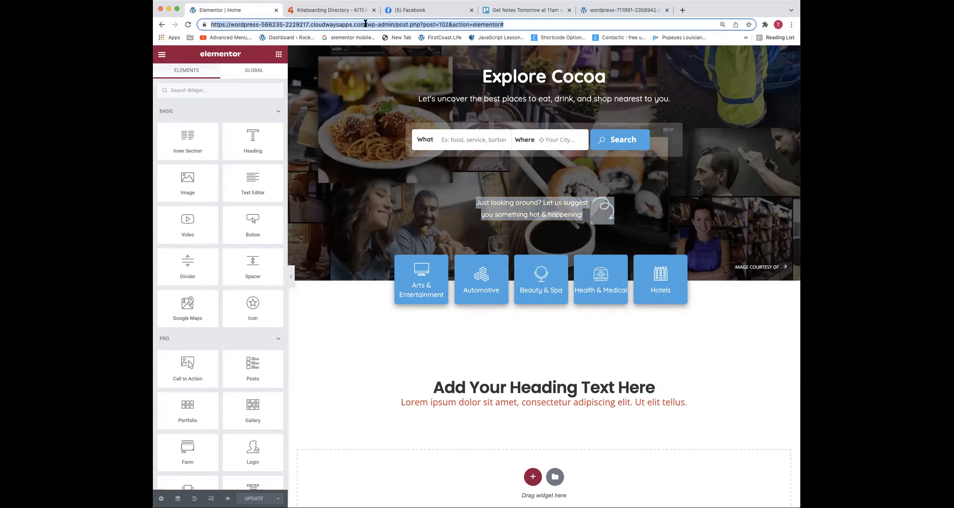
scroll(403, 97, "up", 1)
scroll(403, 97, "up", 5)
right_click(344, 65)
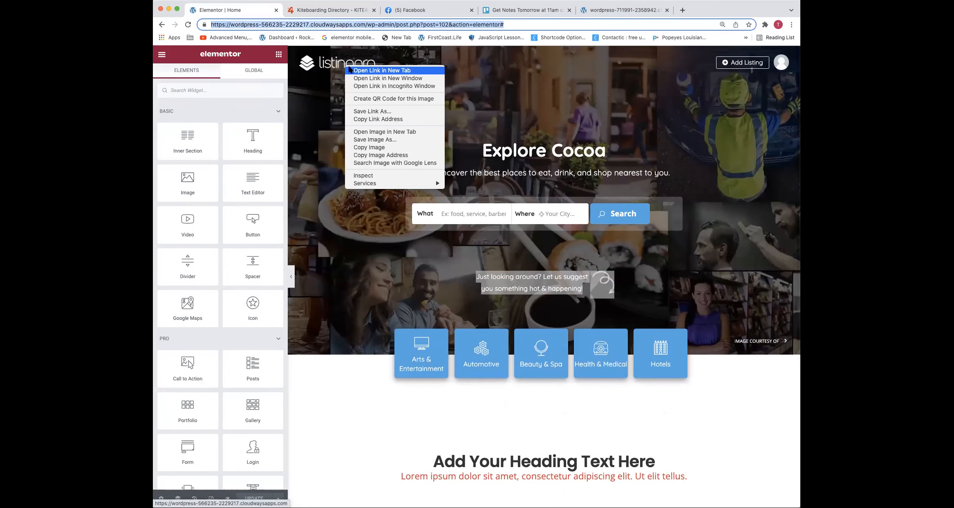
left_click(355, 71)
left_click(462, 10)
left_click(462, 10)
left_click(462, 10)
left_click(334, 10)
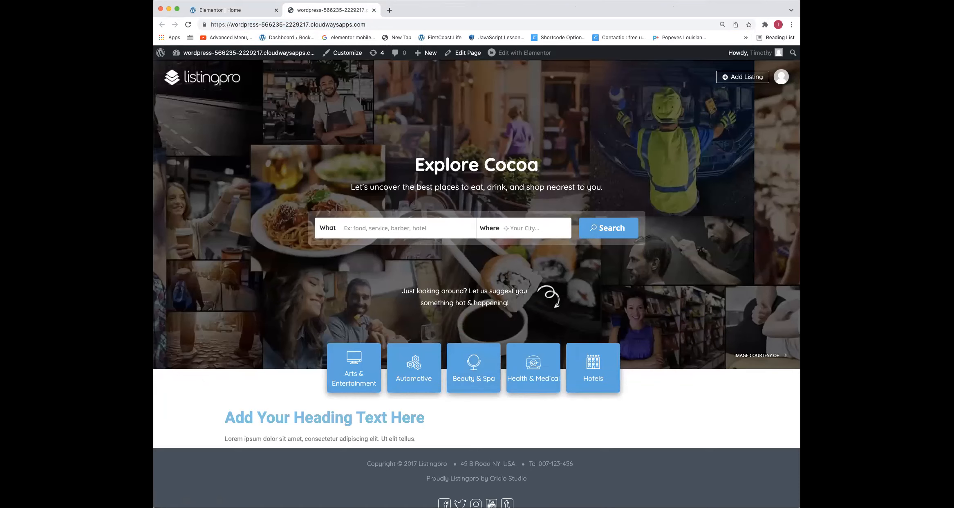
Go to the WordPress dashboard and open Elementor's settings page
left_click(246, 52)
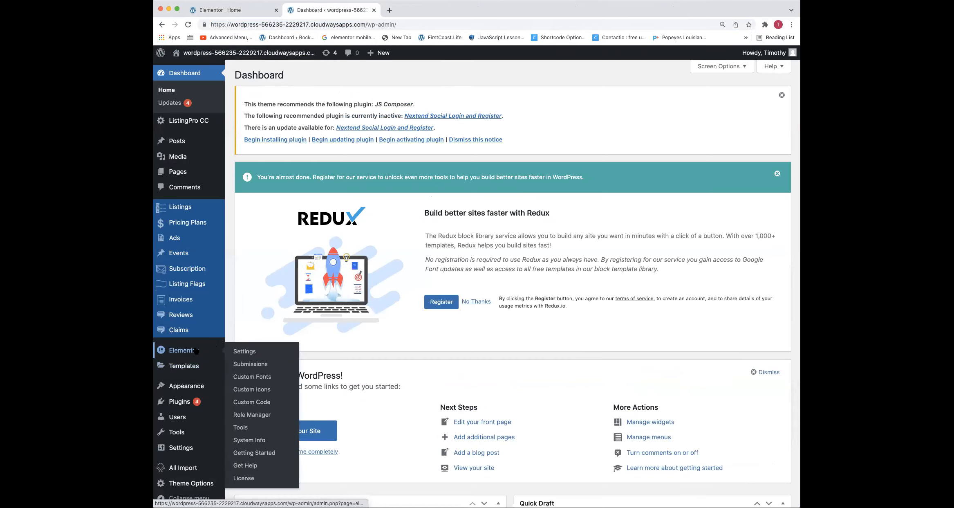
scroll(197, 350, "down", 1)
left_click(184, 348)
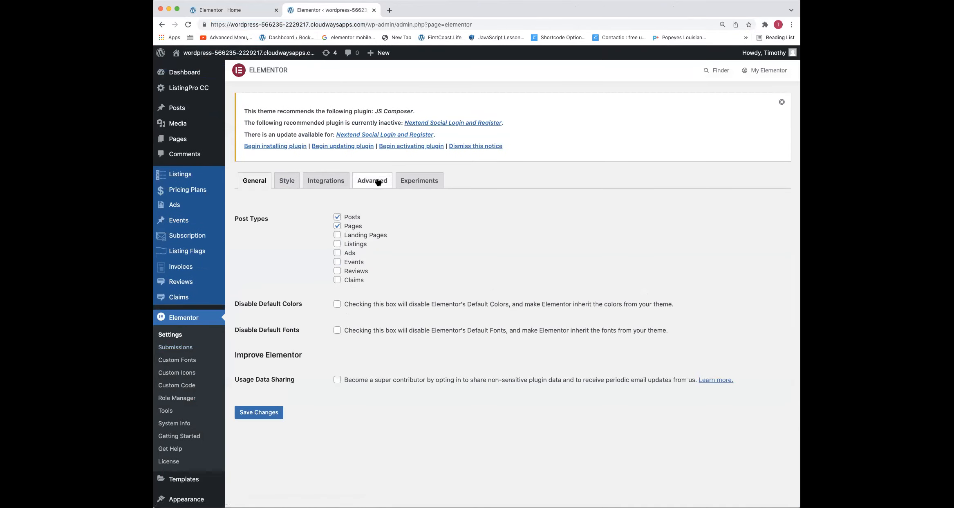
Set Elementor's CSS Print Method to Internal Embedding and save the changes
left_click(372, 181)
left_click(368, 219)
left_click(369, 219)
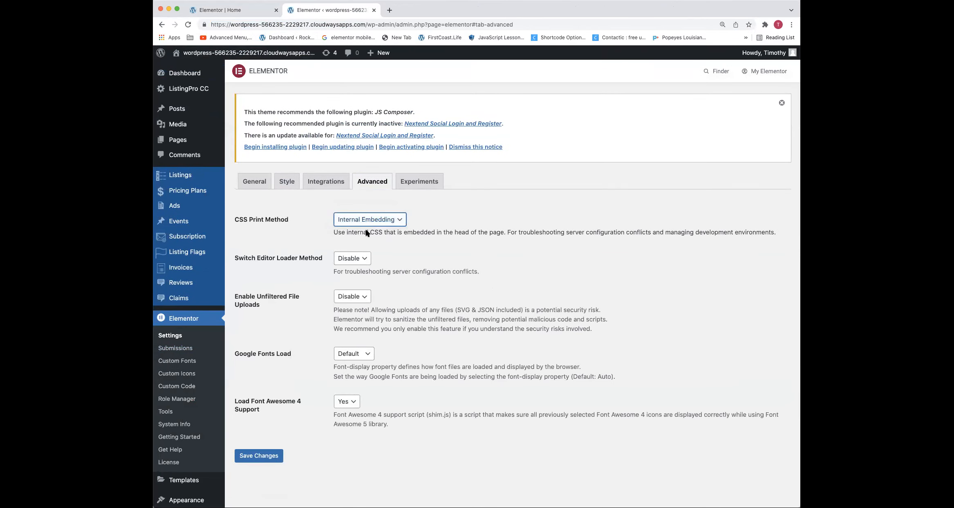
scroll(369, 224, "down", 1)
left_click(369, 220)
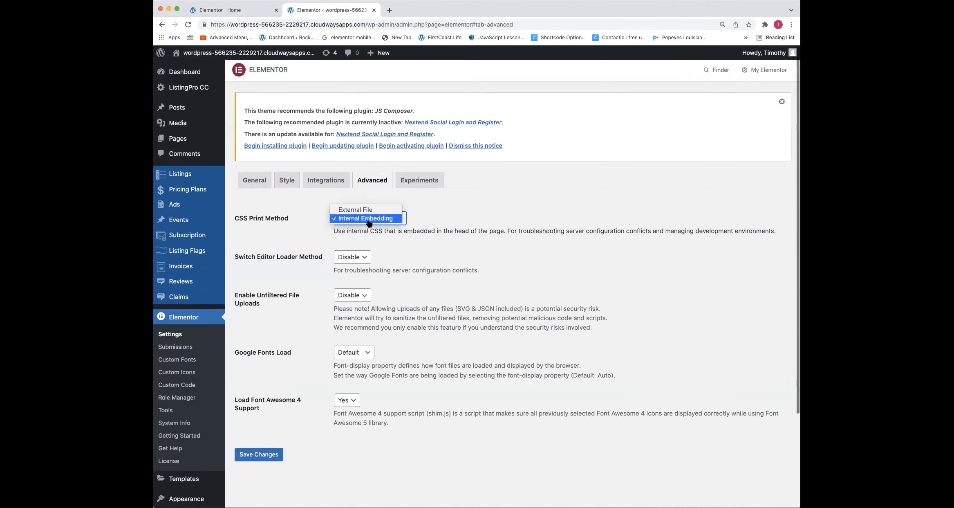
left_click(259, 454)
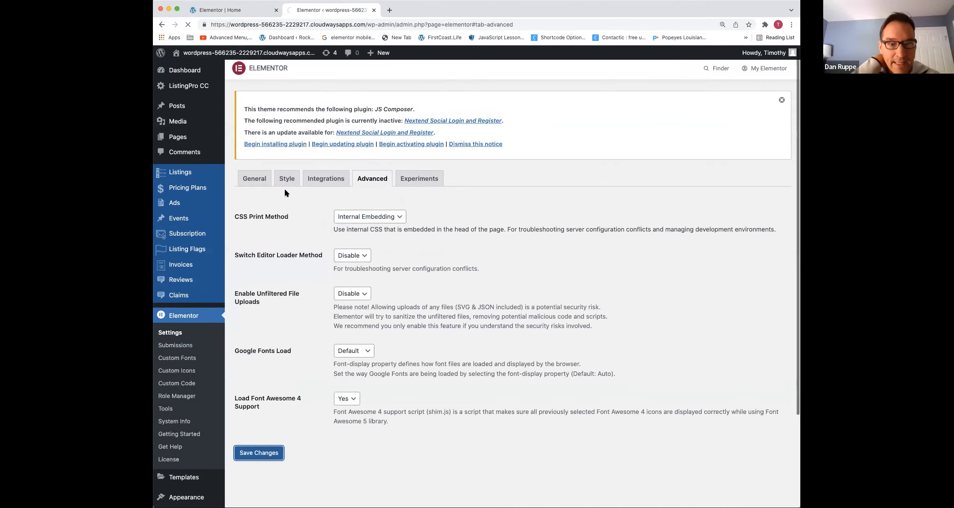
scroll(289, 163, "up", 3)
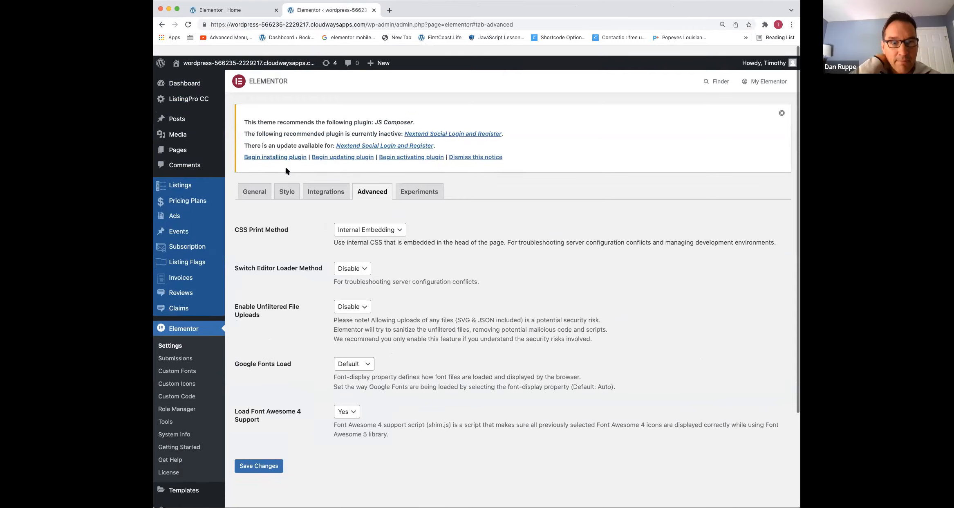
left_click(287, 182)
left_click(262, 184)
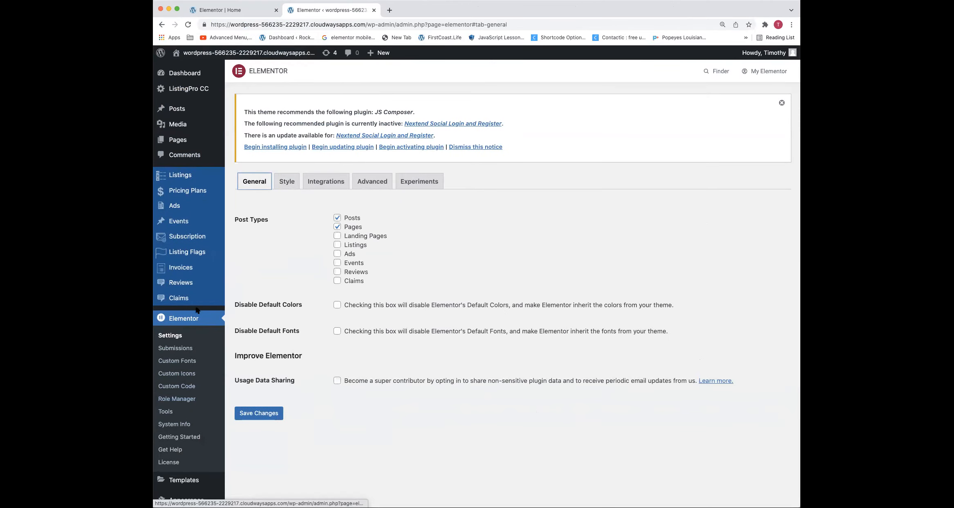
Open the Banner section of the Listingpro theme options
scroll(182, 417, "down", 3)
mouse_move(183, 387)
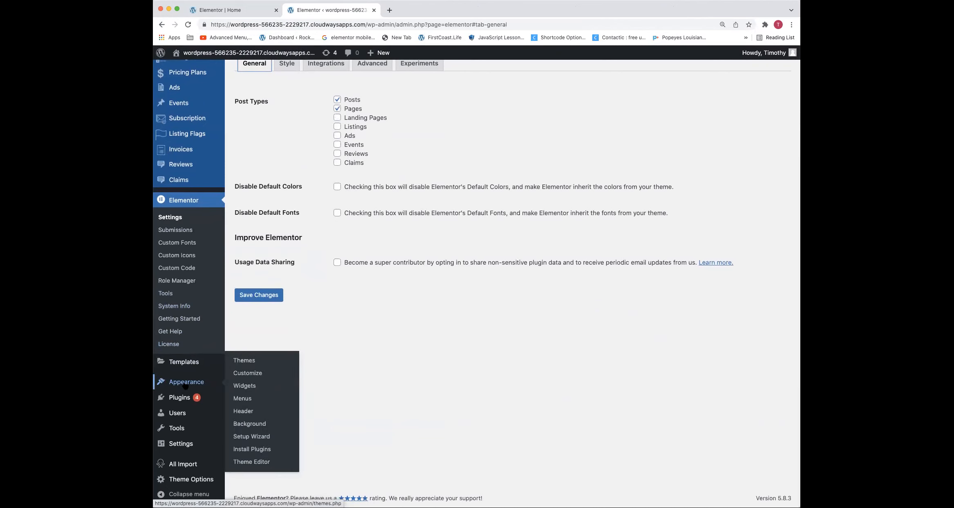
left_click(191, 479)
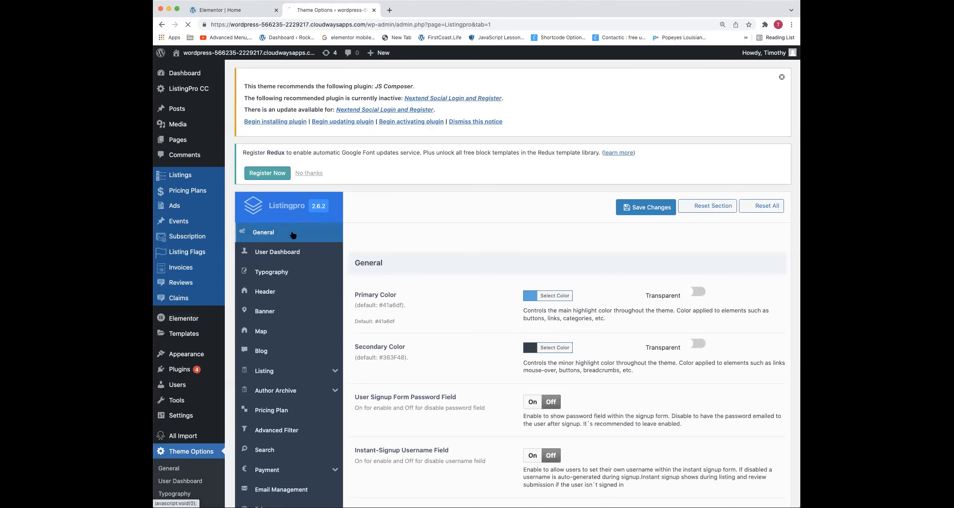
scroll(384, 230, "down", 10)
scroll(399, 232, "up", 8)
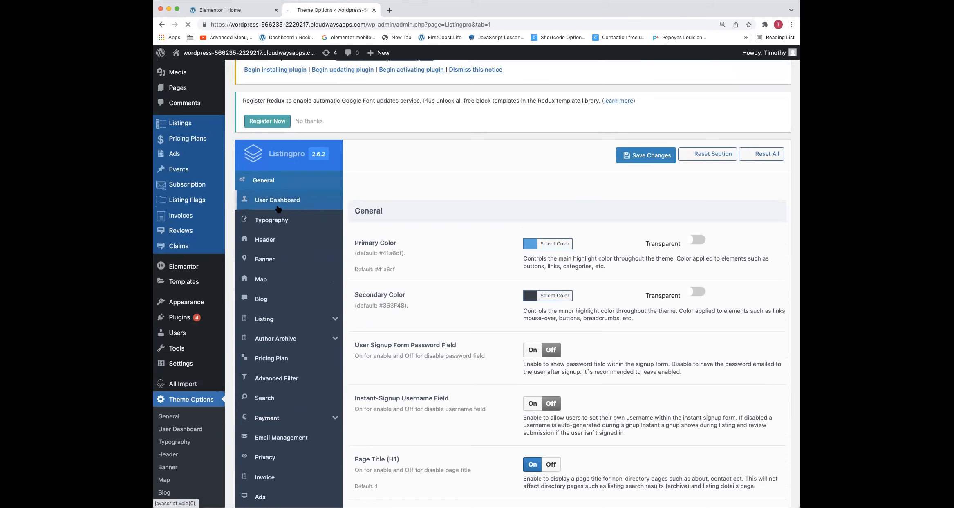
left_click(268, 259)
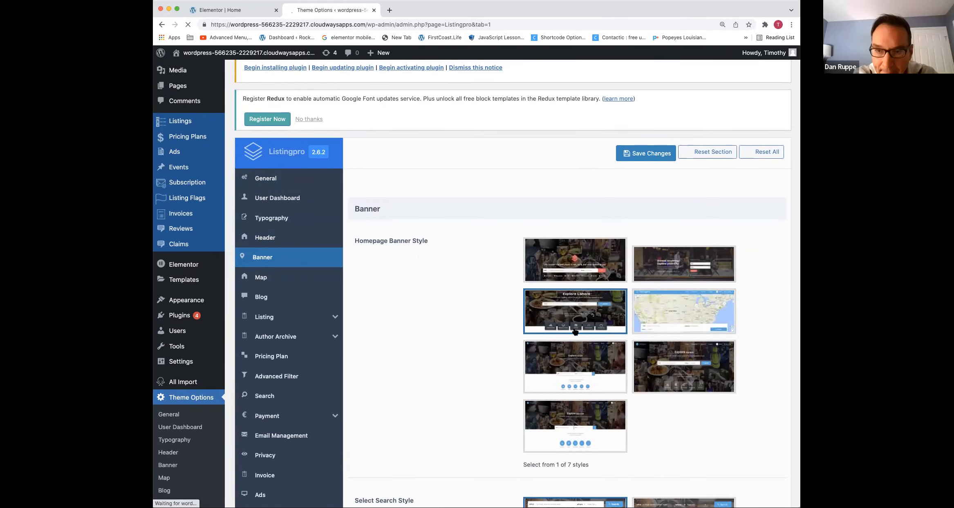
Replace the second Search Main Text, above Banner Arrow Image, with "HEY THIS IS WHAT WE EDITED..." and save the theme options
scroll(575, 332, "down", 2)
scroll(576, 331, "down", 10)
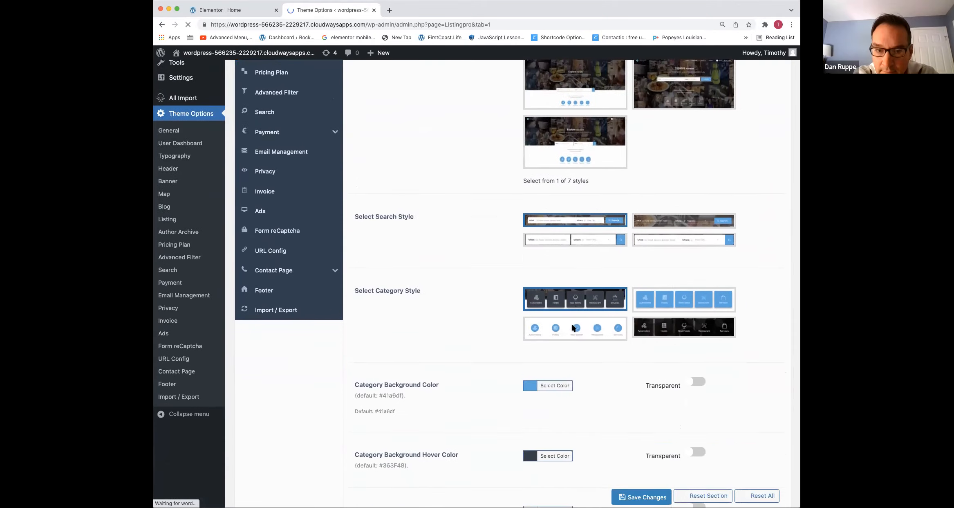
scroll(573, 323, "down", 15)
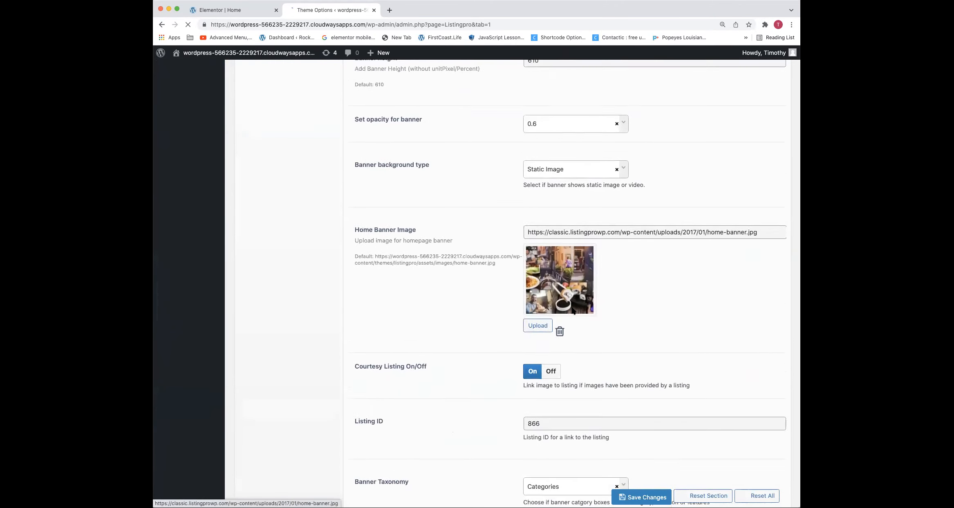
scroll(571, 308, "down", 8)
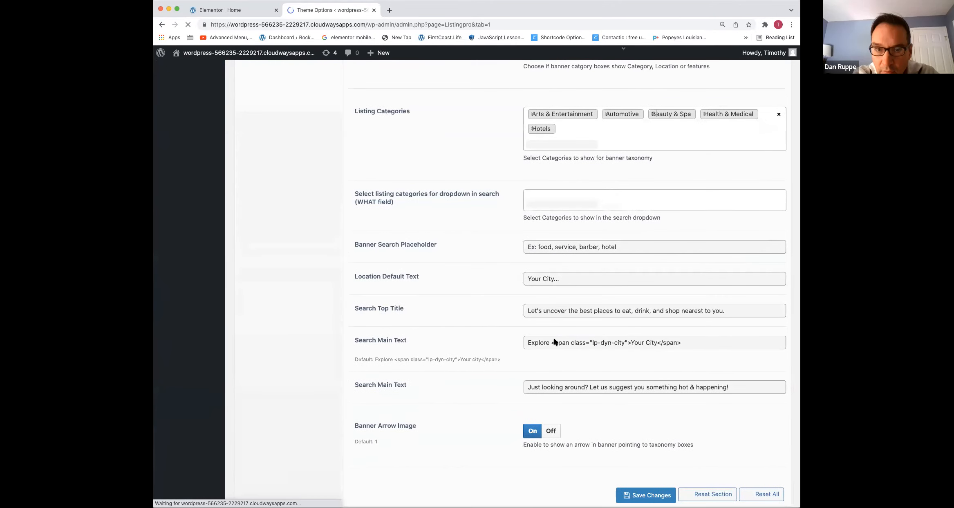
left_click(558, 391)
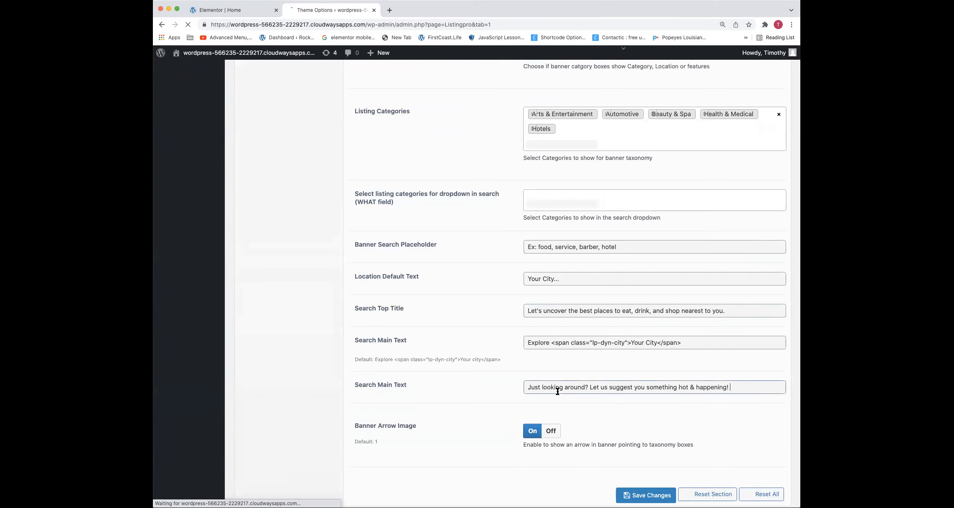
key("super+a")
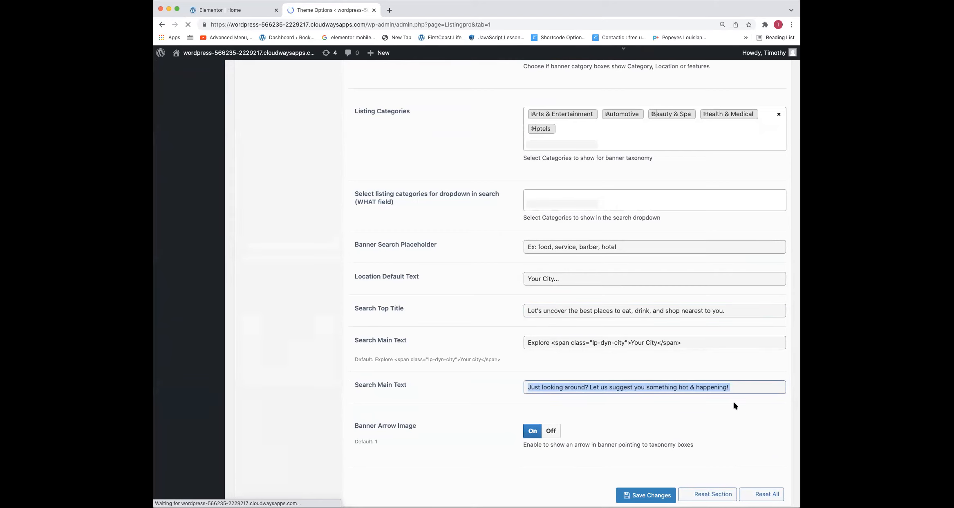
left_click(610, 392)
key("super+a")
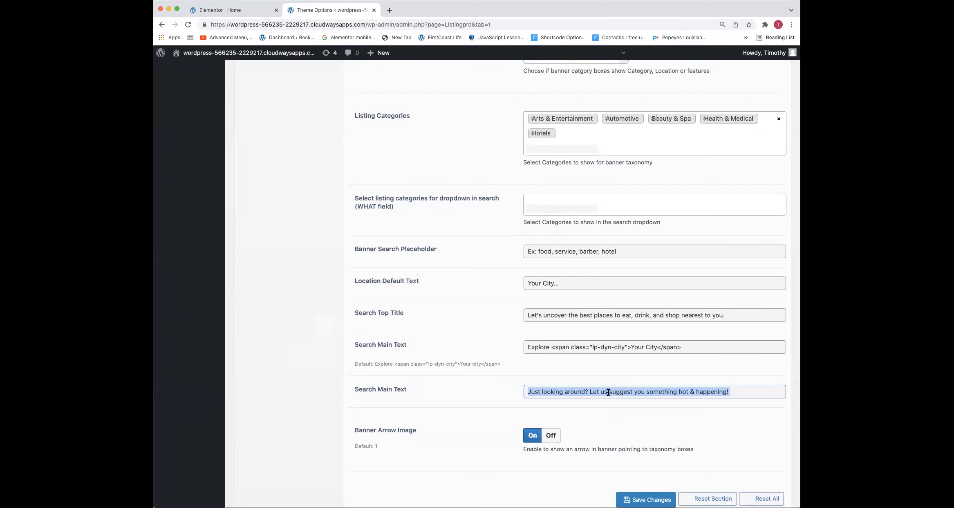
type("HEY THIS IS WHAT WE EDITED...")
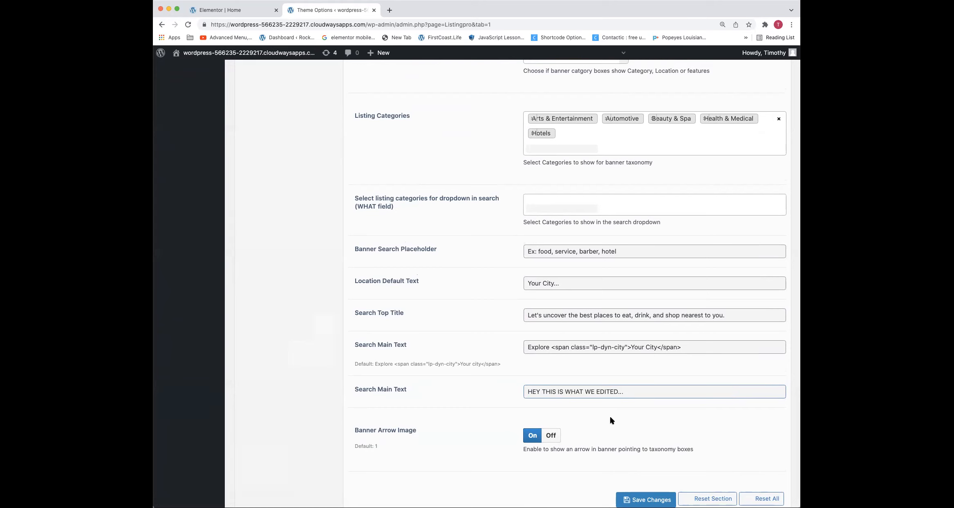
left_click(648, 500)
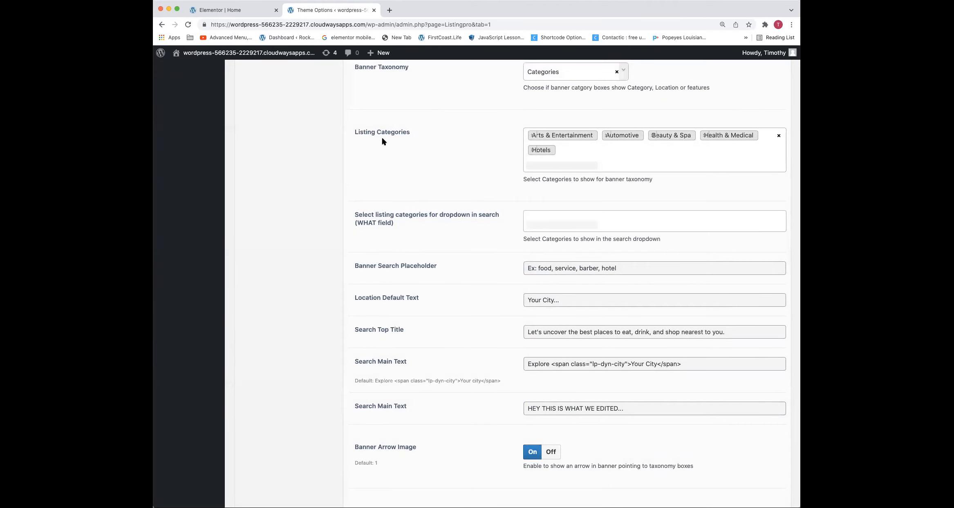
Open the live homepage in a new browser tab and check the banner text and the heading section below it
right_click(302, 58)
left_click(313, 63)
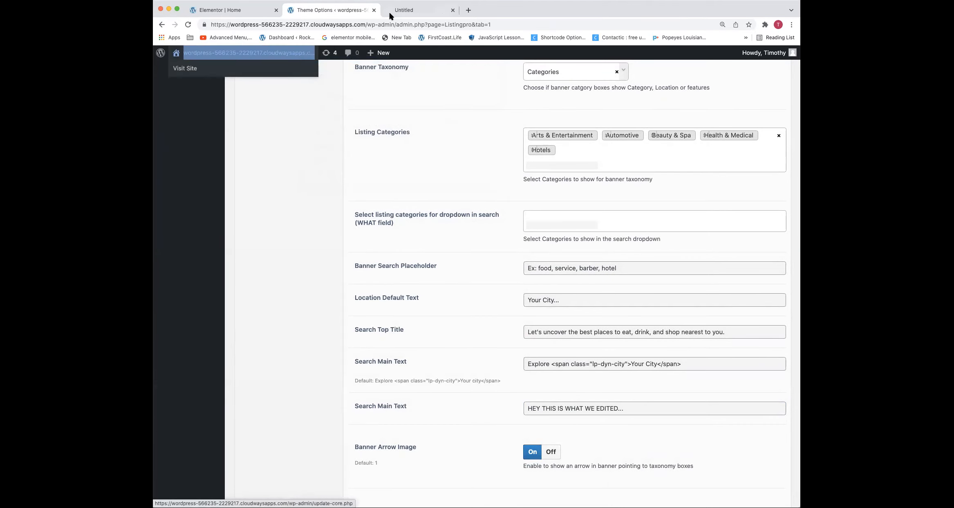
left_click(392, 11)
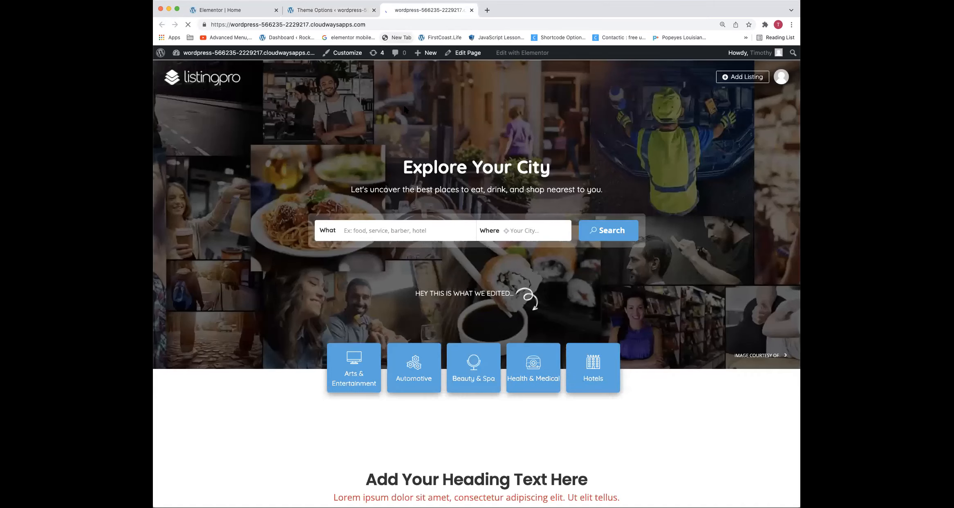
scroll(449, 272, "down", 2)
scroll(449, 272, "up", 1)
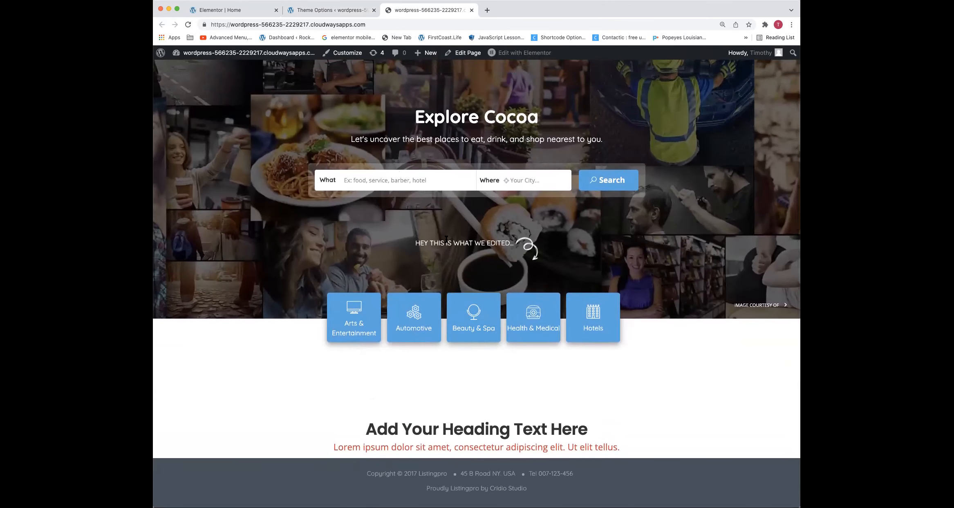
Inspect the banner line "HEY THIS IS WHAT WE EDITED..." in the browser's developer tools
left_click_drag(516, 243, 418, 244)
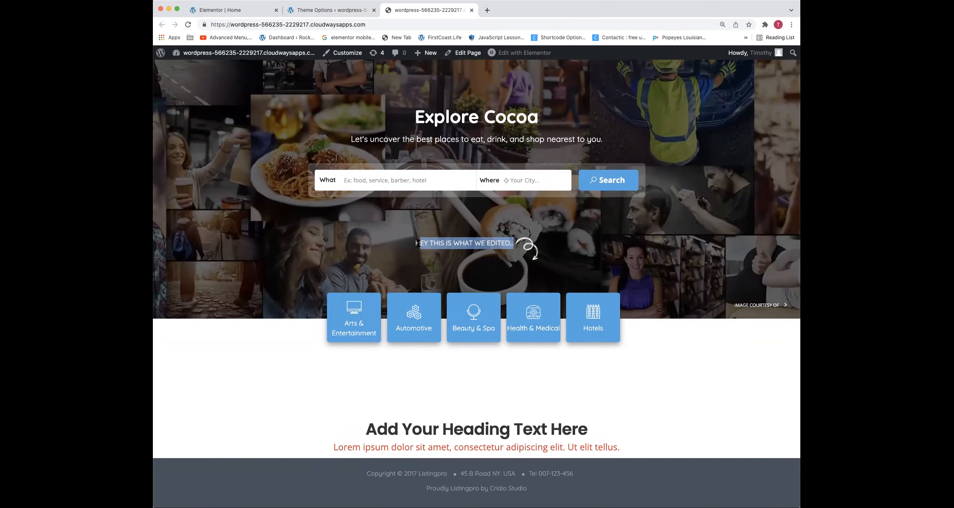
left_click(437, 243)
right_click(437, 242)
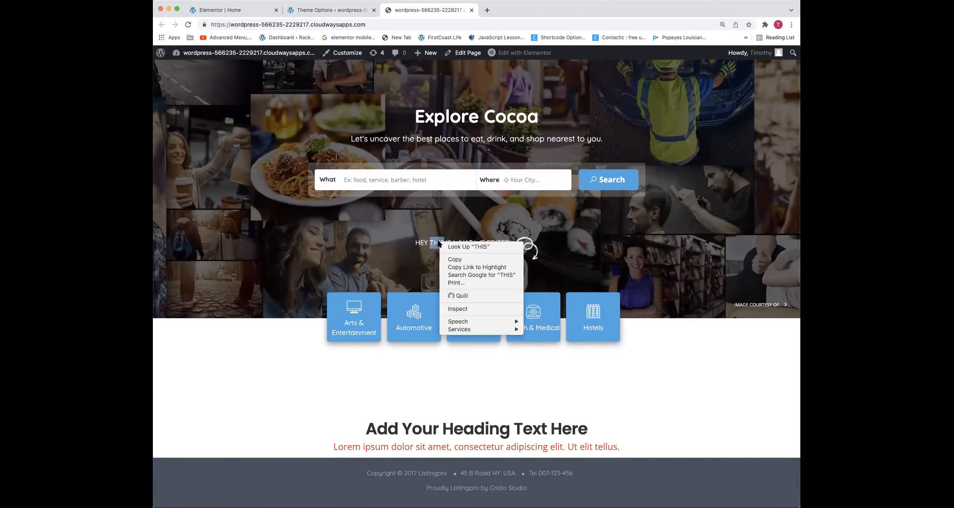
left_click(453, 310)
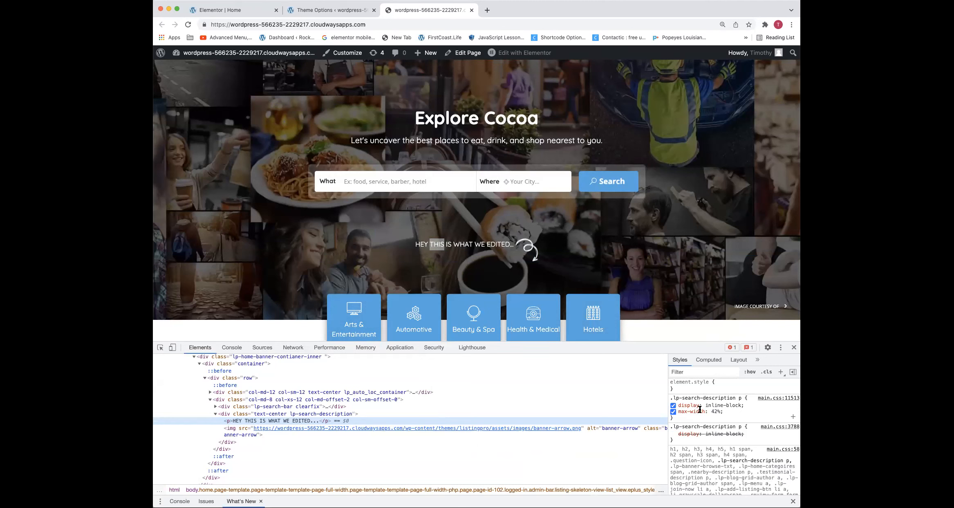
Examine the CSS rules applied to the inspected banner paragraph for its font family and font size
scroll(700, 409, "down", 3)
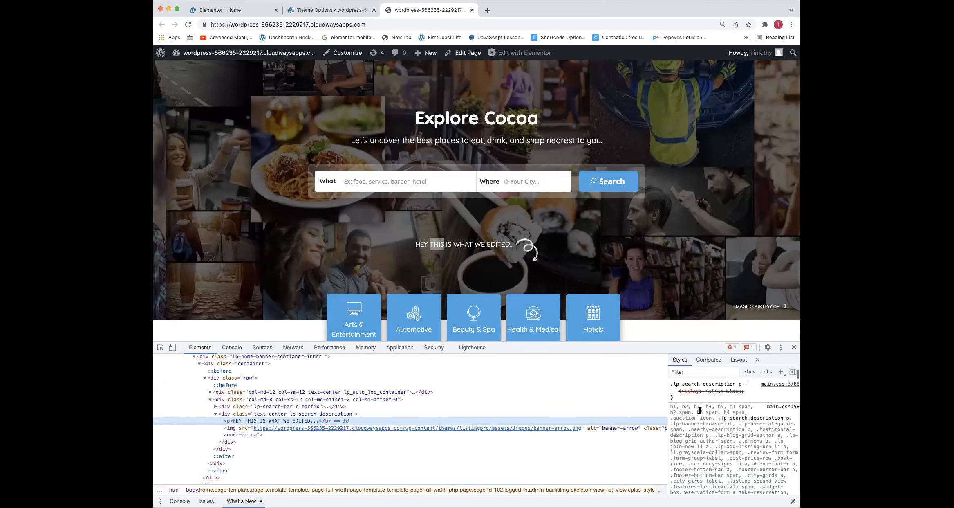
scroll(700, 409, "down", 2)
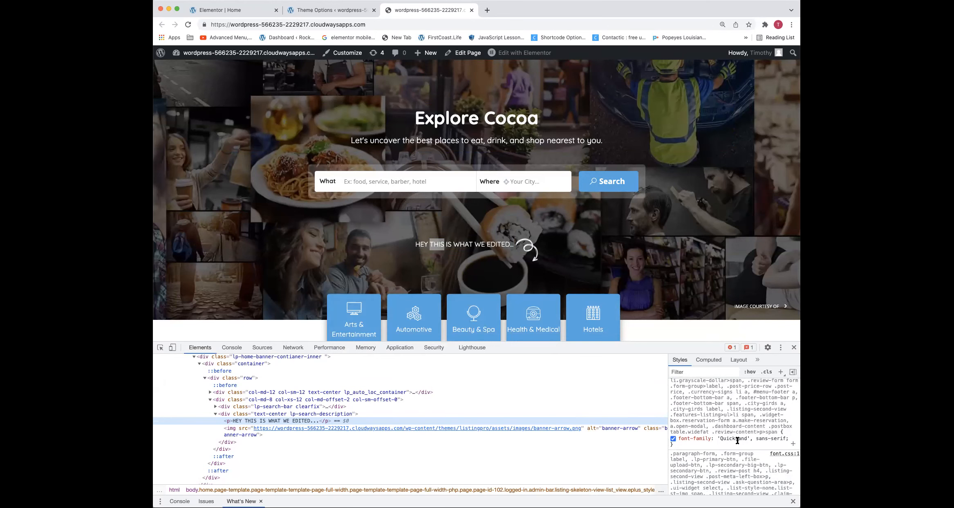
scroll(735, 436, "down", 5)
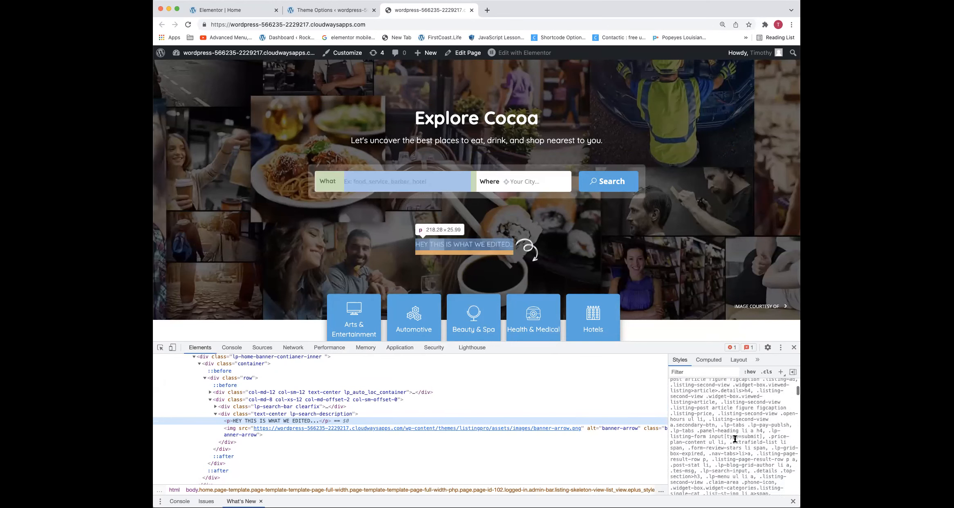
scroll(735, 438, "down", 3)
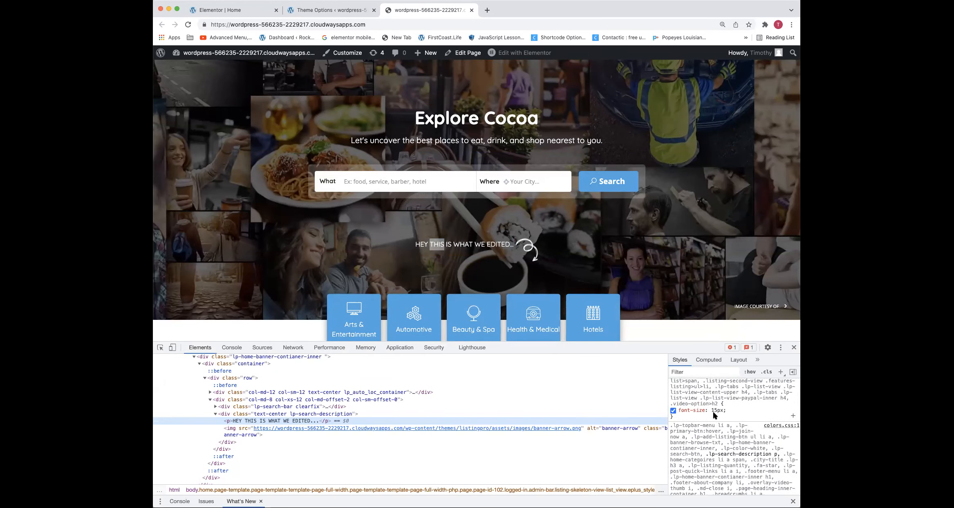
scroll(715, 413, "up", 1)
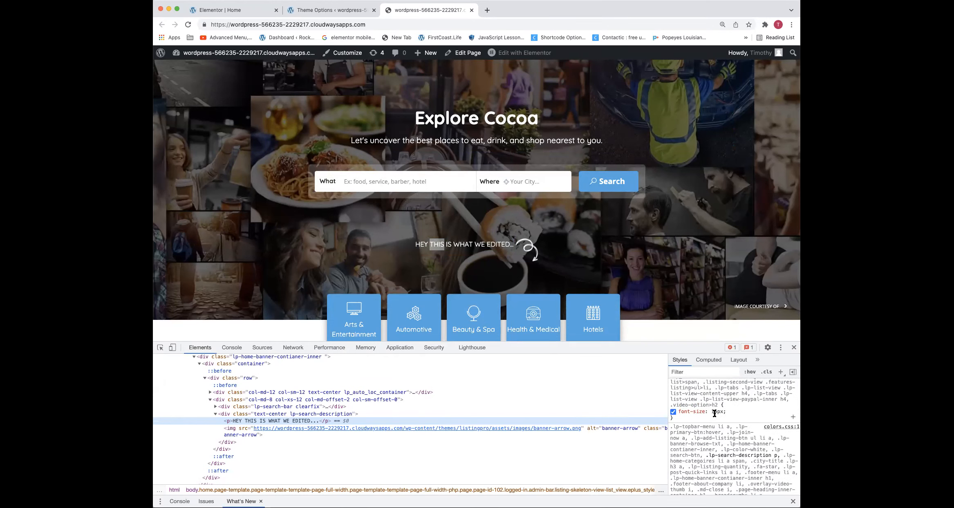
scroll(714, 413, "up", 10)
scroll(714, 414, "down", 1)
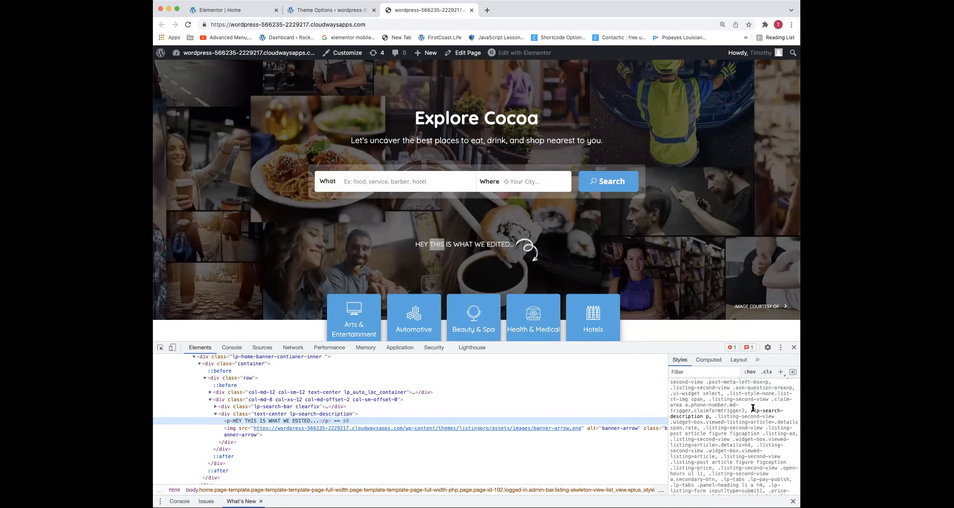
scroll(753, 408, "up", 1)
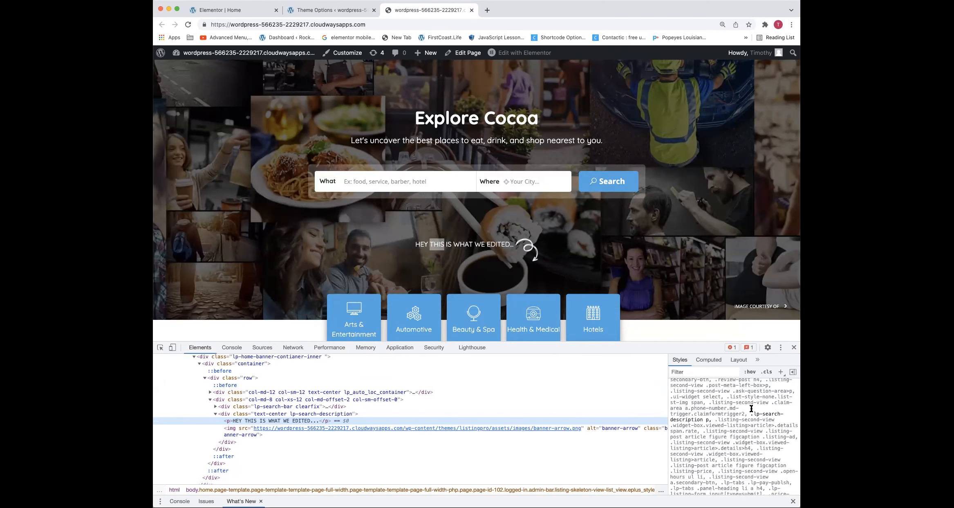
Try font sizes from 20px down to 14px in the font.css rule of the inspected banner paragraph
scroll(750, 410, "down", 4)
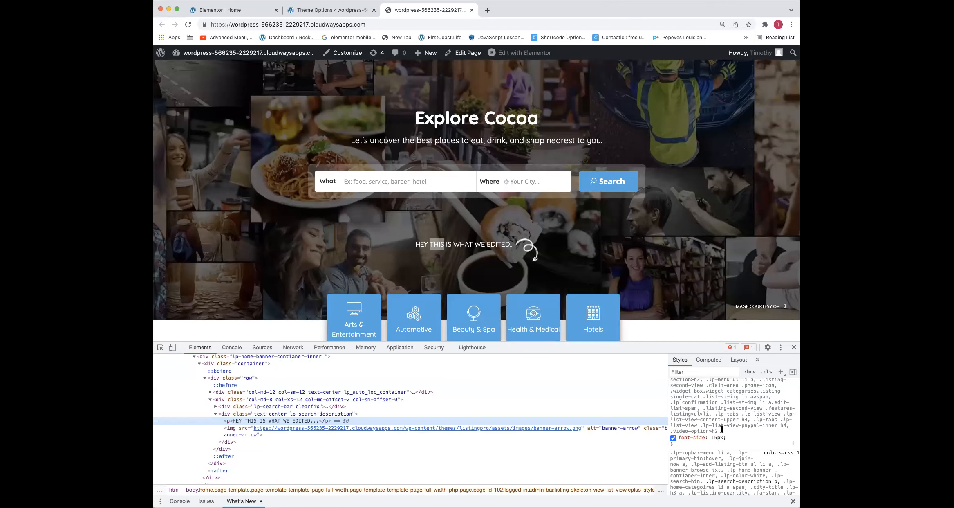
scroll(722, 429, "down", 5)
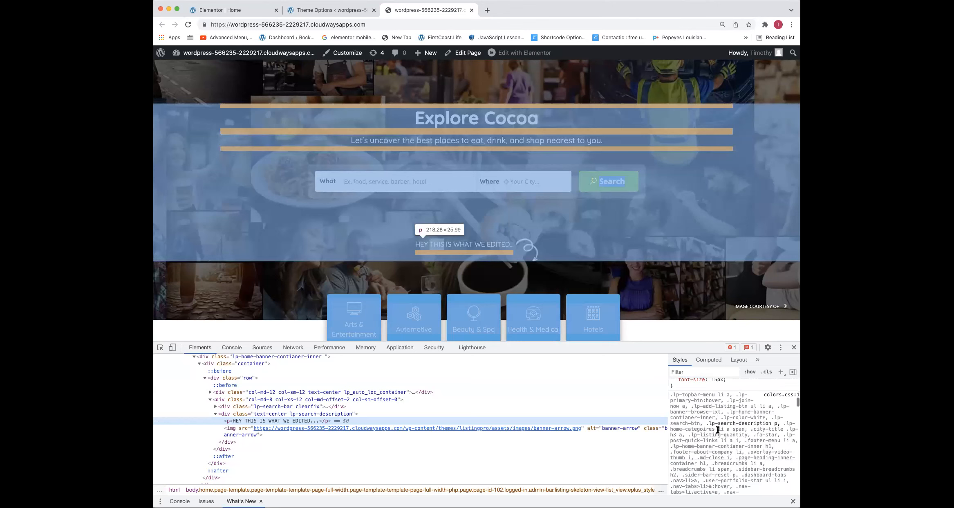
scroll(718, 430, "down", 3)
scroll(717, 429, "up", 10)
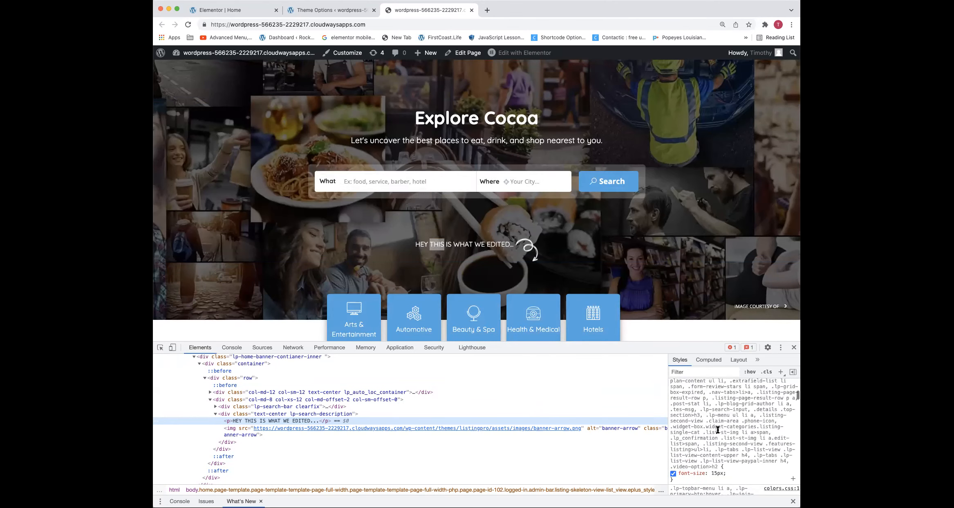
left_click(718, 473)
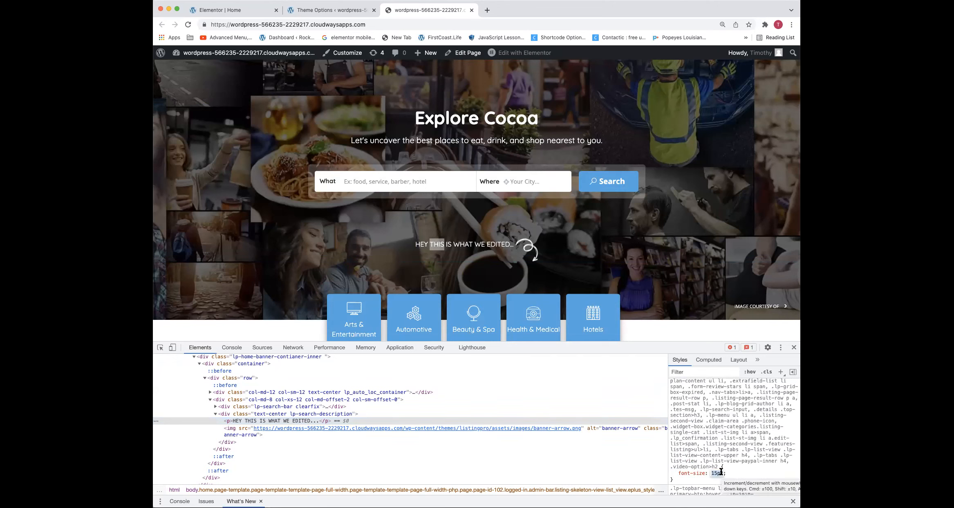
key("Up")
key("Up")
key("Up")
key("Up")
key("Up")
key("Up")
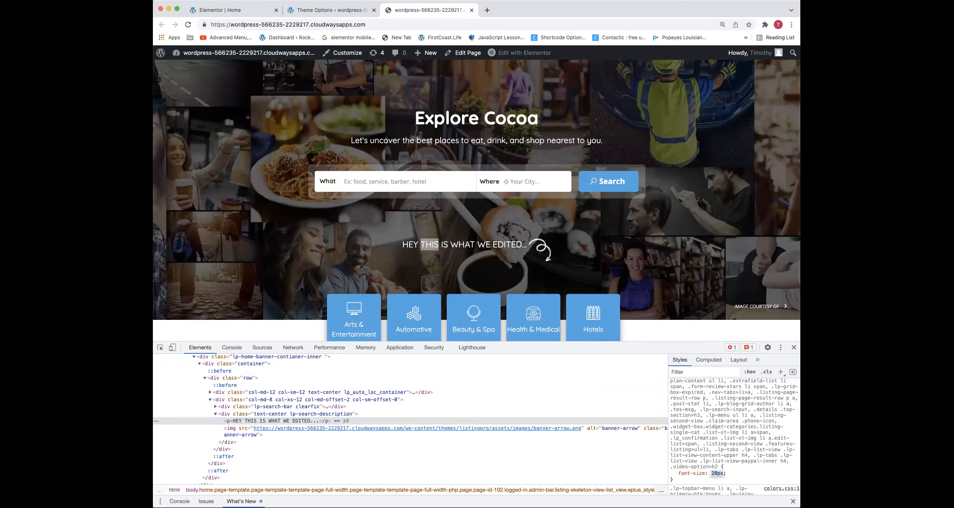
key("Down")
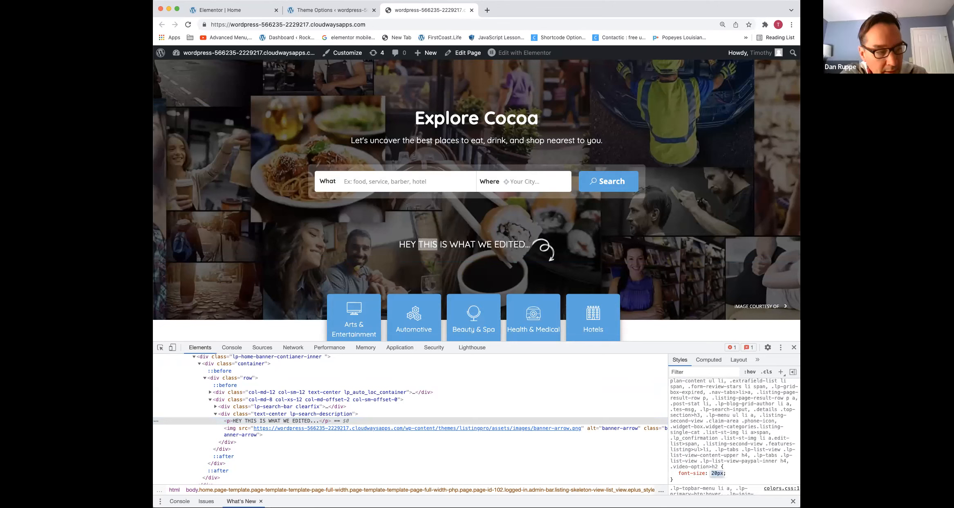
key("Down")
key("Down")
key("Down")
key("Down")
key("Down")
key("Down")
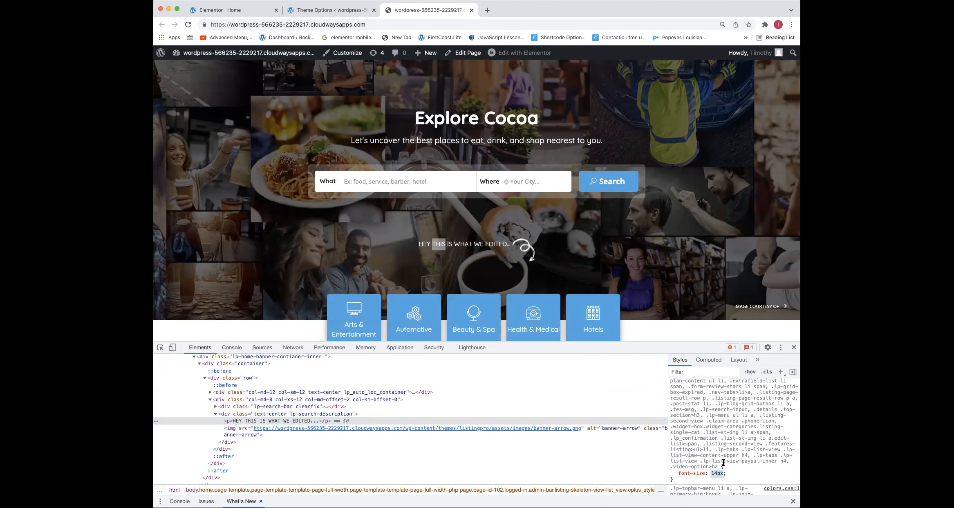
left_click(739, 474)
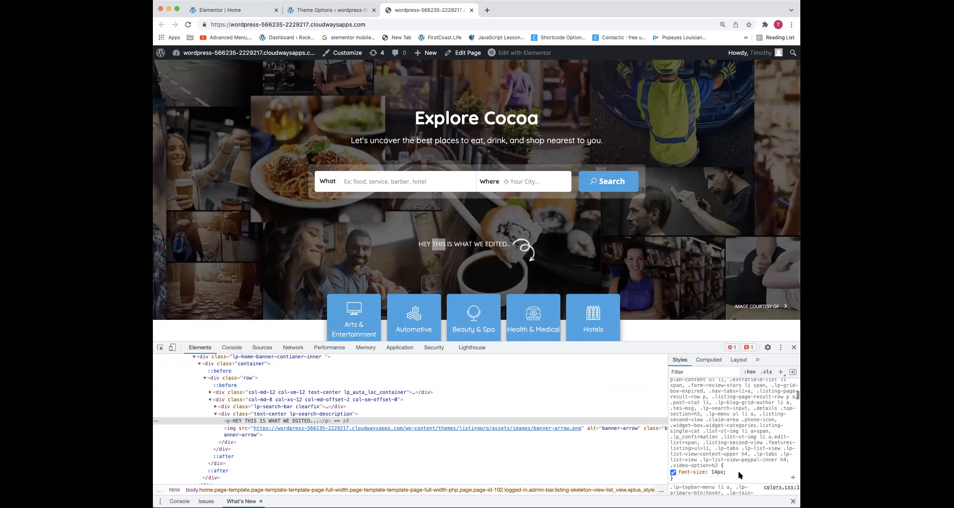
Examine the long selector list of the font.css font-size rule to find the selector that targets the banner paragraph
scroll(683, 469, "up", 10)
scroll(683, 469, "up", 4)
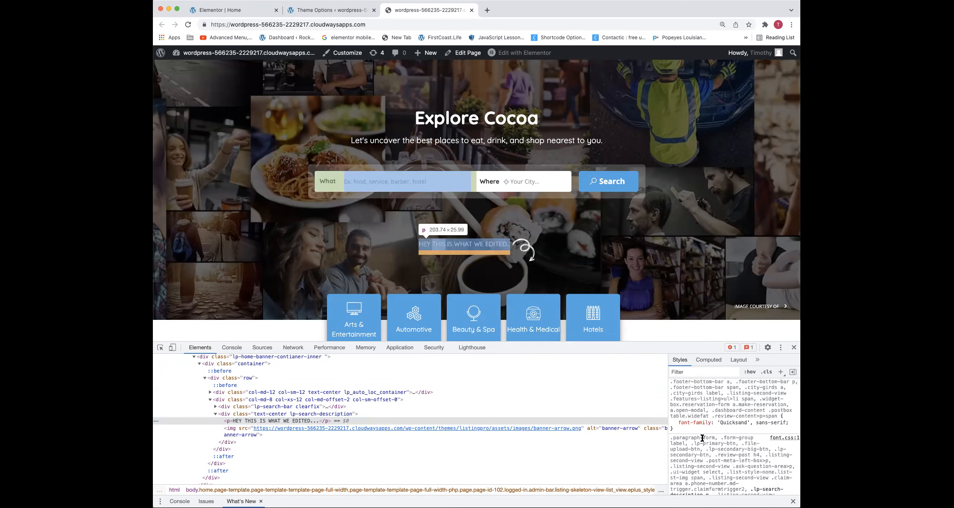
scroll(681, 444, "down", 10)
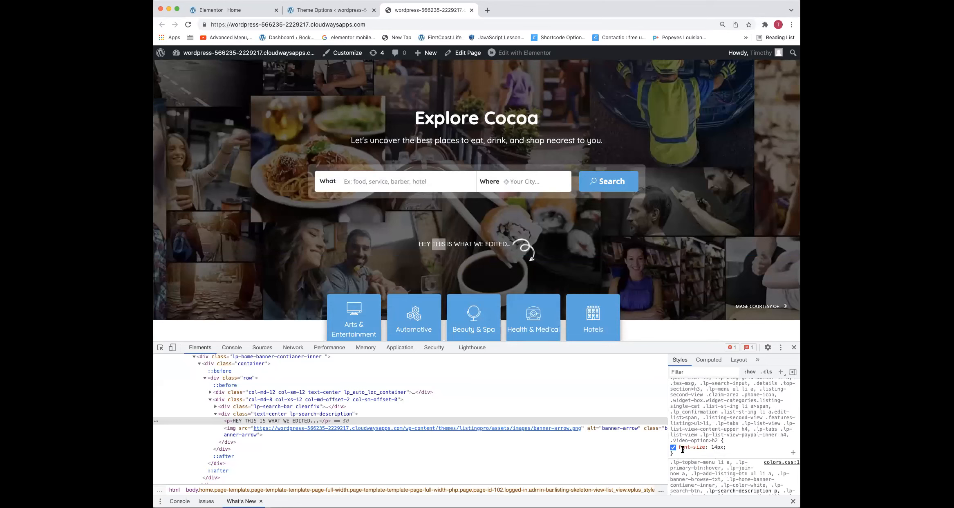
scroll(681, 449, "up", 10)
scroll(683, 449, "up", 3)
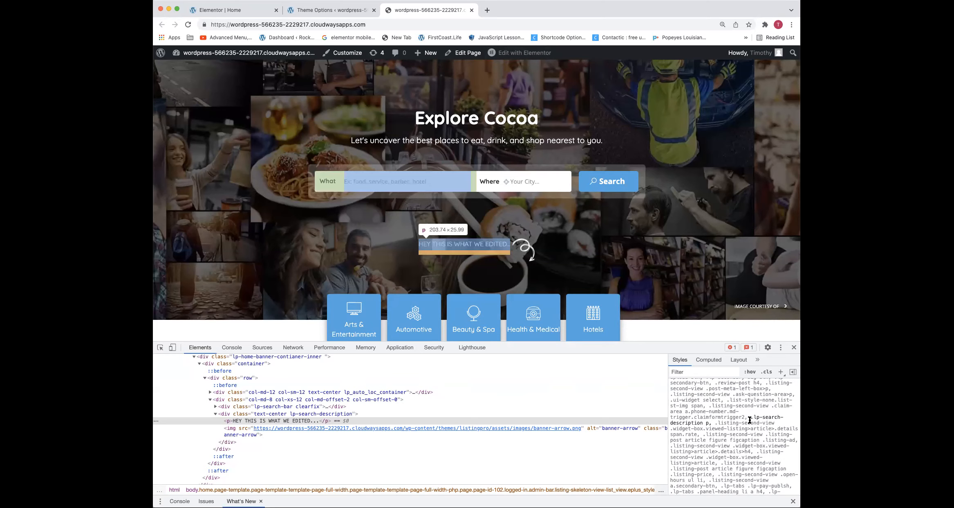
scroll(747, 422, "up", 3)
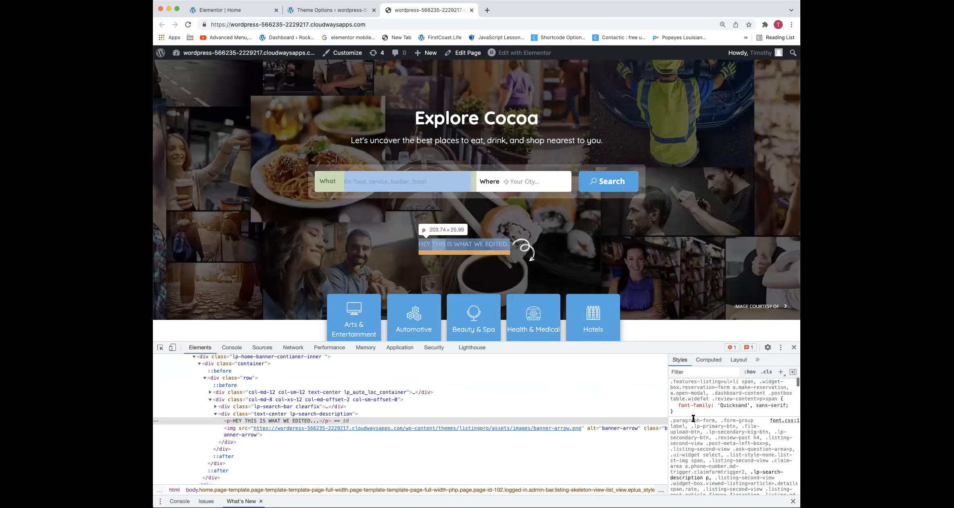
scroll(696, 419, "down", 5)
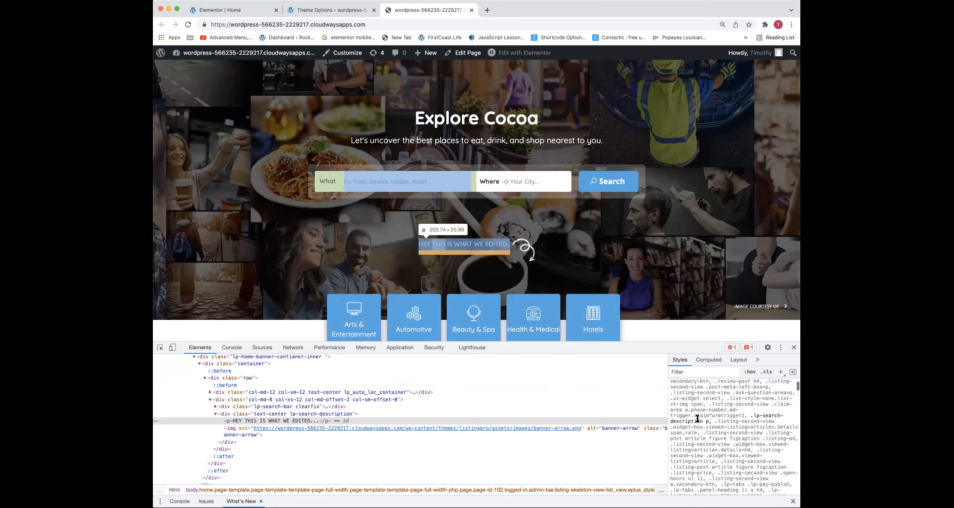
scroll(698, 418, "down", 5)
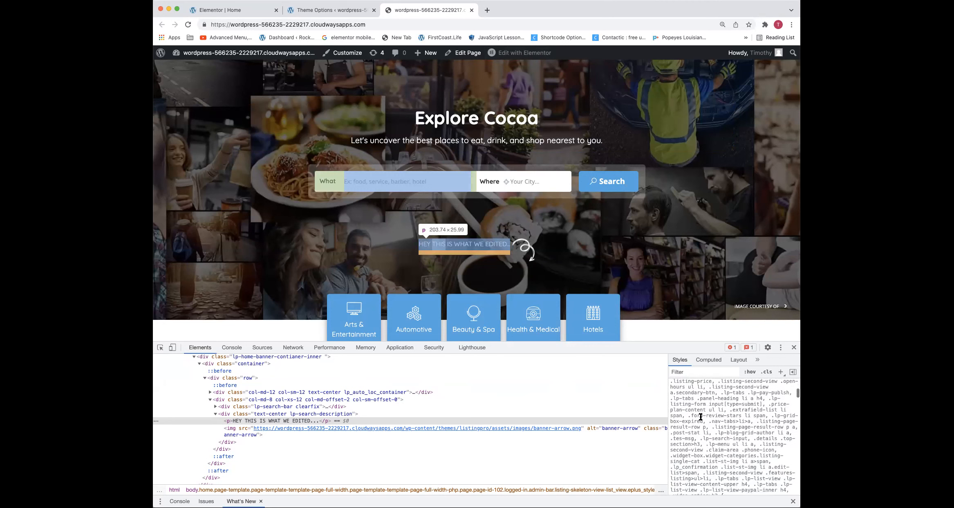
scroll(701, 416, "down", 1)
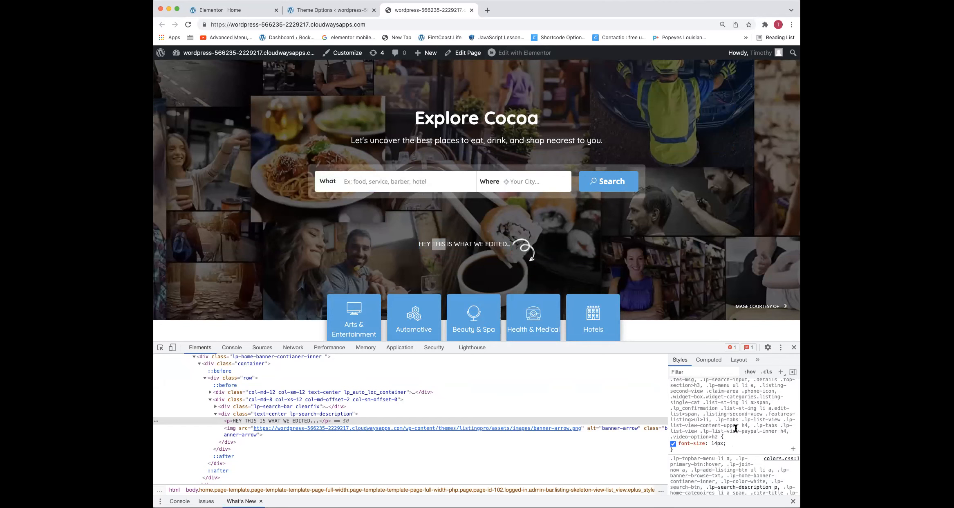
Set the font-size of the banner paragraph's font.css rule to 20px in the developer tools
left_click(718, 443)
key("Up")
key("Up")
key("Up")
key("Up")
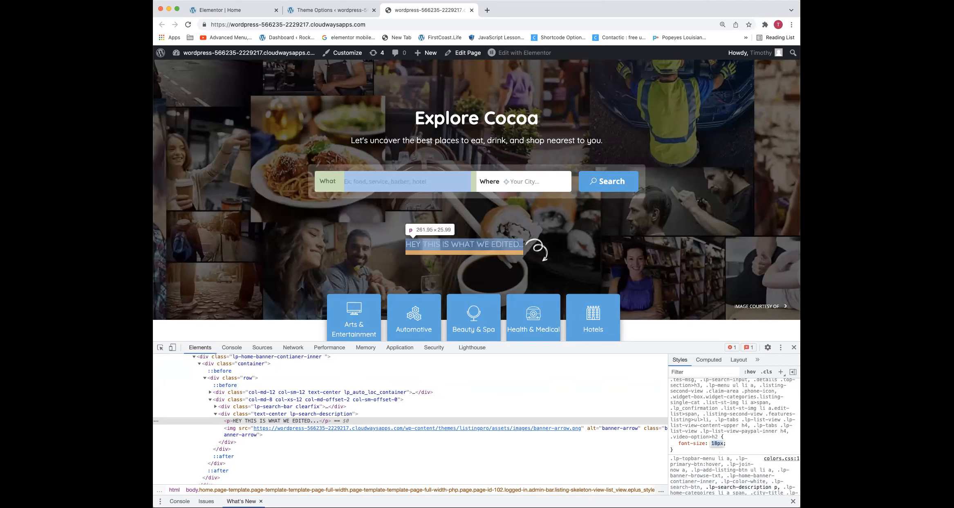
key("Up")
key("Up")
left_click(736, 427)
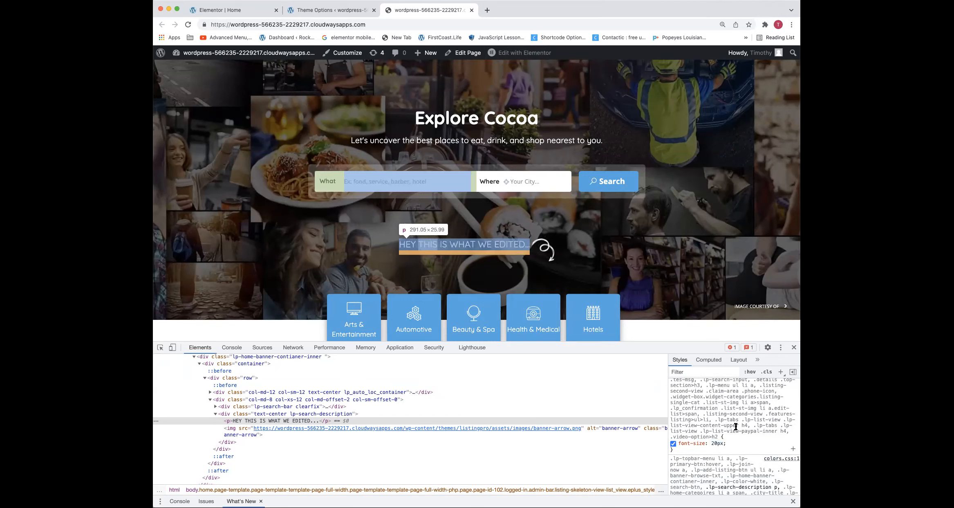
Copy the selector ".lp-search-description p" from the font.css rule and open the Customizer's Additional CSS in a new browser tab
scroll(738, 427, "up", 10)
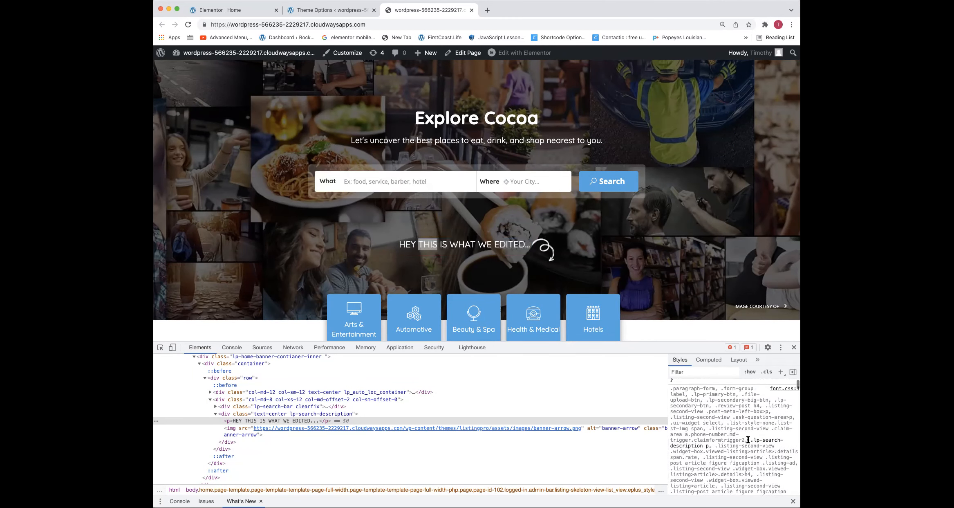
left_click_drag(750, 440, 709, 446)
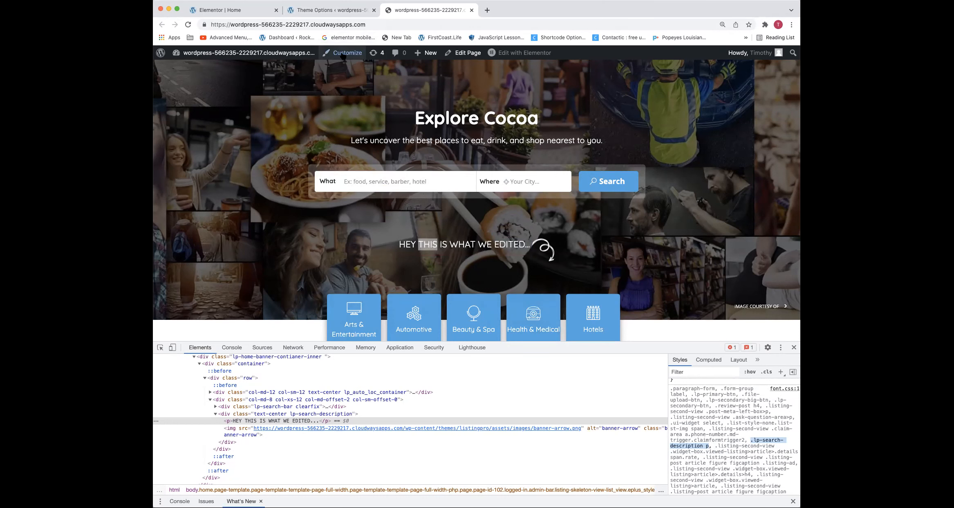
right_click(349, 54)
left_click(351, 57)
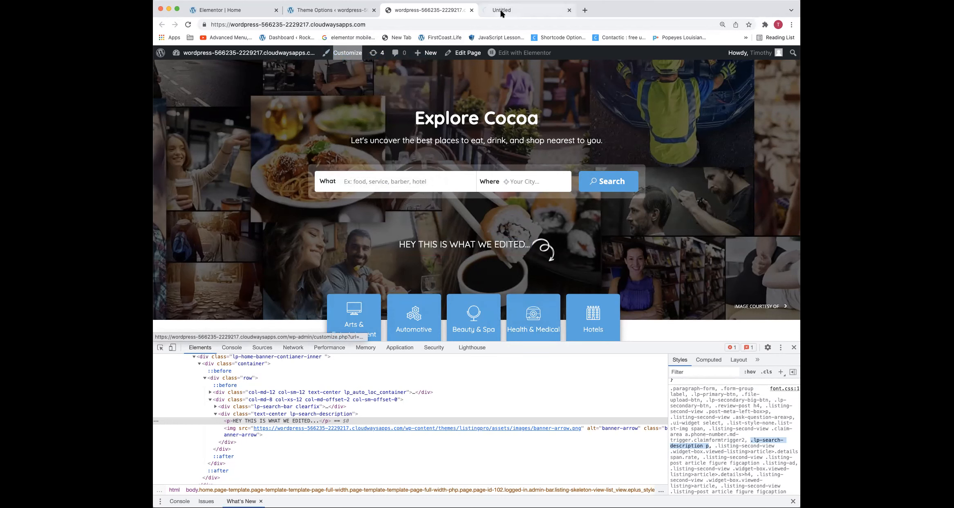
left_click(502, 11)
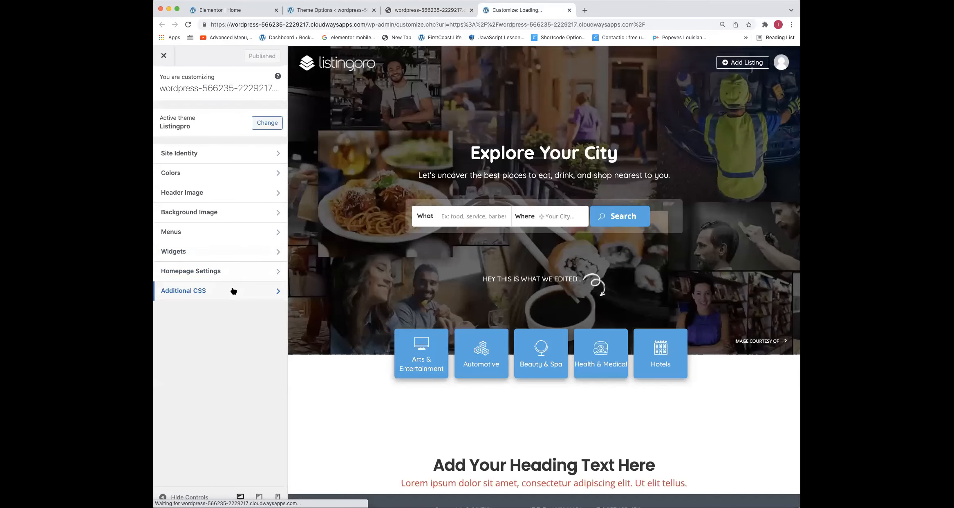
left_click(231, 289)
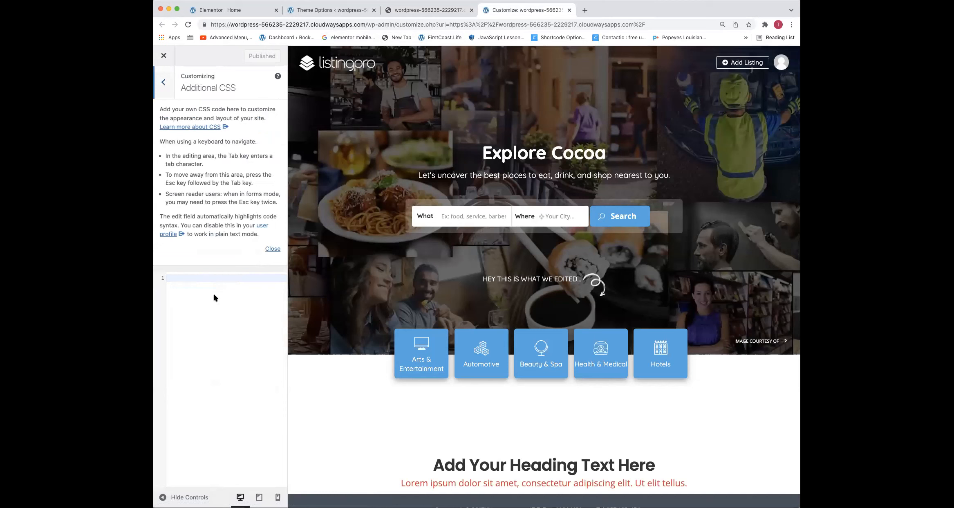
Paste ".lp-search-description p" into the Additional CSS and add curly braces with blank lines between them
type(".lp-search-description p")
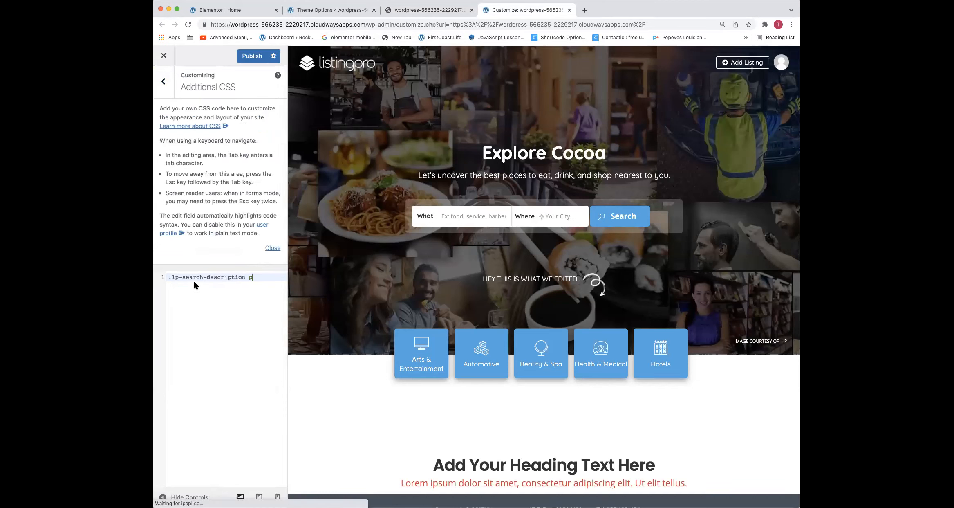
type("{")
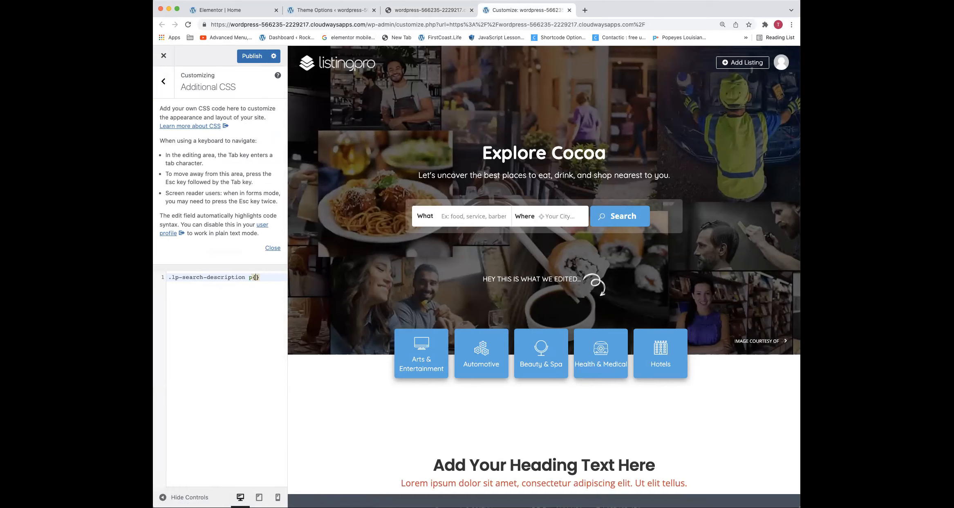
key("Return")
key("Return")
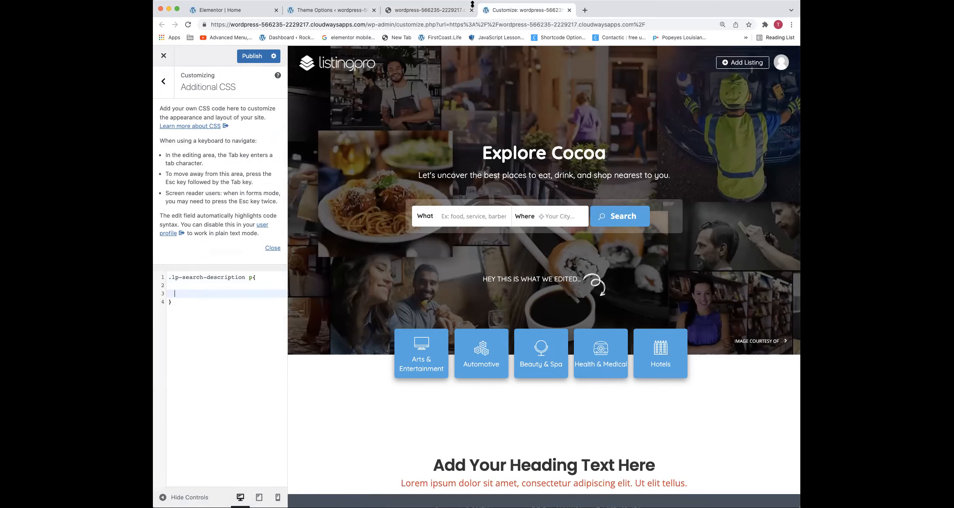
Copy "font-size: 20px;" from the inspected rule into the .lp-search-description p block of the Additional CSS and publish it
left_click(456, 14)
scroll(532, 245, "down", 1)
scroll(695, 441, "down", 5)
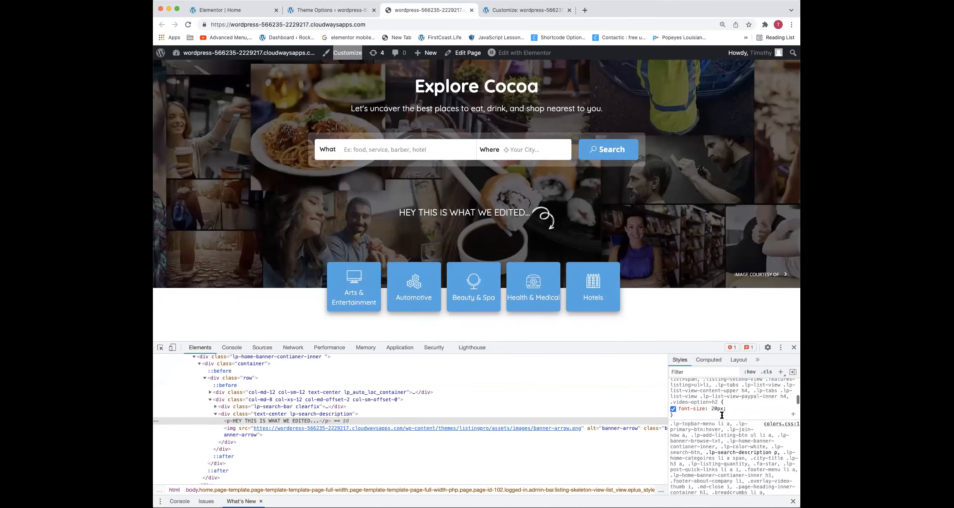
left_click_drag(726, 408, 677, 411)
key("super+c")
left_click(325, 10)
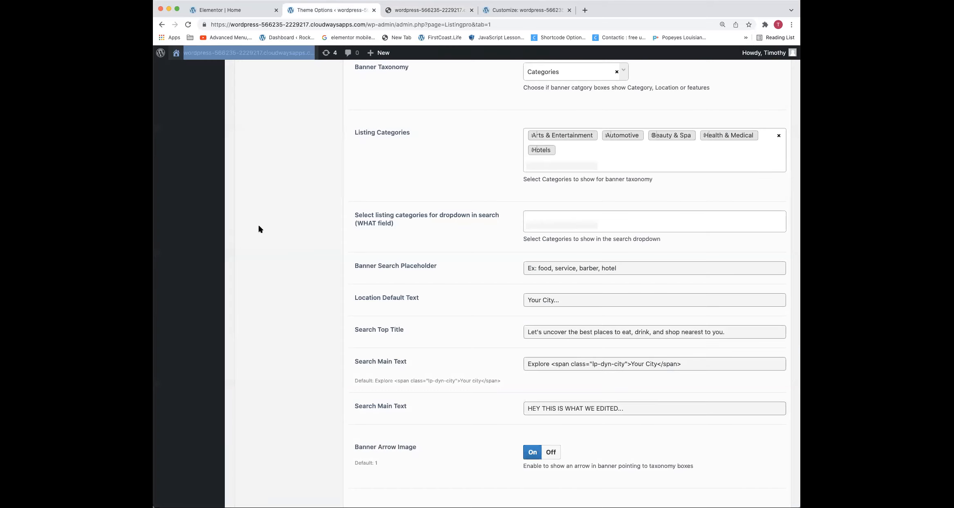
left_click(509, 12)
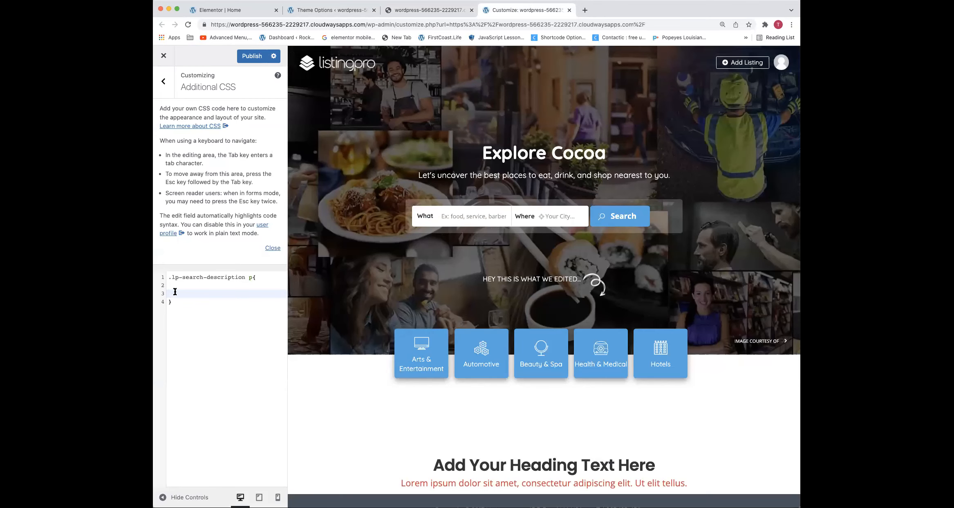
key("super+v")
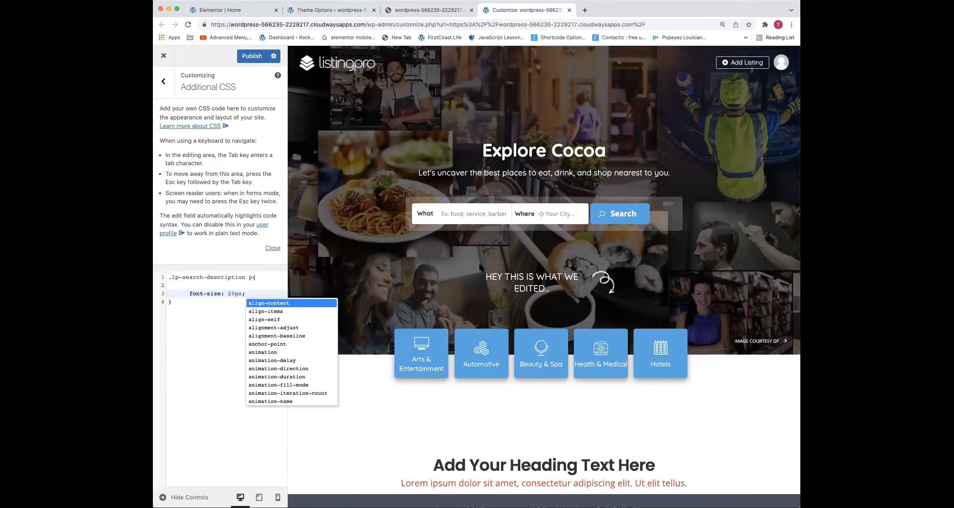
left_click(252, 56)
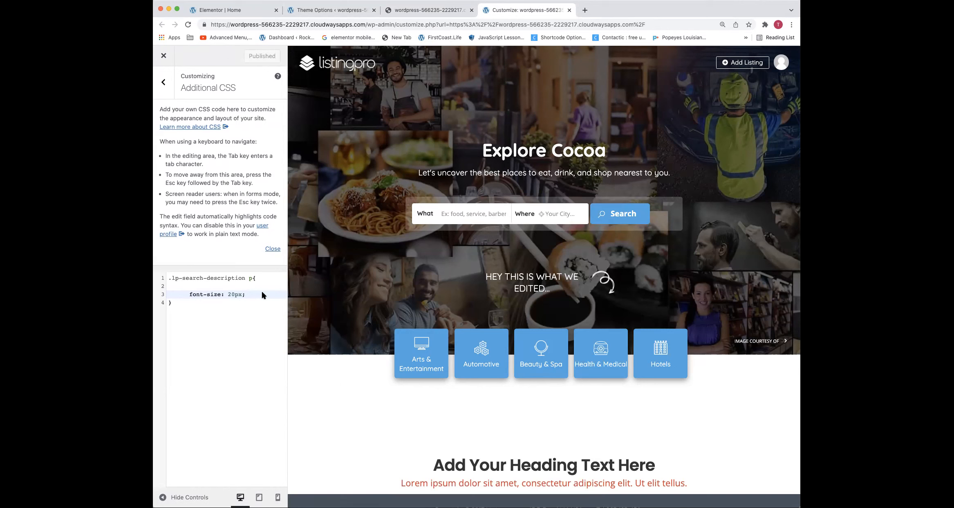
Delete ".lp-search-description" from the Additional CSS selector, leaving only "p" for the 20px font-size rule
scroll(500, 292, "down", 1)
scroll(501, 296, "up", 1)
left_click_drag(248, 278, 165, 277)
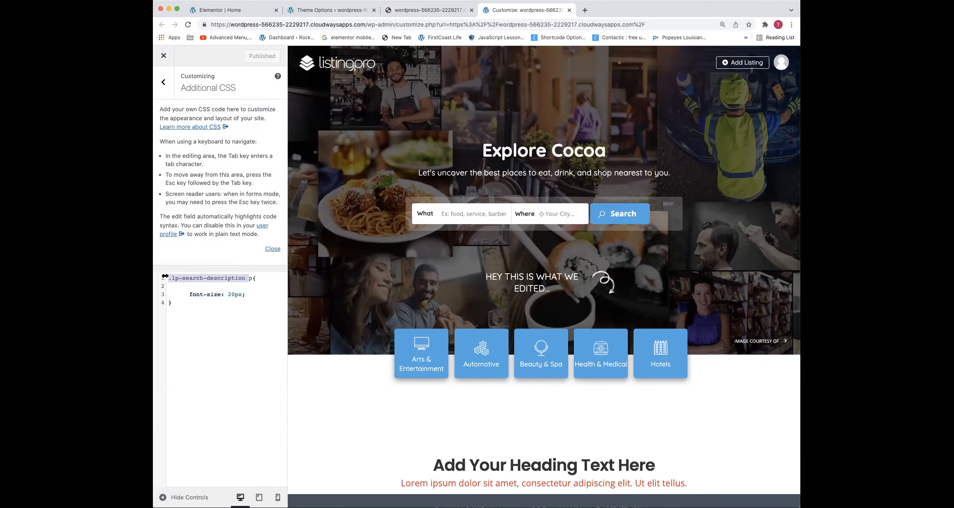
key("BackSpace")
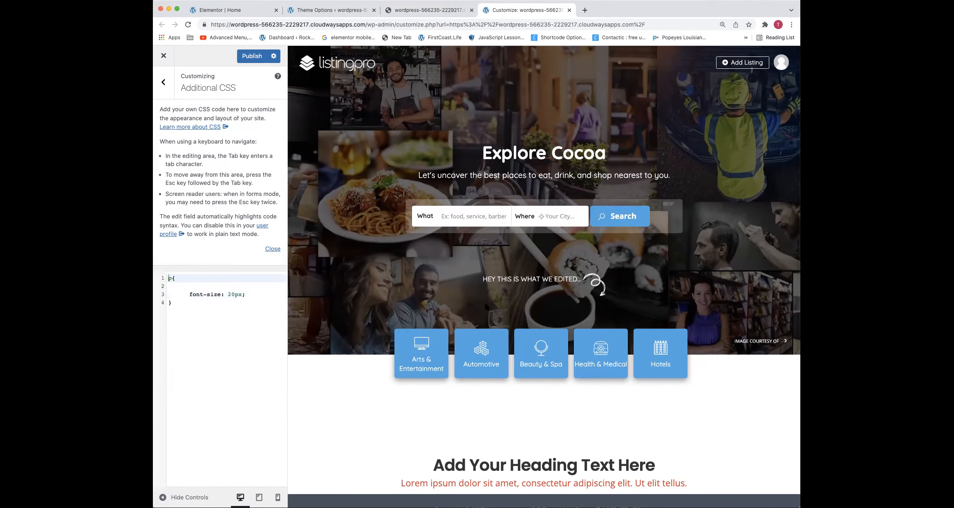
Check the page preview with the plain p rule and open the site logo's homepage link in a new browser tab
scroll(487, 308, "down", 3)
scroll(507, 364, "up", 3)
left_click_drag(179, 279, 166, 277)
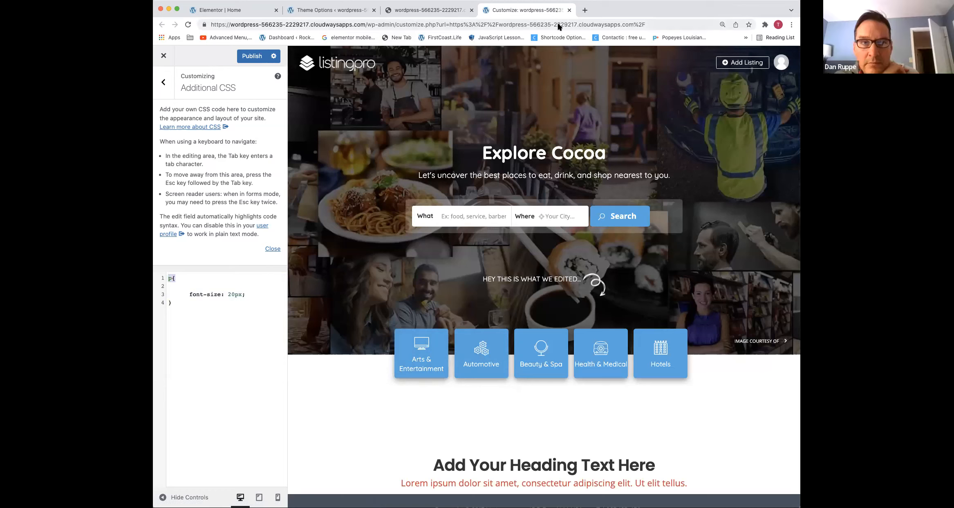
right_click(347, 61)
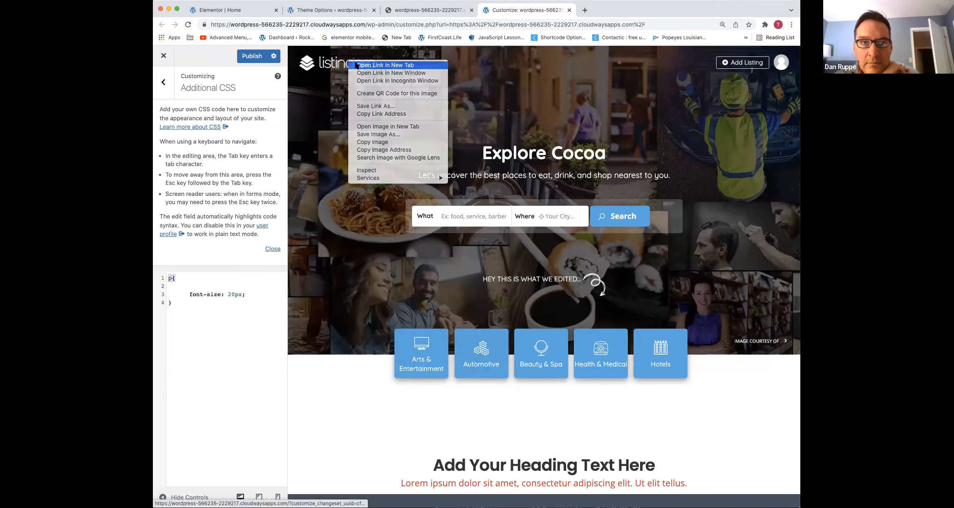
left_click(354, 64)
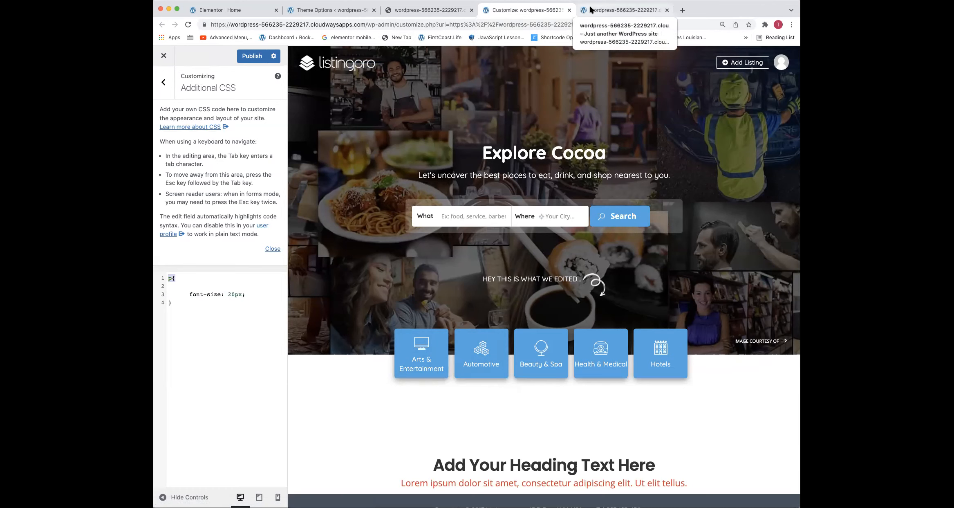
Switch back to the Home page in the Elementor editor and add a single-column section below the heading and subtitle
key("ctrl+Tab")
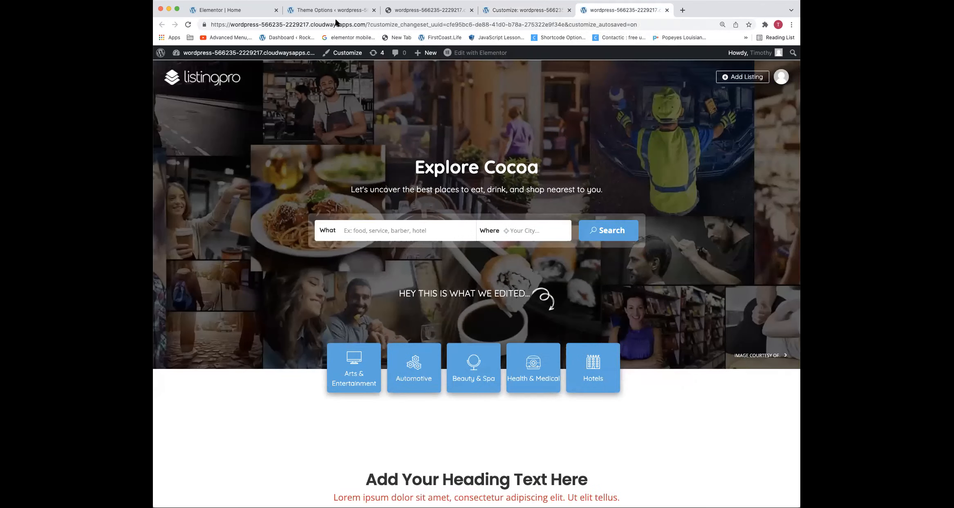
left_click(254, 13)
scroll(458, 317, "down", 3)
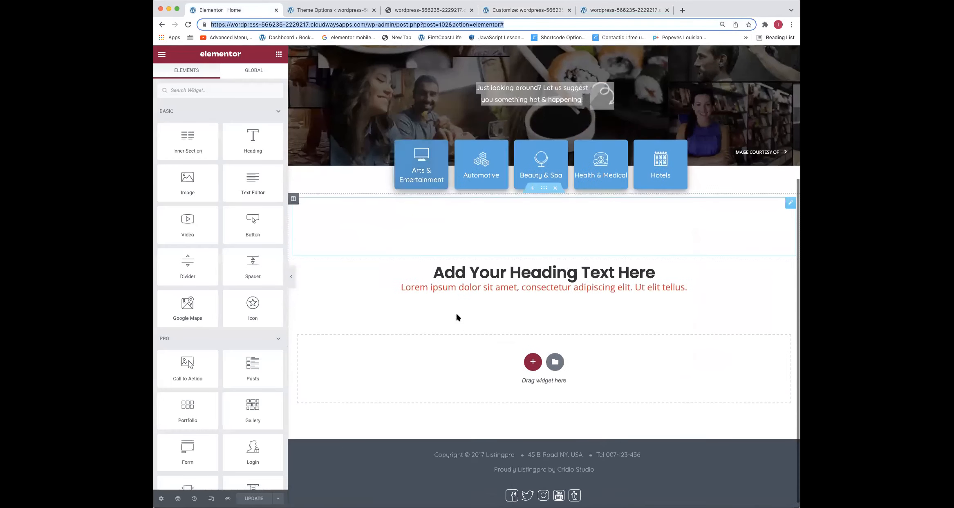
left_click(533, 357)
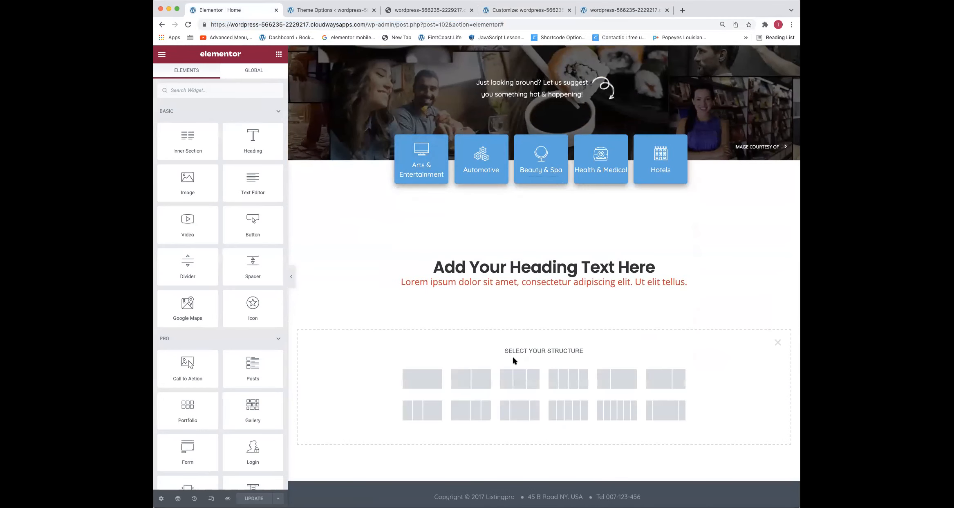
left_click(421, 380)
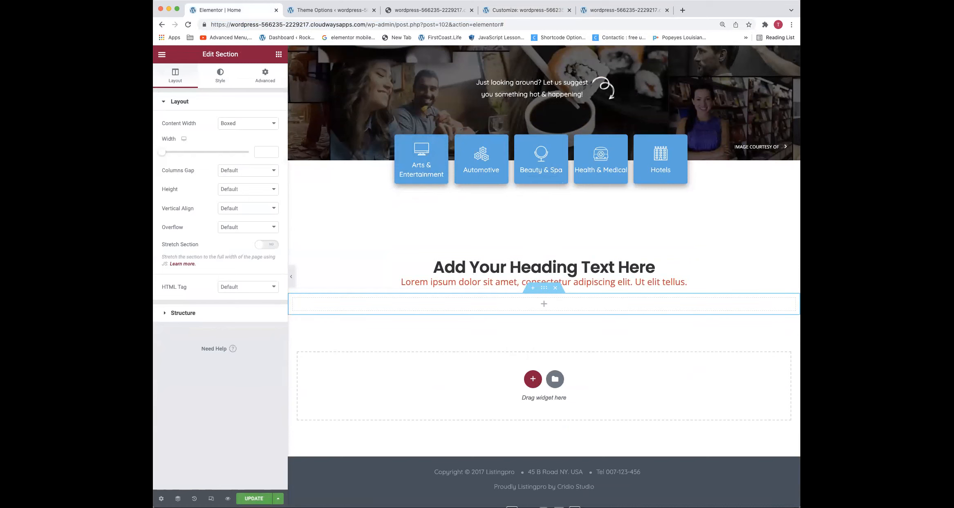
Search the widgets for "post" and place the Listing Posts widget in the new empty section
left_click(279, 54)
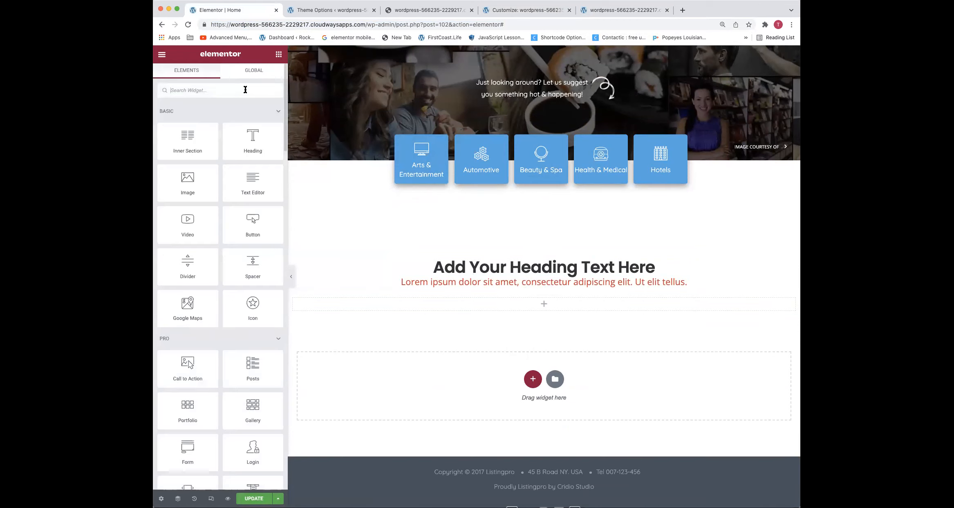
type("post")
left_click_drag(210, 181, 477, 305)
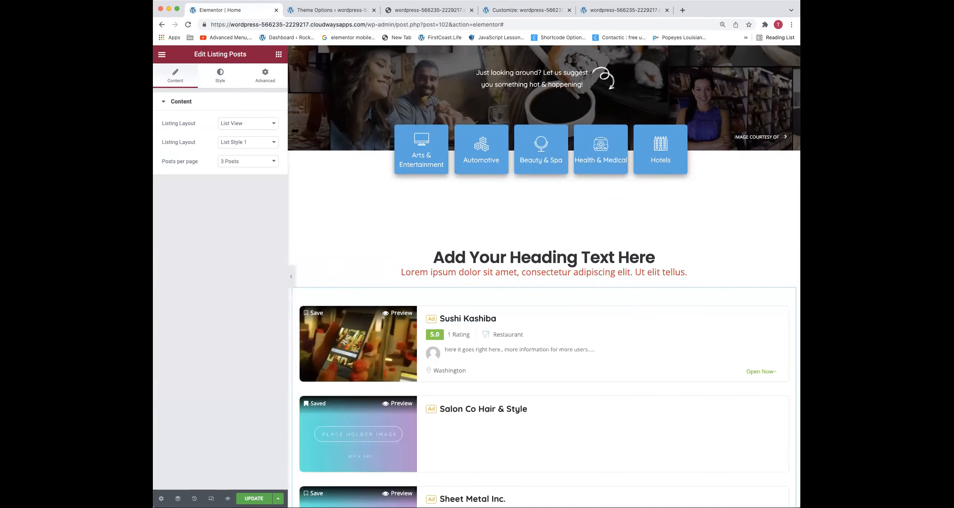
Set the Listing Posts layout to Grid View and update the page
left_click(253, 123)
left_click(247, 130)
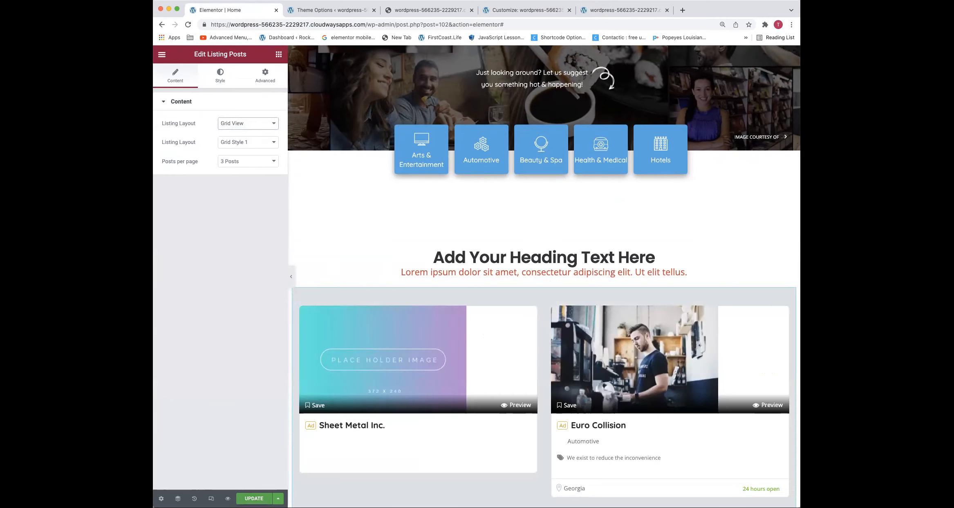
left_click(254, 498)
Close the developer tools on the live homepage, reload it and check the listing grid below the heading
left_click(409, 9)
left_click(398, 24)
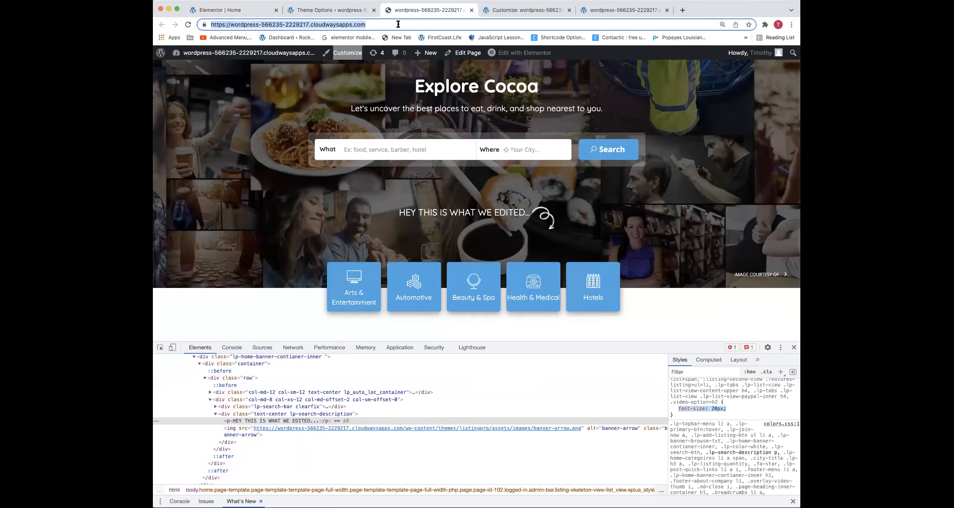
left_click(794, 347)
key("Return")
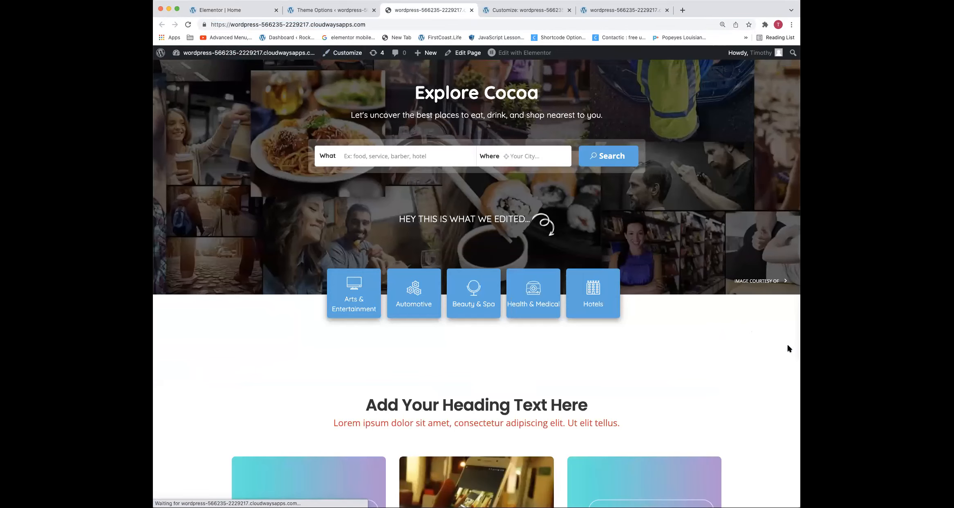
scroll(610, 339, "down", 6)
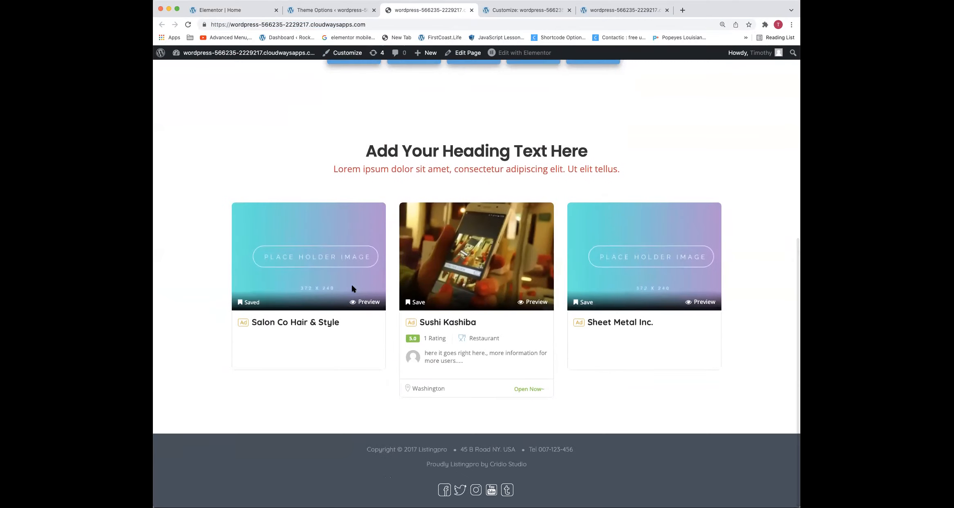
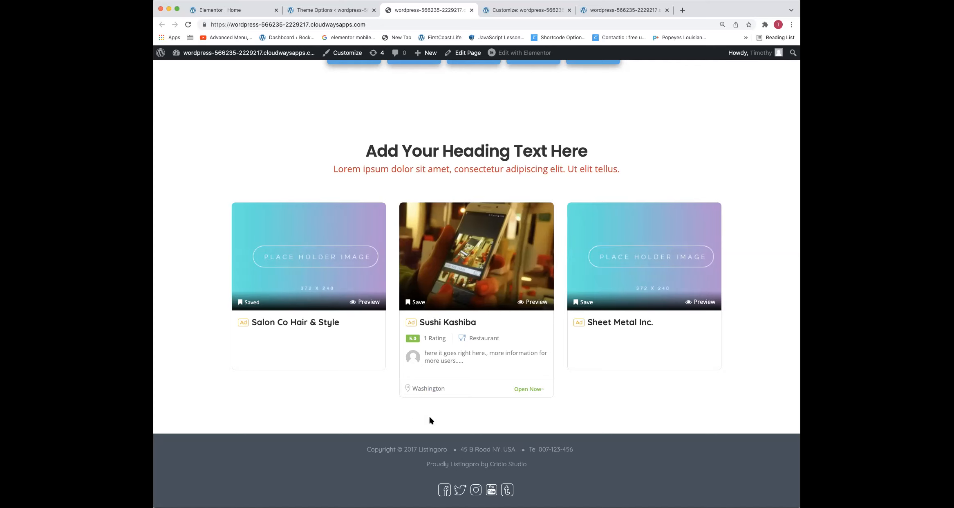
Inspect the Washington location link on the Sushi Kashiba card in the developer tools
right_click(429, 388)
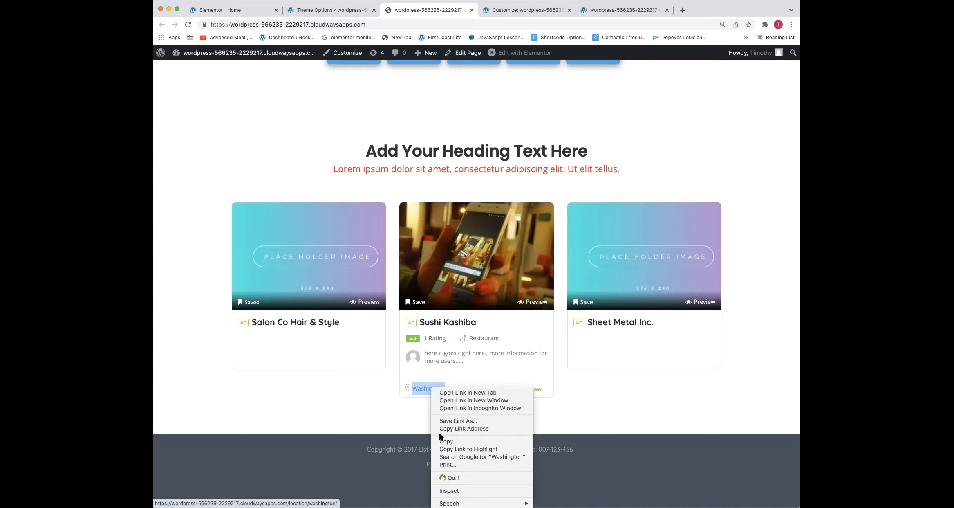
left_click(448, 491)
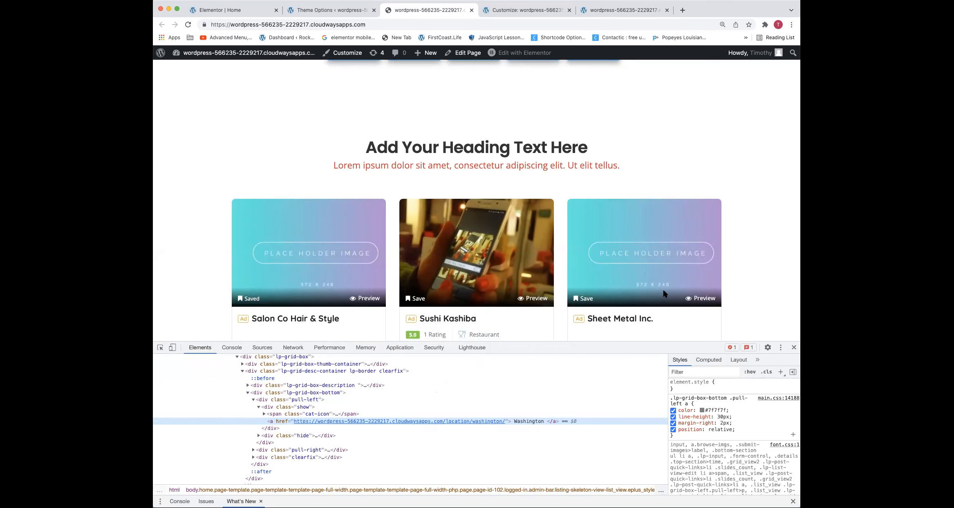
scroll(664, 293, "down", 3)
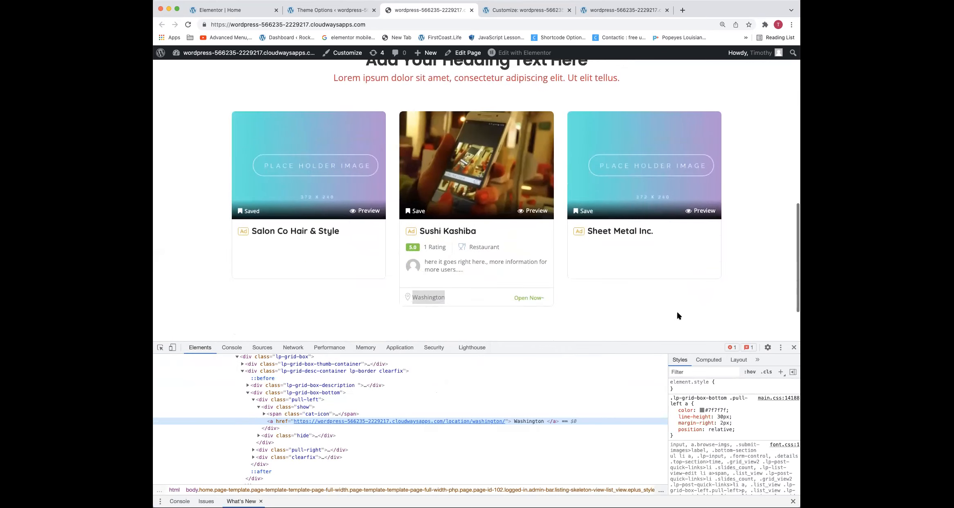
Set the color of the .lp-grid-box-bottom .pull-left a rule to #dd3333 and check the location link on the card
left_click(702, 410)
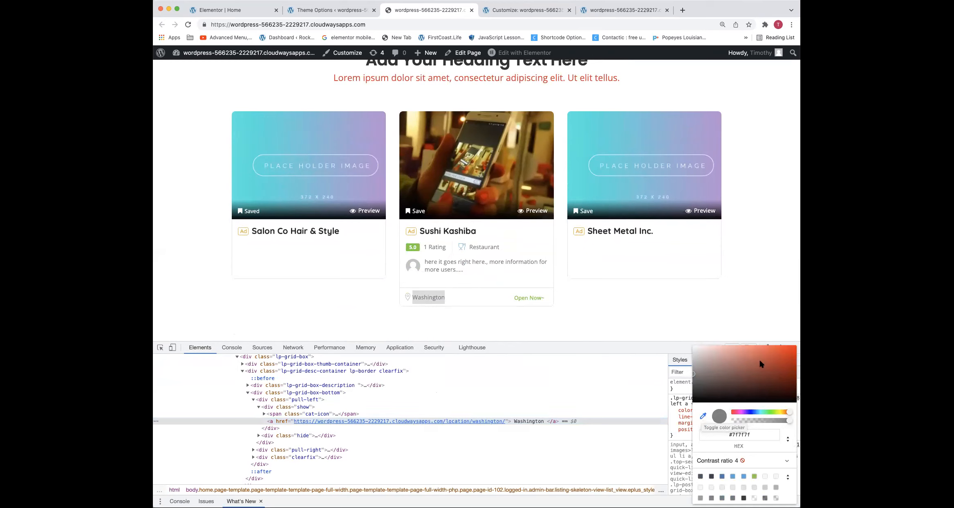
left_click(741, 434)
scroll(741, 435, "up", 1)
type("#d")
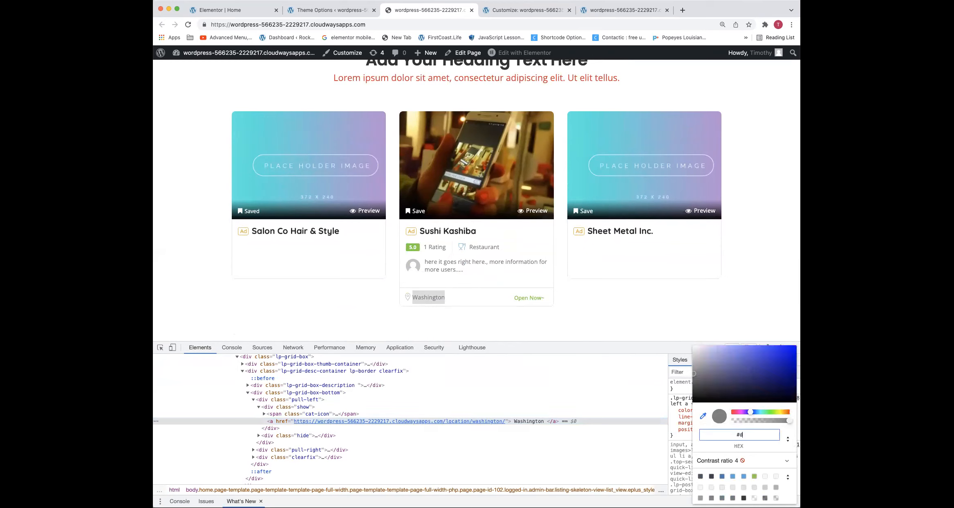
type("d3333")
scroll(741, 434, "up", 1)
type("#ffffff")
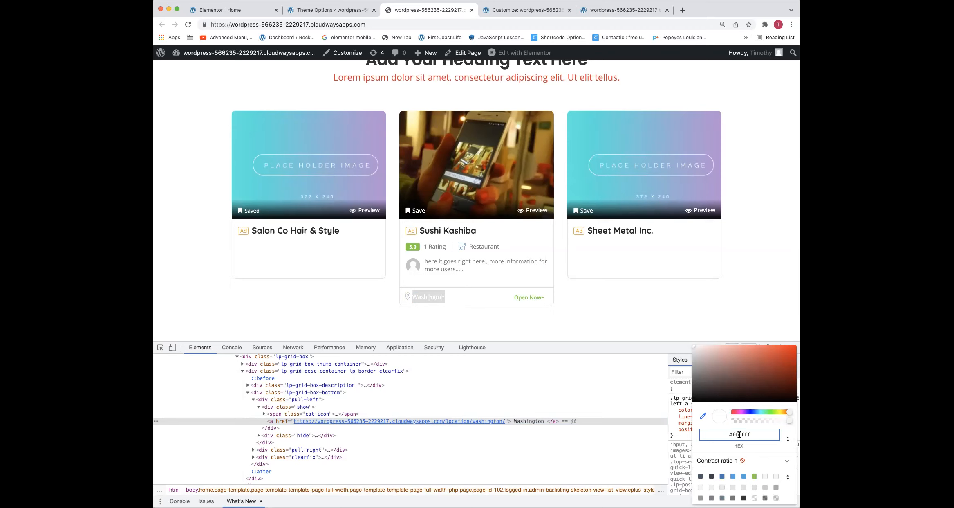
scroll(739, 434, "up", 1)
type("dd3333")
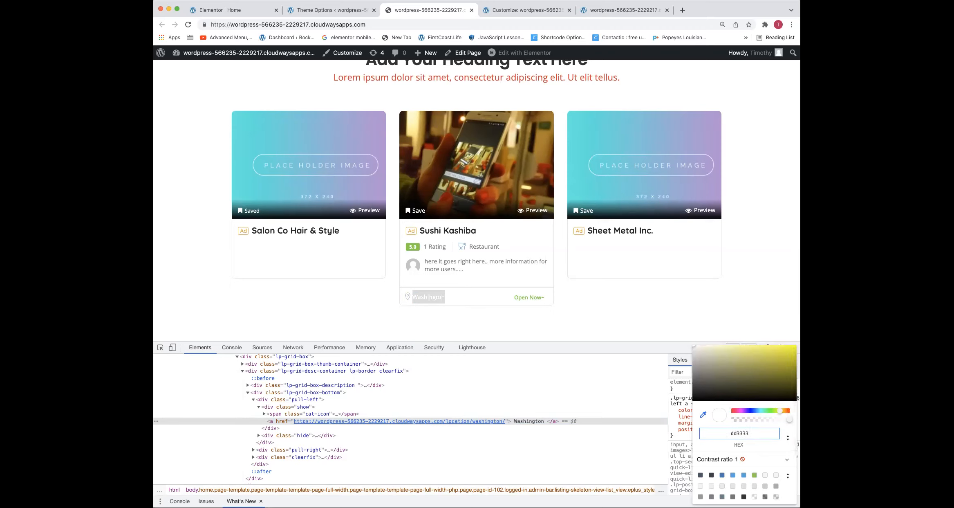
type("#")
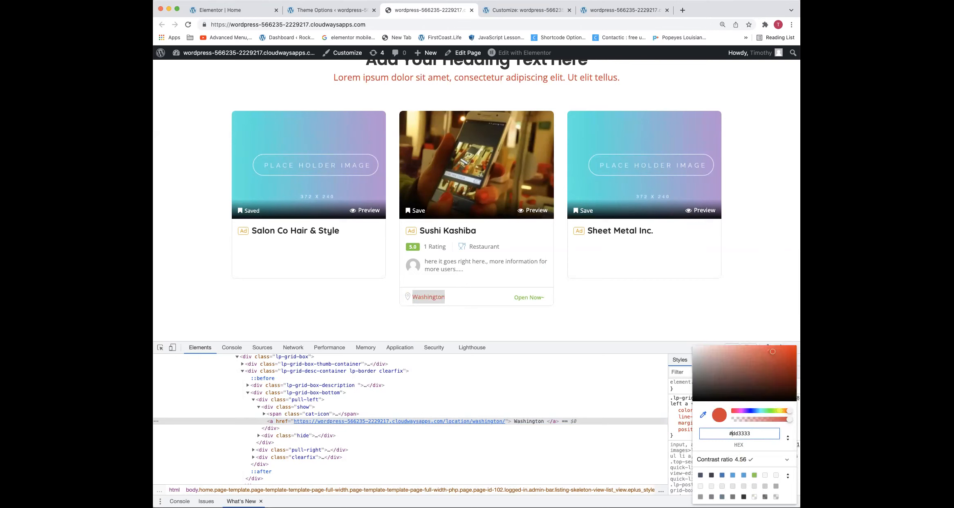
key("Return")
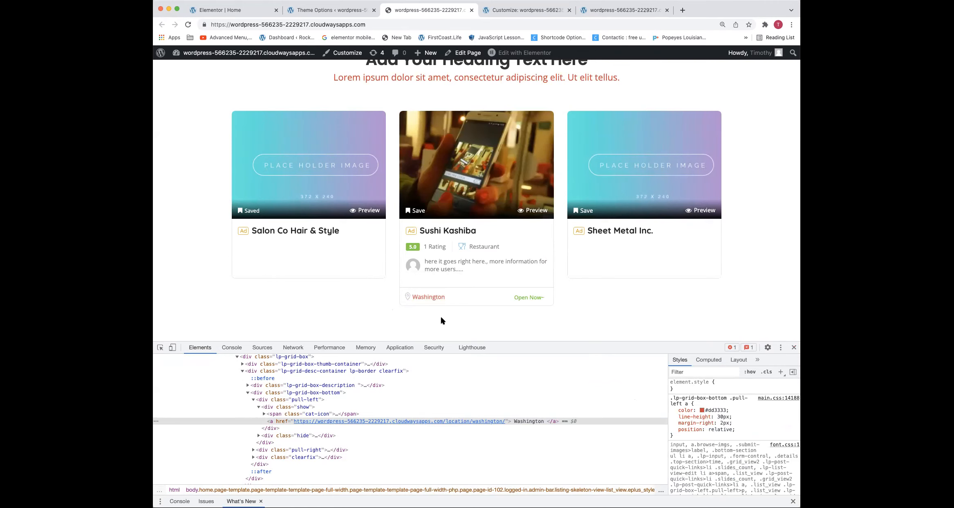
scroll(433, 299, "up", 1)
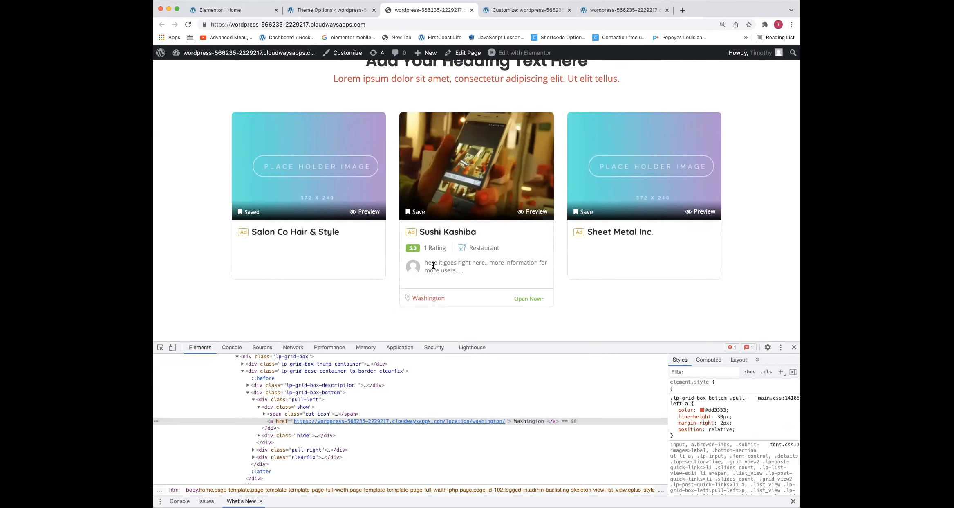
scroll(507, 309, "down", 1)
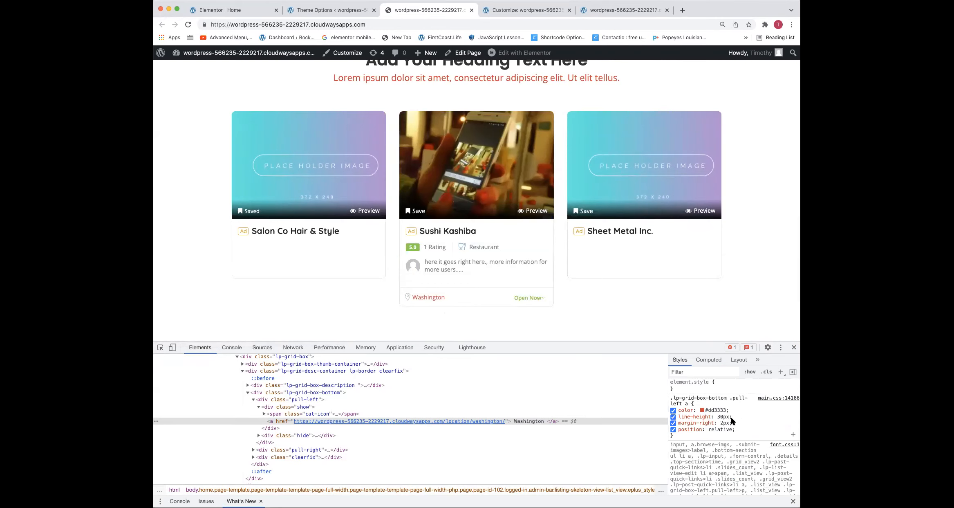
Replace the p rule in the Additional CSS with a copy of the edited .lp-grid-box-bottom .pull-left a rule, keeping only its color declaration
scroll(727, 427, "down", 1)
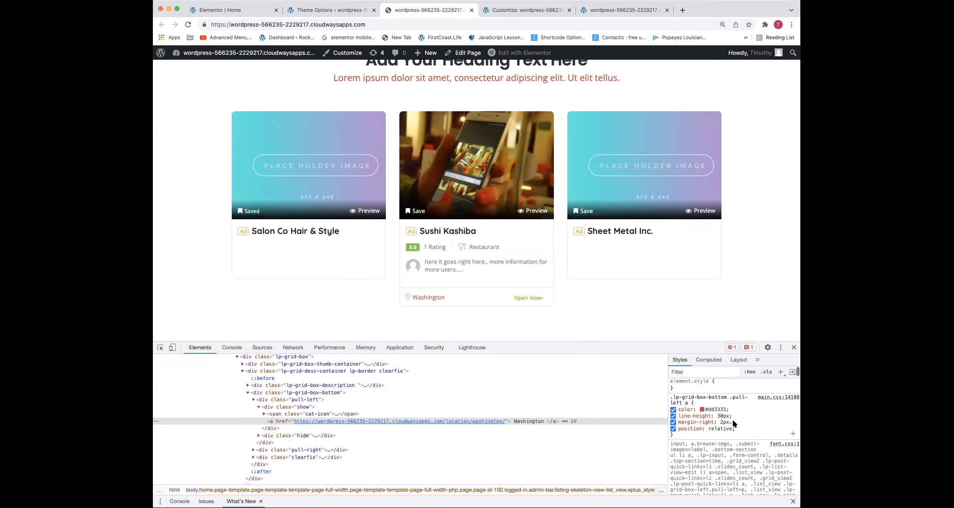
scroll(712, 431, "down", 2)
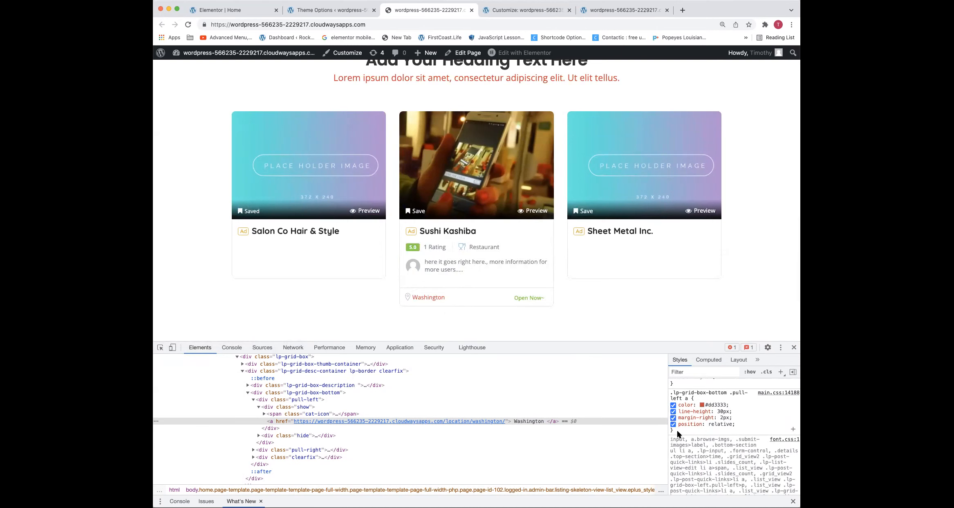
left_click_drag(677, 428, 672, 394)
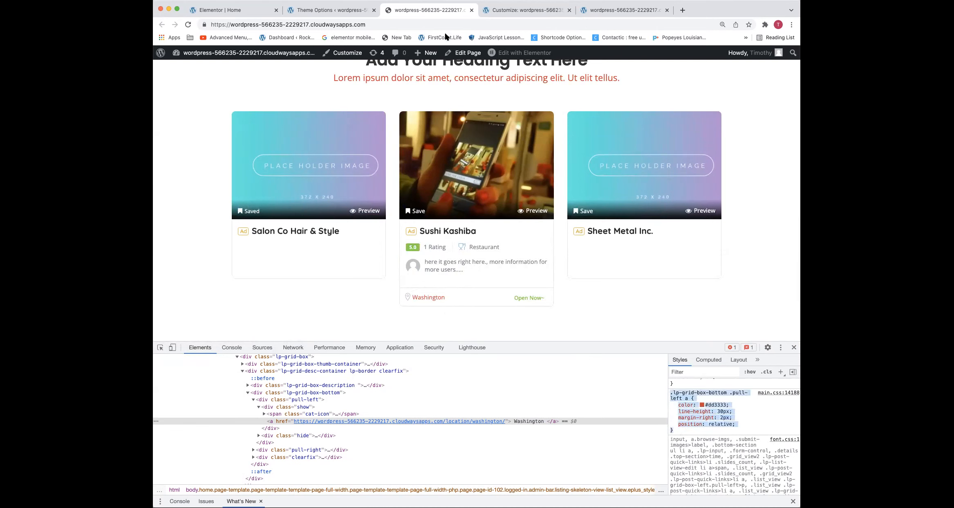
left_click(508, 14)
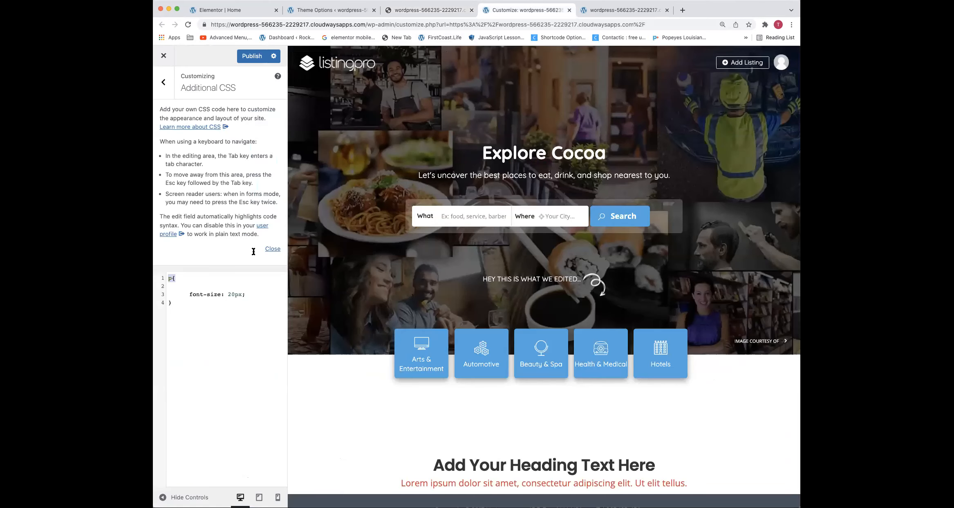
left_click_drag(179, 309, 162, 270)
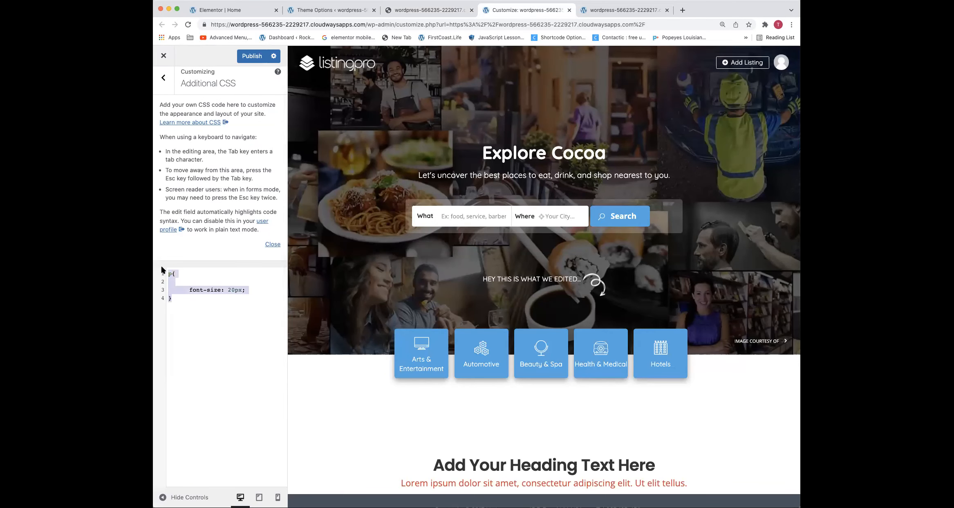
type(".lp-grid-box-bottom .pull-left a {     color: #dd3333;     line-height: 30px;     margin-right: 2px;     position: relative; }")
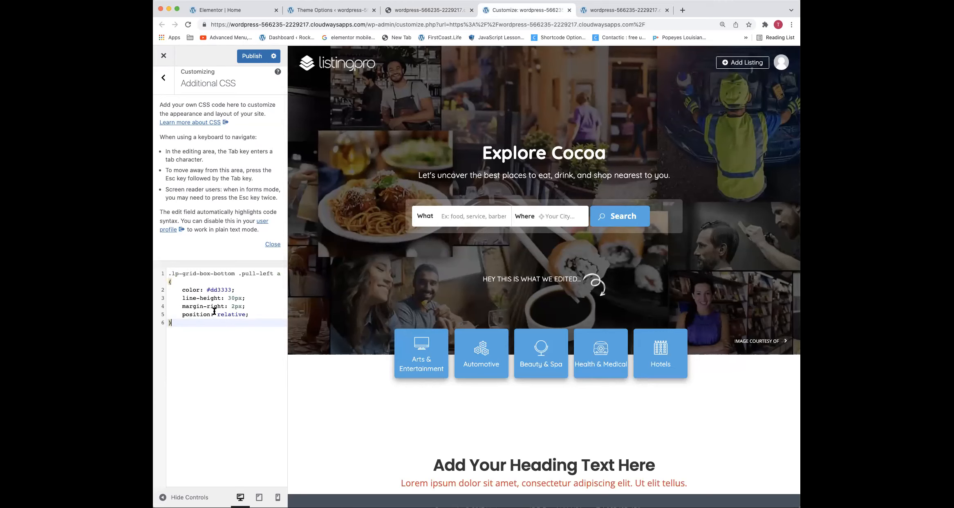
left_click_drag(253, 315, 162, 307)
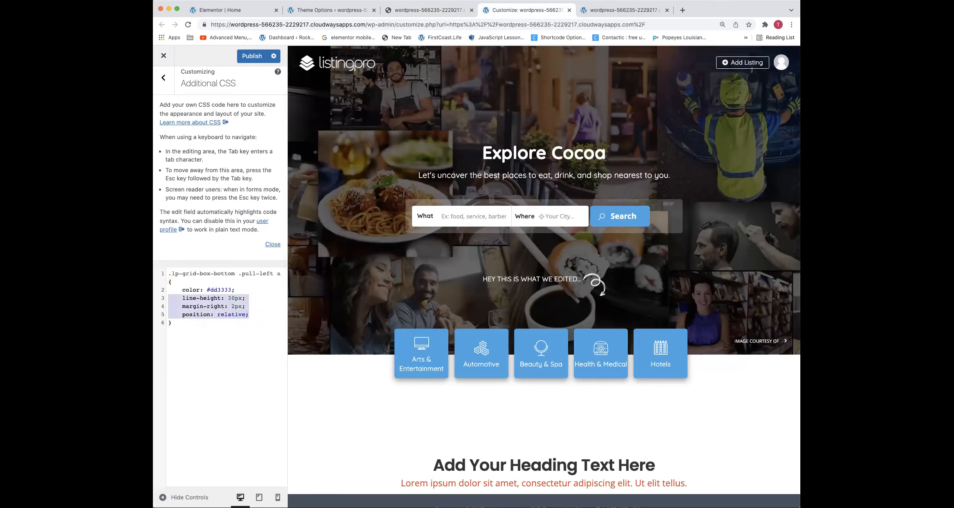
key("BackSpace")
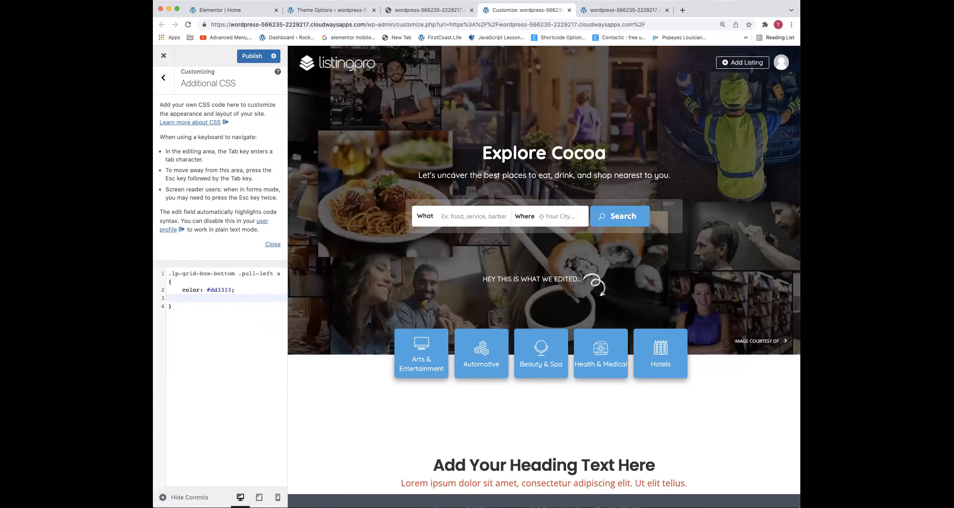
Insert three blank lines above the .lp-grid-box-bottom .pull-left a rule and publish the Additional CSS
left_click(170, 273)
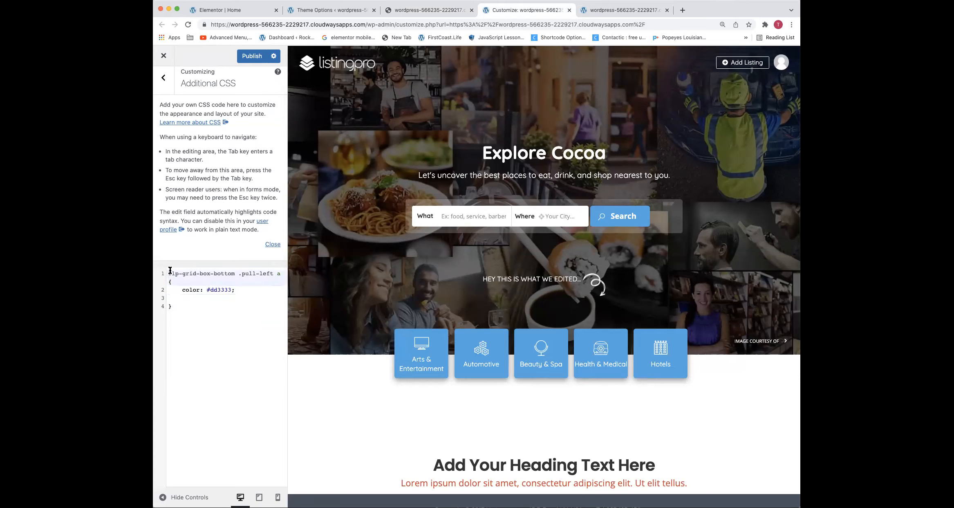
key("Return")
key("Return")
key("Return")
key("Up")
key("Up")
key("Up")
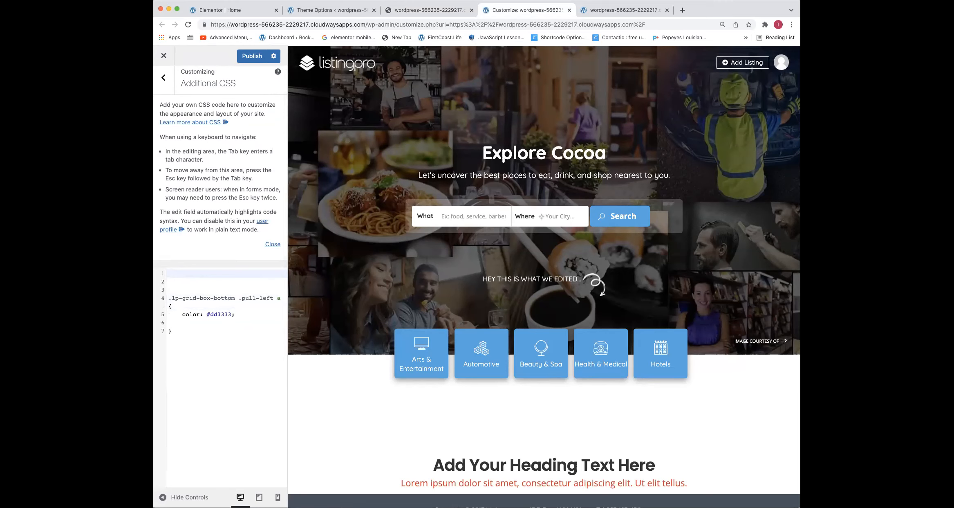
left_click(241, 56)
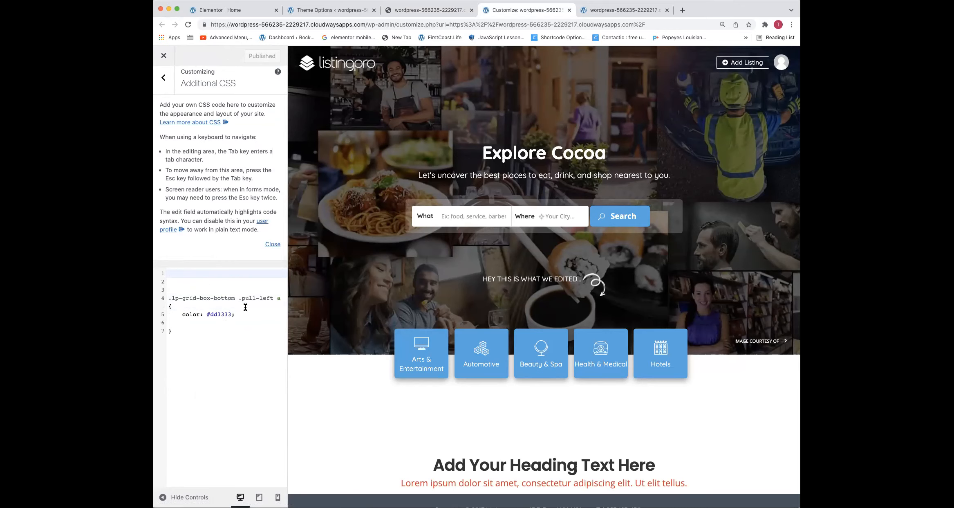
left_click(235, 314)
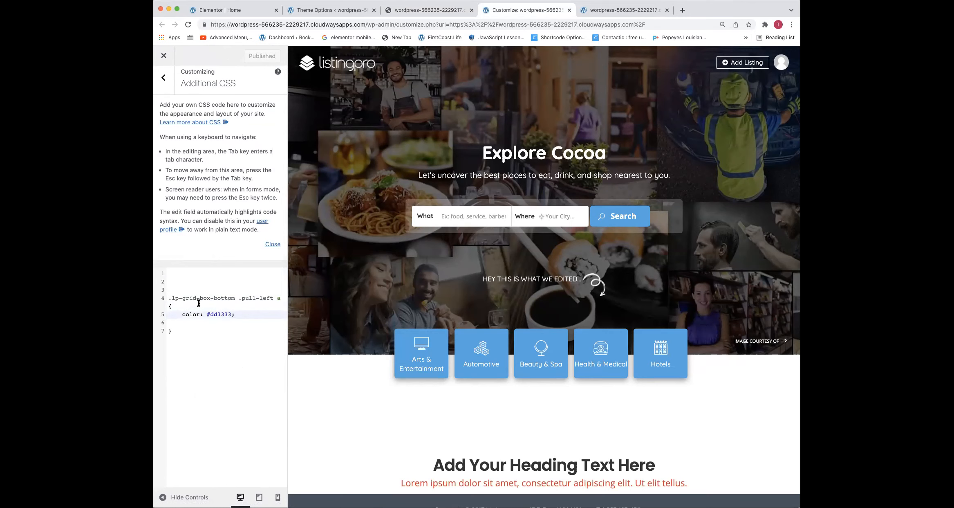
Reload the live homepage and check the color of the location links on the listing cards
left_click(438, 11)
left_click(414, 25)
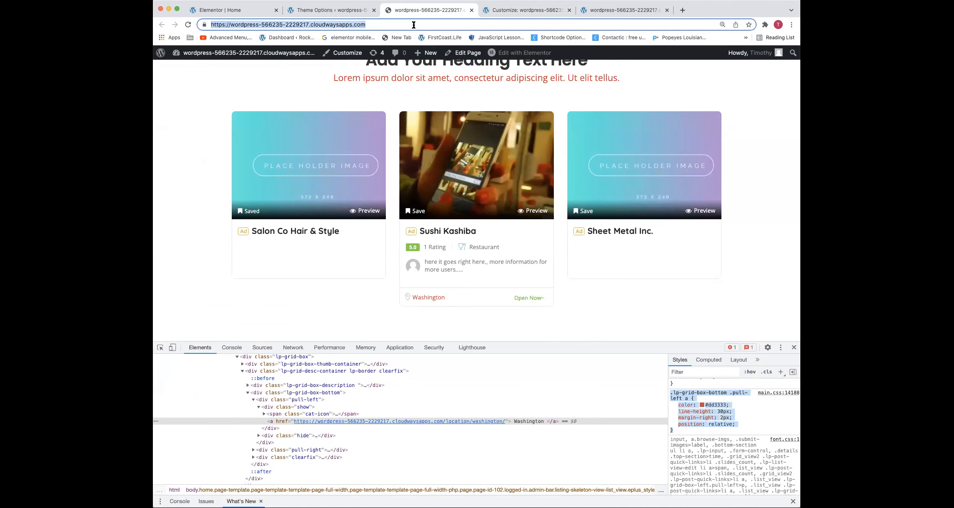
key("Return")
mouse_move(420, 55)
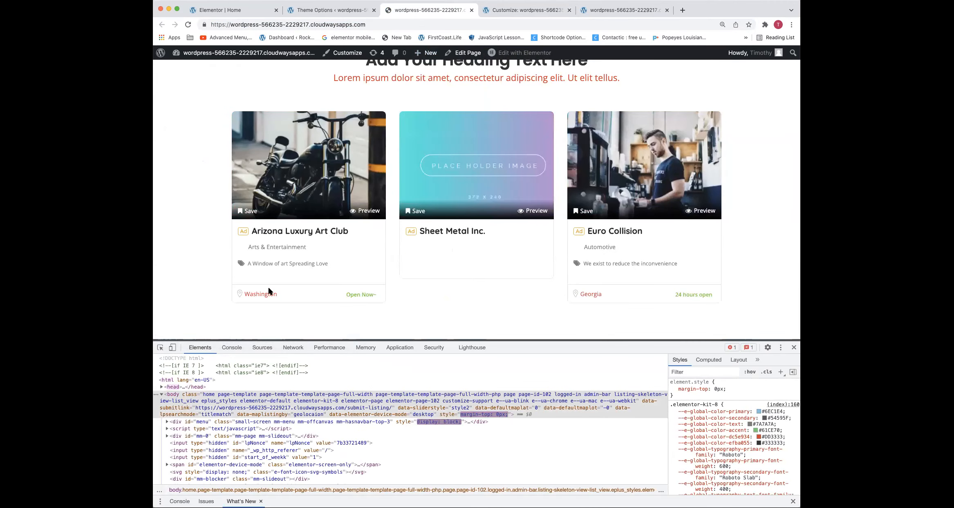
scroll(577, 295, "down", 1)
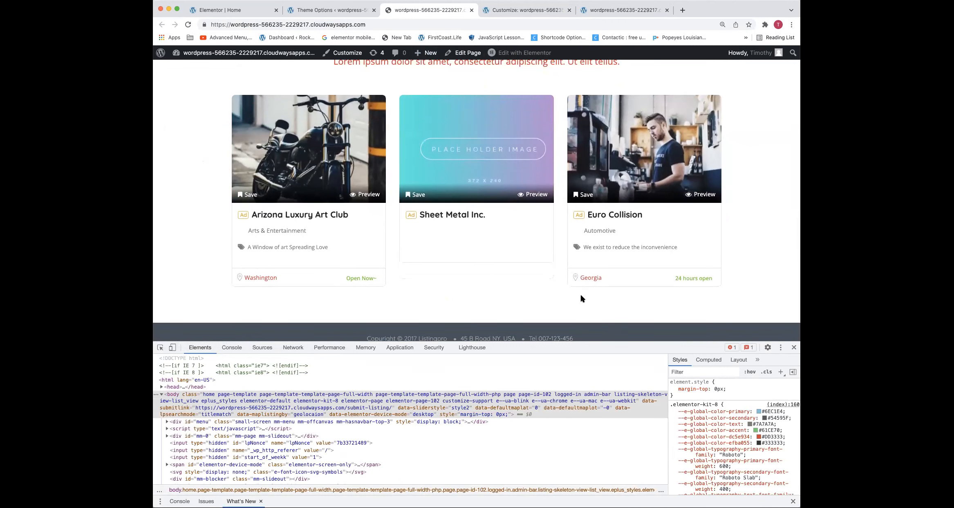
scroll(237, 212, "down", 1)
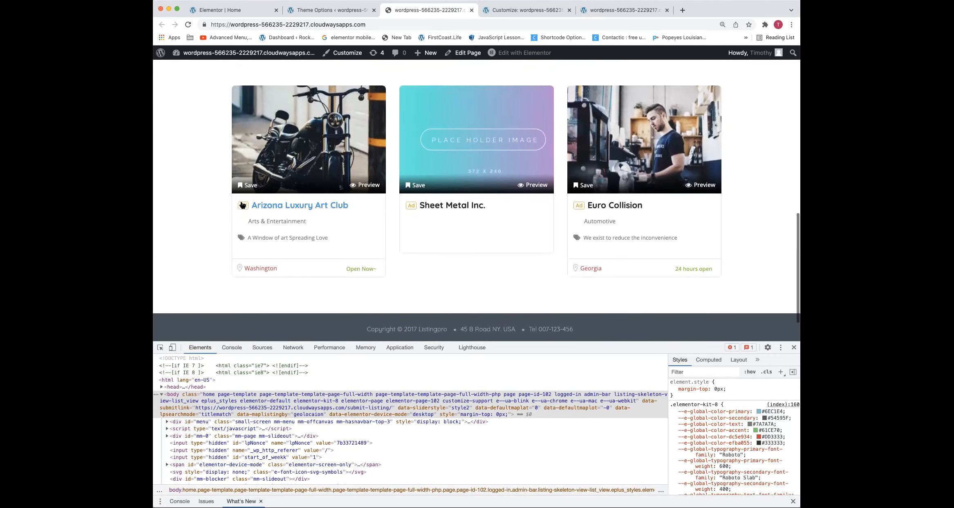
Inspect the Ad badge on the Arizona Luxury Art Club card and set its border to none
right_click(242, 206)
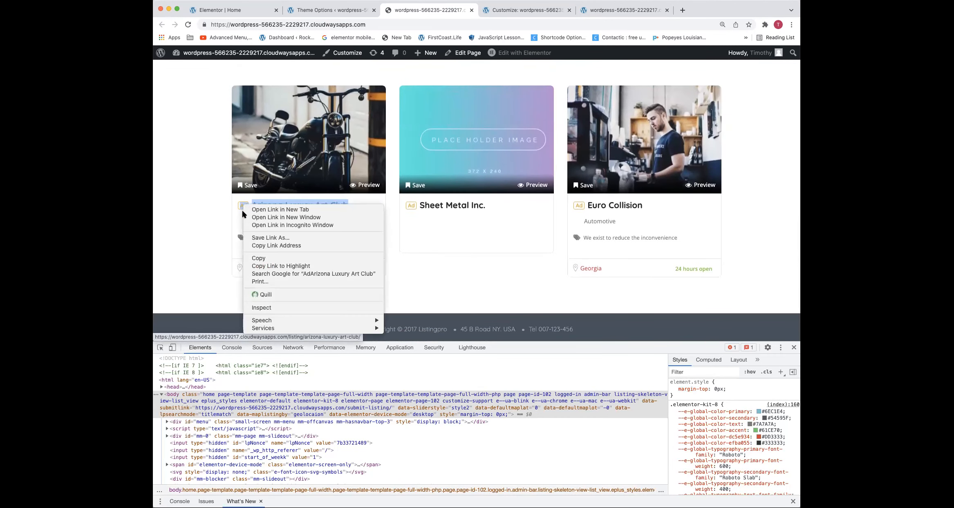
left_click(268, 311)
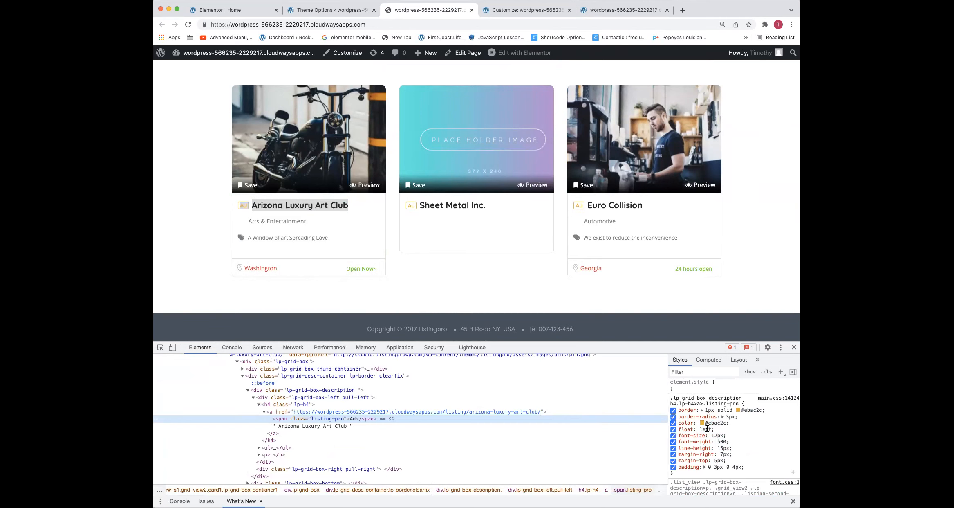
left_click(734, 410)
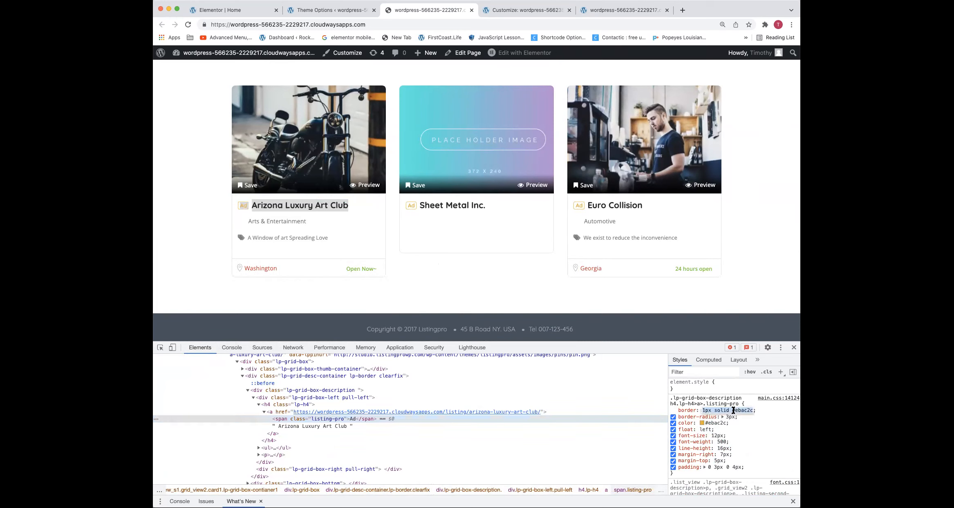
type("none")
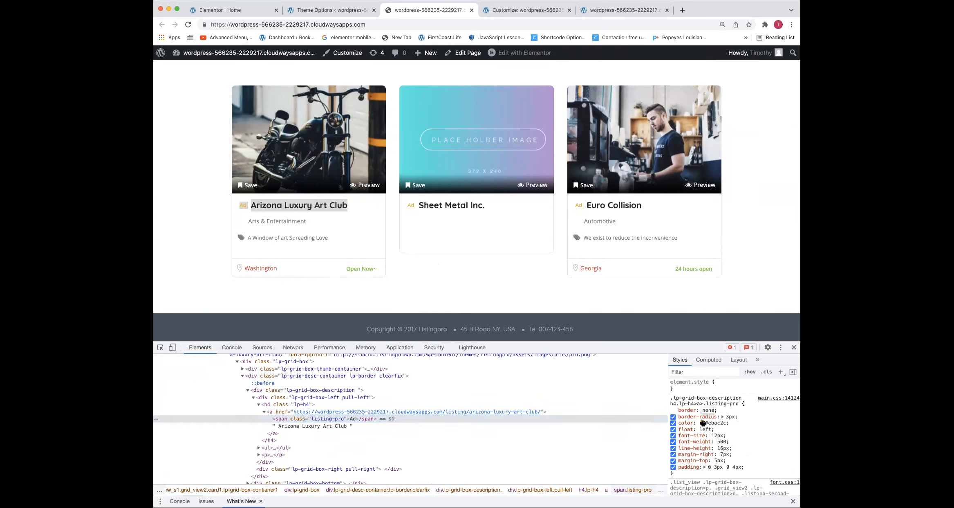
key("Return")
Set the text color of the Ad badge's .listing-pro rule to #dd3333
left_click(703, 423)
double_click(741, 434)
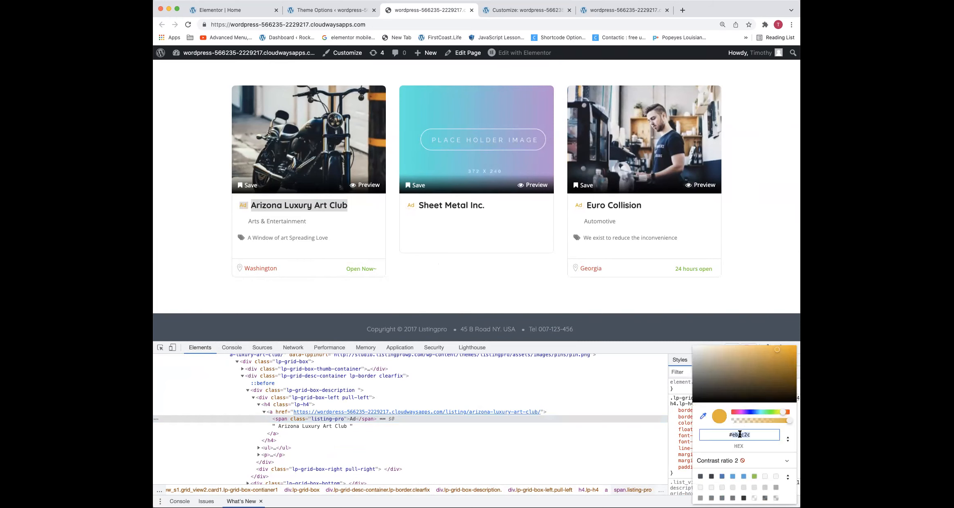
type("ddd")
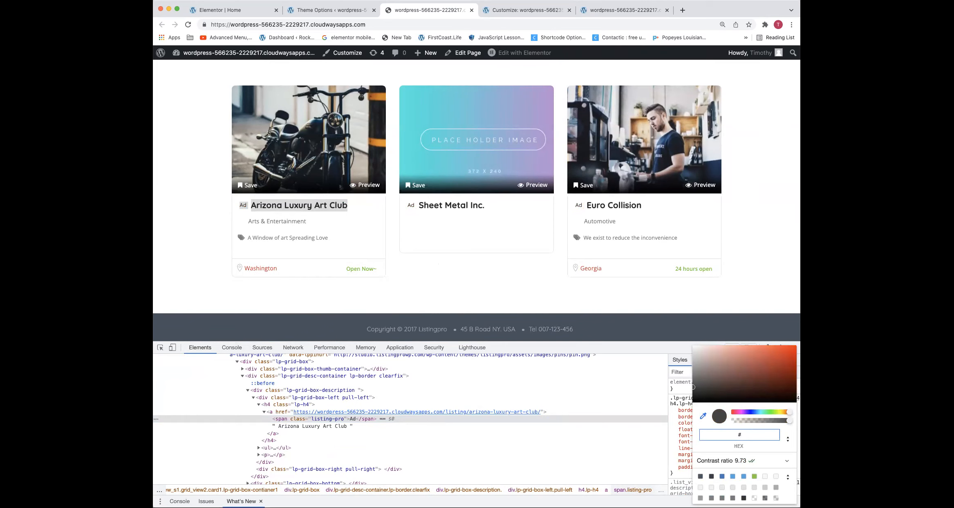
key("BackSpace")
type("3333")
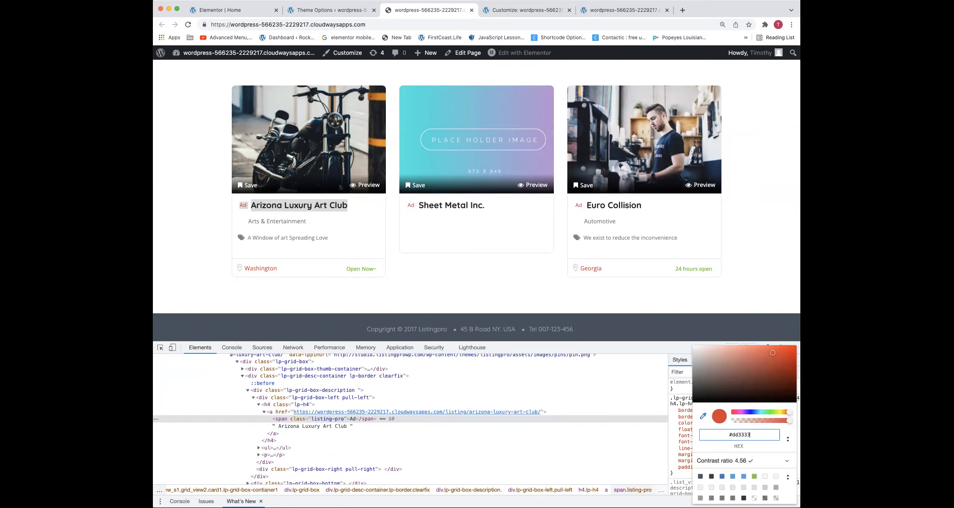
key("Return")
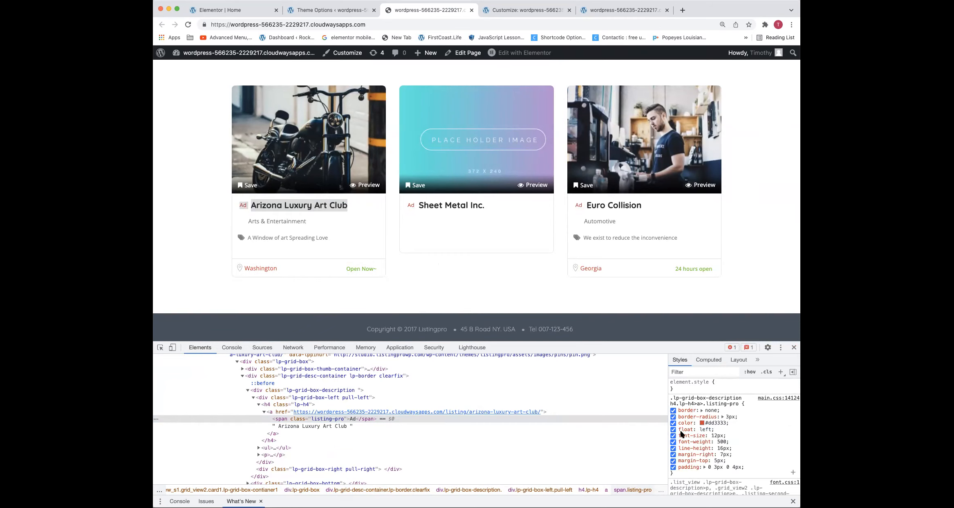
Copy the Ad badge's .listing-pro rule through its #dd3333 color line into Additional CSS below the existing rule and close it with a brace
left_click(707, 422)
left_click_drag(707, 423, 669, 400)
key("super+c")
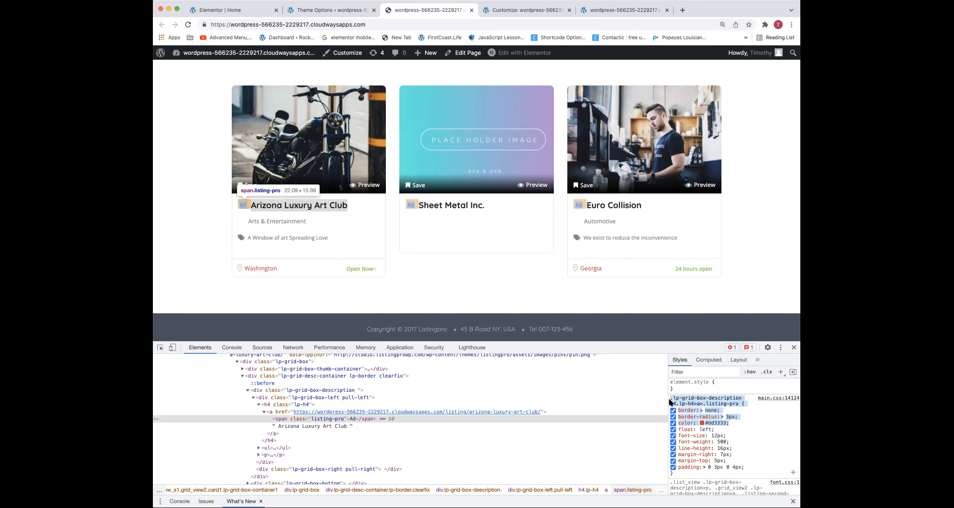
left_click(527, 10)
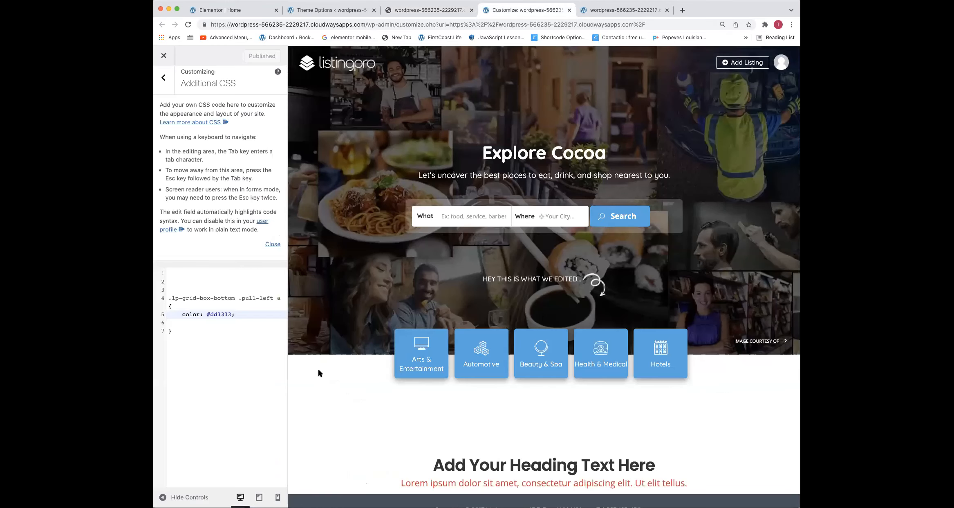
key("Return")
key("Return")
key("super+v")
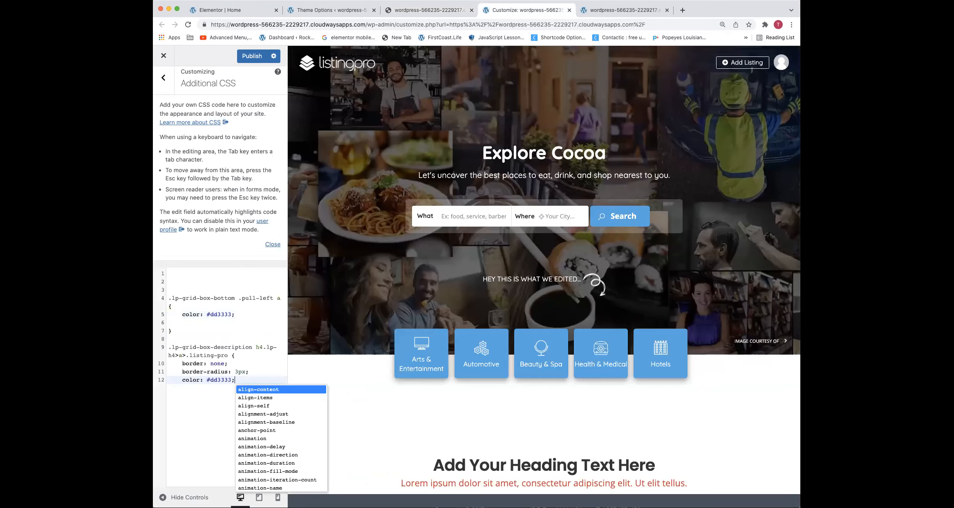
left_click(242, 378)
key("Return")
type("}")
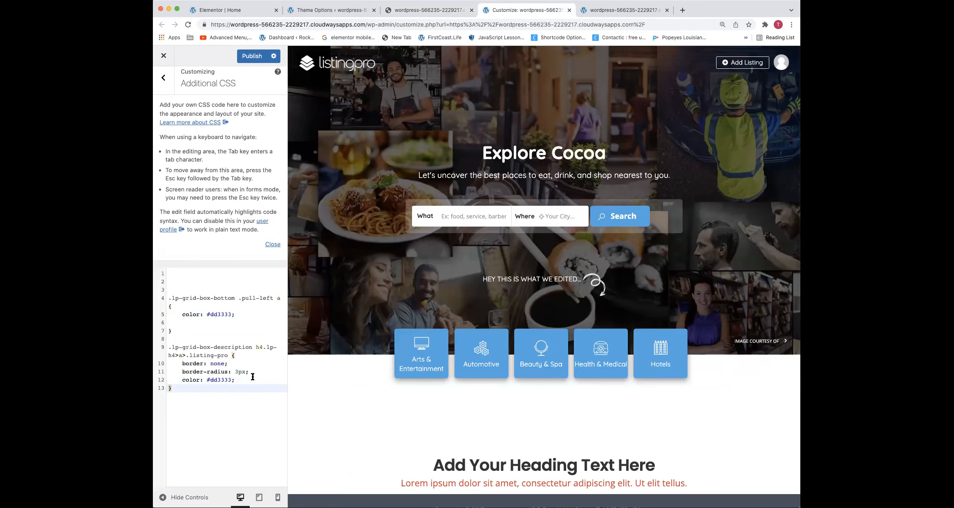
Delete the border-radius: 3px line from the .listing-pro rule and publish the Additional CSS
scroll(249, 371, "up", 1)
left_click_drag(249, 371, 169, 373)
scroll(168, 372, "up", 1)
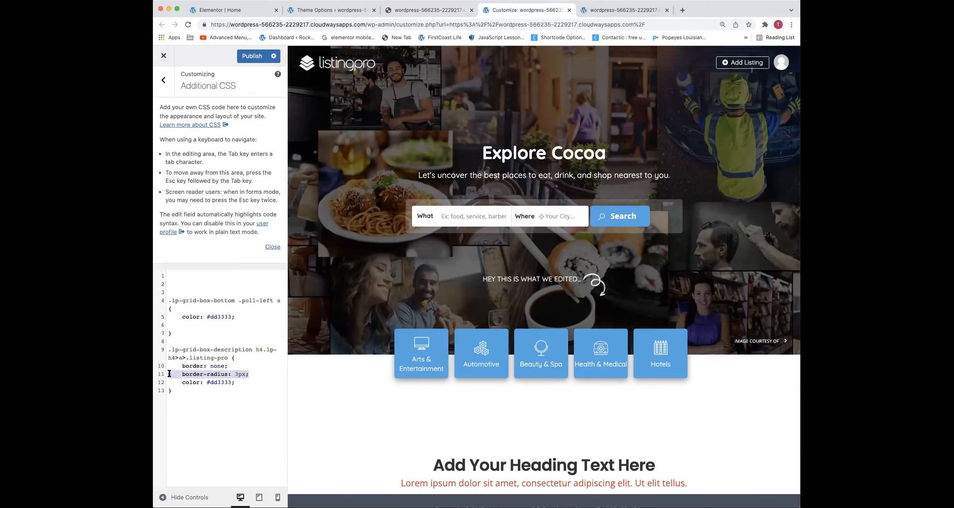
key("BackSpace")
key("BackSpace")
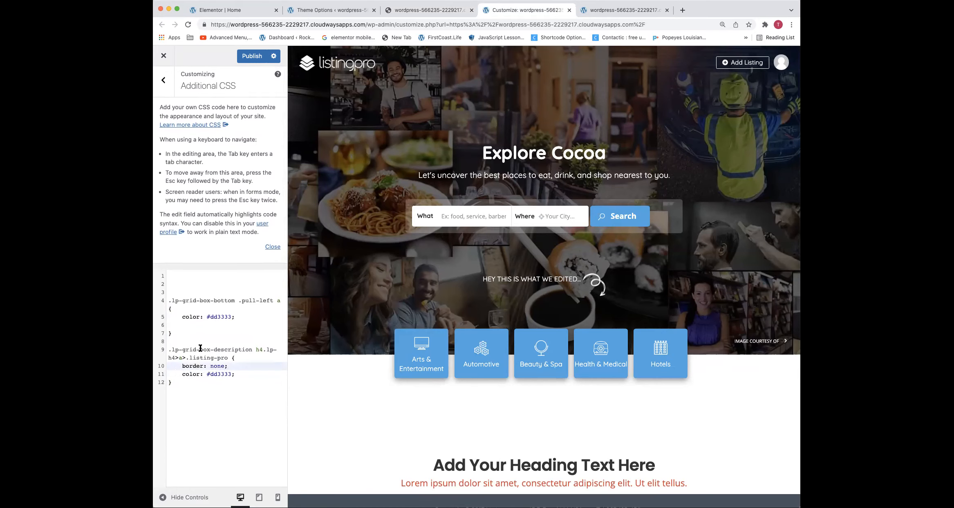
left_click(252, 56)
Reload the live homepage and check the Ad badges on the listing cards
left_click(450, 10)
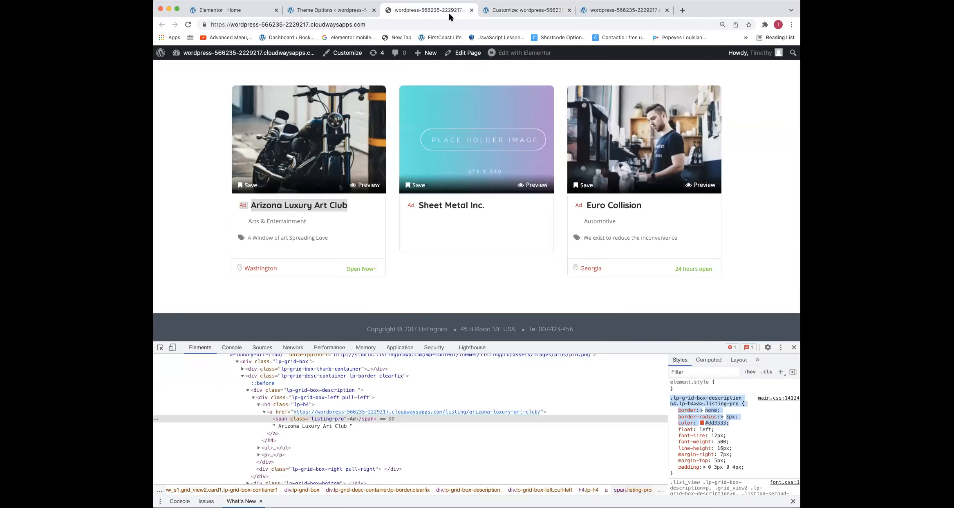
left_click(452, 24)
key("Return")
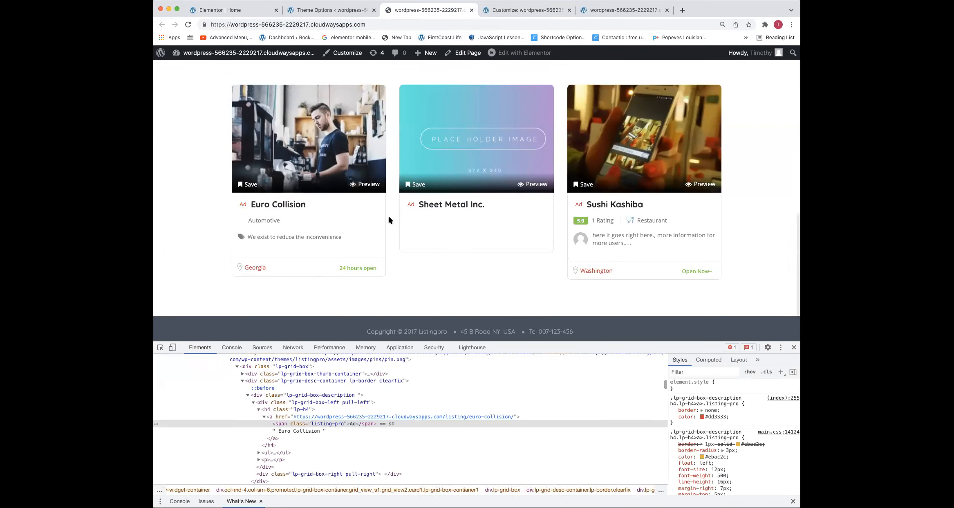
Inspect the Ad badge on the Sushi Kashiba card and set its font-weight to 700
right_click(581, 202)
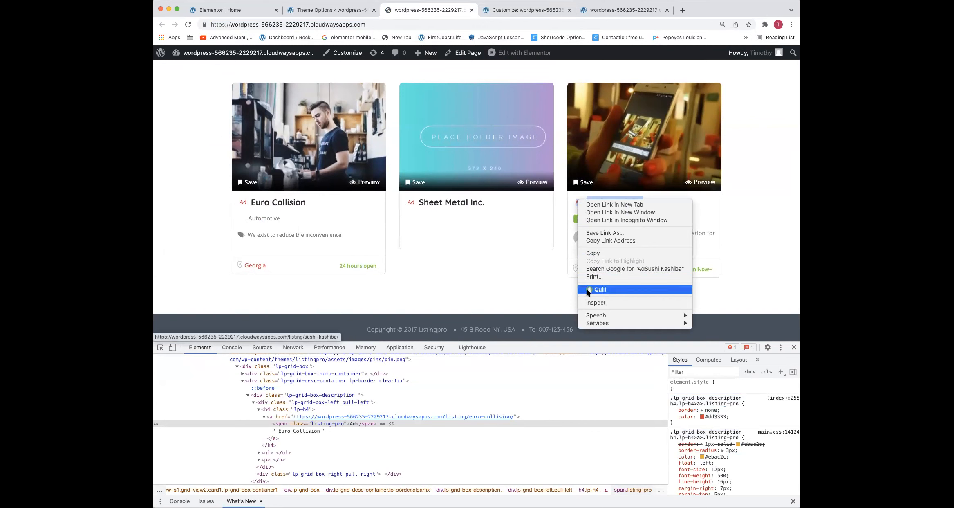
left_click(595, 303)
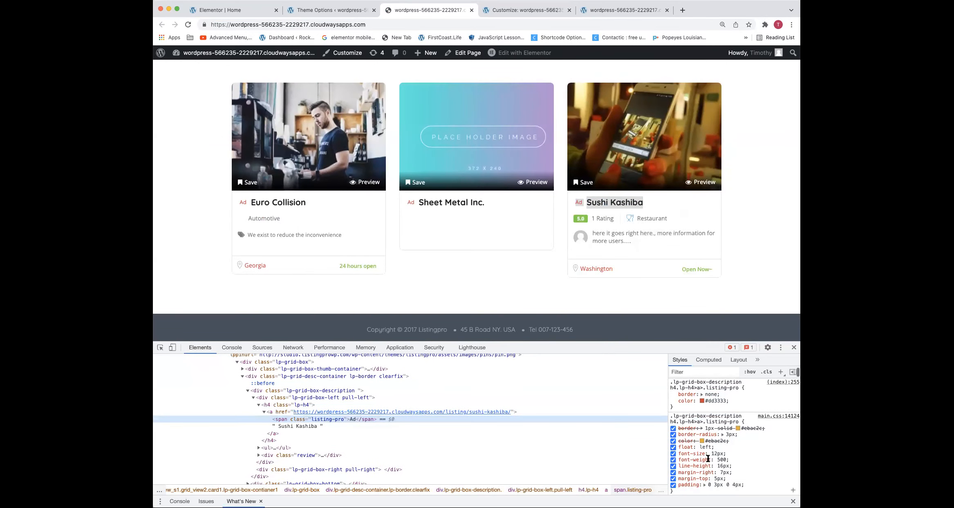
left_click(723, 459)
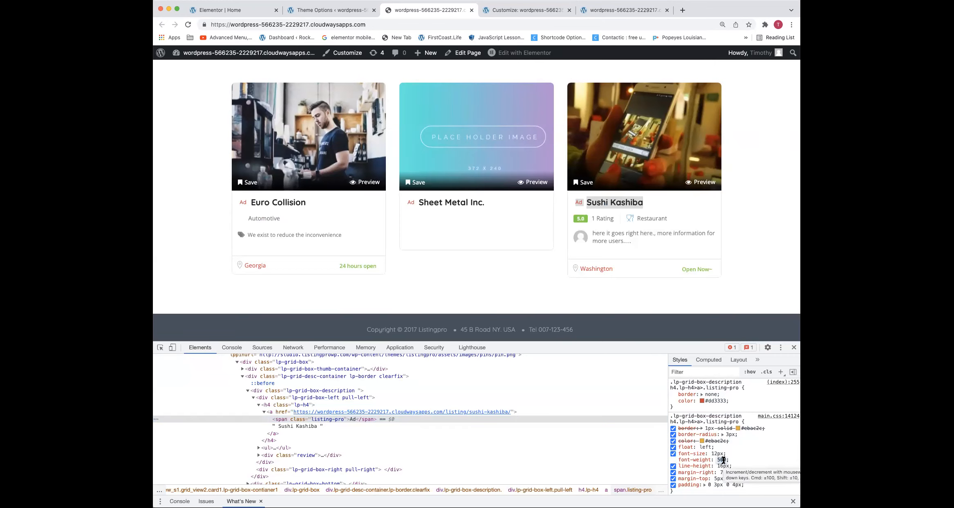
type("700")
scroll(409, 184, "up", 1)
scroll(754, 436, "down", 1)
Copy the theme's .listing-pro rule down to its font-weight: 700 line into Additional CSS as a separate rule and close it with a brace
left_click_drag(733, 443, 669, 403)
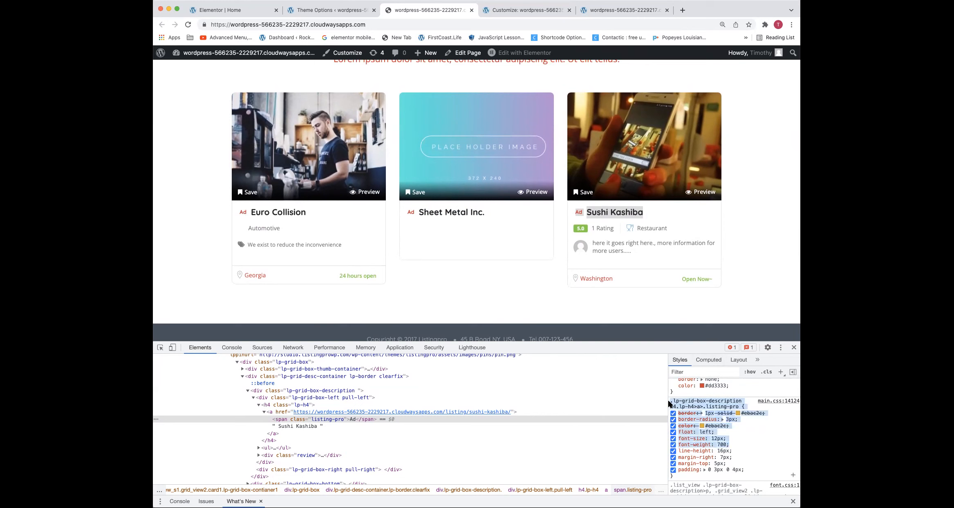
left_click(516, 11)
left_click(228, 388)
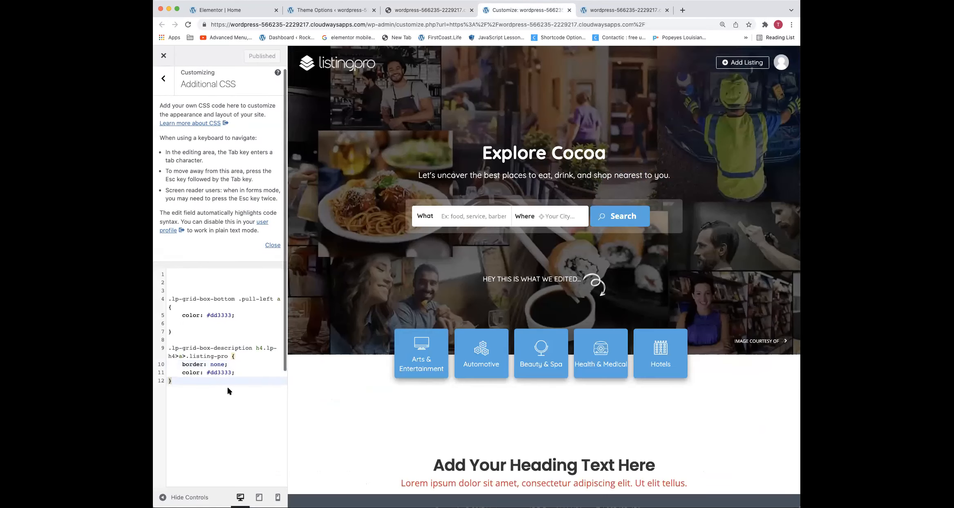
key("Return")
key("Return")
key("super+v")
key("Escape")
type("}")
key("Return")
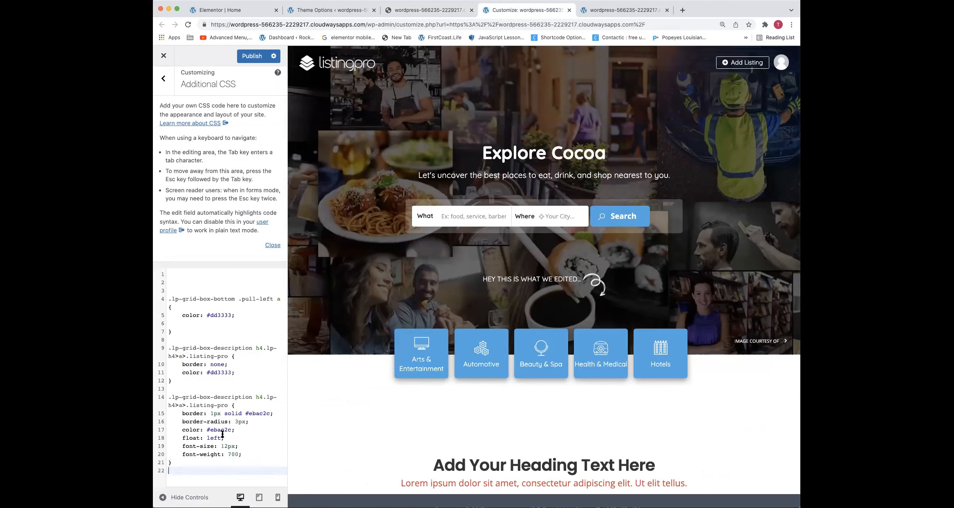
Copy the font-weight: 700 line into the first .listing-pro rule, on a new line below its #dd3333 color
left_click(242, 374)
key("Return")
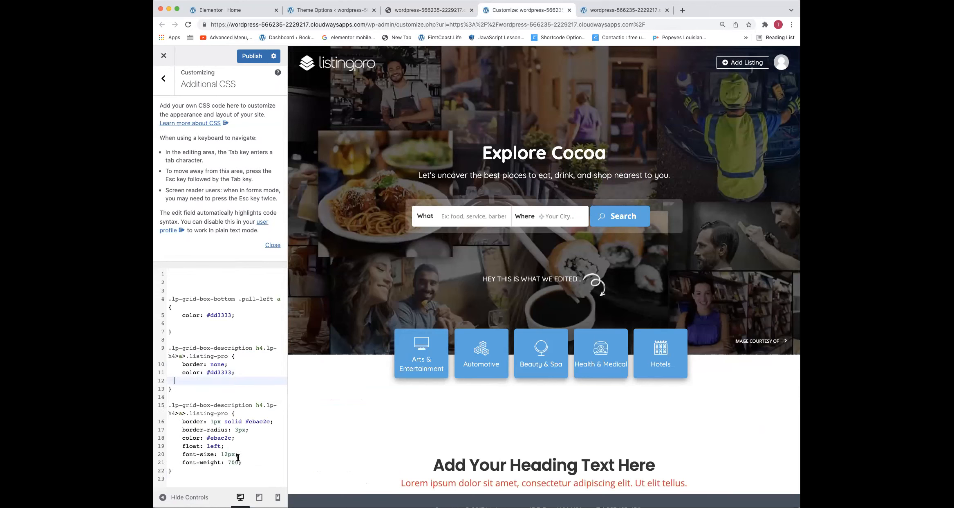
left_click_drag(243, 462, 179, 461)
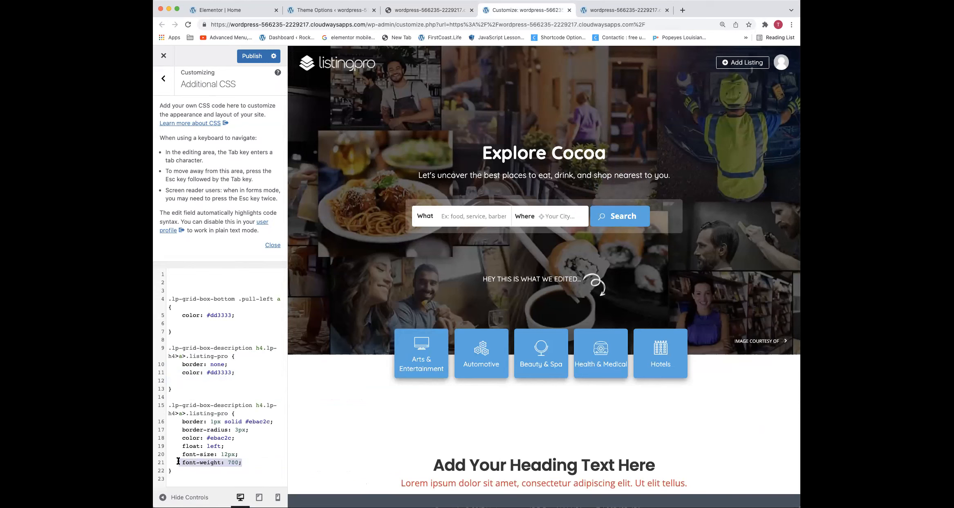
key("super+c")
left_click(187, 381)
key("super+v")
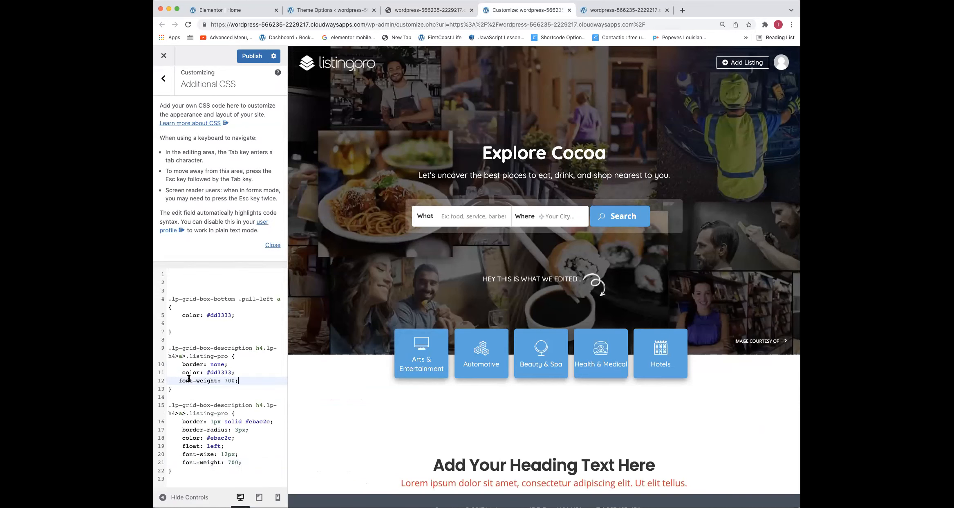
Delete the duplicate .listing-pro rule with the #ebac2c border and publish the Additional CSS
left_click_drag(171, 402, 190, 474)
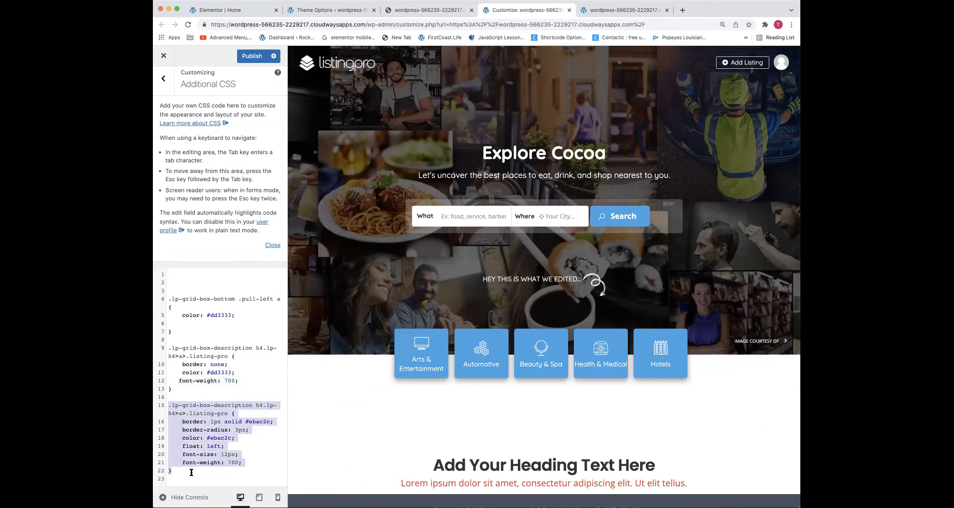
key("BackSpace")
left_click(248, 55)
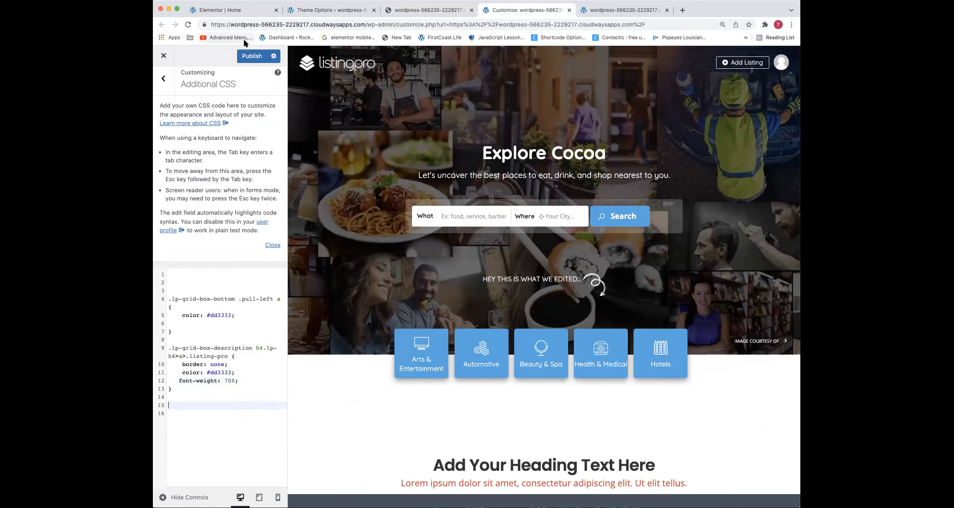
Close the developer tools on the live homepage and reload it to check the Ad badge styling
left_click(411, 12)
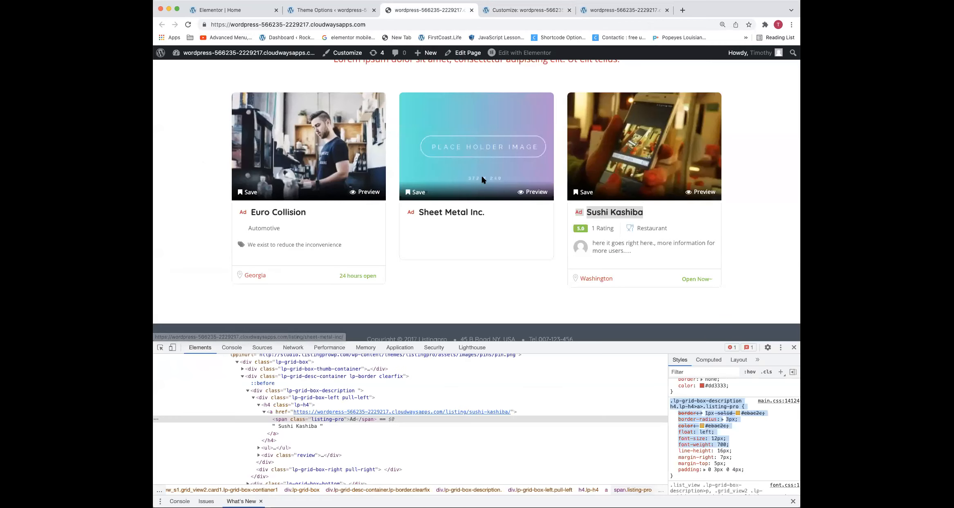
left_click(760, 450)
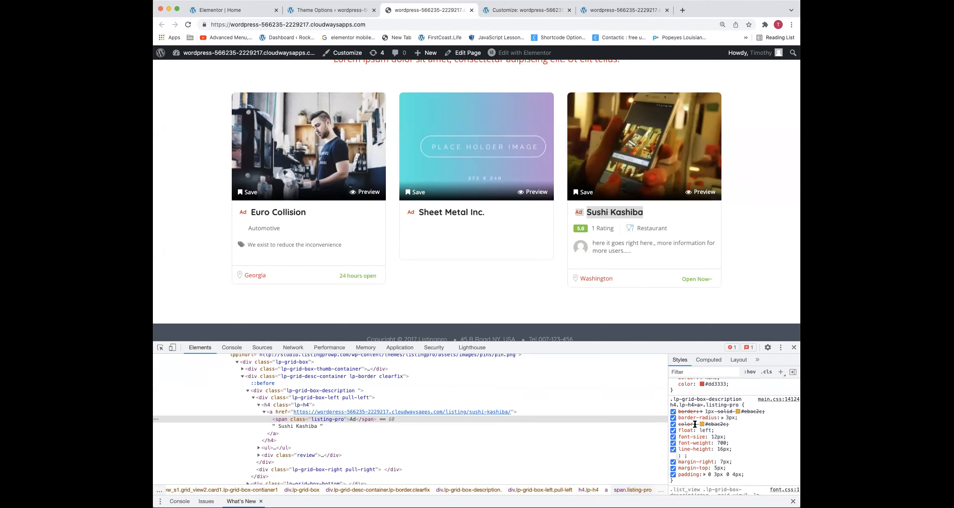
left_click(794, 347)
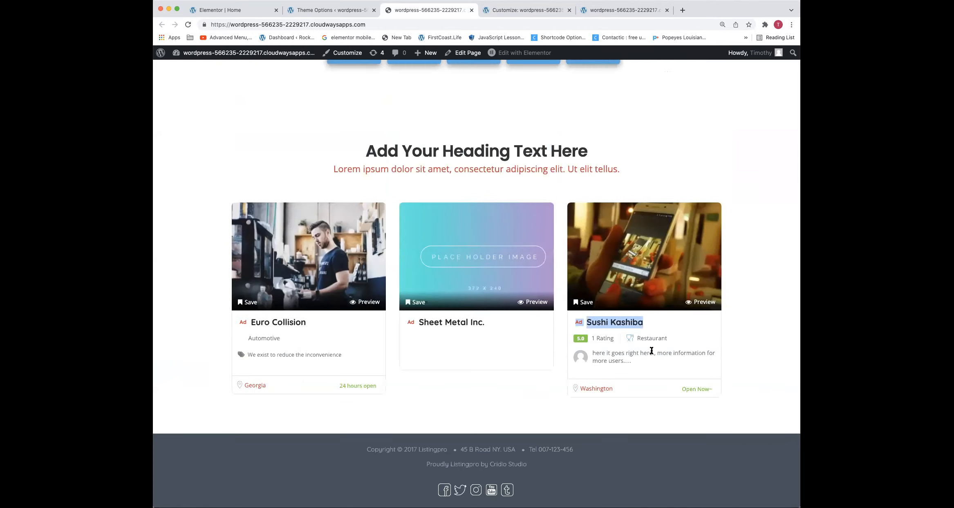
left_click(467, 395)
key("super+r")
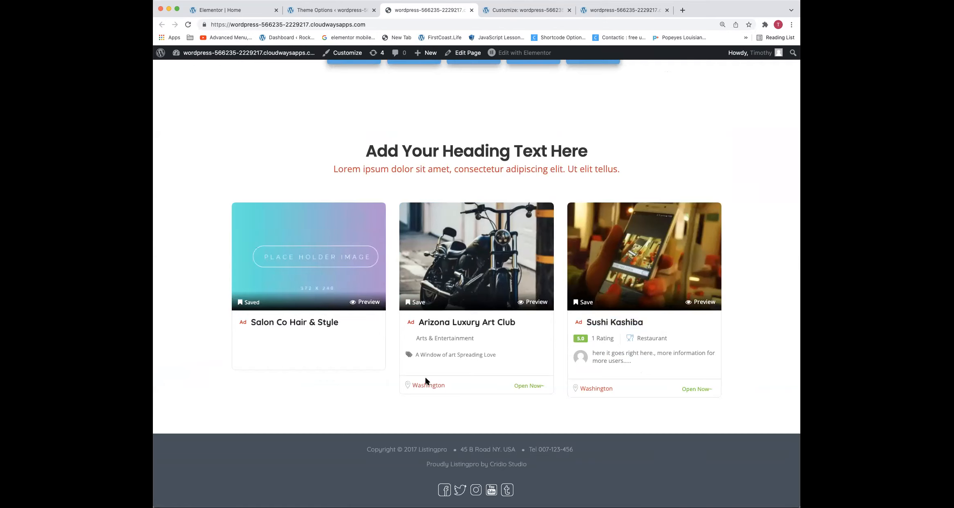
Inspect the location marker icon on the Arizona Luxury Art Club card and select its parent span.cat-icon element
right_click(404, 383)
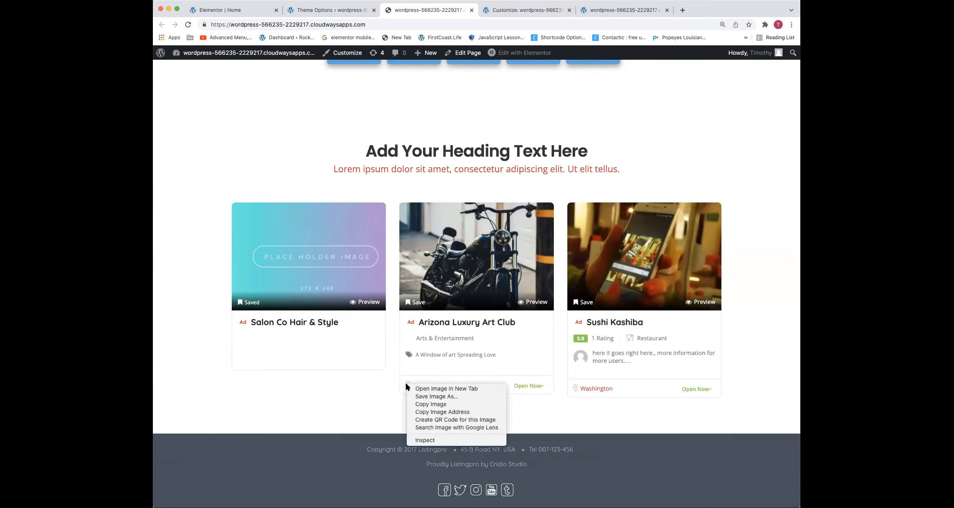
left_click(413, 438)
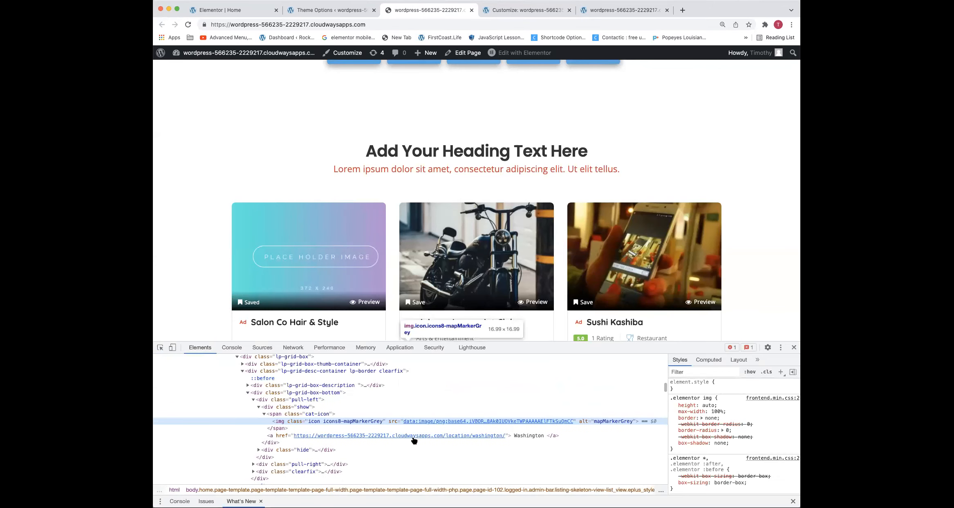
scroll(425, 241, "down", 4)
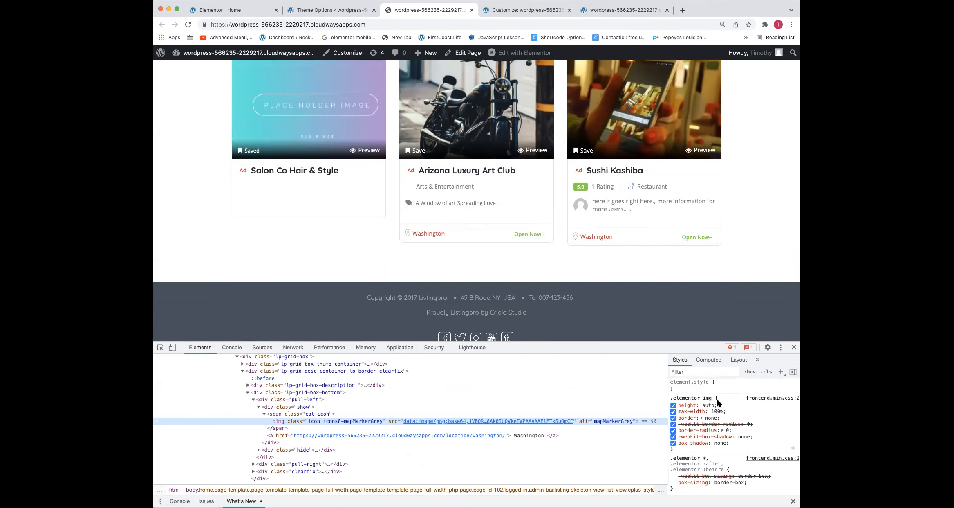
scroll(717, 400, "down", 1)
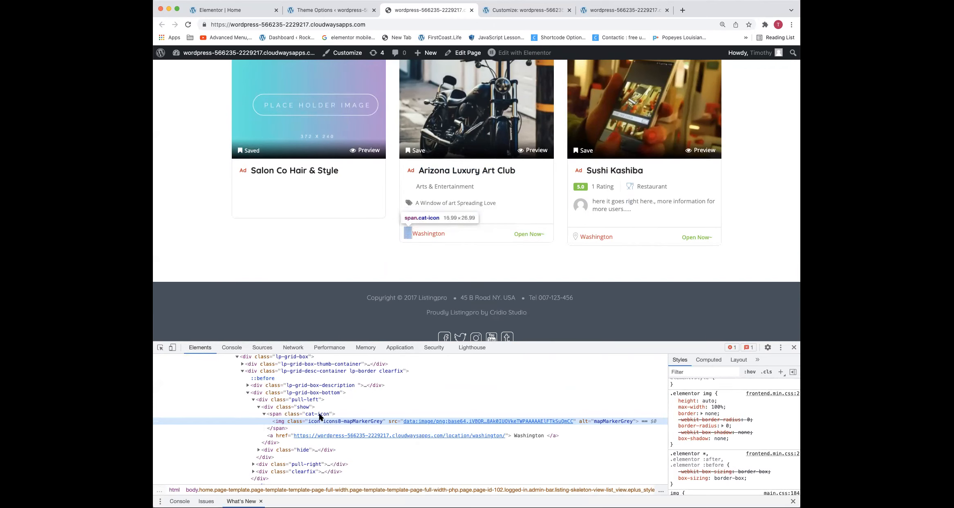
scroll(319, 416, "up", 1)
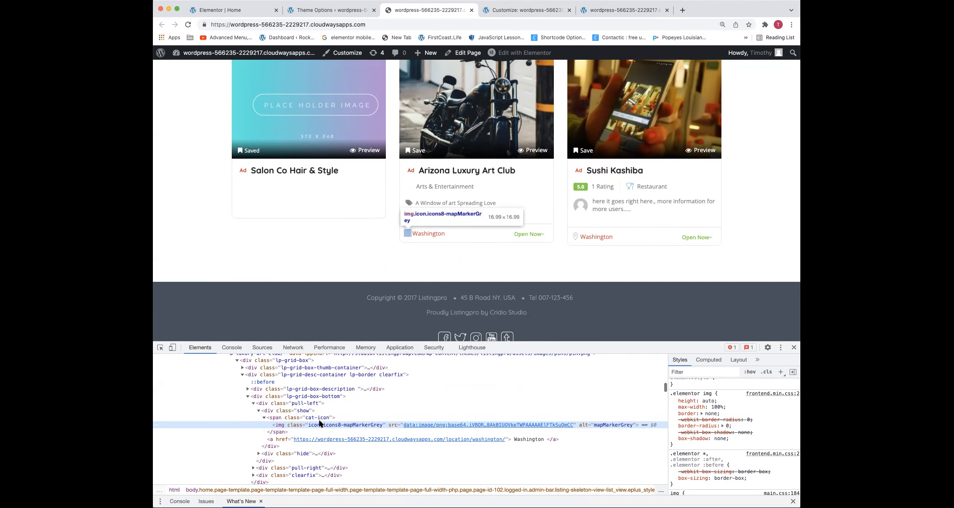
left_click(320, 417)
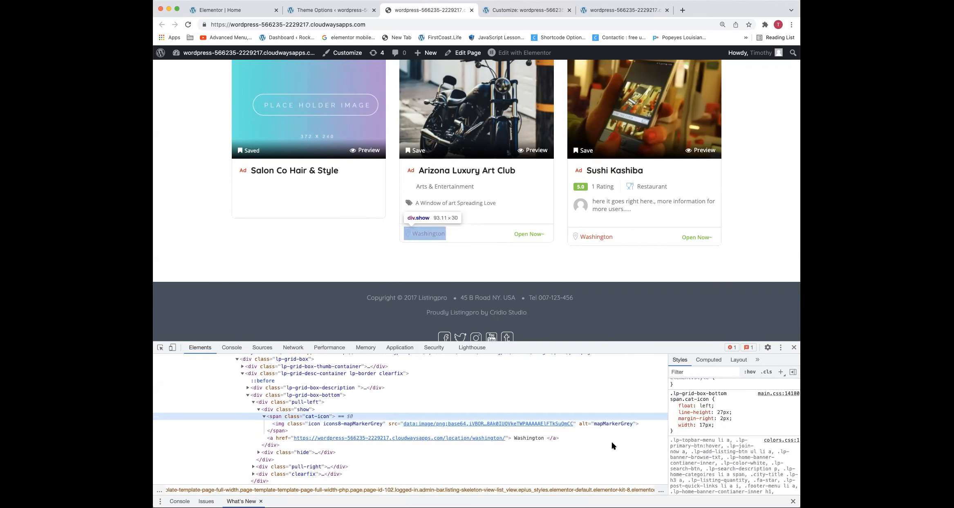
Add display: none to the .lp-grid-box-bottom span.cat-icon rule to hide the location markers
left_click(722, 399)
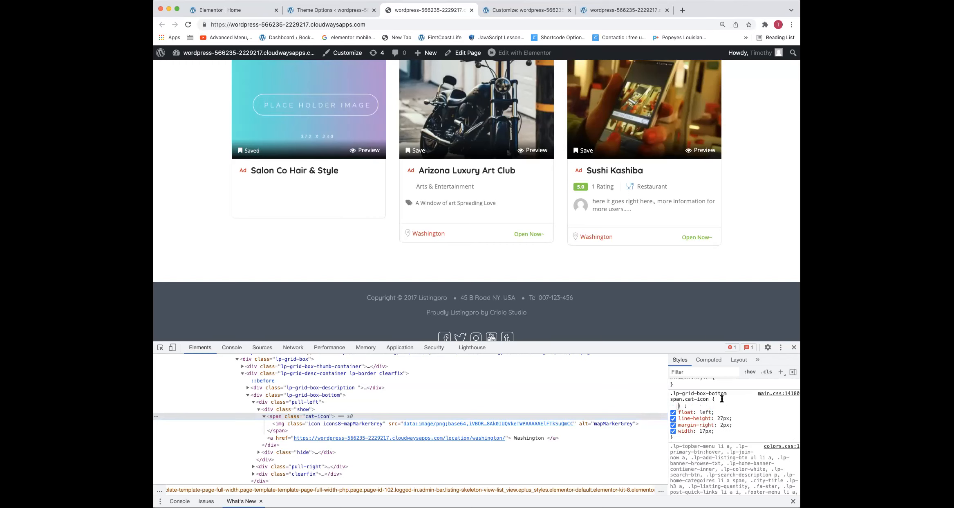
type("l")
key("BackSpace")
type("display")
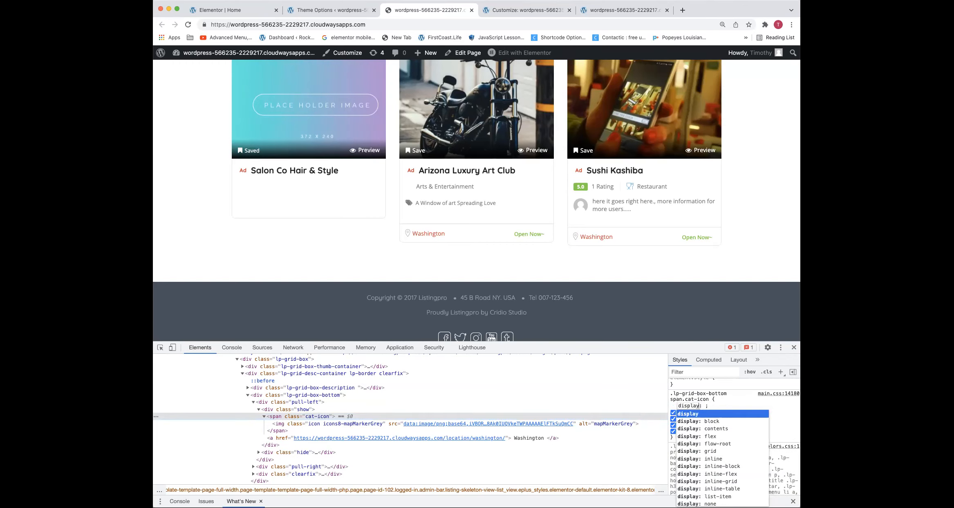
key("Tab")
type("none")
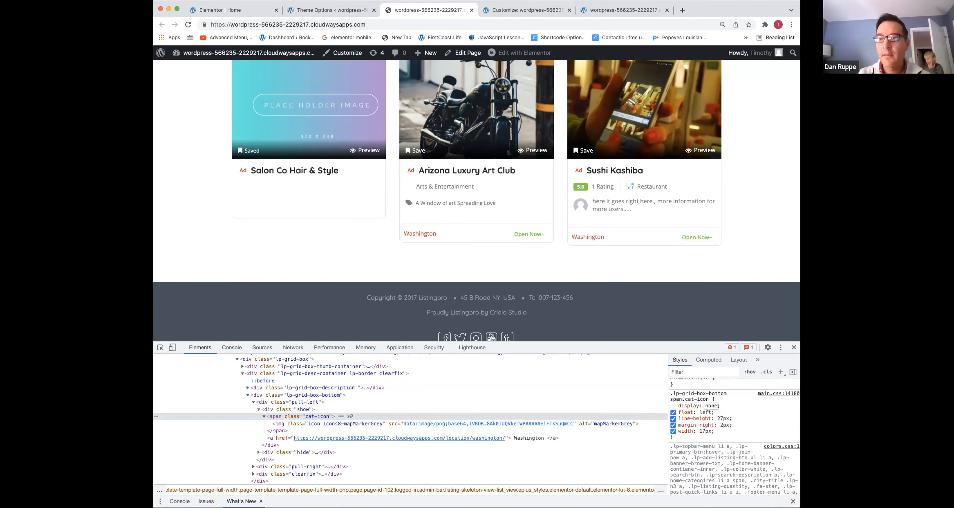
scroll(535, 307, "up", 1)
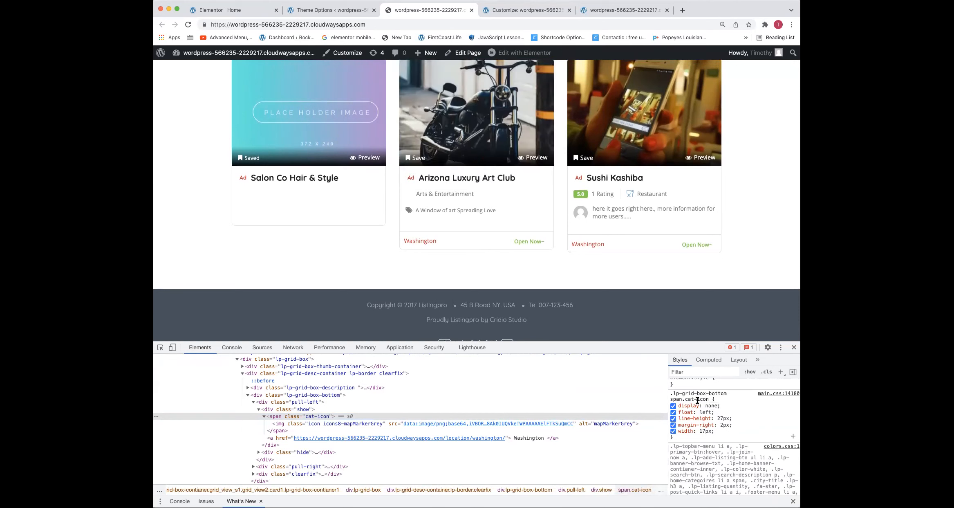
Copy the .lp-grid-box-bottom span.cat-icon rule with display: none into the Customizer's Additional CSS, close it with a brace and publish
left_click_drag(722, 403, 669, 394)
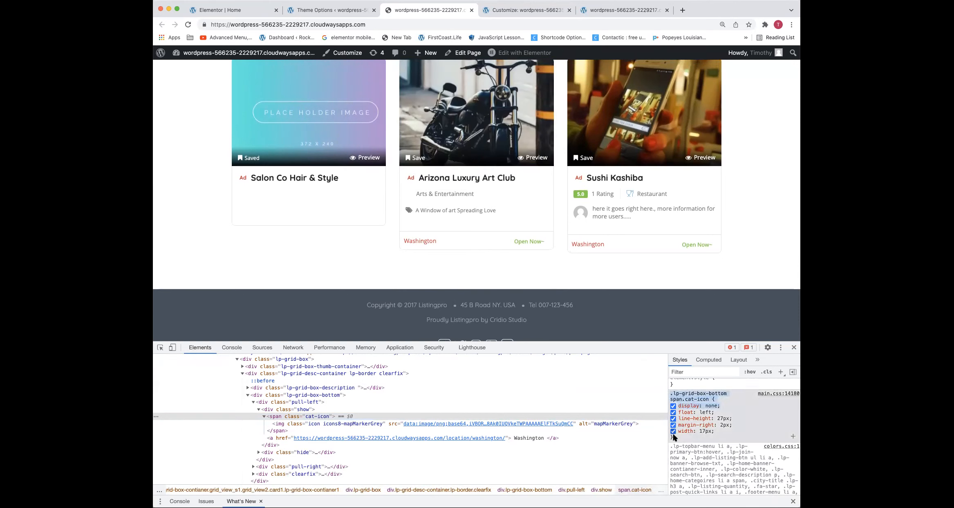
left_click(509, 12)
key("super+v")
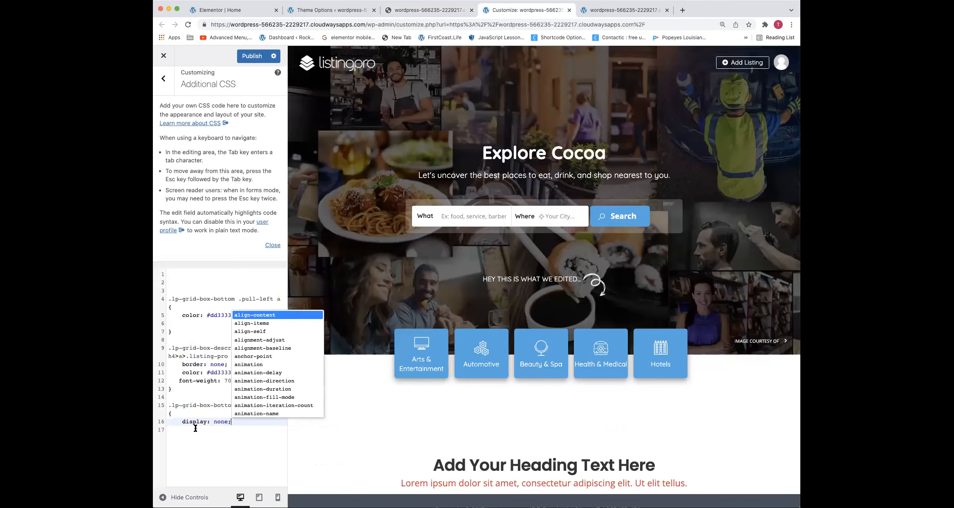
type("}")
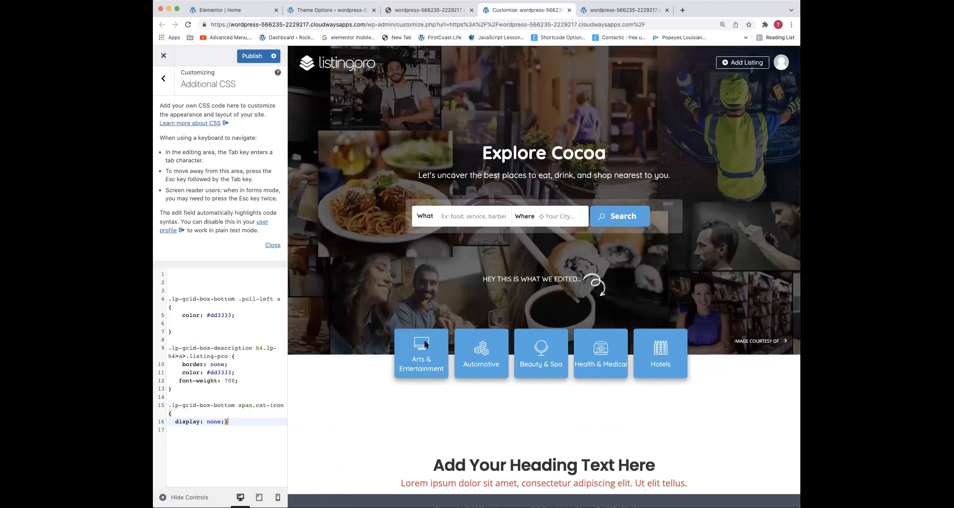
scroll(423, 294, "down", 2)
scroll(423, 295, "up", 2)
left_click(257, 56)
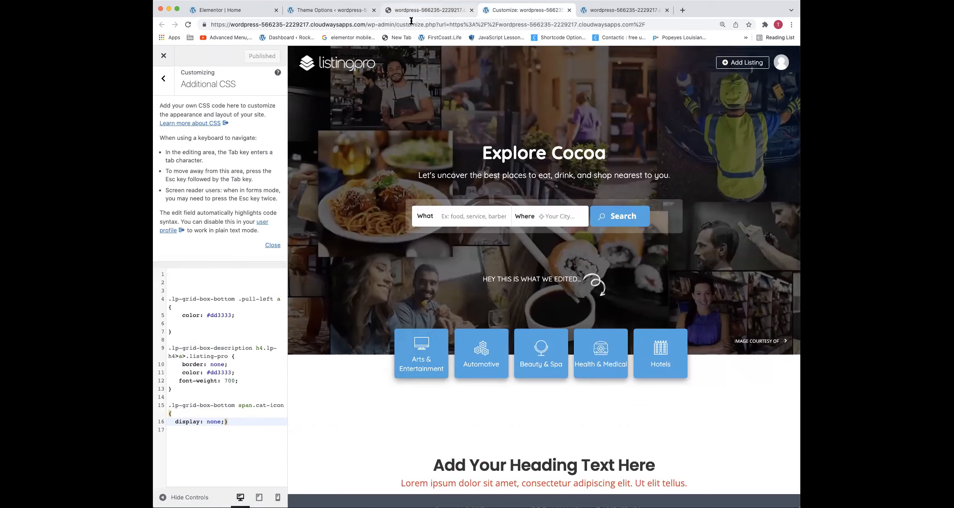
Reload the live homepage and check the location markers and card bottoms in the listing grid
left_click(413, 12)
left_click(409, 24)
key("Return")
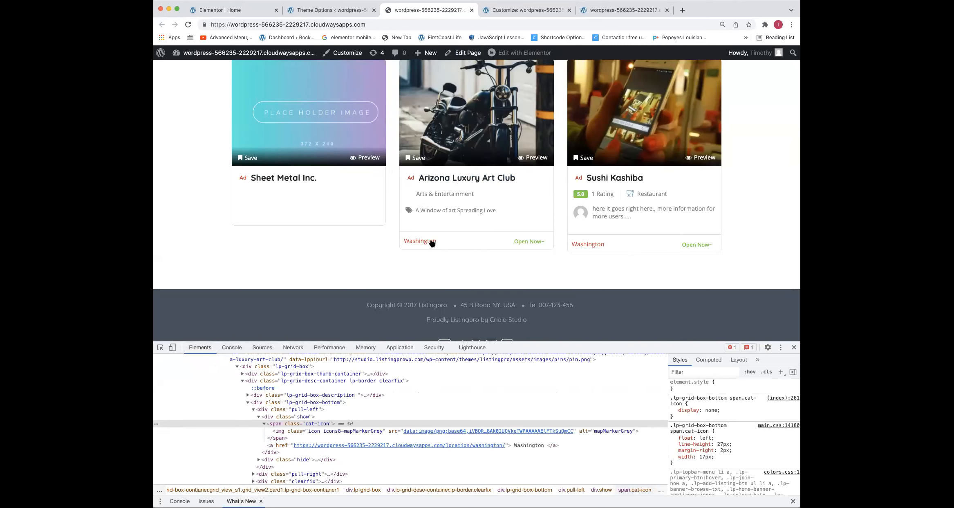
scroll(430, 236, "down", 1)
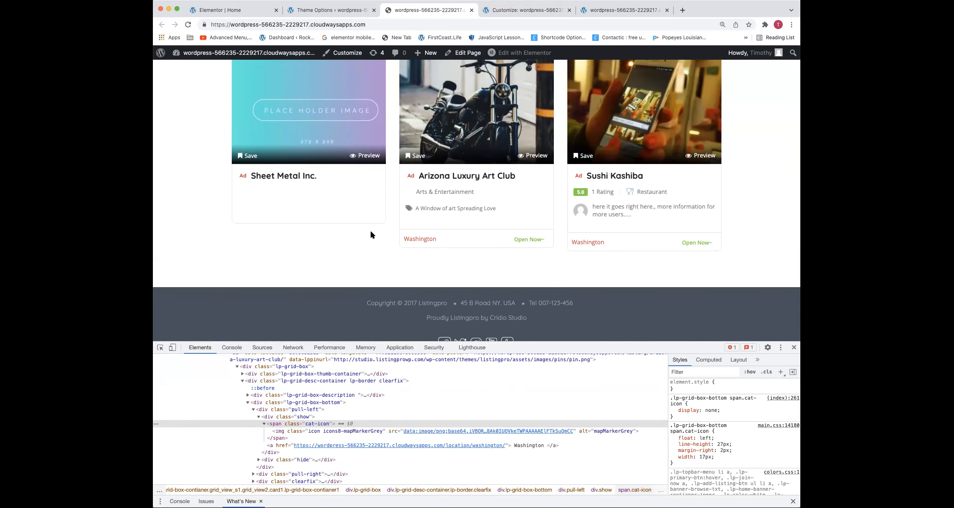
scroll(371, 235, "up", 5)
left_click_drag(423, 222, 531, 243)
left_click(526, 254)
scroll(499, 261, "down", 3)
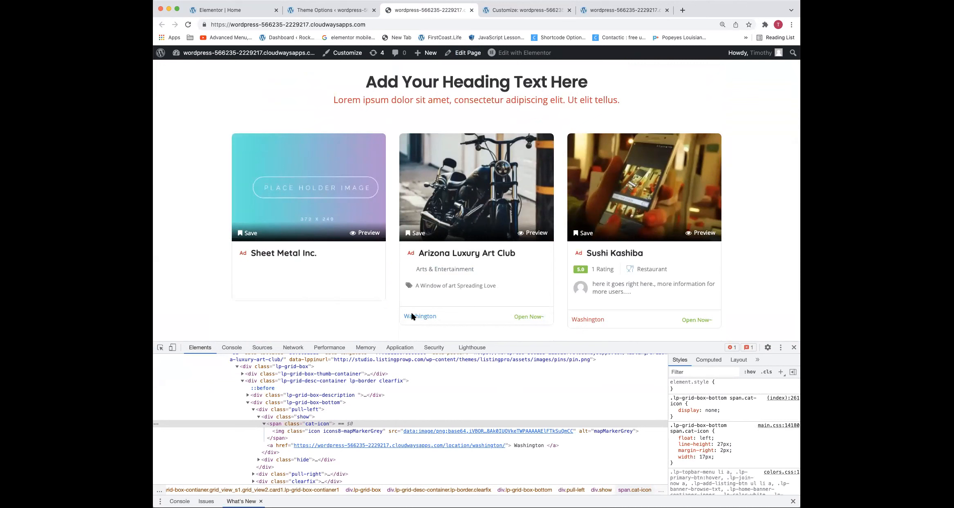
Inspect the lower part of the Sheet Metal Inc. card and select its parent div.lp-grid-desc-container element
right_click(320, 302)
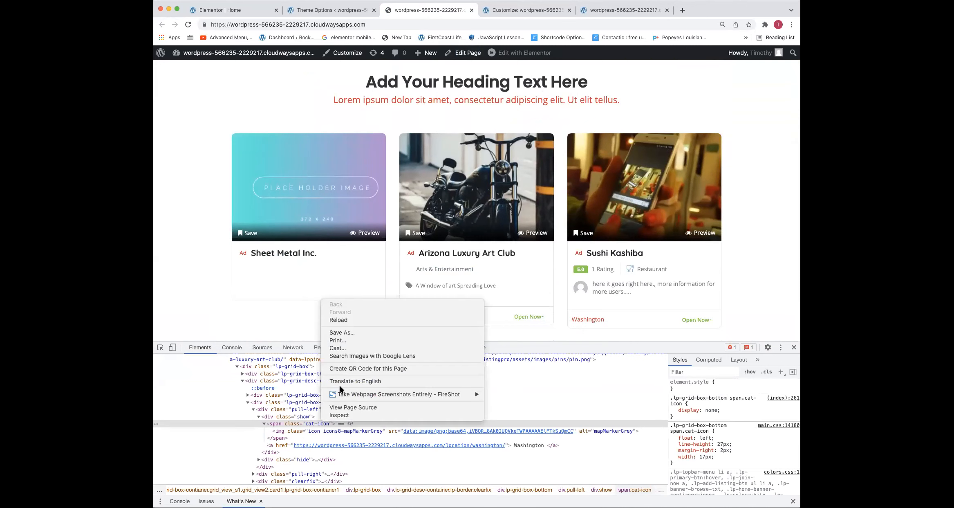
left_click(330, 415)
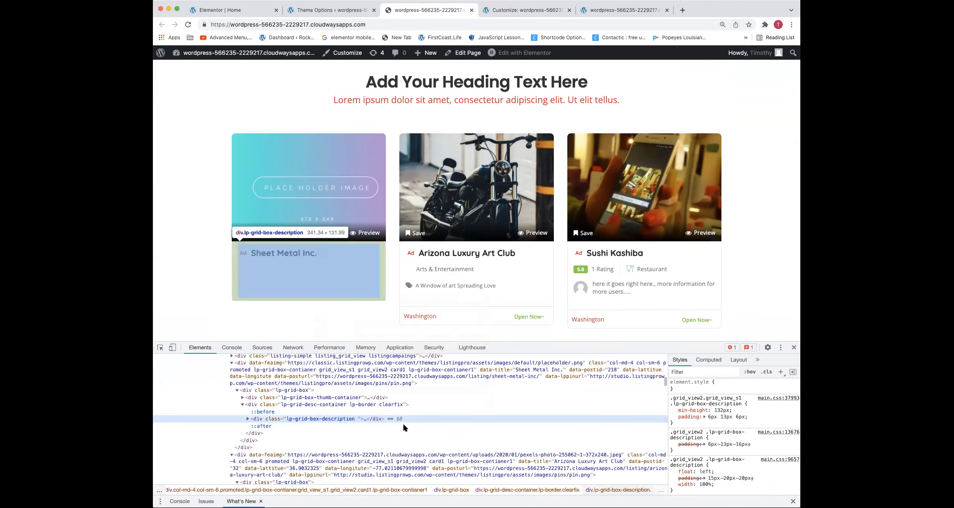
scroll(750, 435, "down", 2)
scroll(750, 435, "down", 2)
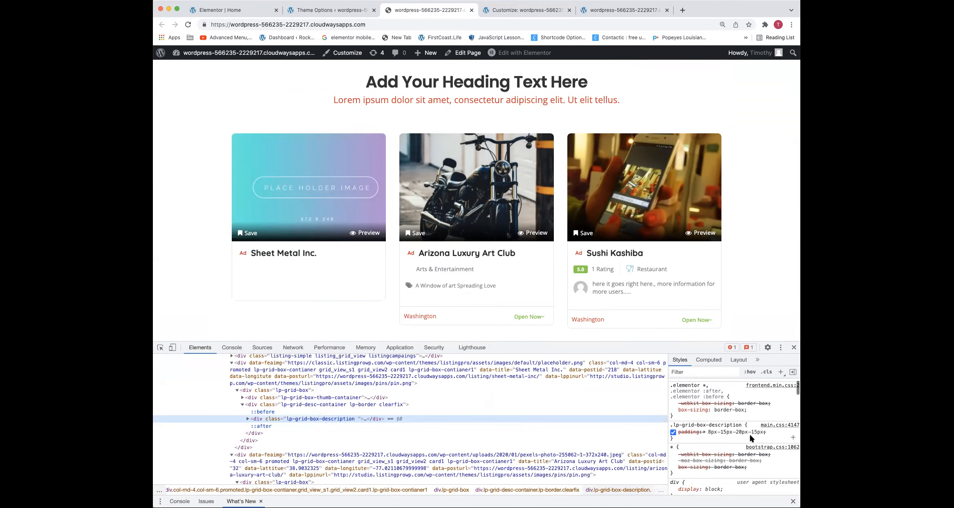
left_click(271, 404)
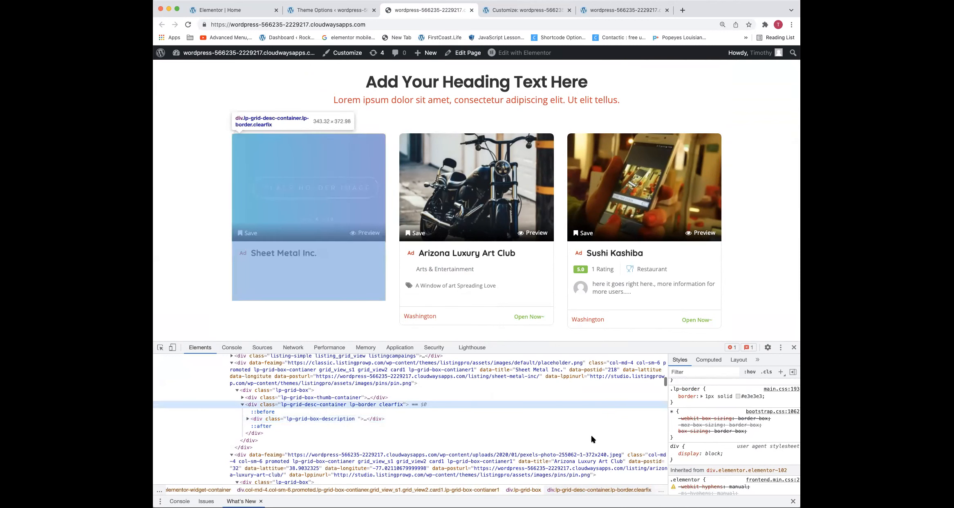
Set the border width in the .lp-border rule to 0px
left_click(742, 397)
key("Down")
left_click(734, 395)
key("Down")
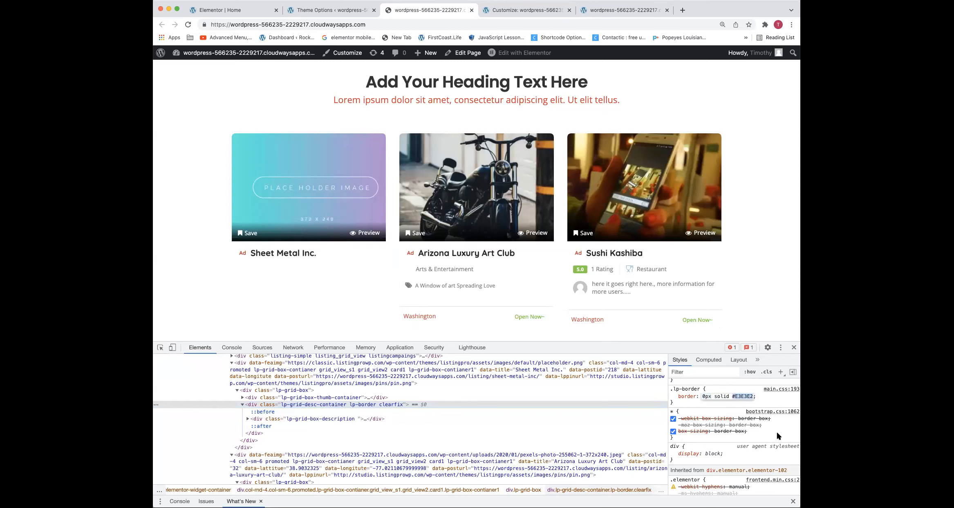
left_click(779, 397)
scroll(739, 403, "up", 1)
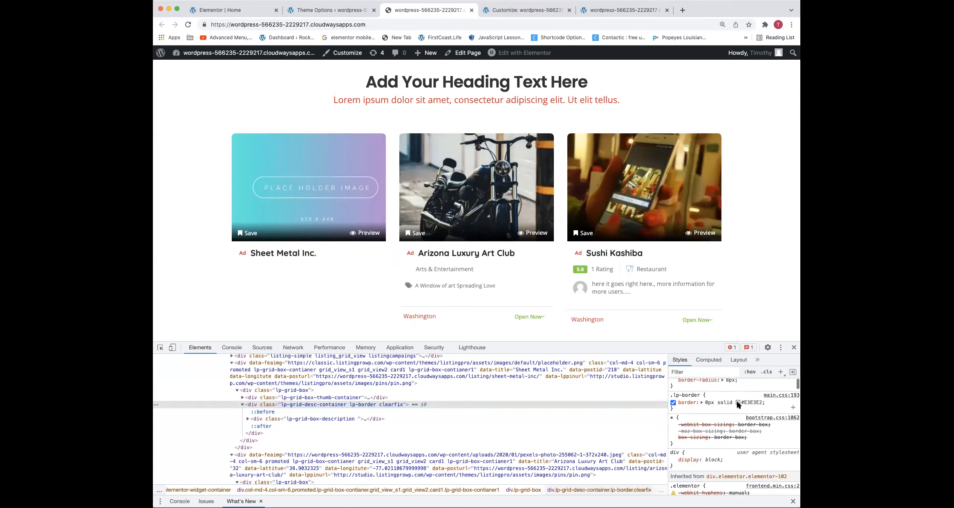
Set the .lp-border rule's border color to #dd3333 by sampling the red Washington text on the Sushi Kashiba card
scroll(738, 403, "down", 1)
left_click(738, 400)
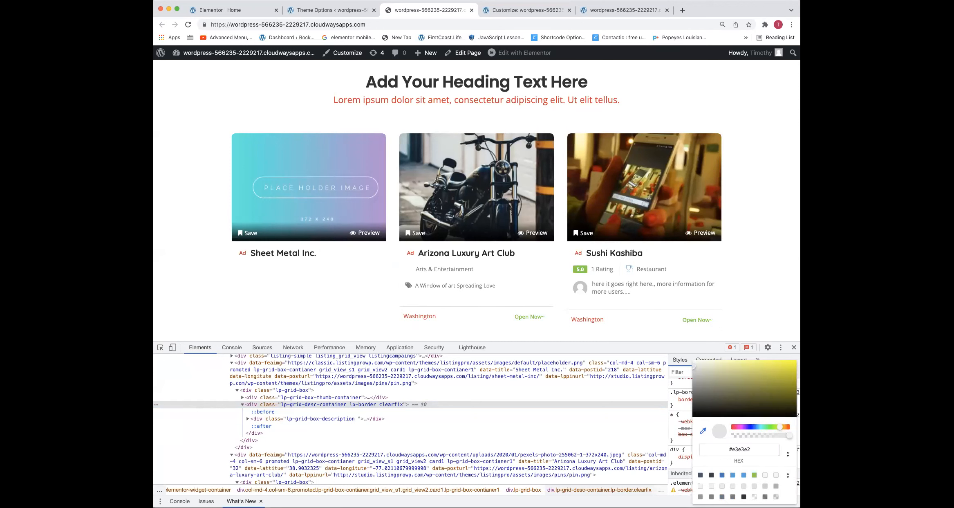
left_click(588, 320)
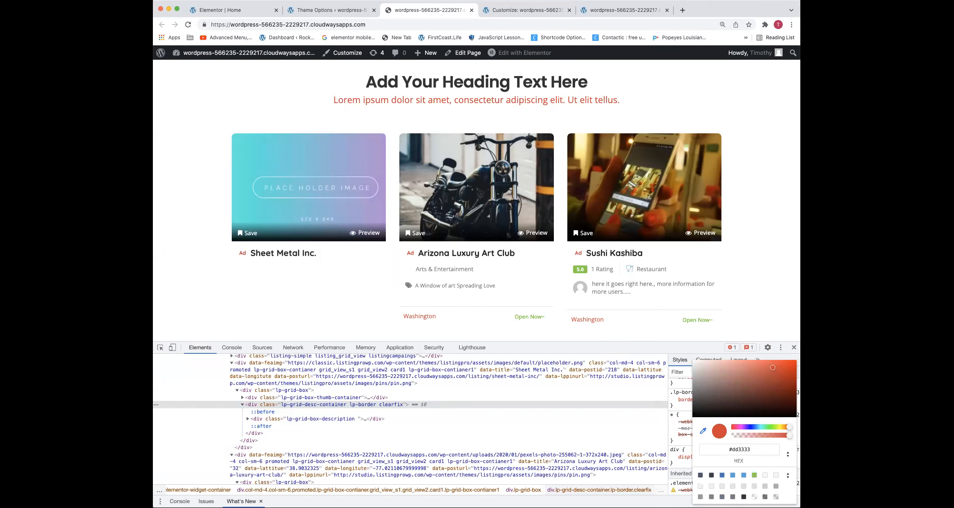
key("Return")
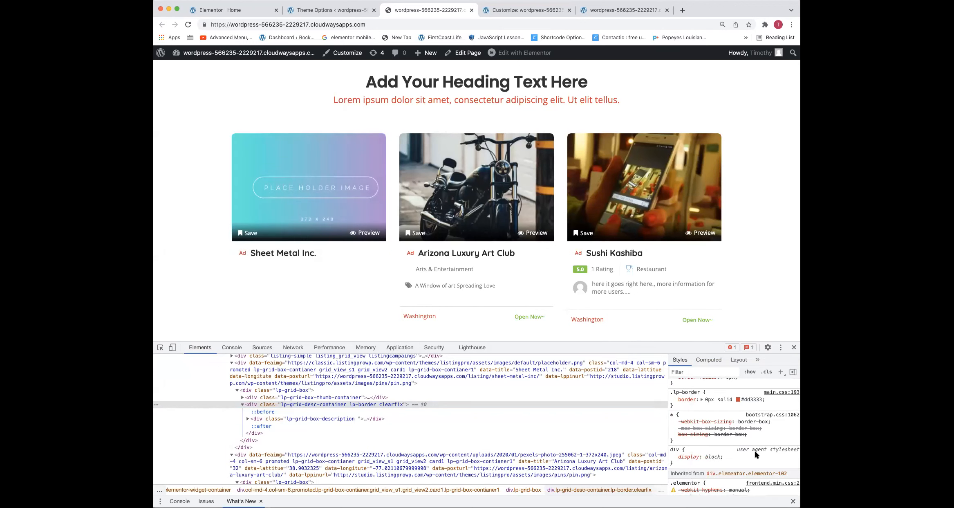
Examine the style rules of the Sheet Metal Inc. card's div.lp-grid-desc-container and div.lp-grid-box-thumb-container elements
scroll(732, 437, "up", 5)
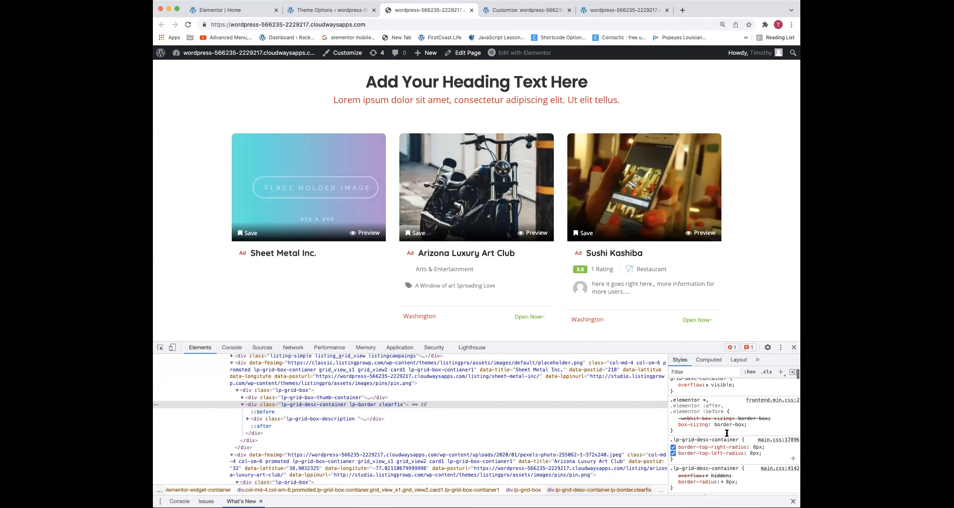
scroll(727, 433, "up", 2)
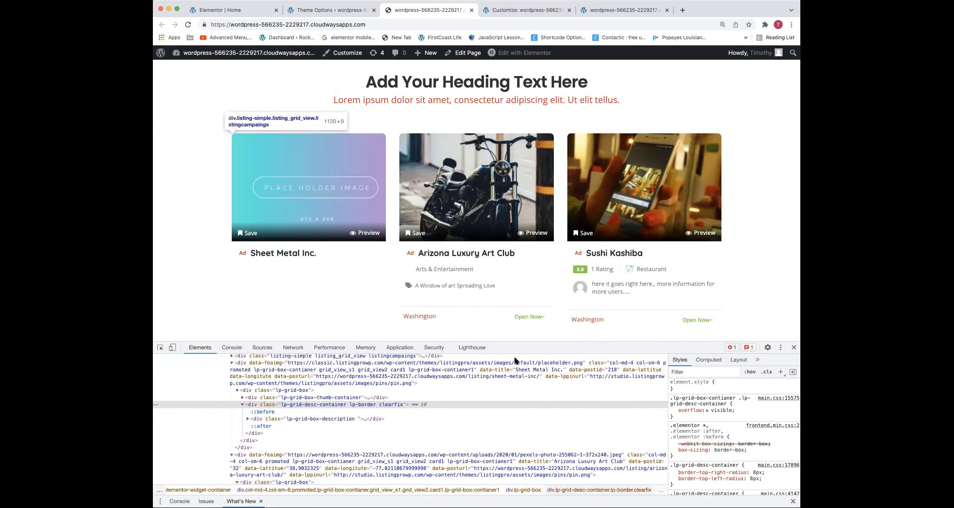
left_click(349, 398)
scroll(700, 424, "up", 2)
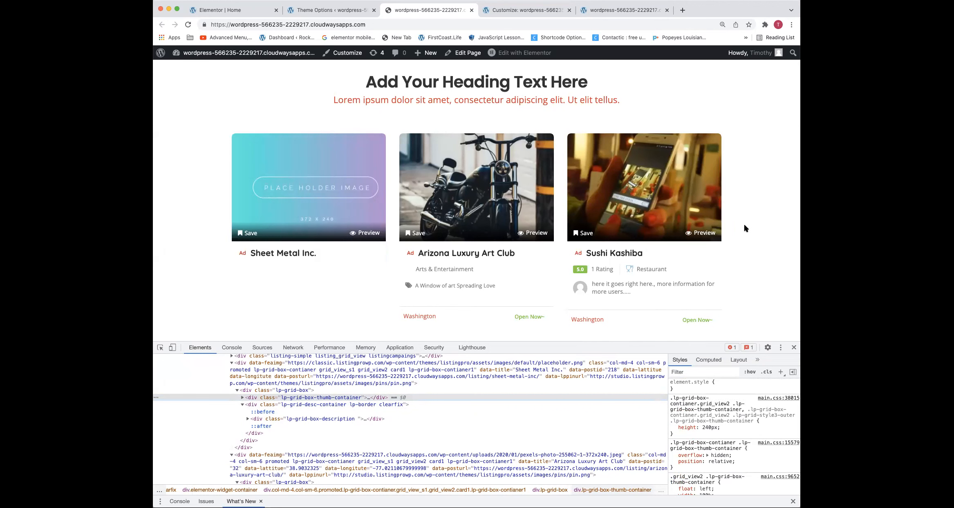
scroll(645, 294, "down", 1)
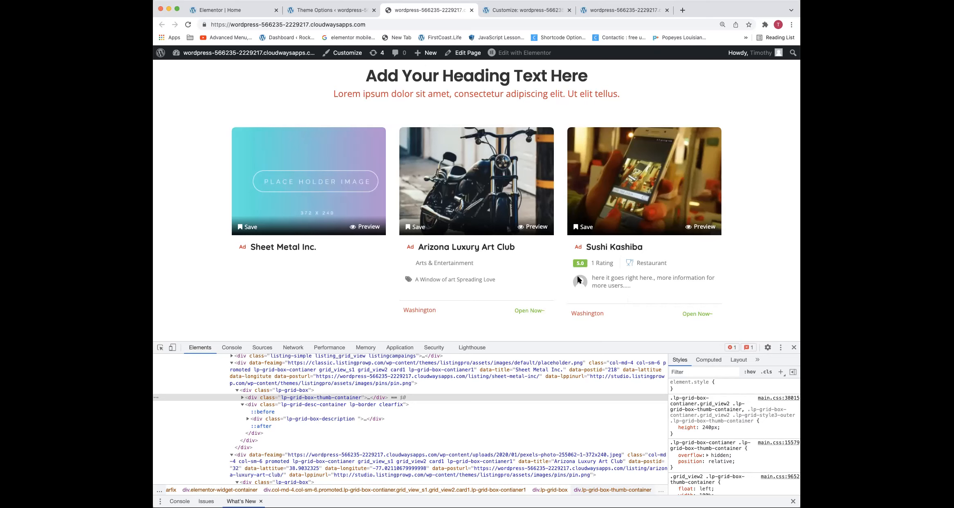
Inspect the rating on the Sushi Kashiba card and add display: none to the .grid_view2 span.rate rule to hide the score badge
right_click(605, 262)
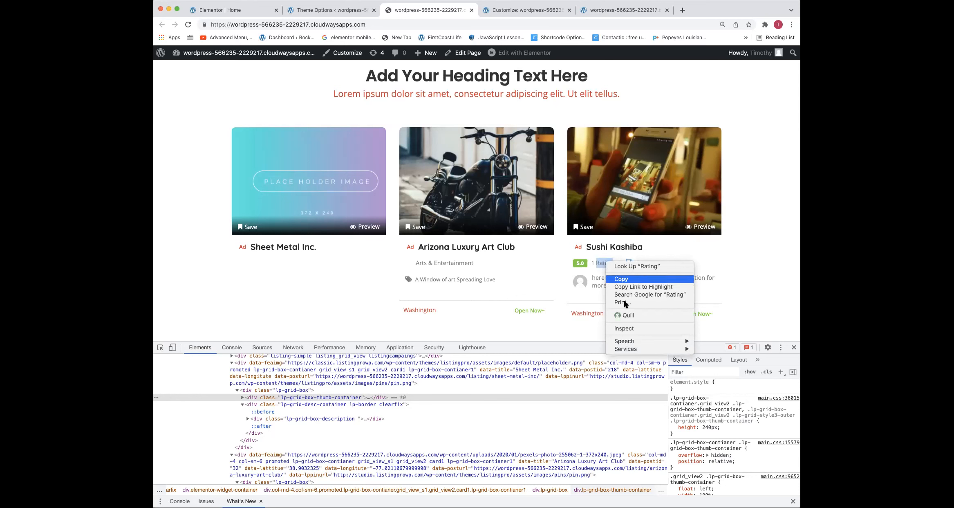
left_click(626, 328)
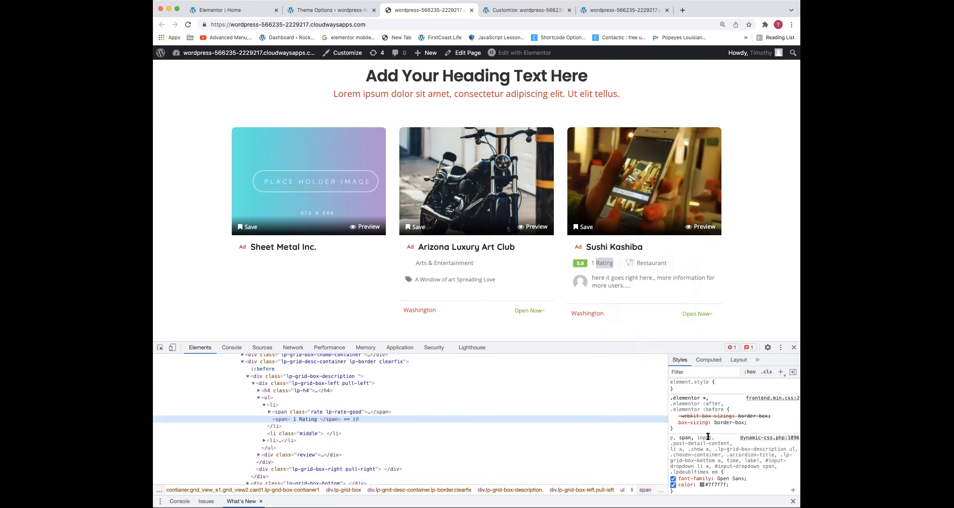
left_click(312, 411)
left_click(744, 403)
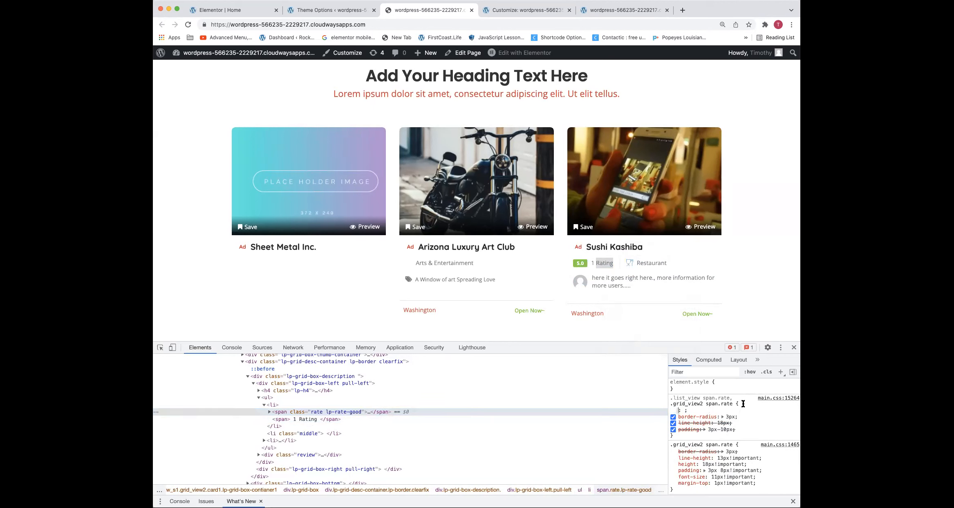
type("display: none;")
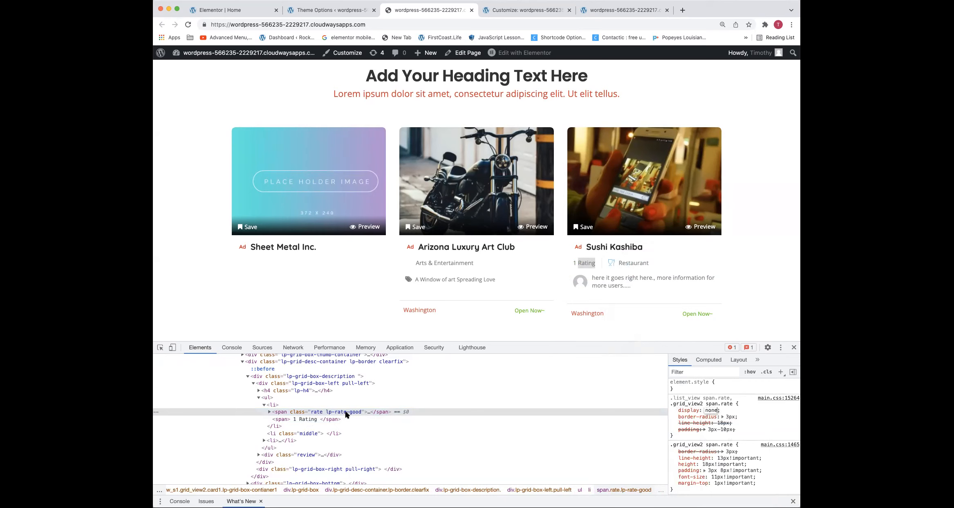
left_click(319, 387)
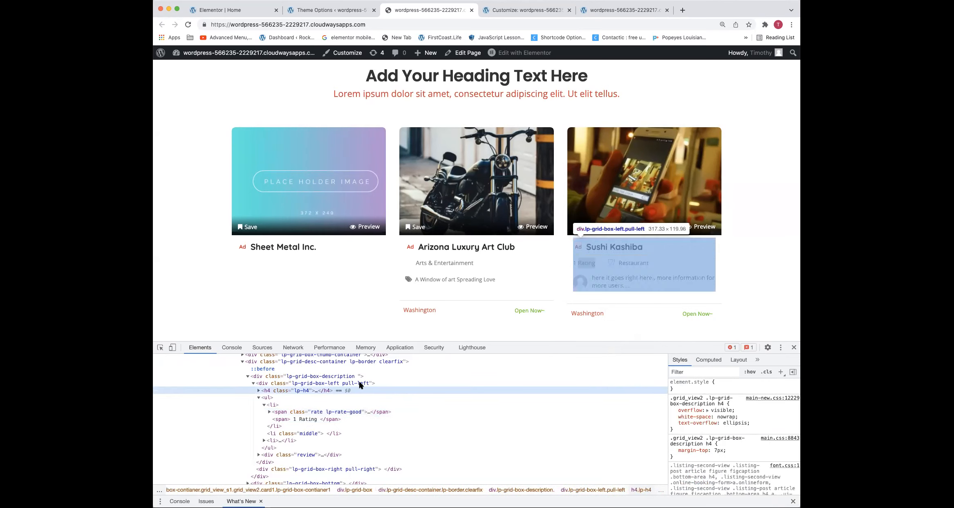
scroll(358, 187, "up", 6)
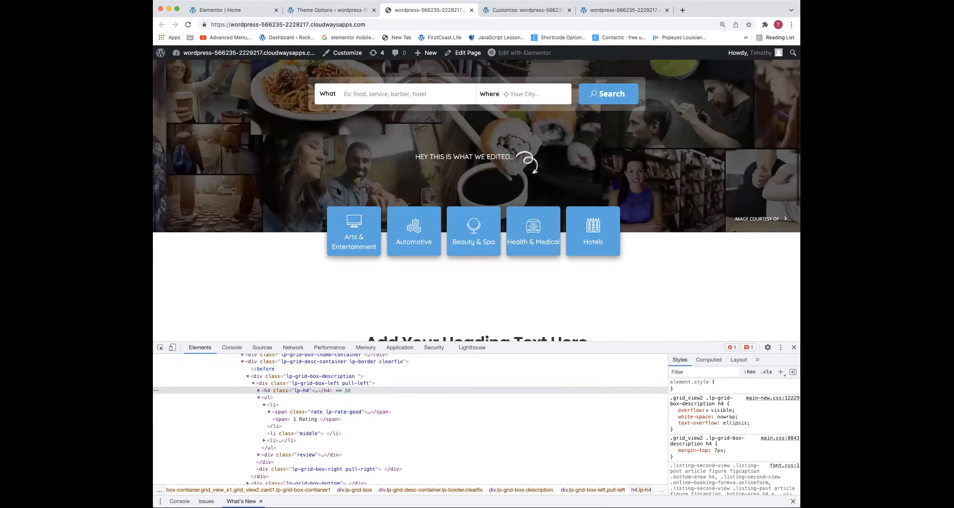
scroll(359, 188, "down", 2)
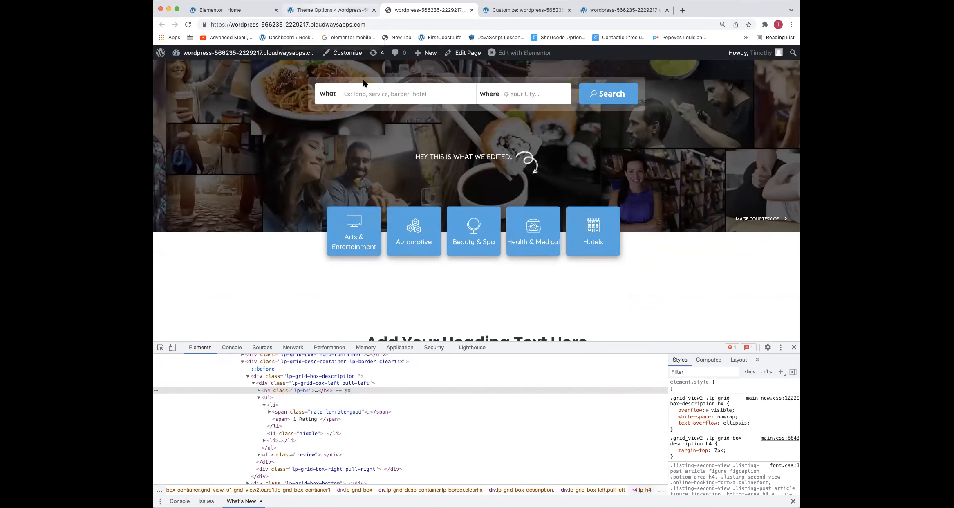
scroll(384, 139, "down", 5)
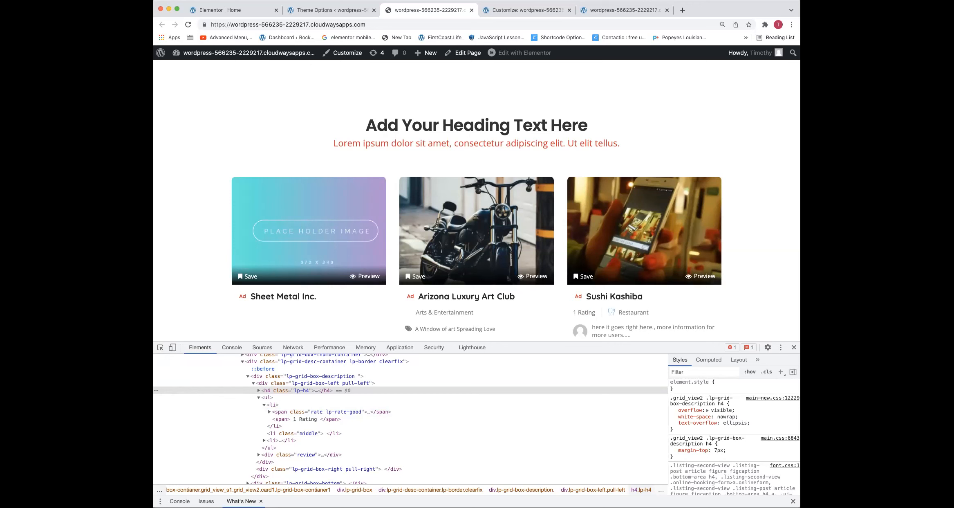
Inspect the listingpro logo image in the homepage header and examine its computed box size and style rules
scroll(314, 175, "up", 10)
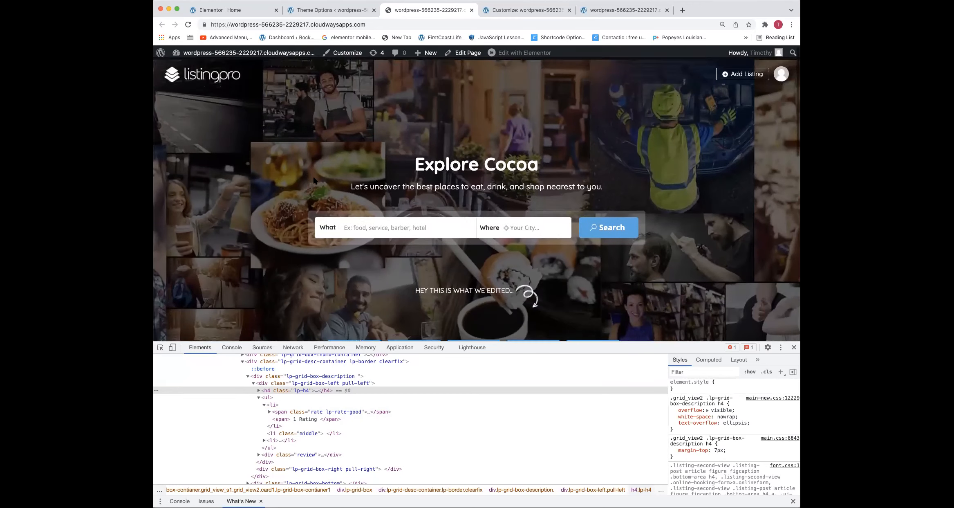
scroll(262, 75, "down", 1)
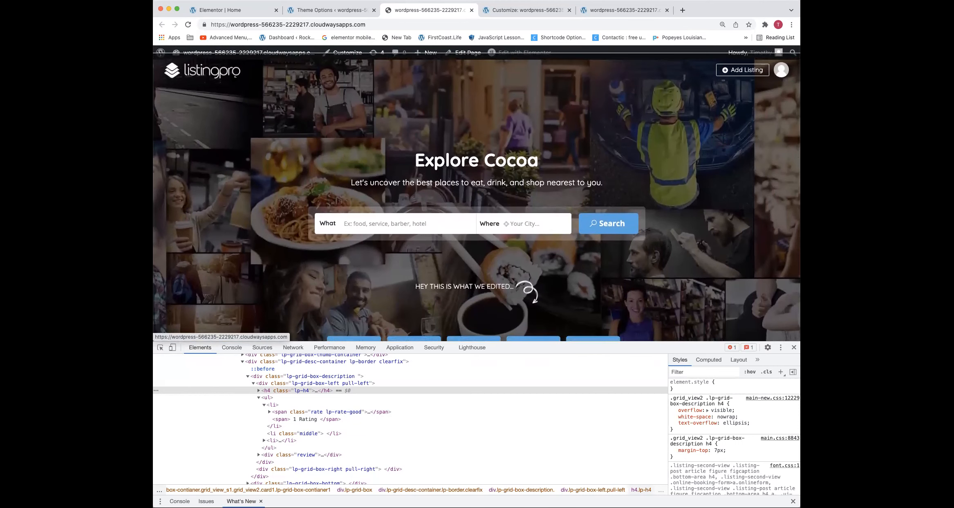
scroll(235, 75, "up", 1)
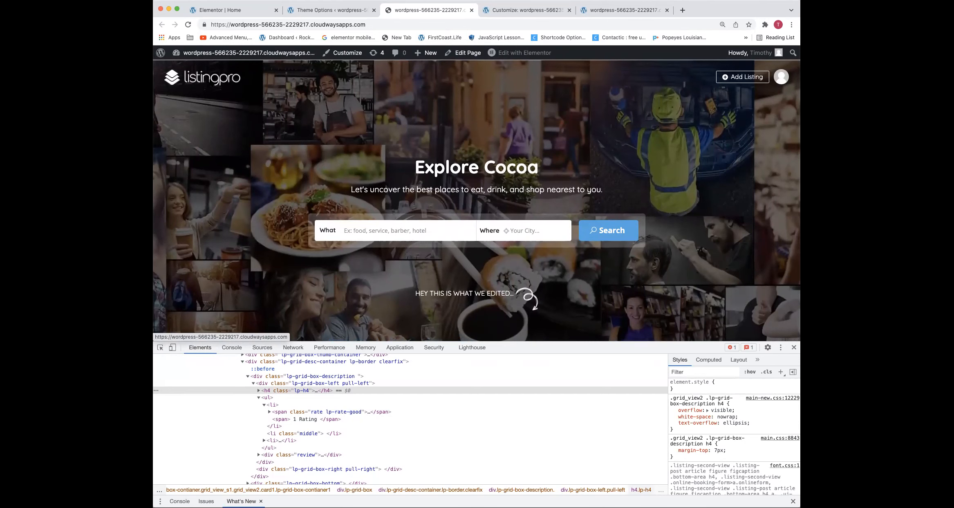
right_click(210, 77)
left_click(240, 191)
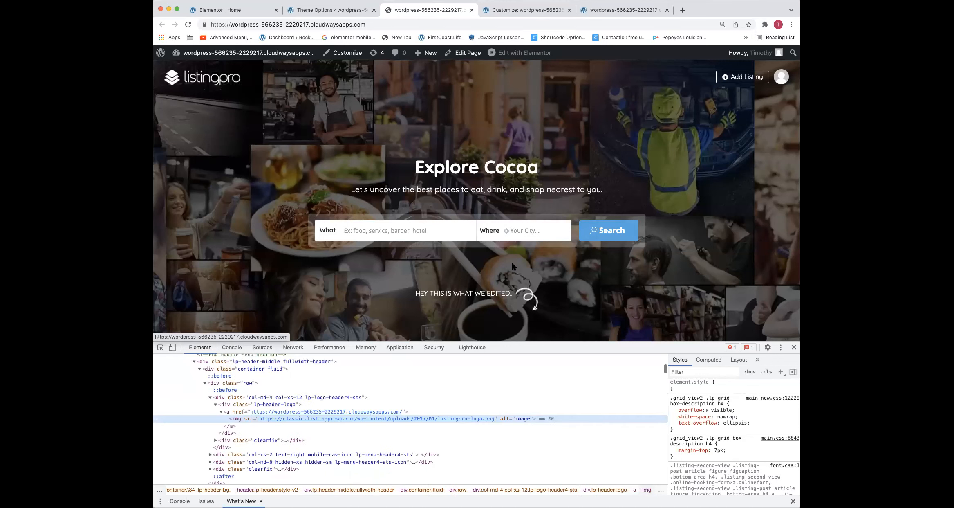
left_click(709, 360)
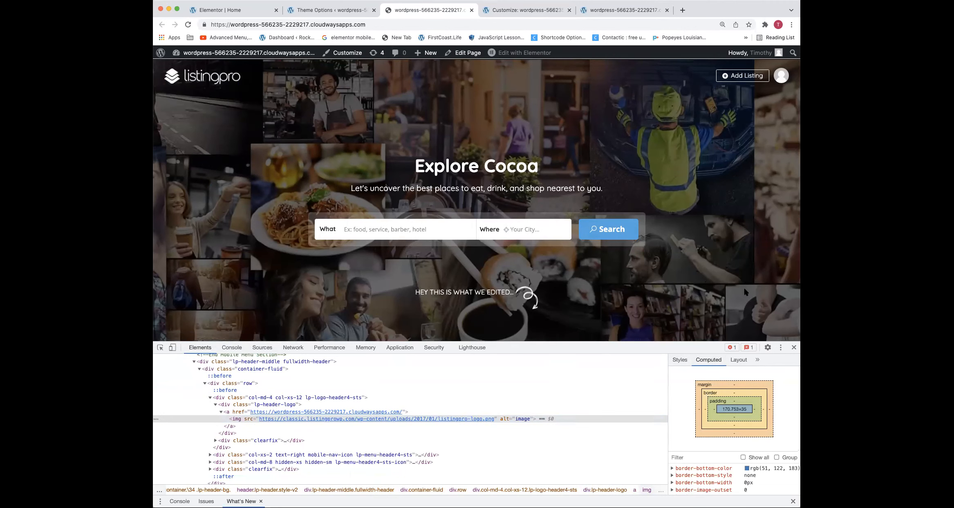
scroll(747, 292, "down", 1)
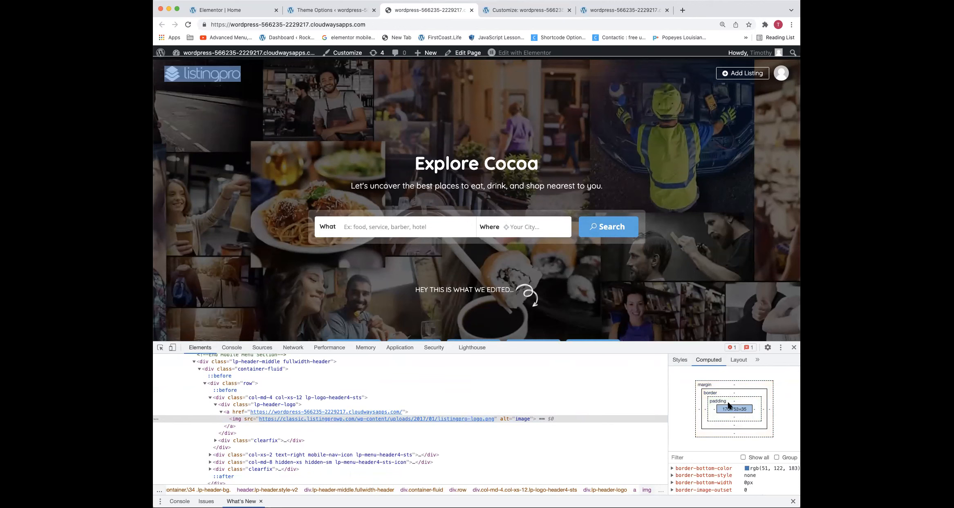
left_click(681, 360)
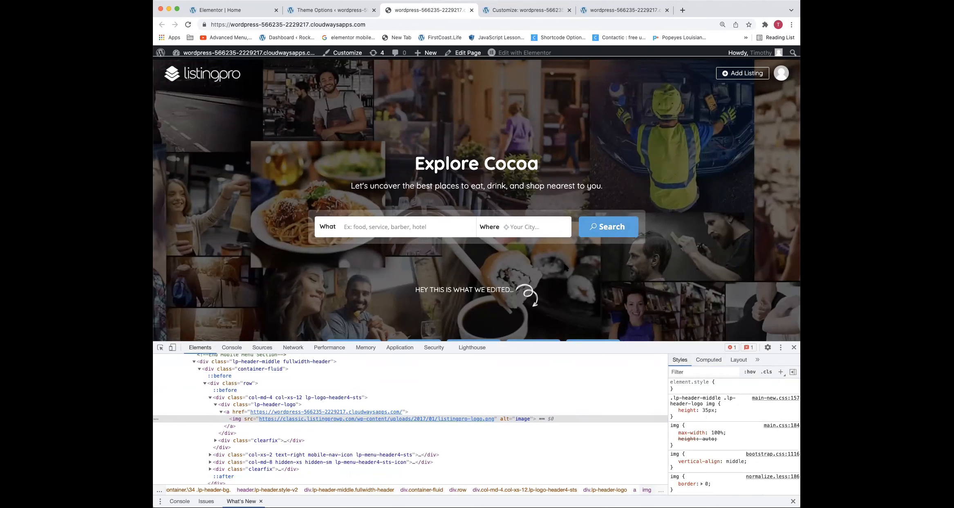
Set the height in the header logo's .lp-header-logo img rule to 50px in the inspector
left_click(708, 409)
key("Up")
key("Up")
key("Up")
key("Up")
key("Up")
key("Up")
key("Up")
key("Up")
key("Up")
key("Up")
key("Up")
key("Up")
key("Up")
key("Up")
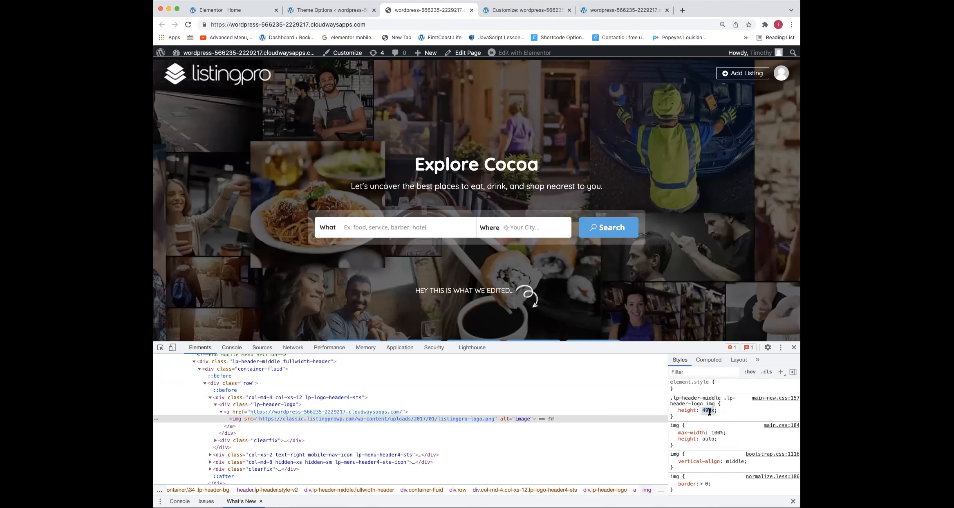
key("Up")
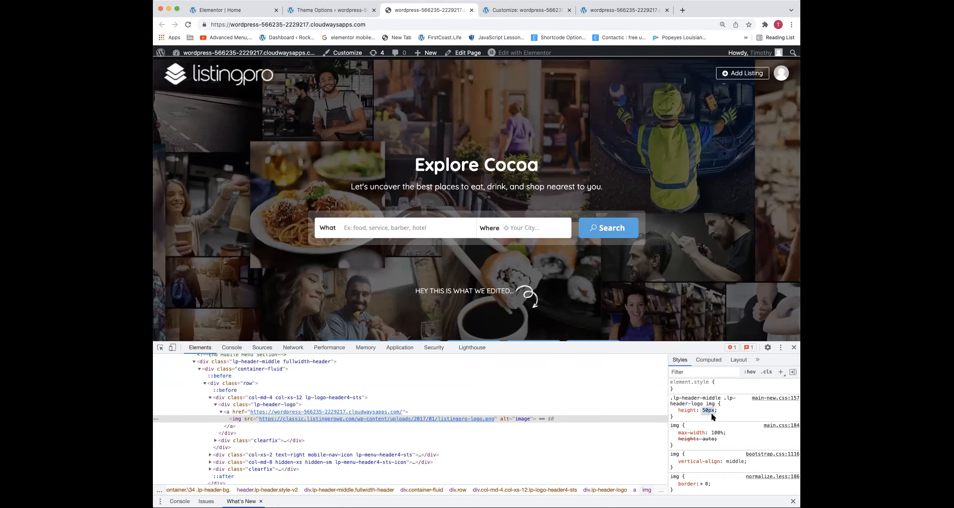
Copy the .lp-header-middle .lp-header-logo img rule with its 50px height into the Customizer's Additional CSS and publish it
left_click_drag(692, 415, 663, 398)
key("super+c")
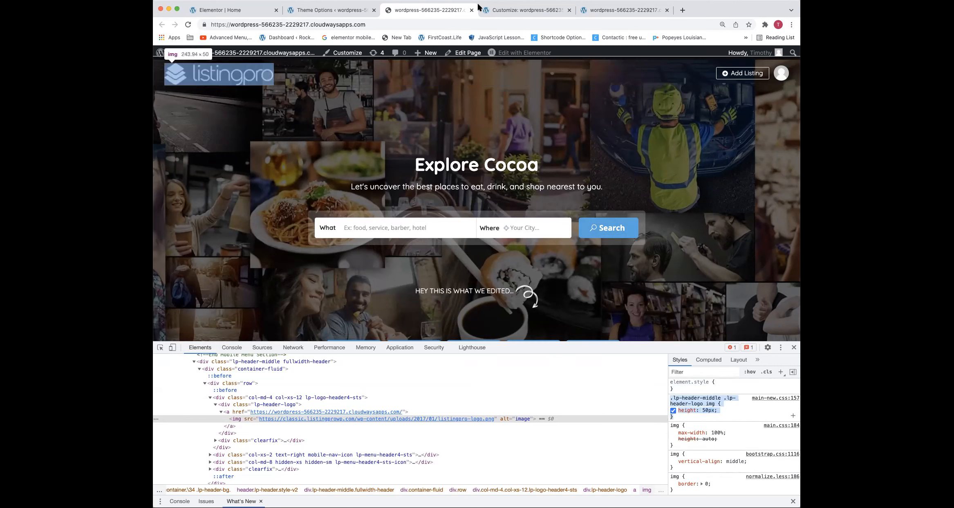
left_click(531, 12)
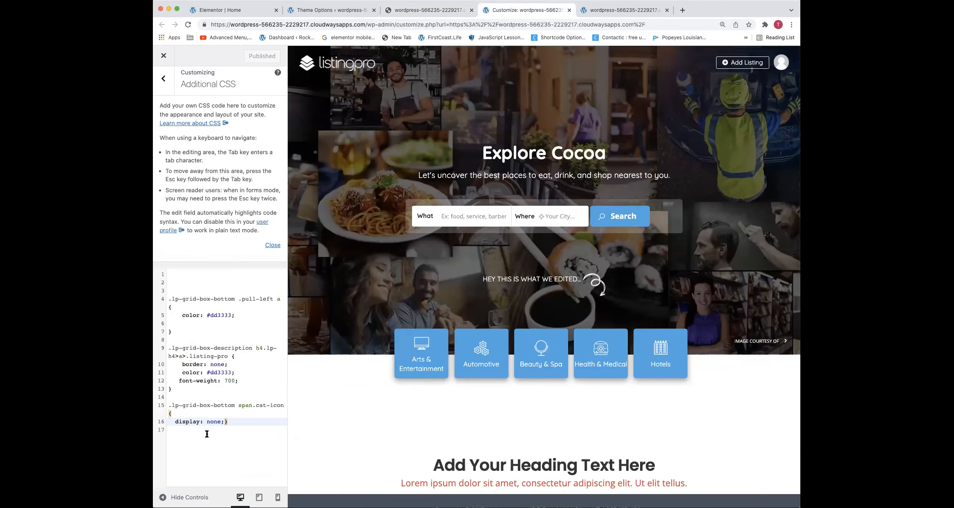
left_click(241, 426)
key("super+v")
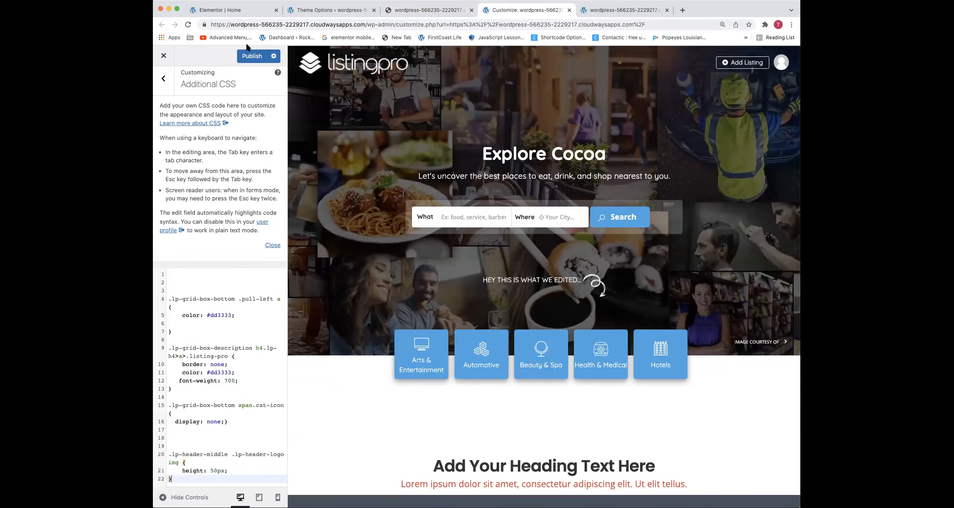
left_click(251, 56)
scroll(469, 185, "down", 2)
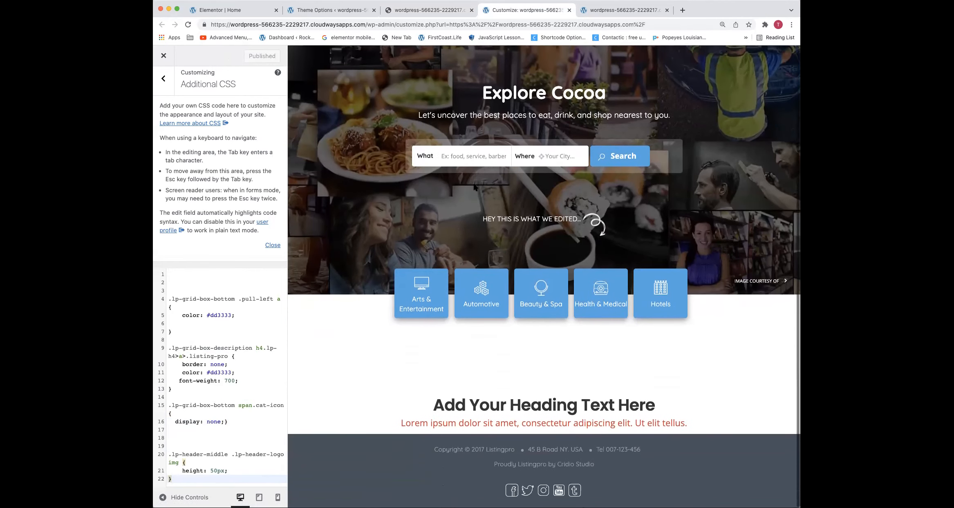
scroll(559, 338, "up", 2)
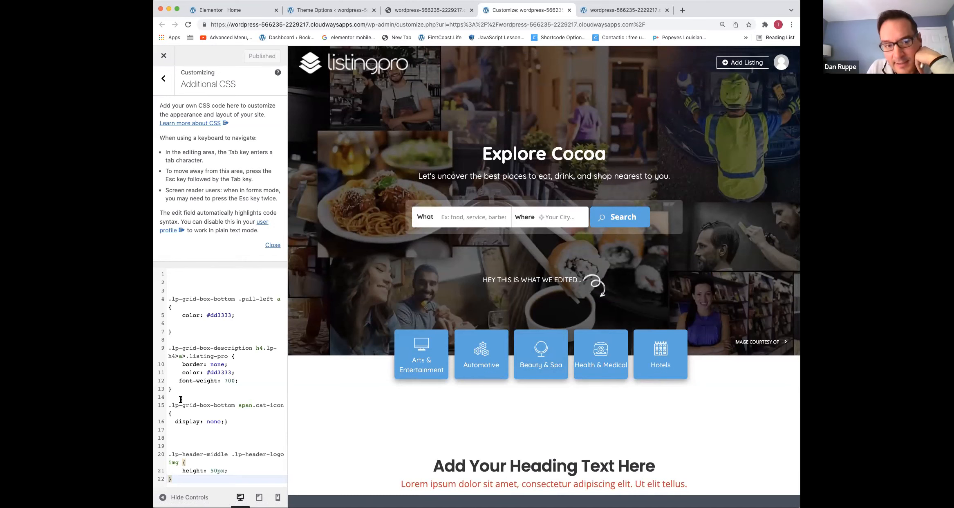
Load yahoo.com in the homepage tab and inspect the lead story's headline and the div wrapping it
left_click(436, 11)
left_click(433, 25)
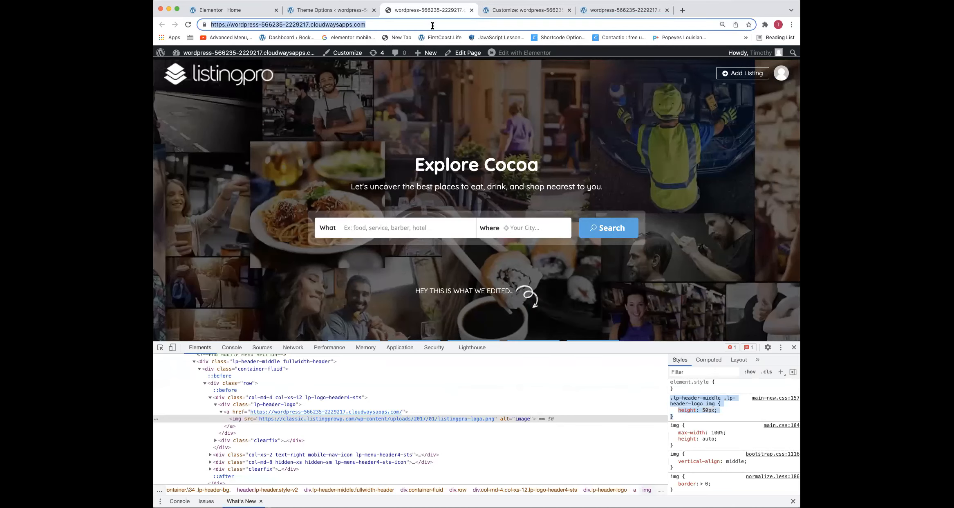
type("yahoo")
key("Return")
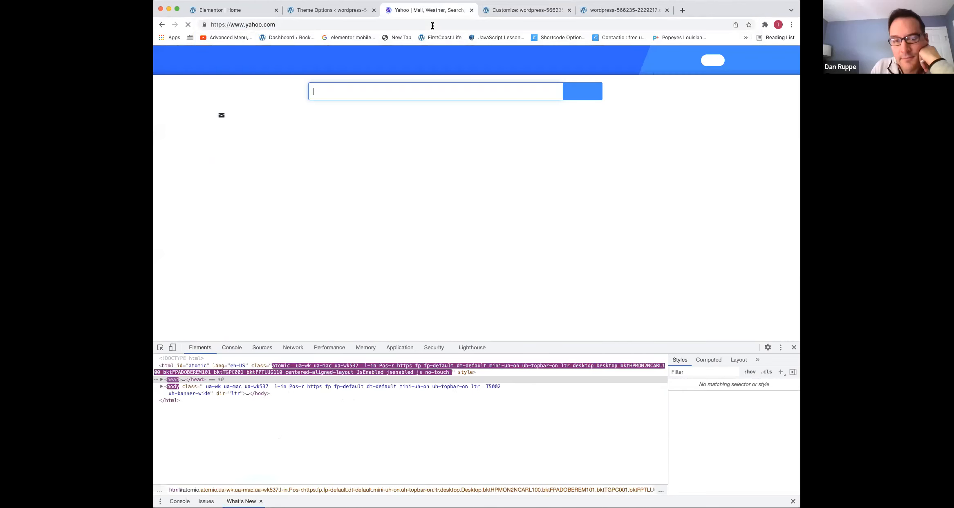
left_click(794, 347)
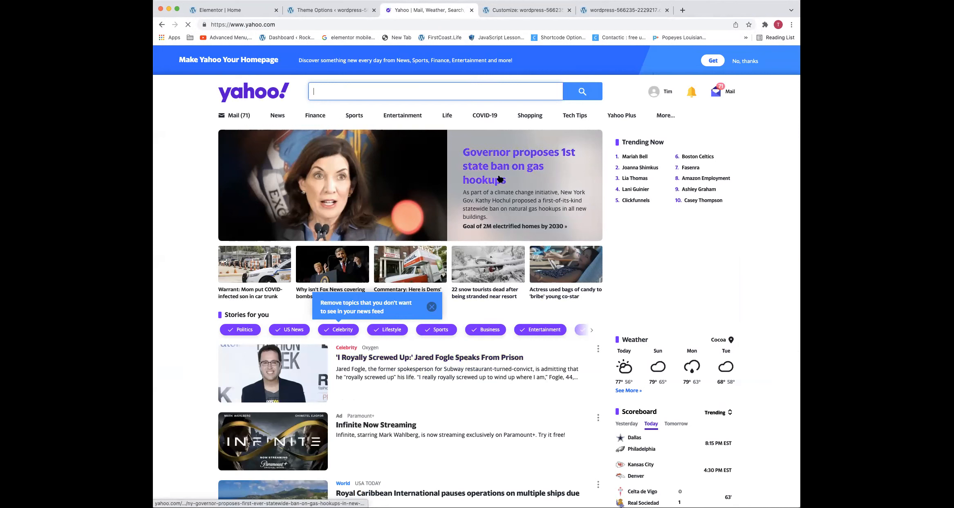
right_click(506, 164)
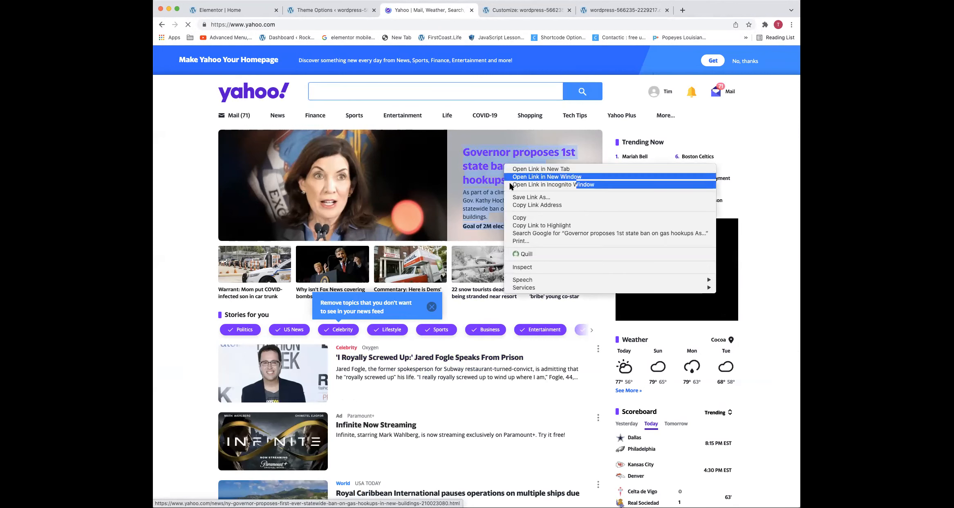
left_click(525, 268)
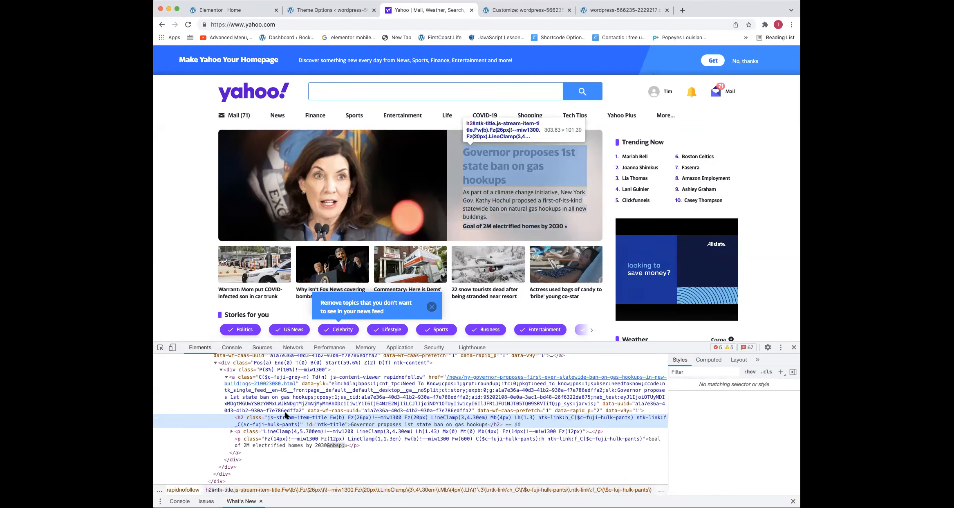
left_click(288, 370)
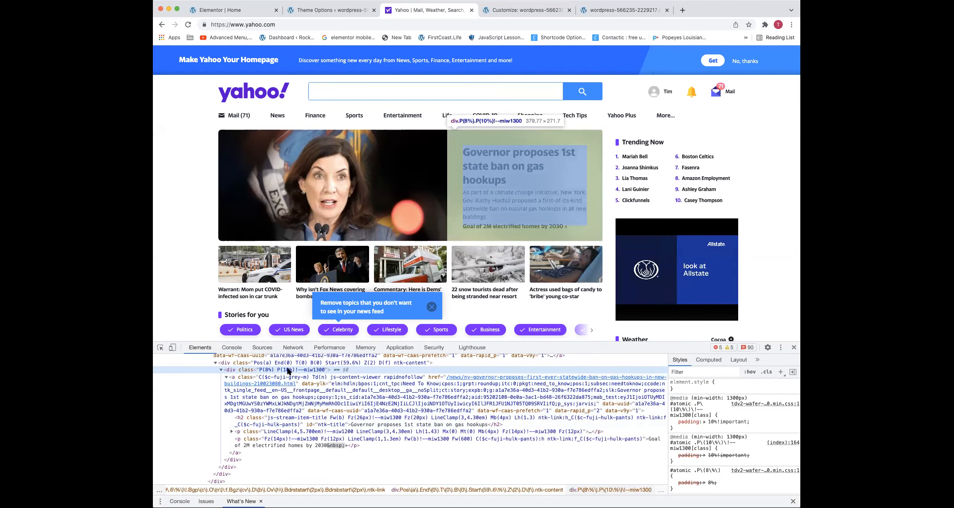
Load the GoDaddy Pro page and inspect the "Earn up to $50.00 cash back" heading
left_click(373, 23)
type("godaddy.co")
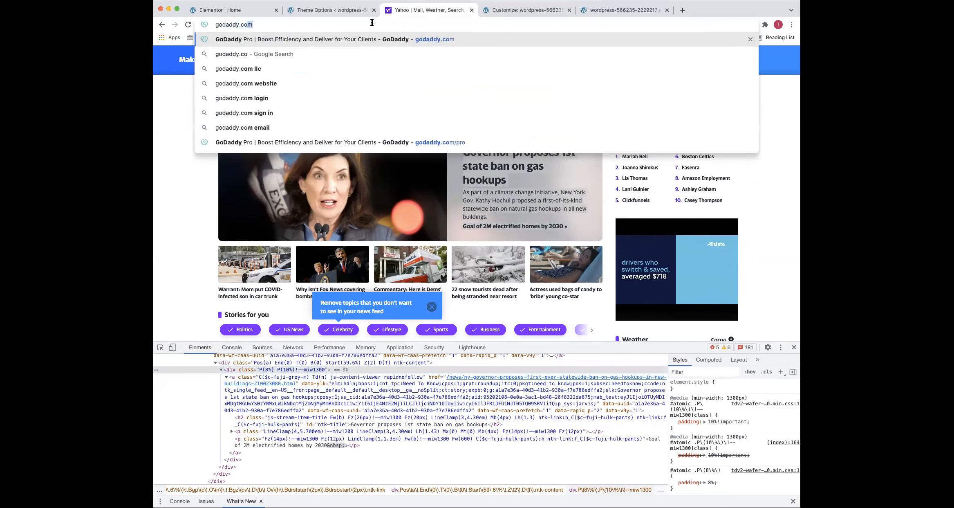
key("Return")
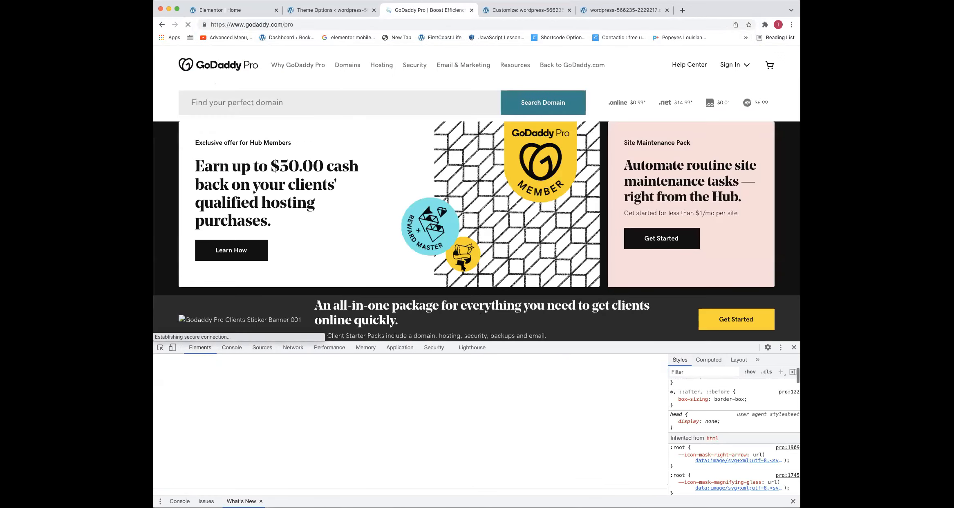
right_click(307, 166)
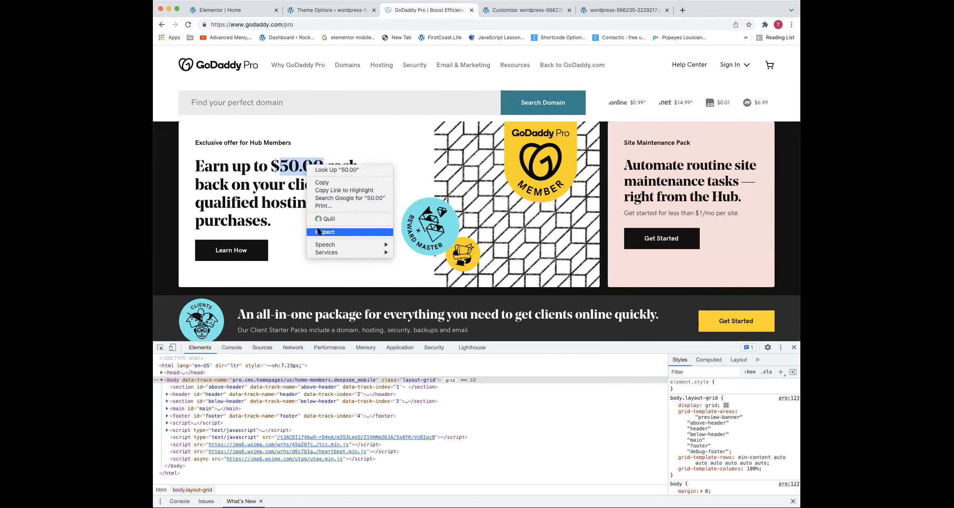
left_click(318, 232)
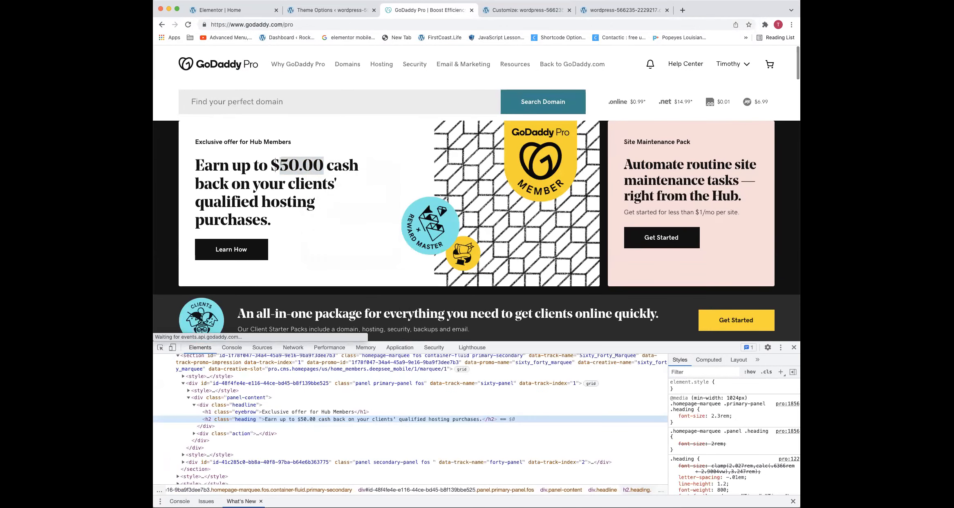
Increase the font-size in the cash back heading's .primary-panel .heading rule to 5.3rem and review the enlarged text on the full page
left_click(711, 414)
type("4")
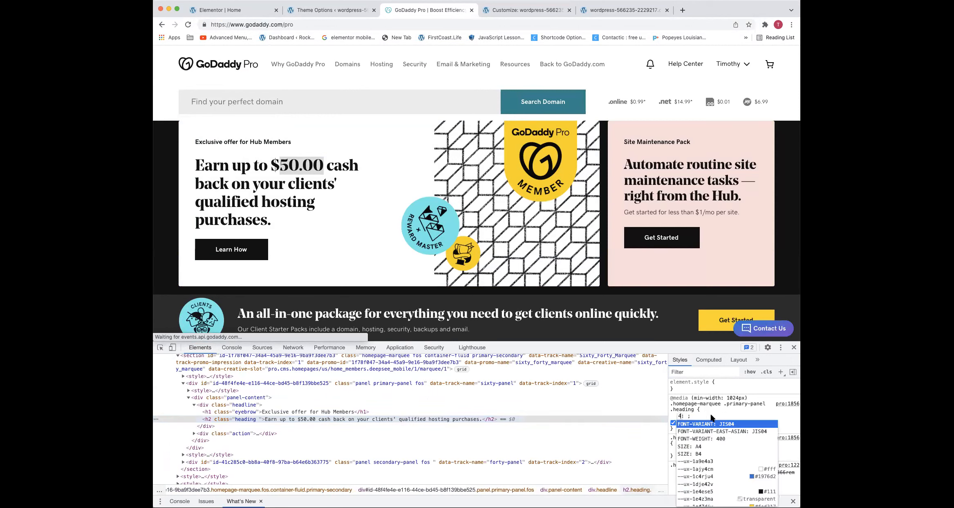
key("Escape")
left_click(724, 414)
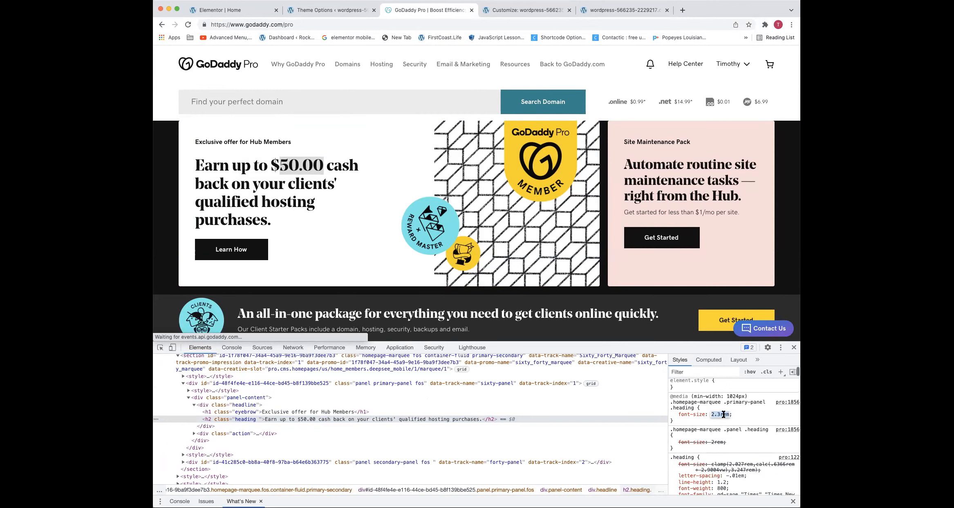
key("Up")
key("Up")
key("Up")
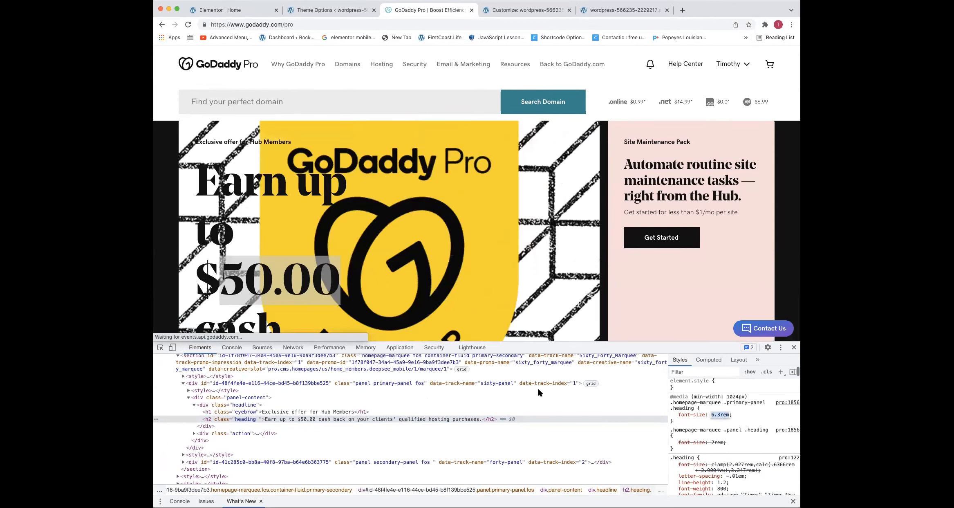
scroll(300, 86, "down", 3)
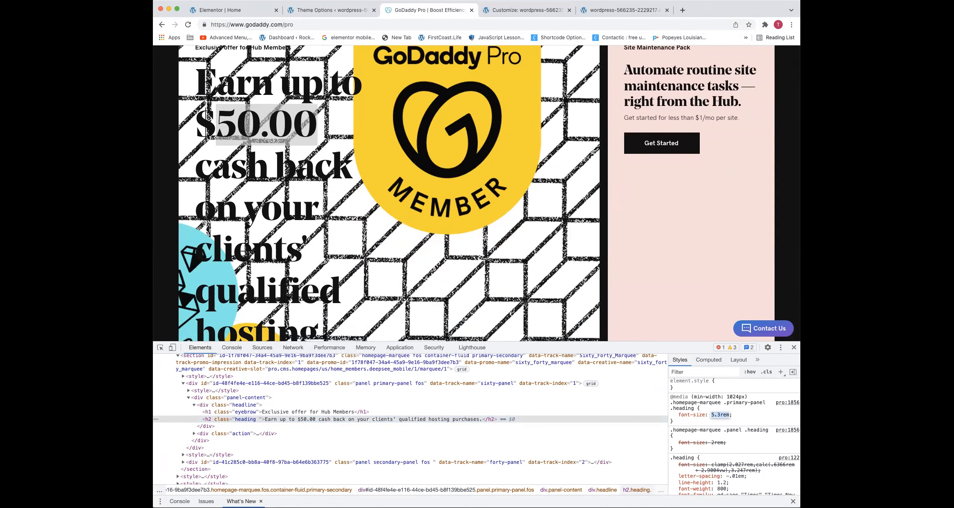
left_click(795, 347)
scroll(569, 260, "down", 2)
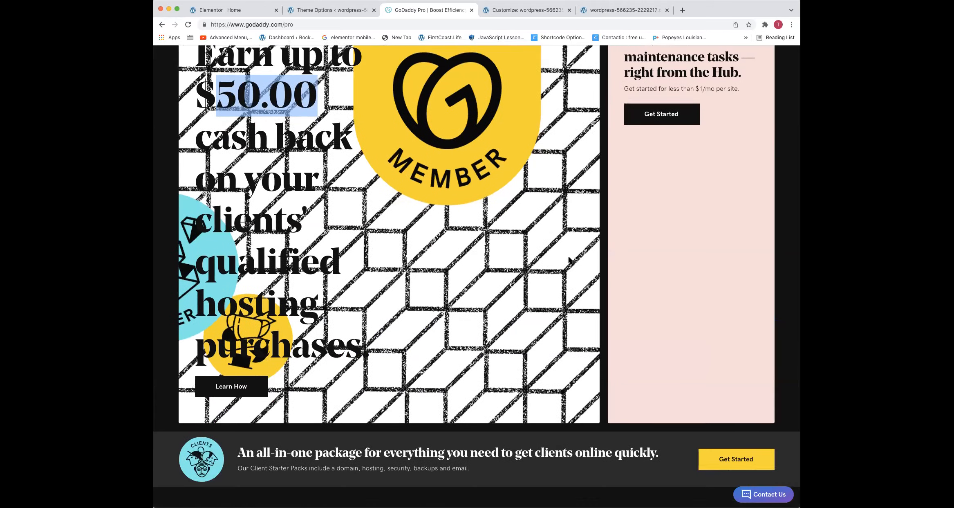
scroll(569, 260, "down", 3)
scroll(569, 260, "up", 6)
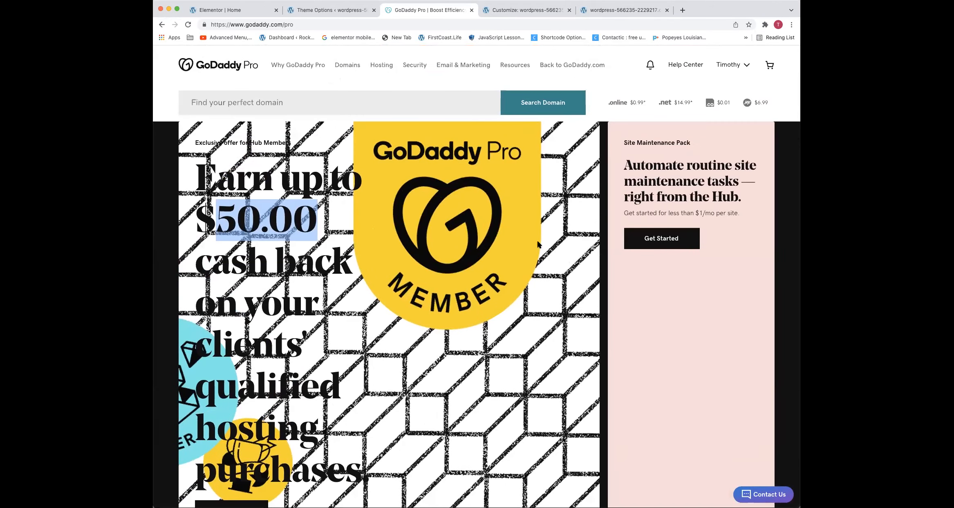
scroll(486, 194, "down", 6)
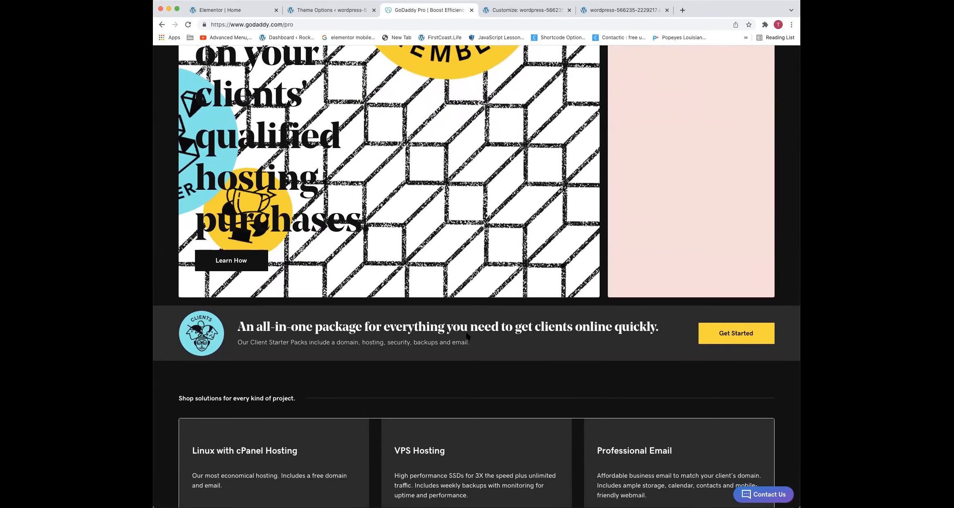
Inspect the "An all-in-one package" banner heading and add color: red to its .banner-content .heading rule
right_click(468, 328)
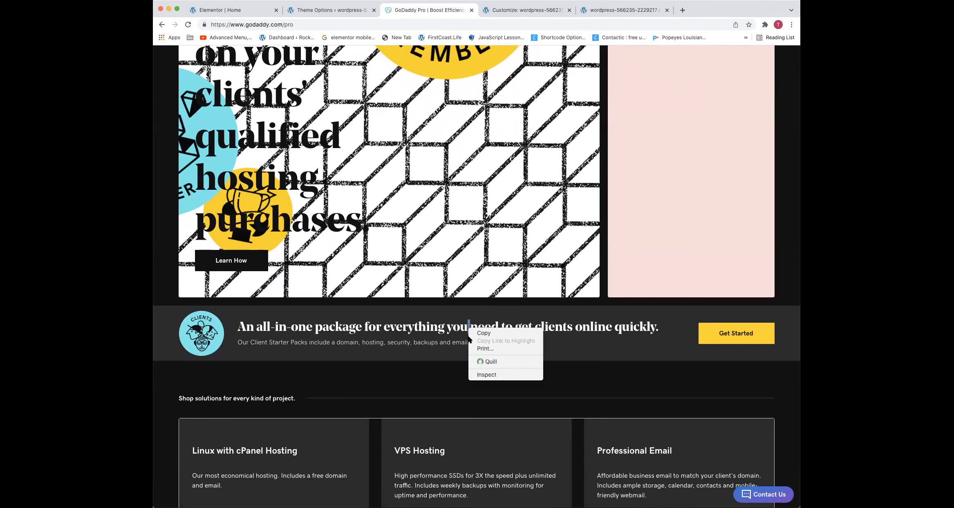
left_click(478, 375)
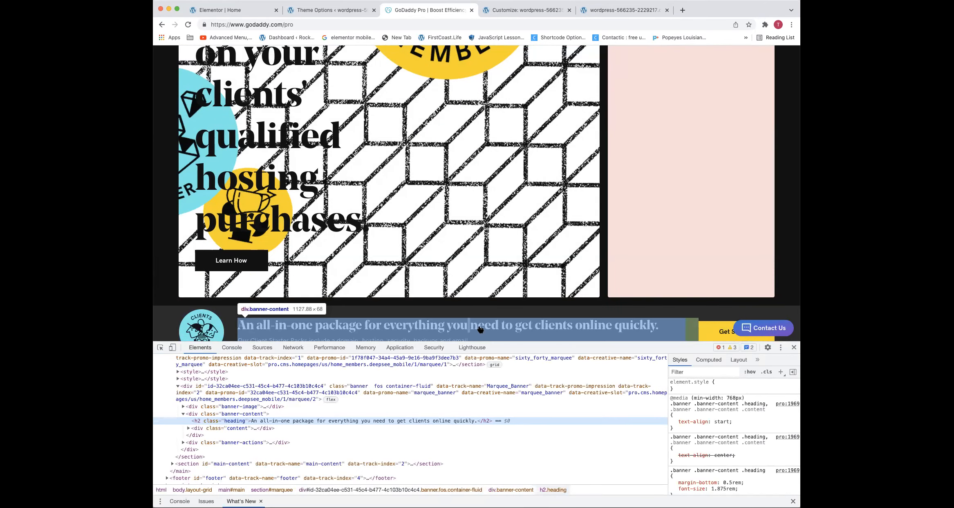
left_click(726, 416)
type("color")
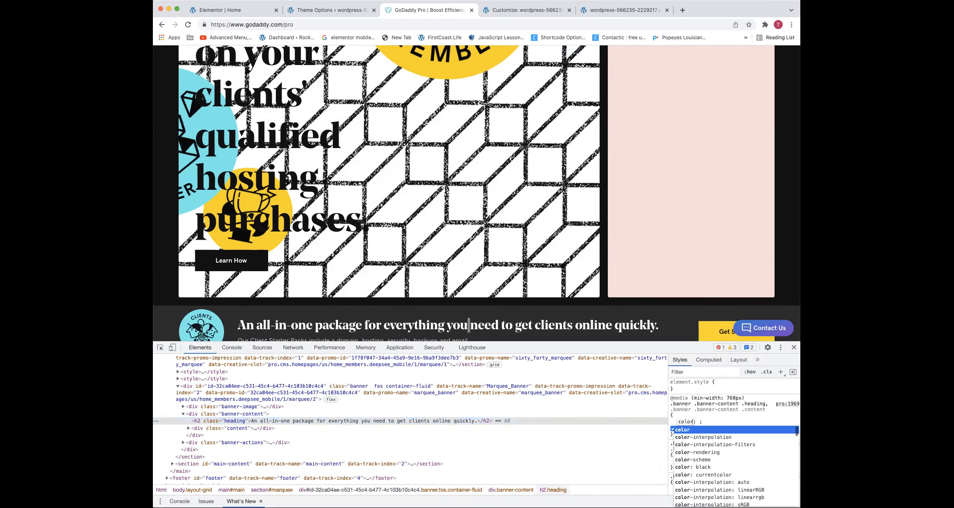
key("Tab")
type("red")
scroll(552, 323, "down", 3)
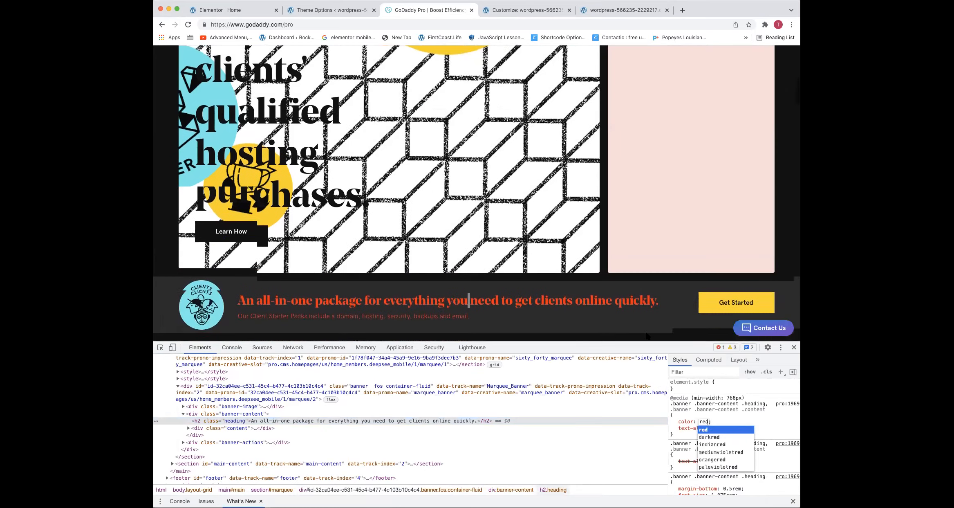
scroll(556, 233, "up", 1)
scroll(556, 234, "down", 1)
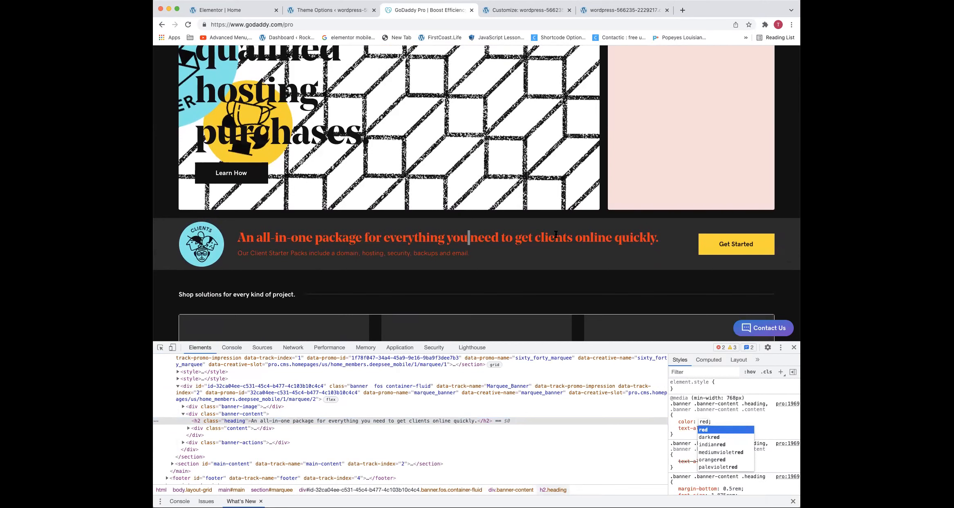
left_click(677, 431)
left_click_drag(671, 434, 669, 397)
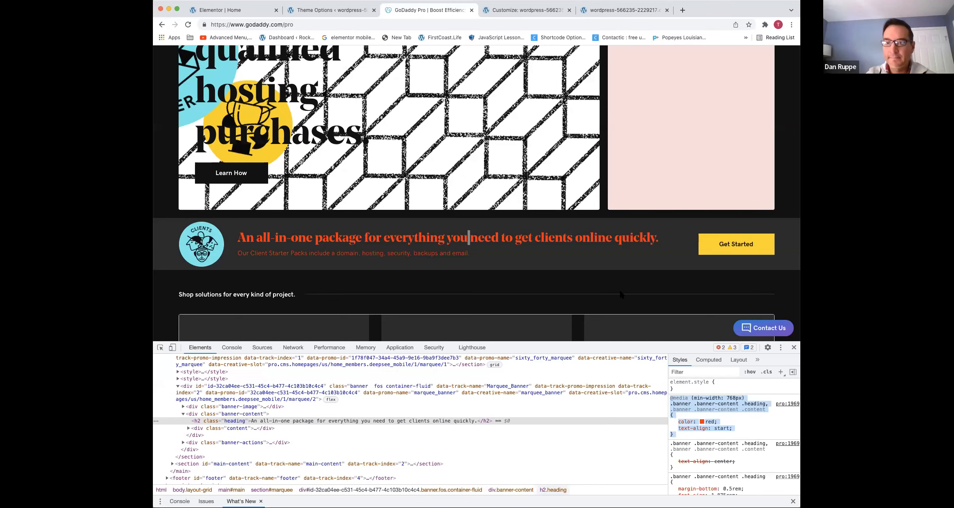
Inspect the Site Maintenance Pack panel and change its --color-module-bg to the darker red #d1584c
scroll(481, 48, "up", 5)
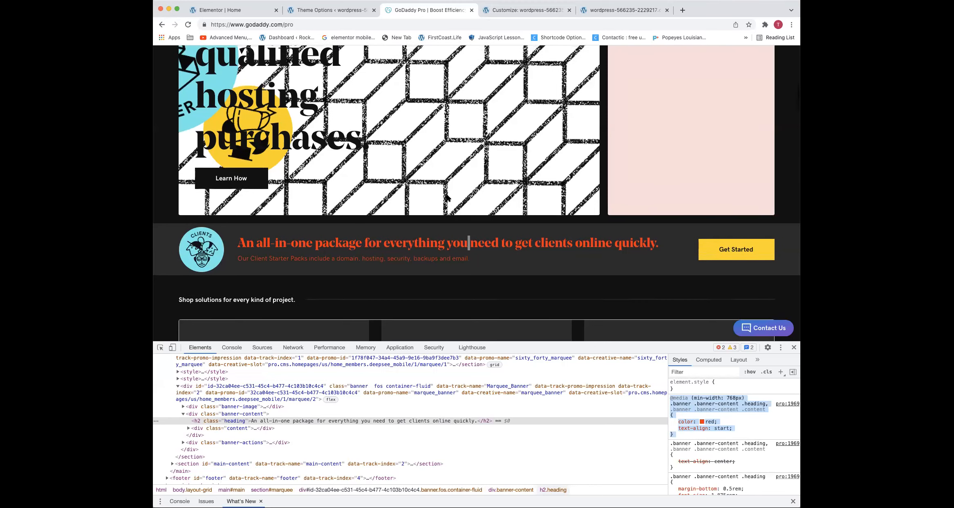
scroll(481, 49, "up", 3)
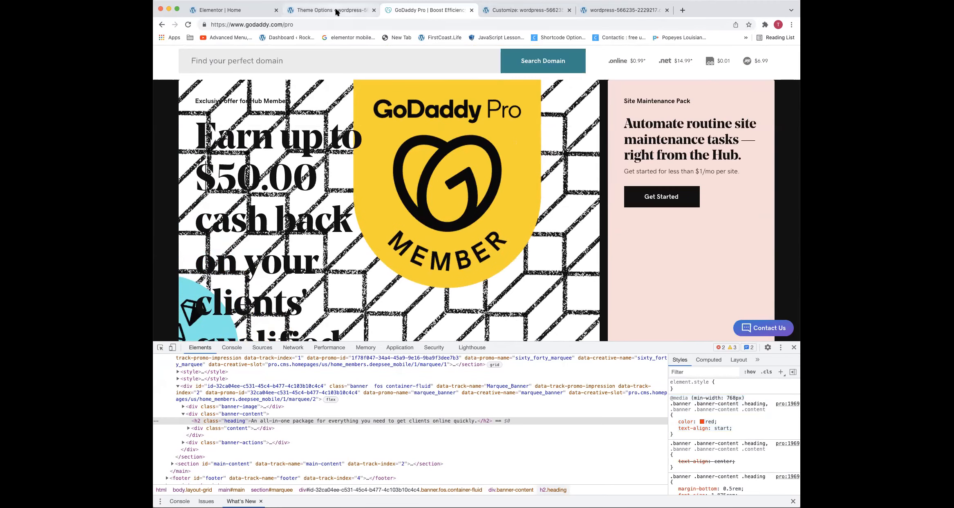
scroll(379, 119, "down", 1)
scroll(381, 122, "down", 3)
scroll(525, 138, "up", 4)
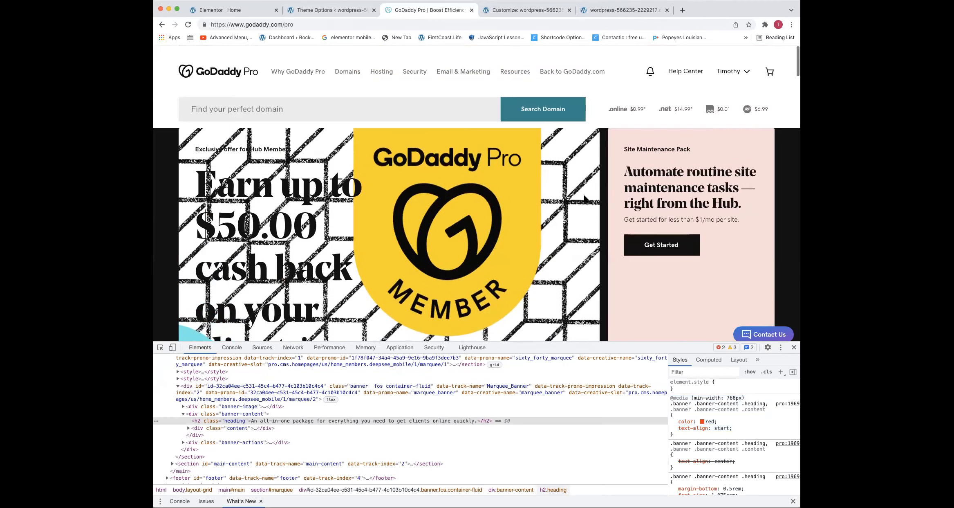
right_click(772, 139)
left_click(780, 244)
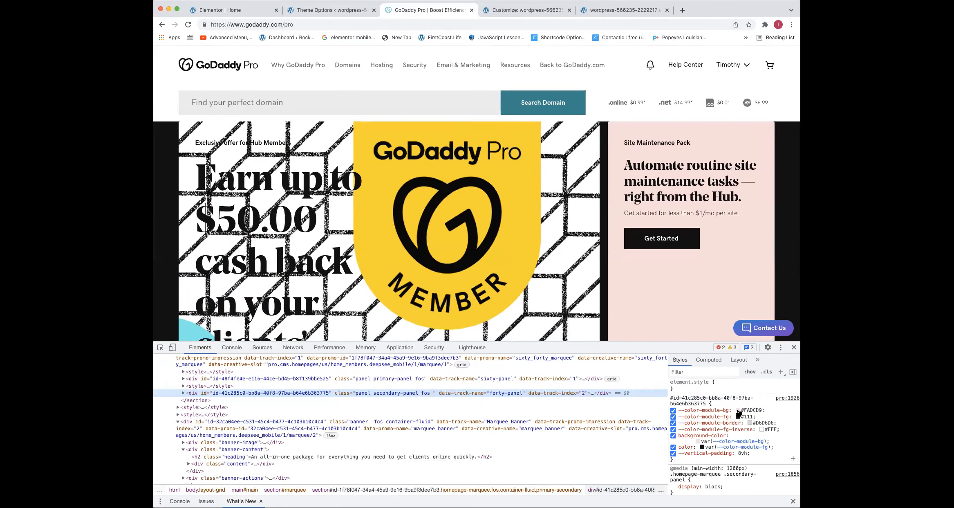
left_click(738, 411)
mouse_move(739, 387)
left_mouse_down()
mouse_move(743, 395)
mouse_move(759, 372)
left_mouse_up()
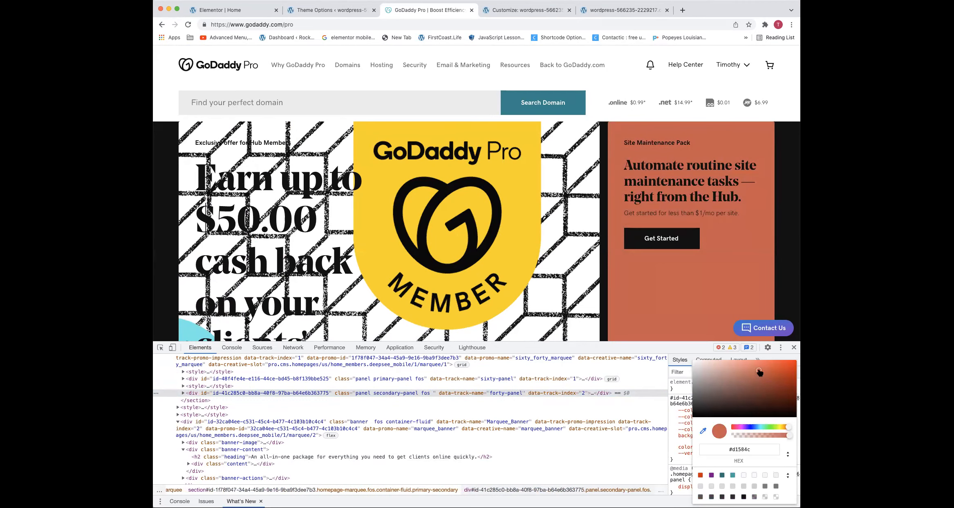
Change the Site Maintenance Pack panel's --color-module-bg to the light blue #b5ddfa
scroll(476, 192, "down", 15)
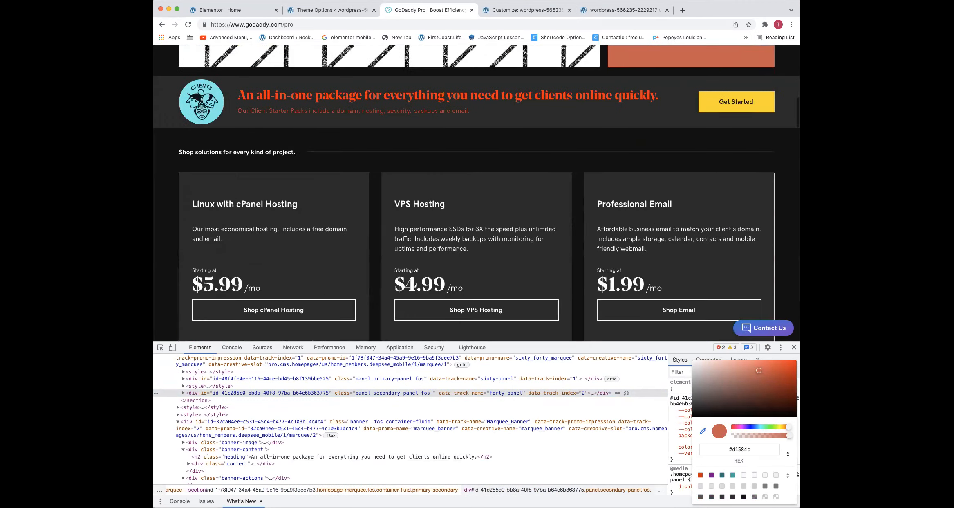
scroll(476, 193, "down", 10)
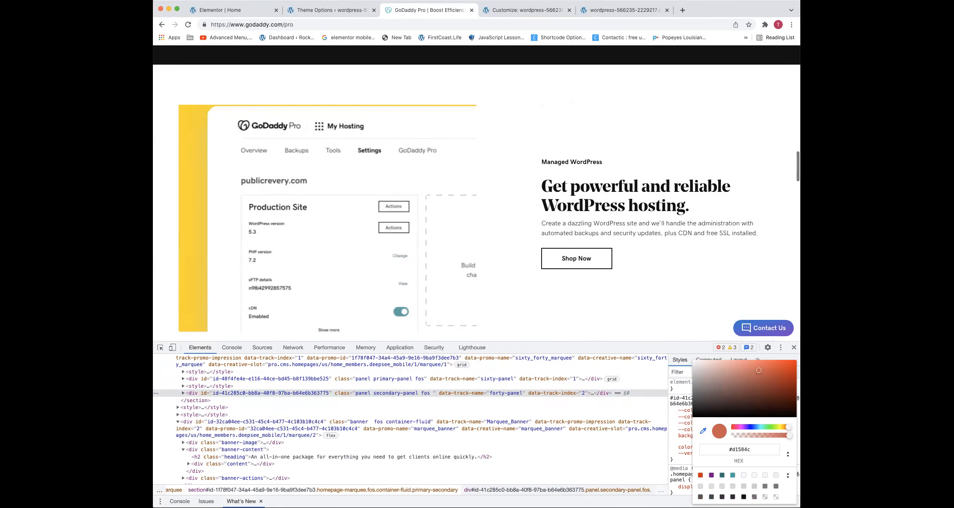
scroll(476, 193, "up", 20)
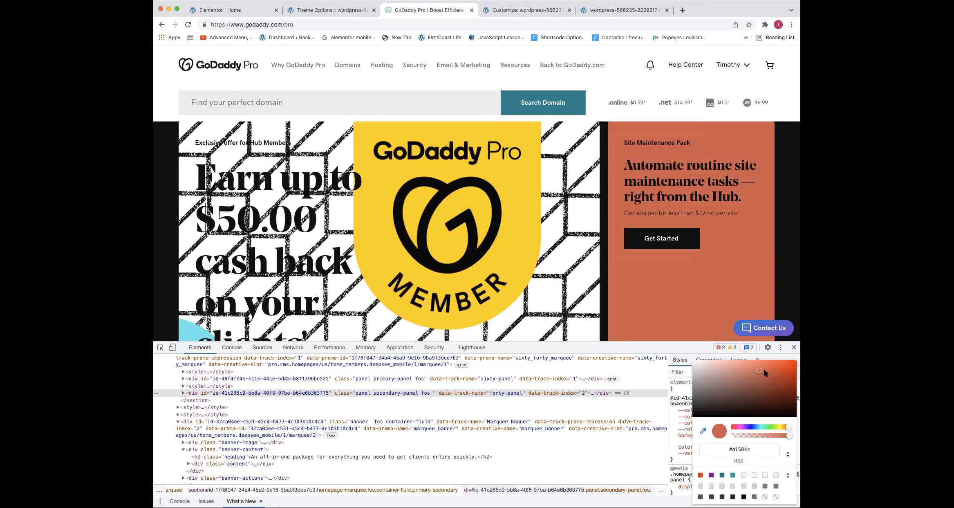
left_click(730, 365)
left_click_drag(731, 364, 722, 364)
left_click_drag(749, 427, 758, 428)
left_click_drag(745, 382, 722, 367)
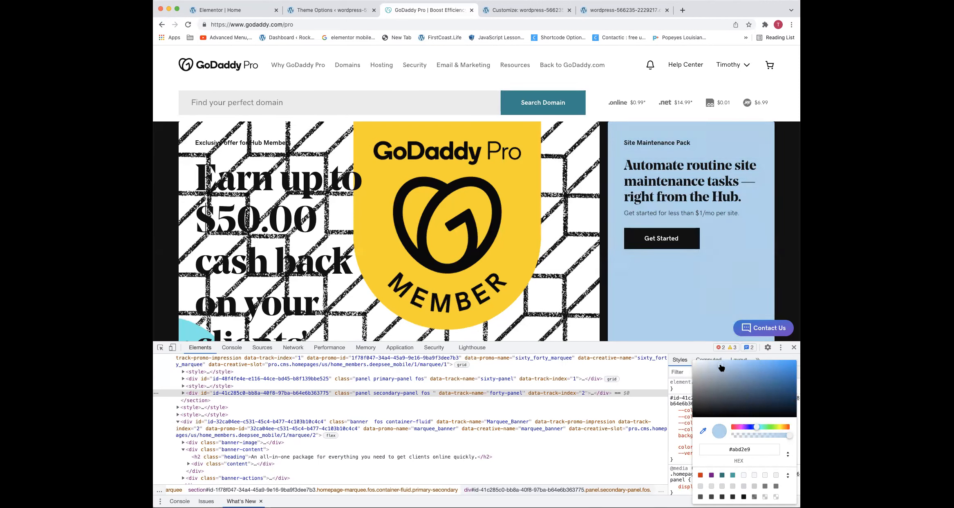
scroll(738, 451, "up", 4)
left_click_drag(723, 357, 721, 361)
key("Return")
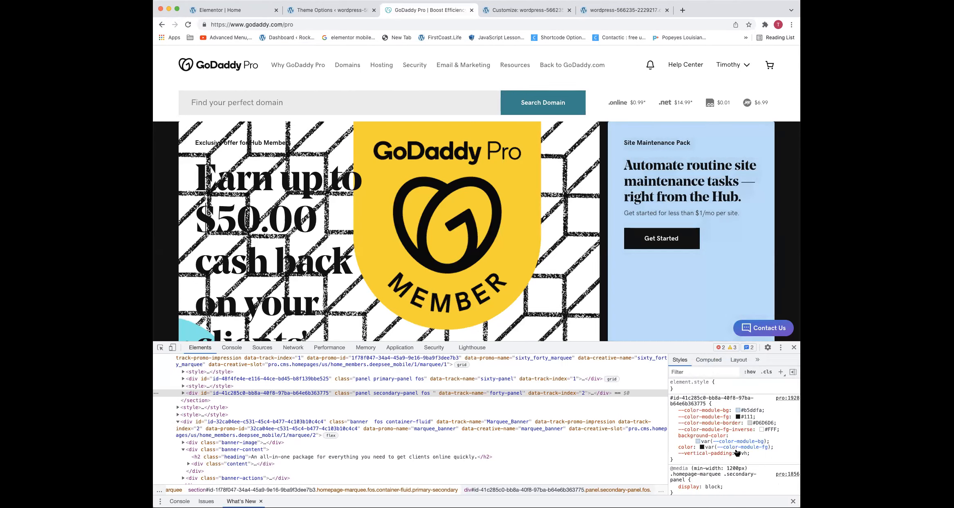
left_click_drag(767, 412, 680, 365)
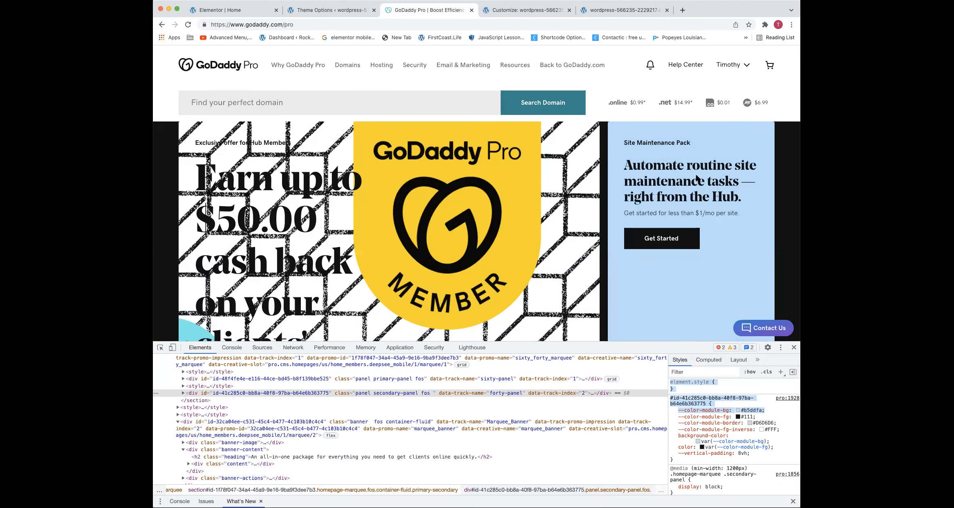
Set the Site Maintenance Pack panel's --color-module-bg to the named color blue
scroll(695, 135, "down", 5)
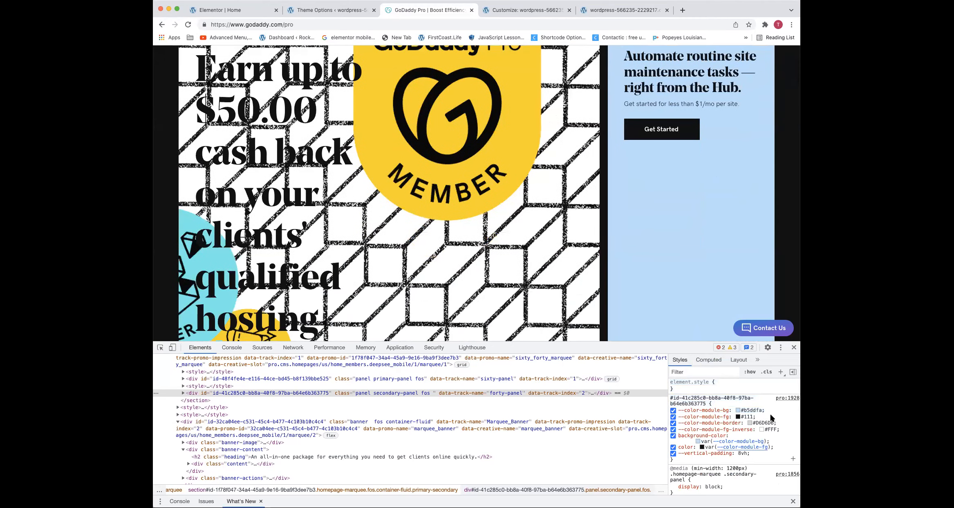
left_click(740, 411)
type("blue")
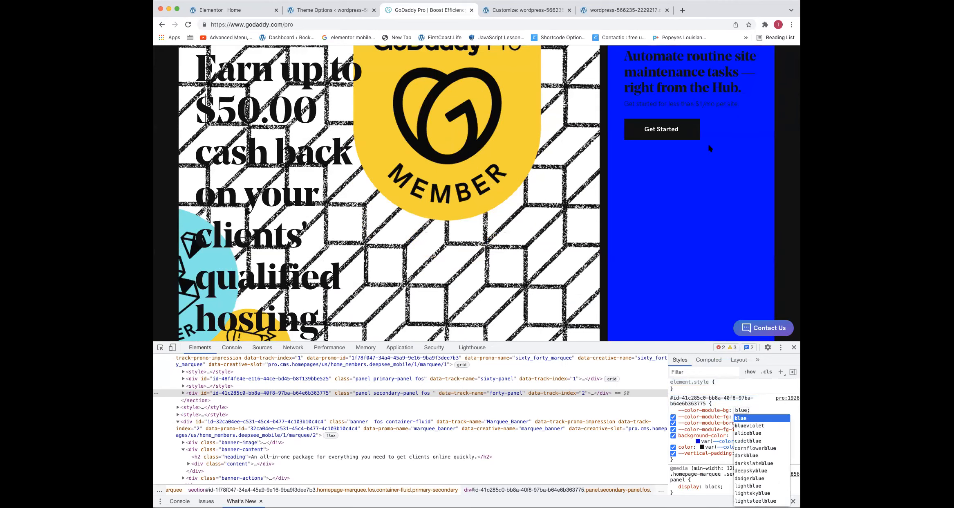
scroll(710, 148, "up", 5)
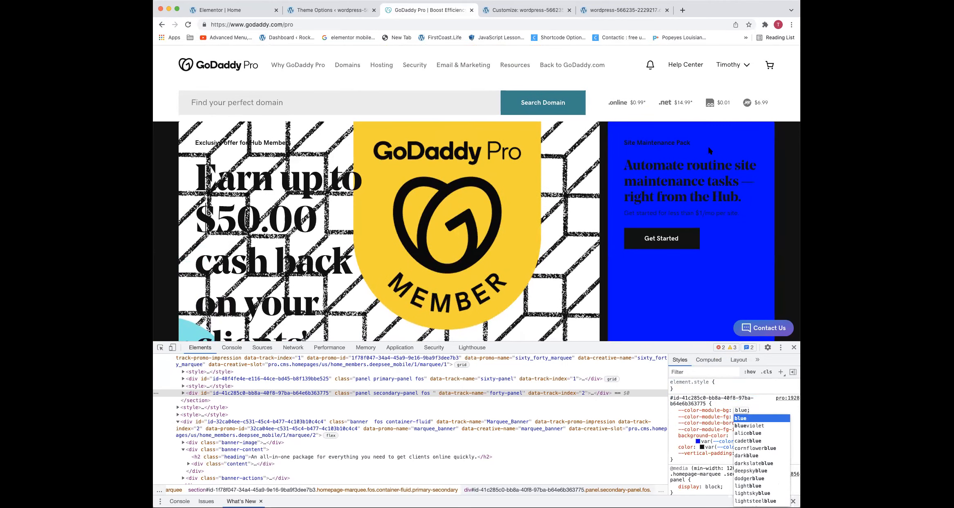
key("Return")
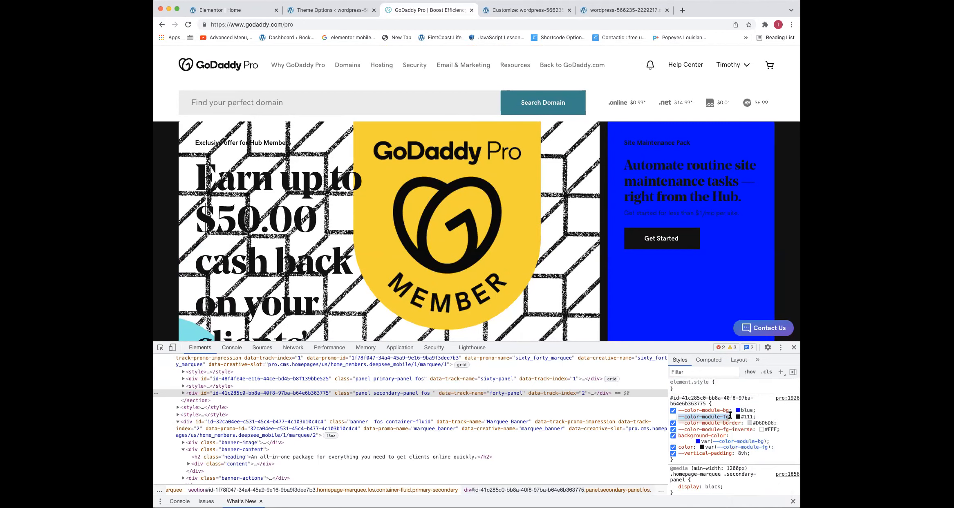
Recolor the Site Maintenance Pack panel's --color-module-bg to the pale pink #fedcff and close the developer tools
left_click(739, 410)
left_click_drag(734, 390, 708, 368)
left_click_drag(750, 426, 742, 427)
left_click_drag(736, 385, 705, 349)
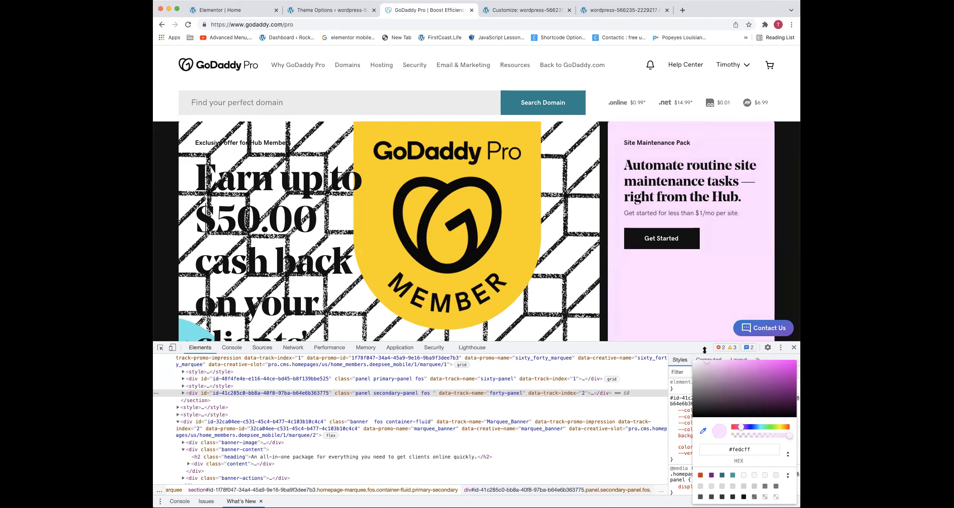
left_click(705, 350)
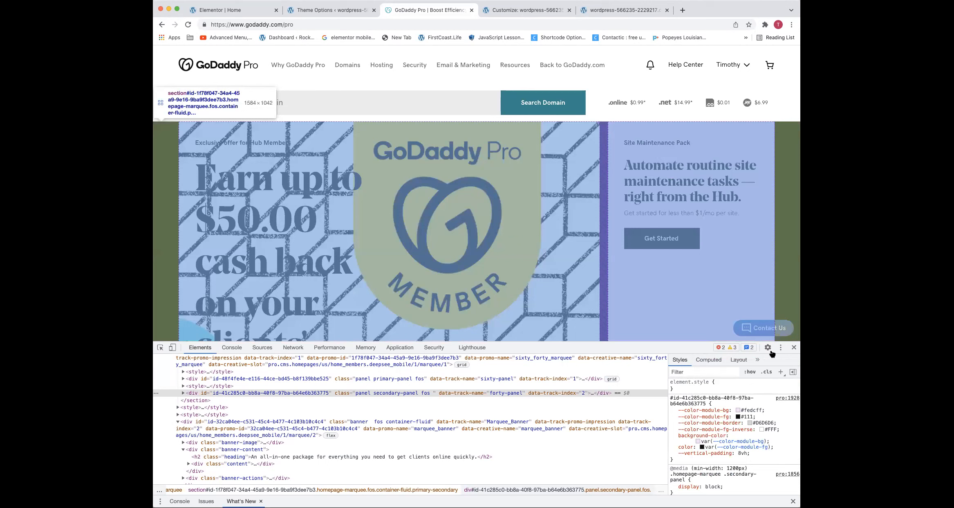
left_click(794, 347)
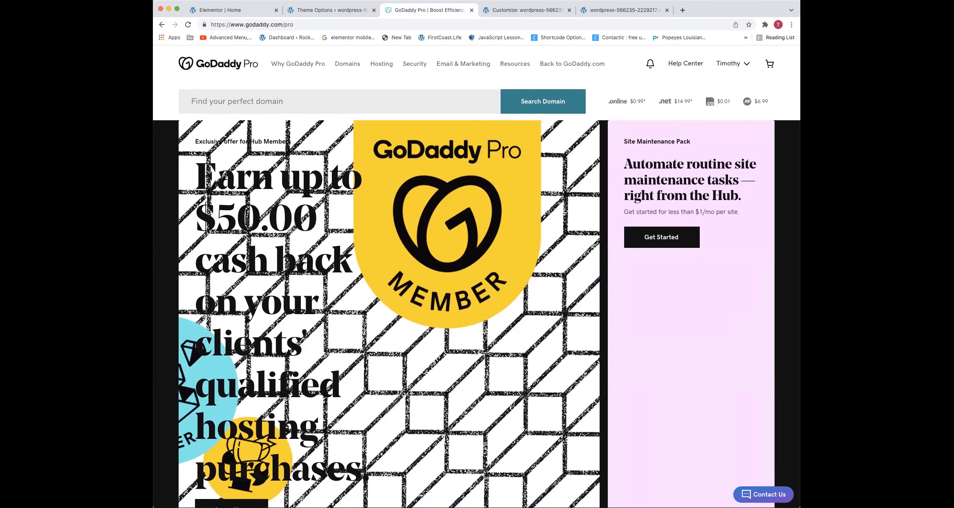
Leave the GoDaddy Pro page, close its browser tab and return to the site's Additional CSS editor
left_click(162, 25)
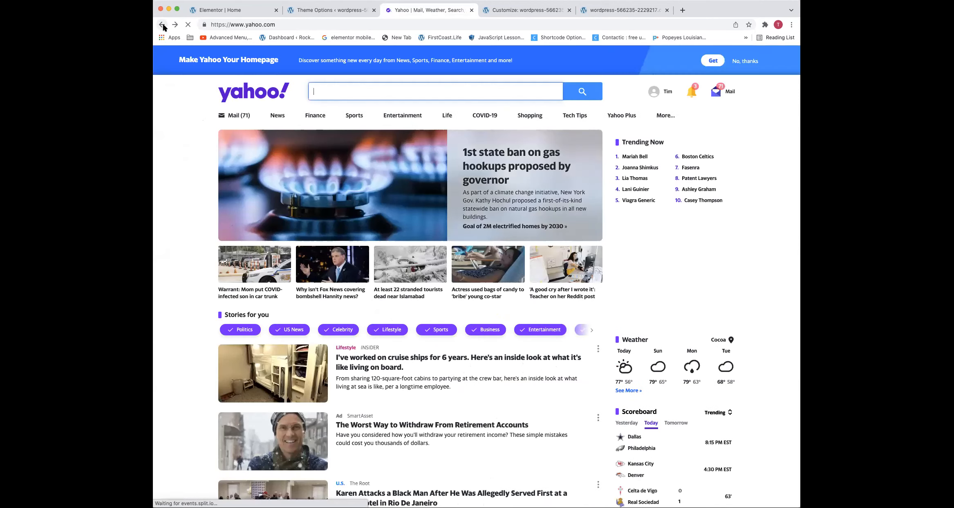
left_click(352, 11)
left_click(472, 10)
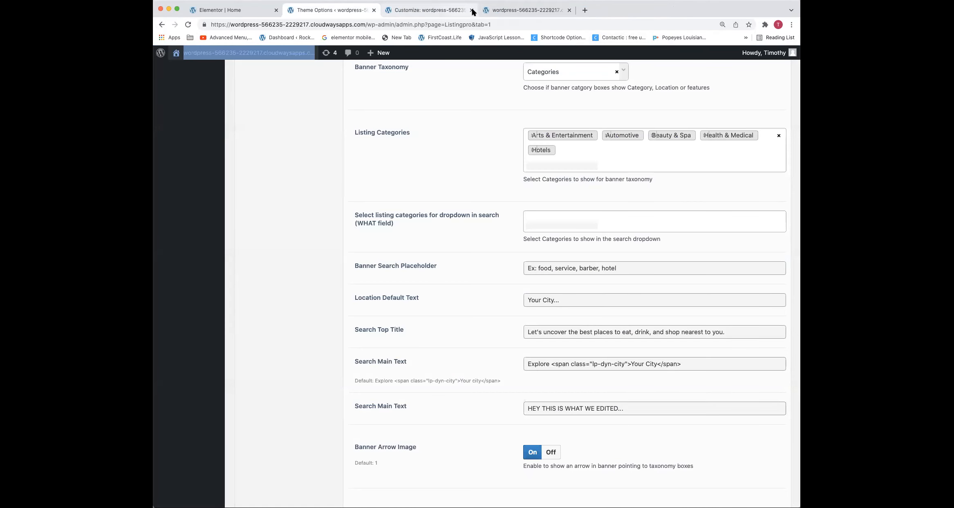
left_click(473, 13)
Add blank lines below the .cat-icon rule and insert the comment /*OVernight Coder*/ on line 1 of the Additional CSS
left_click(213, 339)
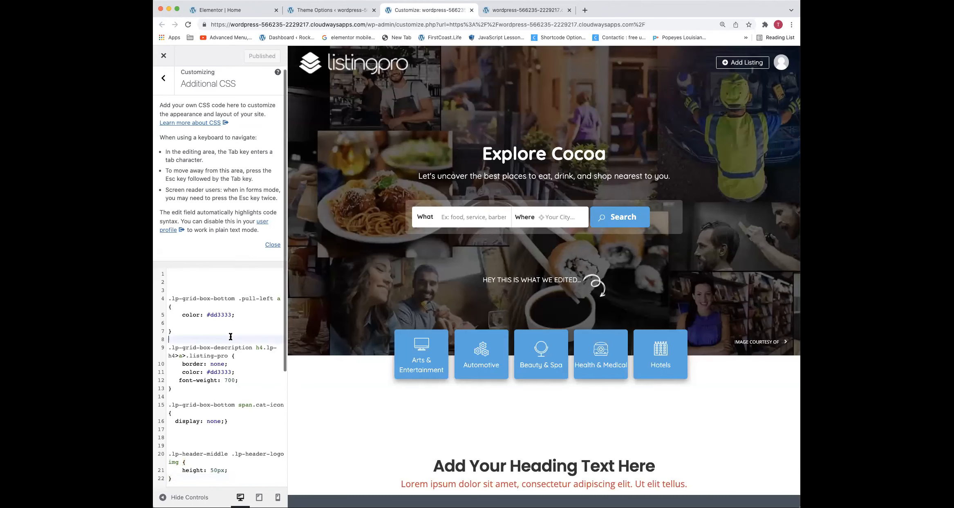
left_click(187, 437)
key("Return")
key("Return")
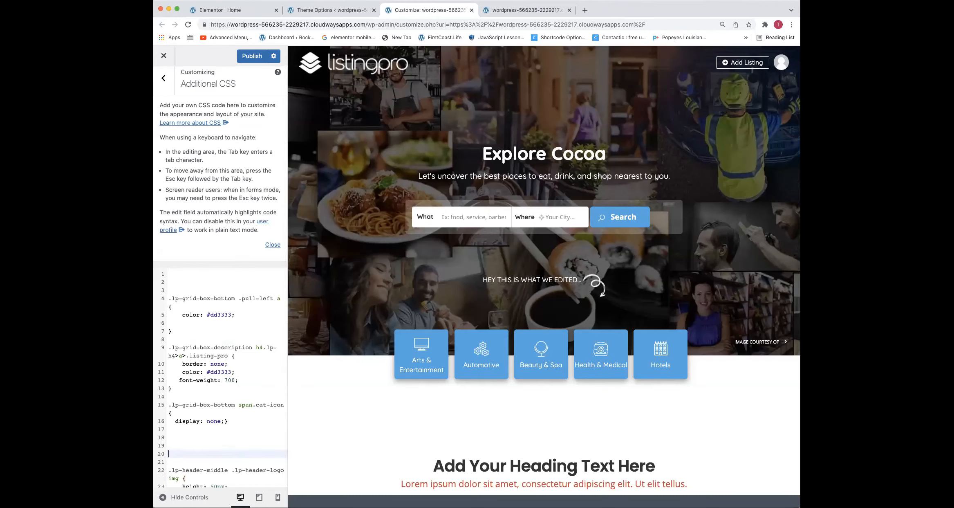
left_click(184, 275)
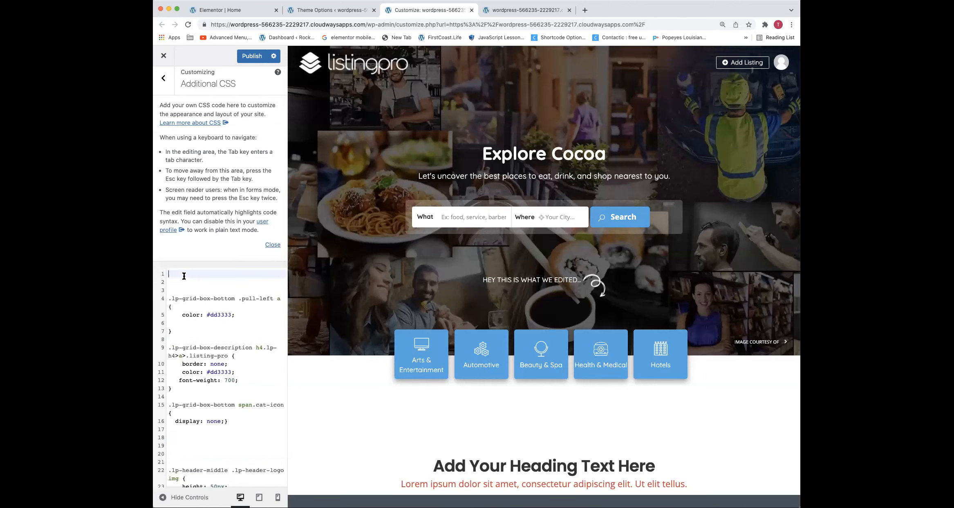
type("/**/")
type("OVernight")
type(" Coder*/")
left_click_drag(241, 274, 165, 272)
key("super+c")
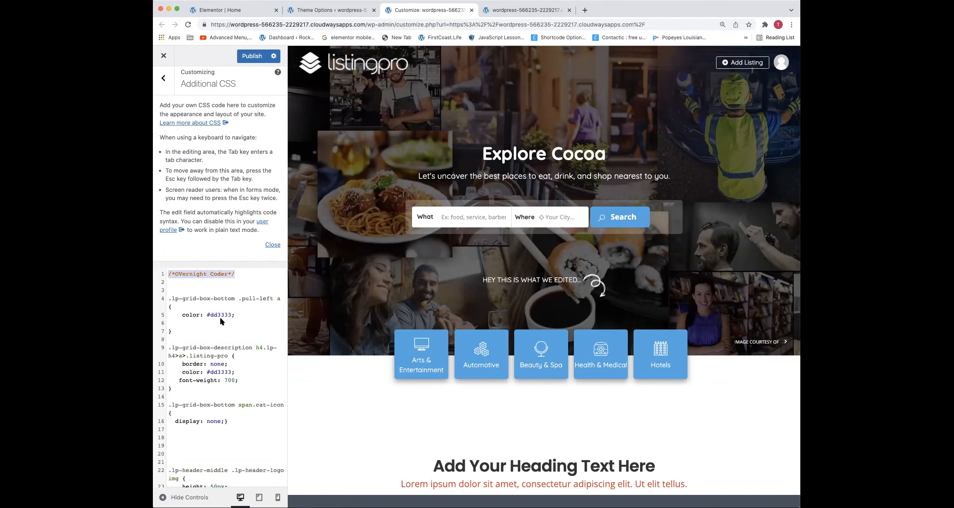
left_click(215, 282)
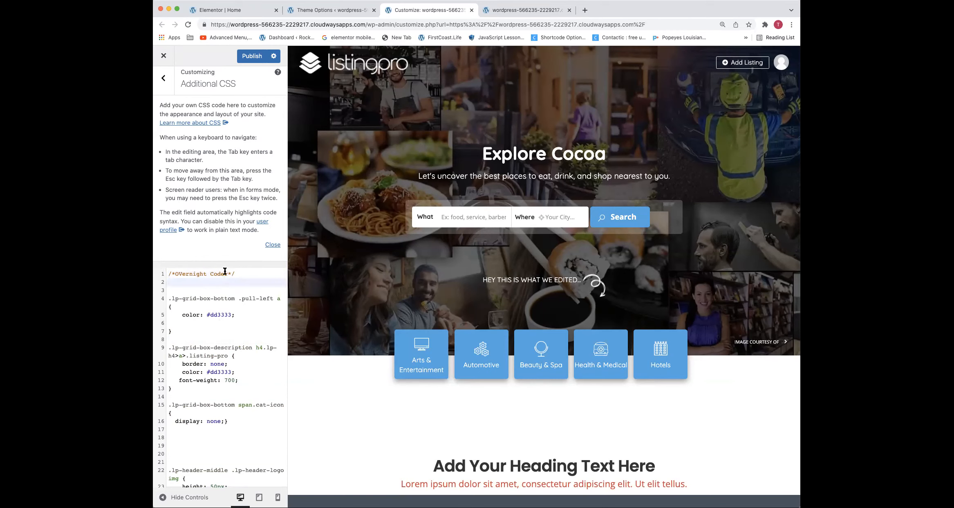
Duplicate the opening comment two lines below it and change the copy's text to "home page grid listing"
scroll(195, 303, "down", 1)
triple_click(200, 273)
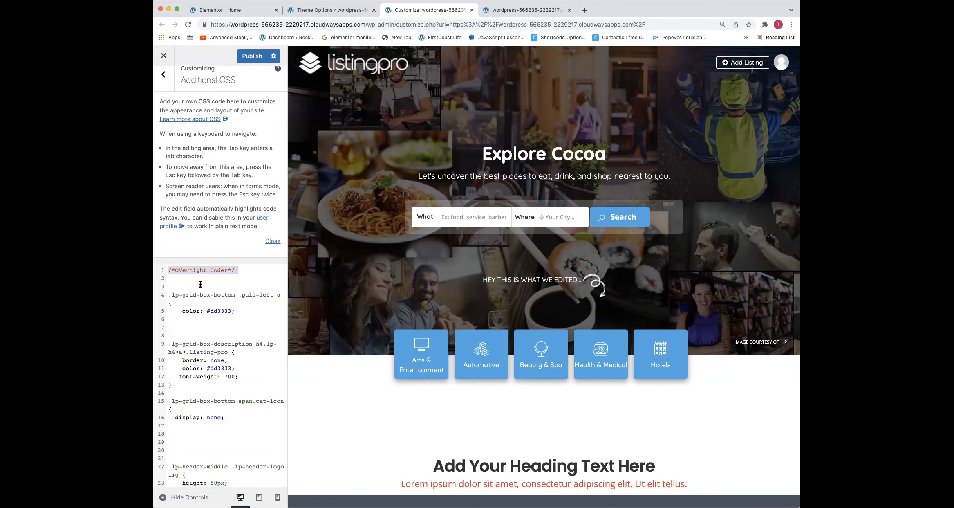
key("super+v")
key("super+v")
scroll(233, 265, "up", 1)
left_click(240, 269)
key("Return")
key("Return")
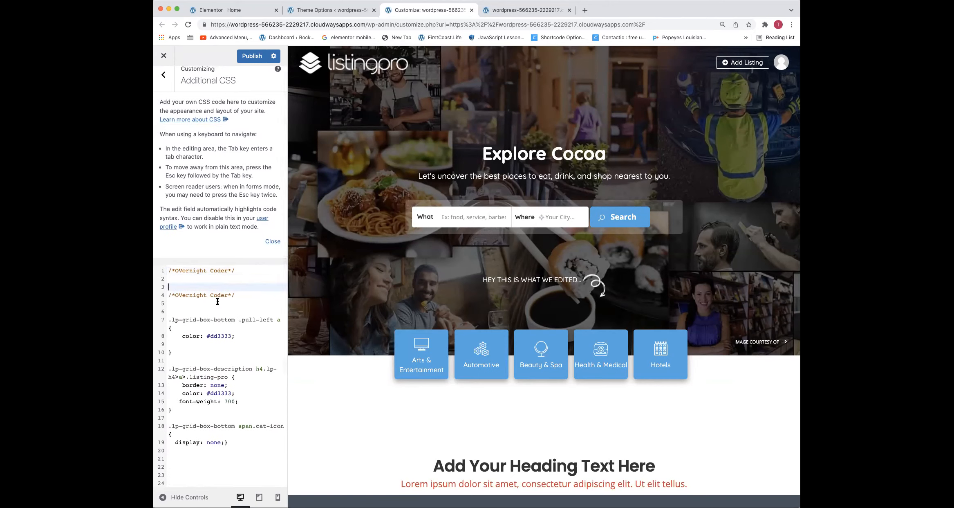
left_click_drag(228, 294, 177, 295)
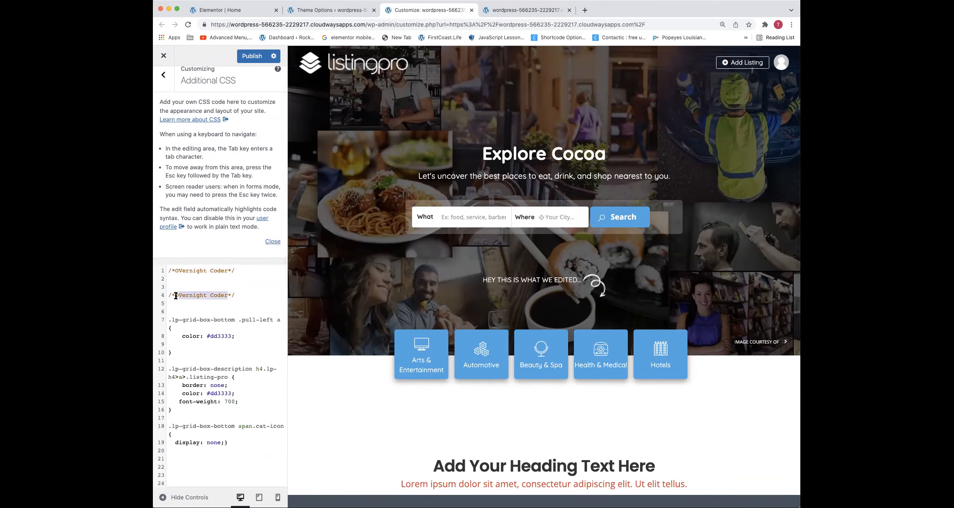
type("page grid listing")
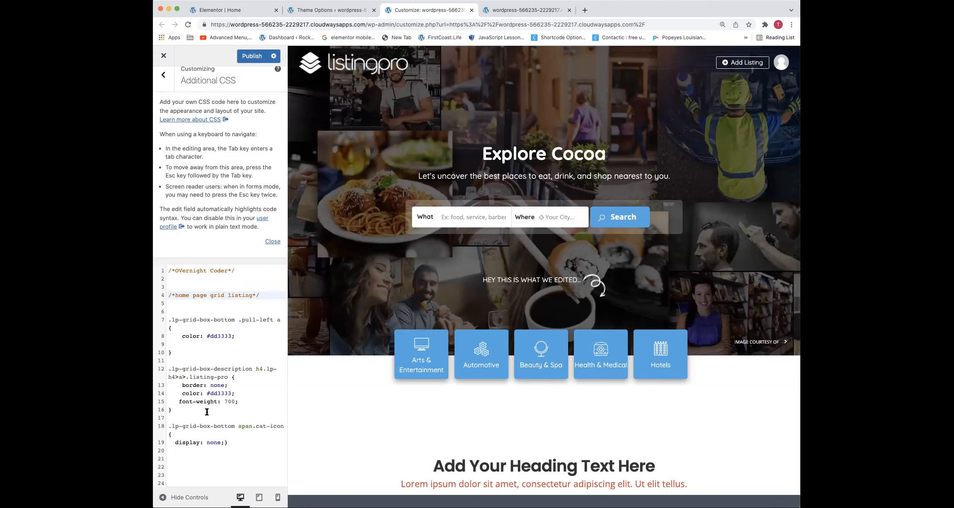
Add the comment /*header styling*/ above the .lp-header-middle logo rule and publish the Additional CSS
scroll(207, 412, "down", 3)
left_click(202, 368)
key("super+v")
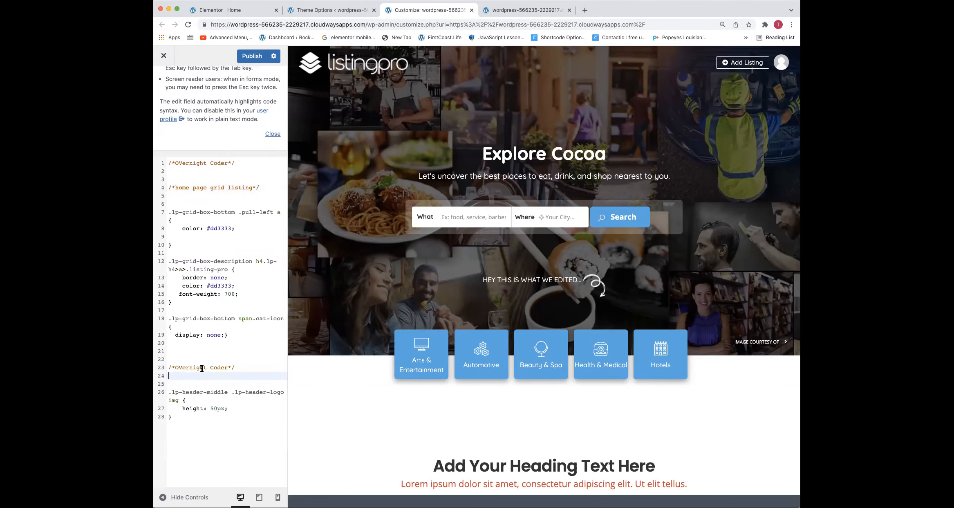
left_click_drag(228, 367, 176, 365)
type("header c")
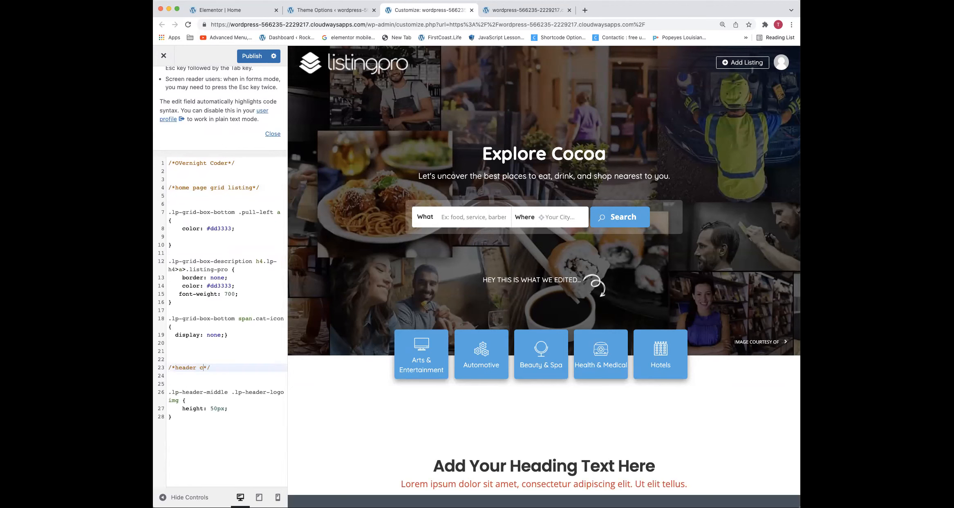
key("BackSpace")
type("styling")
left_click(189, 351)
left_click(252, 57)
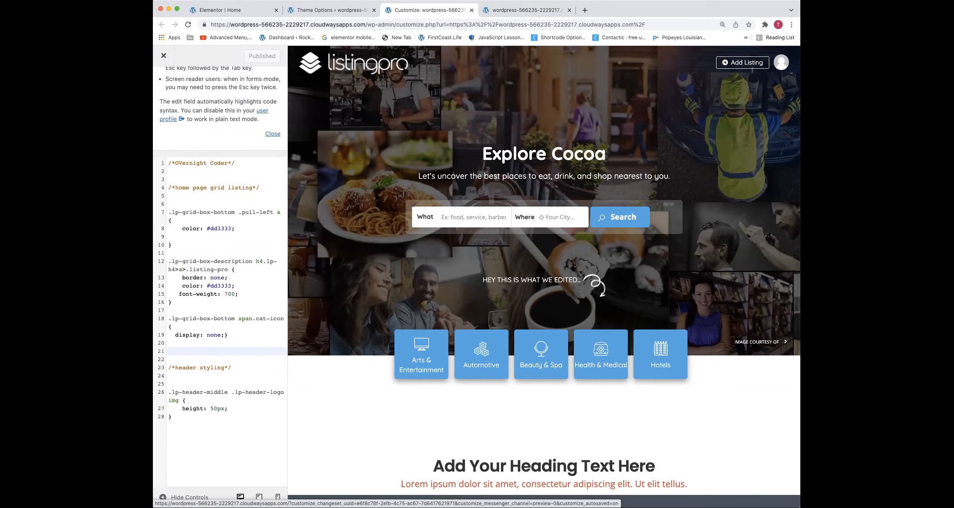
Review the commented CSS sections and the homepage preview, and open the header logo's link in a new tab
left_click(223, 196)
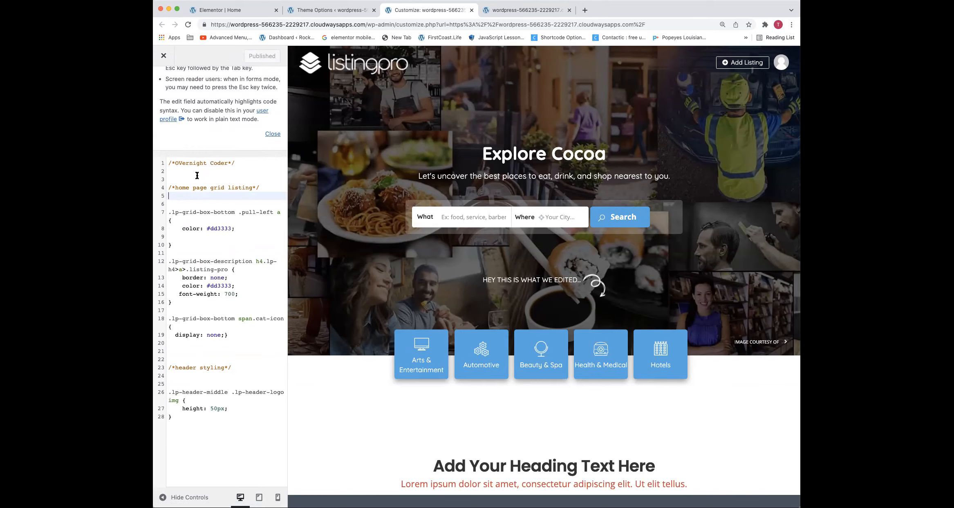
scroll(171, 365, "down", 3)
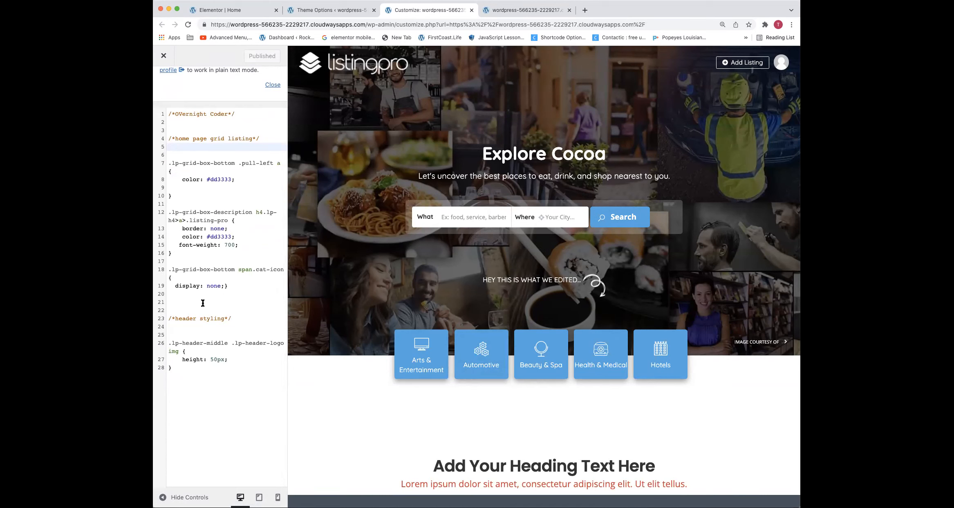
left_click(179, 382)
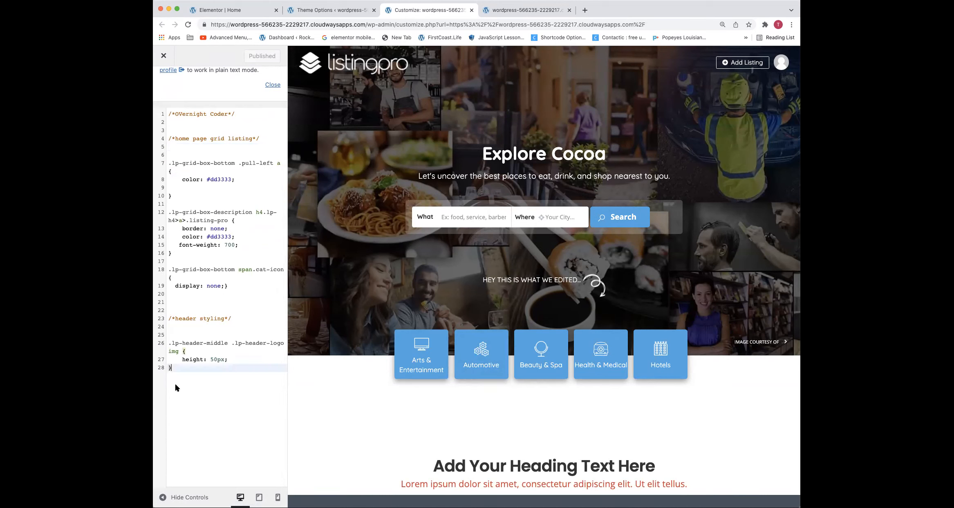
scroll(458, 254, "down", 1)
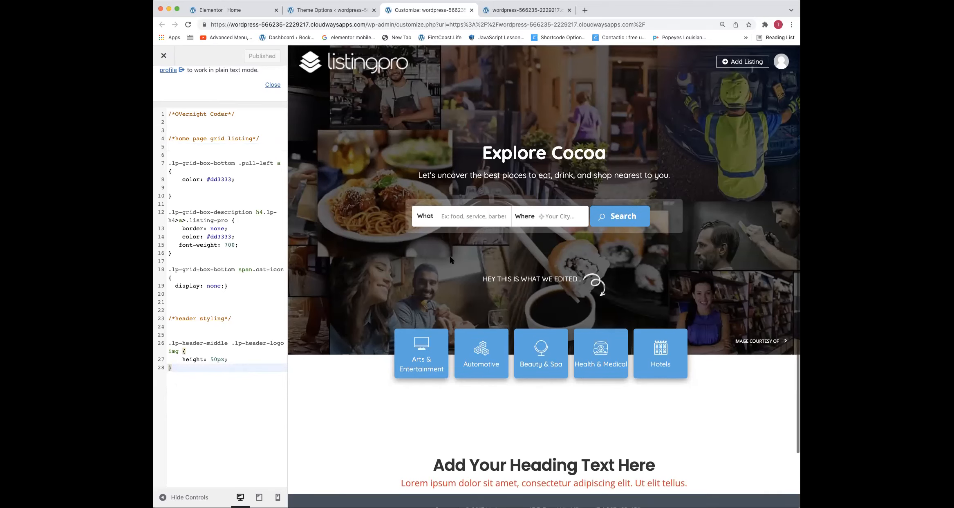
scroll(453, 273, "down", 1)
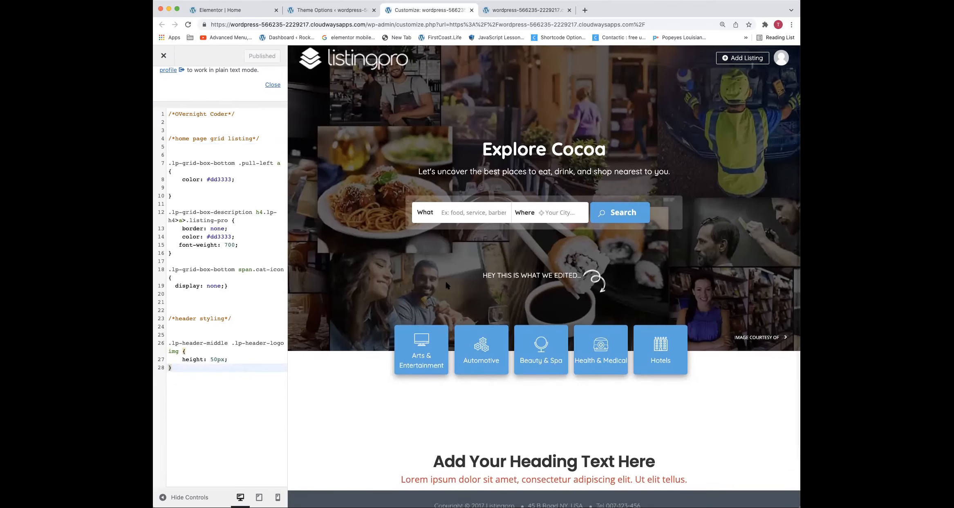
scroll(445, 279, "down", 3)
scroll(445, 280, "up", 3)
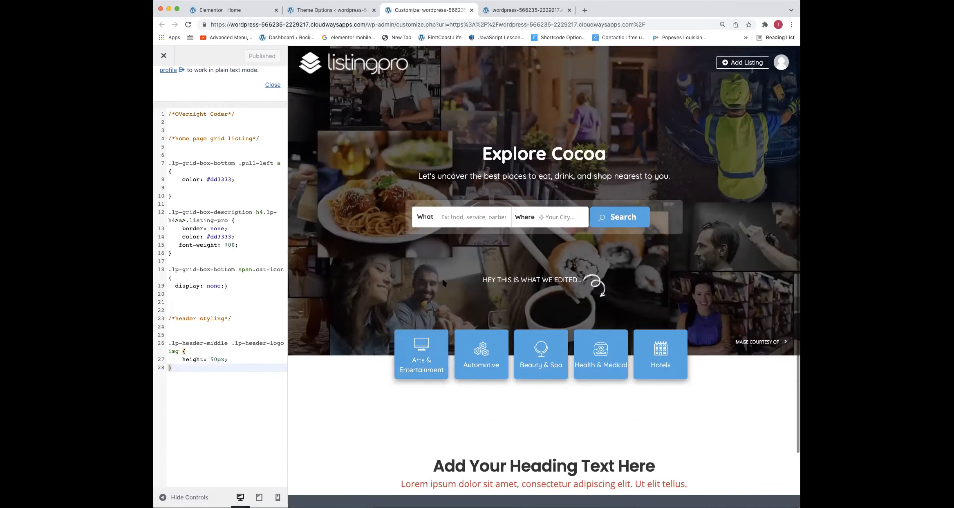
right_click(366, 62)
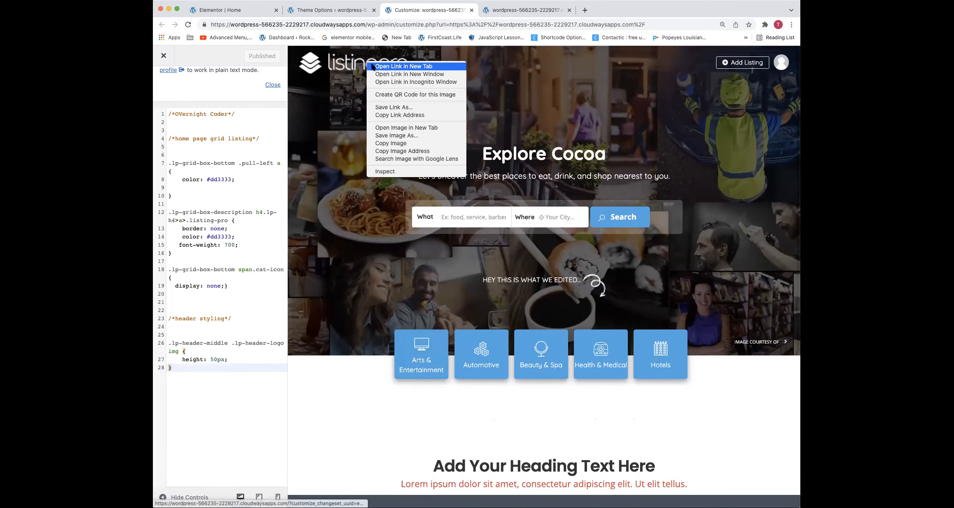
left_click(376, 66)
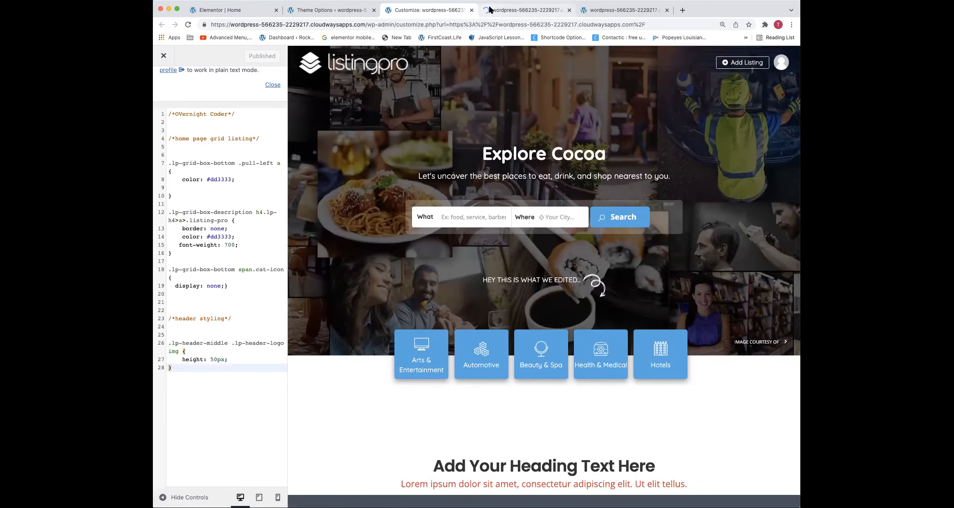
Switch to the homepage tab and inspect the bookmark icon beside Save on the Sushi Kashiba listing card
left_click(491, 9)
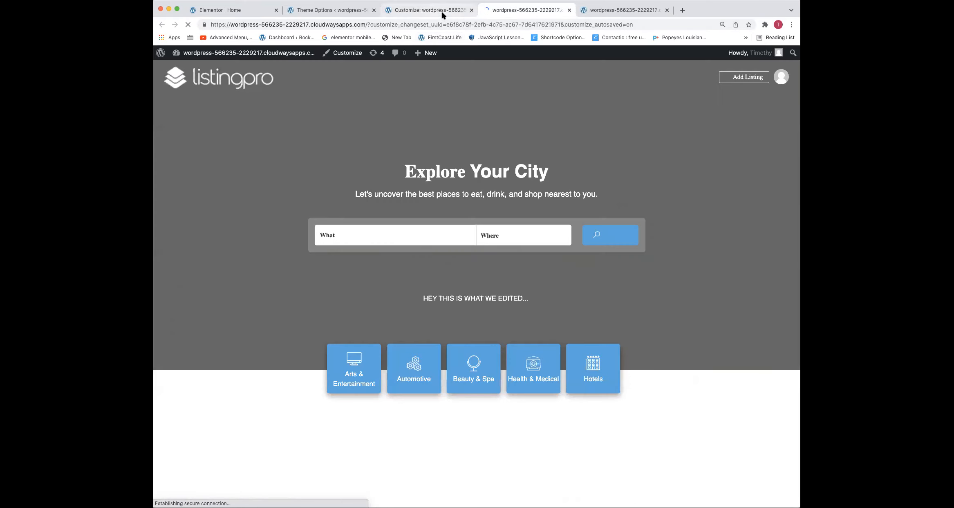
scroll(633, 248, "down", 7)
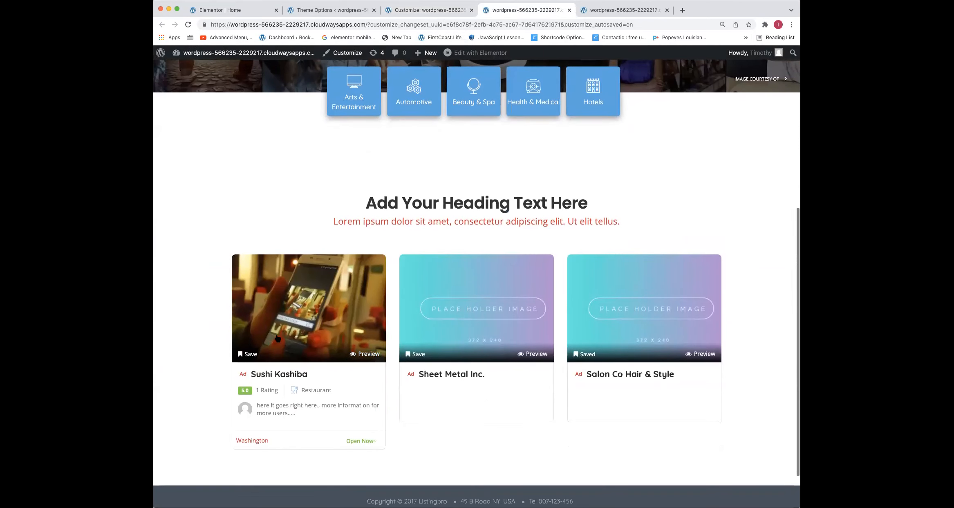
right_click(243, 360)
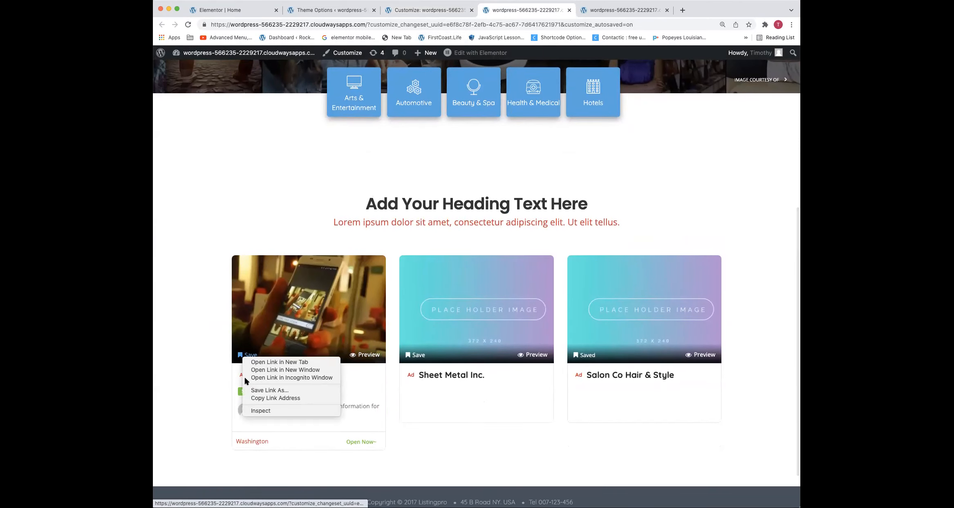
left_click(263, 411)
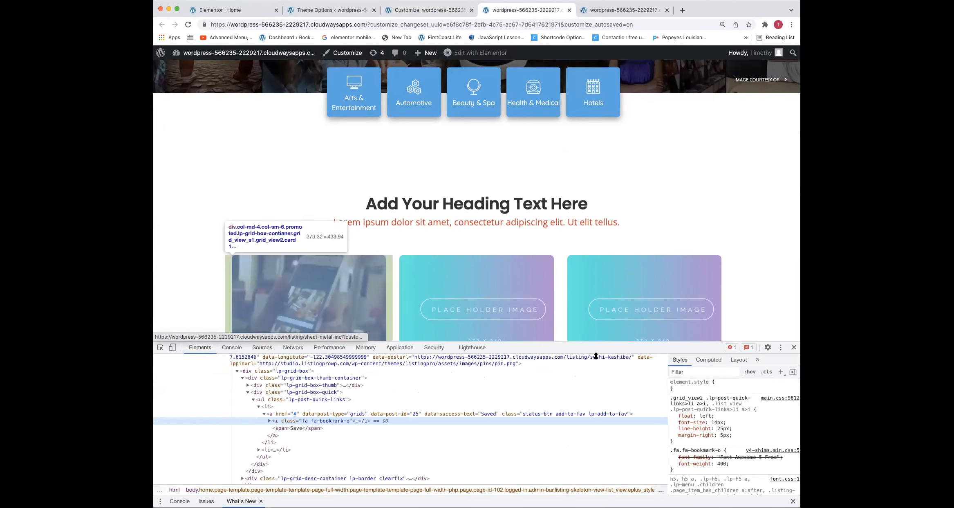
scroll(616, 286, "down", 3)
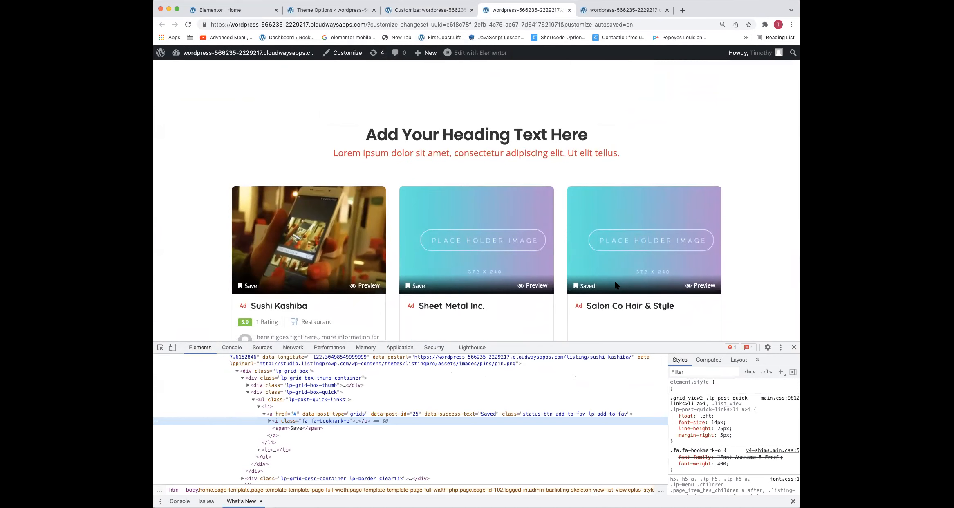
scroll(440, 232, "down", 2)
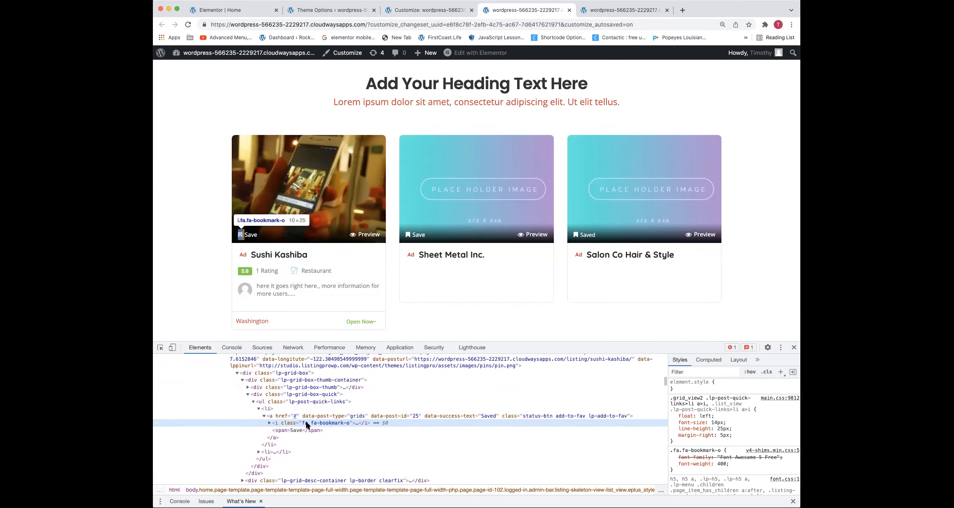
scroll(307, 424, "up", 1)
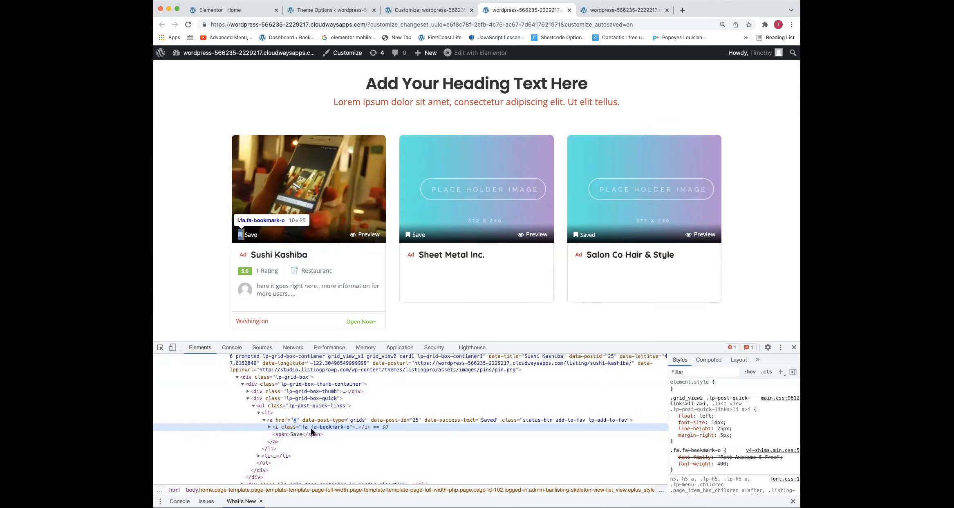
Change the inspected Save icon's class from fa-bookmark-o to fa-heart in the page's HTML
double_click(337, 427)
left_click_drag(321, 428, 342, 430)
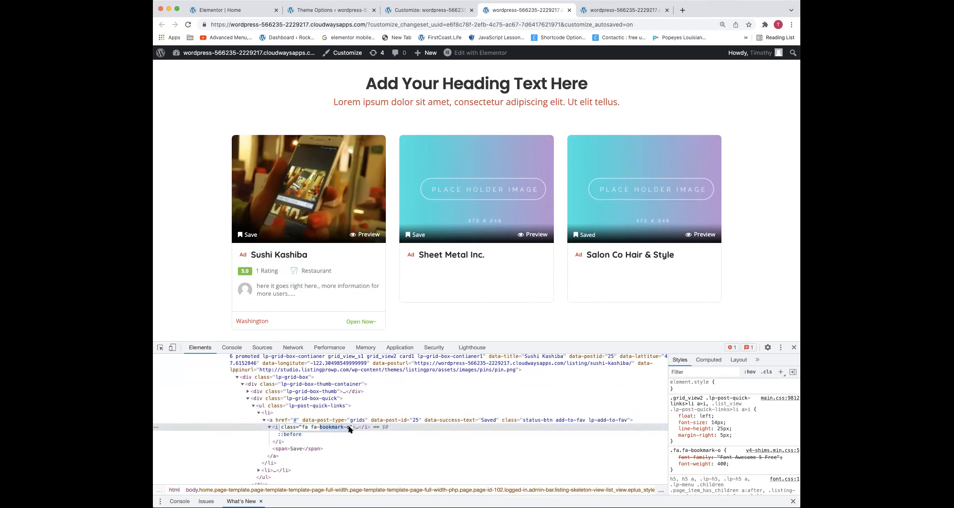
type("heart")
left_click(350, 433)
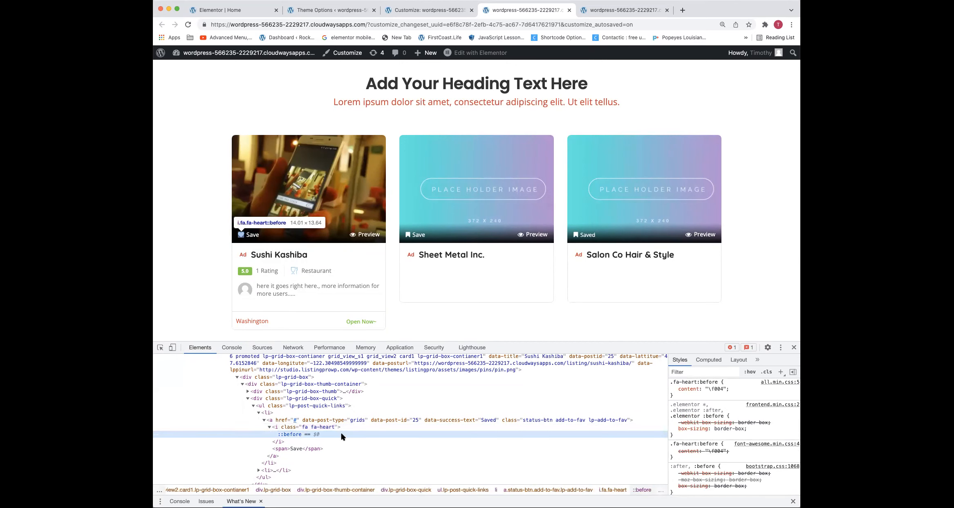
Examine the heart icon's styles and set the content of .fa-heart:before to "\f005"
left_click(318, 427)
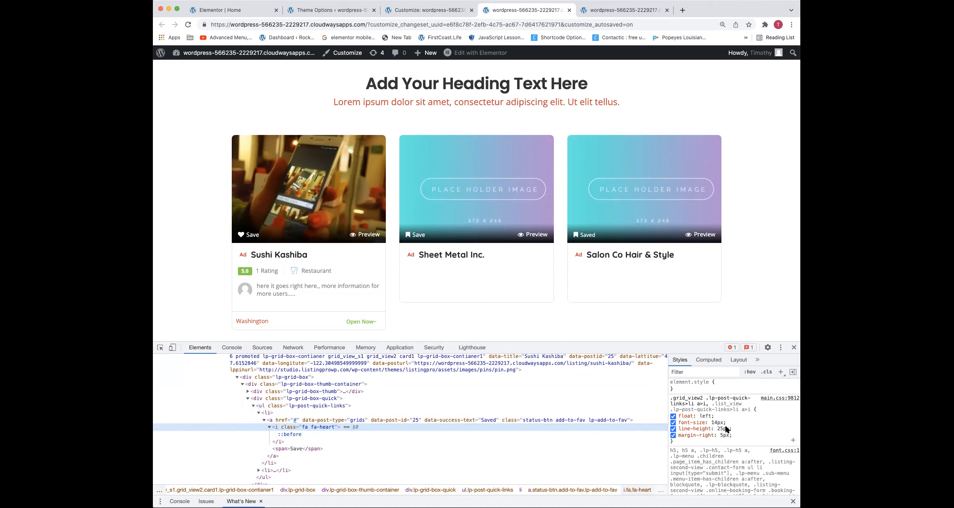
scroll(713, 403, "down", 5)
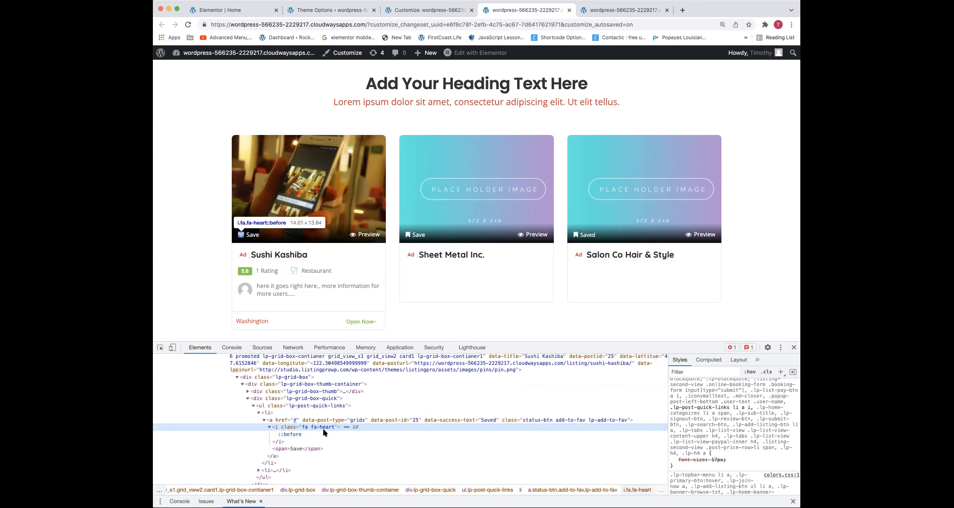
scroll(325, 428, "up", 1)
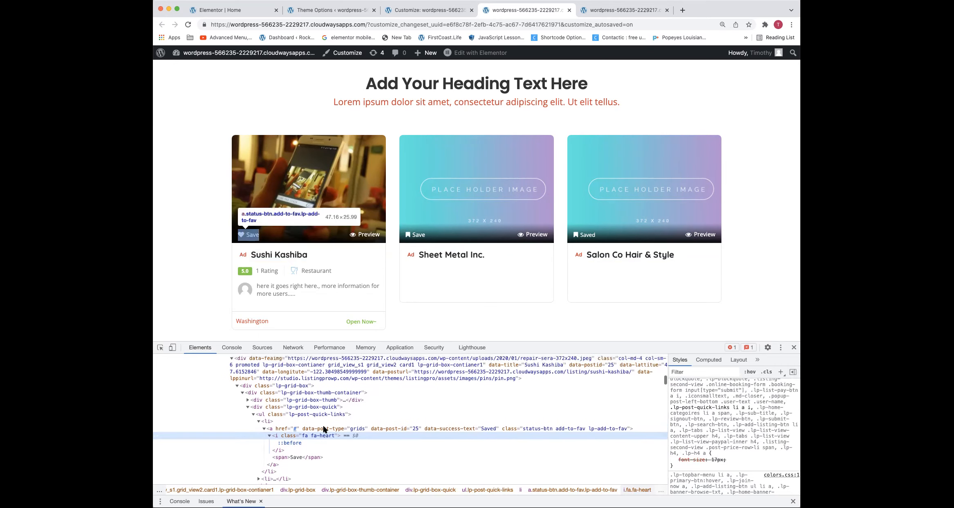
scroll(344, 436, "up", 1)
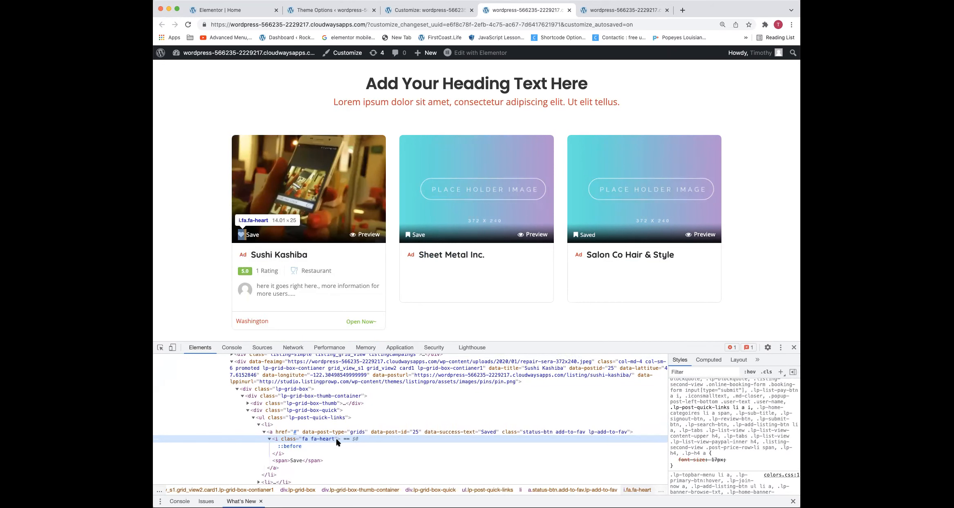
left_click(293, 446)
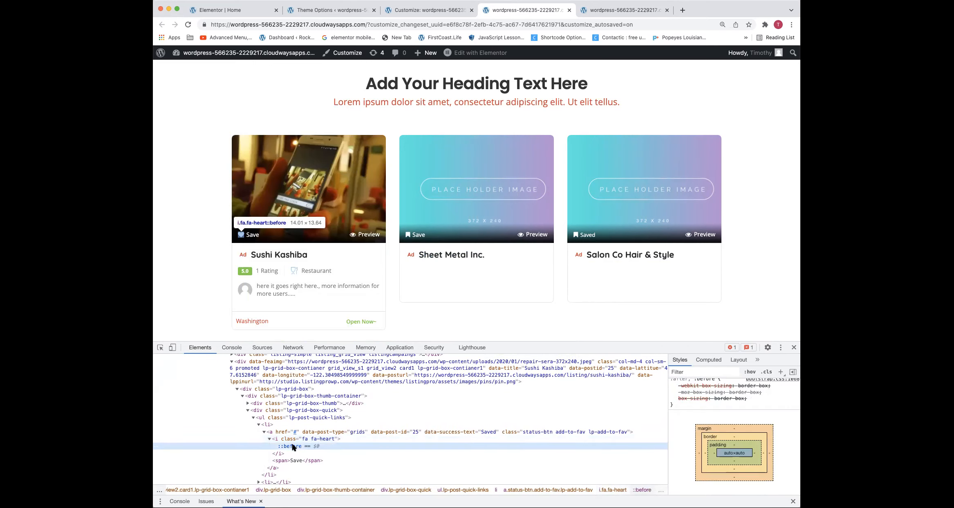
scroll(766, 417, "up", 3)
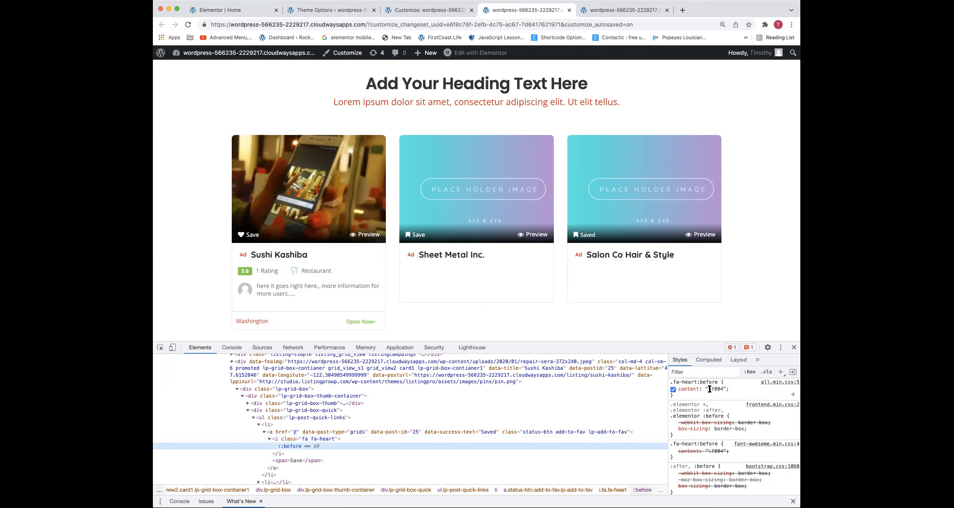
left_click(717, 389)
left_click(717, 388)
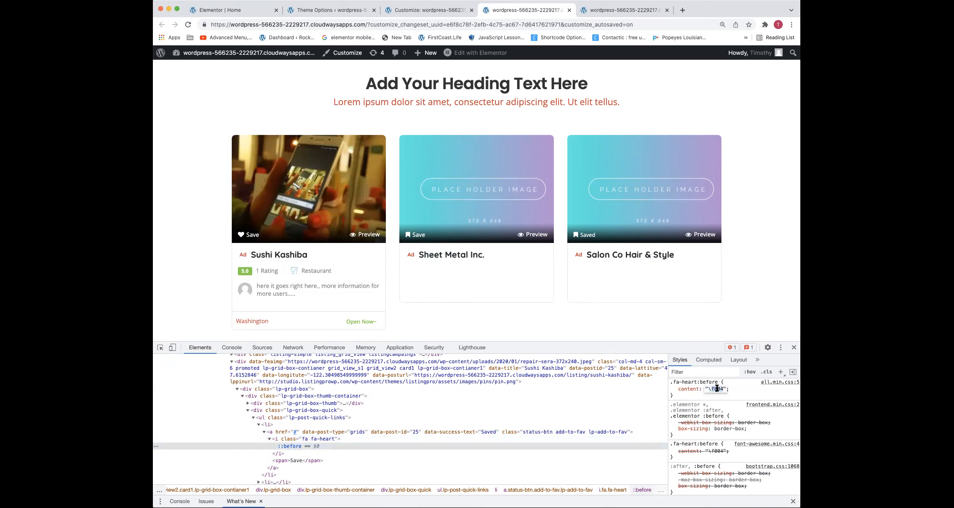
key("BackSpace")
type("5")
key("Return")
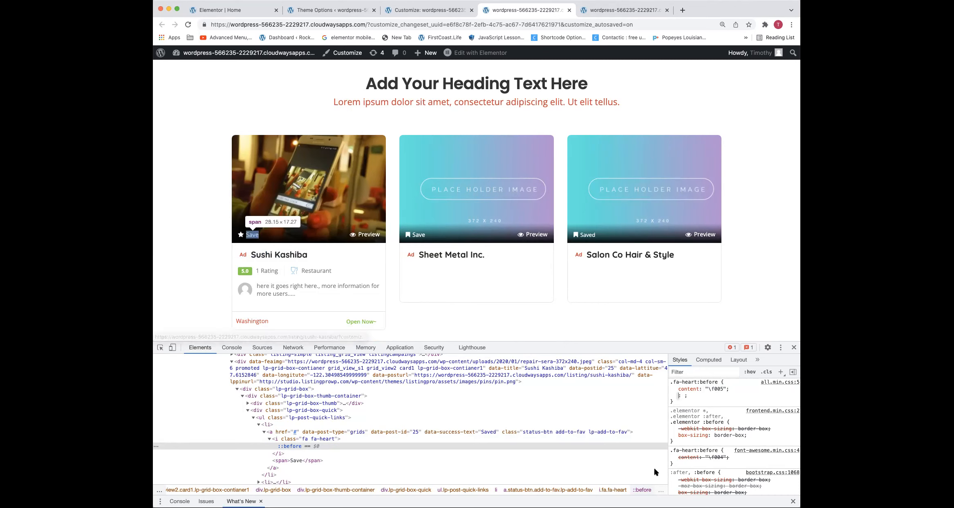
left_click(681, 402)
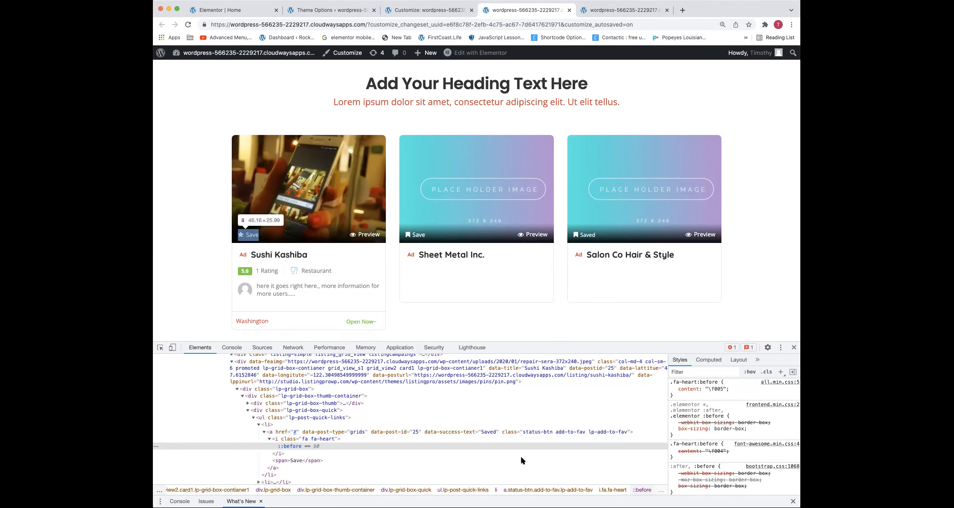
Inspect the Save icon on the Sheet Metal Inc. card and set the content of .fa.fa-bookmark-o:before to "\f005"
right_click(408, 236)
left_click(419, 289)
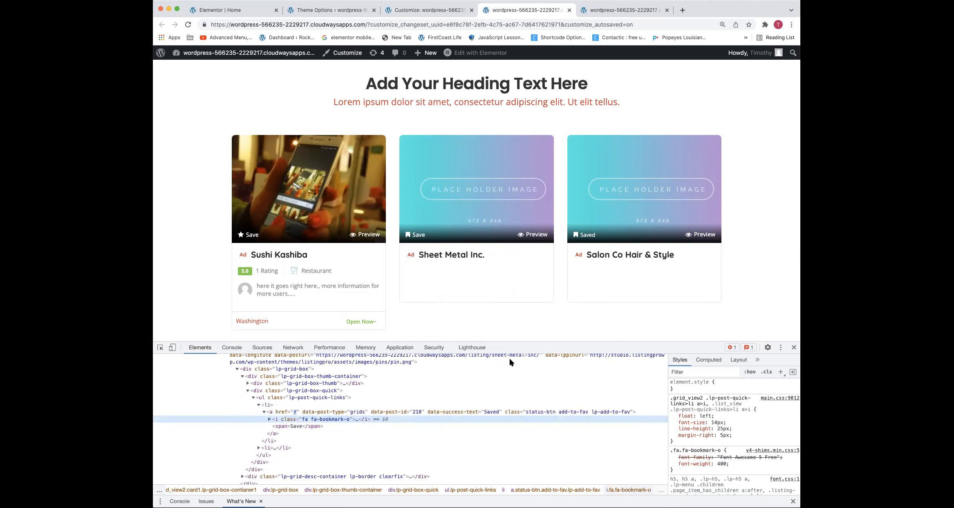
left_click(269, 419)
left_click(300, 425)
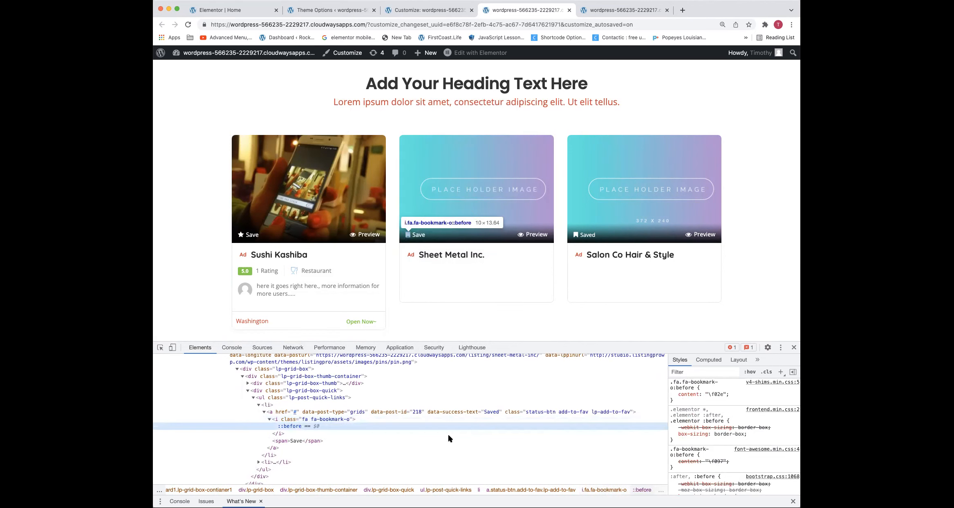
left_click_drag(685, 397, 668, 385)
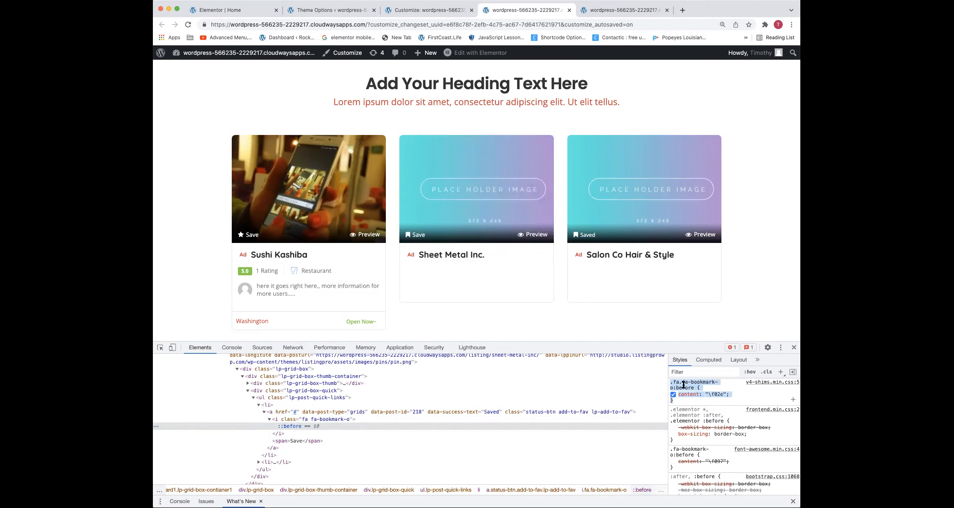
left_click(721, 394)
triple_click(720, 394)
left_click(720, 395)
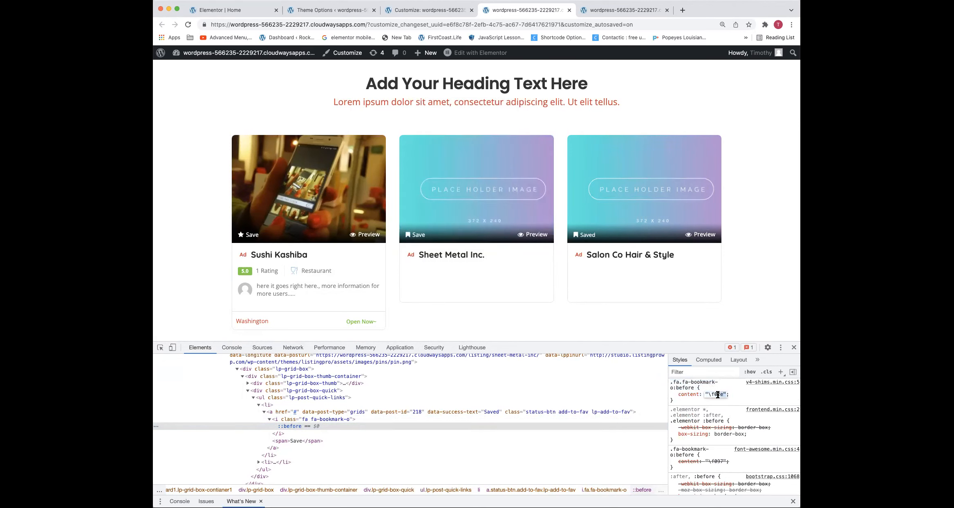
double_click(717, 395)
type("f005")
key("Return")
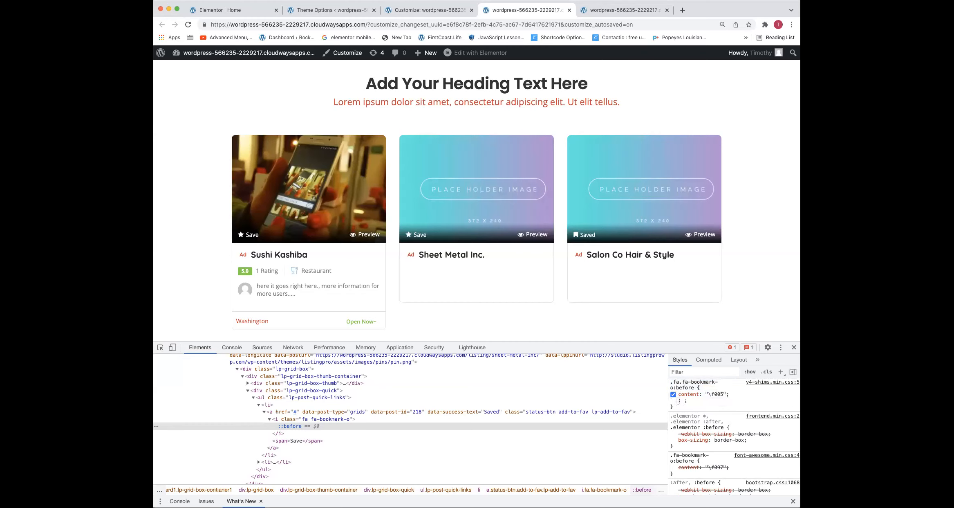
left_click(676, 409)
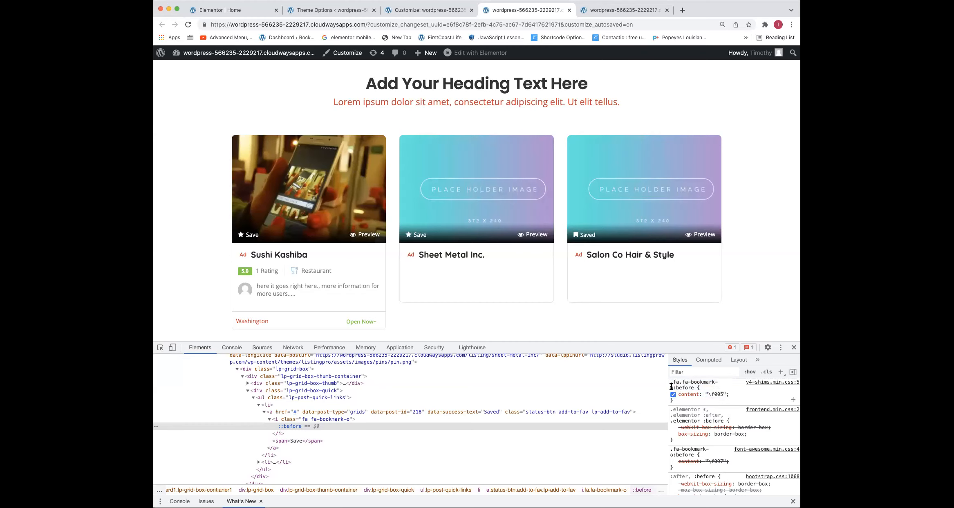
Copy the edited .fa.fa-bookmark-o:before rule and paste it at the end of the Additional CSS
left_click_drag(671, 386, 674, 401)
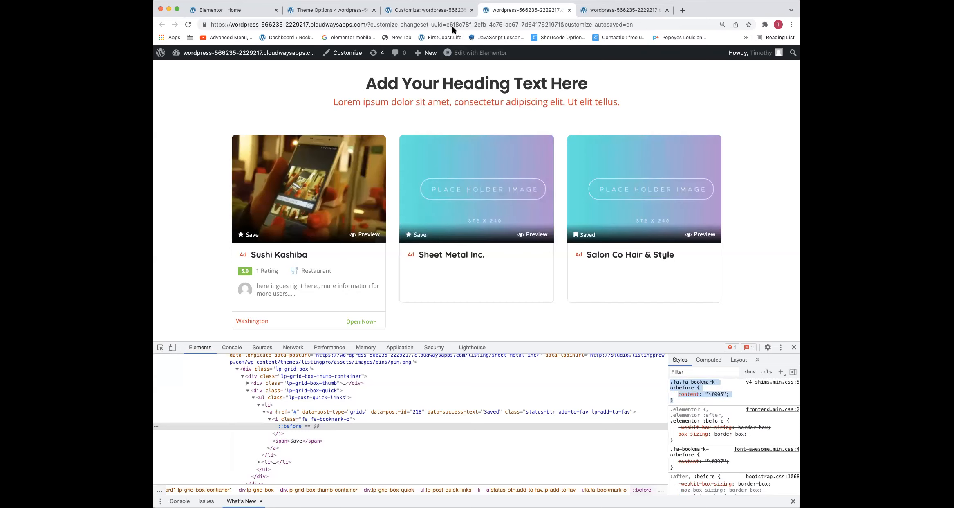
left_click(425, 10)
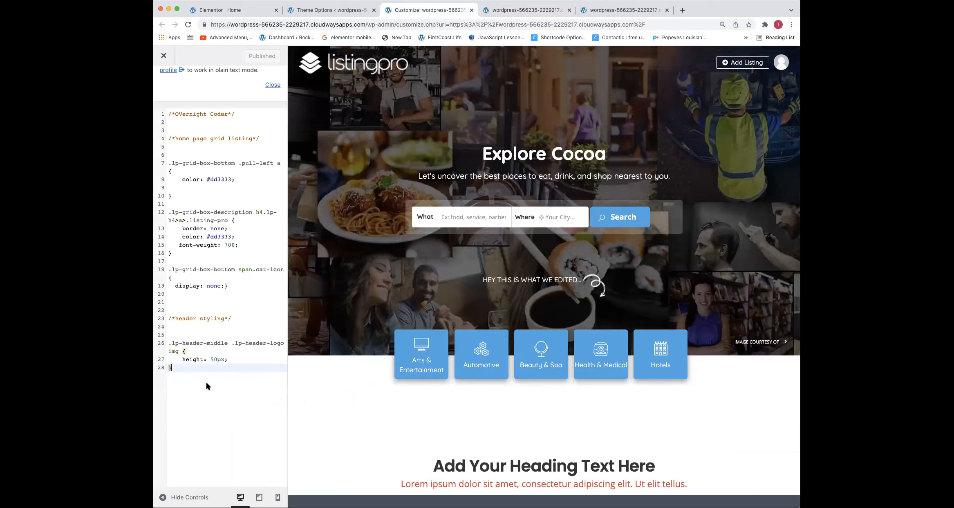
key("Return")
key("Return")
type(".fa.fa-bookmark-o:before {     content: \"\\f005\"; }")
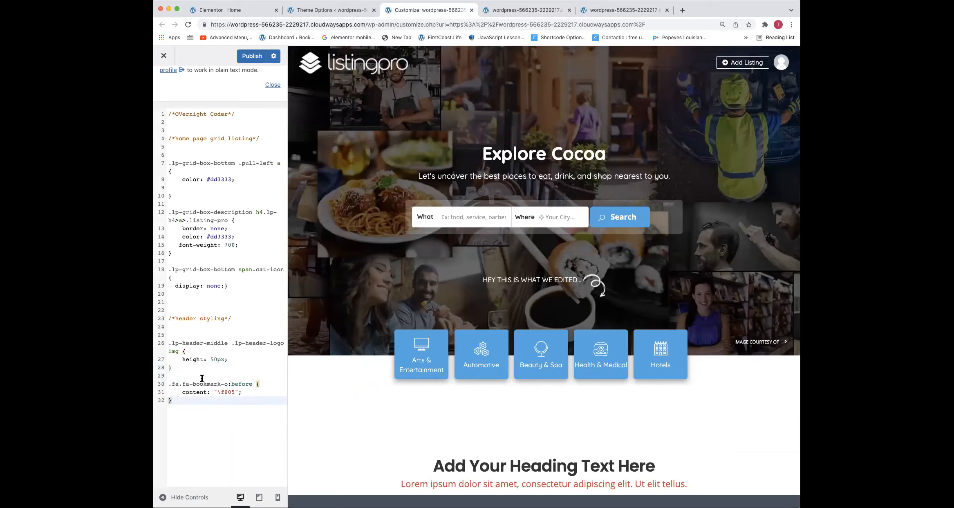
Paste another copy of the .fa.fa-bookmark-o:before rule under the home page grid listing section, above the header styling comment, and publish
left_click_drag(196, 320, 170, 320)
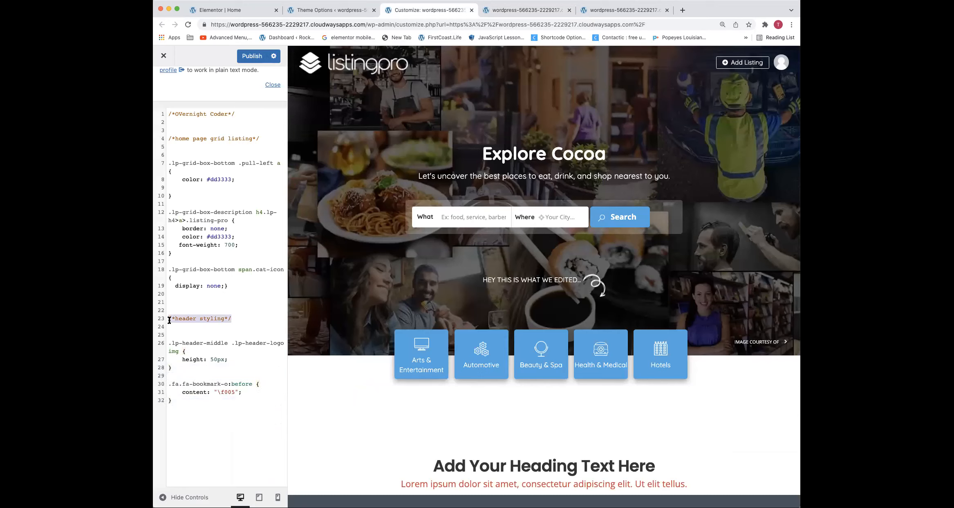
left_click(175, 383)
left_click_drag(174, 404, 168, 381)
key("super+c")
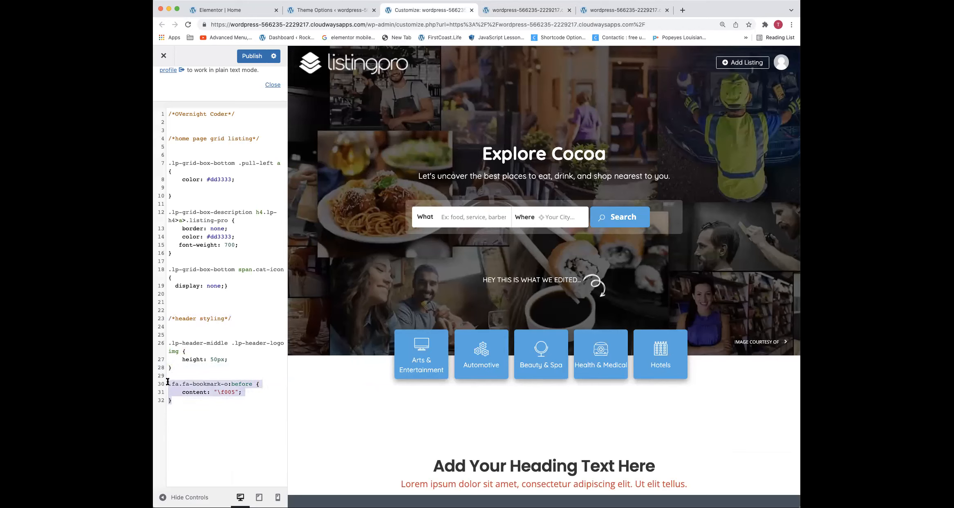
left_click(179, 301)
key("super+v")
key("Return")
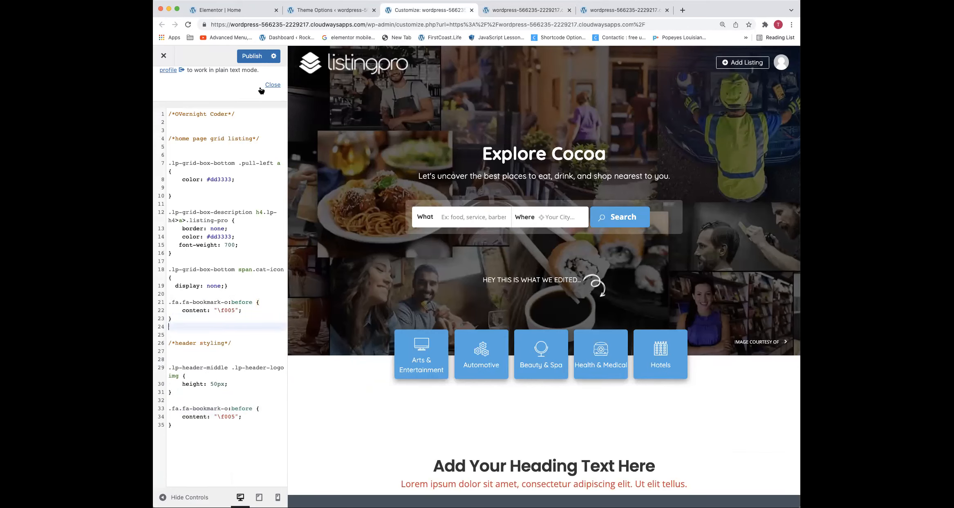
left_click(253, 56)
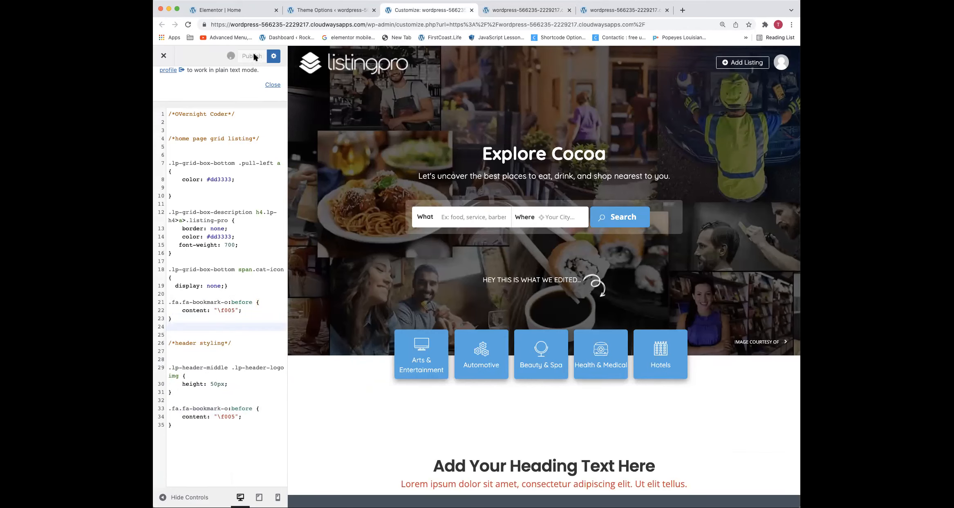
Reload the homepage to check the Save icons with the developer tools closed, and select the customizer parameters in its address
left_click(502, 12)
left_click(502, 25)
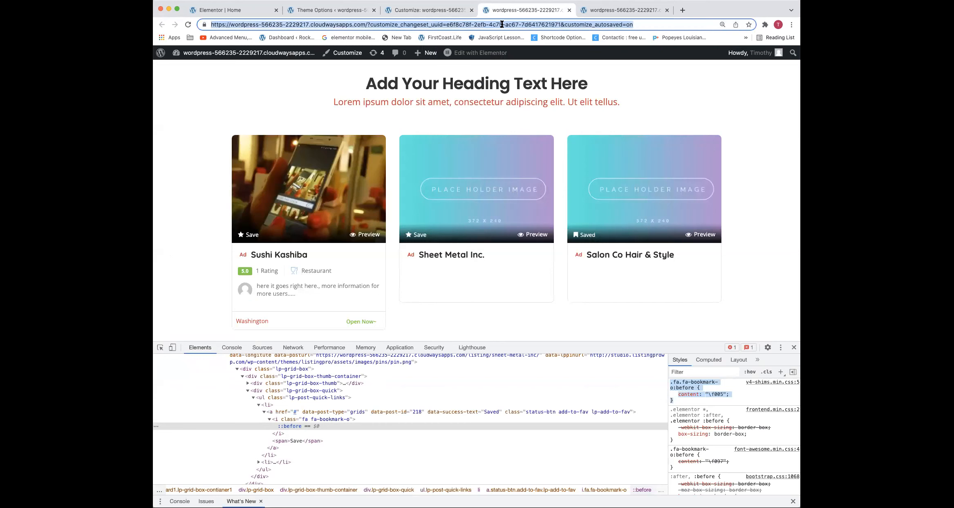
key("Return")
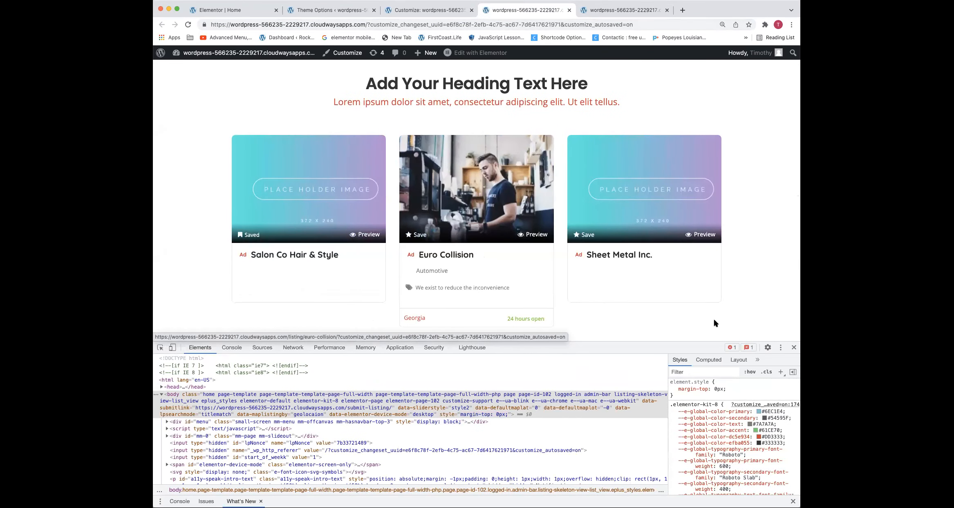
left_click(794, 348)
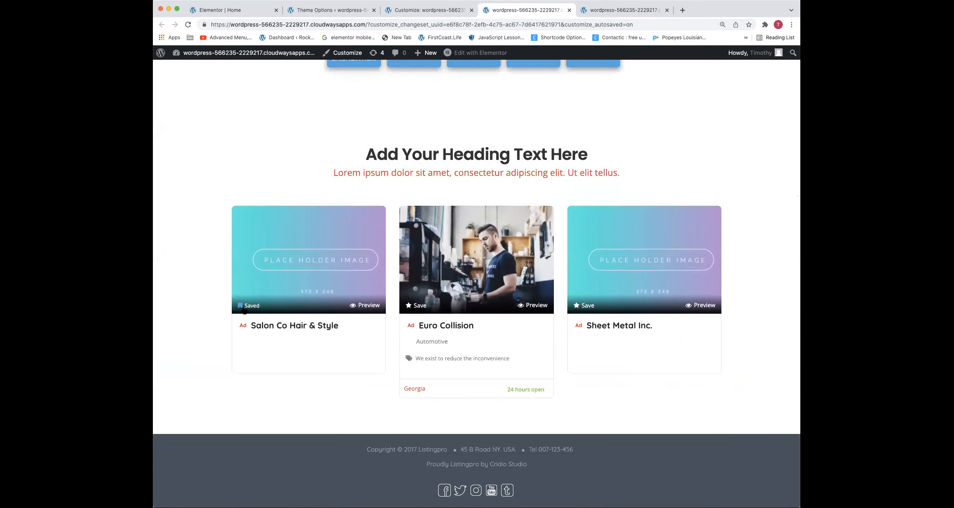
key("super+r")
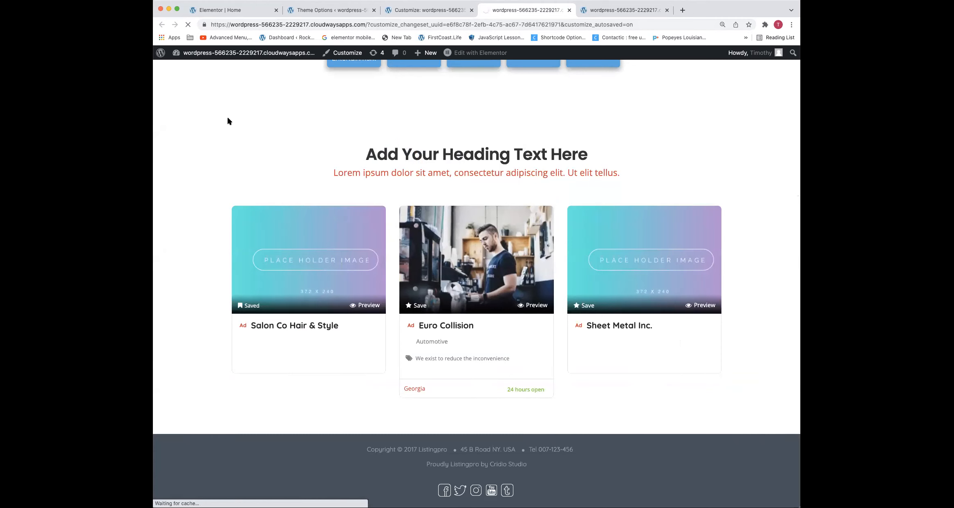
left_click(370, 23)
left_click(375, 23)
left_click_drag(369, 26, 498, 4)
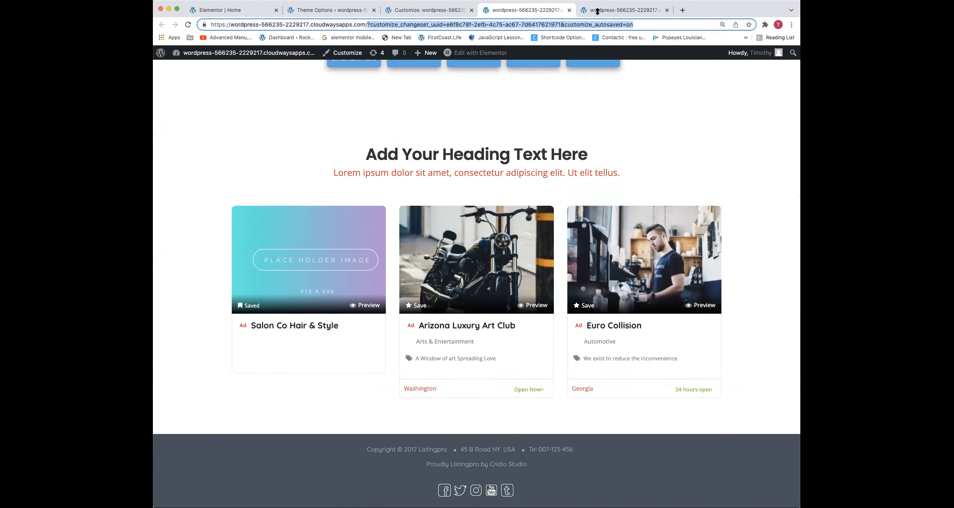
Reload the homepage without the customizer parameters in its address and check the listing cards' Save icons
key("BackSpace")
key("Return")
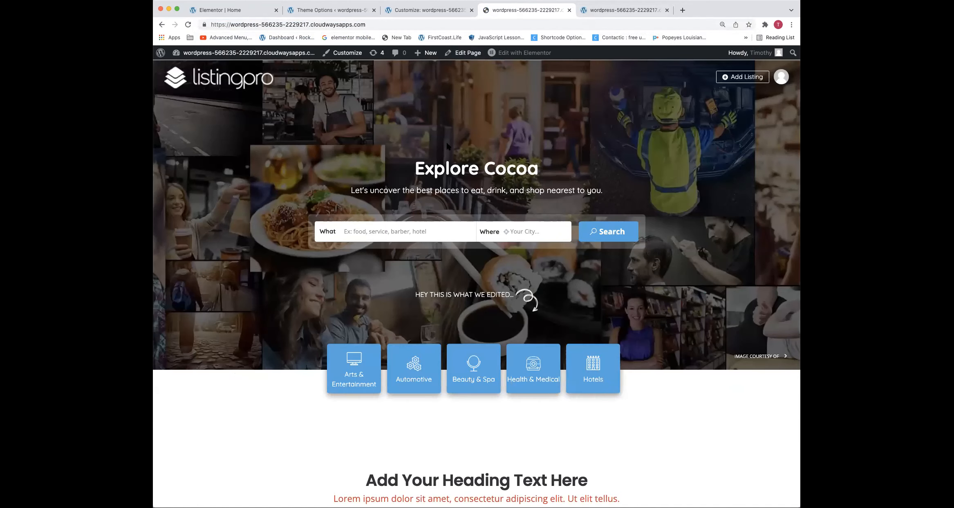
scroll(447, 145, "down", 10)
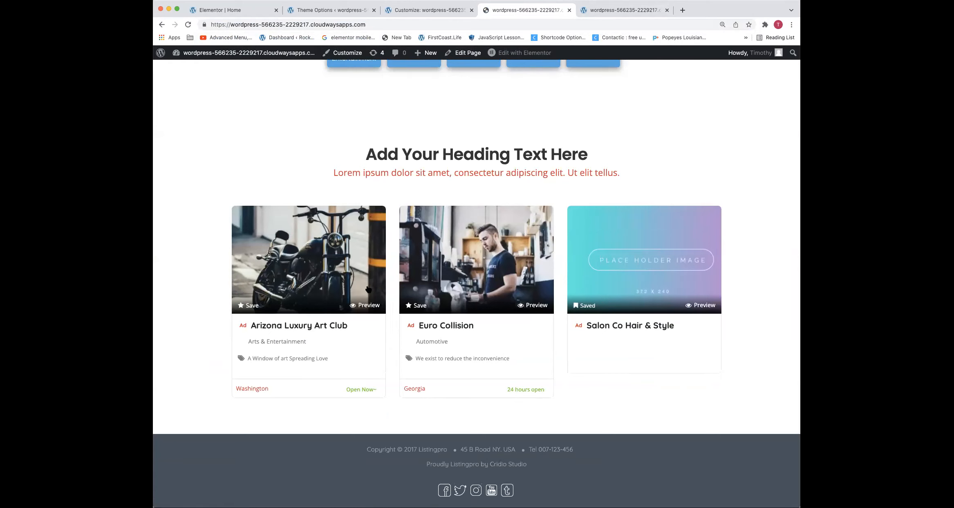
Inspect the Saved icon on the Salon Co Hair & Style card and set the content of .fa-bookmark:before to "\f4e"
right_click(576, 308)
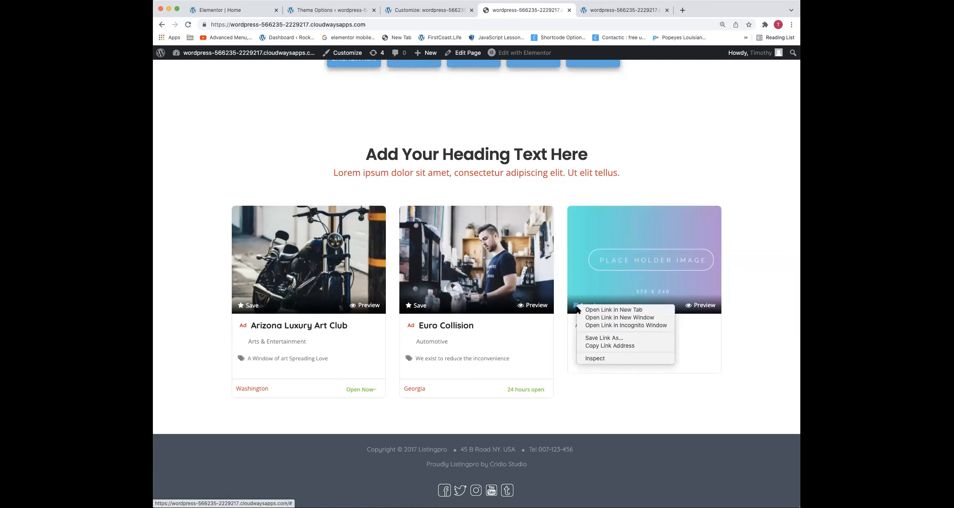
left_click(590, 357)
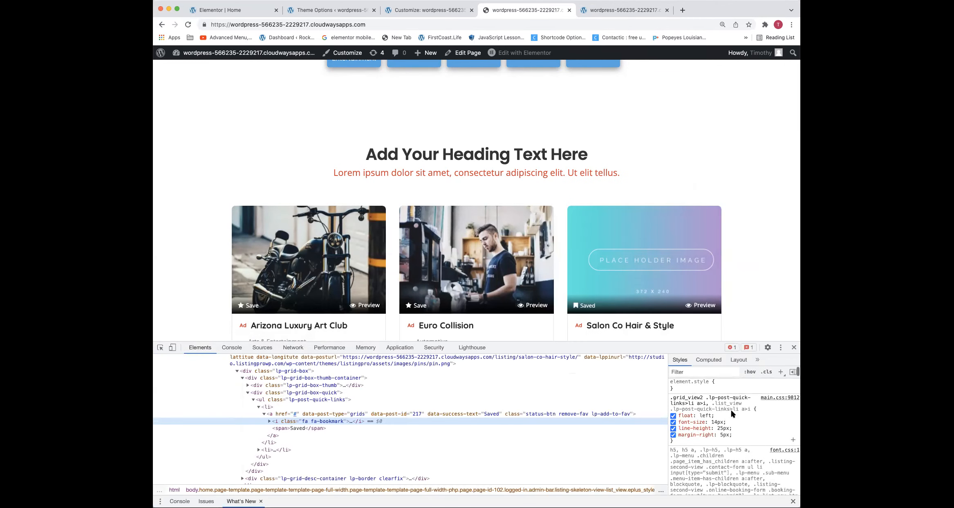
left_click(267, 422)
left_click(281, 428)
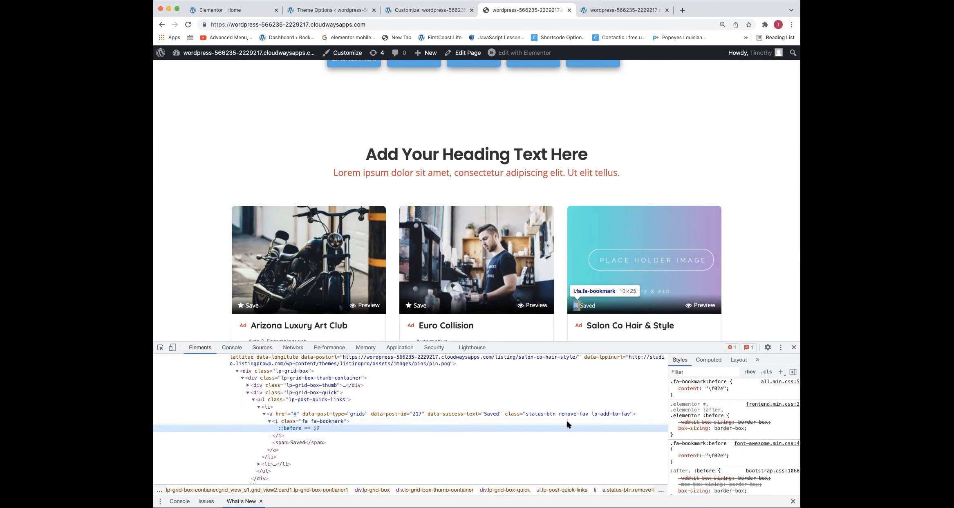
scroll(636, 436, "down", 1)
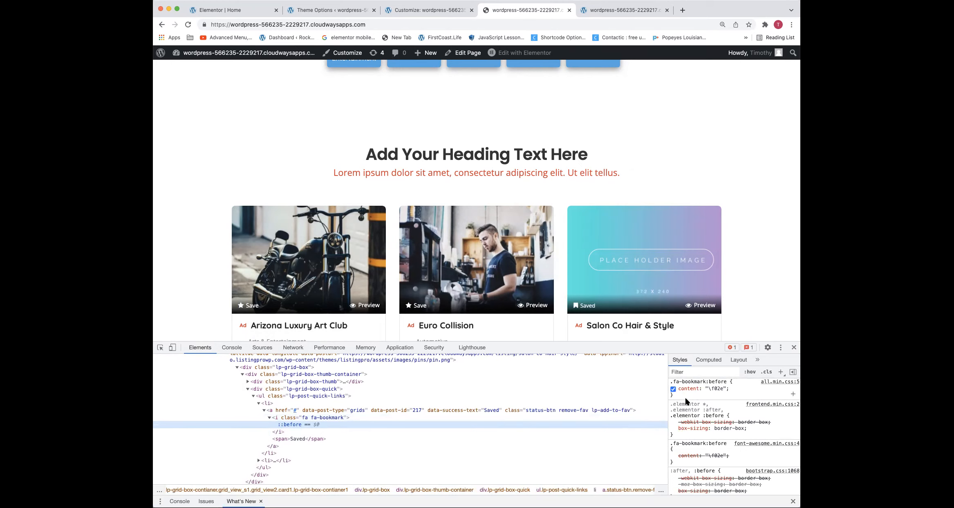
left_click(721, 388)
left_click(718, 390)
scroll(718, 390, "up", 3)
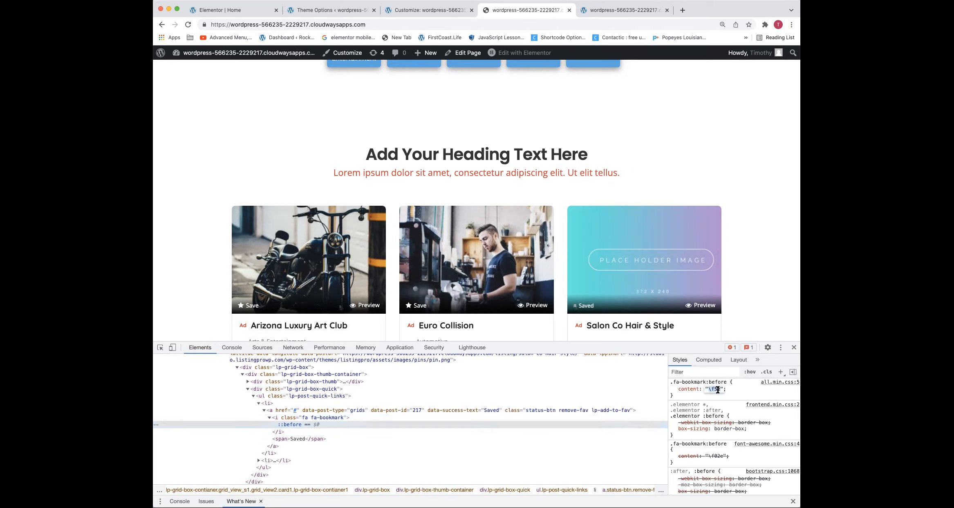
Copy the edited .fa-bookmark:before rule, paste it above the header styling comment in the Additional CSS with blank lines after it, and publish
left_click(706, 397)
left_click_drag(682, 397, 671, 382)
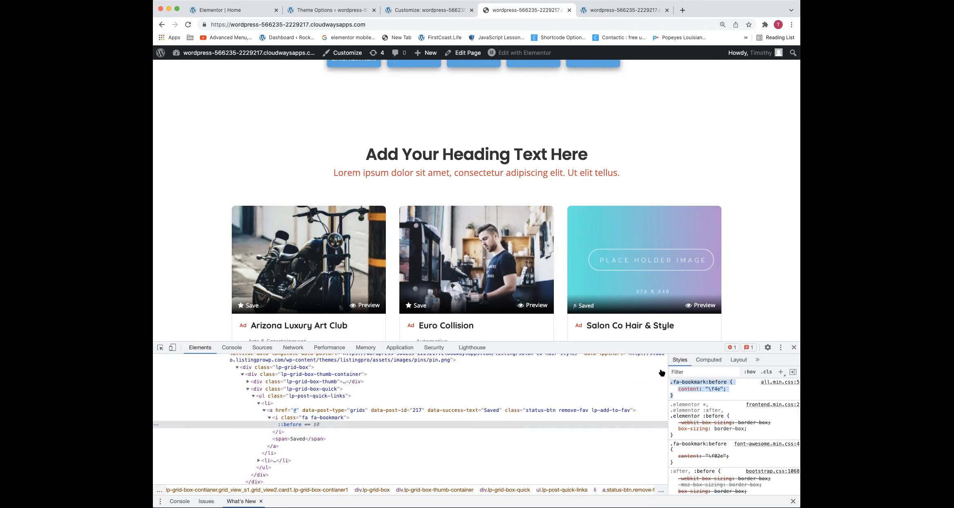
left_click(409, 10)
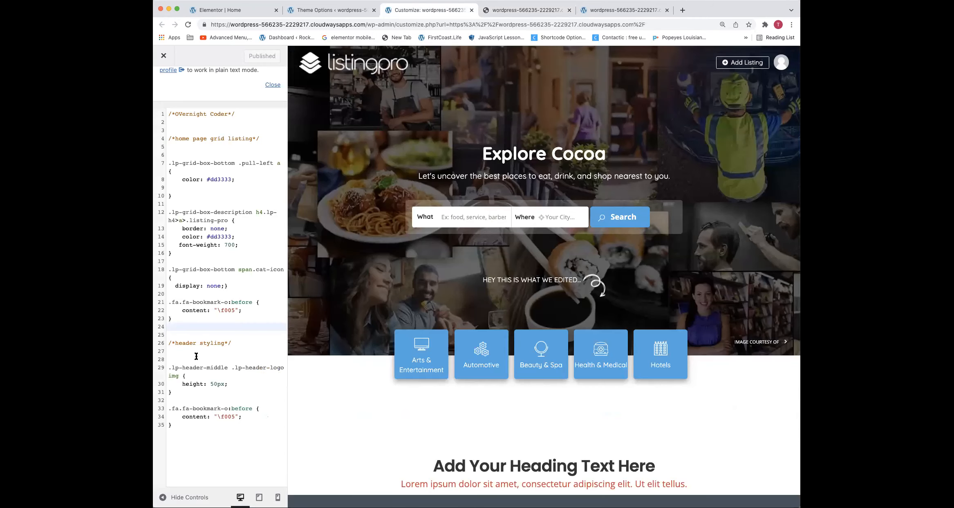
left_click(179, 331)
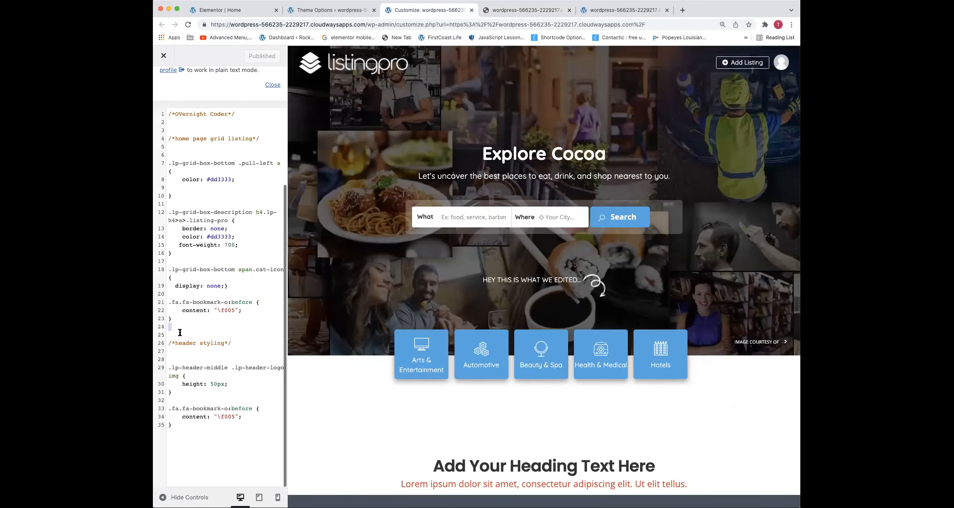
type(".fa-bookmark:before {     content: \"\\f4e\"; }")
key("Return")
key("Return")
key("Return")
left_click(252, 56)
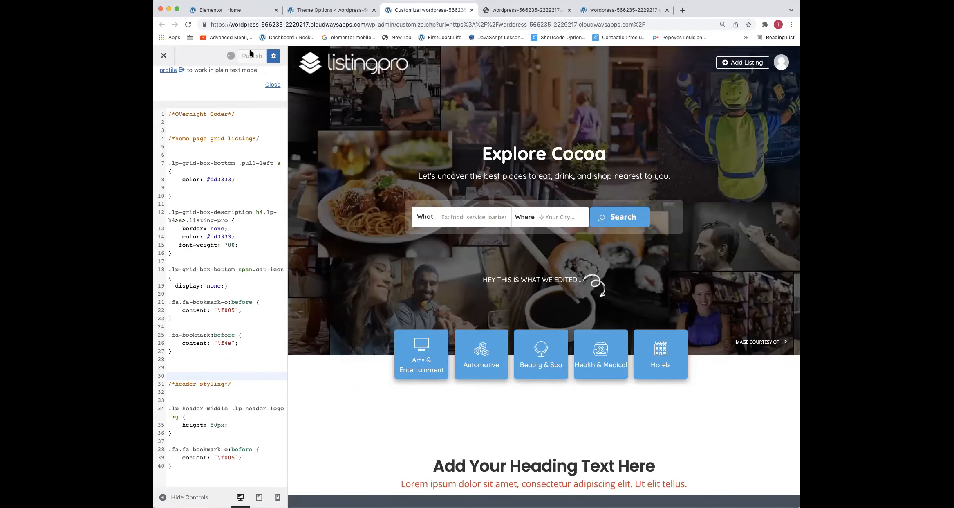
Reload the homepage until the Salon Co Hair & Style card is listed, and check its Saved icon
left_click(507, 14)
key("Return")
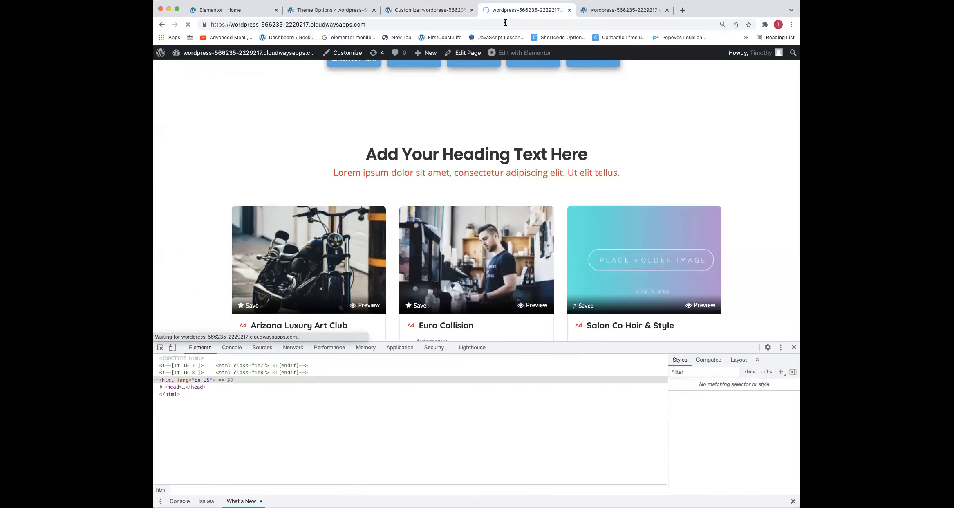
scroll(437, 77, "down", 5)
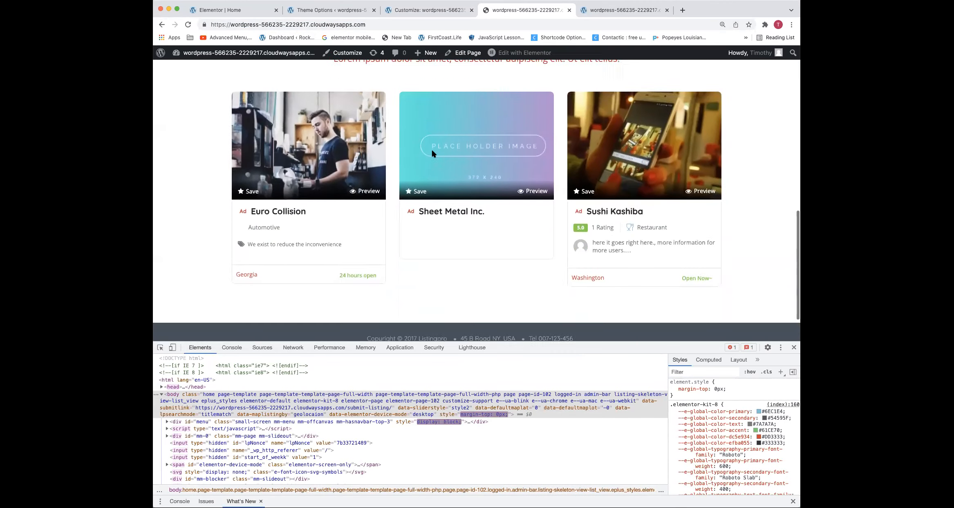
scroll(284, 192, "up", 5)
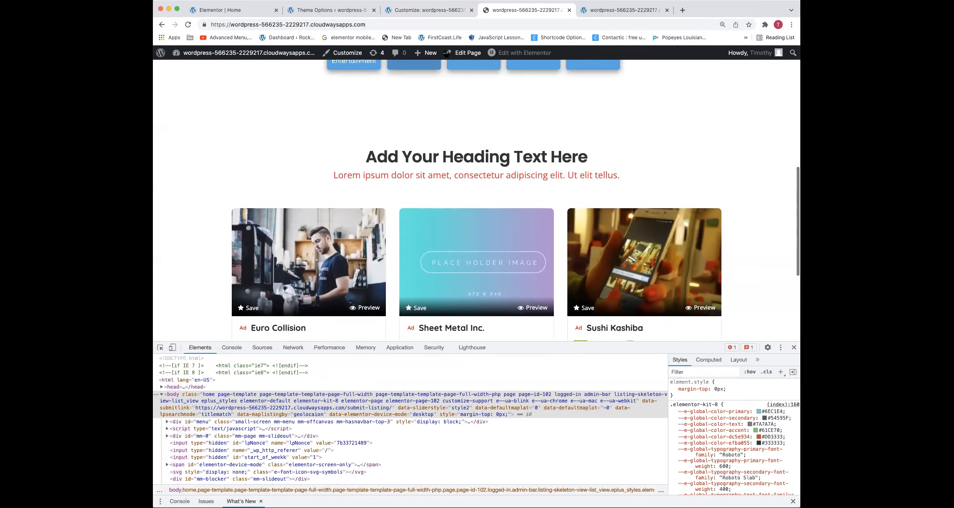
scroll(491, 184, "down", 4)
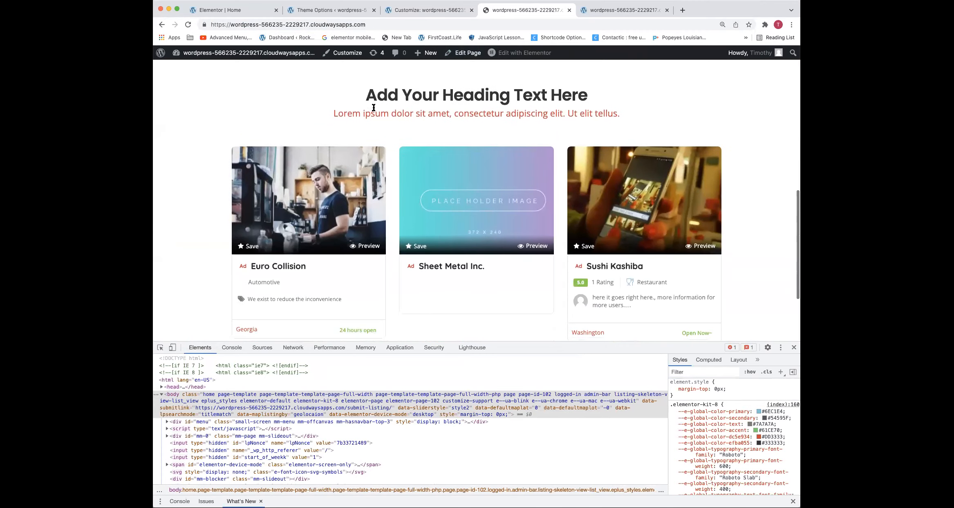
left_click(481, 180)
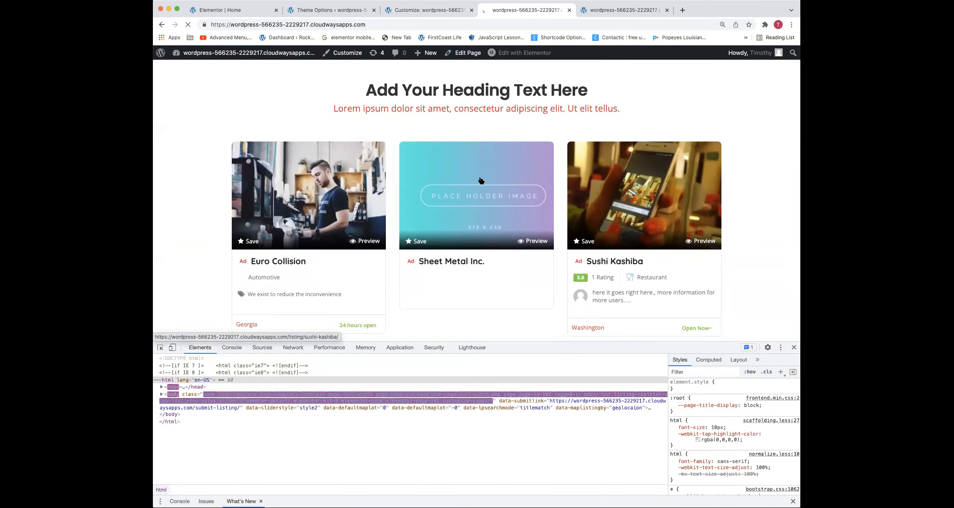
key("super+r")
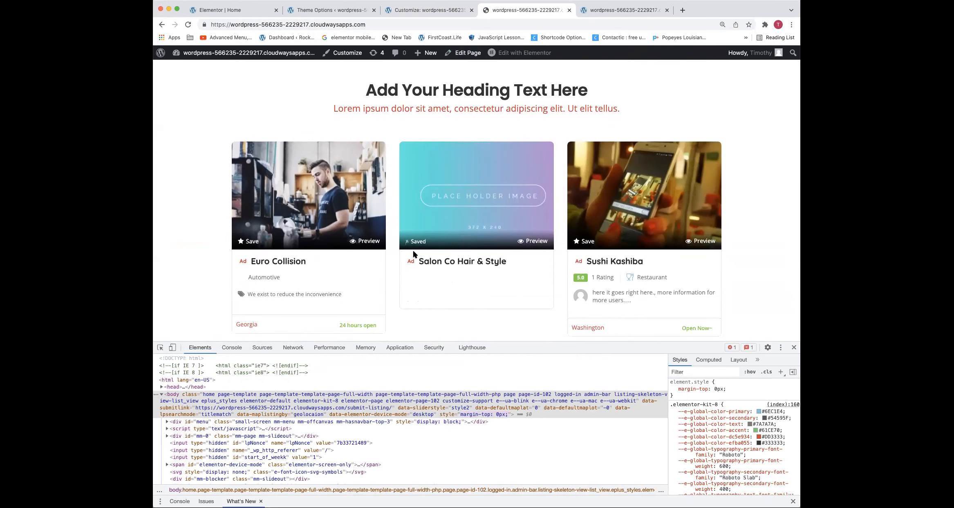
Unsave the Salon Co Hair & Style listing and close the developer tools
scroll(409, 250, "up", 1)
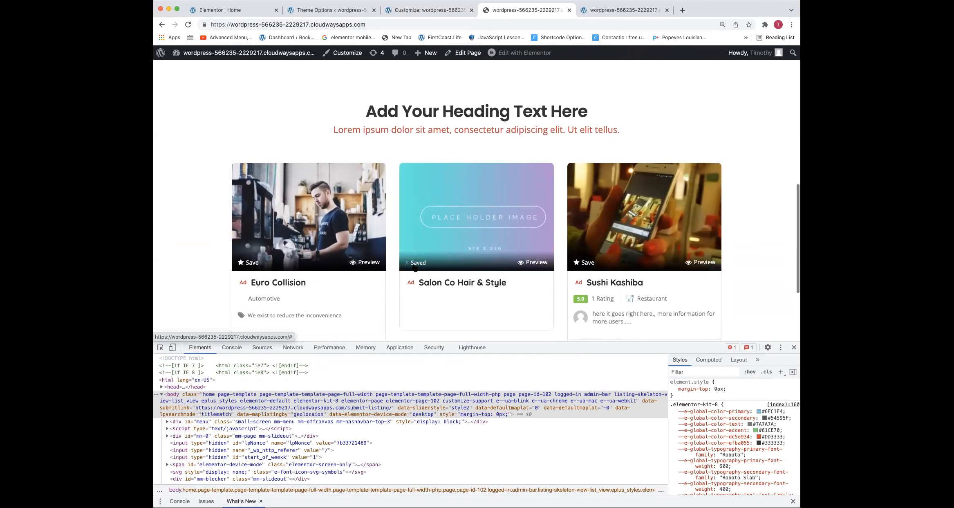
left_click(417, 264)
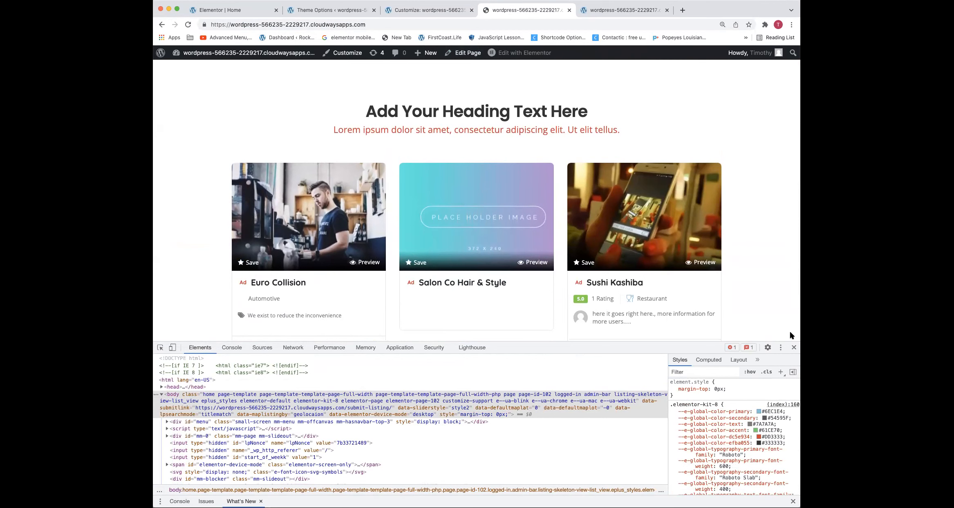
left_click(793, 347)
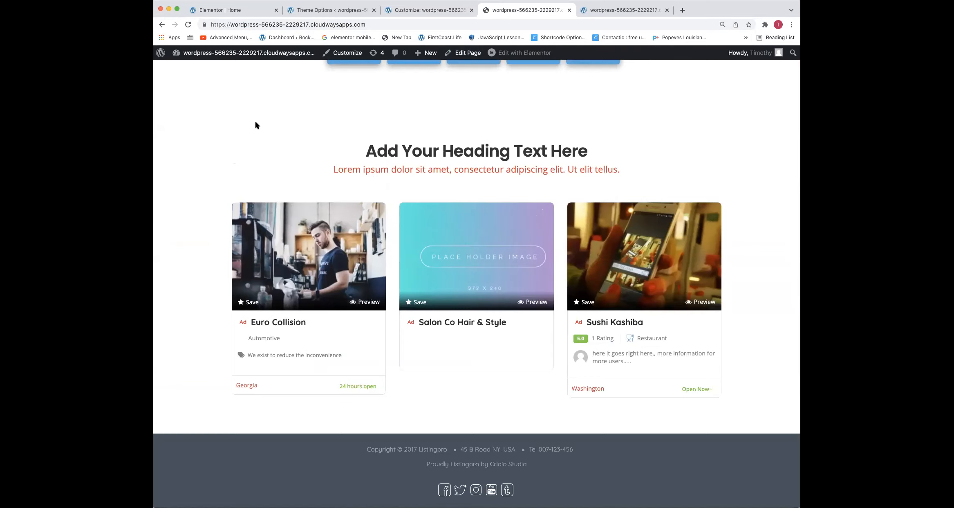
Close the customizer and the duplicate homepage tab, and review the remaining homepage from banner to listing cards
left_click(444, 9)
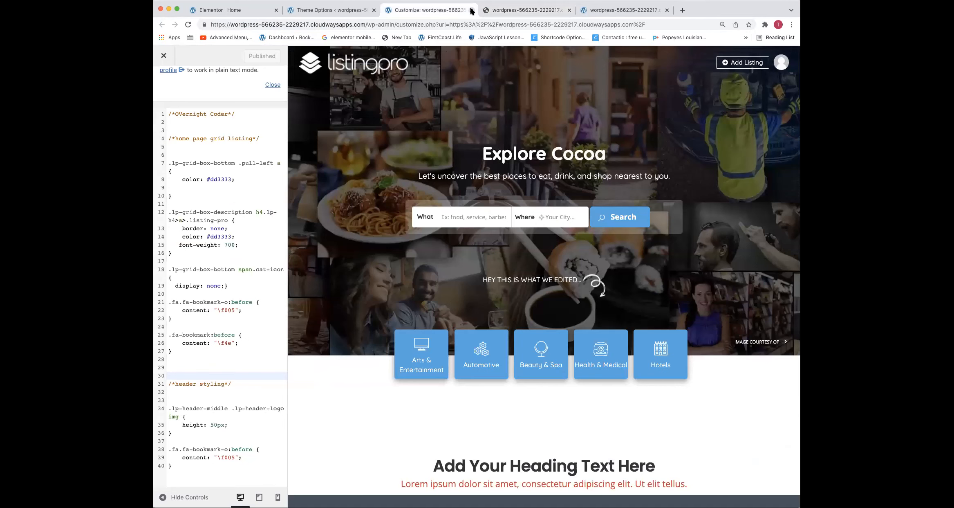
left_click(471, 11)
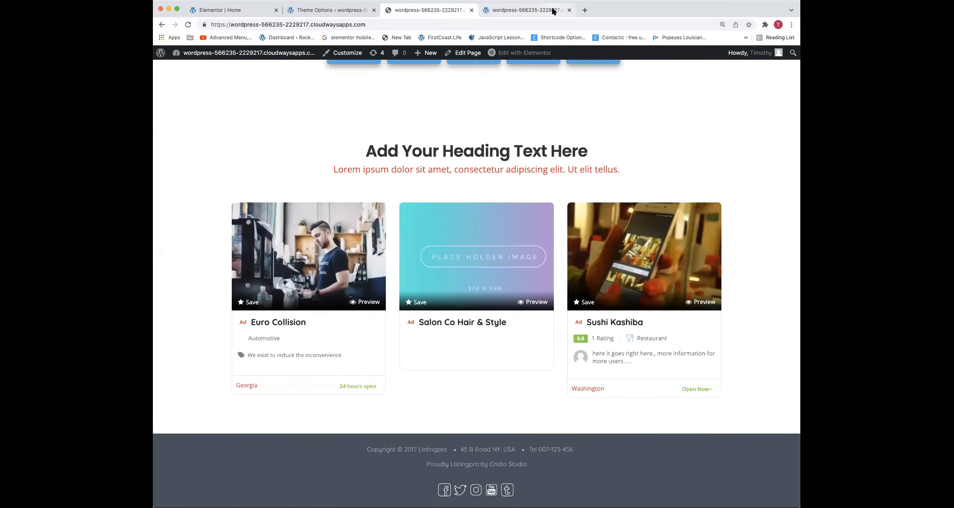
left_click(568, 10)
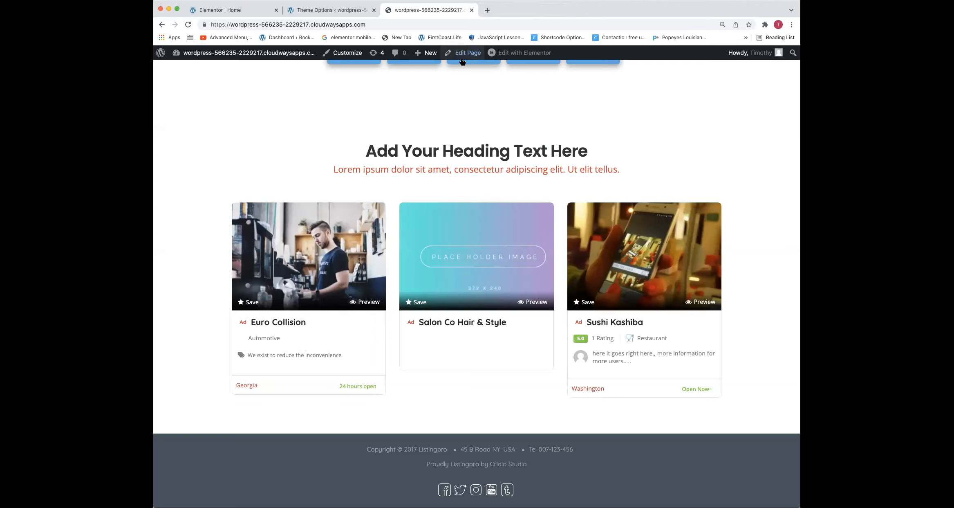
scroll(449, 100, "up", 5)
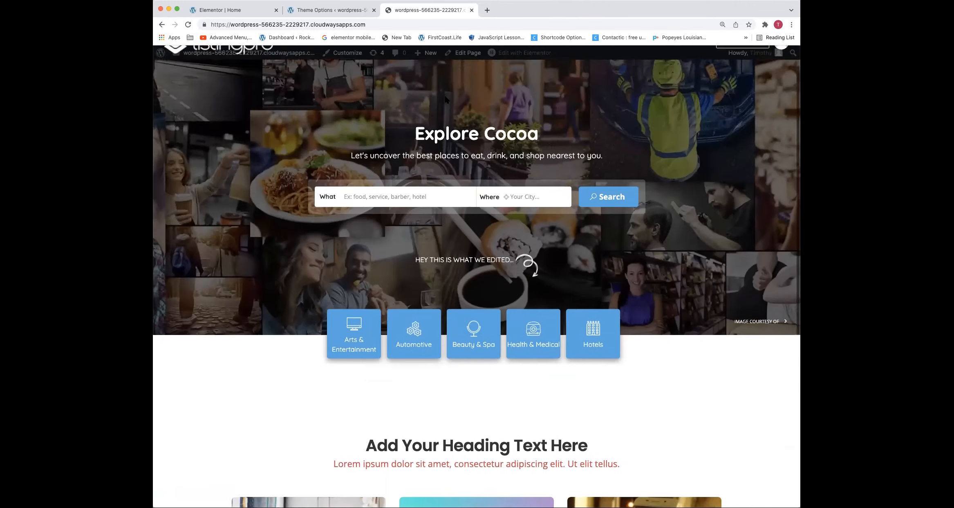
scroll(430, 206, "down", 6)
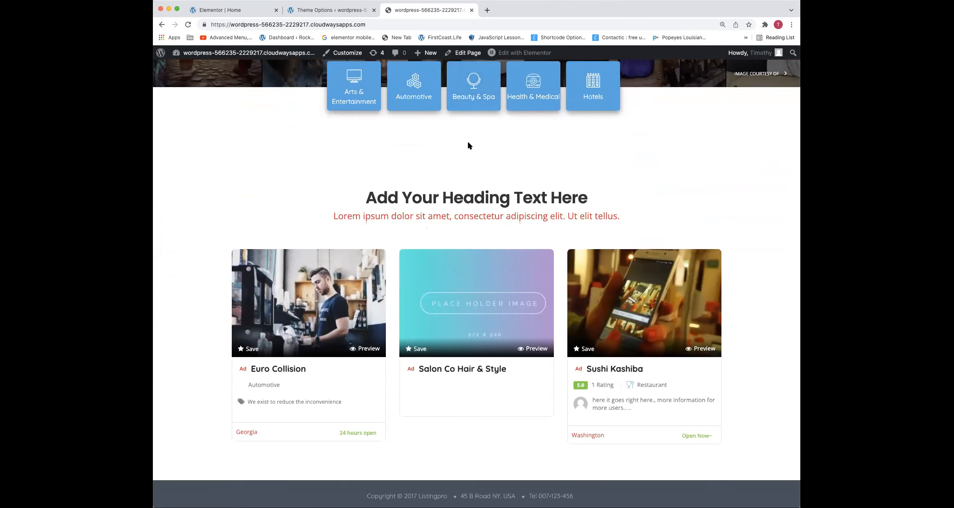
scroll(467, 147, "up", 10)
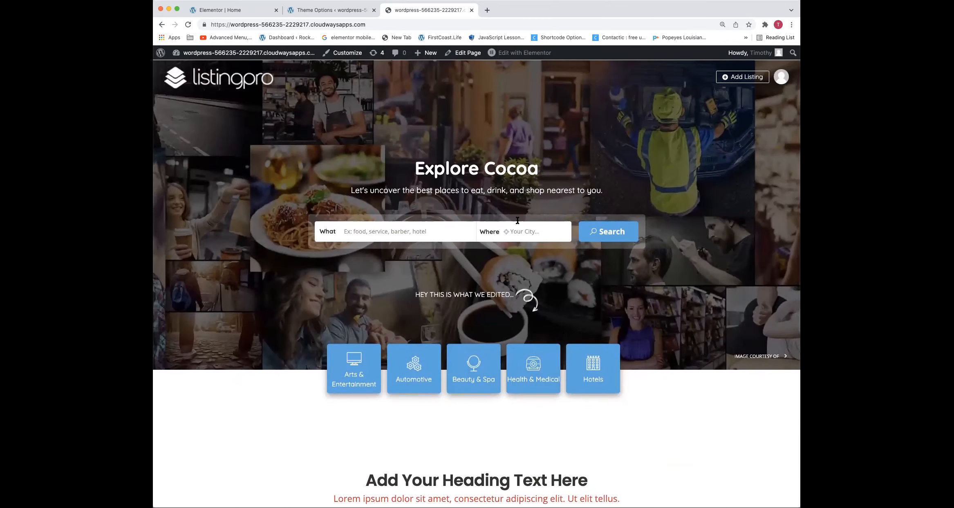
Return to the Elementor editor and save the heading section above the listing cards as a template named "Title & Subtitle"
left_click(321, 11)
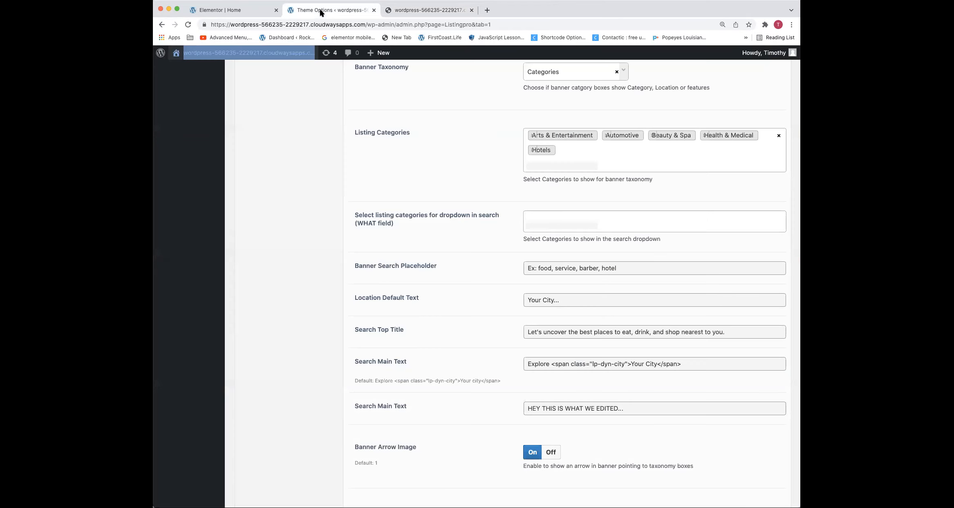
left_click(257, 11)
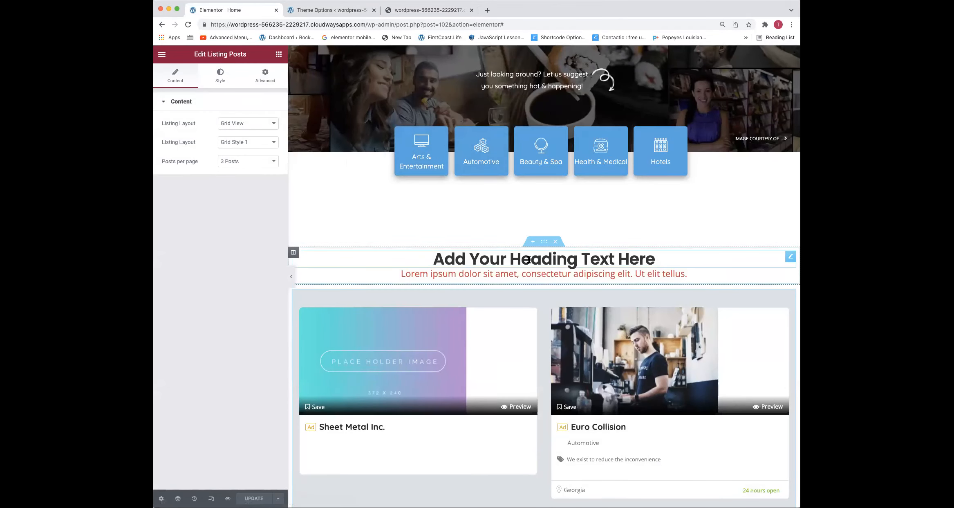
scroll(529, 261, "down", 1)
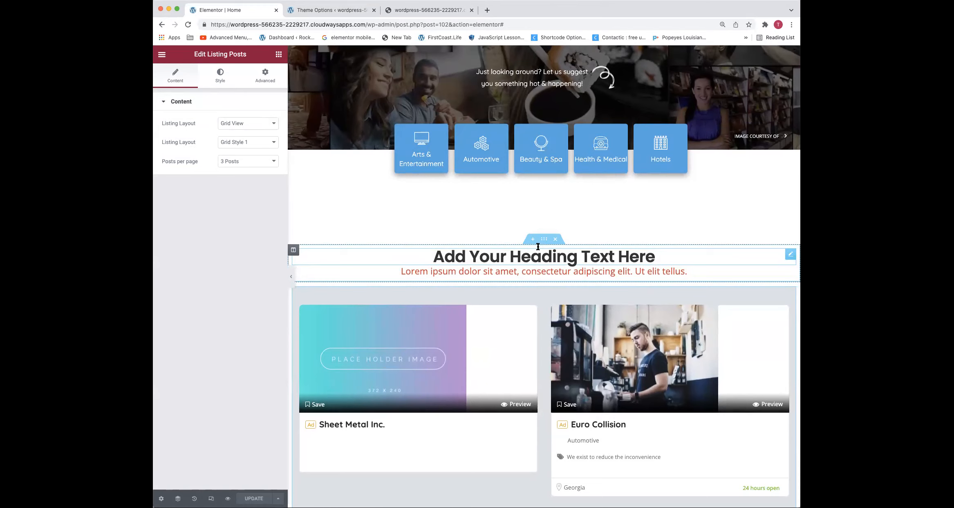
right_click(543, 286)
left_click(556, 336)
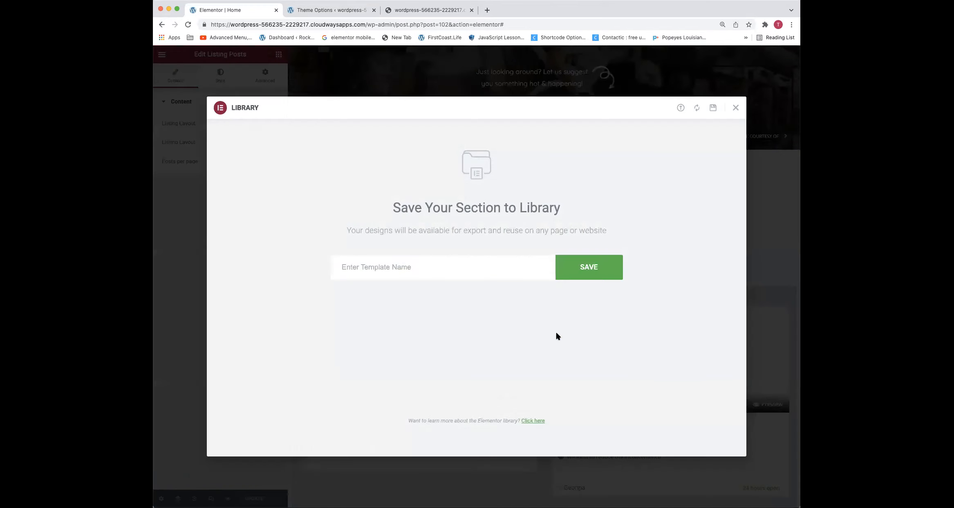
left_click(524, 266)
type("Title & Subtitle")
left_click(601, 267)
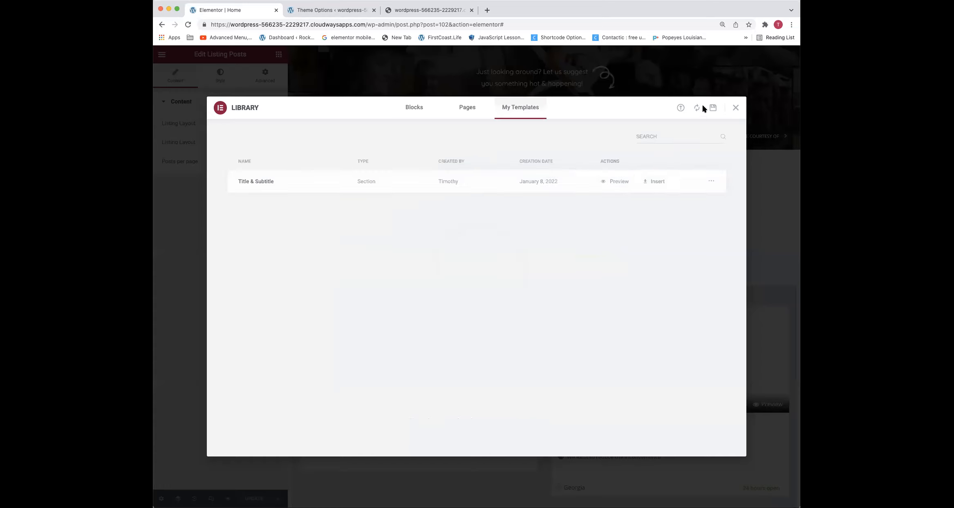
left_click(737, 108)
Duplicate the heading section and move the copy below the listing posts section
scroll(492, 277, "down", 8)
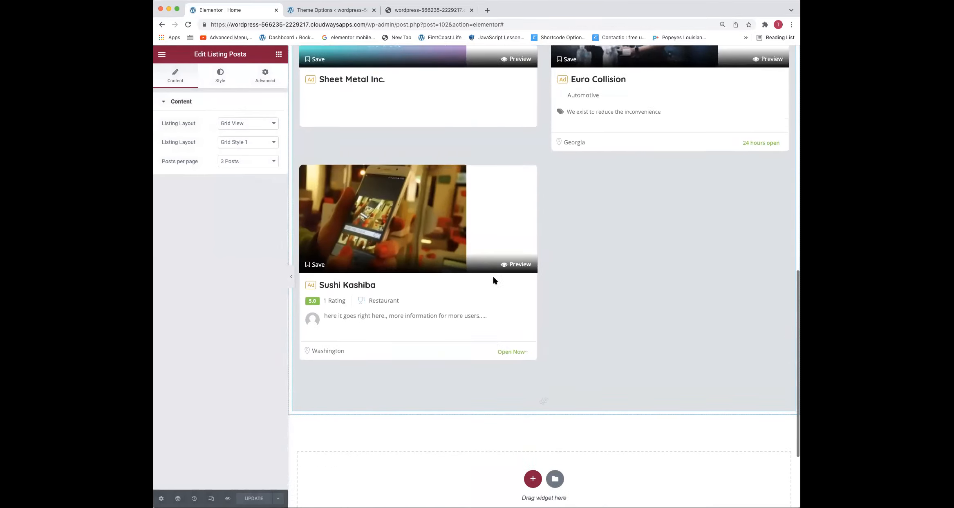
scroll(494, 279, "down", 3)
scroll(535, 358, "up", 10)
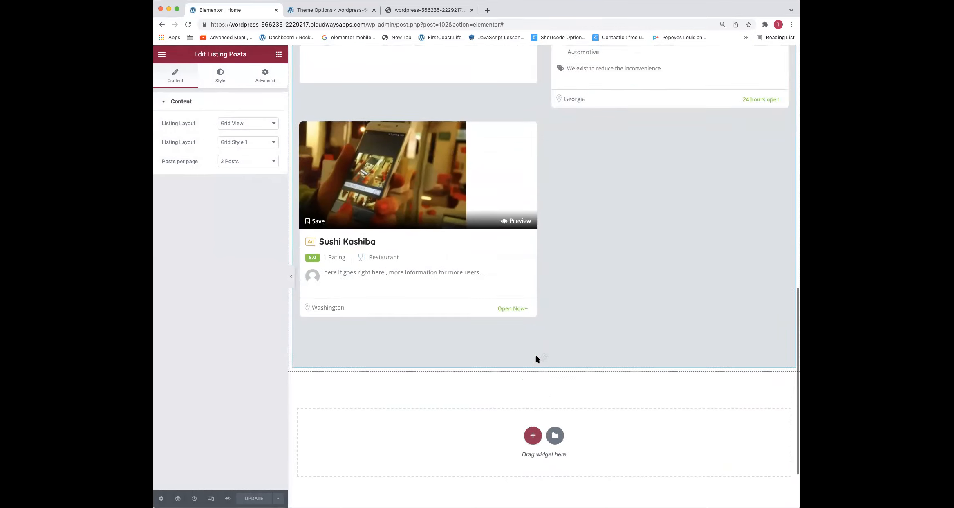
right_click(548, 171)
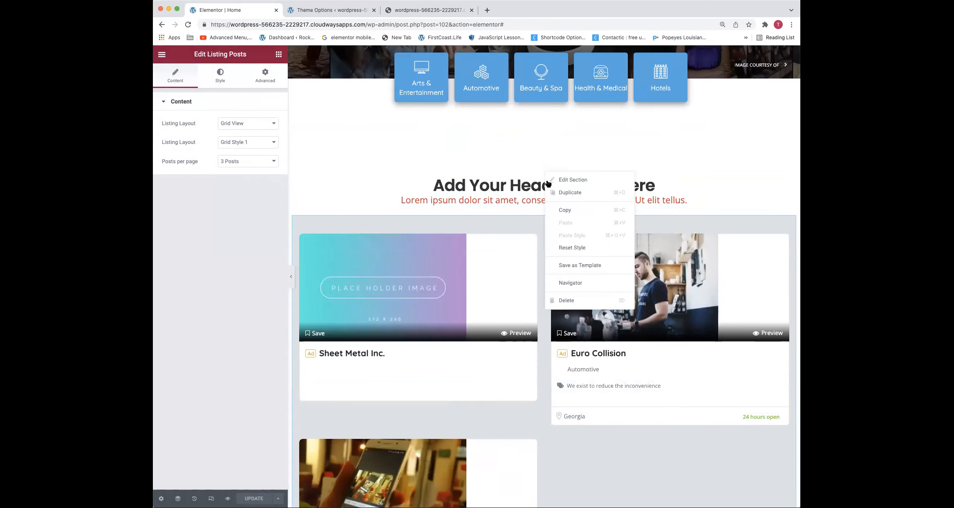
left_click(550, 191)
left_click_drag(546, 210, 512, 450)
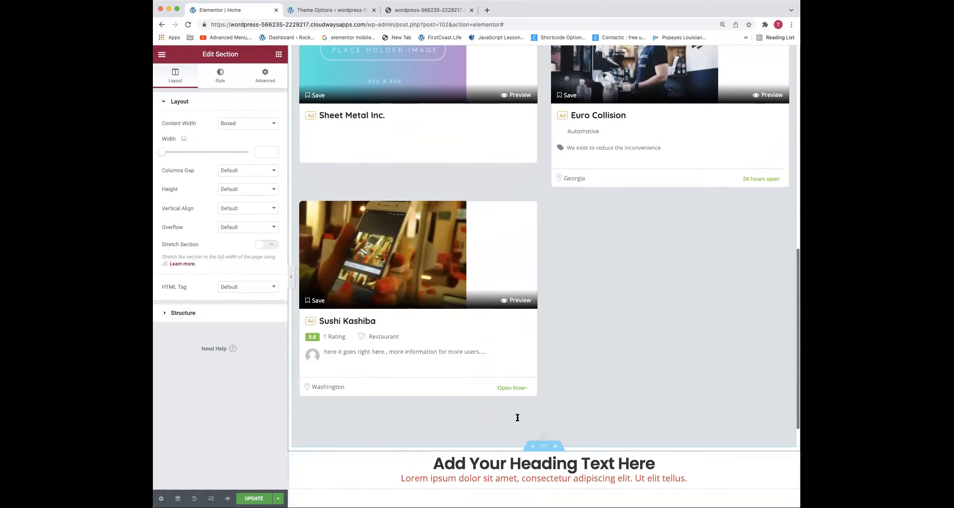
Left-align both the heading and the subtitle text in the copied section below the listing cards
scroll(512, 368, "down", 5)
right_click(511, 264)
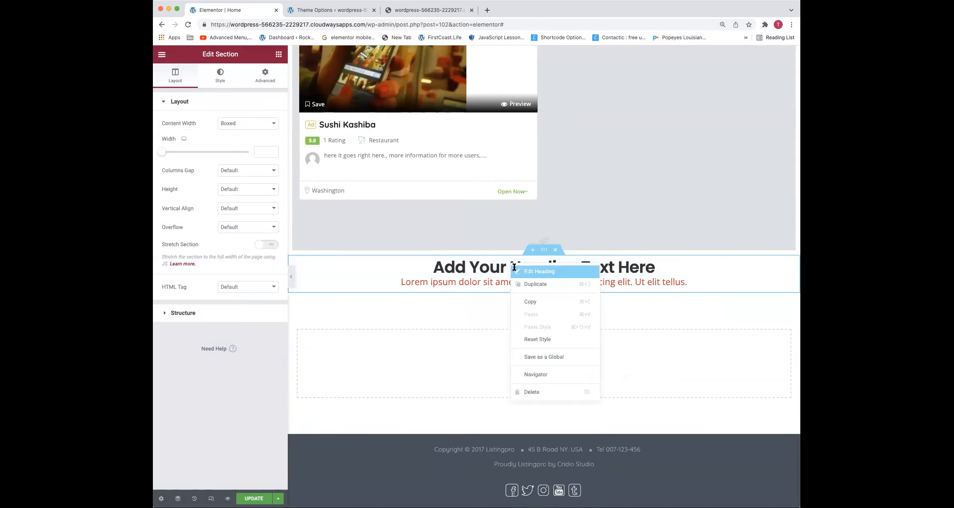
left_click(529, 272)
left_click(236, 249)
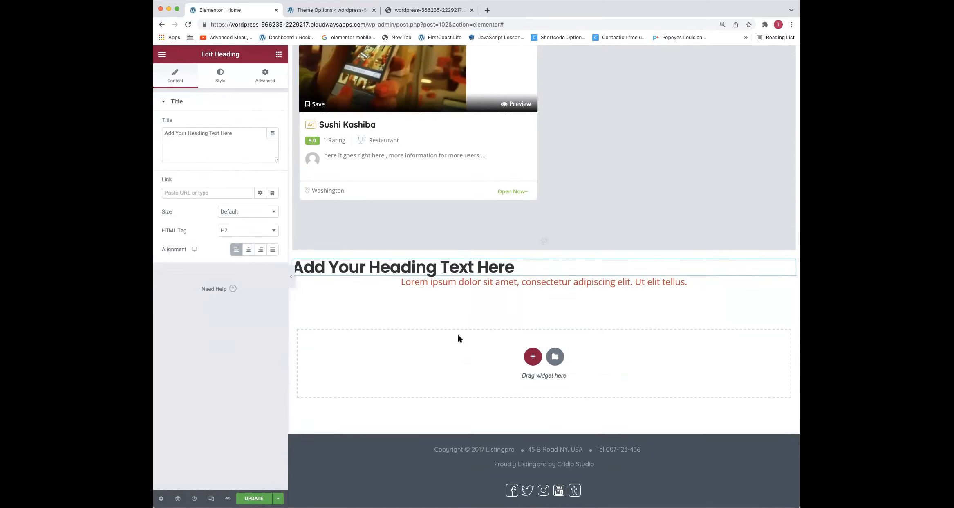
right_click(459, 285)
left_click(490, 294)
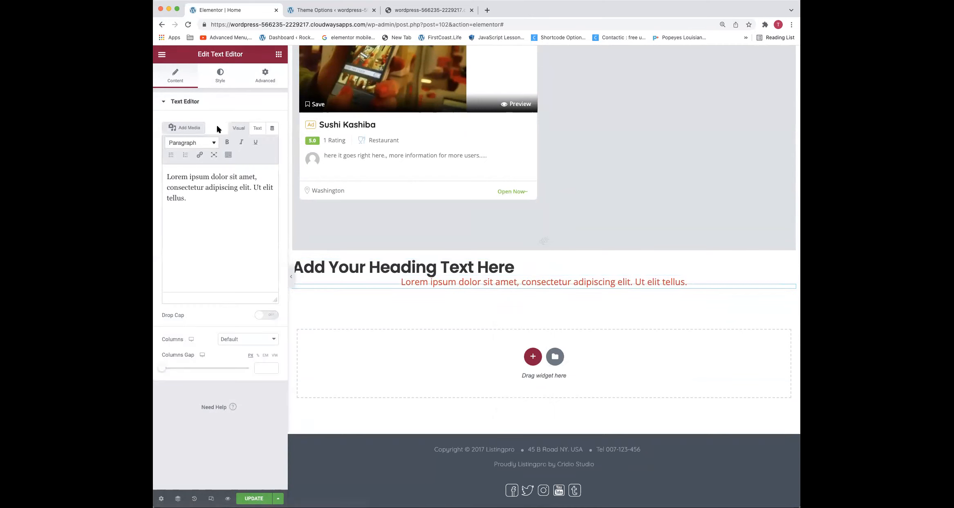
left_click(221, 76)
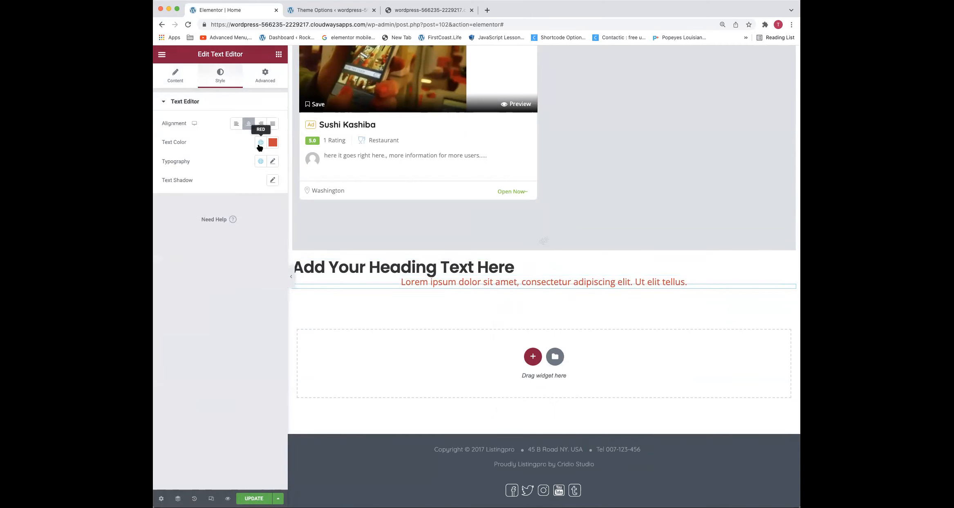
left_click(236, 124)
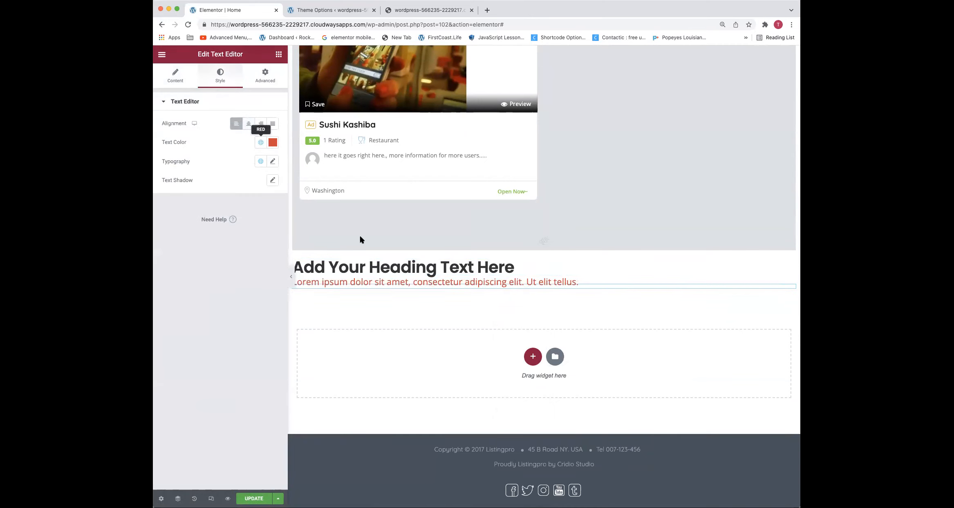
Duplicate the left-aligned heading and move the copy into a new single-column section directly below
right_click(385, 271)
left_click(400, 291)
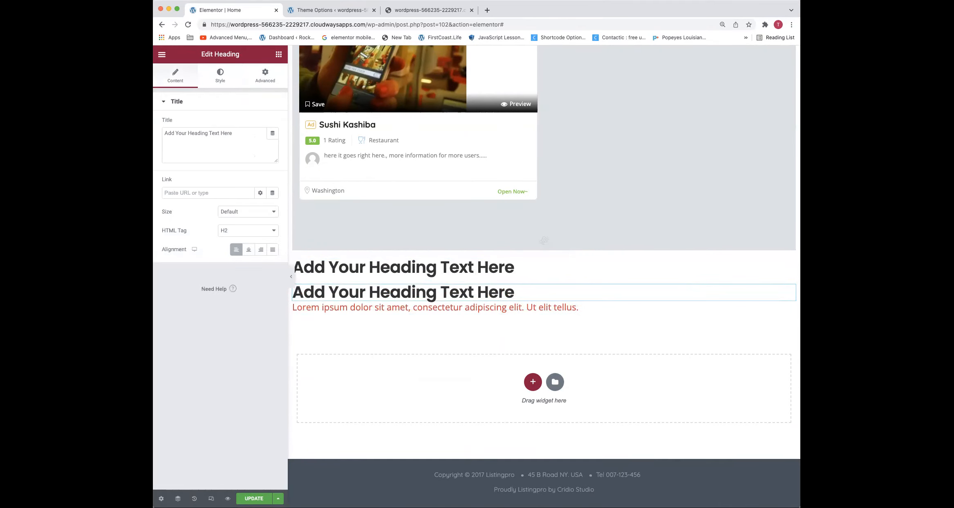
left_click(528, 382)
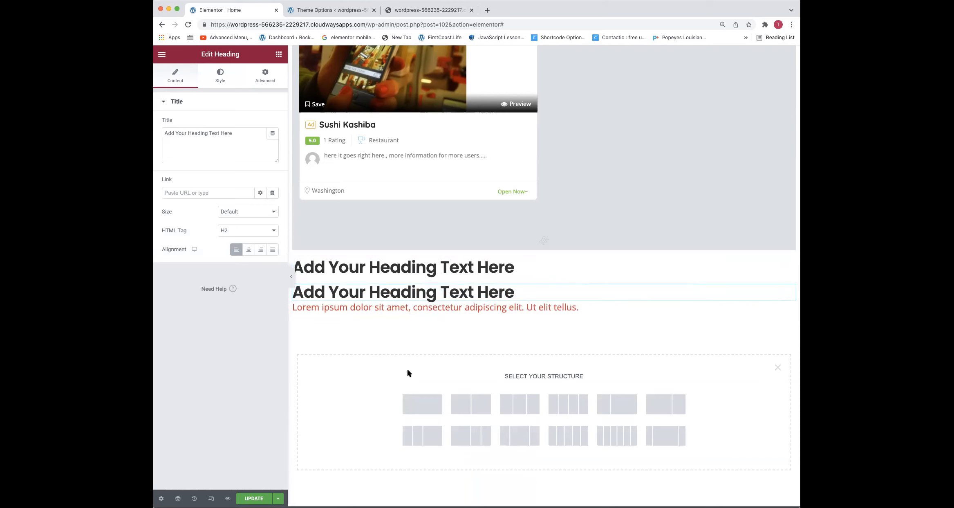
left_click(423, 404)
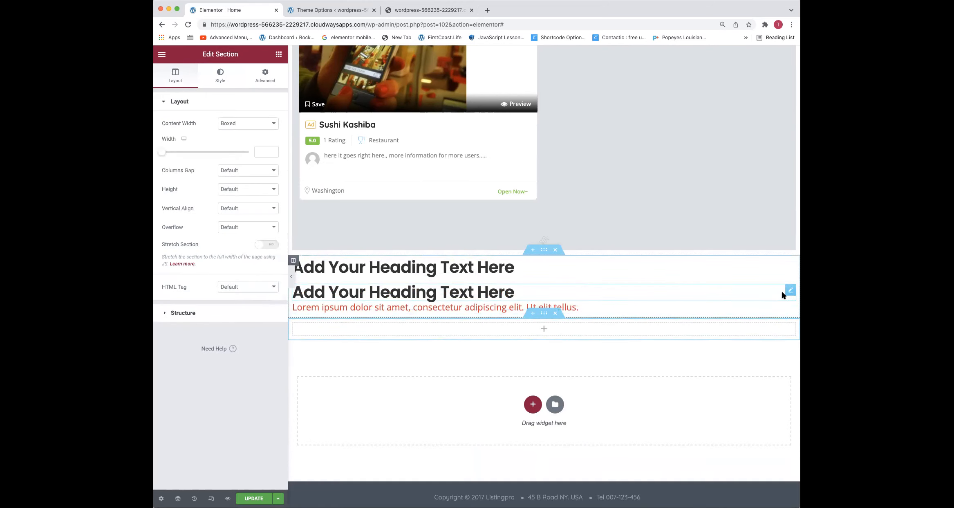
left_click_drag(789, 289, 567, 320)
left_click_drag(564, 309, 563, 311)
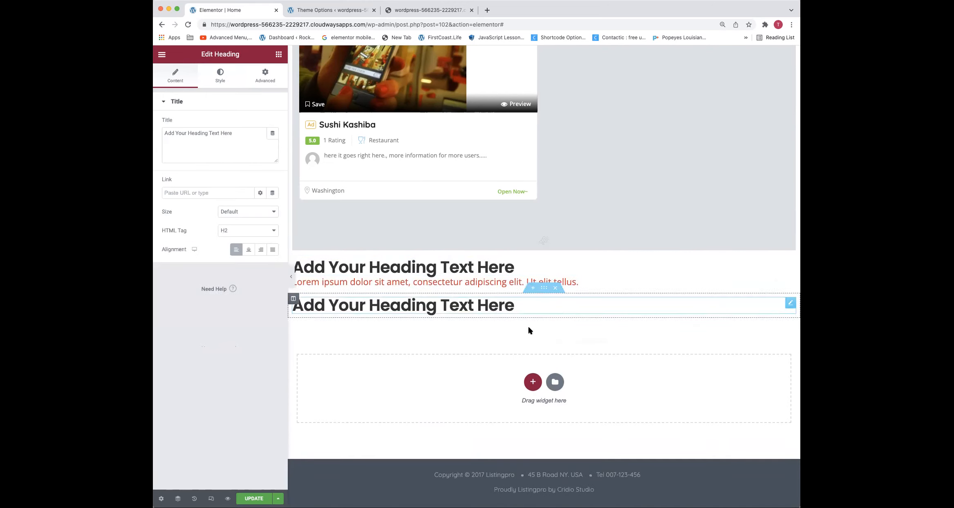
Set the typography size of the heading in the new section to 30 px
right_click(485, 310)
key("Escape")
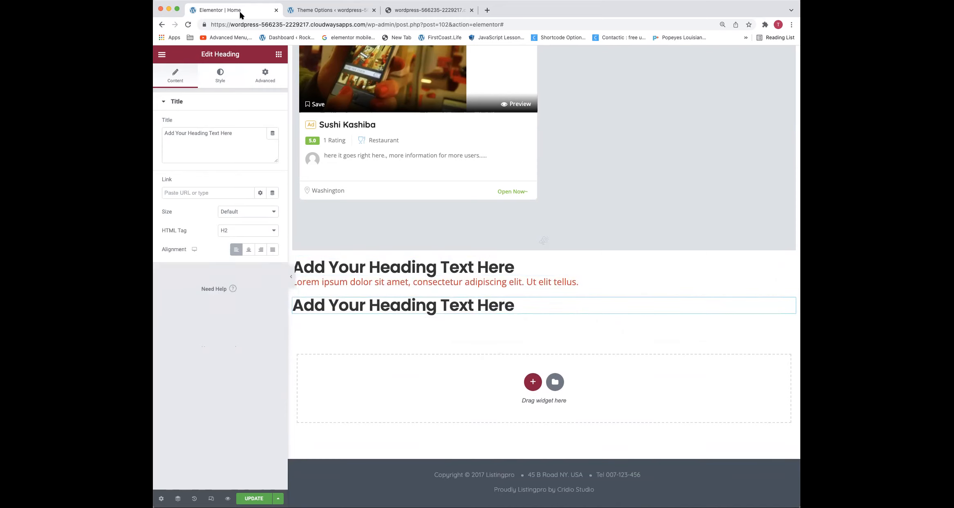
left_click(216, 77)
left_click(270, 143)
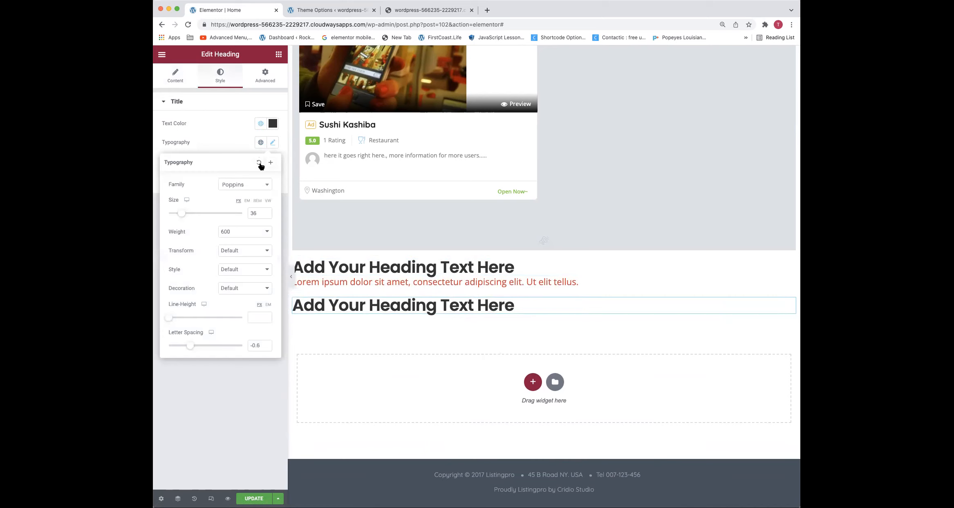
left_click(255, 211)
key("Down")
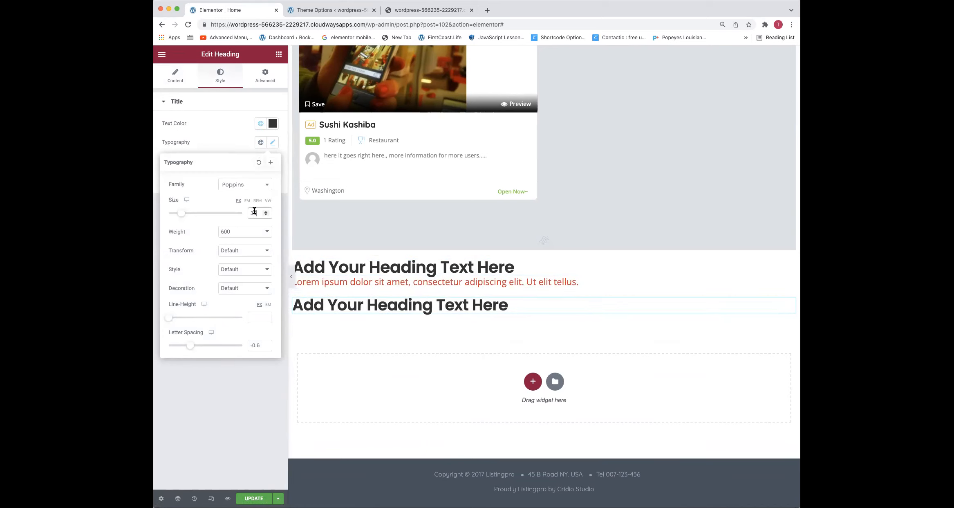
key("Down")
key("Down")
key("Down")
key("Down")
key("Down")
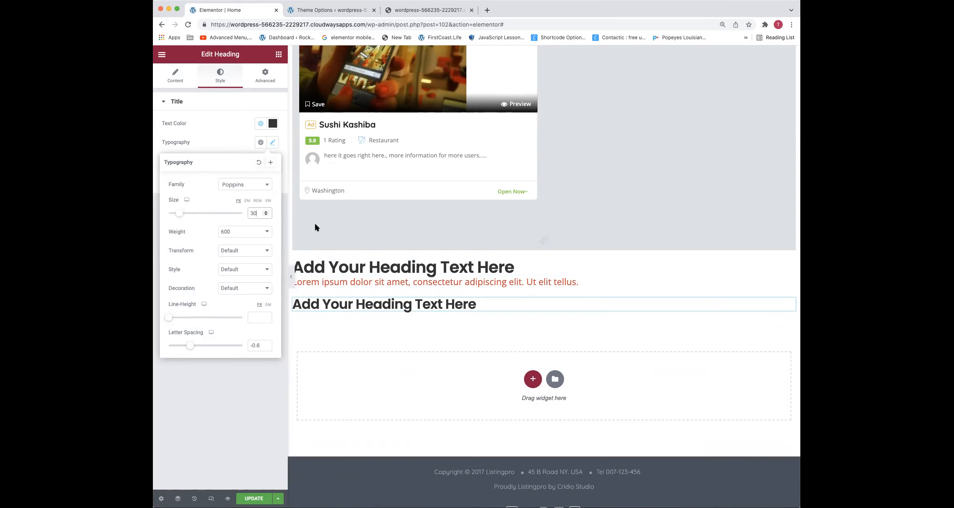
Duplicate the 30 px heading within its section
right_click(346, 309)
left_click(354, 329)
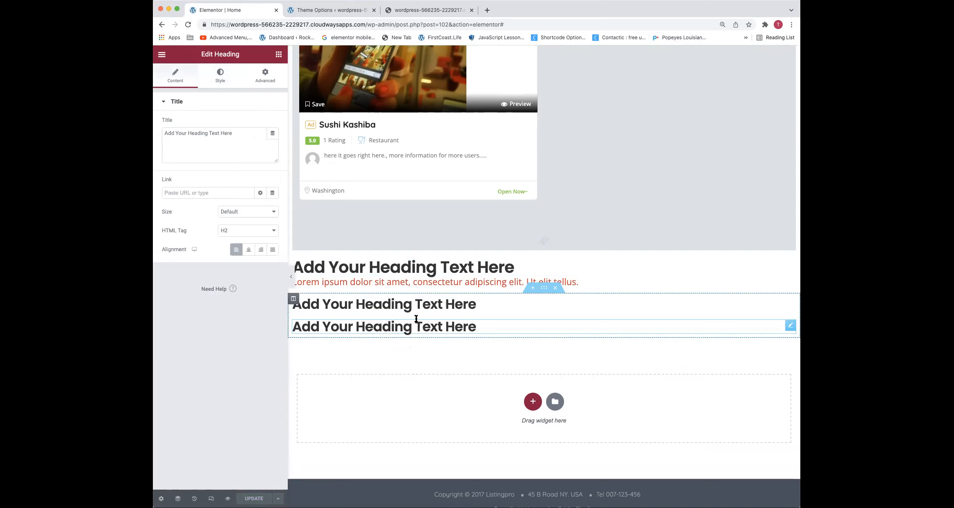
scroll(416, 319, "up", 10)
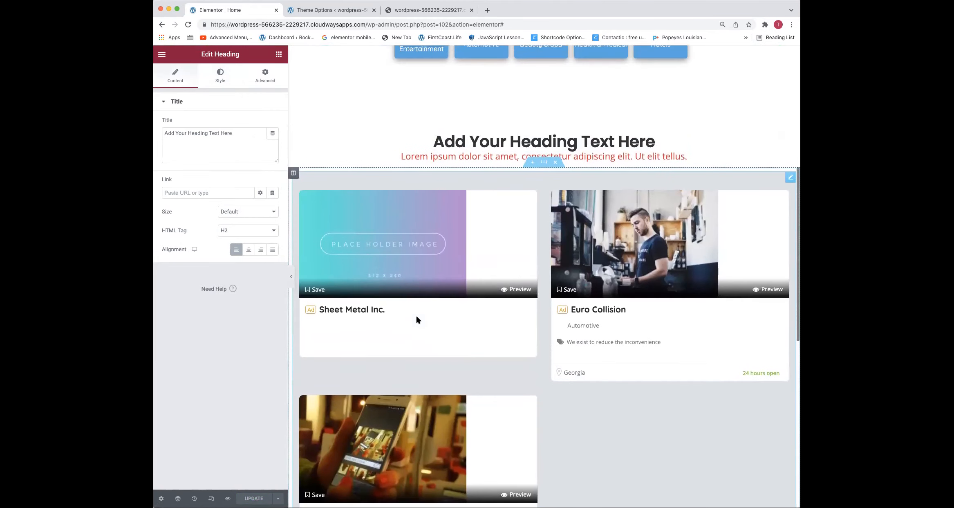
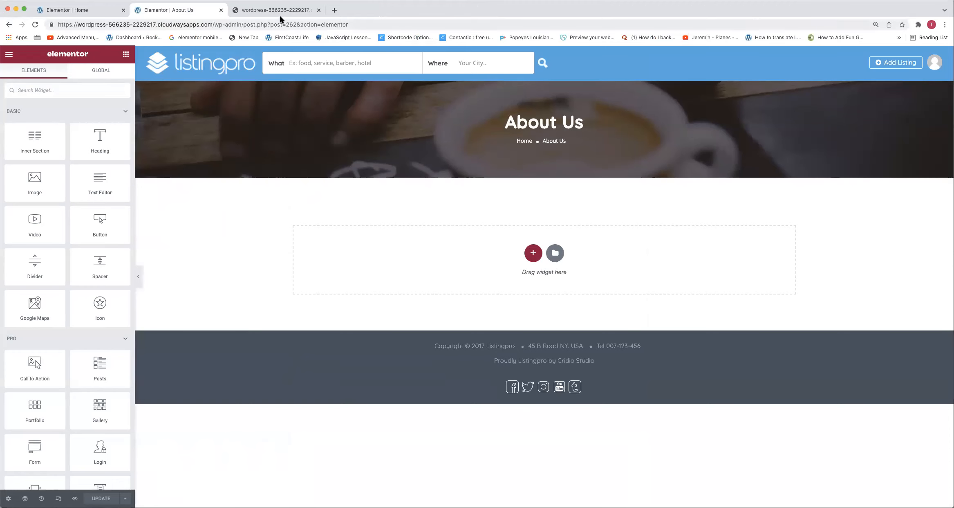
Turn off the Page Title (H1) option in the site's general Listingpro theme options and save the changes
left_click(280, 10)
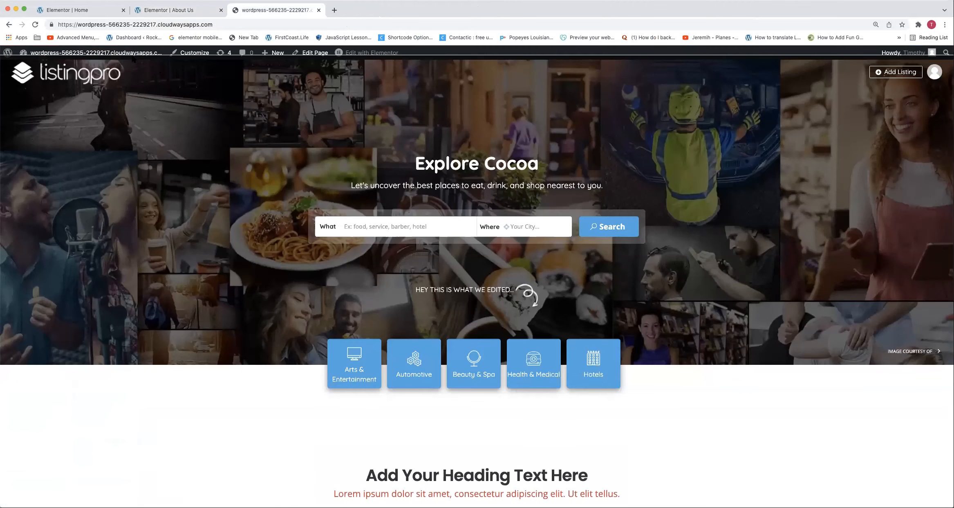
left_click(133, 53)
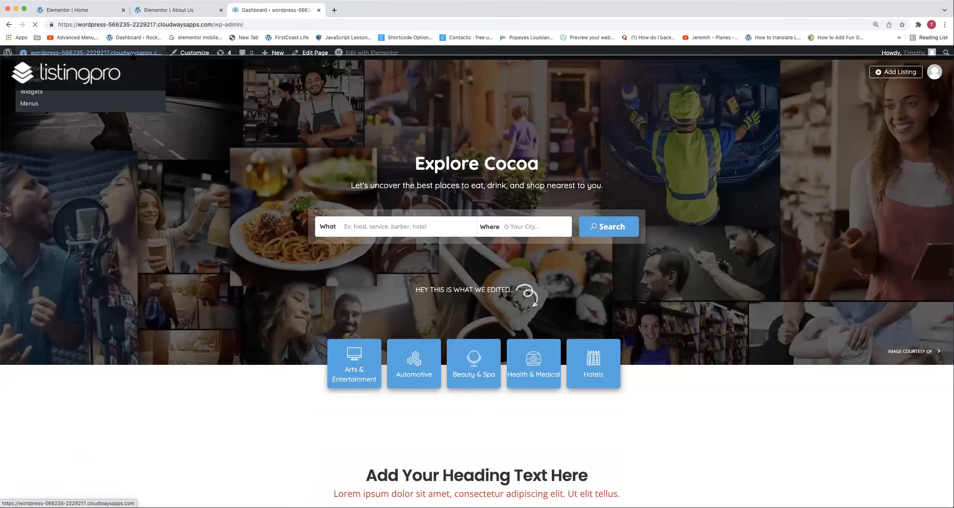
scroll(40, 368, "down", 10)
scroll(30, 493, "down", 2)
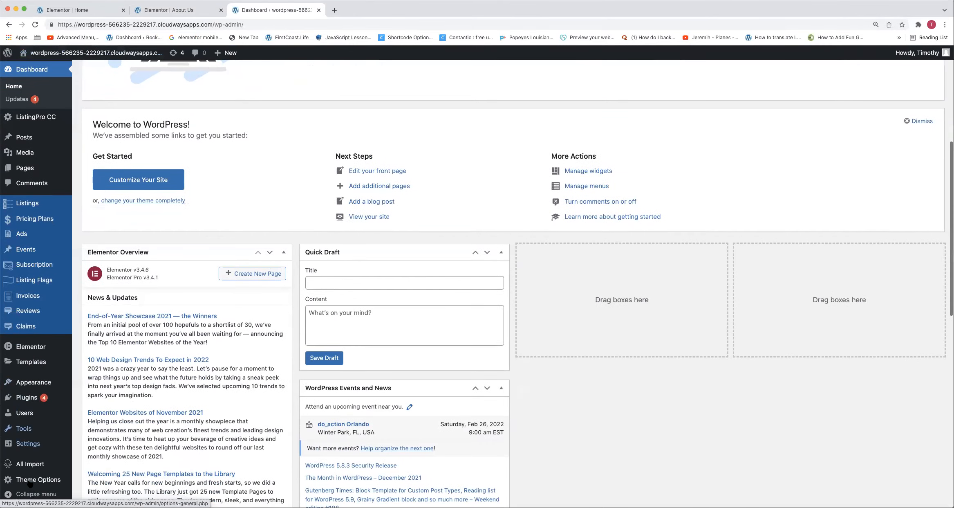
left_click(30, 482)
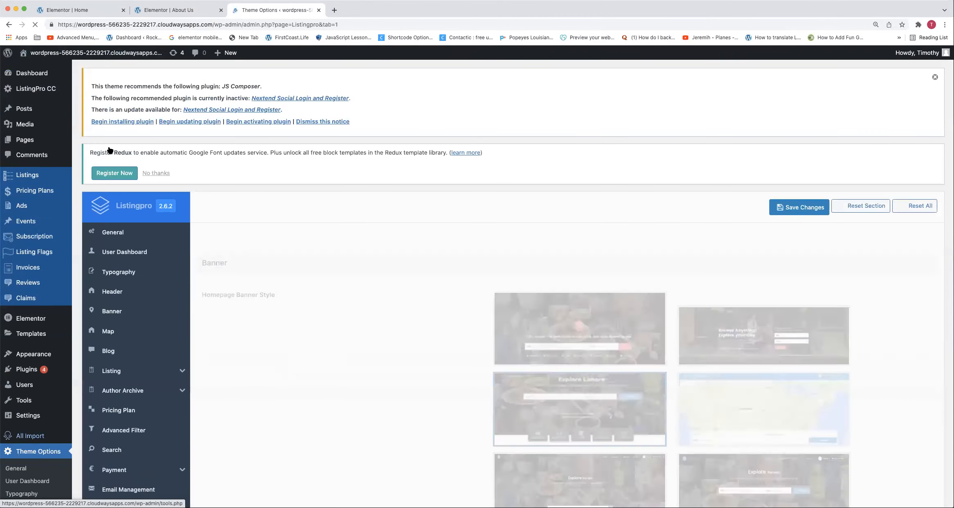
scroll(325, 309, "down", 5)
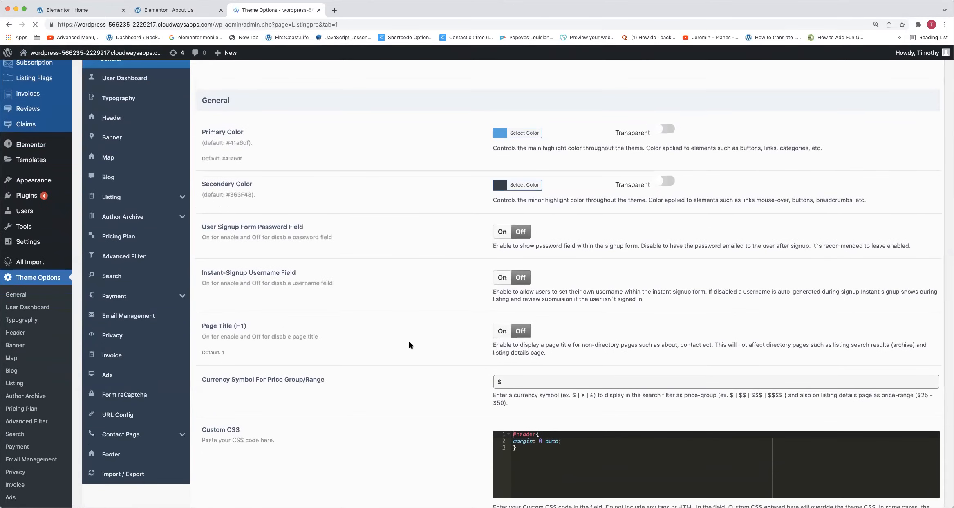
scroll(346, 363, "down", 10)
left_click(801, 466)
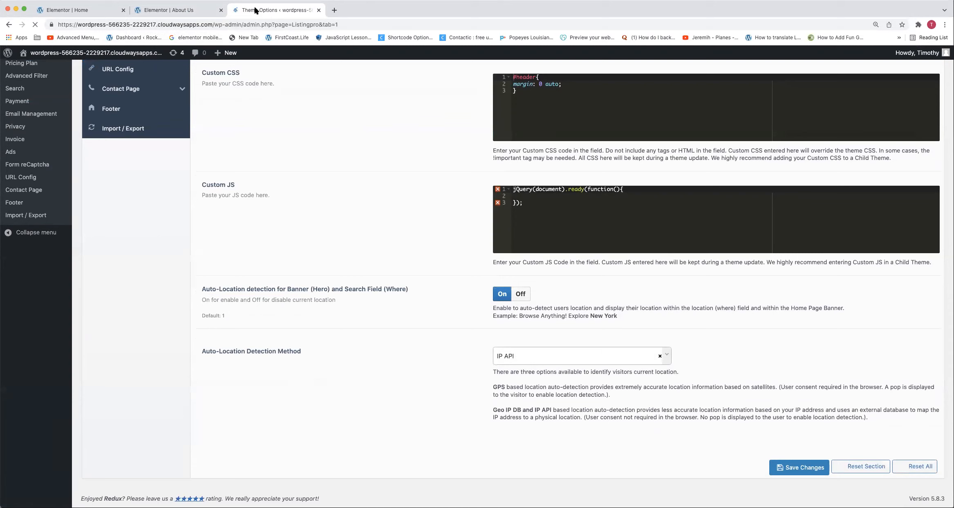
left_click(804, 466)
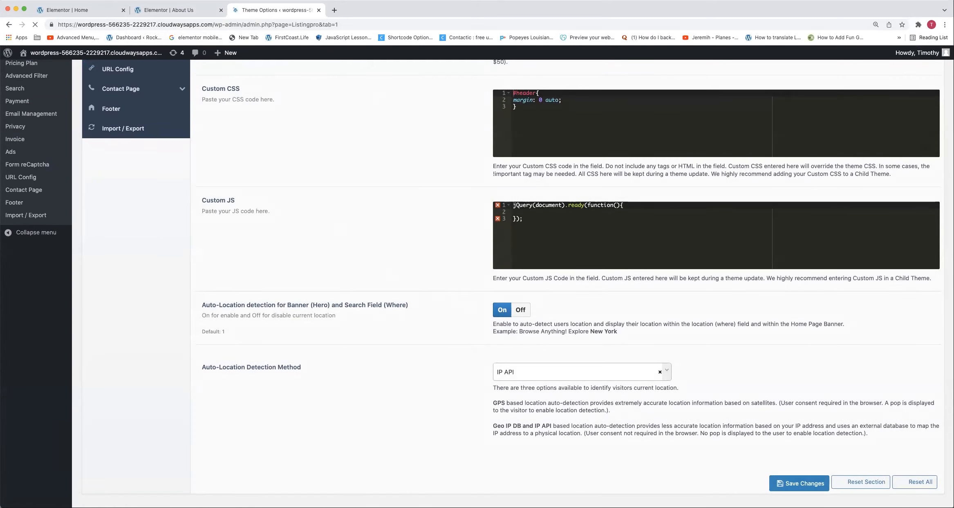
Return to the About Us page in Elementor and reload the editor
left_click(170, 10)
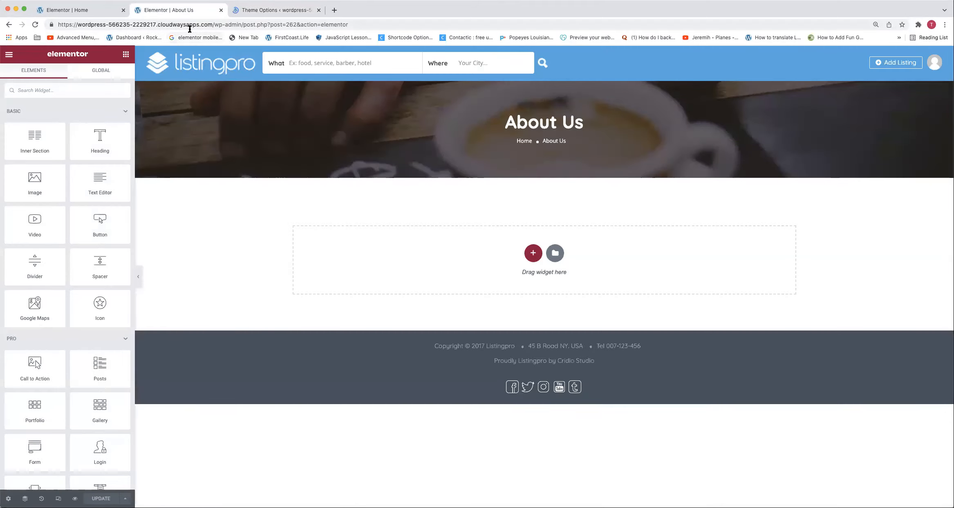
left_click(189, 25)
key("Return")
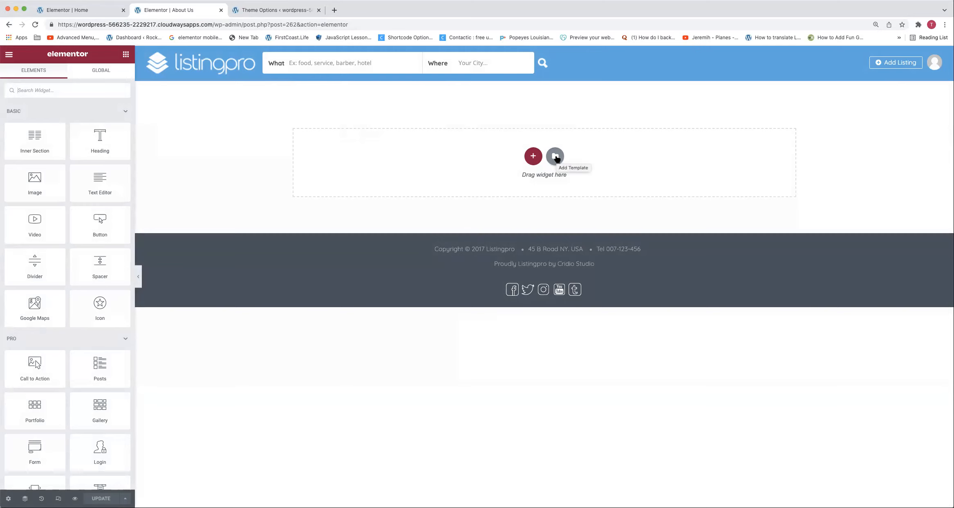
Insert the saved Title & Subtitle section template into the empty About Us page
left_click(556, 158)
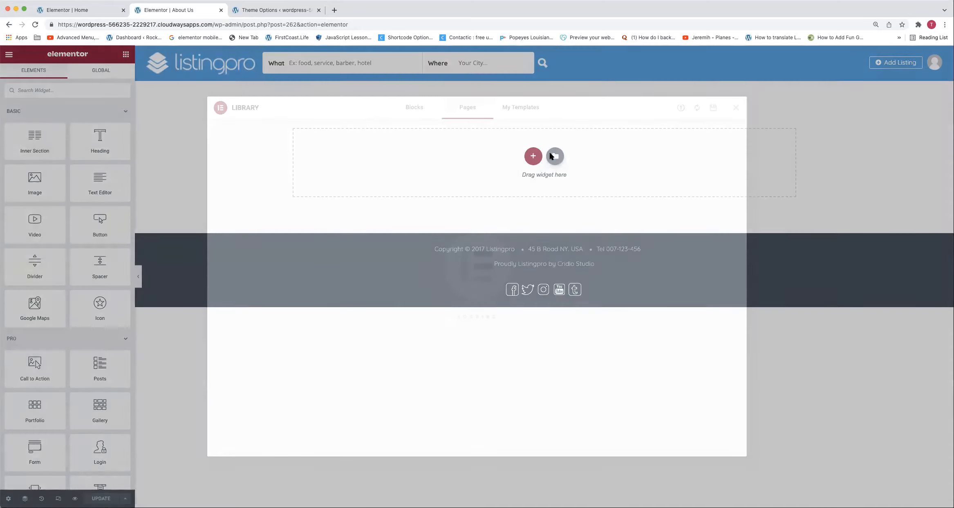
left_click(527, 108)
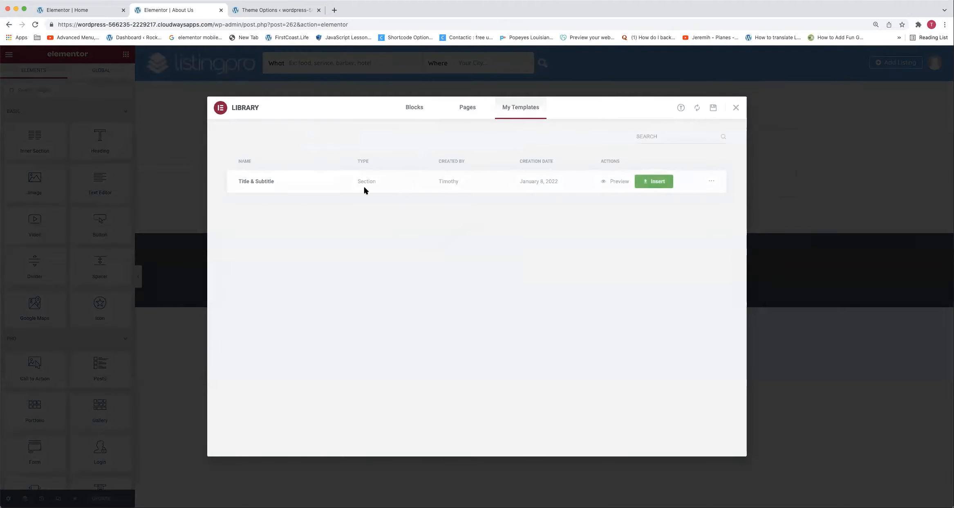
left_click(655, 182)
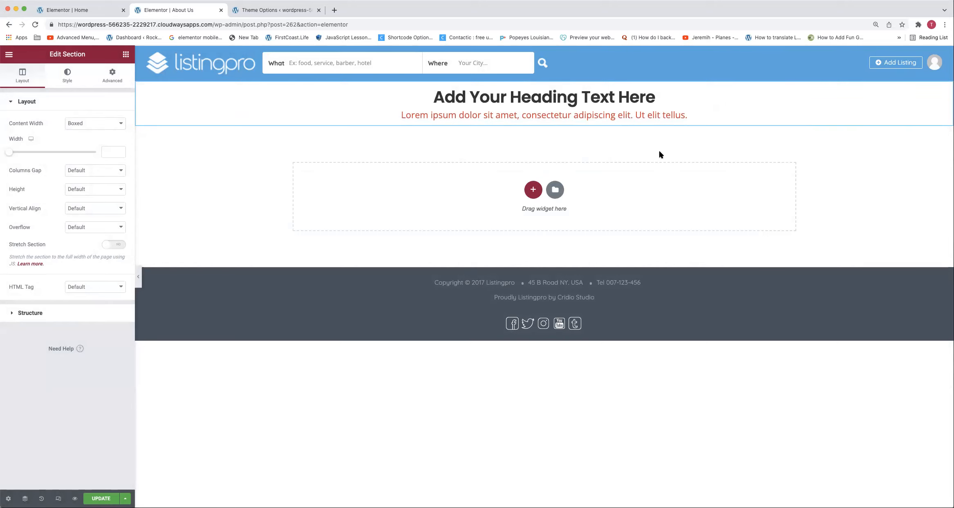
left_click_drag(929, 91, 892, 96)
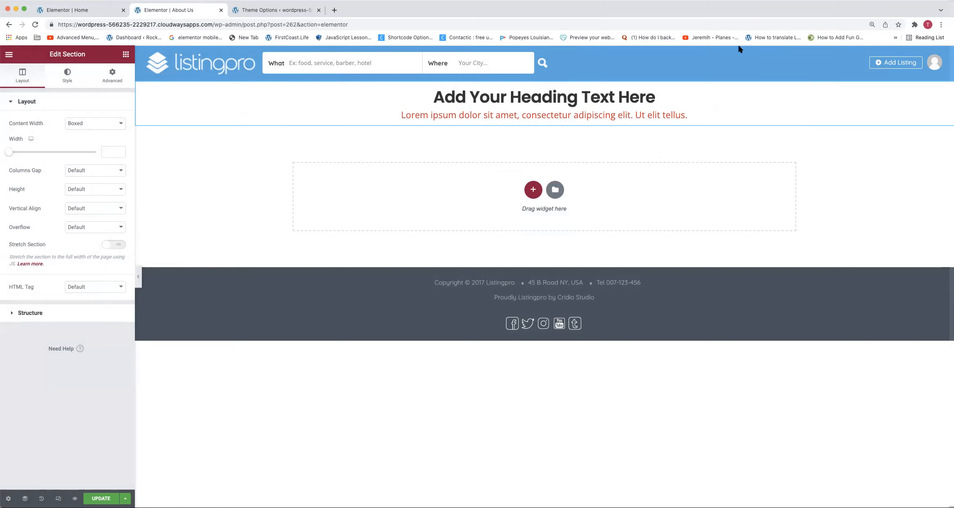
Add a single-column section and place it above the inserted heading section
left_click(533, 190)
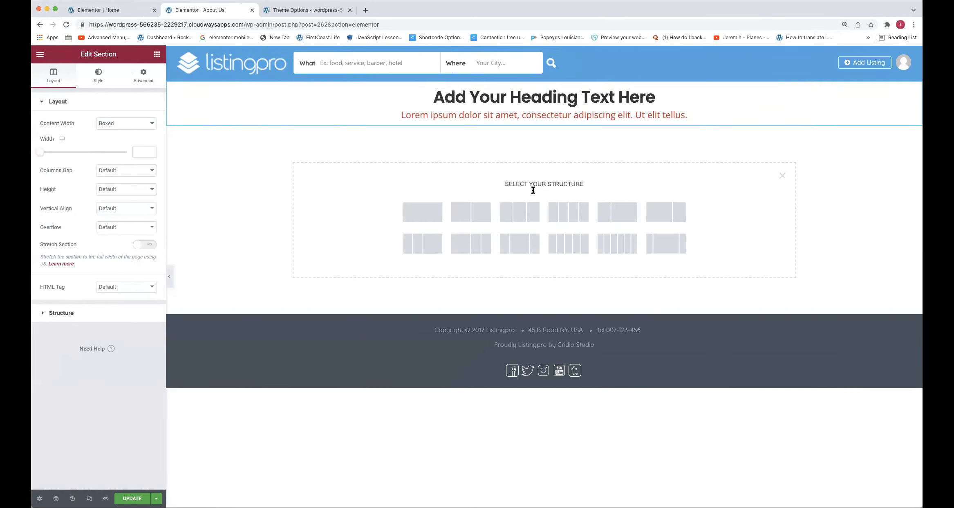
left_click(425, 212)
left_click_drag(546, 120, 548, 87)
Add a Spacer widget to the empty section above the heading and set its space to 96 px
left_click(157, 54)
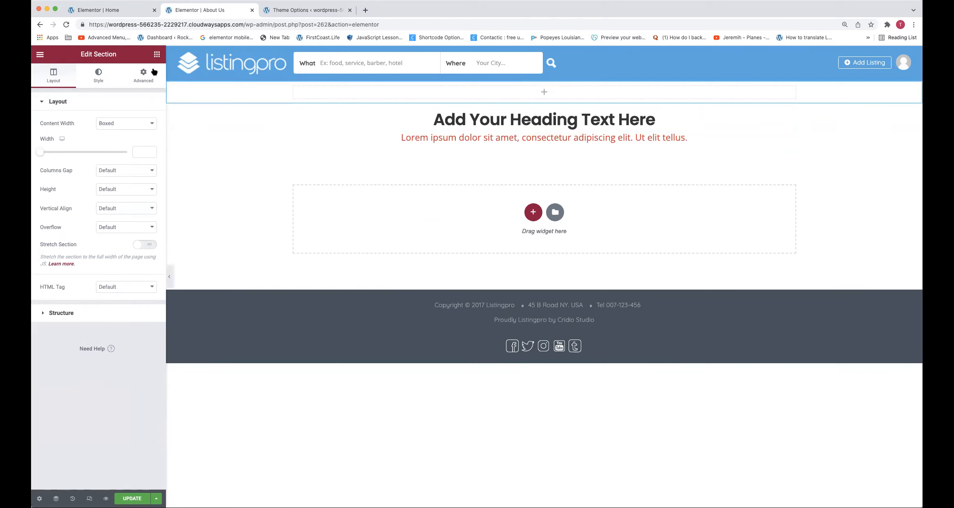
left_click_drag(333, 108, 348, 84)
right_click(265, 94)
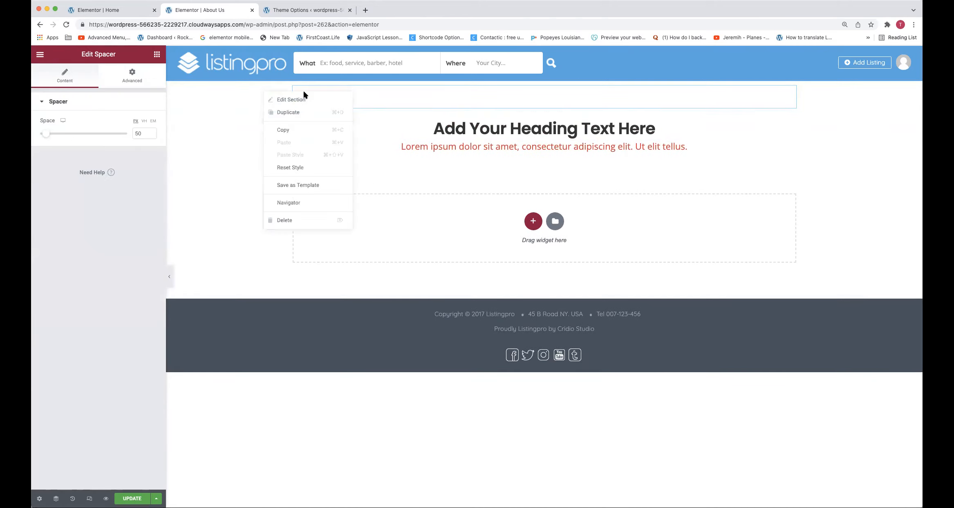
right_click(369, 96)
left_click(374, 104)
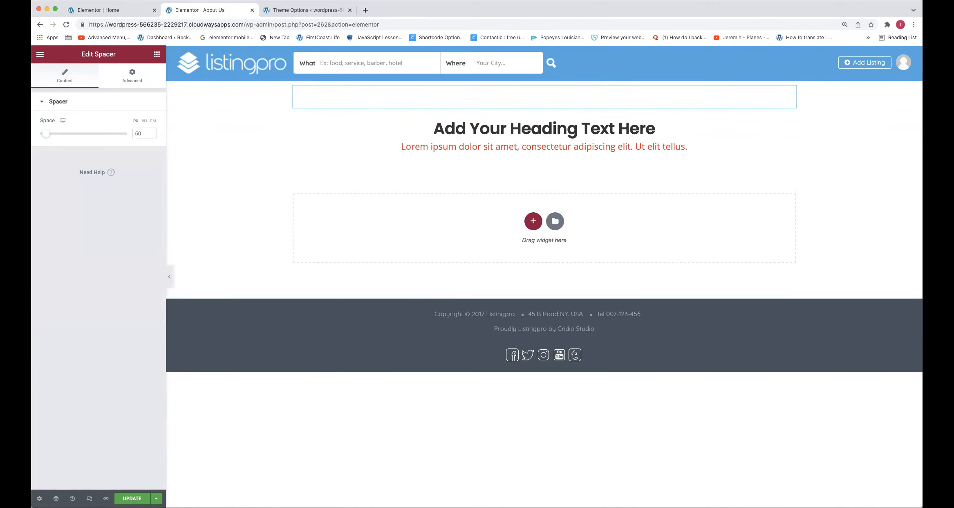
left_click_drag(45, 134, 53, 135)
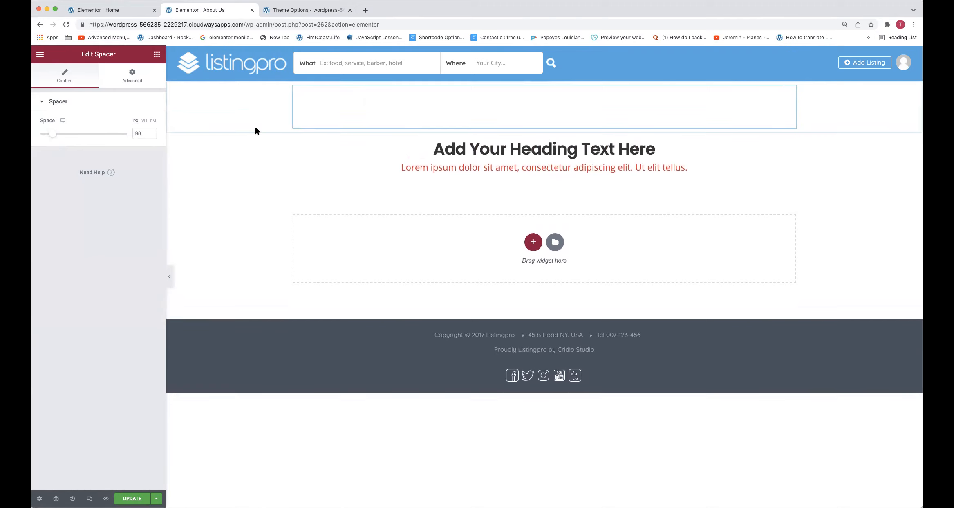
Set the spacer section's background type to Classic
right_click(256, 96)
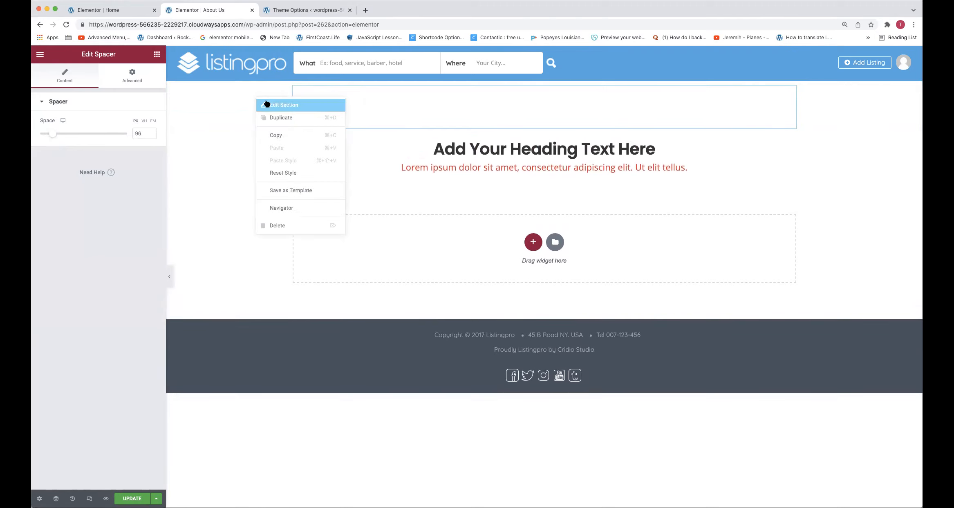
left_click(265, 101)
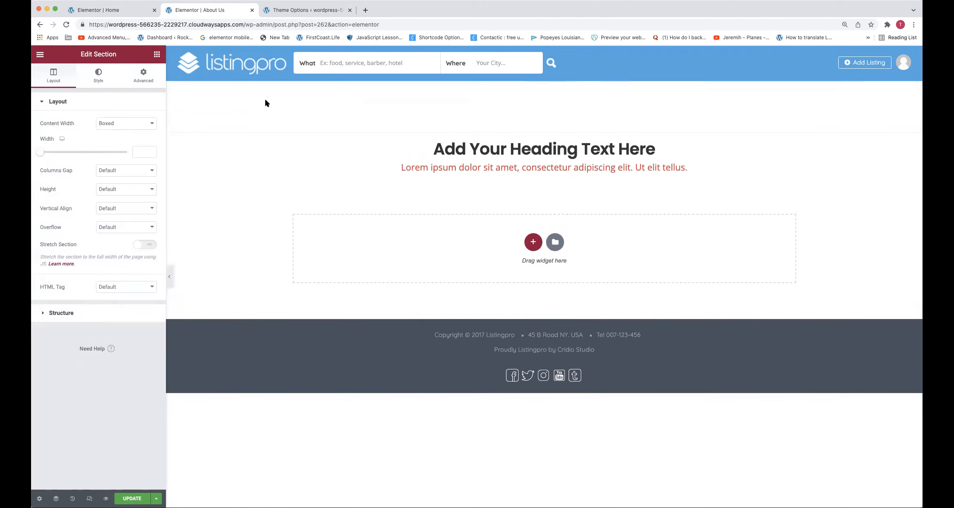
left_click(102, 77)
left_click(114, 144)
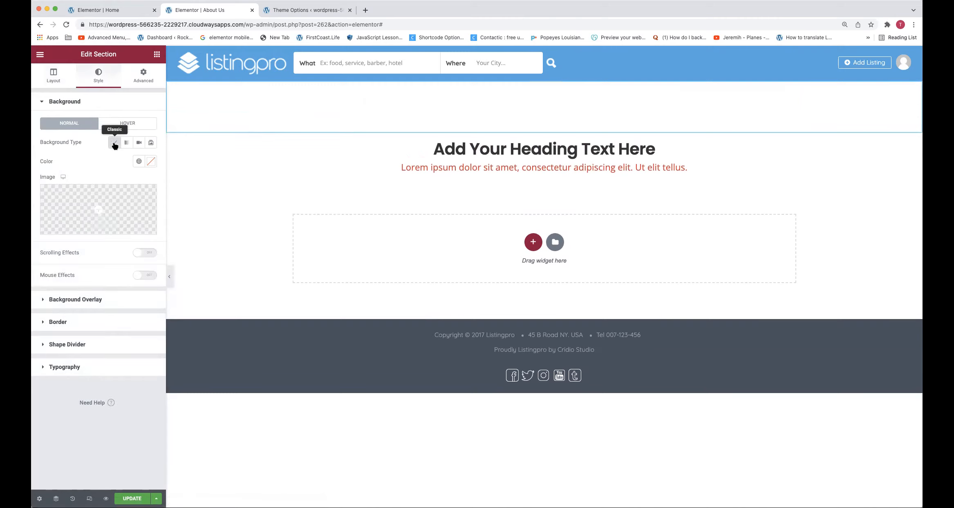
left_click(100, 209)
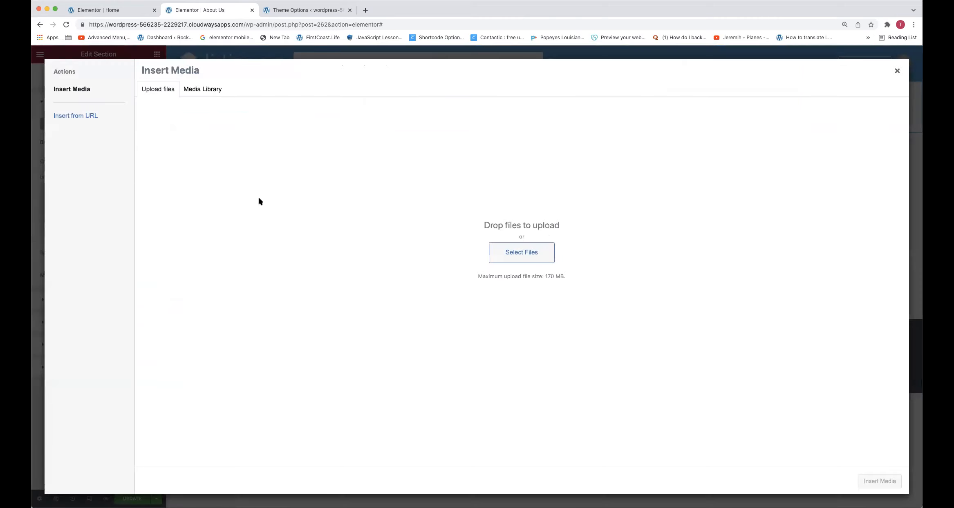
left_click(200, 89)
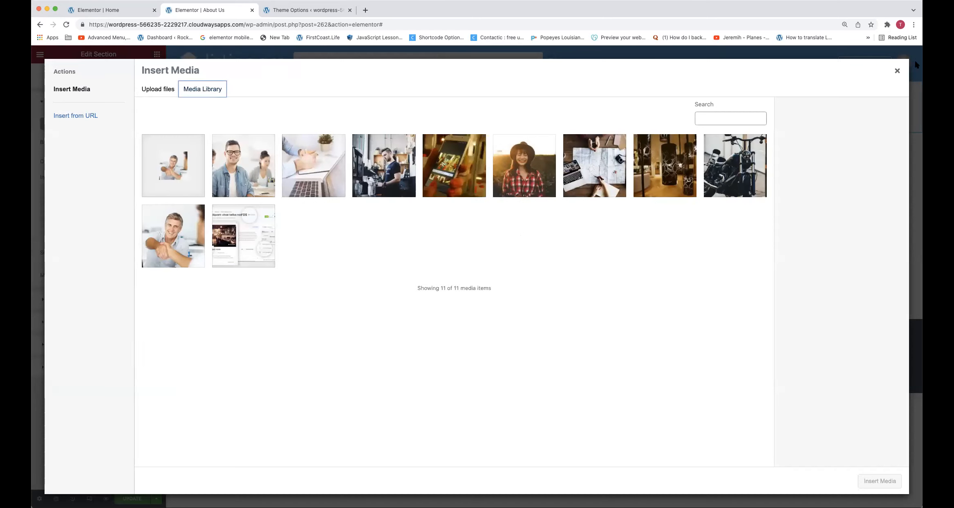
left_click(898, 71)
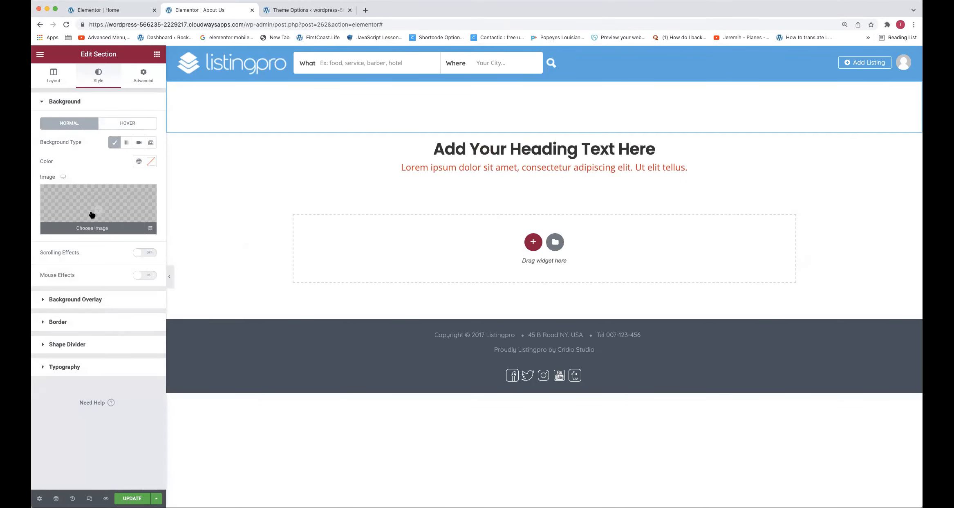
Set the spacer section's background color to the global color RED
left_click(139, 162)
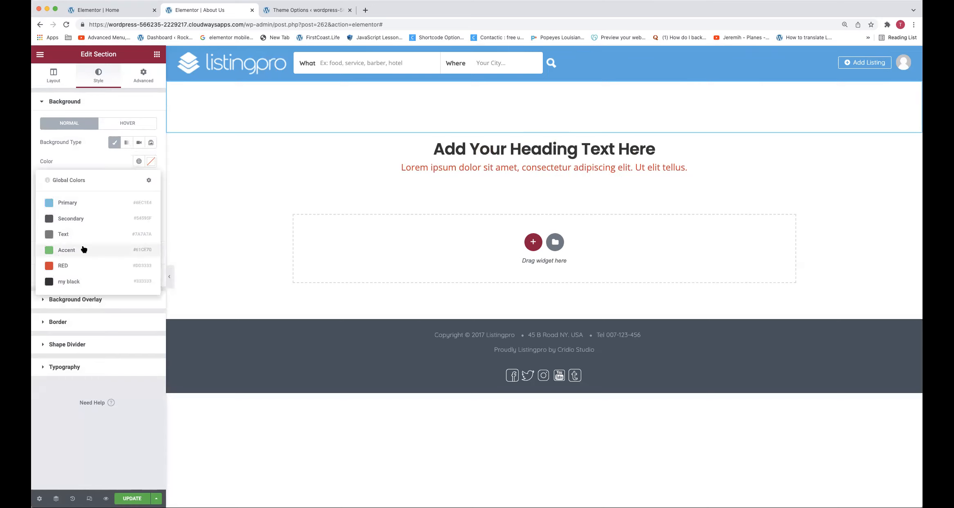
left_click(76, 266)
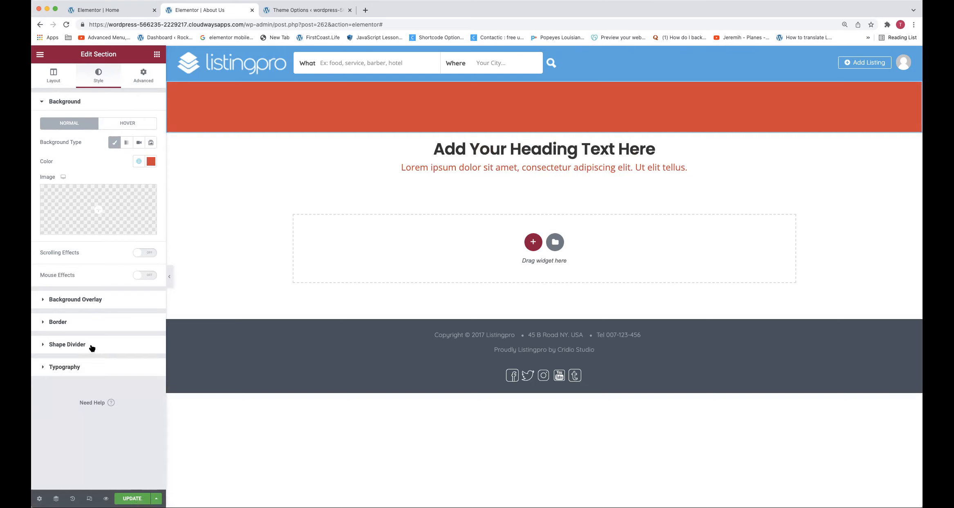
Apply a Waves Brush shape divider to the bottom of the red section with a height of 39
left_click(78, 345)
left_click(116, 193)
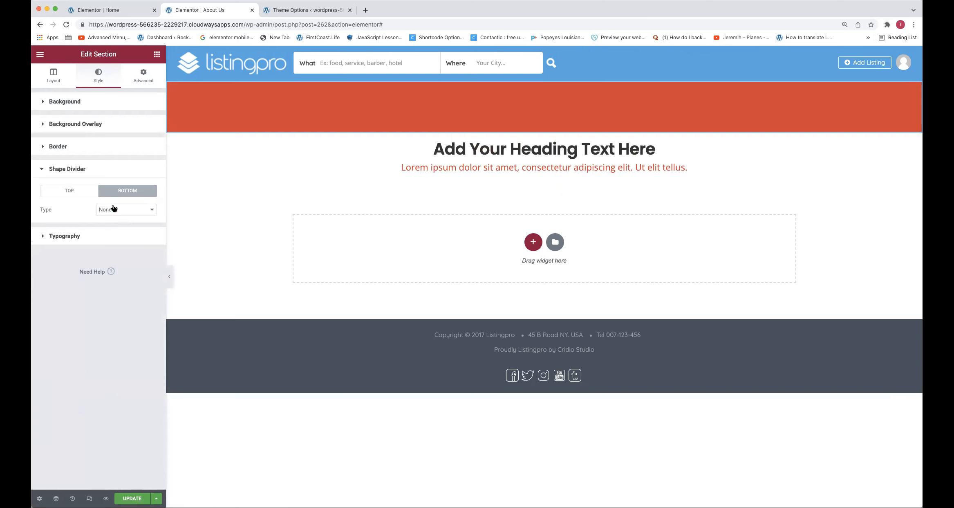
left_click(114, 210)
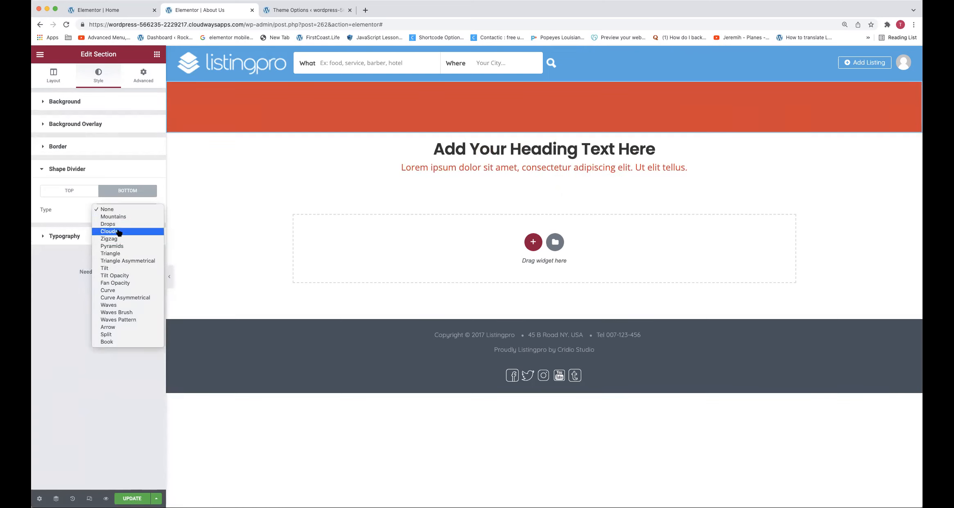
left_click(114, 312)
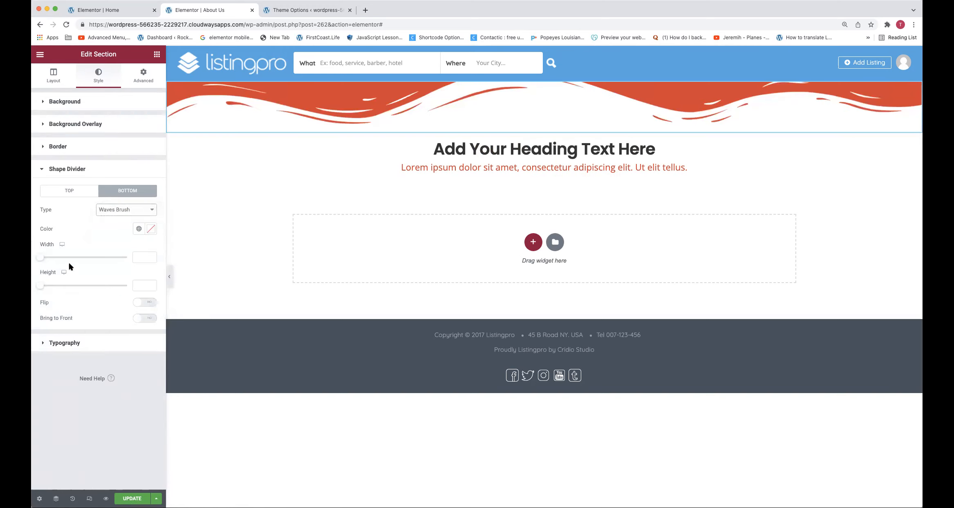
left_click_drag(40, 285, 48, 283)
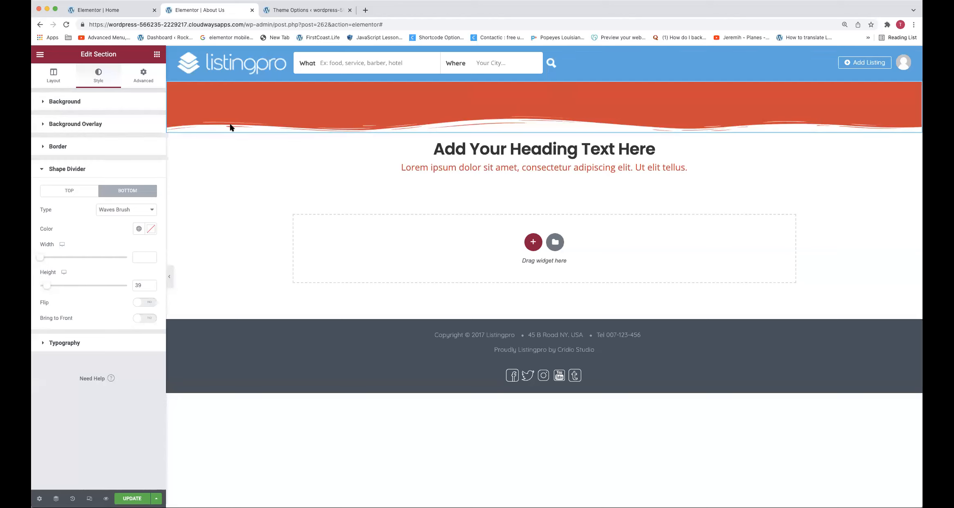
Set the red section's bottom shape divider type to None
left_click(65, 190)
left_click(104, 190)
left_click(107, 210)
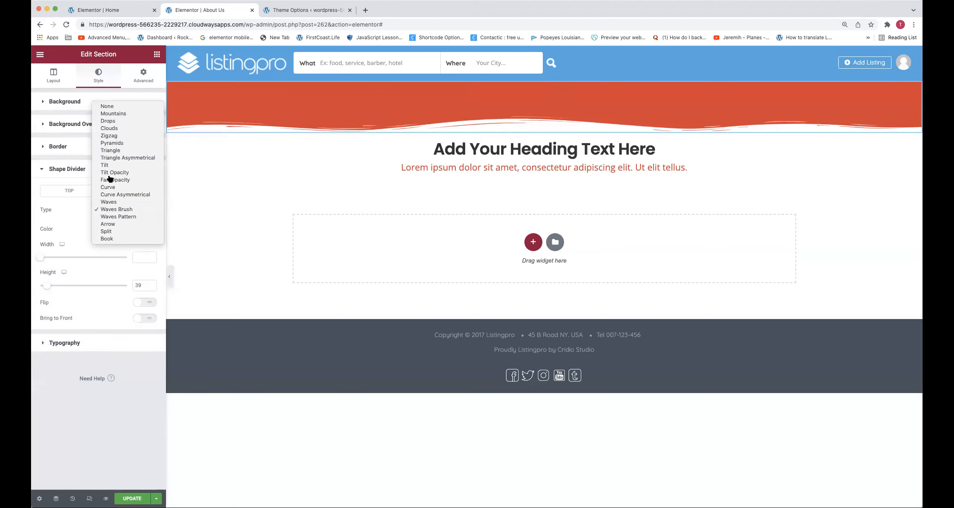
left_click(107, 106)
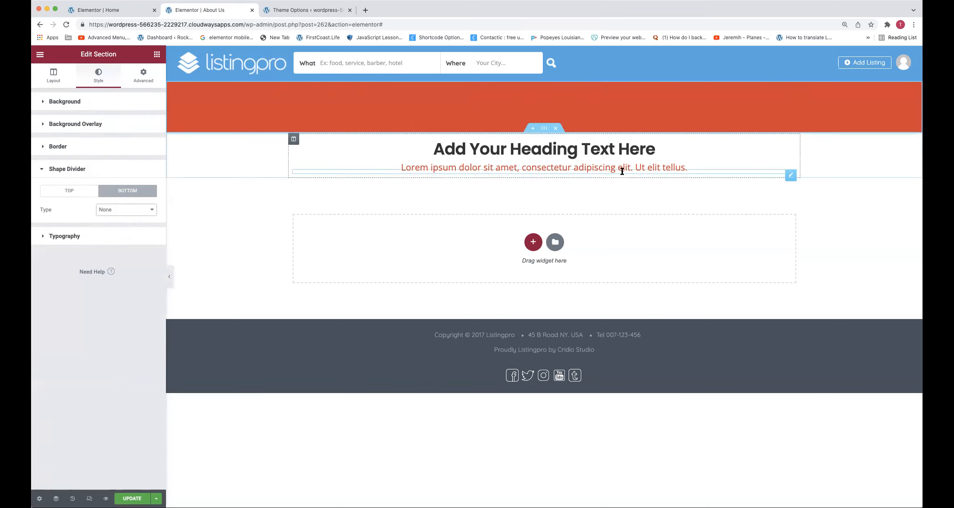
Save the About Us page with Update, then open the site's installed plugins list in the WordPress dashboard
left_click(132, 498)
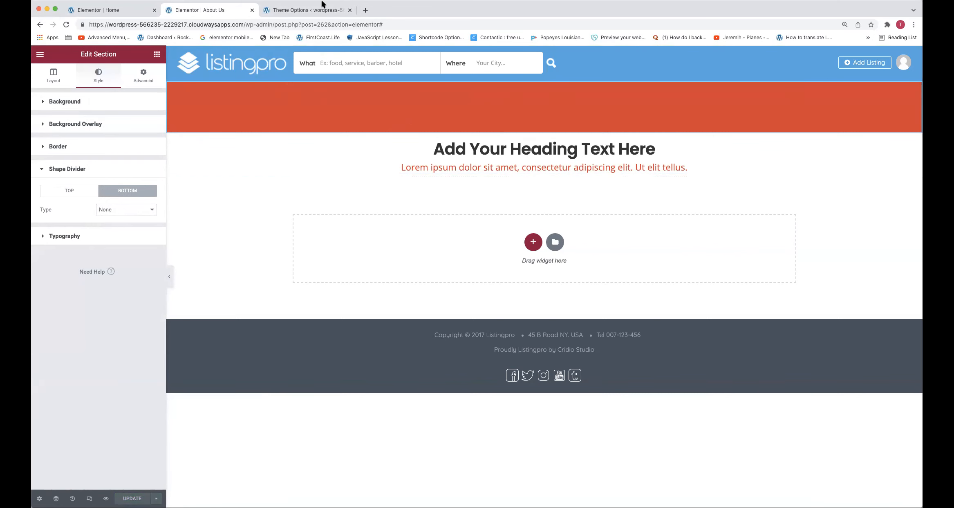
left_click(308, 10)
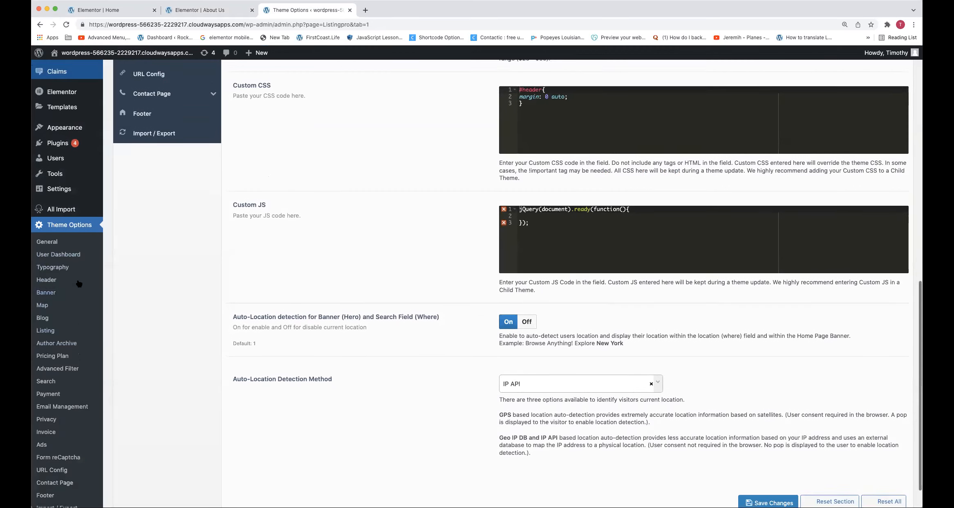
scroll(164, 205, "up", 2)
mouse_move(58, 196)
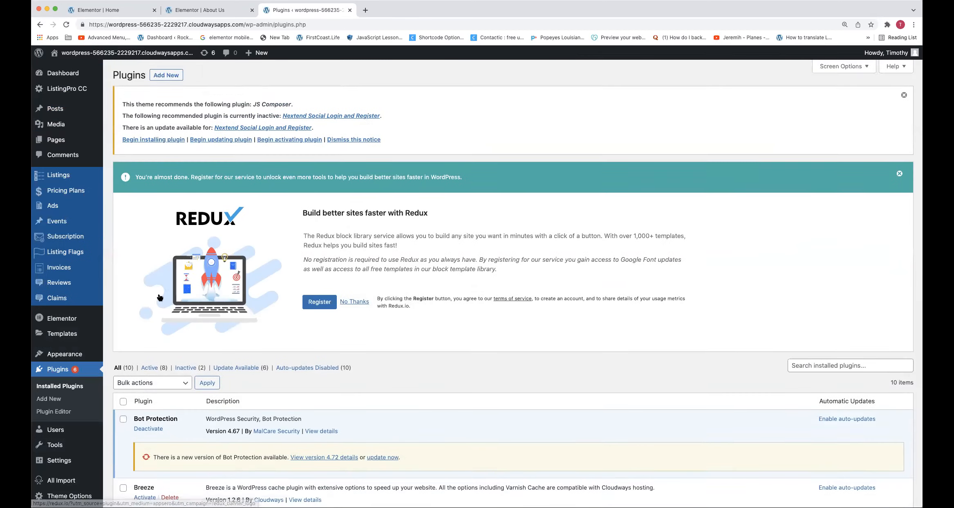
Deactivate the Elementor Pro plugin, then reload the About Us page in the Elementor editor
scroll(161, 289, "down", 10)
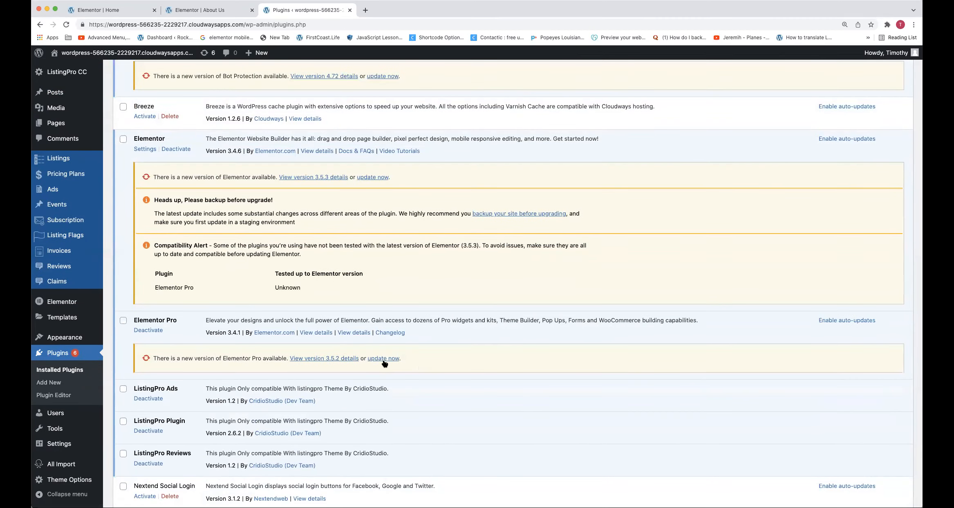
left_click(143, 331)
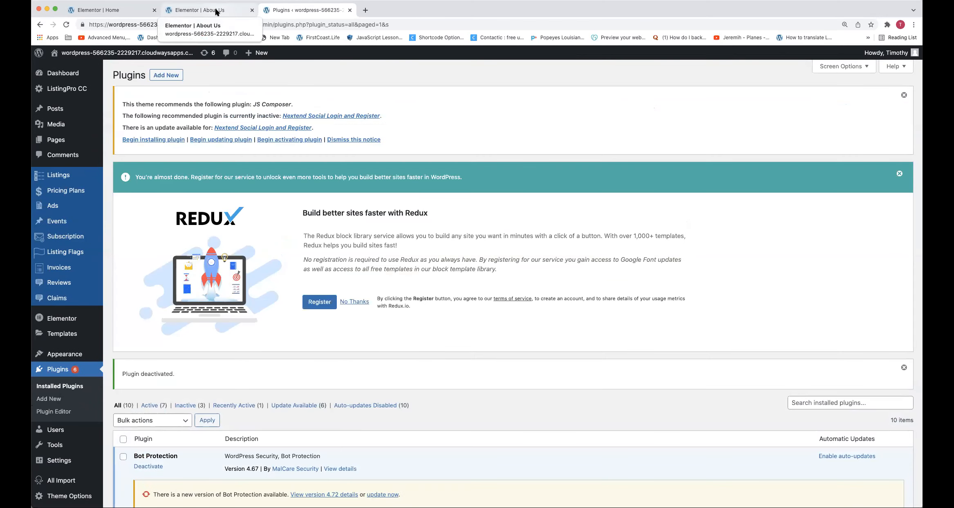
left_click(215, 11)
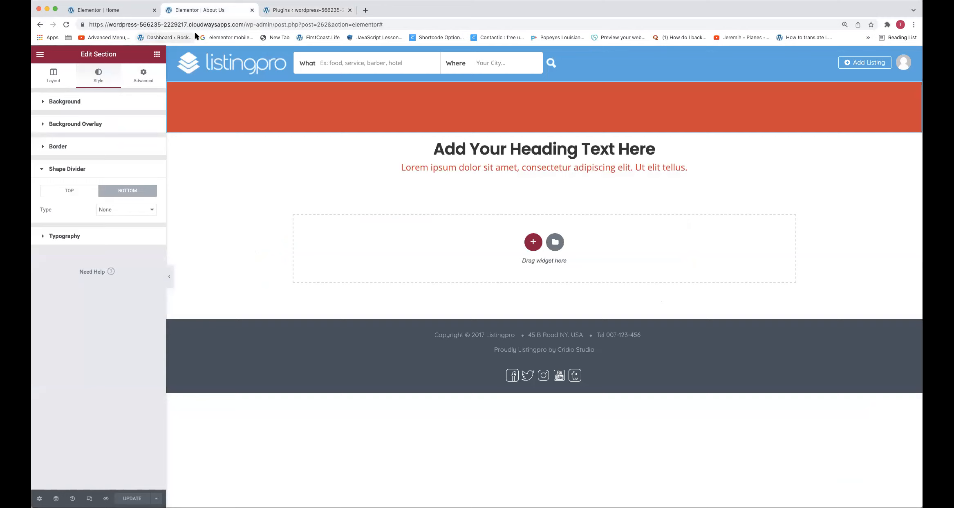
left_click(202, 24)
key("Return")
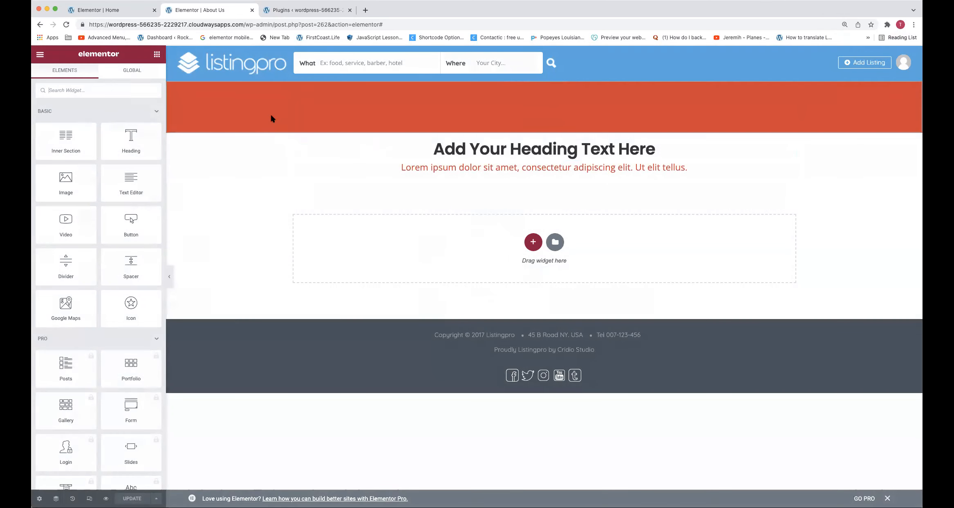
Apply a Waves Brush shape divider to the bottom of the red section with a height of 57
right_click(251, 102)
left_click(278, 109)
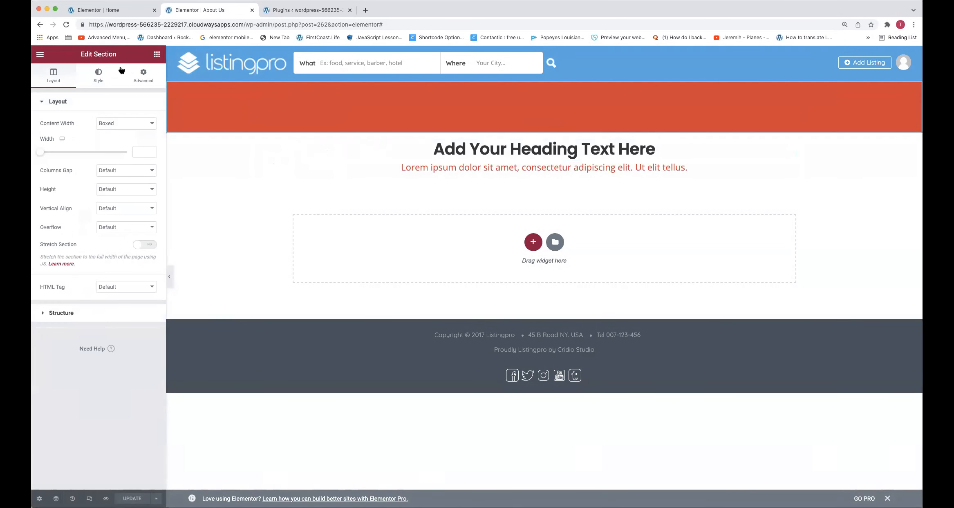
left_click(100, 75)
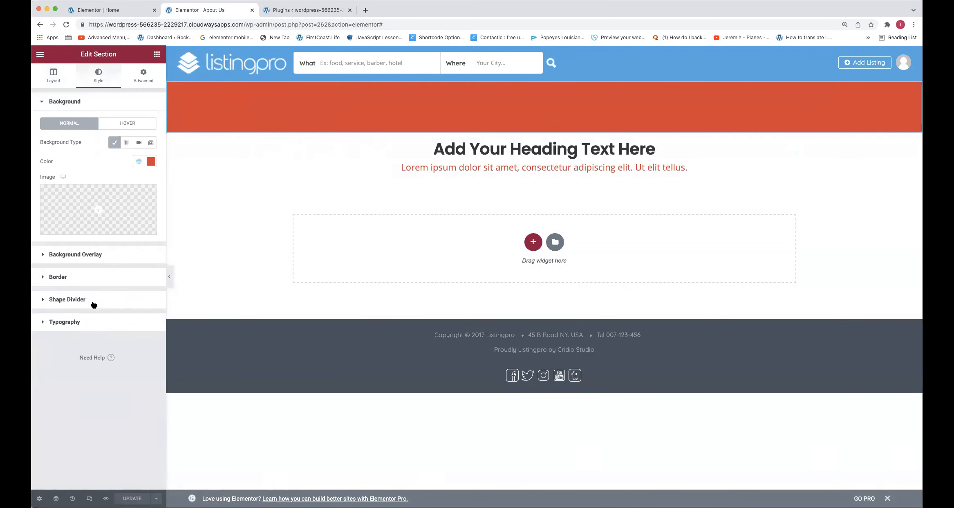
left_click(67, 300)
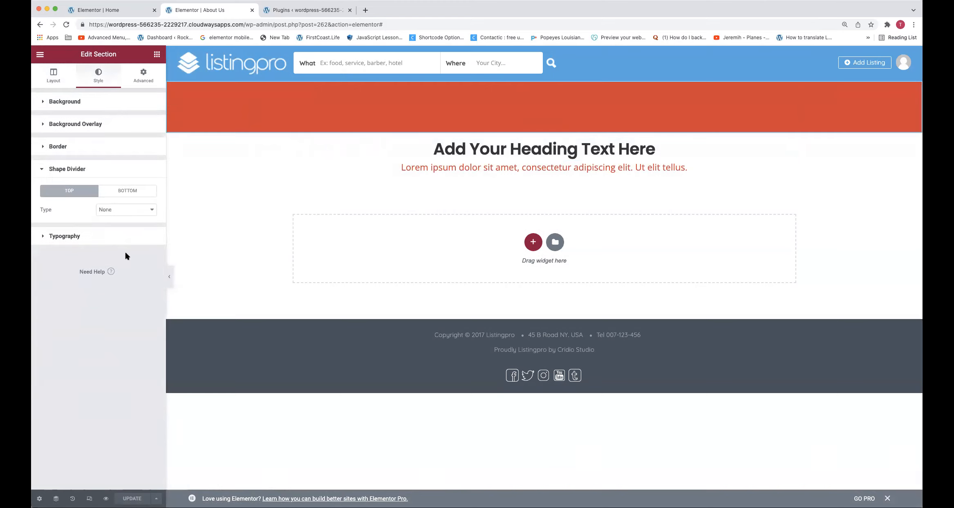
left_click(130, 191)
left_click(124, 209)
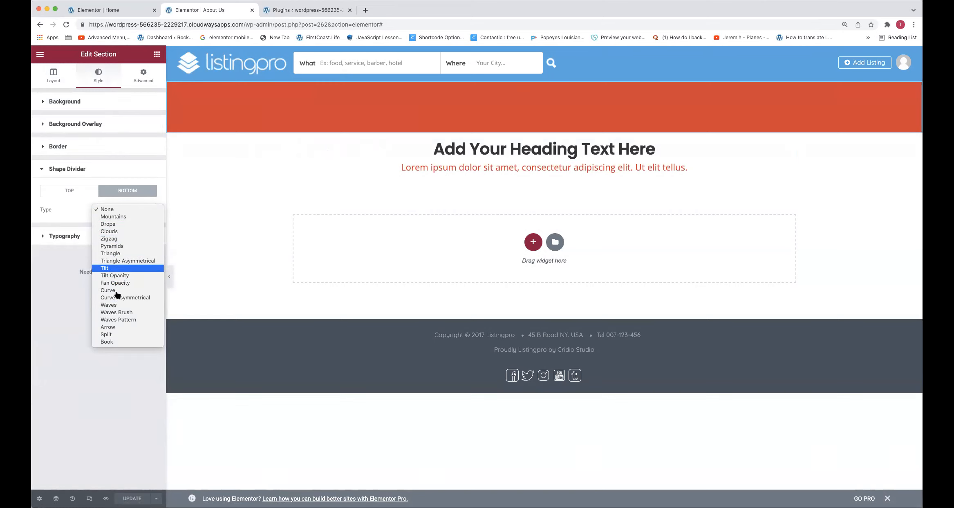
left_click(116, 313)
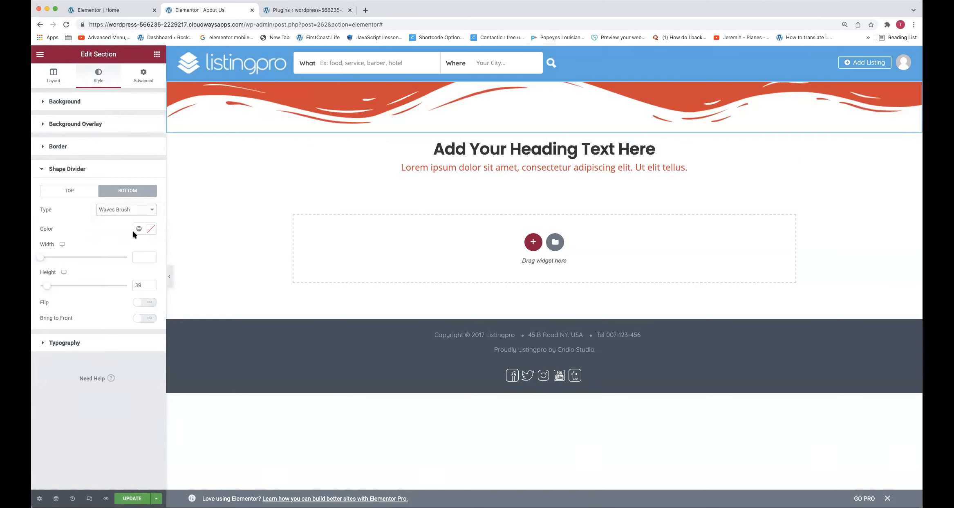
left_click(49, 286)
left_click_drag(48, 286, 50, 286)
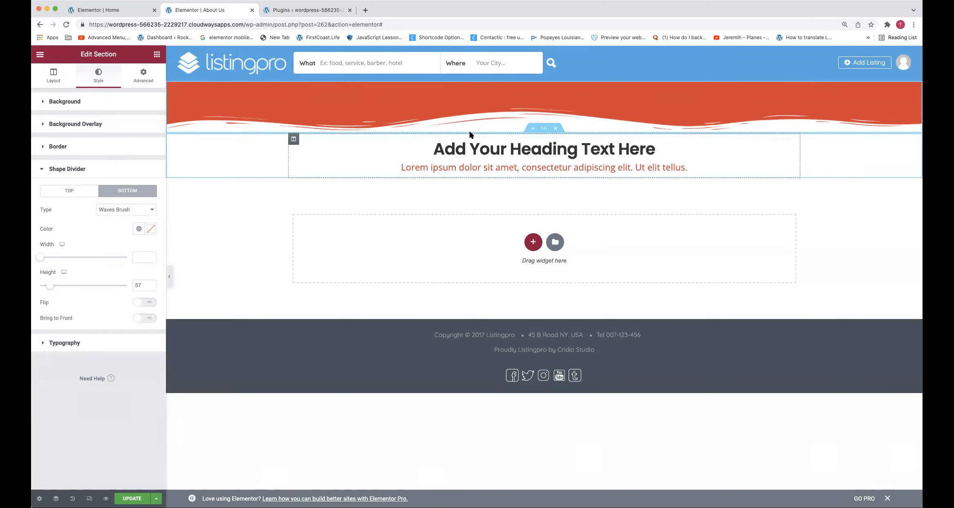
Add a single-column section between the red section and the heading, containing a spacer with its space set to 25
left_click(533, 130)
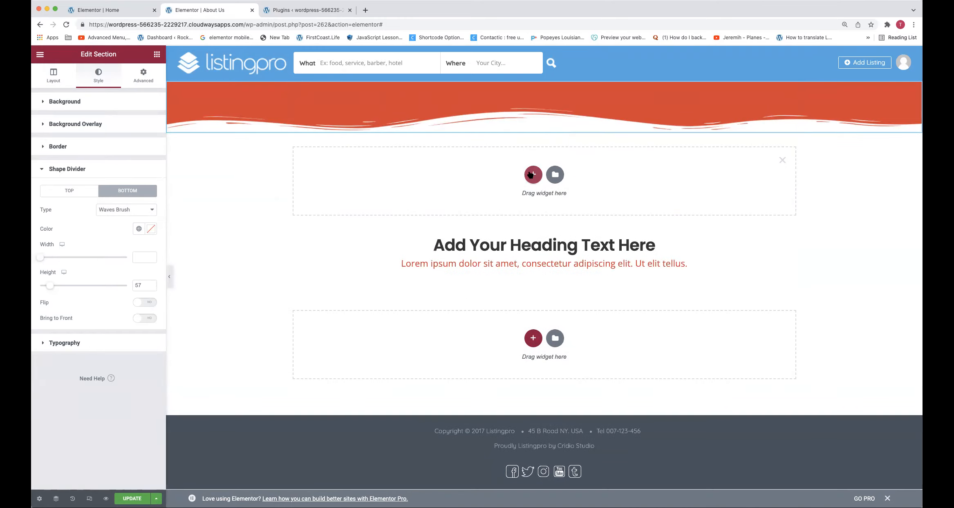
left_click(531, 175)
left_click(423, 197)
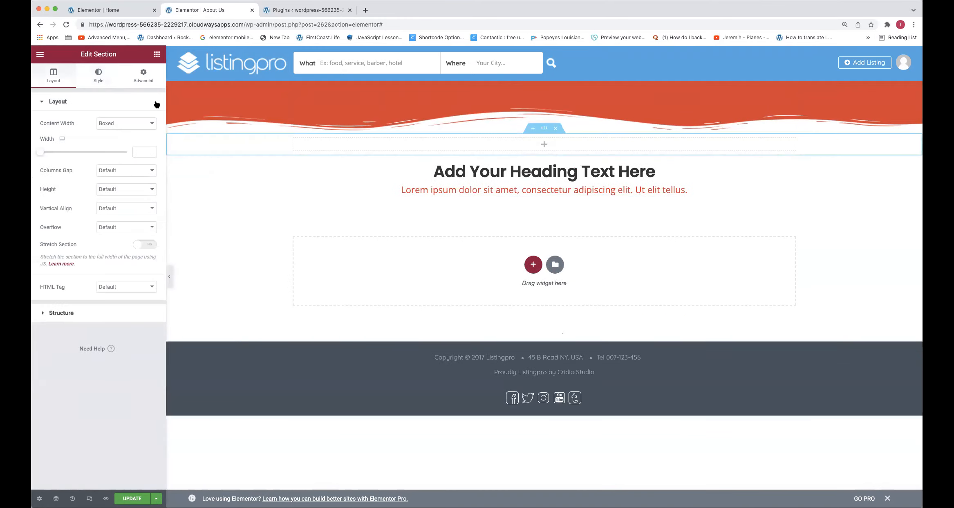
left_click(156, 54)
left_click_drag(367, 176, 445, 150)
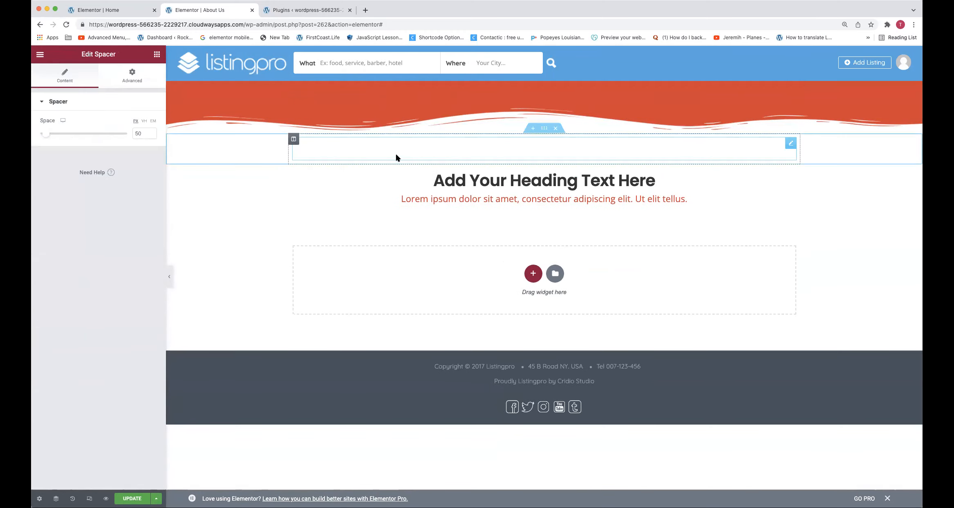
right_click(373, 148)
left_click(380, 155)
left_click_drag(146, 133, 124, 135)
type("25")
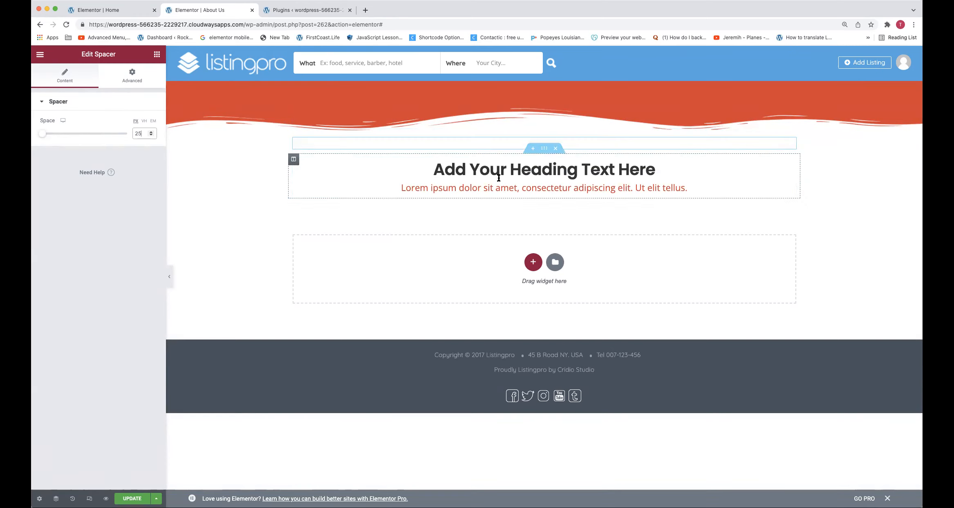
Add two single-column sections below the heading section and place a spacer of 125 in the lower one
left_click(534, 262)
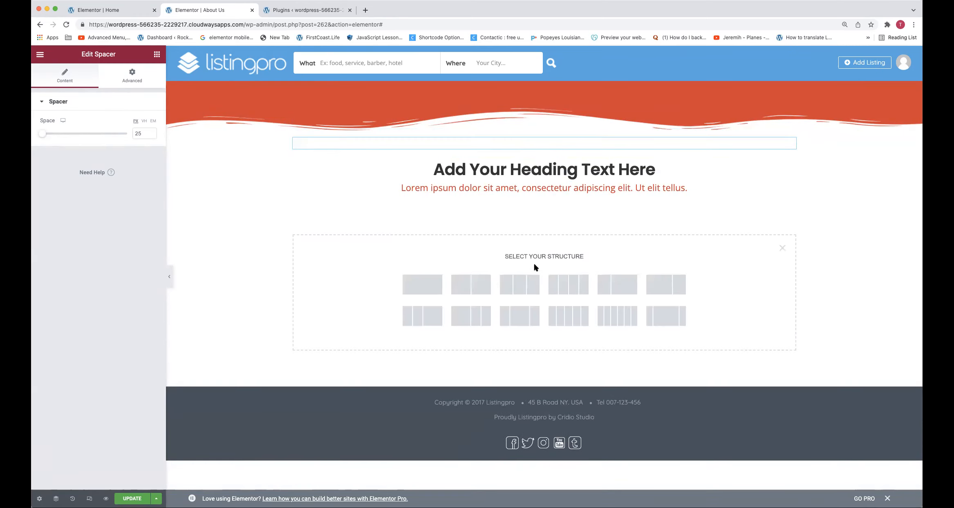
left_click(434, 287)
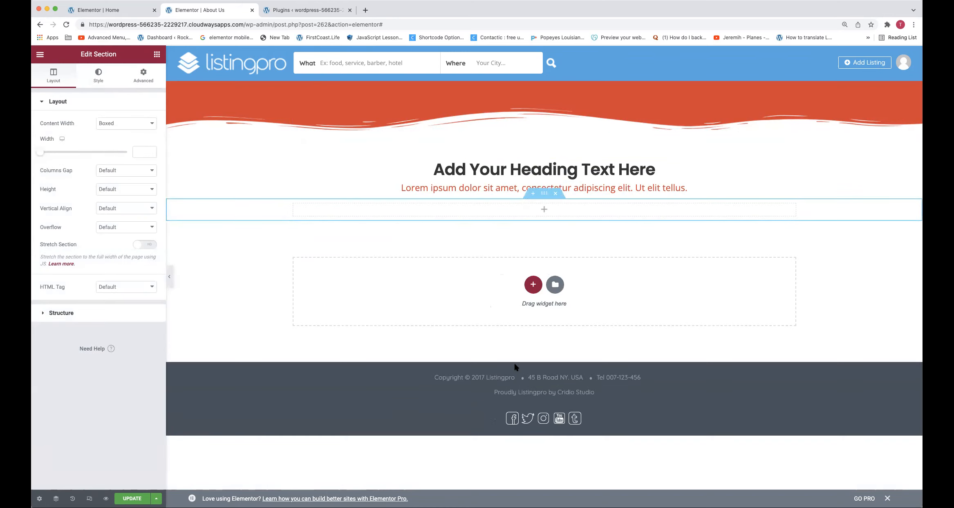
left_click(529, 283)
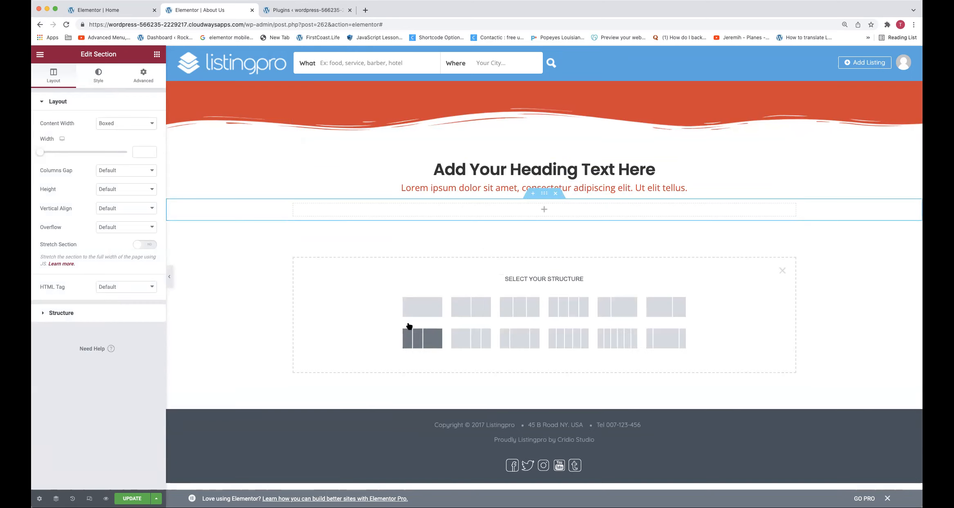
left_click(416, 311)
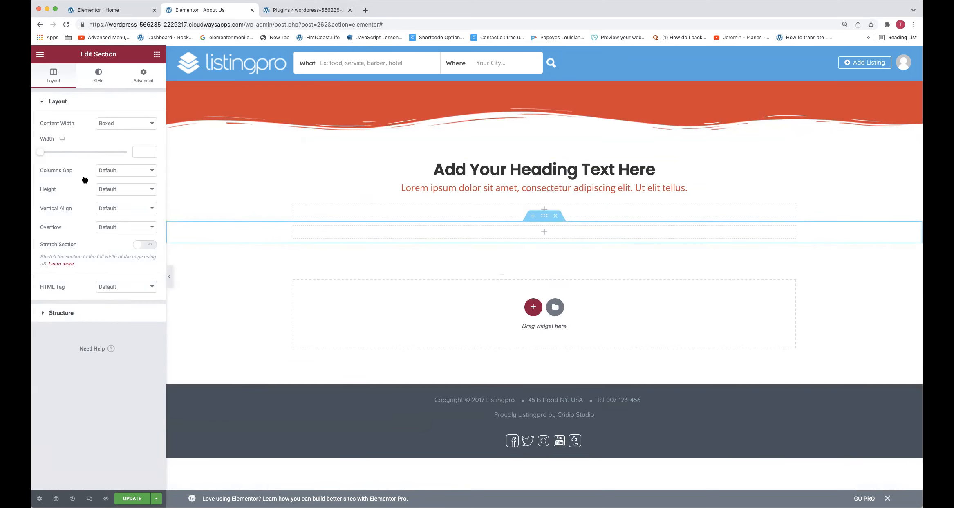
left_click(157, 54)
left_click_drag(132, 265, 336, 224)
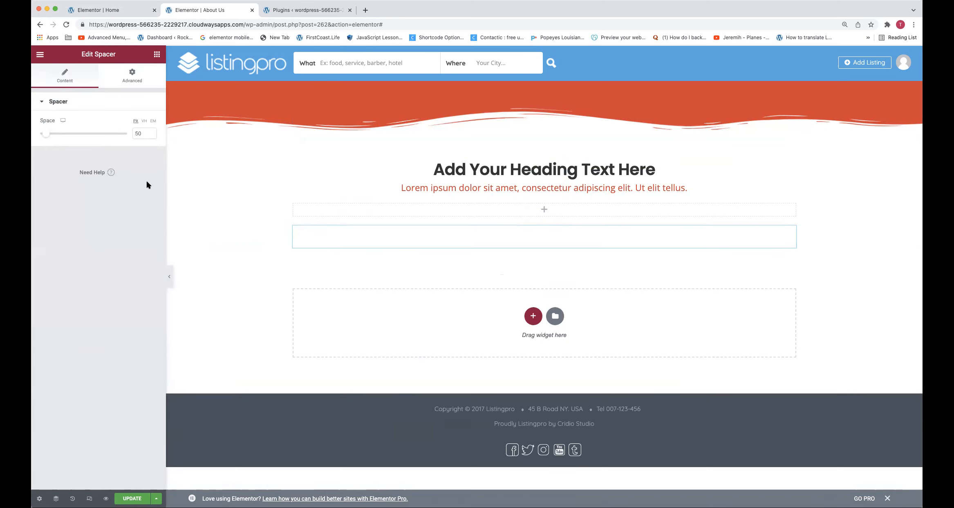
double_click(145, 135)
type("125")
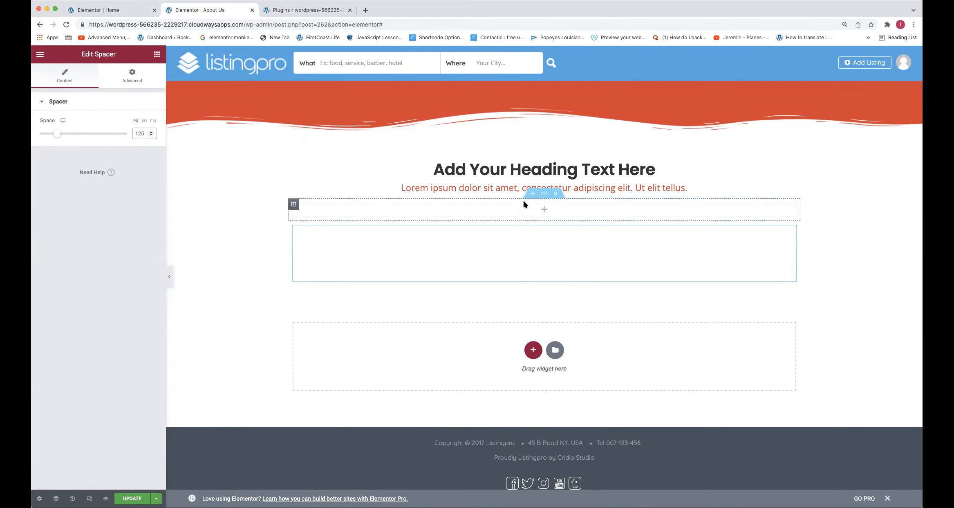
Update the About Us page and save it to the library as a template named Blank Page Template
key("super+s")
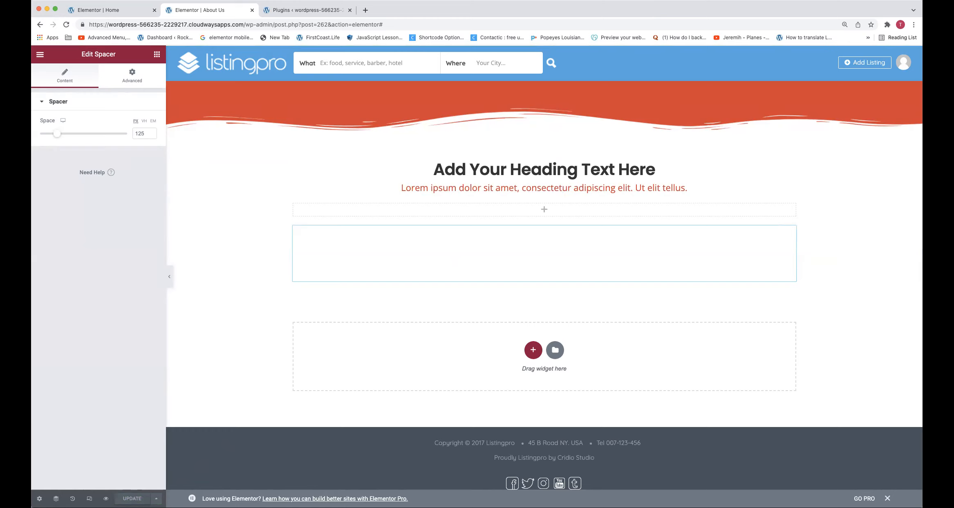
left_click(156, 498)
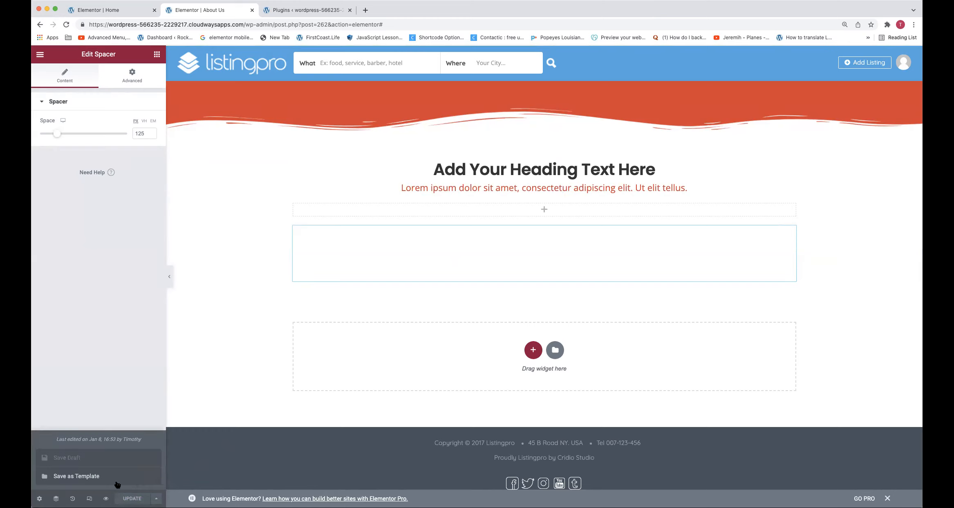
left_click(104, 474)
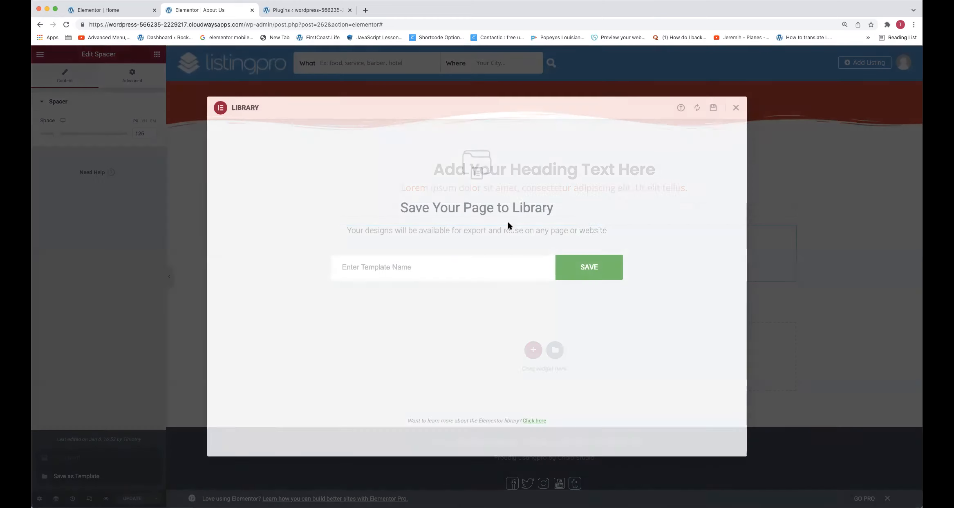
left_click(456, 268)
type("Blank Page Template")
key("Return")
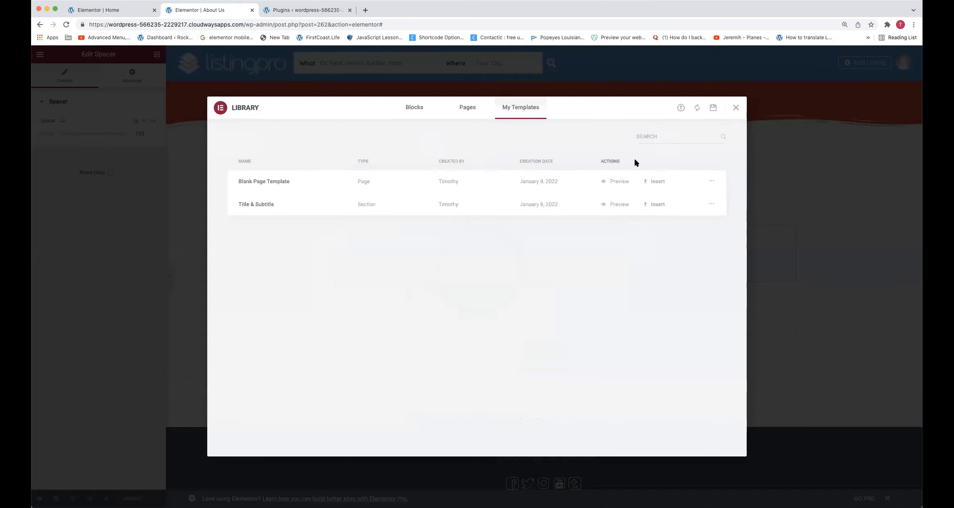
left_click(736, 107)
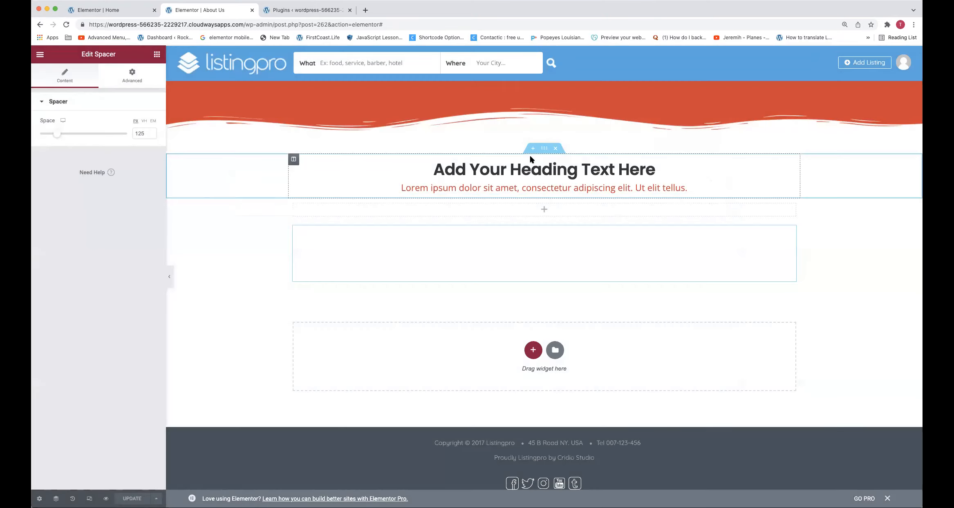
Delete the lorem ipsum subtitle text below the heading
right_click(471, 165)
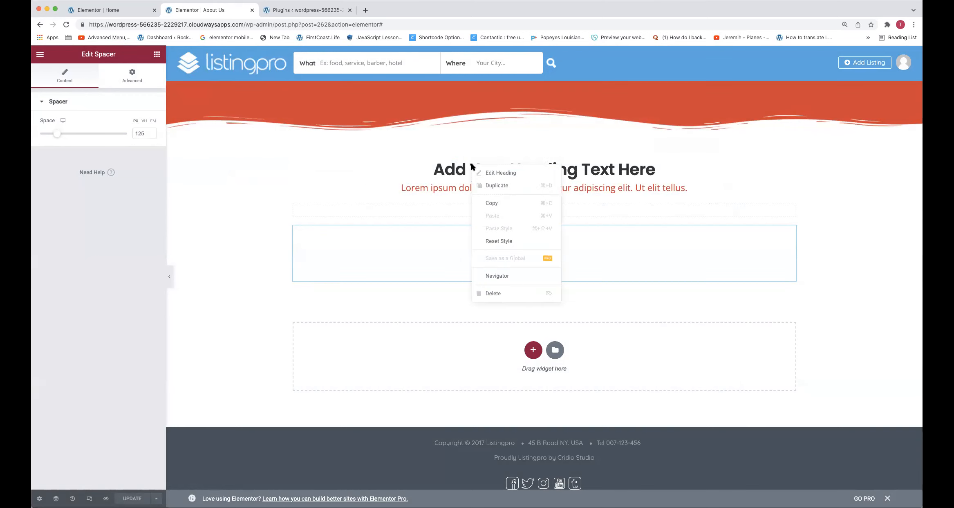
left_click(500, 172)
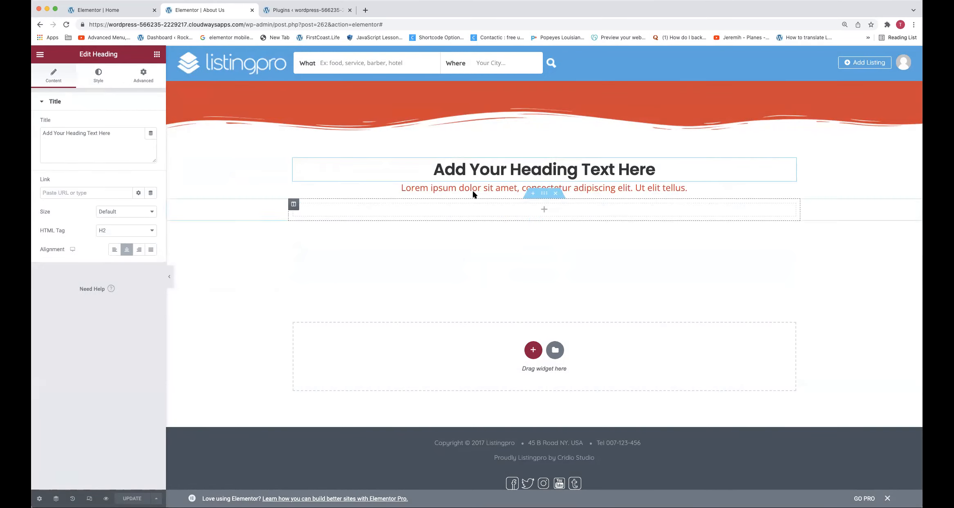
right_click(519, 192)
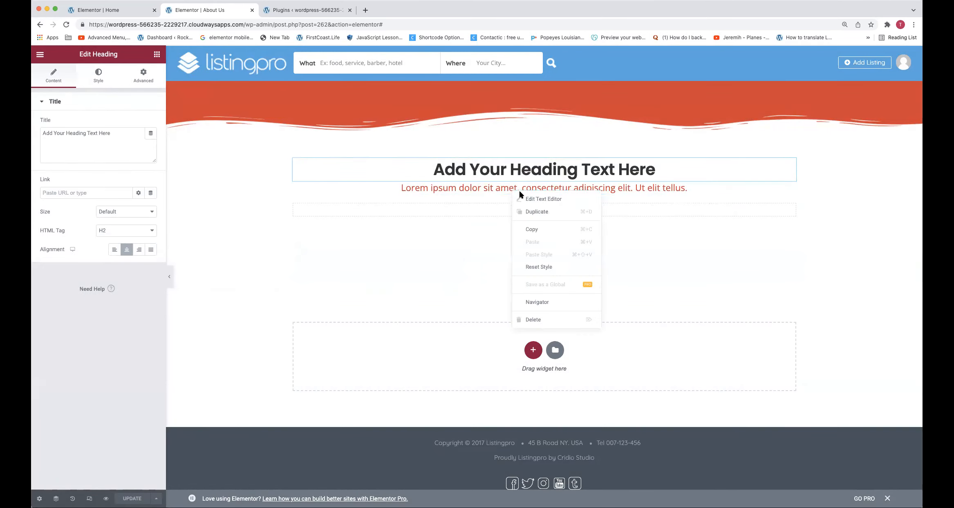
left_click(532, 321)
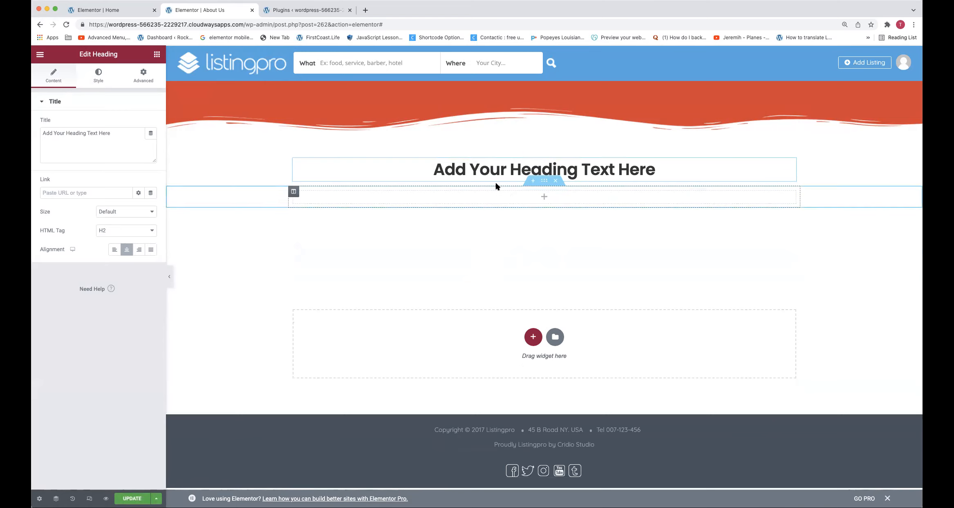
Delete every remaining section from the About Us page, from the red section down to the last spacer
right_click(187, 104)
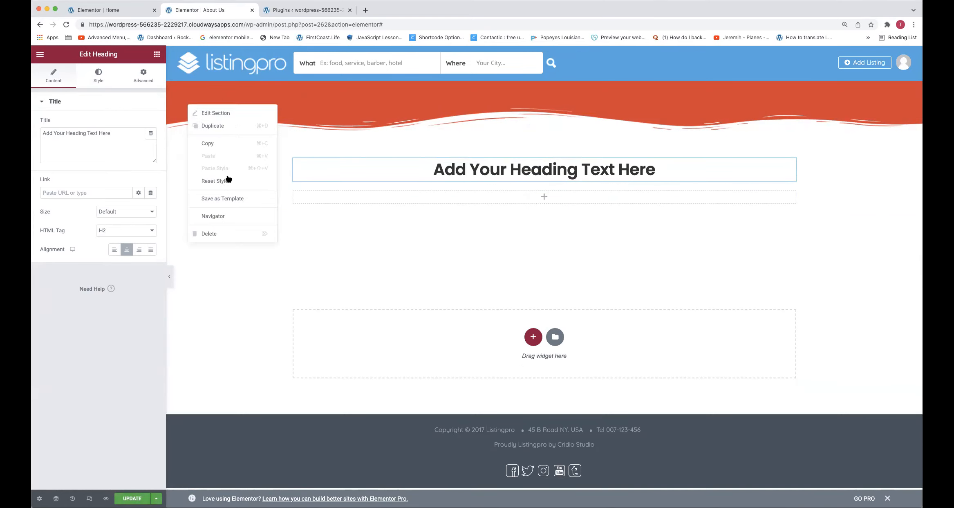
left_click(216, 231)
right_click(205, 91)
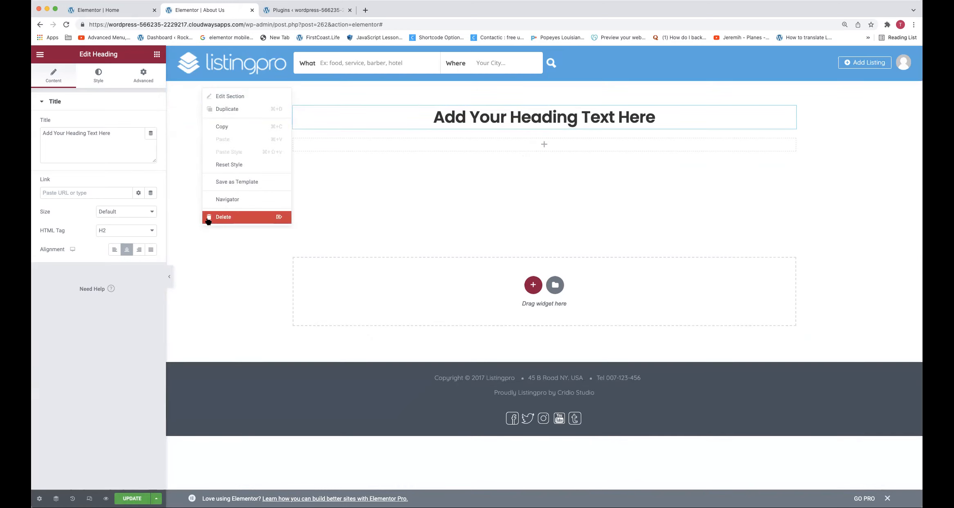
left_click(213, 216)
right_click(188, 115)
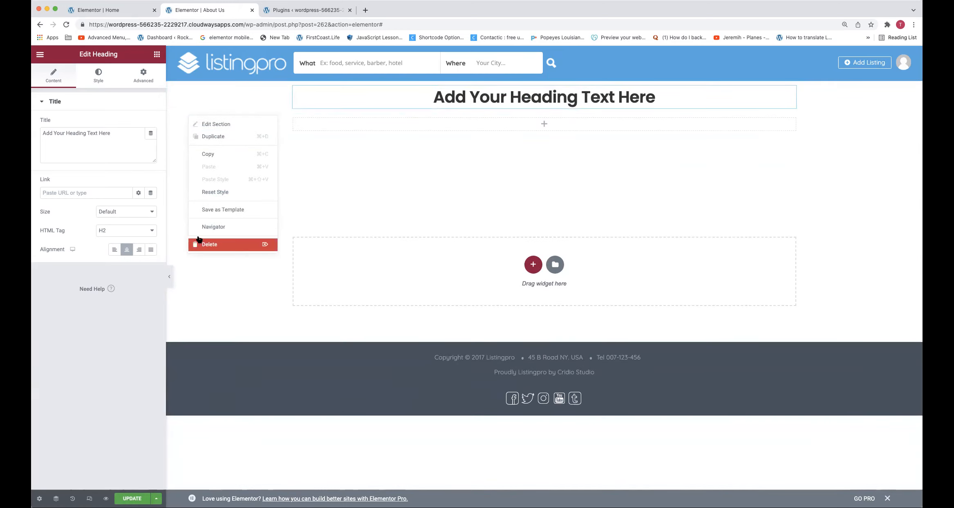
left_click(207, 244)
right_click(197, 100)
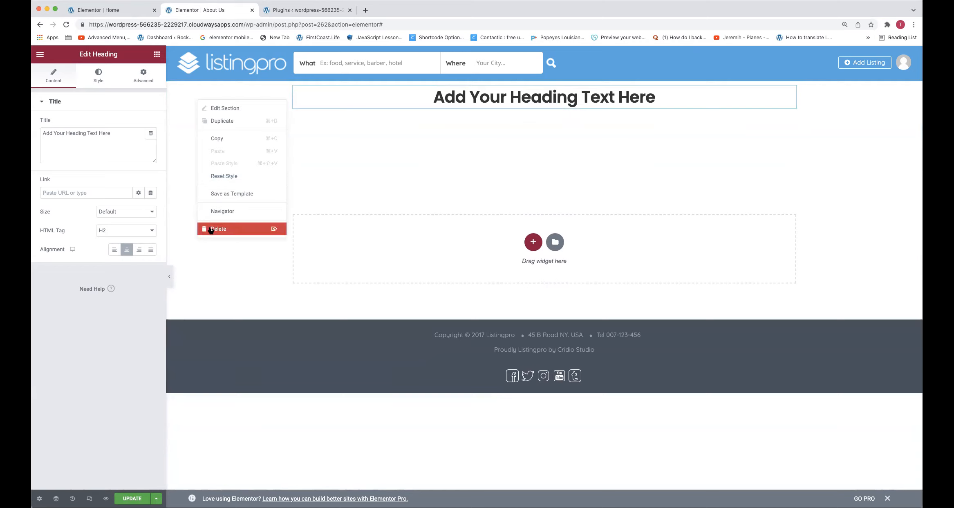
left_click(209, 228)
right_click(197, 111)
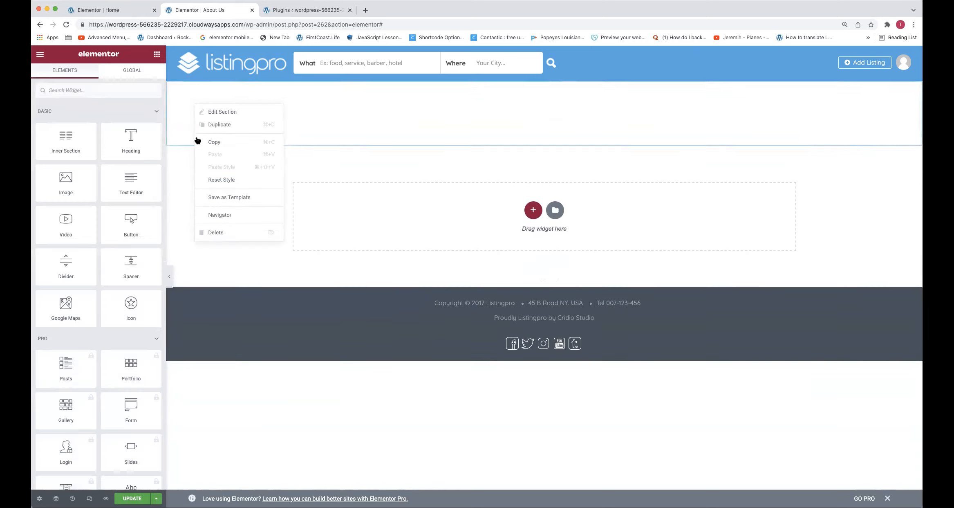
left_click(210, 232)
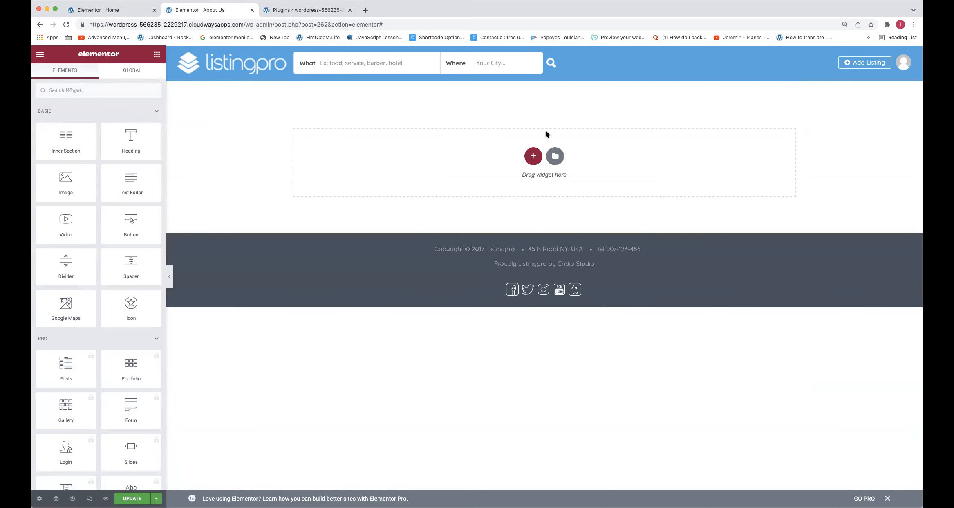
Insert the Blank Page Template from the saved templates into the About Us page, including its document settings
left_click(559, 156)
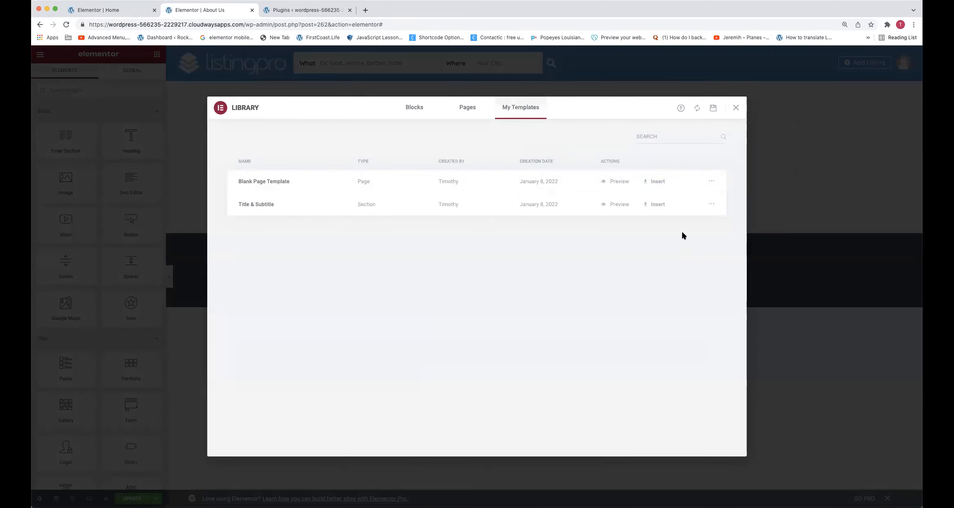
left_click(660, 181)
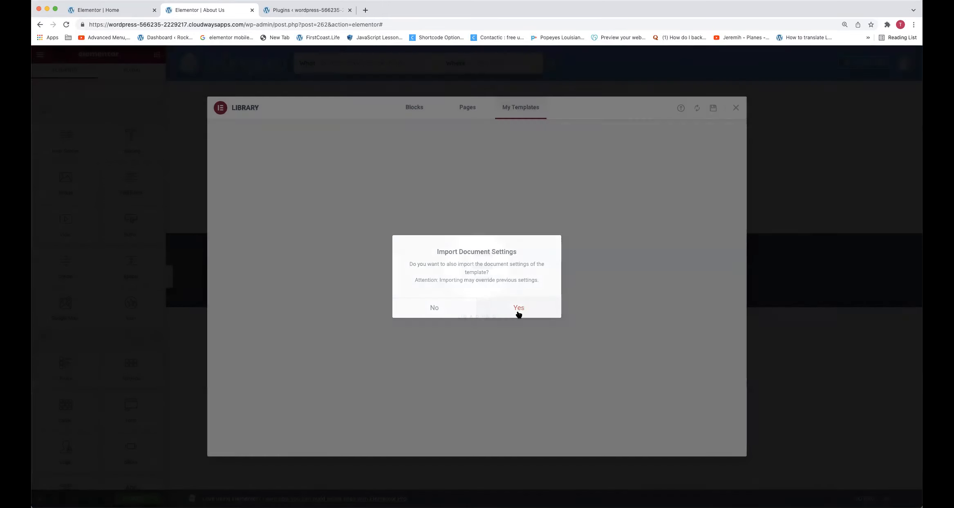
left_click(518, 308)
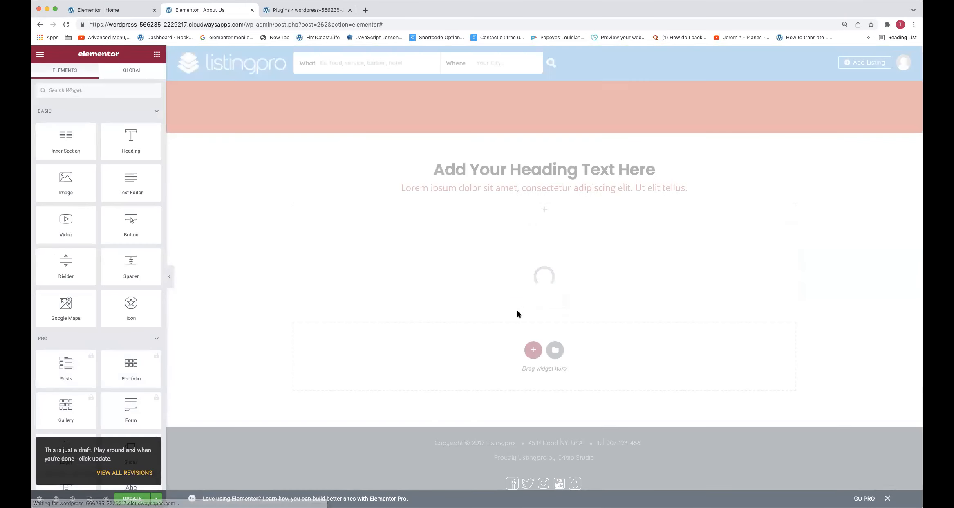
right_click(190, 103)
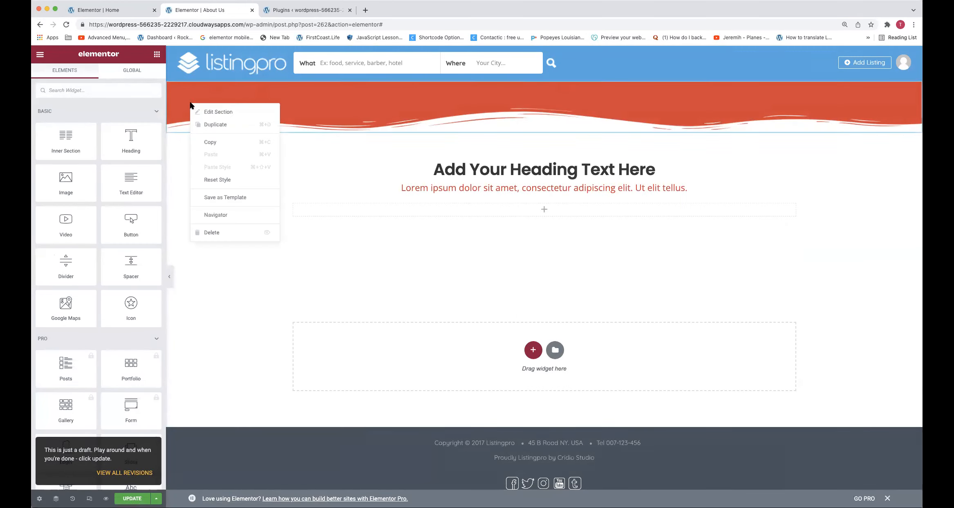
Left-align the page heading and the lorem ipsum subtitle text below it
right_click(485, 173)
left_click(505, 184)
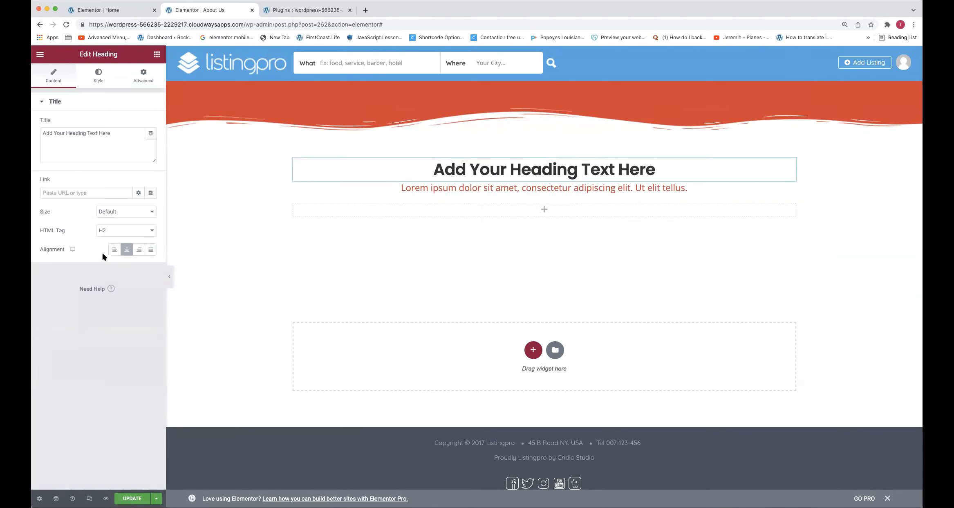
left_click(115, 250)
right_click(492, 191)
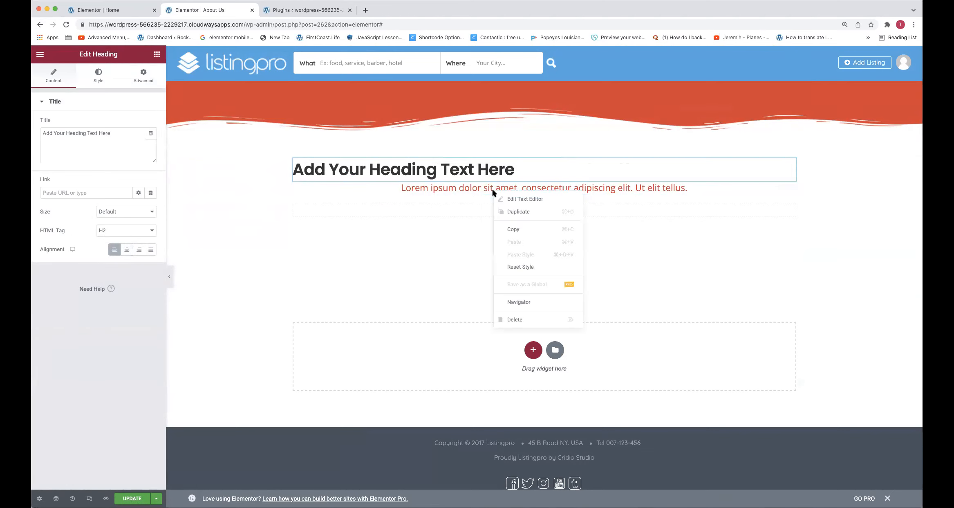
left_click(509, 199)
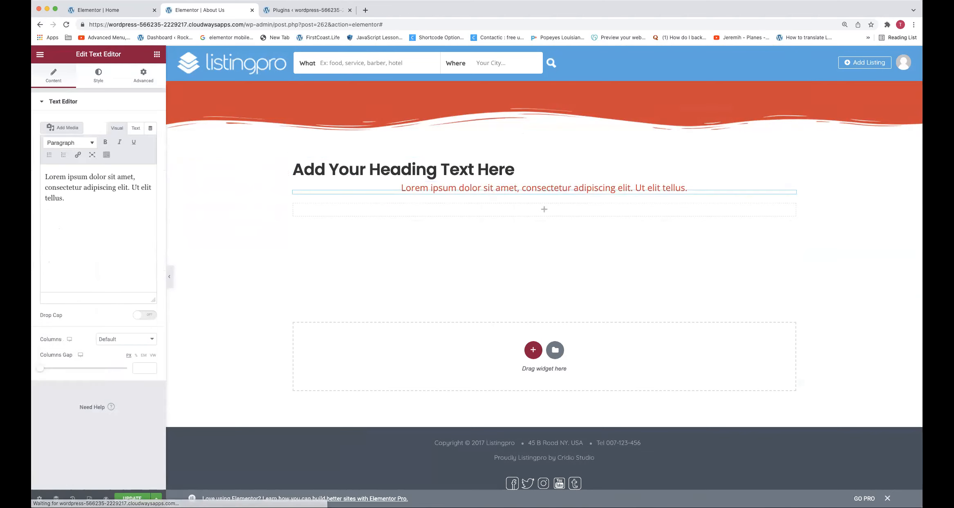
left_click(106, 77)
left_click(119, 123)
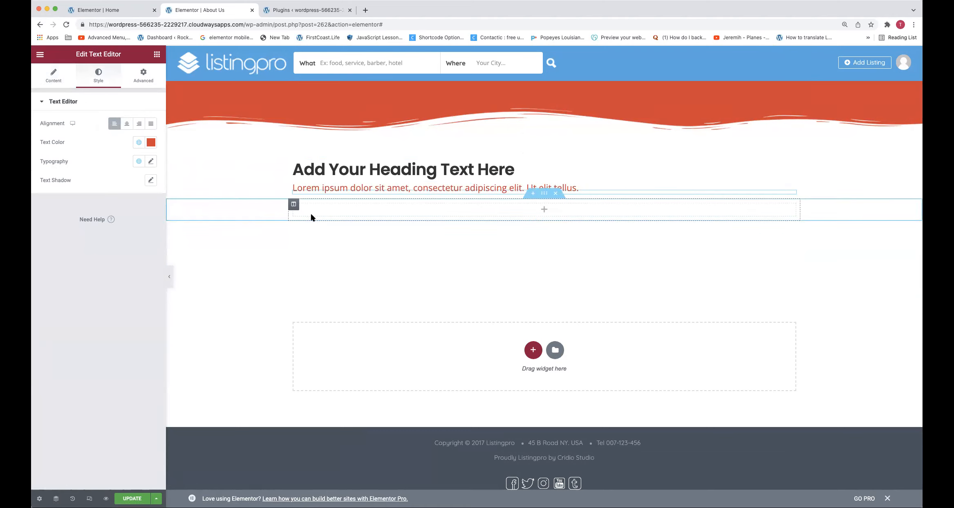
Try the TITLE TEXT global font on the lorem ipsum subtitle and switch it back to the subtitle text font
left_click(150, 161)
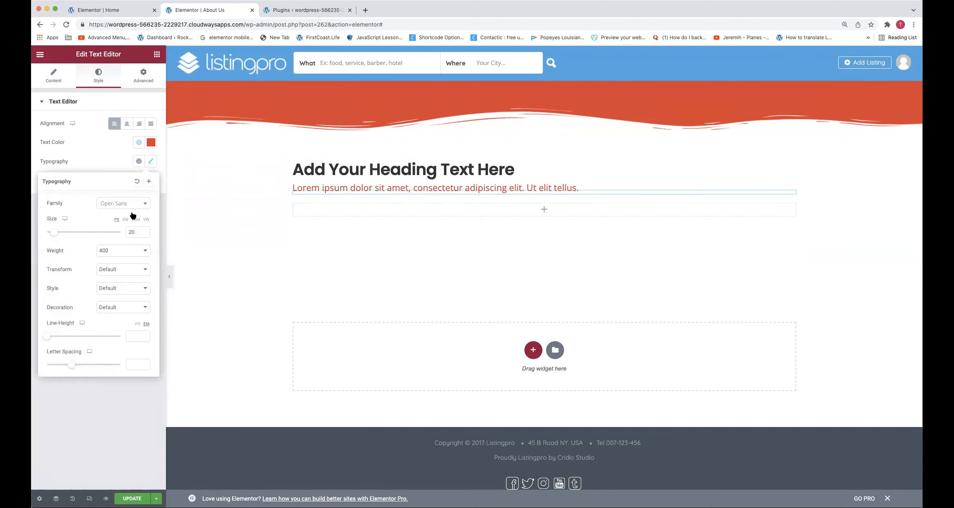
left_click(137, 163)
left_click(105, 265)
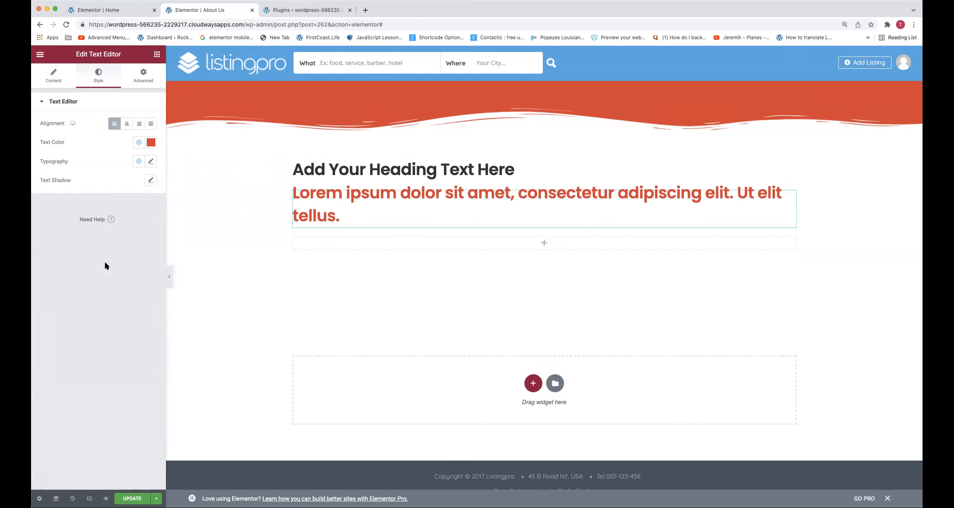
left_click(138, 161)
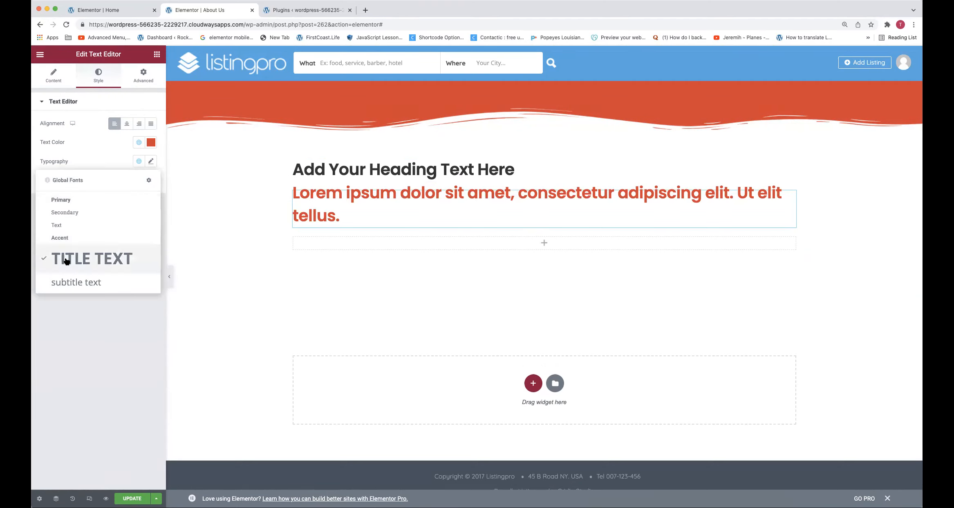
left_click(81, 287)
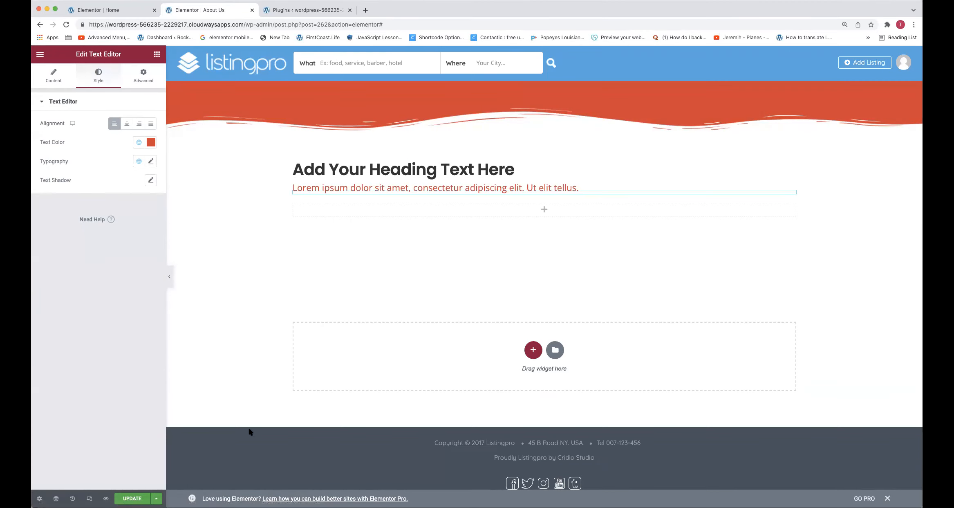
Open the header logo's link in a new browser tab and save the About Us page
left_click(335, 280)
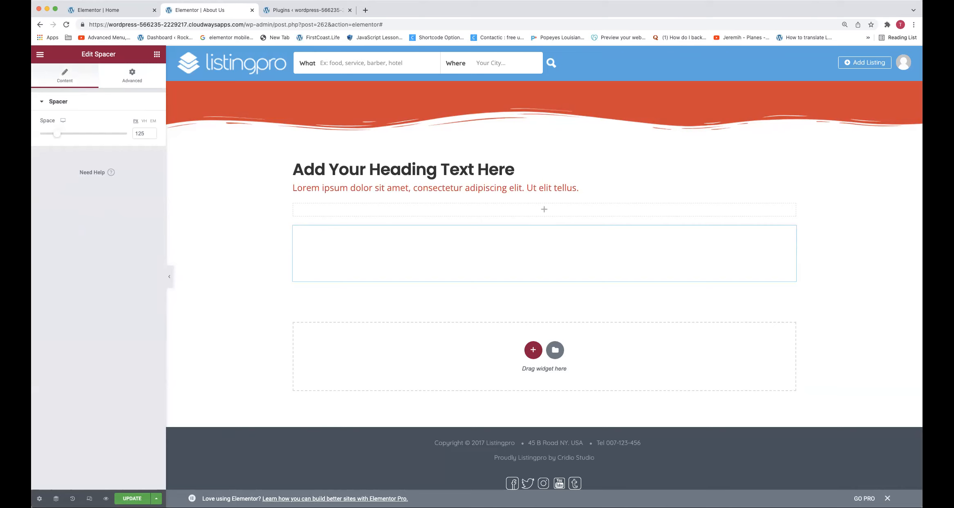
right_click(221, 62)
left_click(228, 65)
key("super+s")
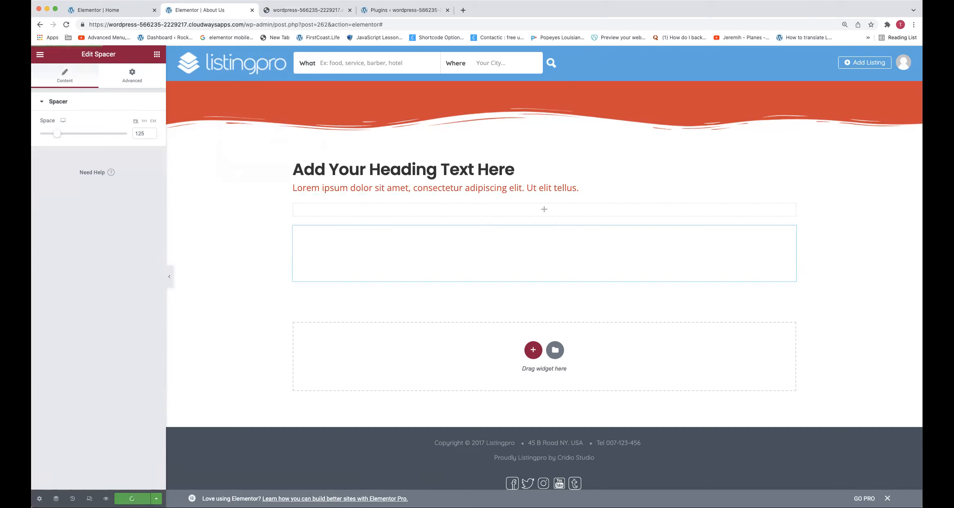
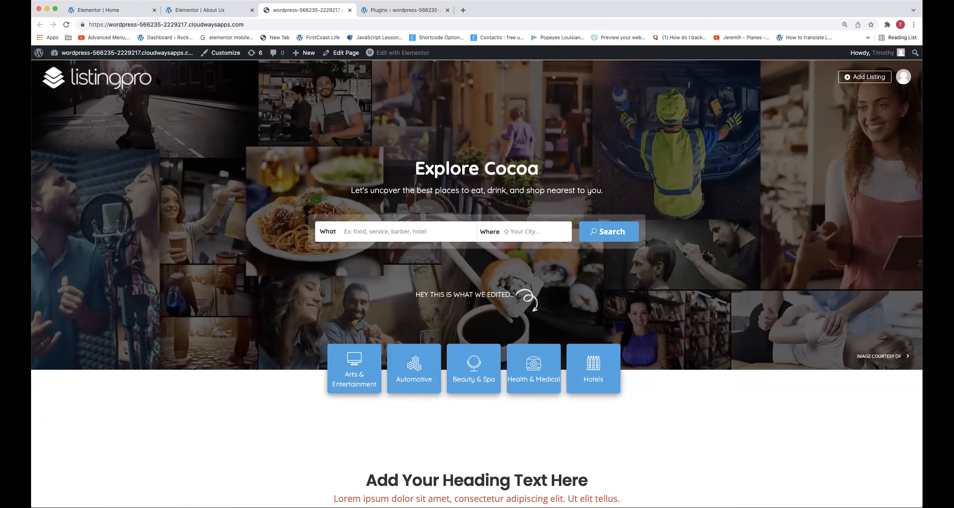
Go from the site's front page to the WordPress dashboard and open the Elementor settings
scroll(187, 190, "down", 5)
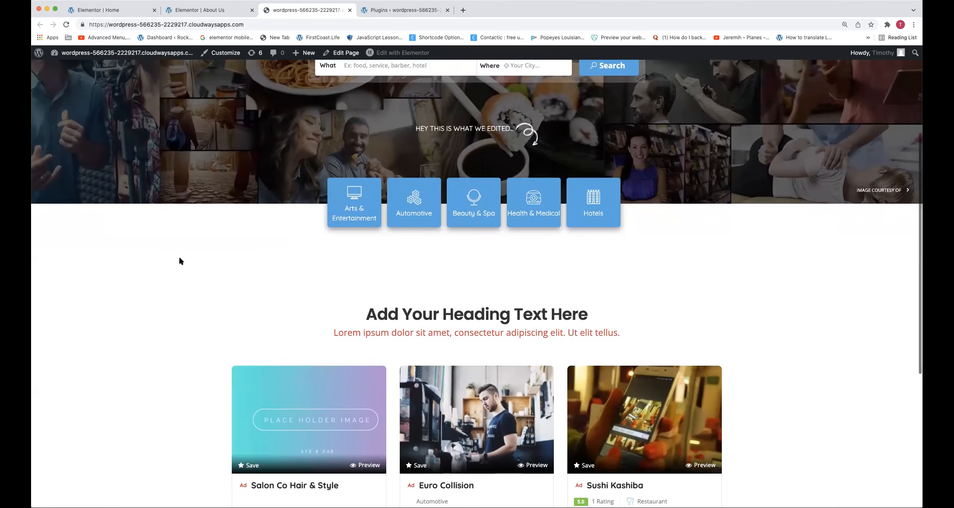
scroll(179, 261, "up", 5)
left_click(143, 57)
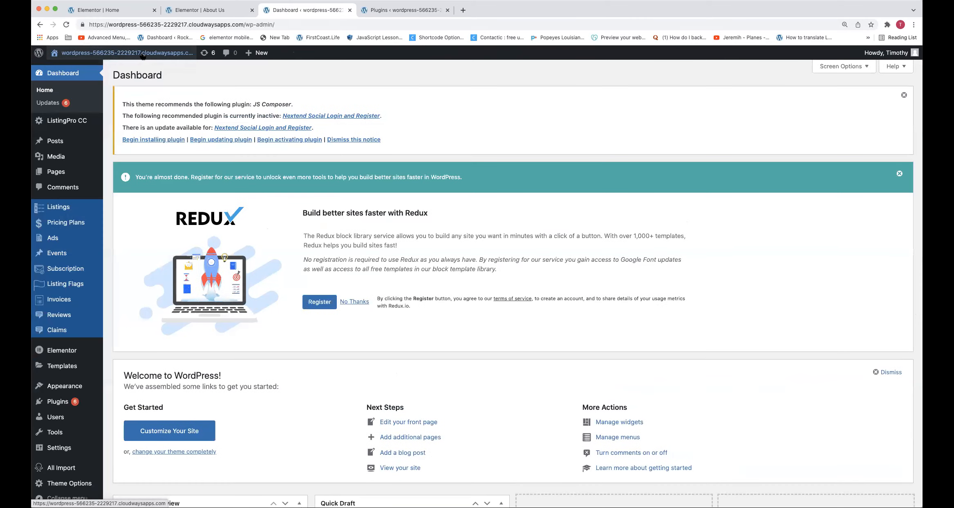
left_click(51, 349)
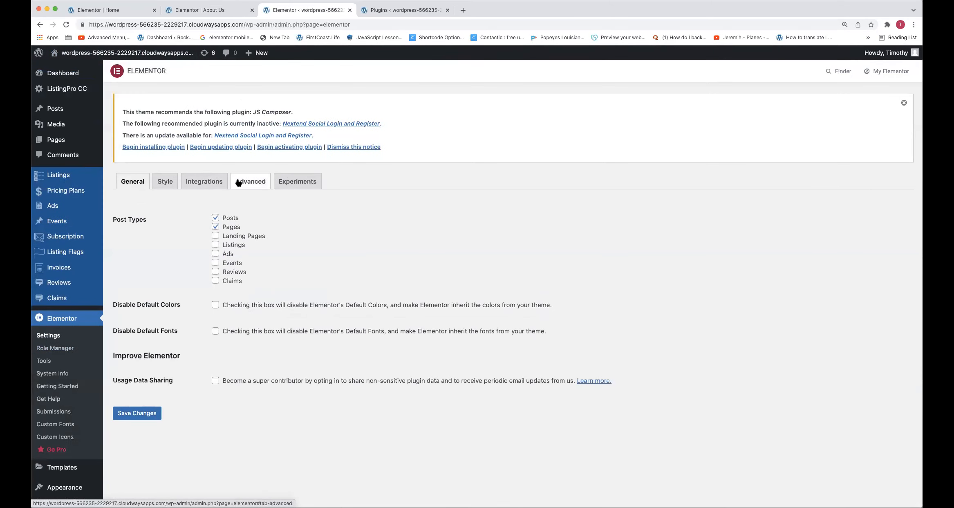
Examine the CSS Print Method options in Elementor's advanced settings
left_click(239, 183)
scroll(242, 219, "down", 1)
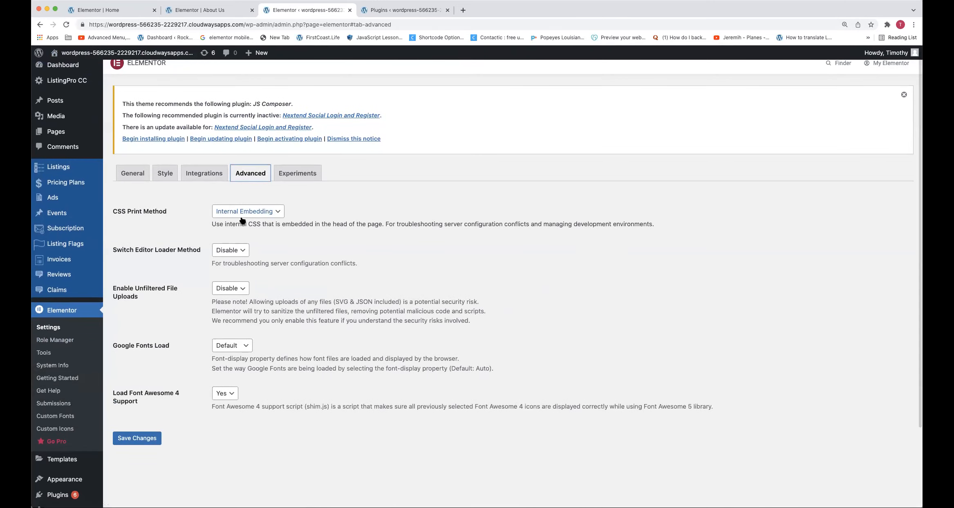
left_click(242, 212)
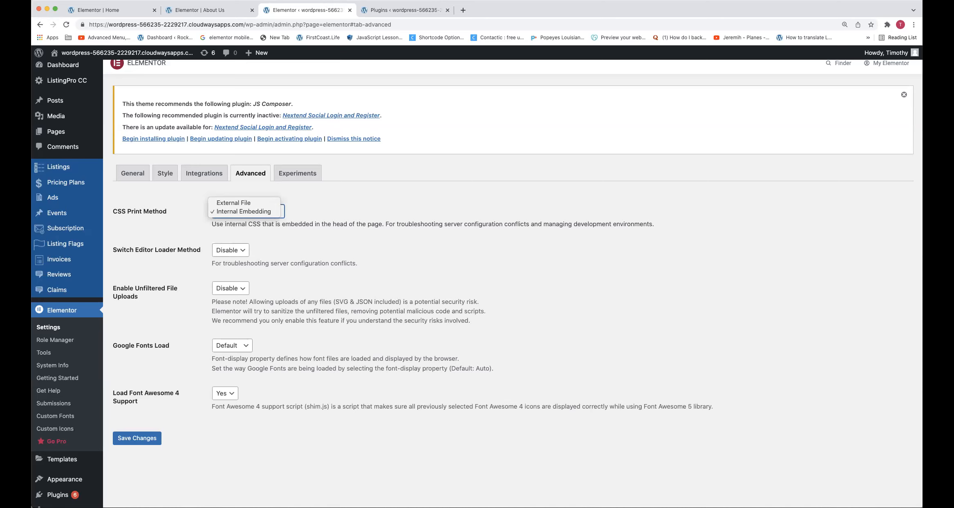
left_click(152, 233)
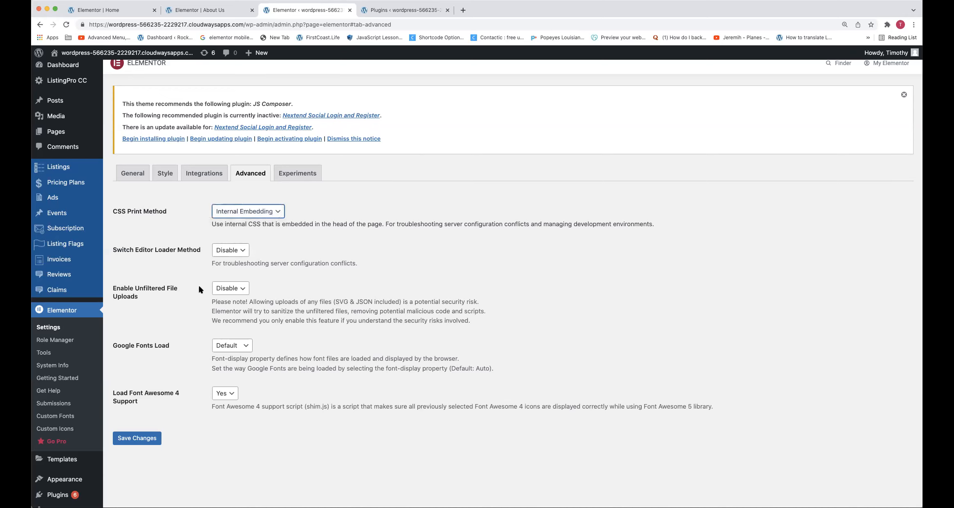
Select Disable Default Colors and Disable Default Fonts in Elementor's general settings
left_click(165, 174)
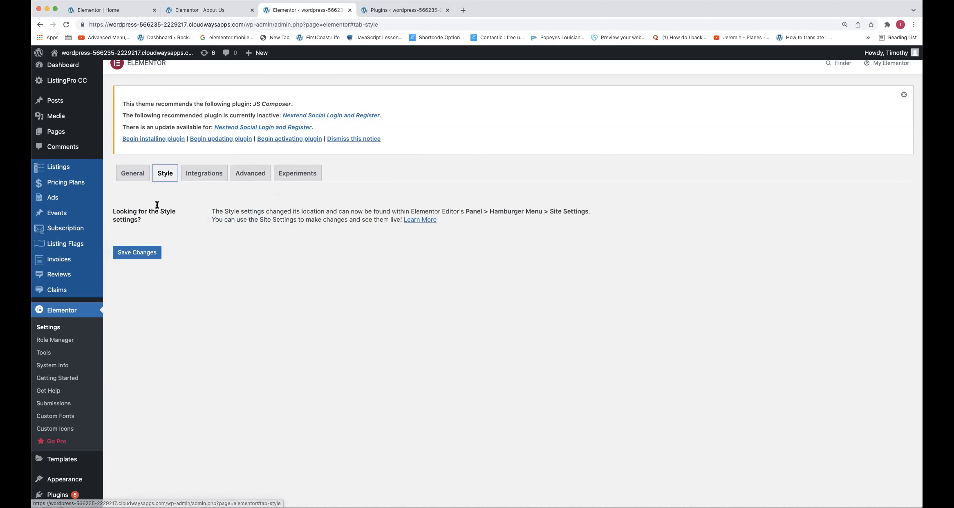
left_click(133, 174)
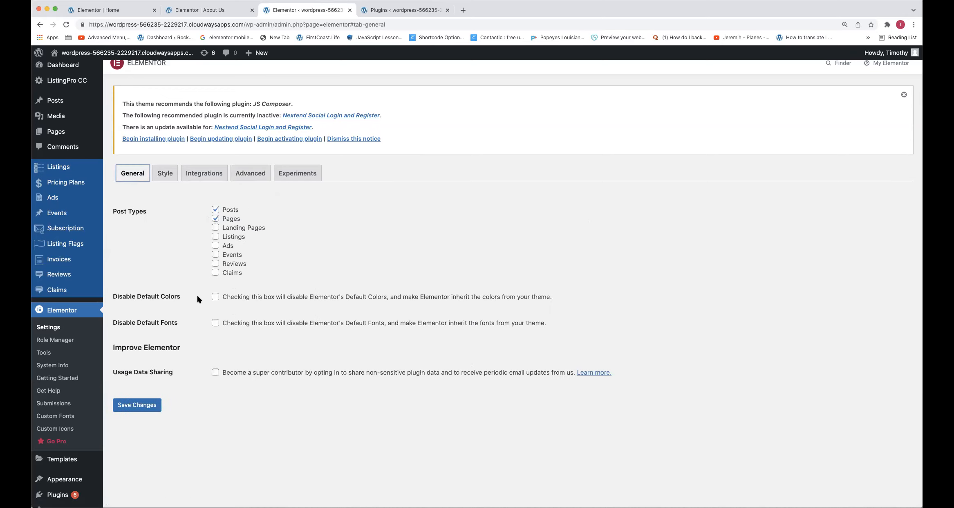
left_click(216, 296)
left_click(216, 323)
Return to the About Us page editor and open the page heading for editing
left_click(215, 11)
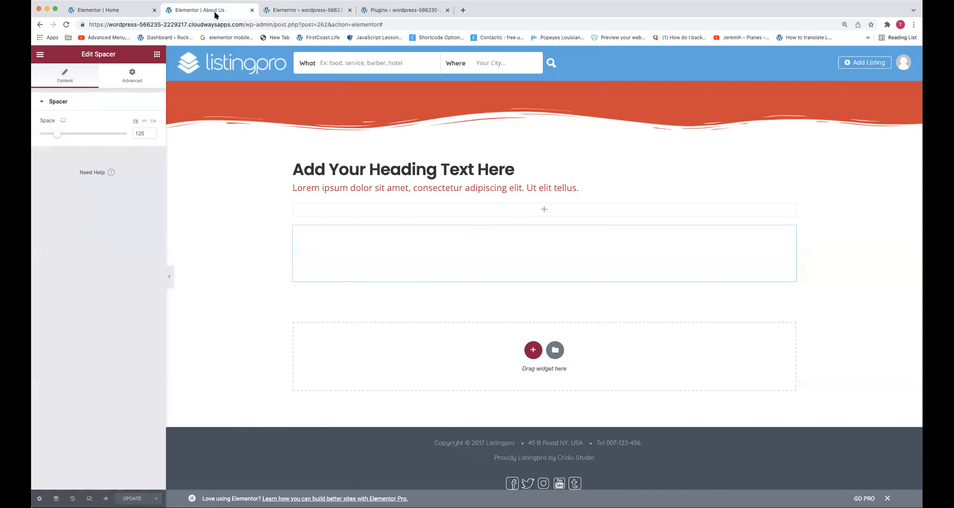
right_click(352, 194)
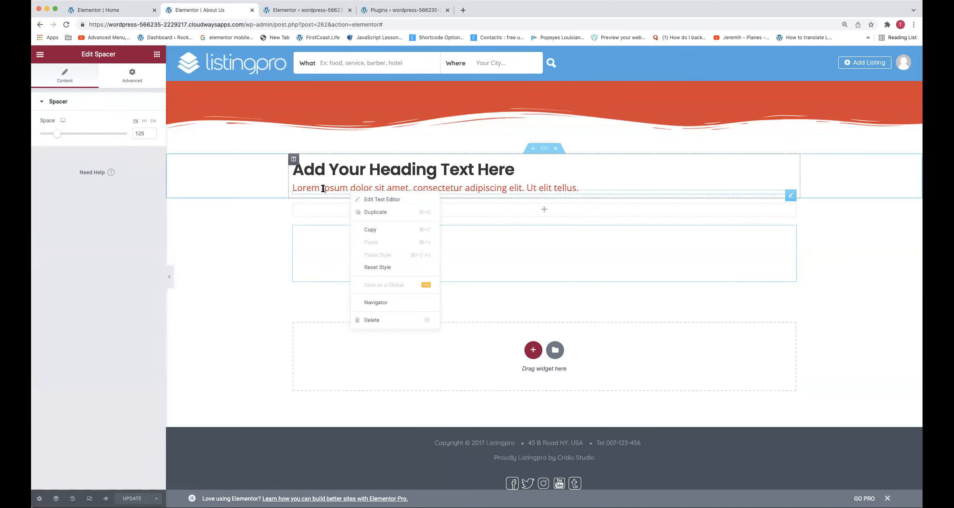
right_click(331, 174)
left_click(345, 182)
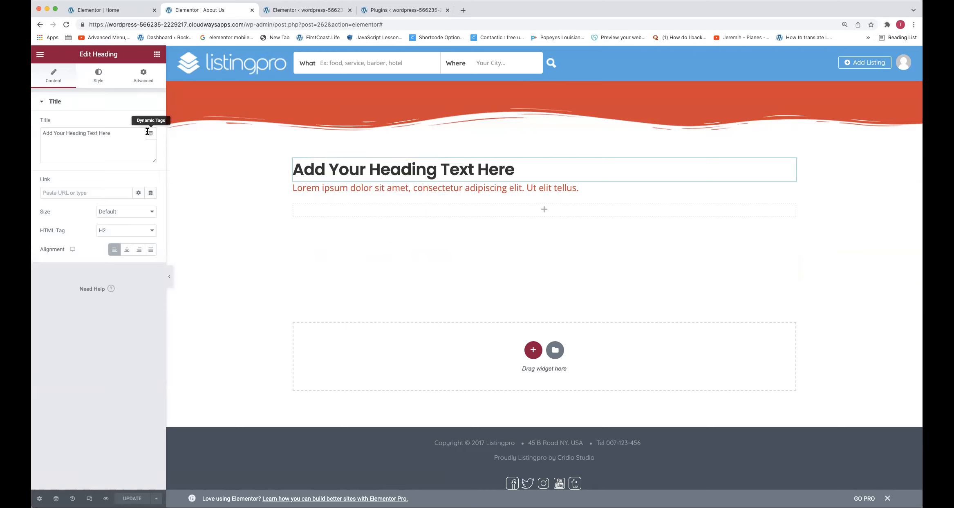
Examine the lorem ipsum subtitle's content and style settings, including its visual and HTML text views
right_click(379, 193)
left_click(384, 199)
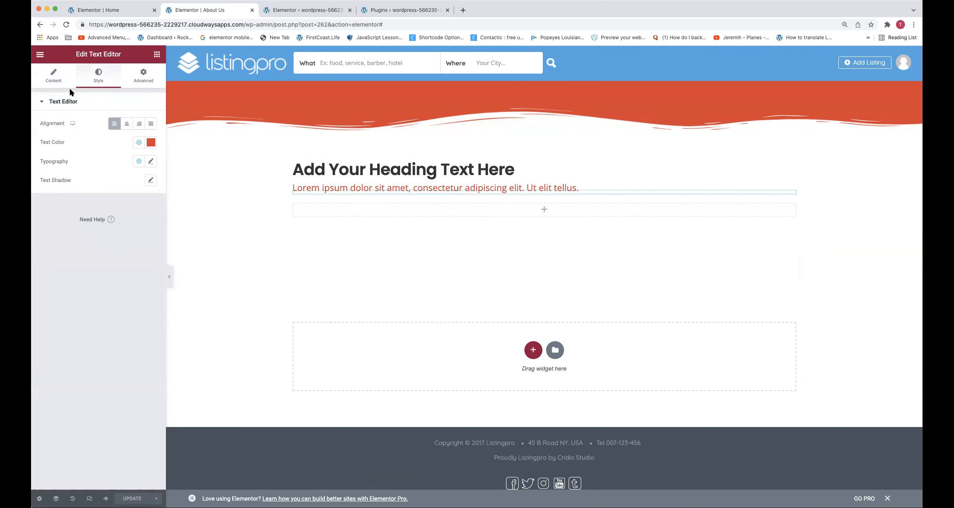
left_click(56, 83)
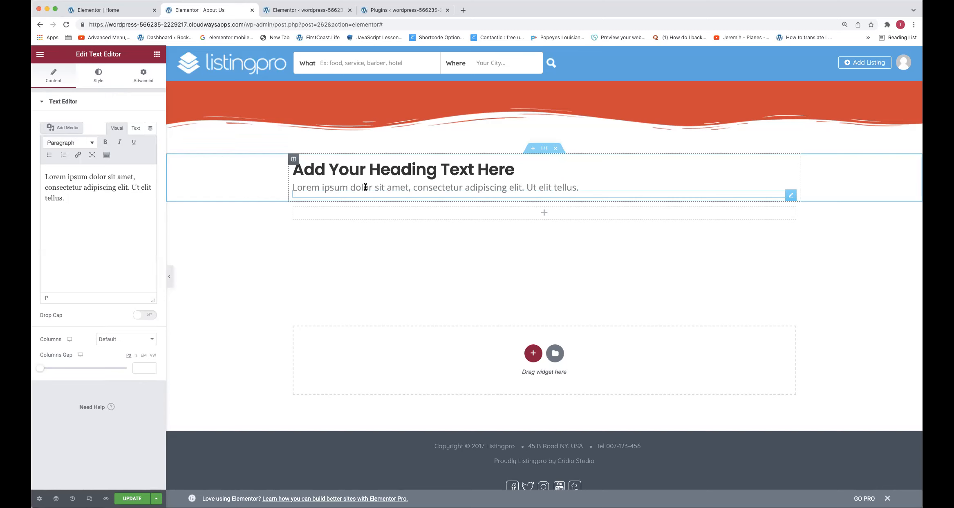
left_click(96, 81)
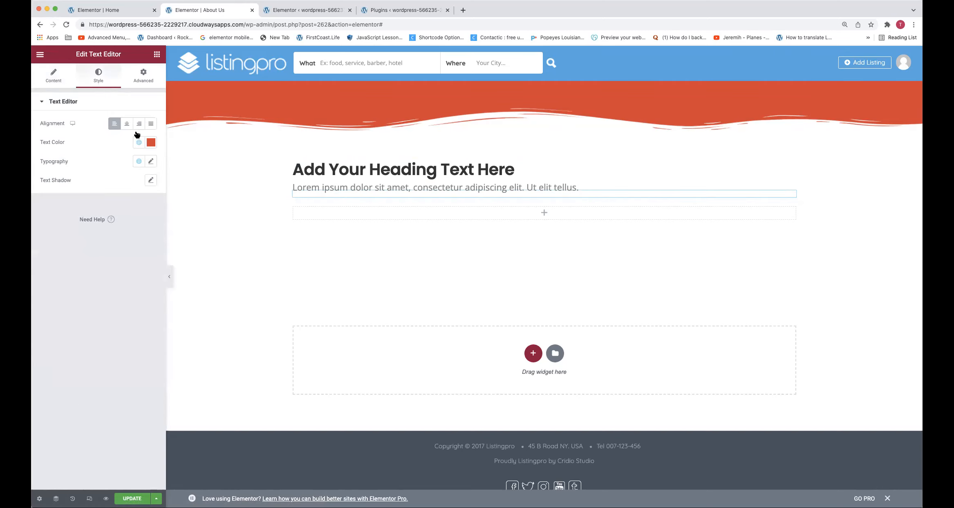
left_click(52, 79)
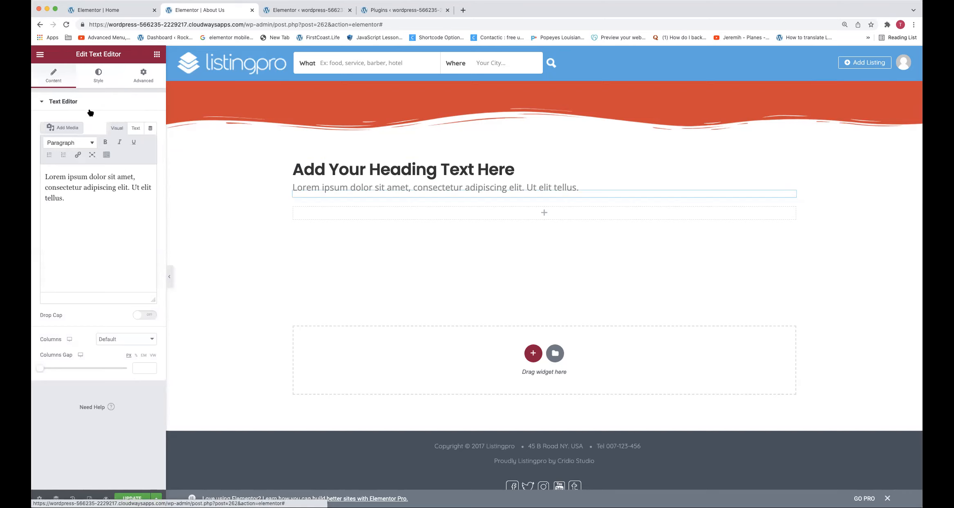
left_click(136, 128)
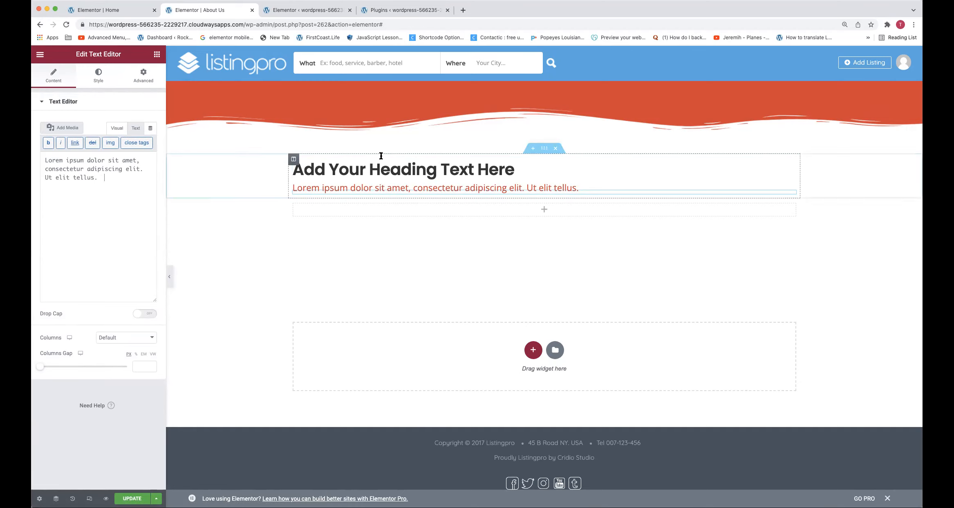
Replace the lorem ipsum subtitle with "When you change that text.." in the visual text view, followed by a line break
right_click(400, 191)
left_click(430, 200)
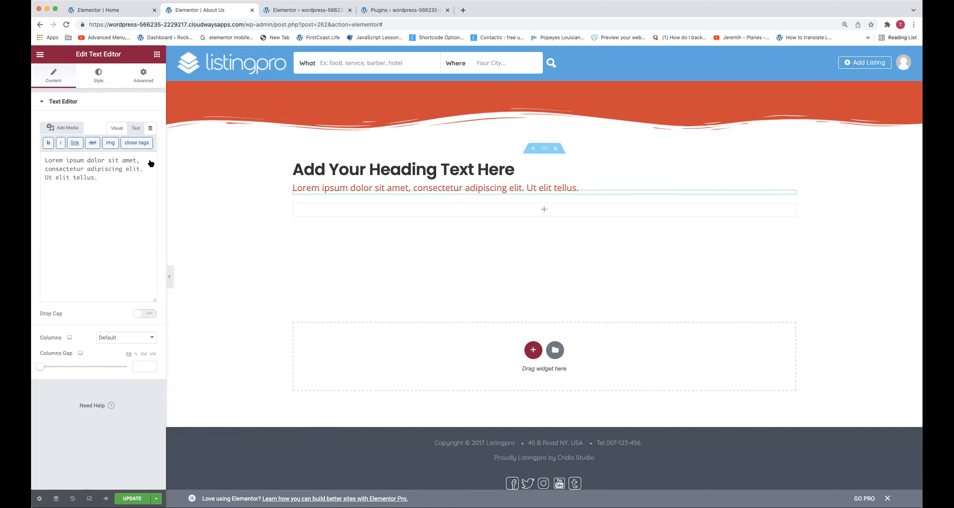
left_click(117, 128)
triple_click(94, 170)
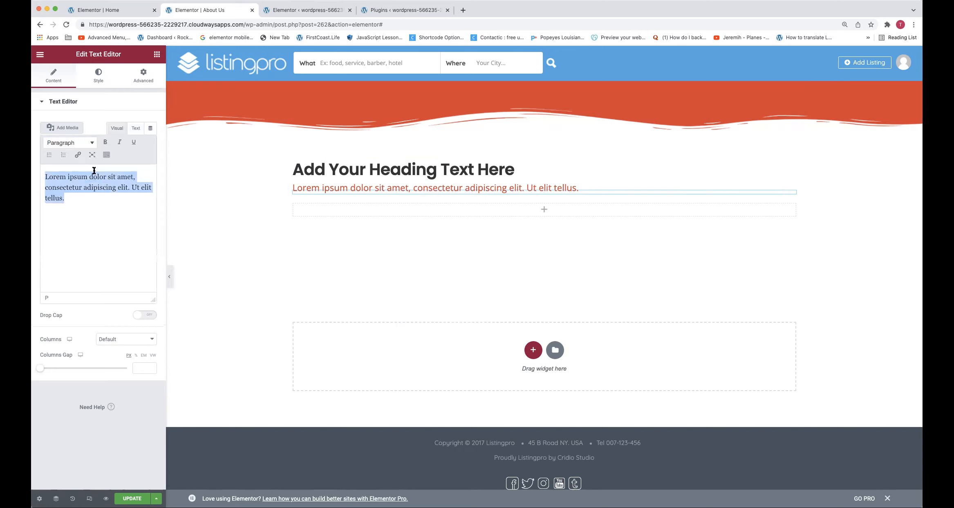
type("When you change that text..")
key("Return")
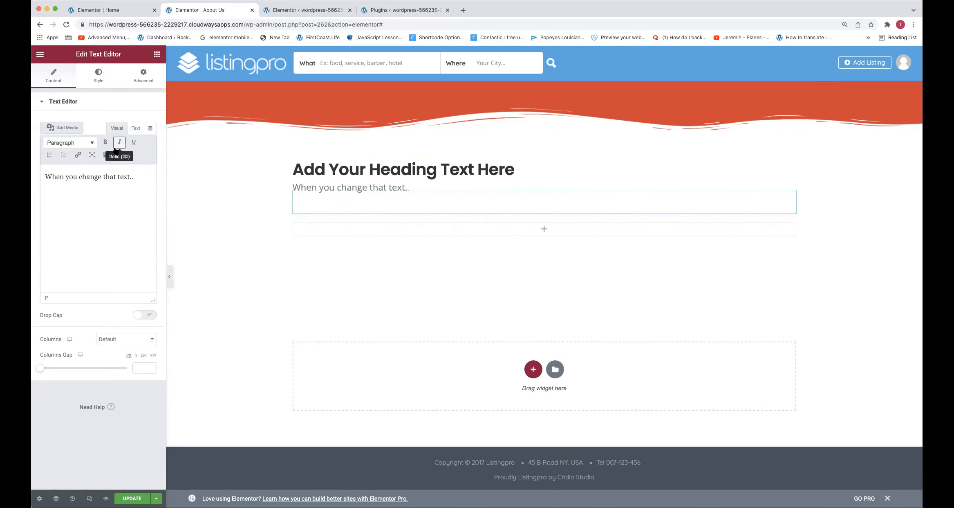
right_click(399, 188)
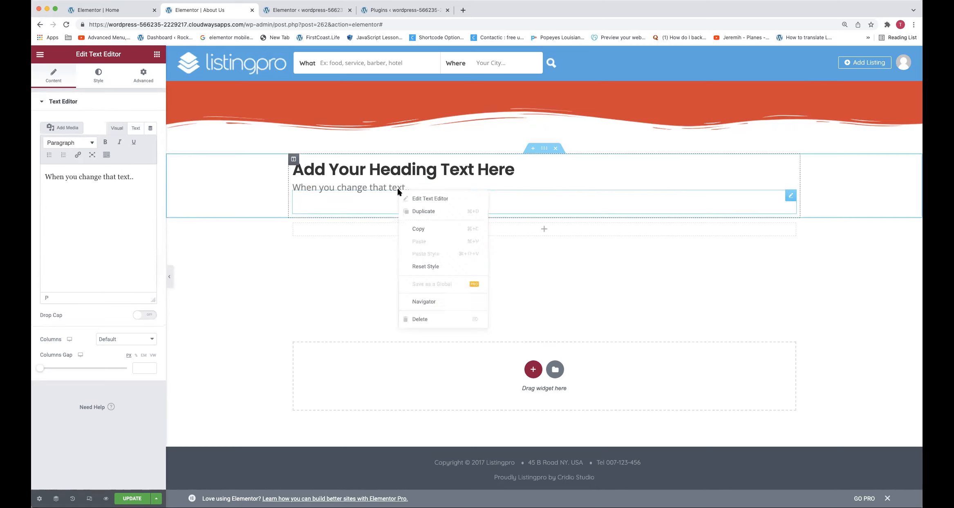
left_click(407, 197)
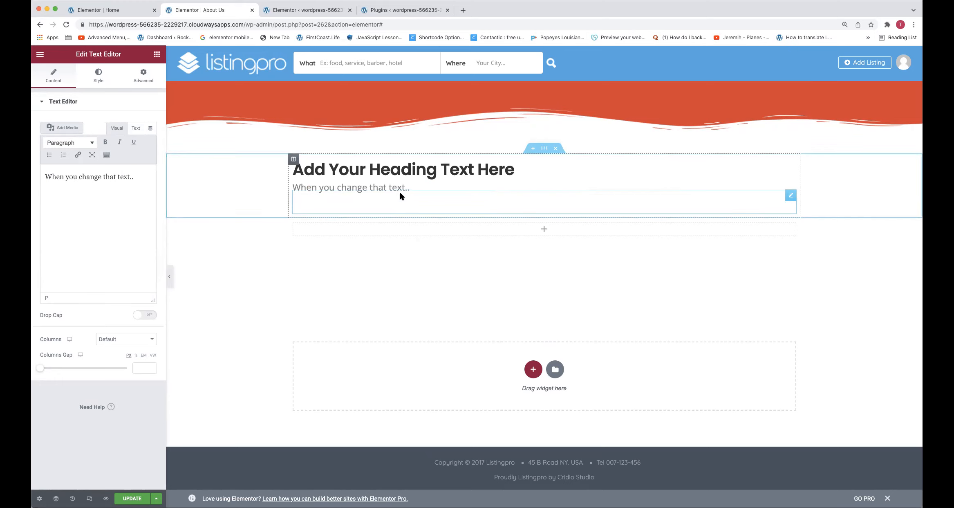
Search the widgets for "icon" and place an Icon Box in the empty section below the subtitle
left_click(157, 57)
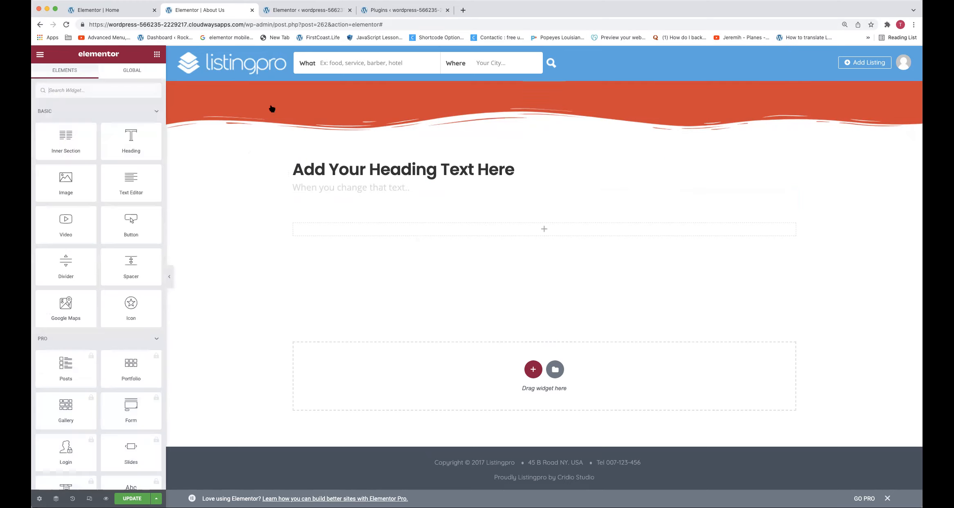
left_click(115, 86)
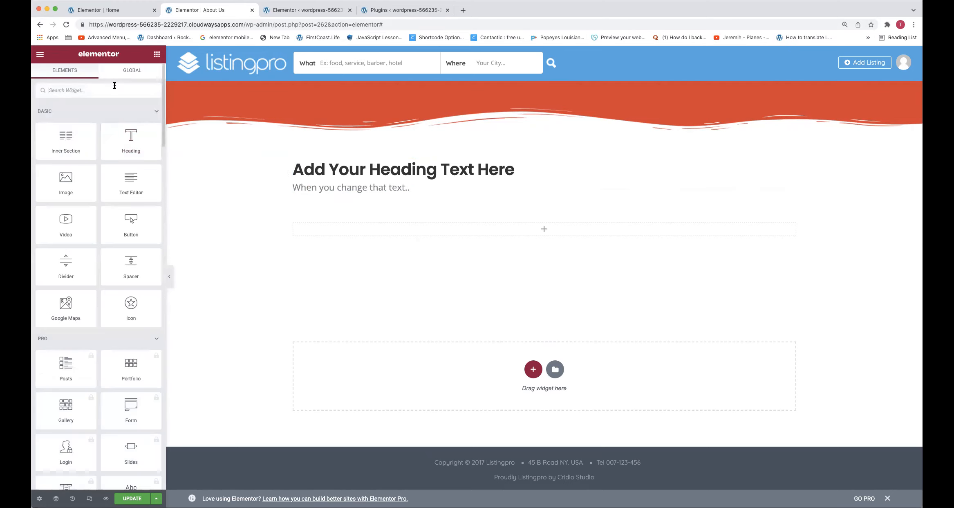
type("icon")
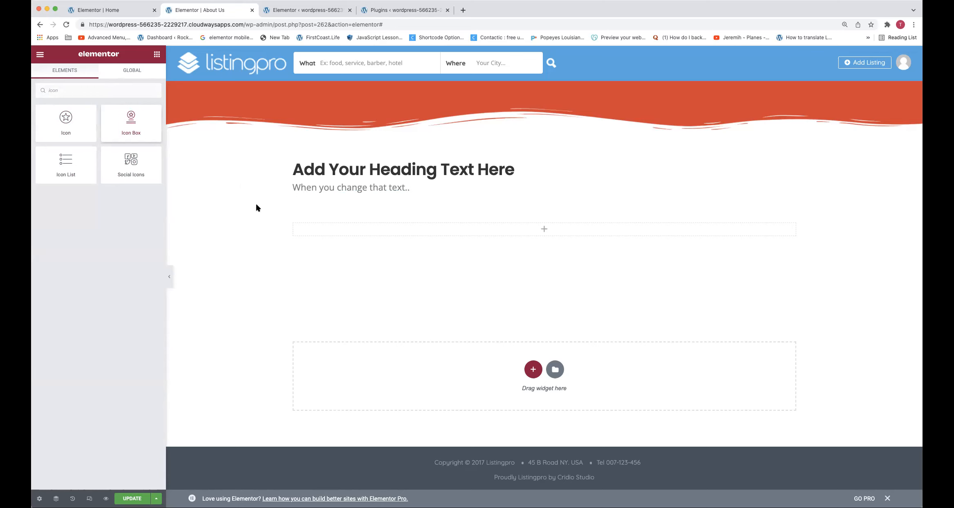
left_click_drag(288, 238, 301, 230)
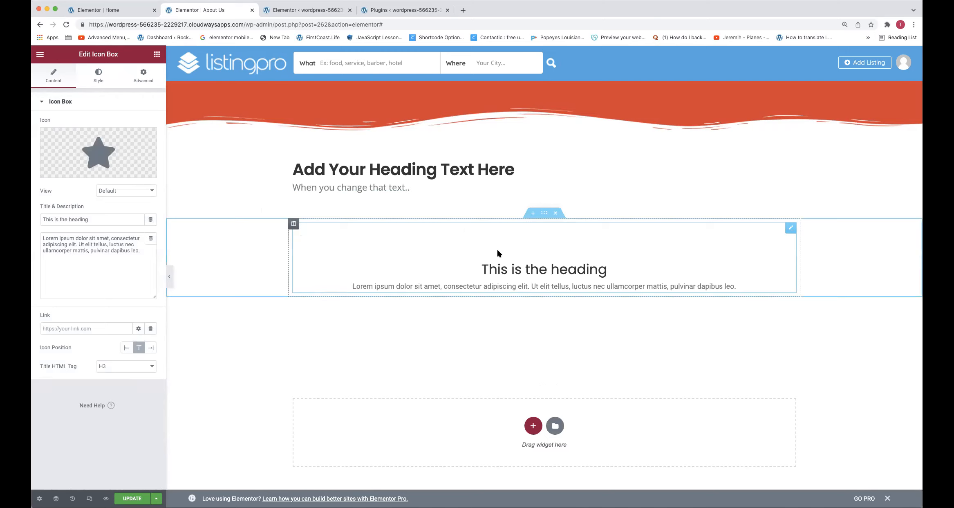
Replace the icon box's star with the spray bottle icon from the icon library
mouse_move(68, 154)
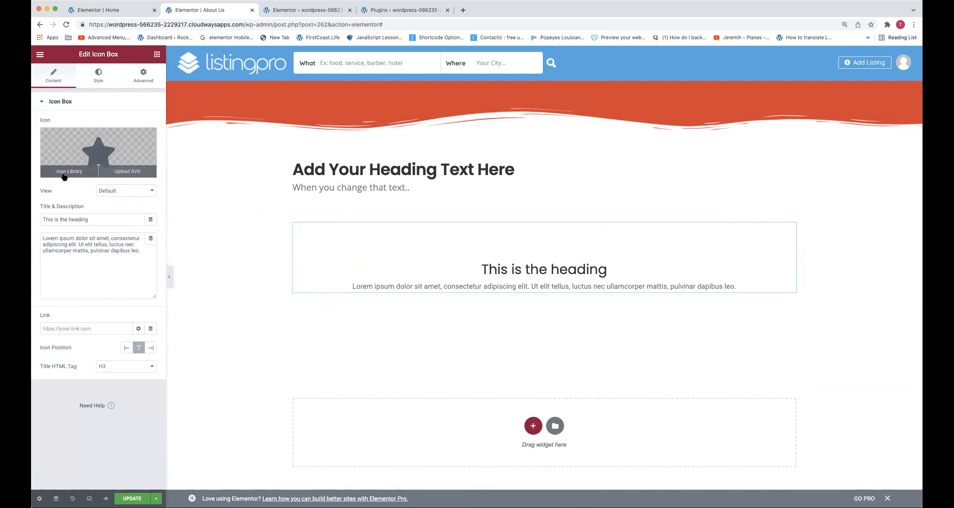
left_click(70, 171)
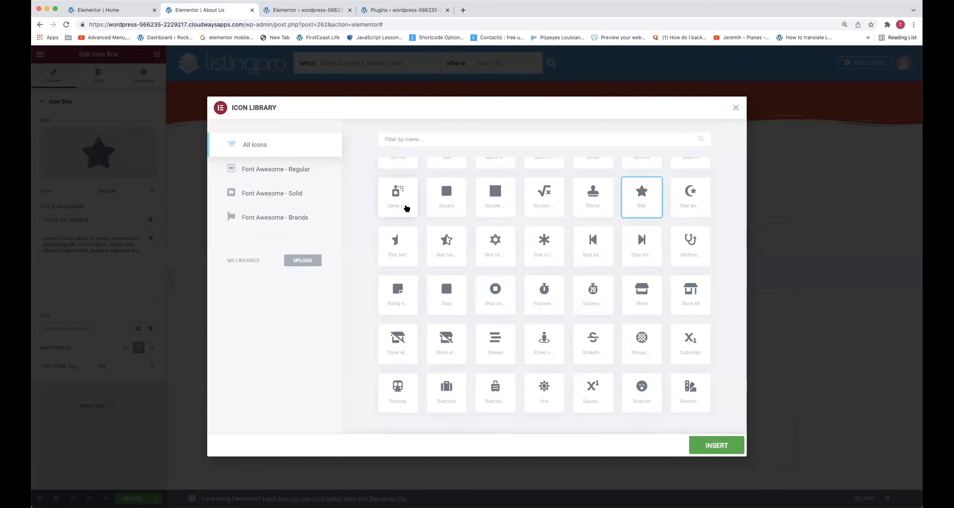
left_click(403, 204)
left_click(696, 453)
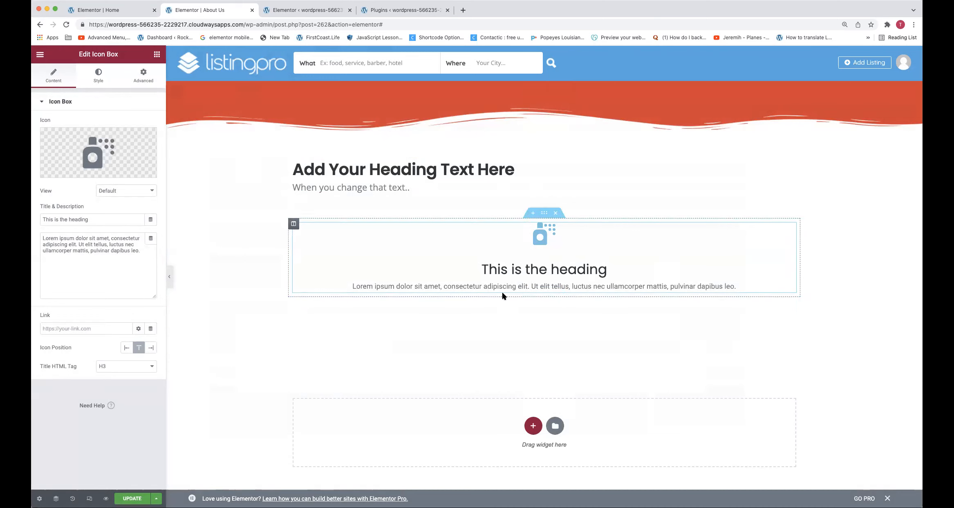
Set the icon box's primary icon color to the global color RED
left_click(97, 81)
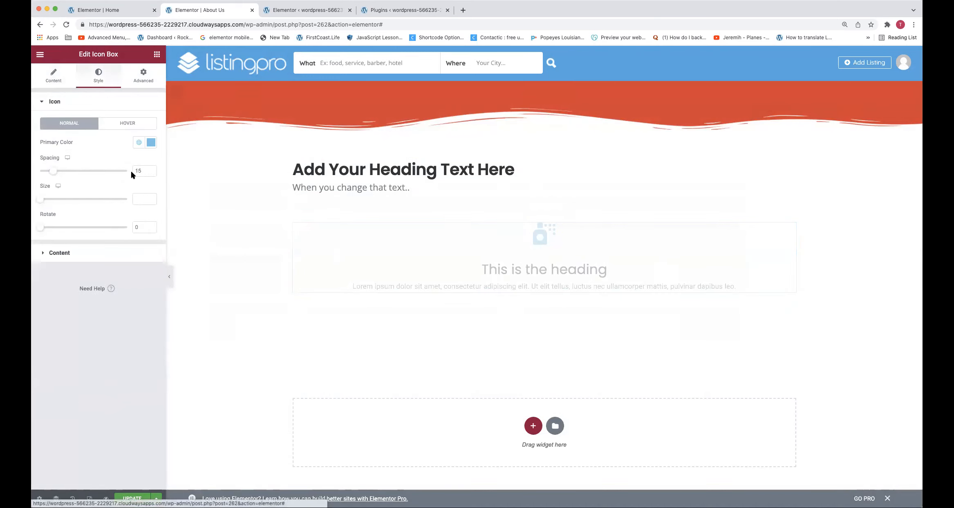
left_click(139, 142)
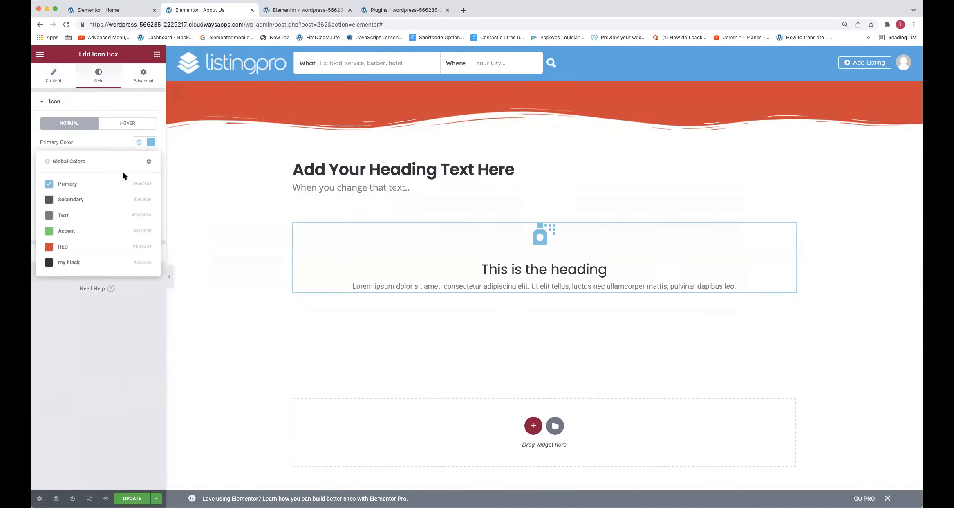
left_click(59, 246)
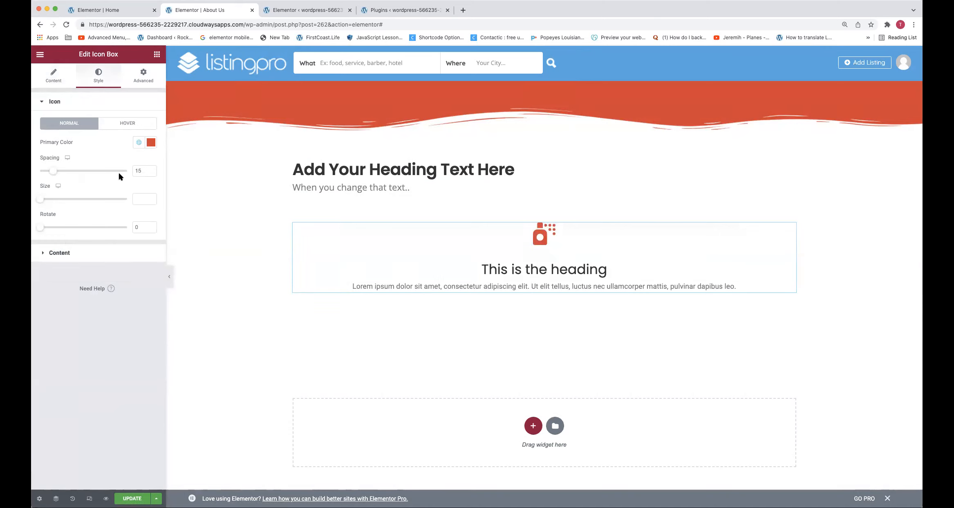
Set the icon box's title color to the global color my black and its description color to RED
left_click(70, 253)
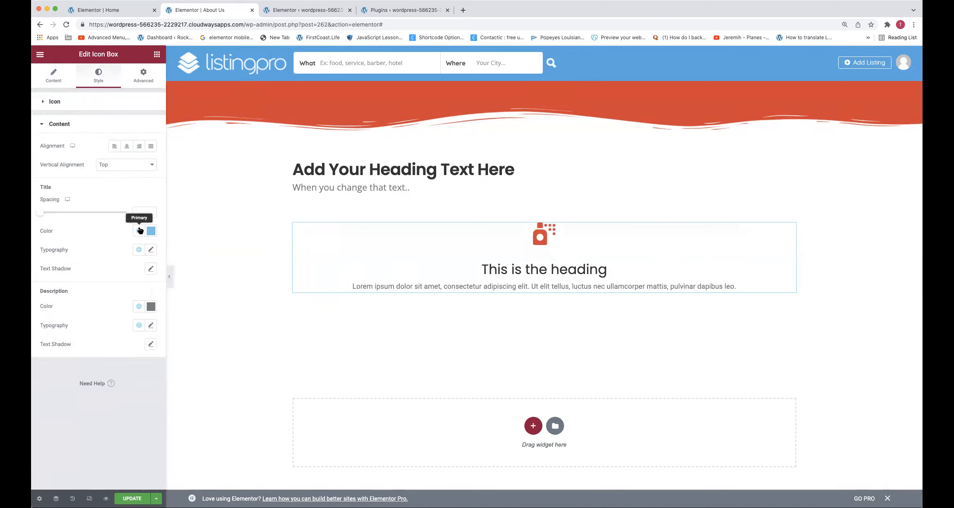
left_click(139, 231)
left_click(62, 351)
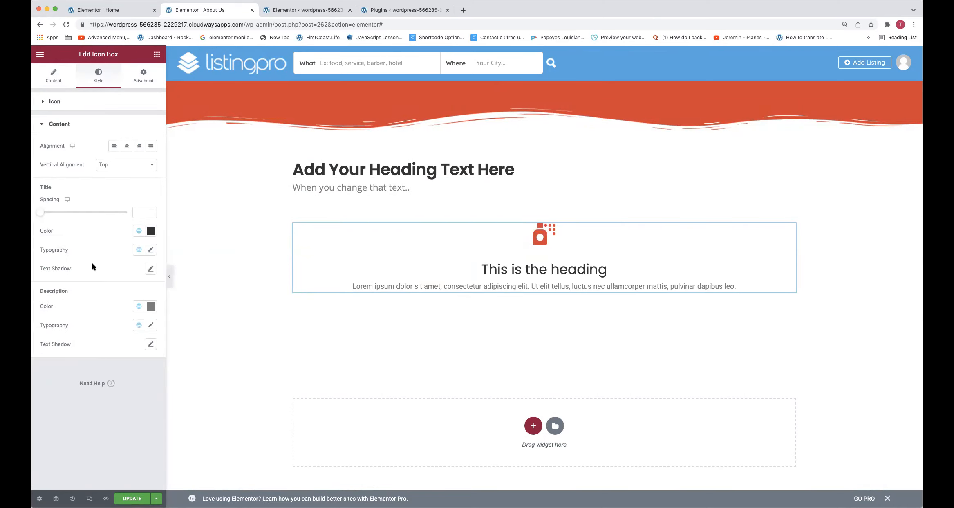
left_click(139, 307)
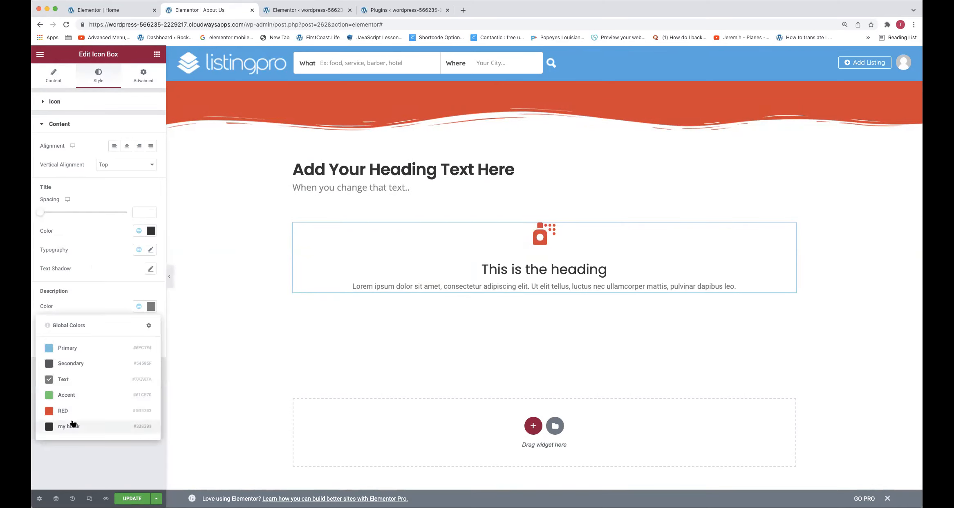
left_click(65, 409)
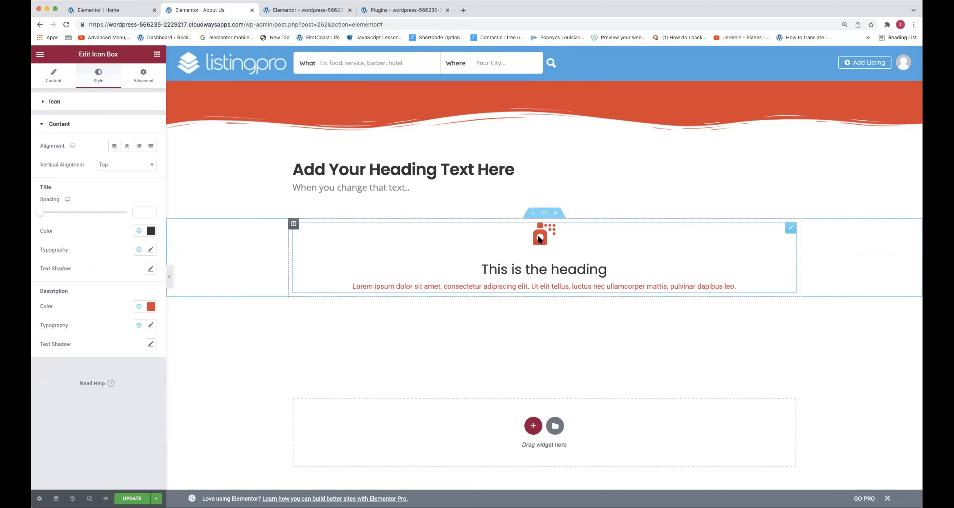
Duplicate the icon box column twice to make a row of three identical icon boxes
right_click(293, 223)
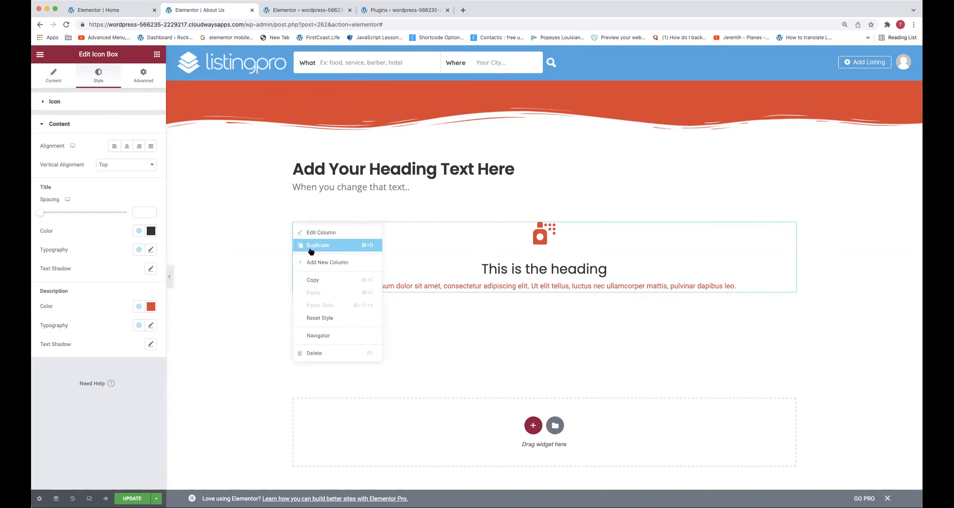
left_click(302, 242)
right_click(300, 229)
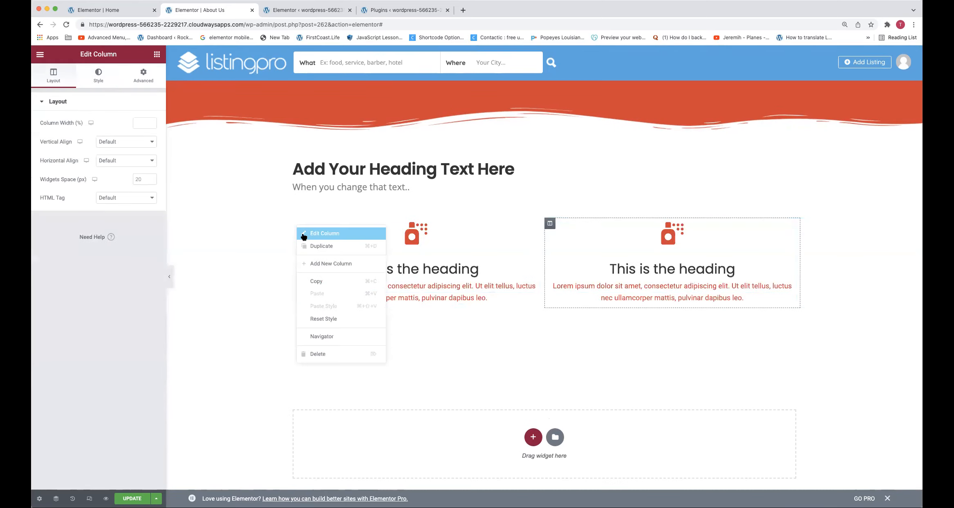
left_click(305, 243)
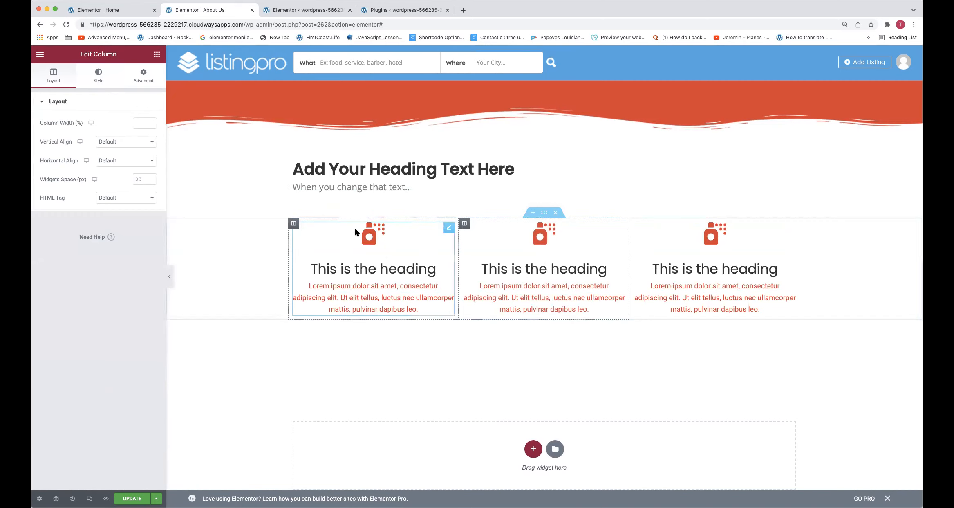
scroll(354, 228, "down", 1)
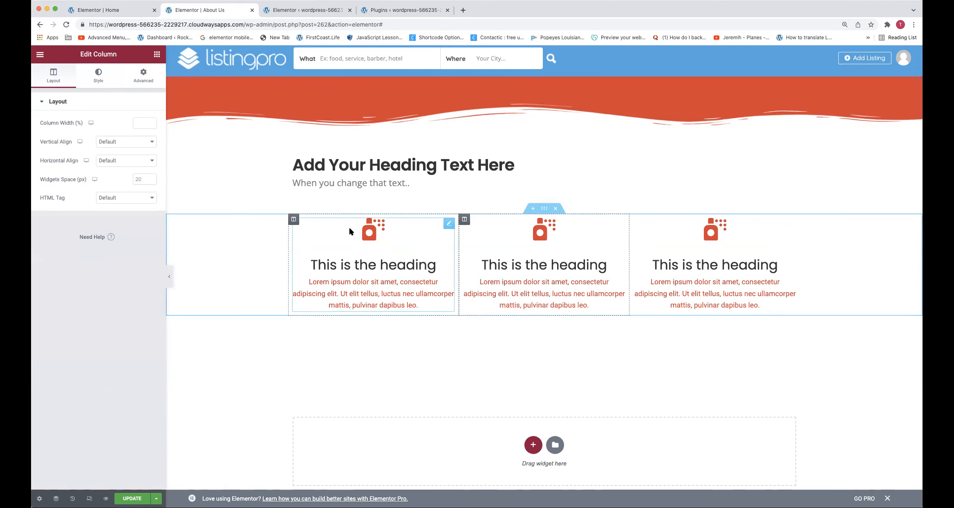
scroll(337, 238, "up", 1)
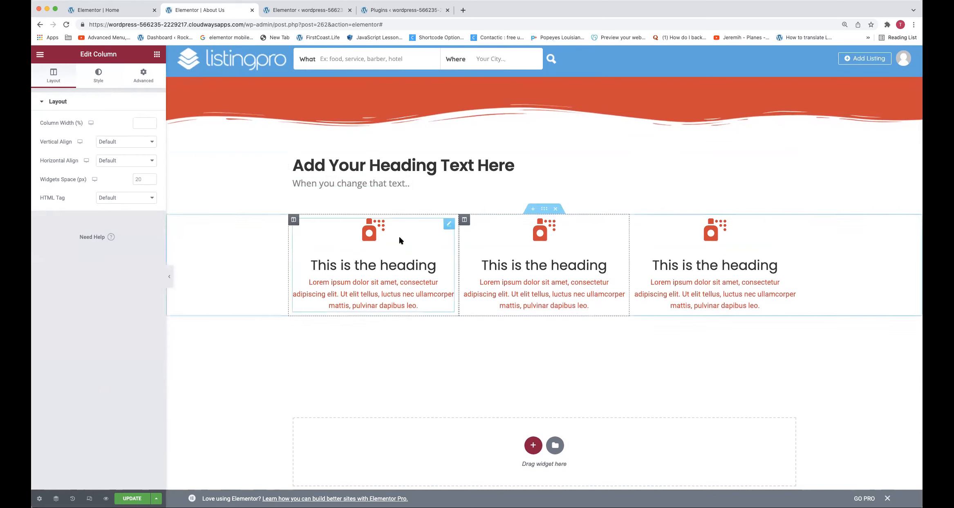
Open the subtitle's text element for editing, switch it to its HTML source view and update the page
scroll(400, 238, "down", 1)
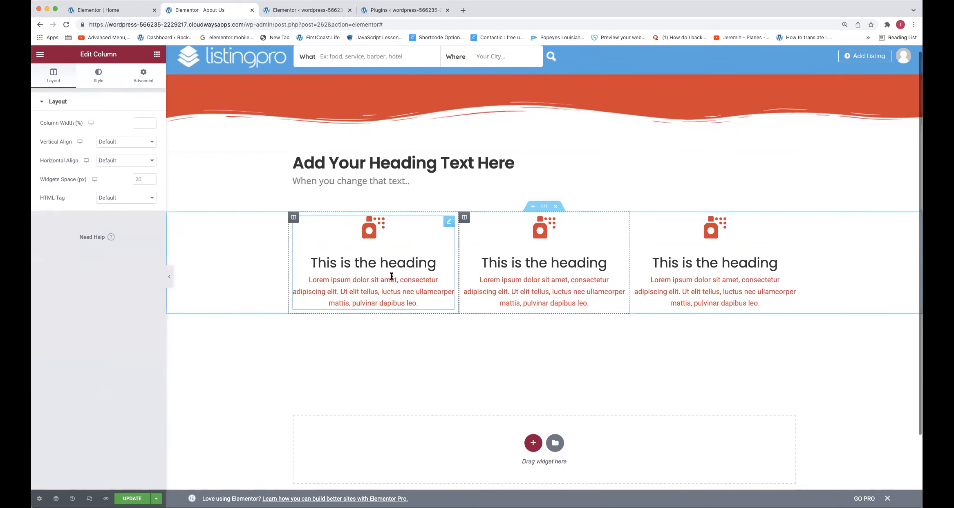
right_click(387, 183)
left_click(392, 188)
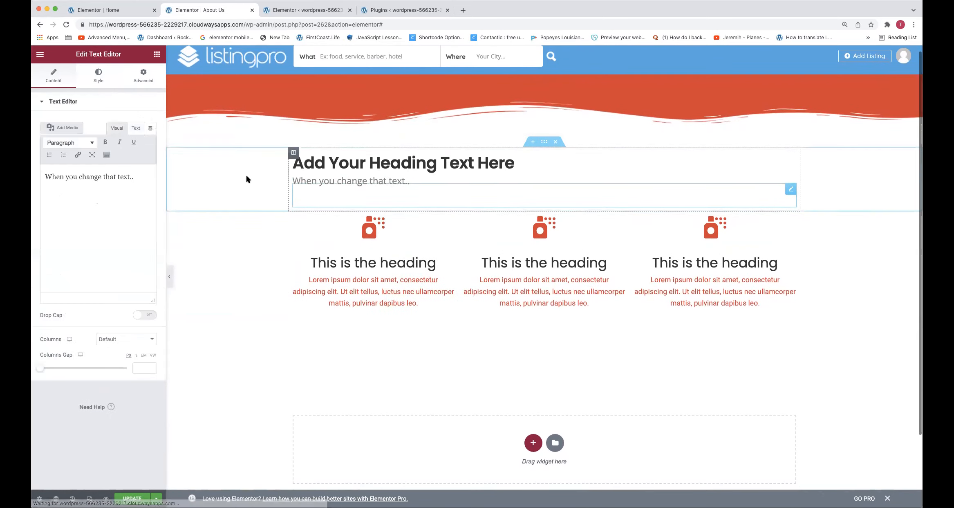
left_click(135, 128)
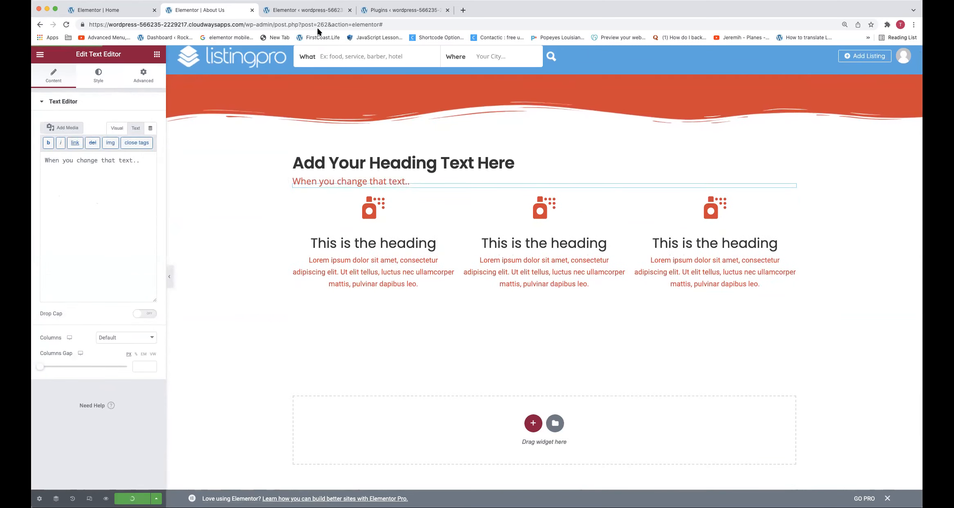
Load facebook.com in place of the Elementor settings page and examine the ListingPro Theme group's header and list of managed groups
left_click(311, 11)
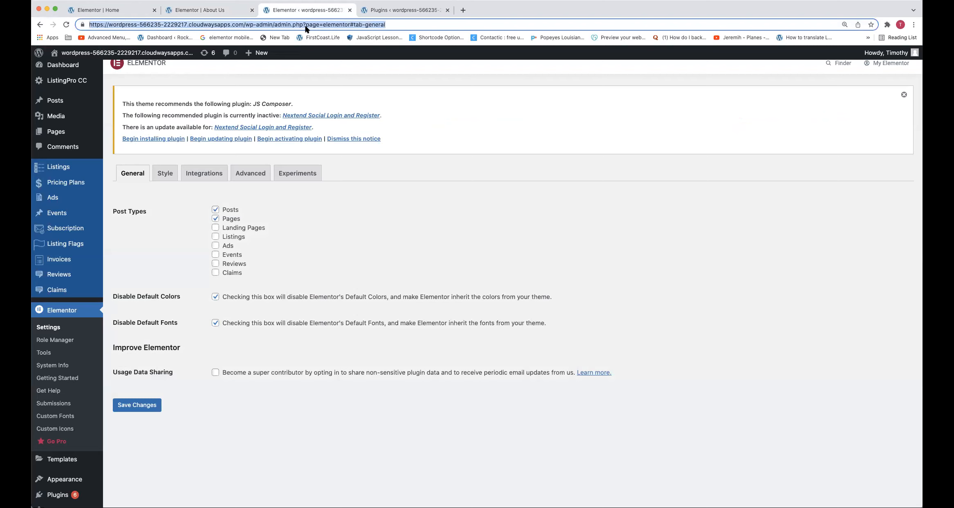
type("facebook.")
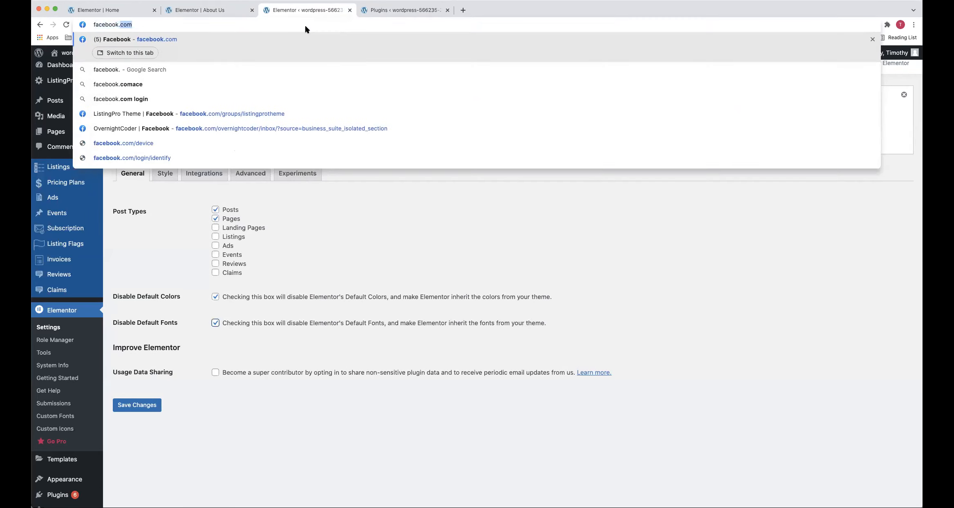
key("Return")
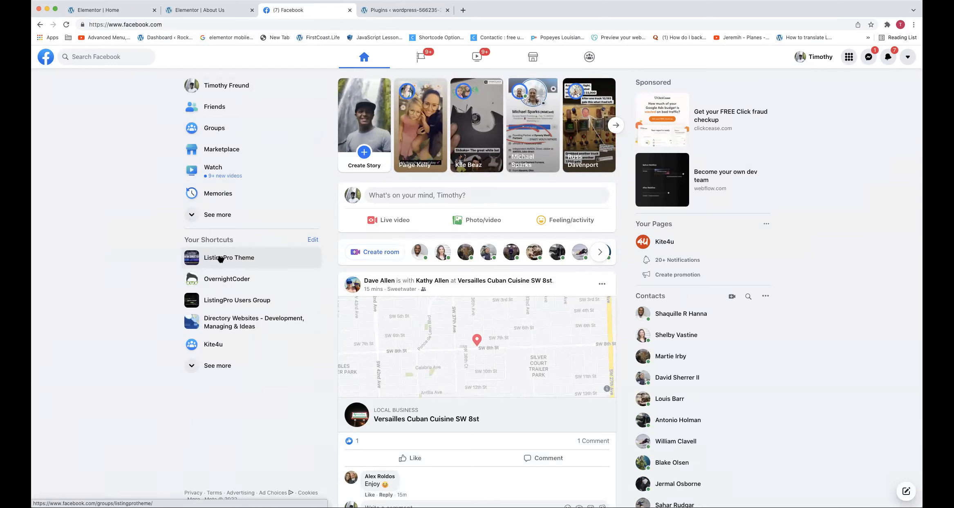
left_click(220, 257)
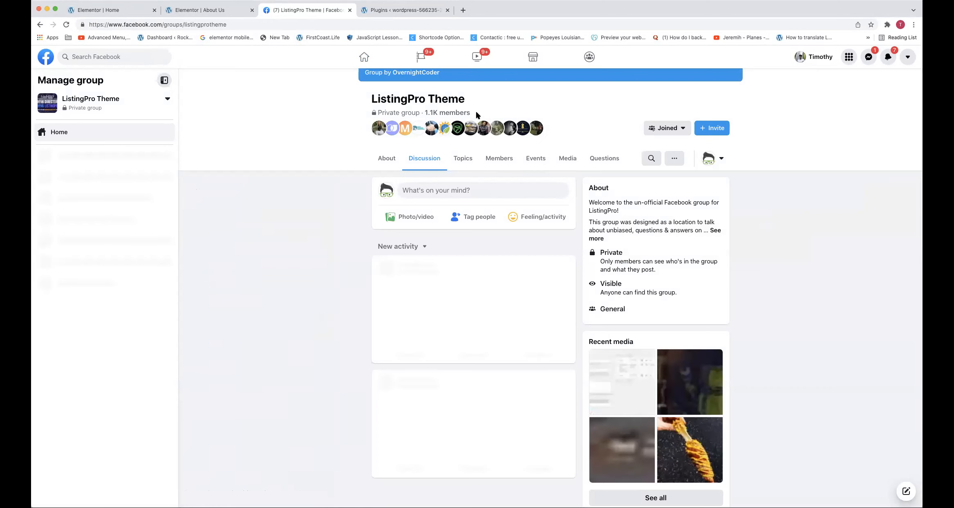
left_click_drag(474, 113, 377, 109)
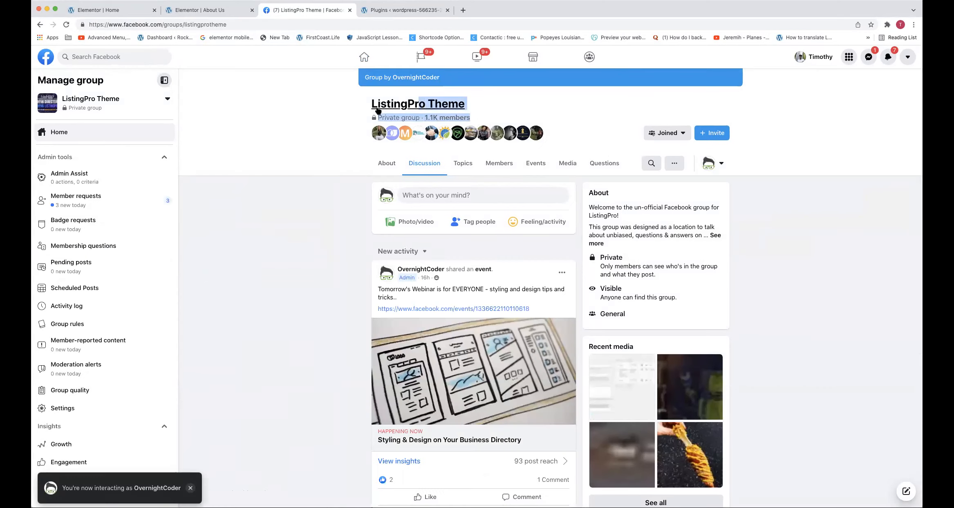
left_click(355, 102)
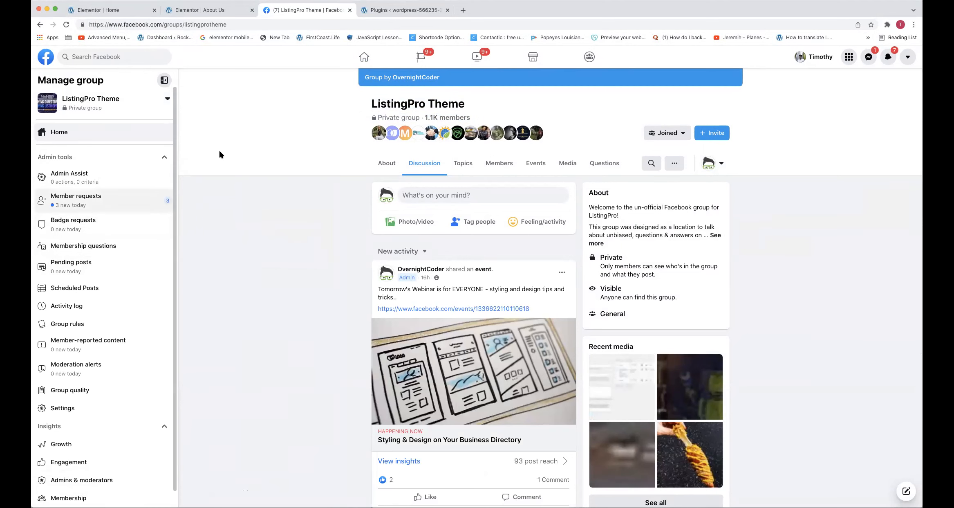
scroll(351, 143, "down", 3)
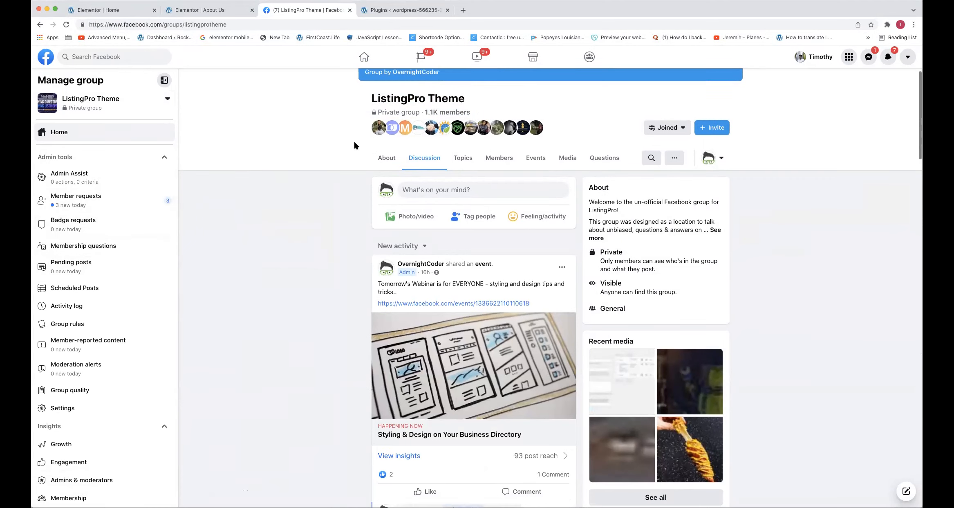
scroll(327, 137, "up", 5)
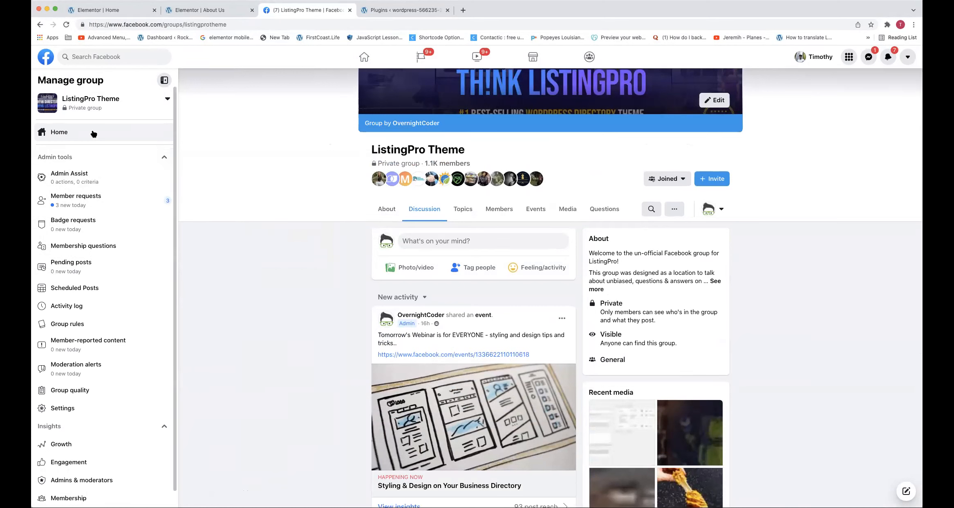
left_click(81, 100)
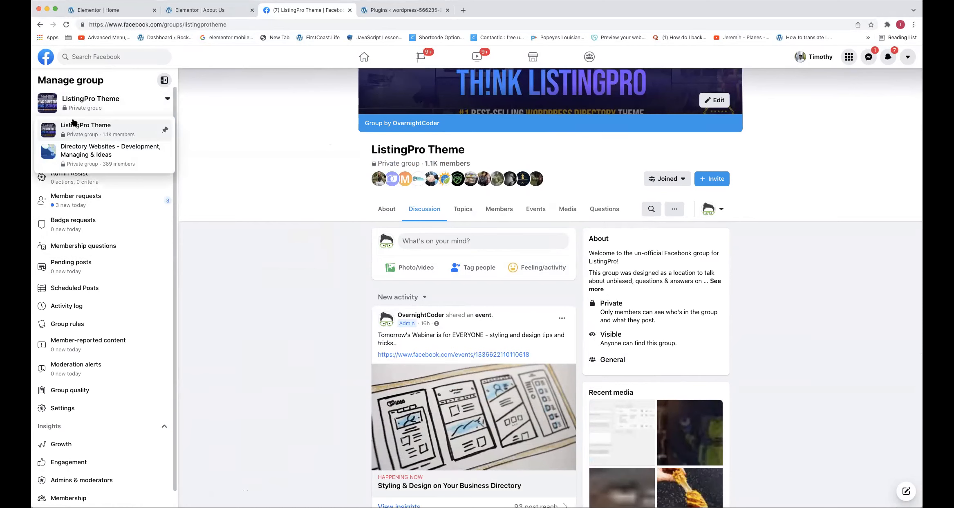
left_click(78, 100)
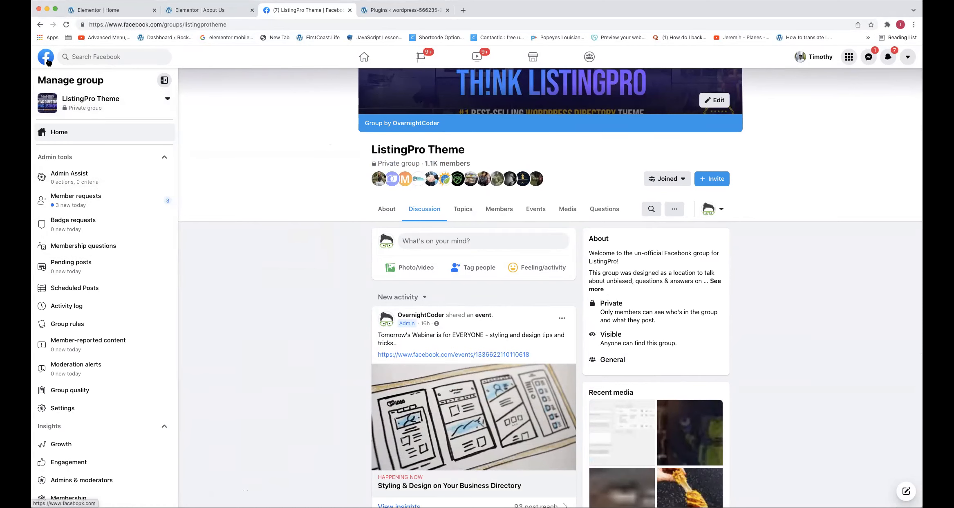
Open the ListingPro Users Group from the Facebook home page and examine its name, member count and discussion posts
left_click(48, 62)
left_click(234, 302)
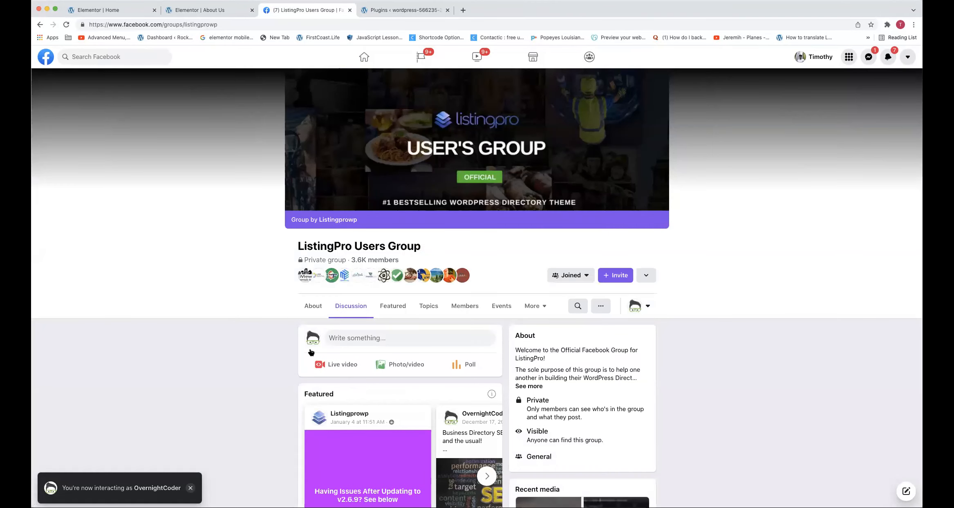
scroll(333, 330, "down", 2)
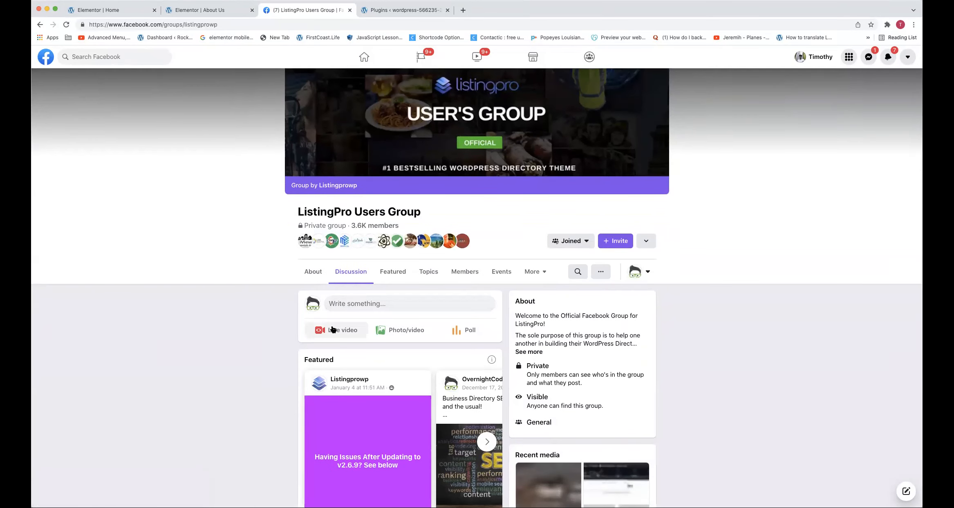
scroll(326, 325, "down", 7)
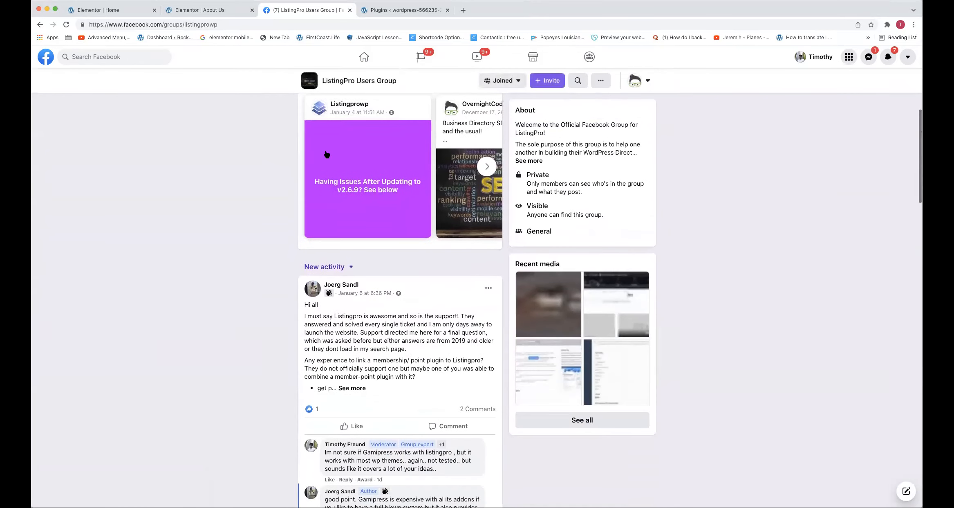
scroll(327, 154, "up", 8)
left_click_drag(404, 261, 349, 261)
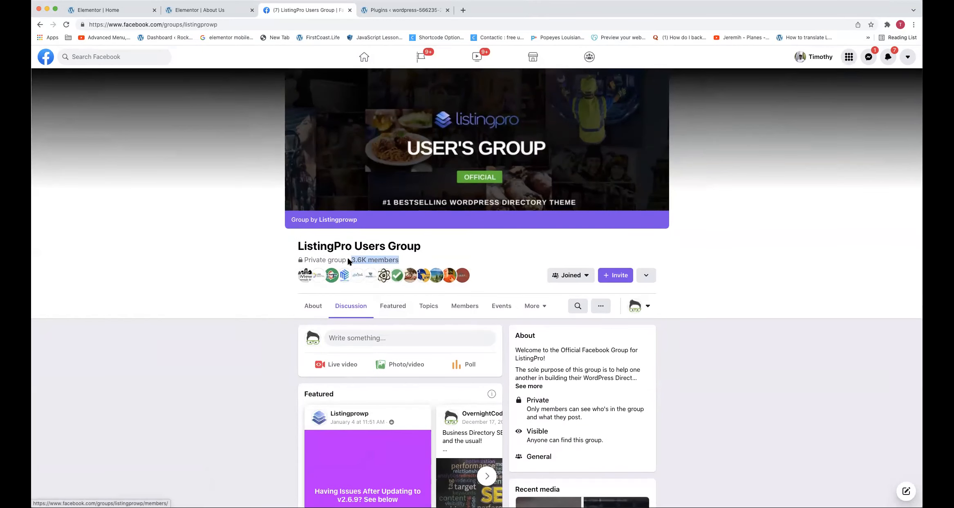
scroll(335, 257, "down", 1)
left_click_drag(296, 231, 428, 240)
scroll(429, 237, "down", 4)
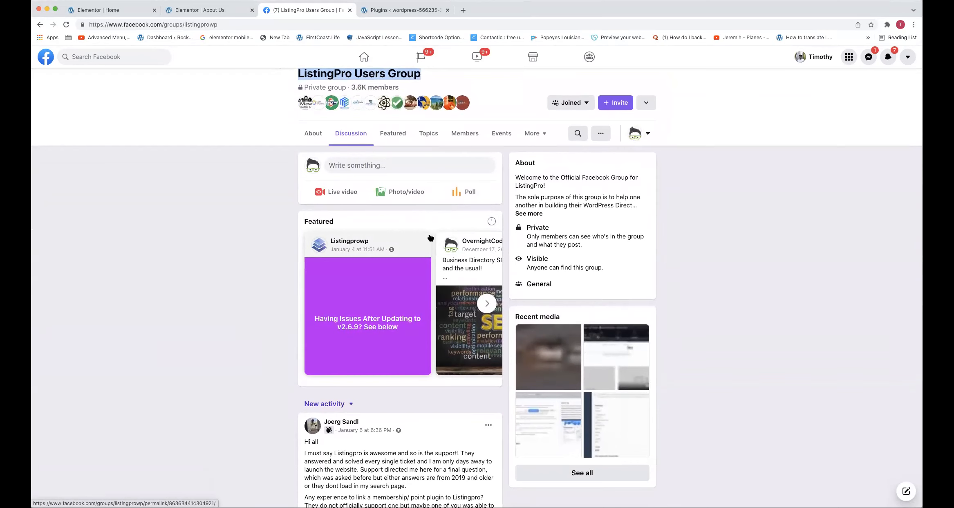
scroll(425, 239, "down", 10)
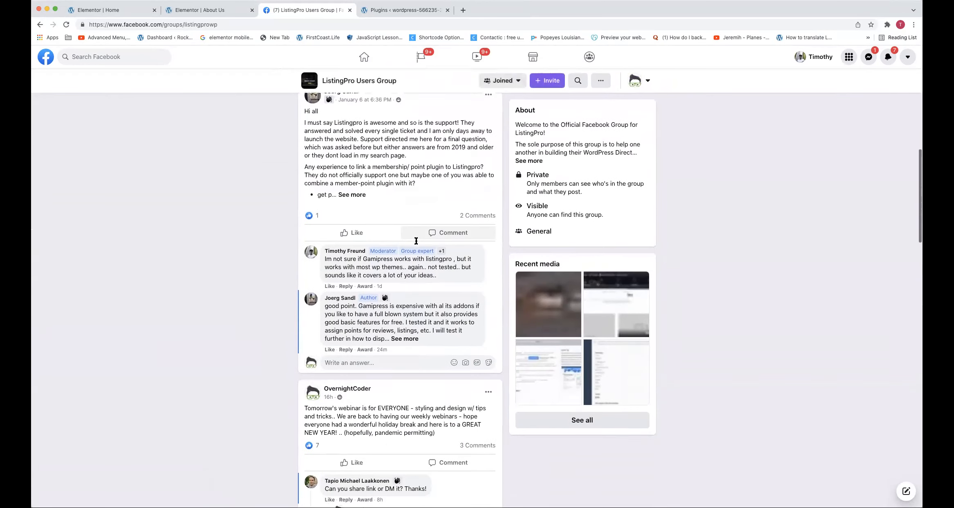
scroll(380, 176, "down", 2)
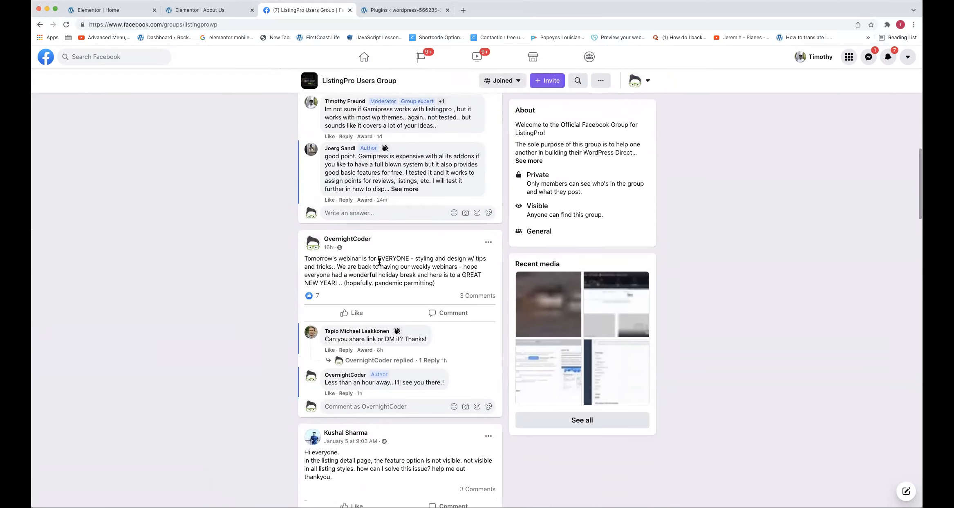
scroll(379, 262, "down", 5)
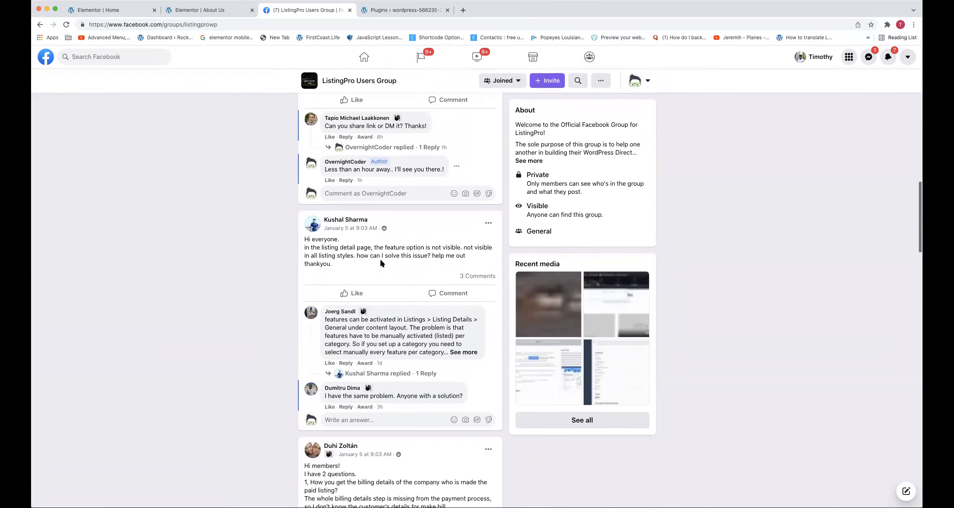
scroll(381, 262, "down", 7)
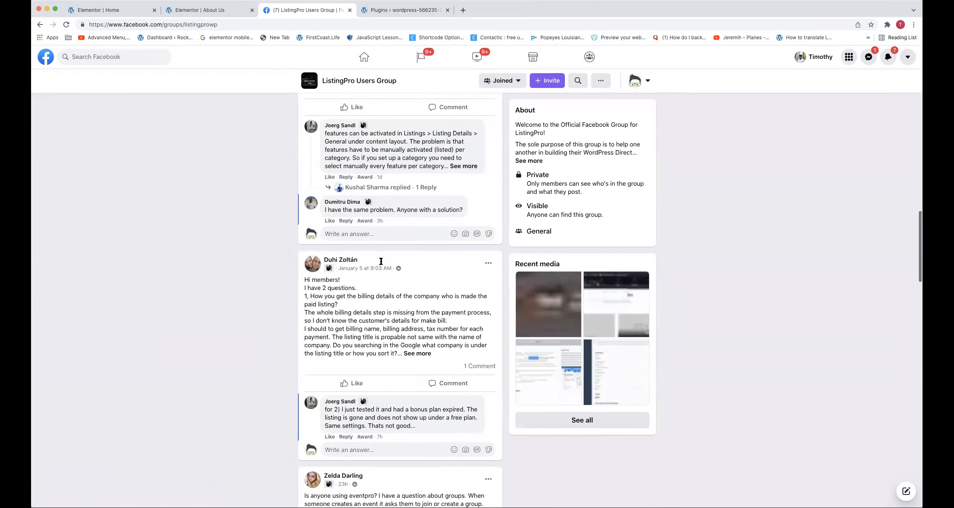
scroll(381, 261, "down", 7)
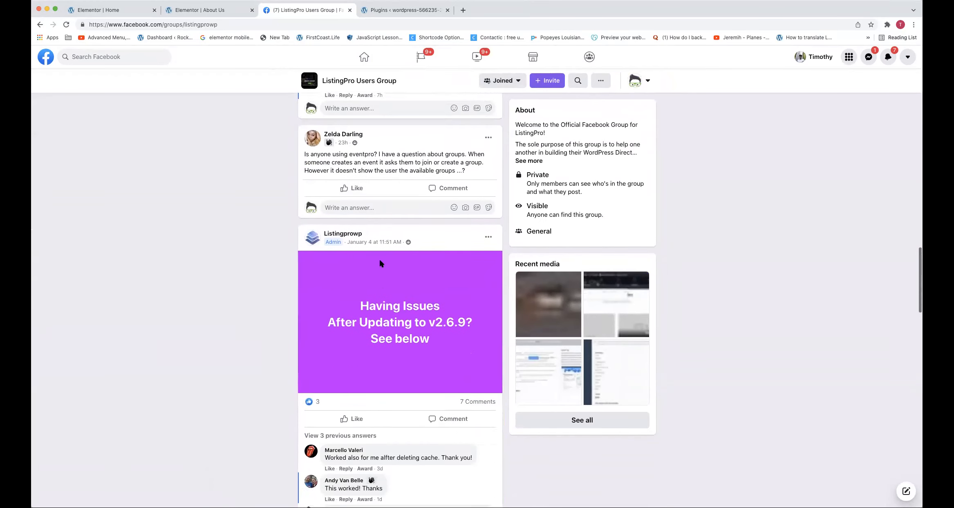
Expand the previous answers under the Listingprowp post about issues after updating to v2.6.9
triple_click(451, 281)
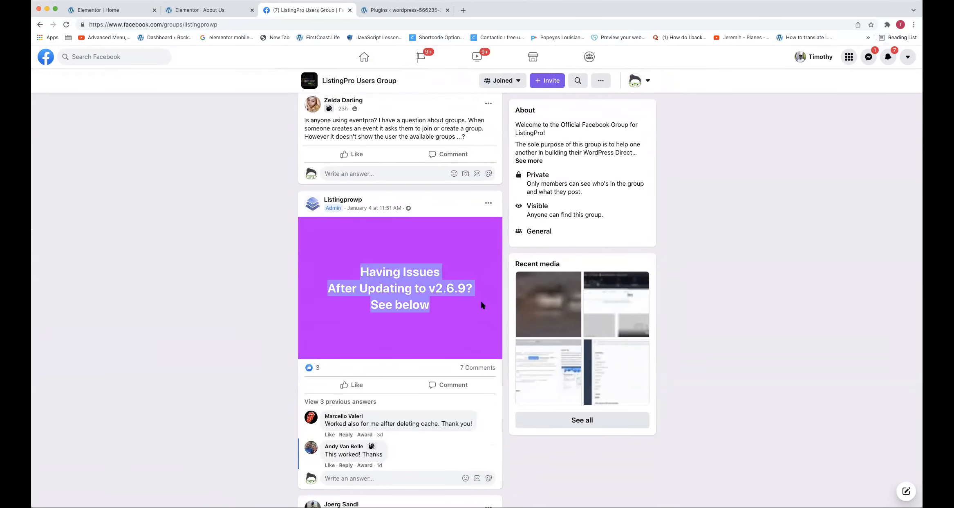
left_click(362, 402)
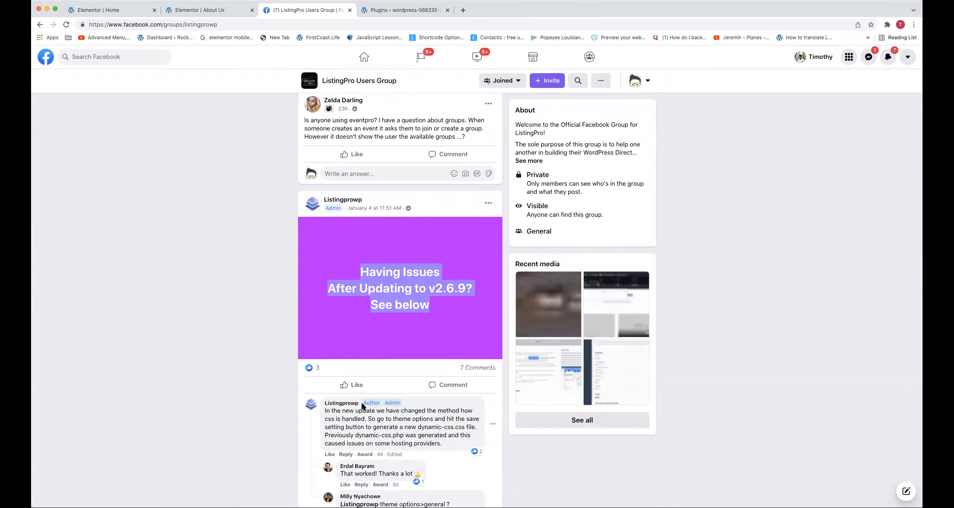
left_click(265, 234)
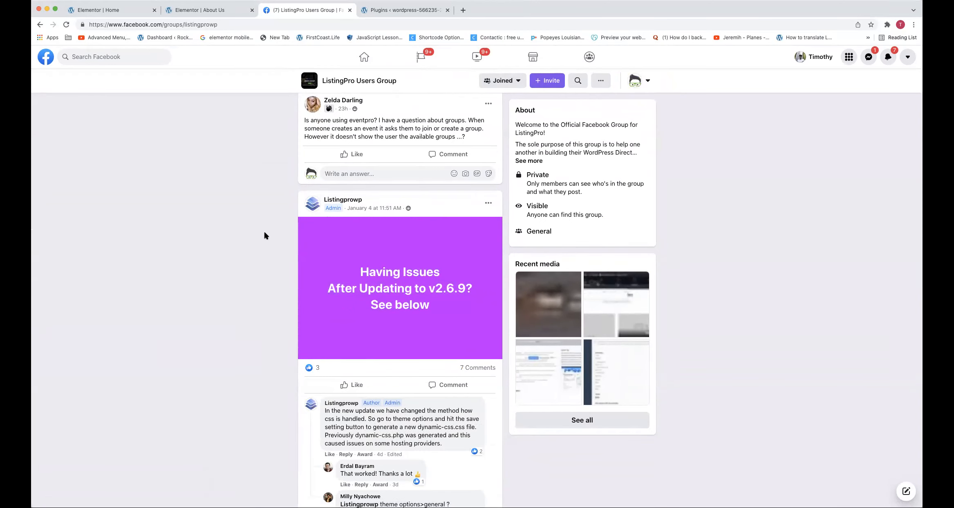
Search the web for "overnight coder youtube" and open the Overnight Coder channel on YouTube
left_click(226, 22)
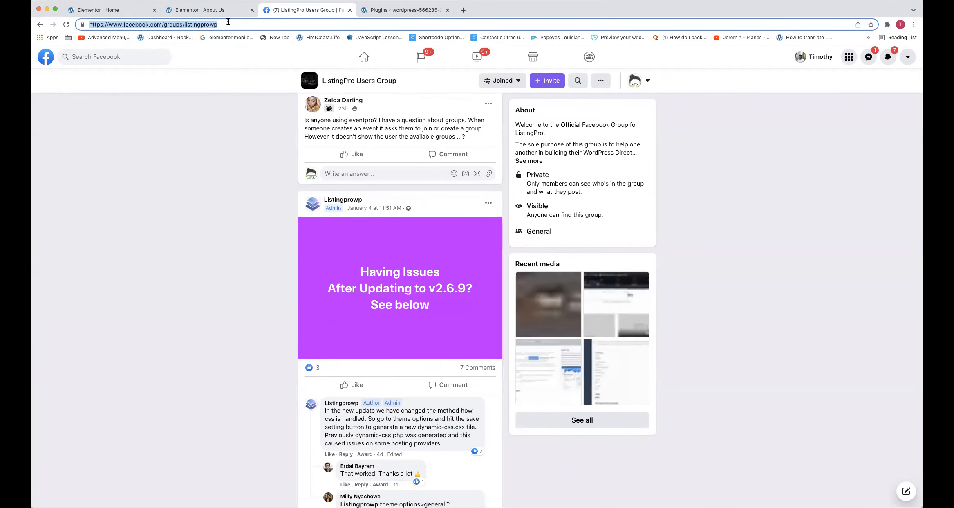
type("overnight")
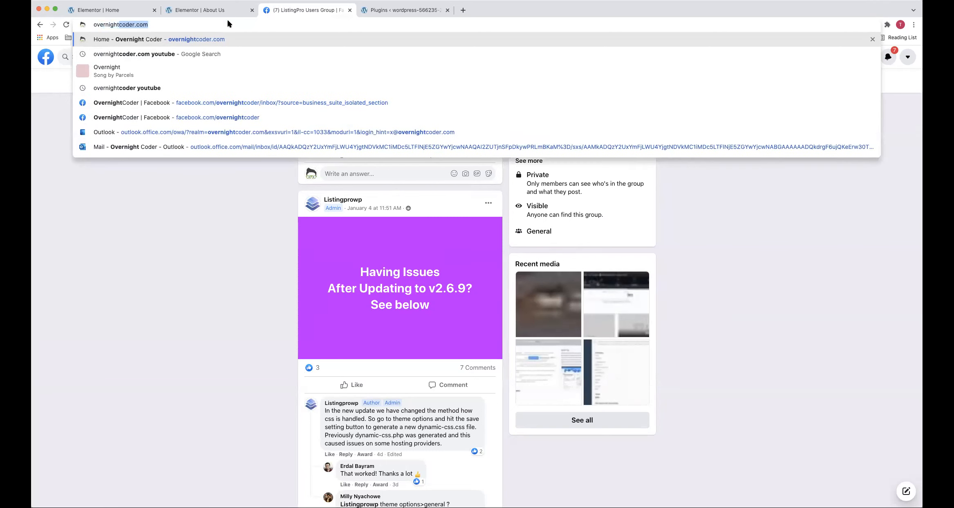
type(" coder youtube")
key("Return")
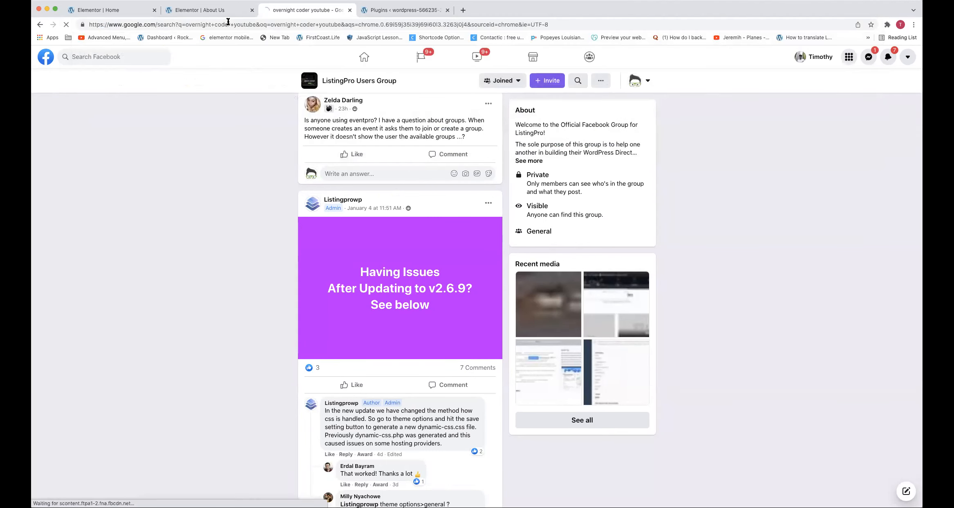
left_click(191, 135)
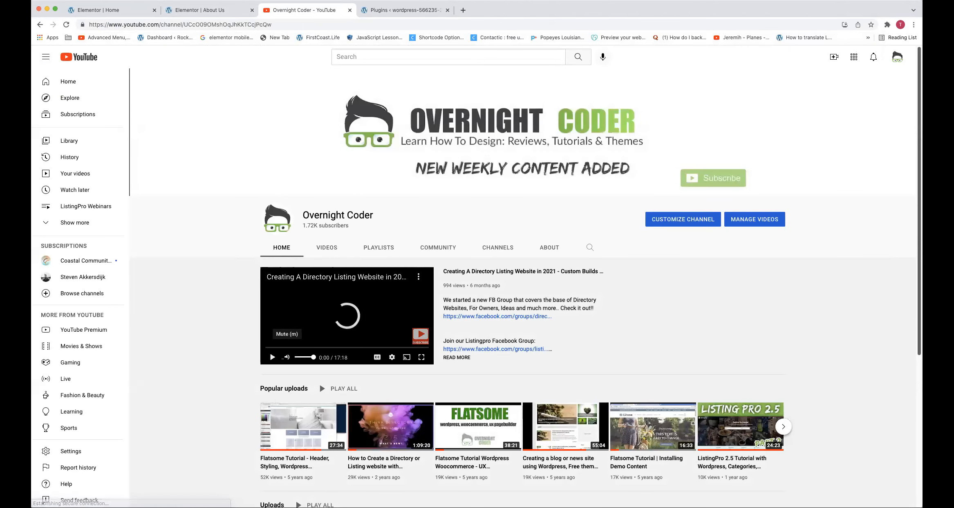
Examine the Overnight Coder channel's full list of uploaded videos down to the oldest uploads, and close the YouTube page
right_click(323, 13)
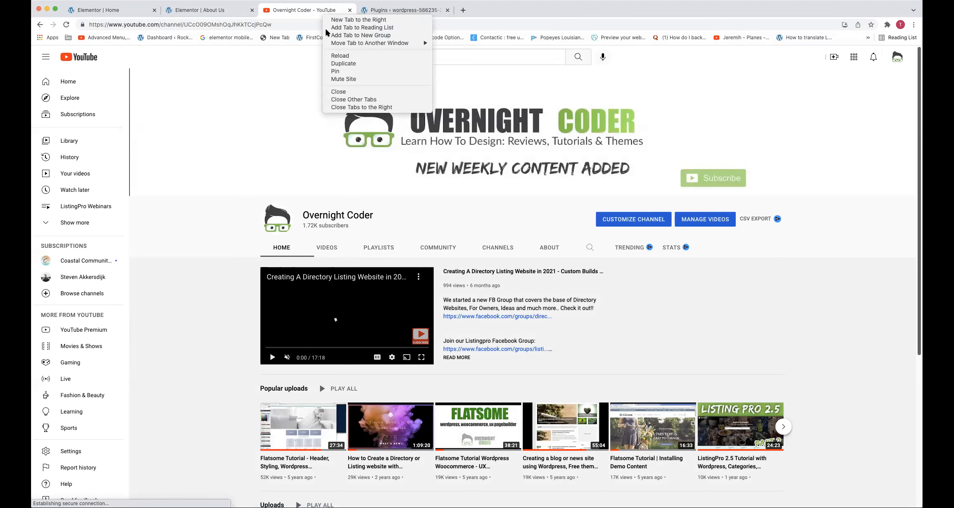
key("Escape")
left_click(327, 248)
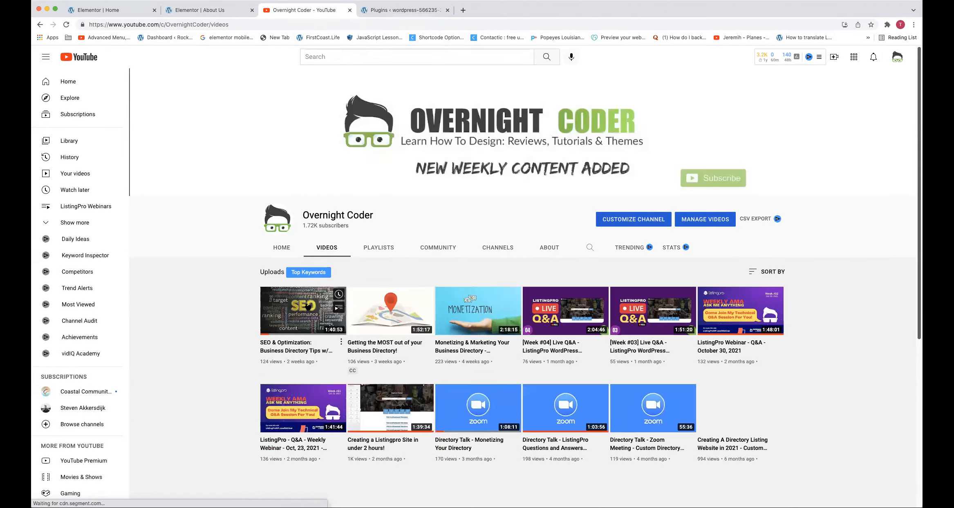
scroll(377, 289, "down", 1)
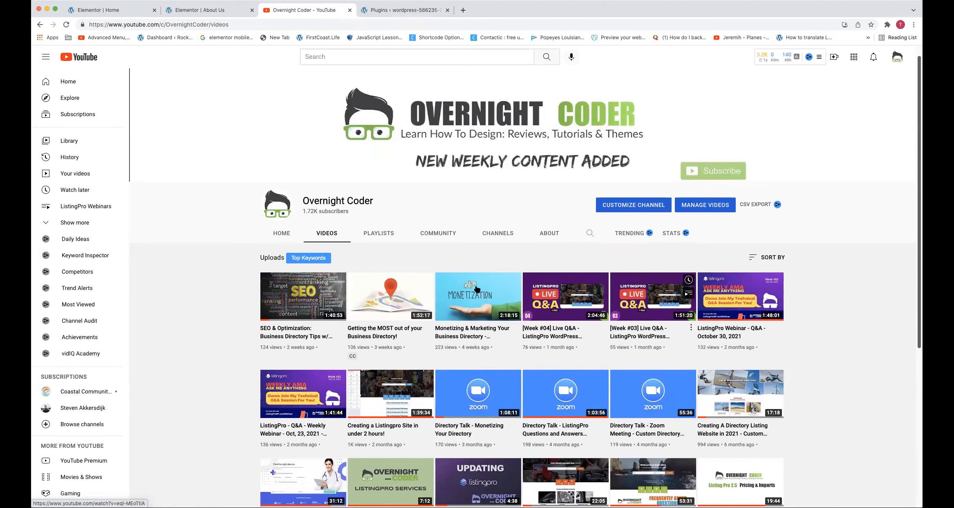
scroll(606, 260, "down", 2)
scroll(608, 266, "down", 4)
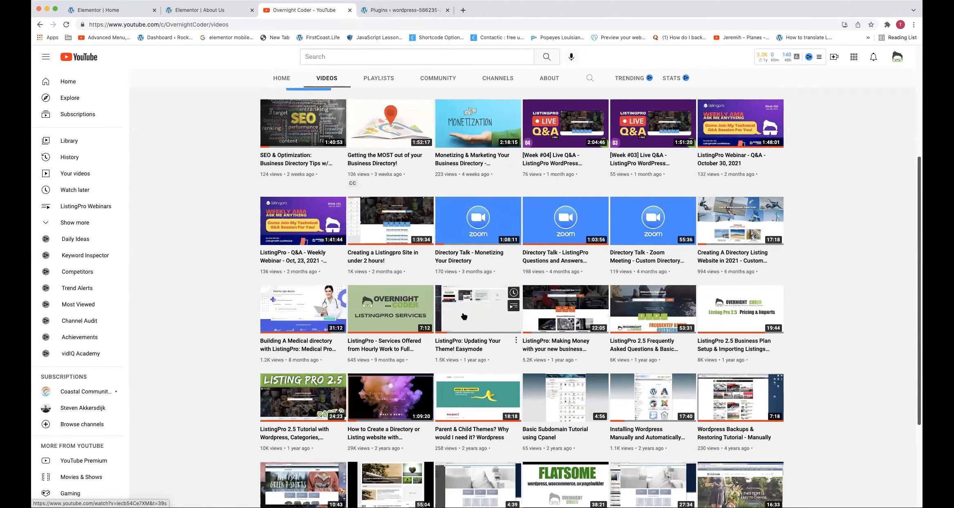
scroll(464, 316, "down", 1)
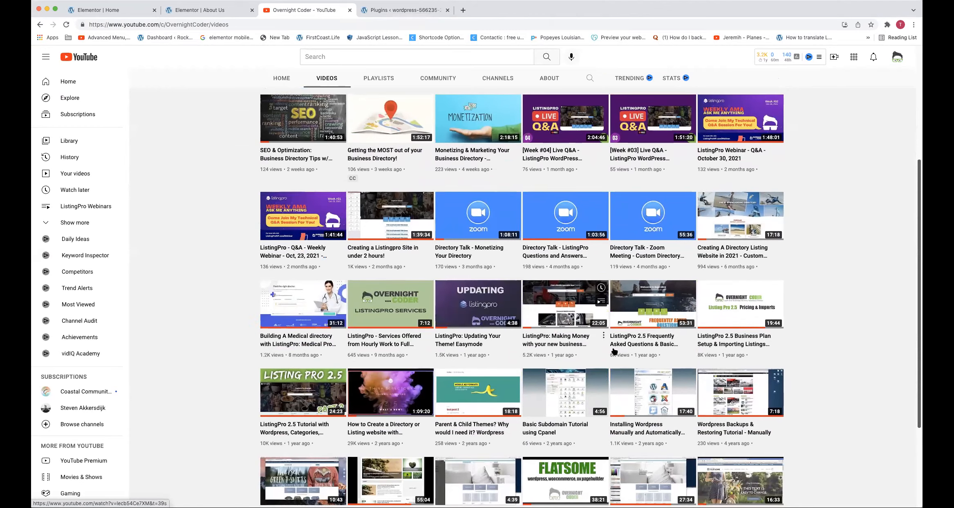
scroll(357, 353, "down", 2)
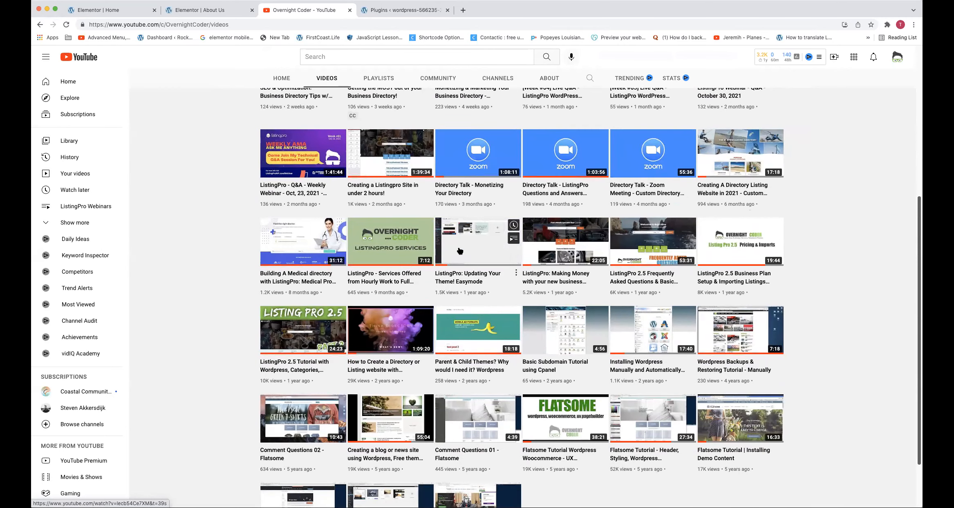
scroll(411, 214, "up", 3)
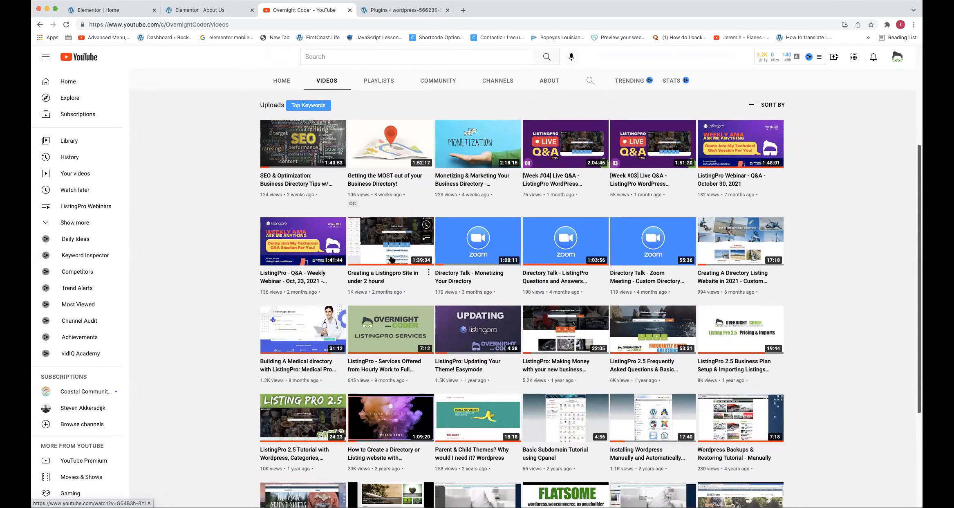
scroll(391, 259, "down", 3)
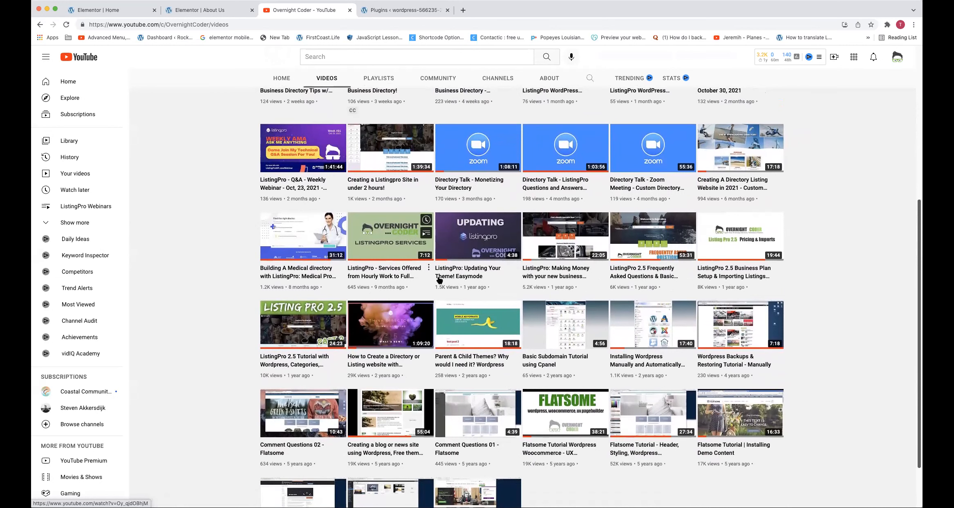
scroll(440, 281, "down", 3)
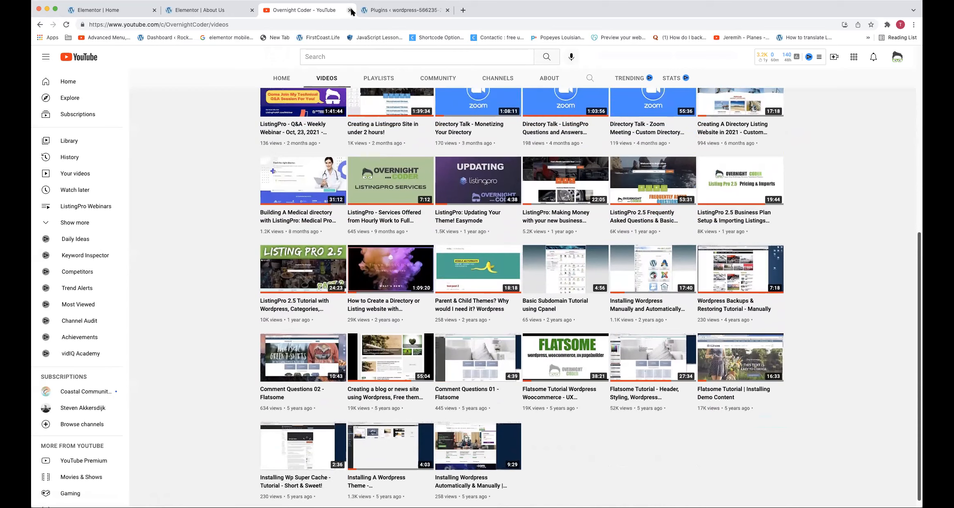
left_click(350, 11)
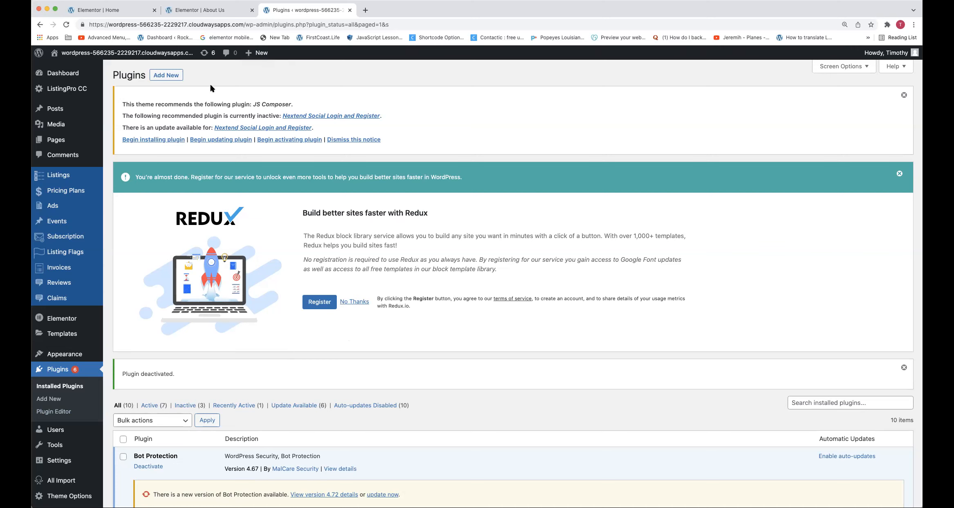
Check the site's home page banner and open the Banner section of the ListingPro theme options
left_click(151, 53)
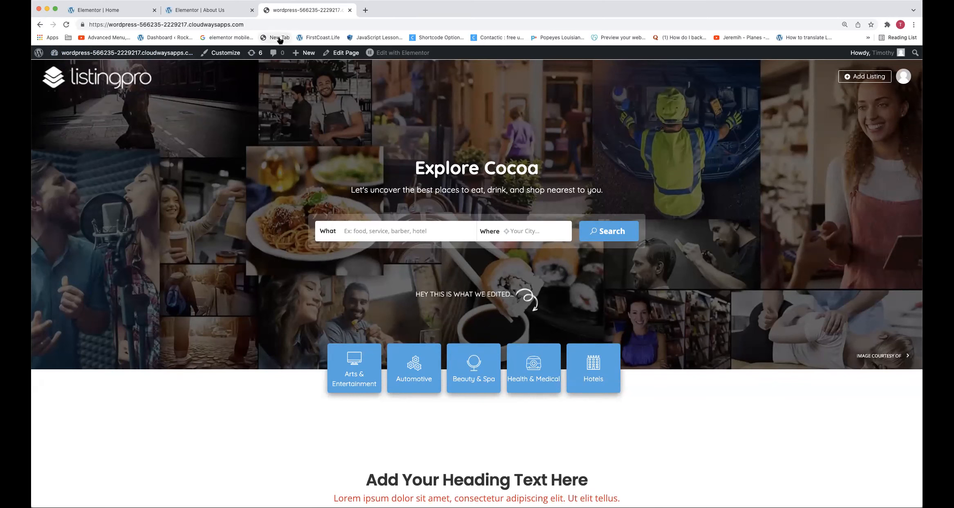
left_click(184, 58)
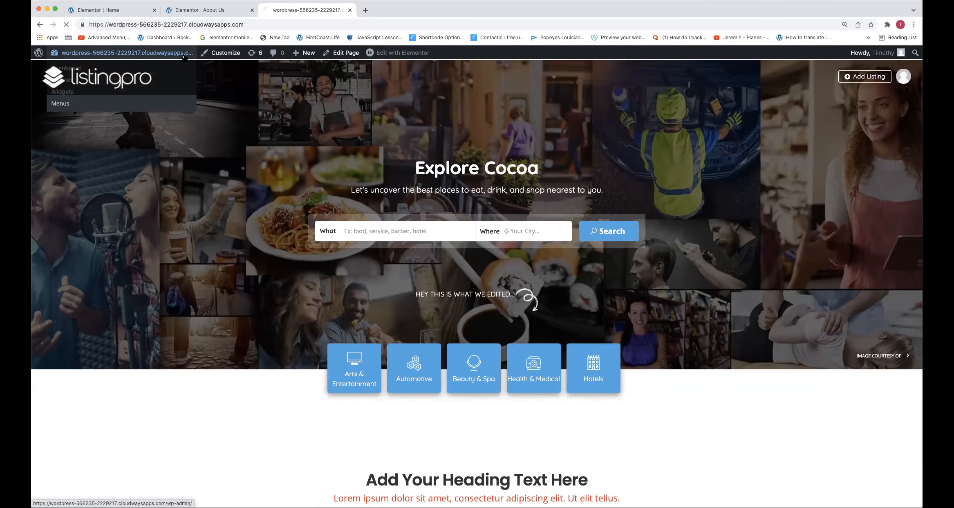
scroll(152, 288, "down", 3)
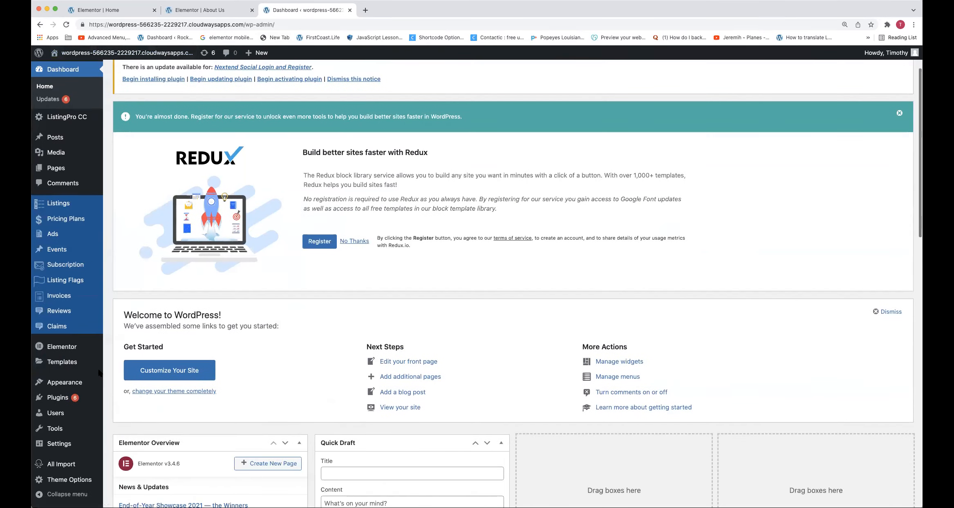
mouse_move(81, 480)
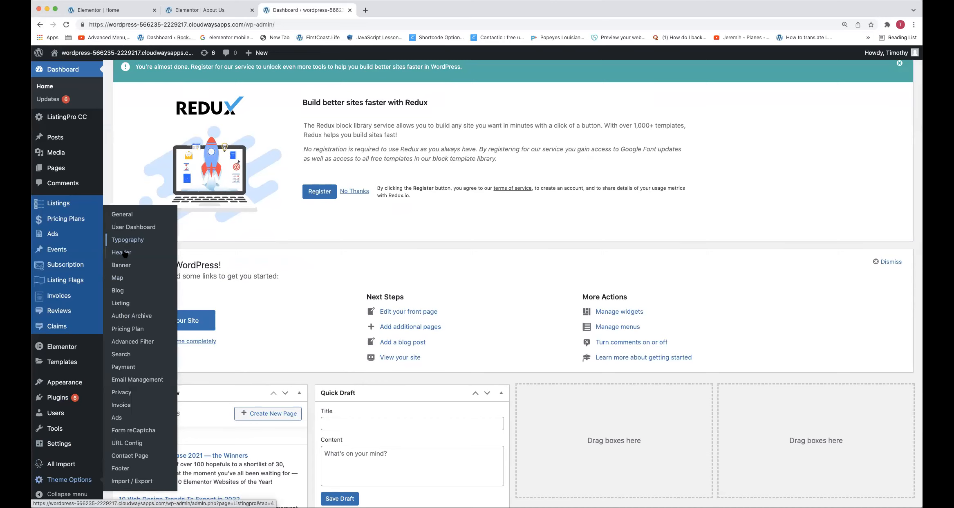
left_click(126, 266)
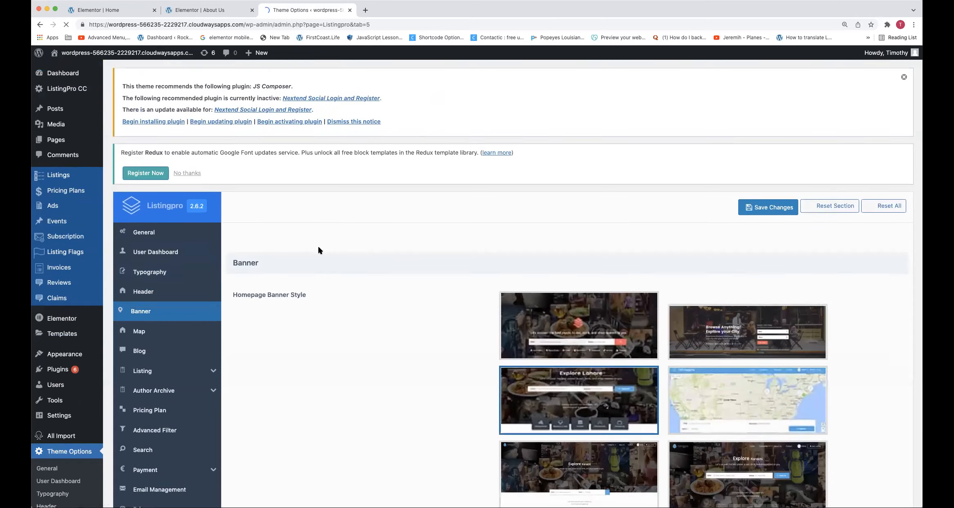
Replace the dynamic city span in the banner's Search Main Text after "Explore" with "WAshington"
scroll(318, 244, "down", 5)
scroll(318, 244, "down", 15)
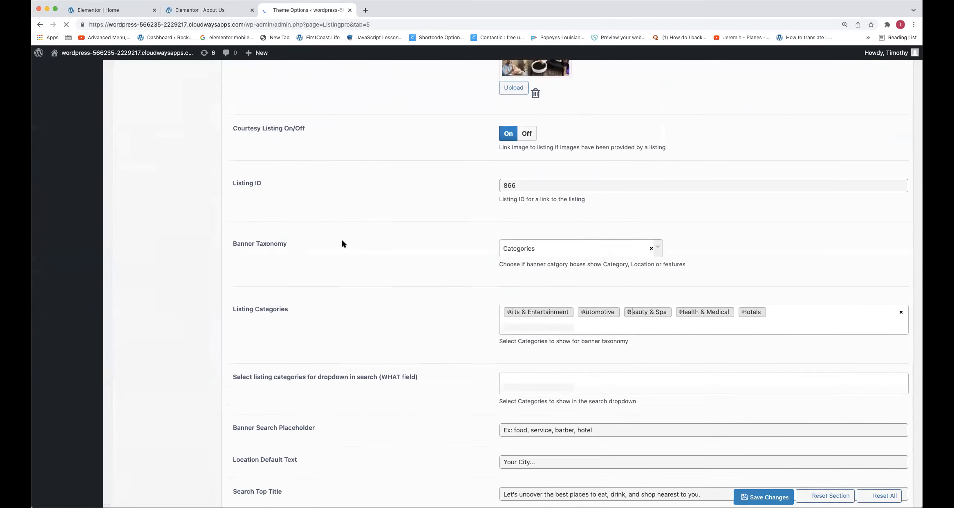
scroll(437, 298, "down", 2)
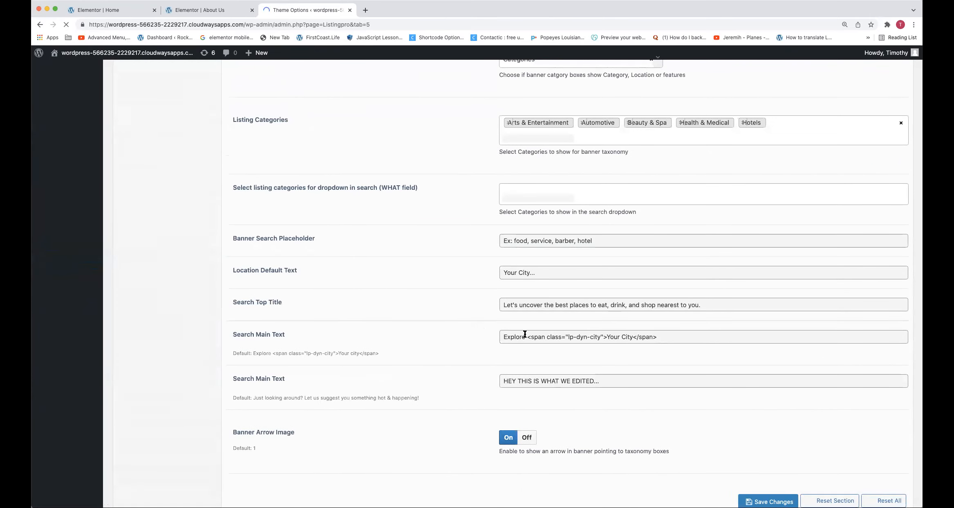
left_click_drag(527, 336, 669, 335)
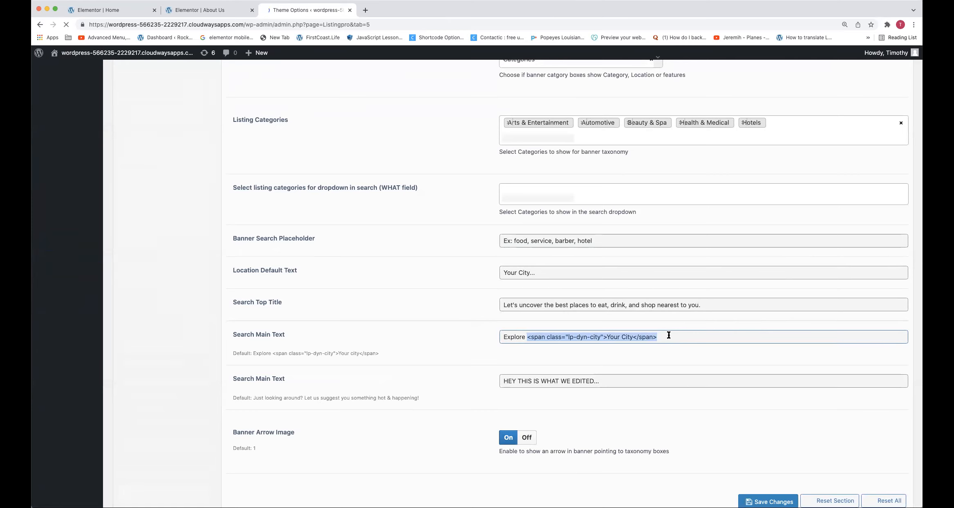
left_click_drag(633, 337, 608, 337)
left_click(527, 336)
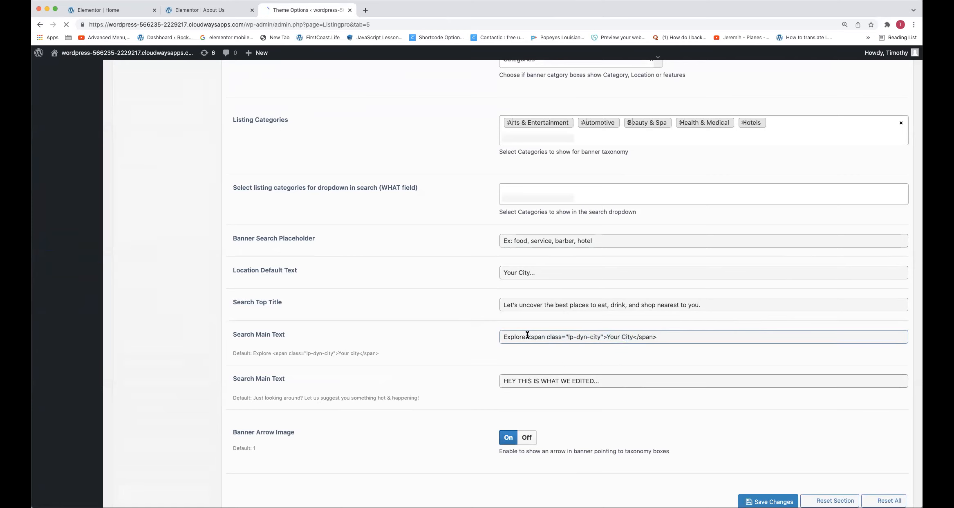
left_click_drag(528, 335, 652, 342)
type("WAshington")
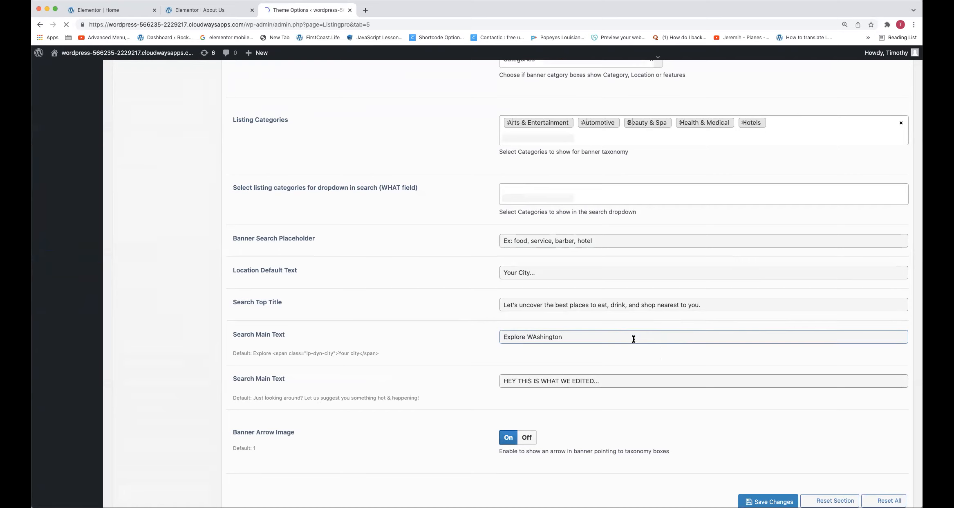
type(" or find something in")
type(".fa-bookmark:before {    content: \"\\f4e\"; }")
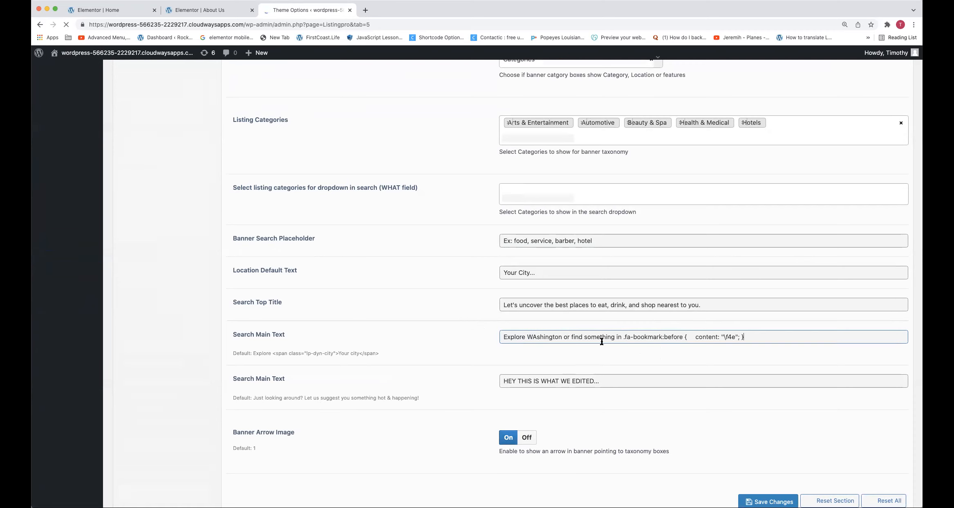
left_click_drag(619, 337, 766, 383)
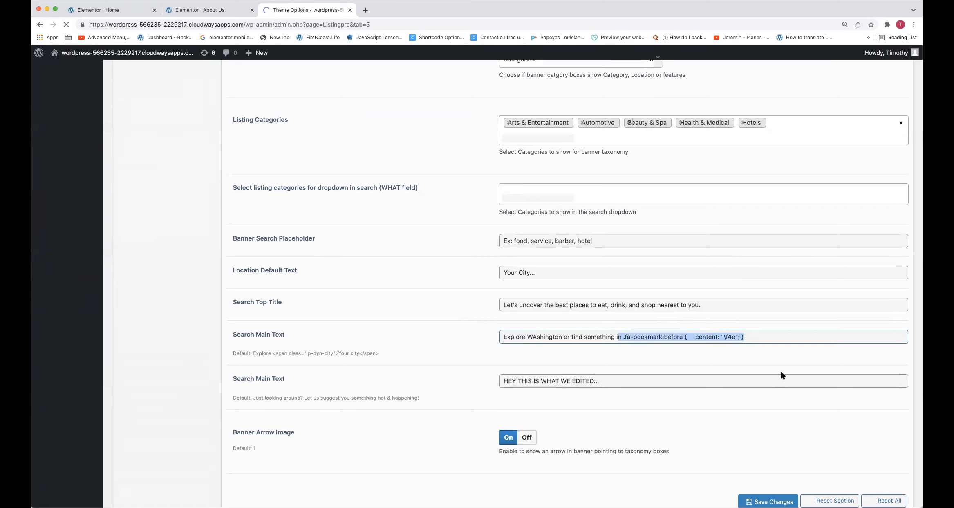
key("BackSpace")
key("BackSpace")
key("BackSpace")
key("BackSpace")
key("BackSpace")
key("BackSpace")
key("BackSpace")
key("BackSpace")
key("BackSpace")
key("BackSpace")
key("BackSpace")
key("BackSpace")
key("BackSpace")
key("BackSpace")
key("BackSpace")
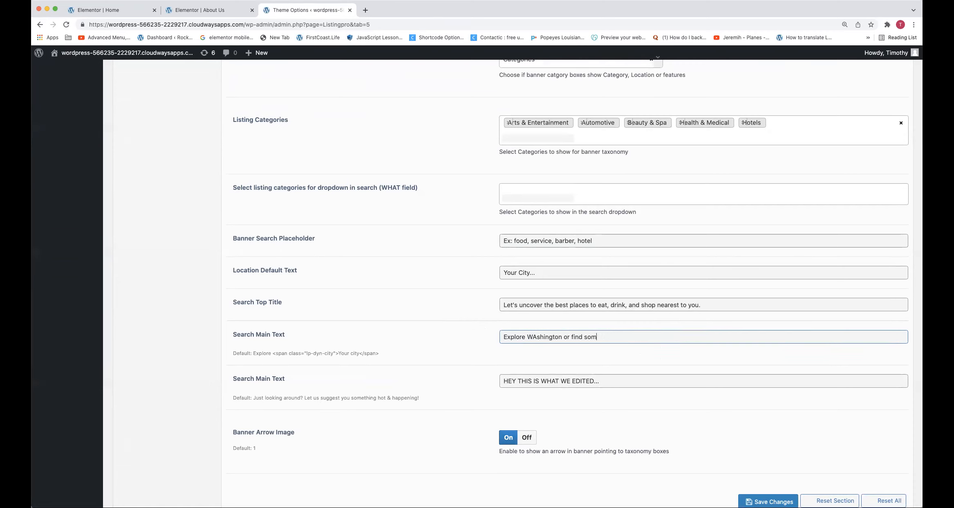
key("BackSpace")
key("BackSpace")
key("BackSpace")
key("BackSpace")
key("BackSpace")
Save the banner options and open the site's home page in a new tab to check the "Explore WAshington" heading
left_click(763, 494)
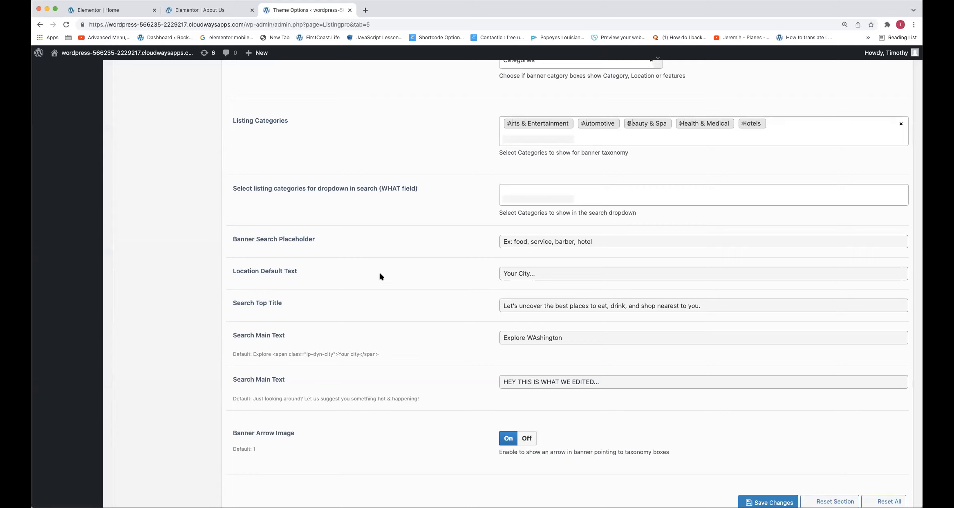
scroll(379, 271, "up", 15)
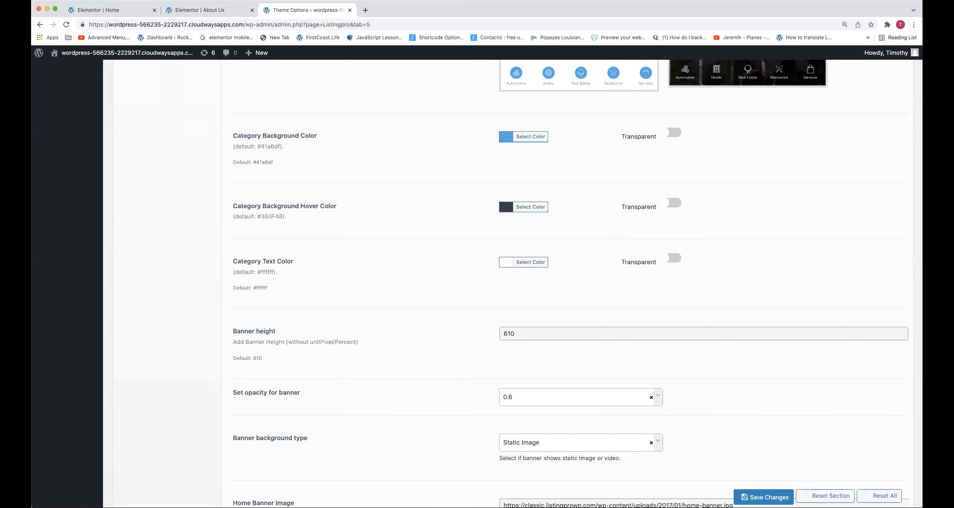
right_click(70, 52)
left_click(99, 60)
left_click(368, 12)
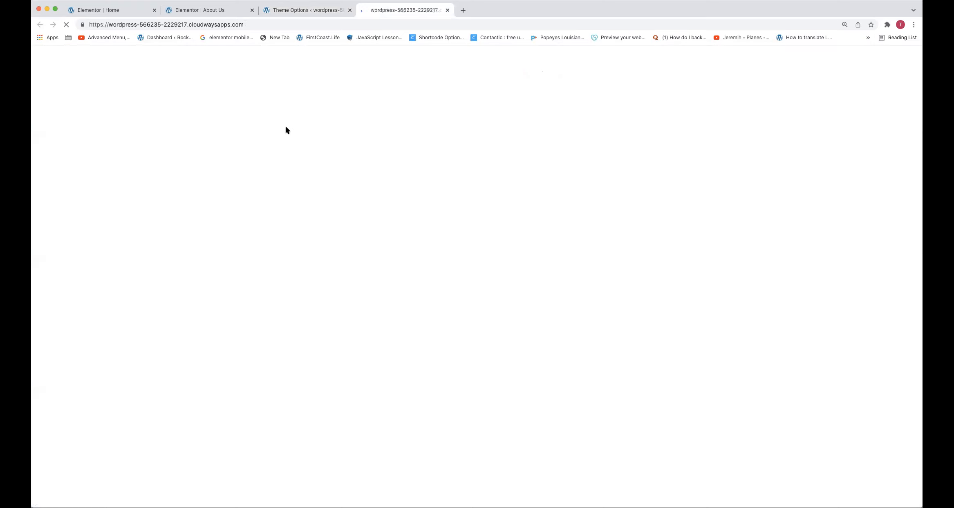
left_click_drag(459, 180, 507, 179)
triple_click(499, 171)
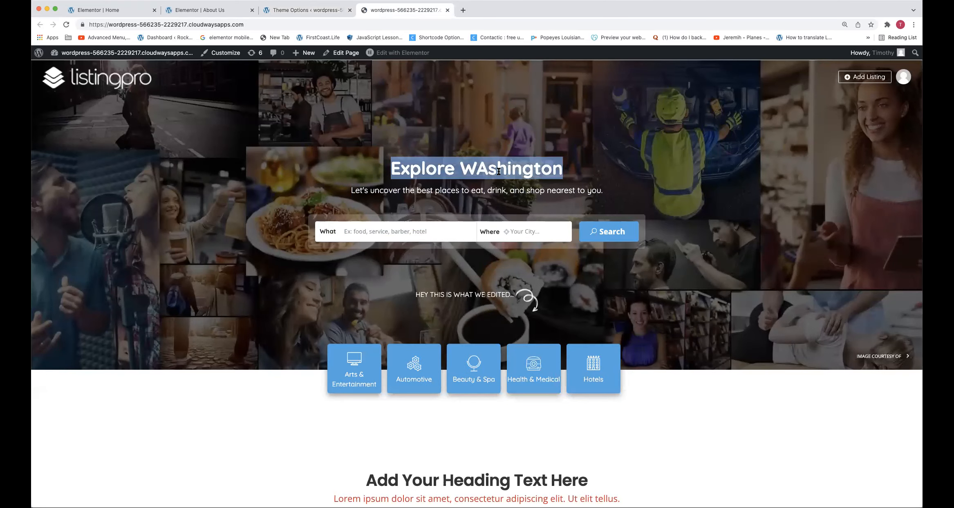
left_click(537, 231)
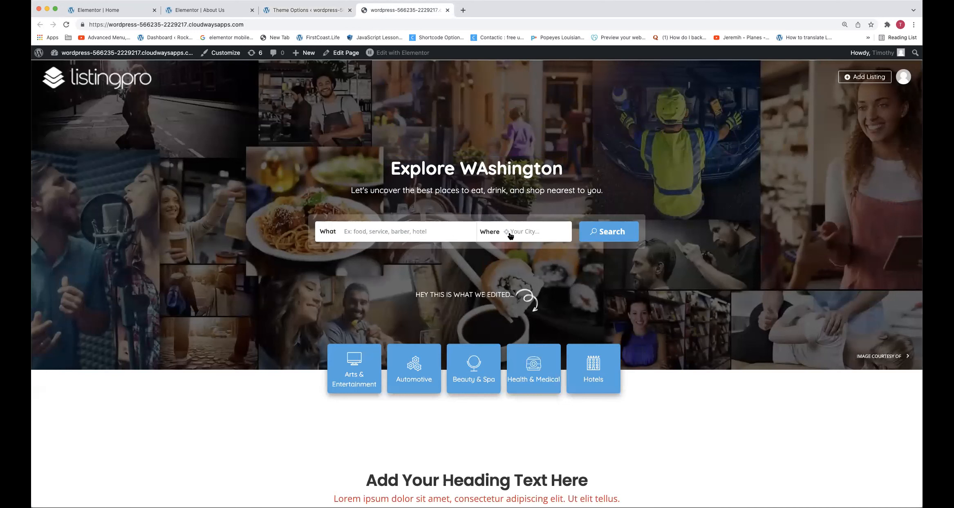
triple_click(525, 164)
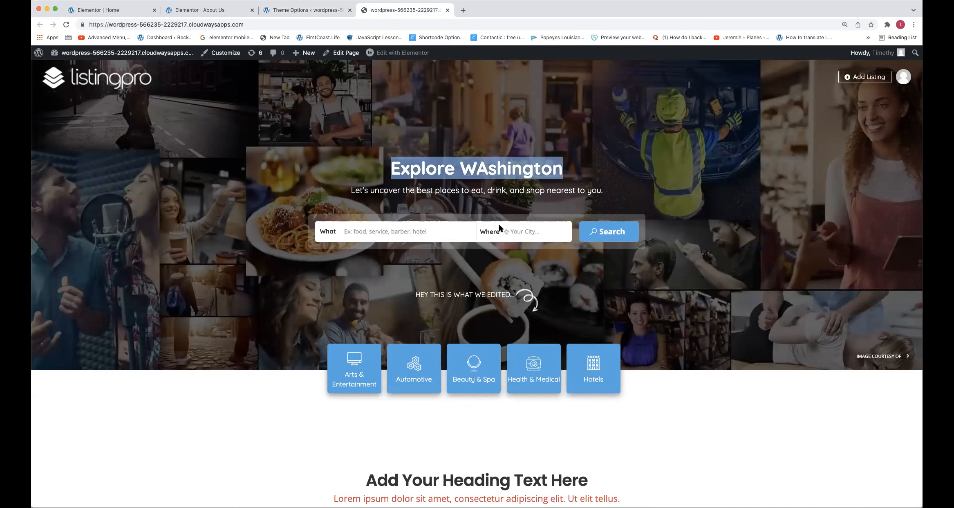
Enter "Cocoa" as the banner search location to compare it with the city in the heading
left_click(532, 231)
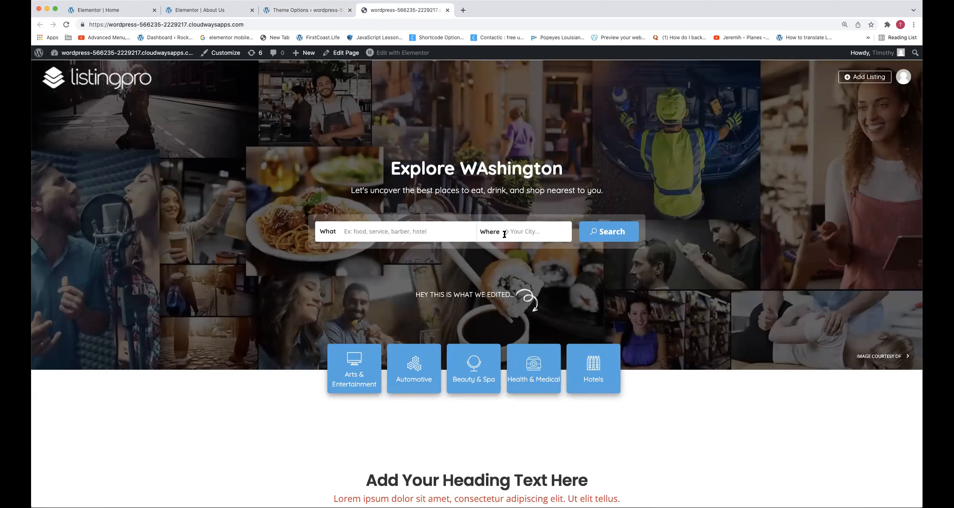
type("Cocoa")
triple_click(518, 175)
left_click_drag(518, 174, 517, 179)
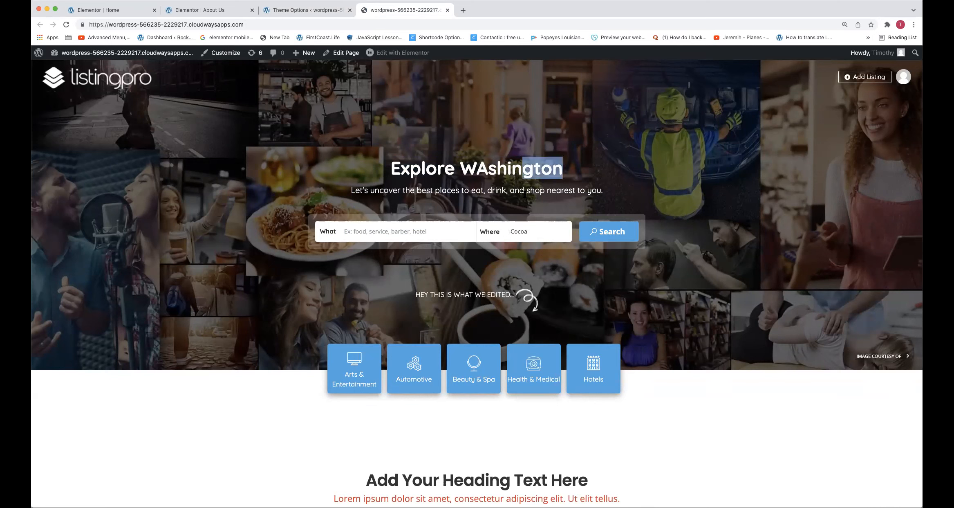
left_click(533, 231)
left_click_drag(532, 231, 512, 227)
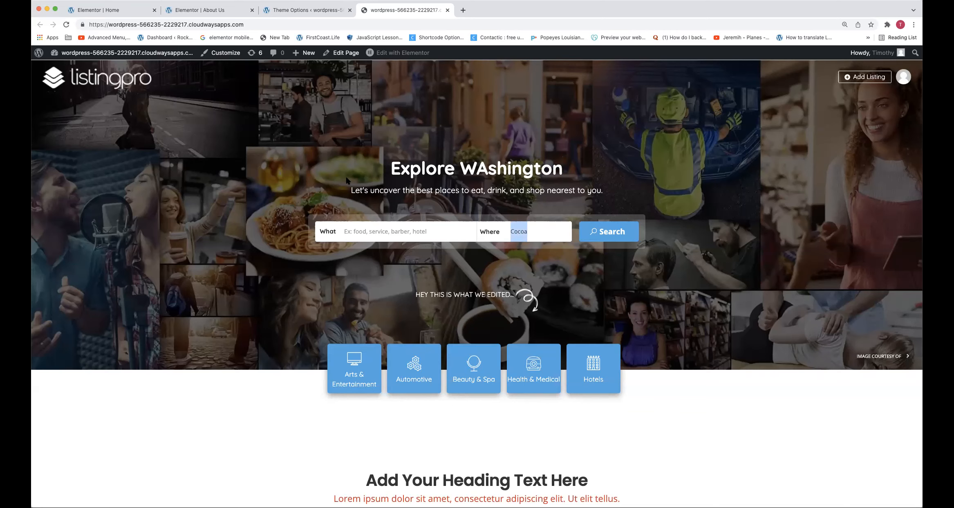
Change the banner search location to "Orlando" and search the listings
left_click(418, 200)
double_click(548, 228)
left_click(542, 232)
double_click(540, 237)
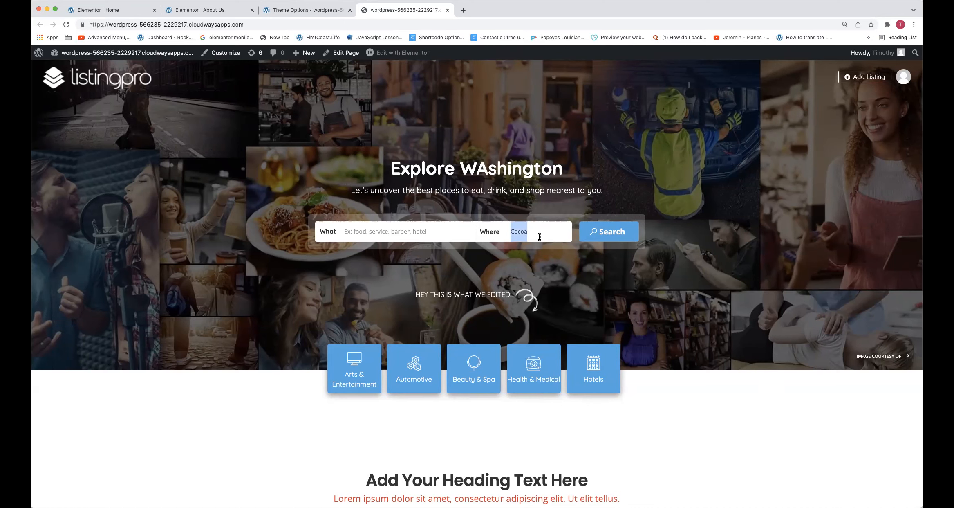
type("Orlando")
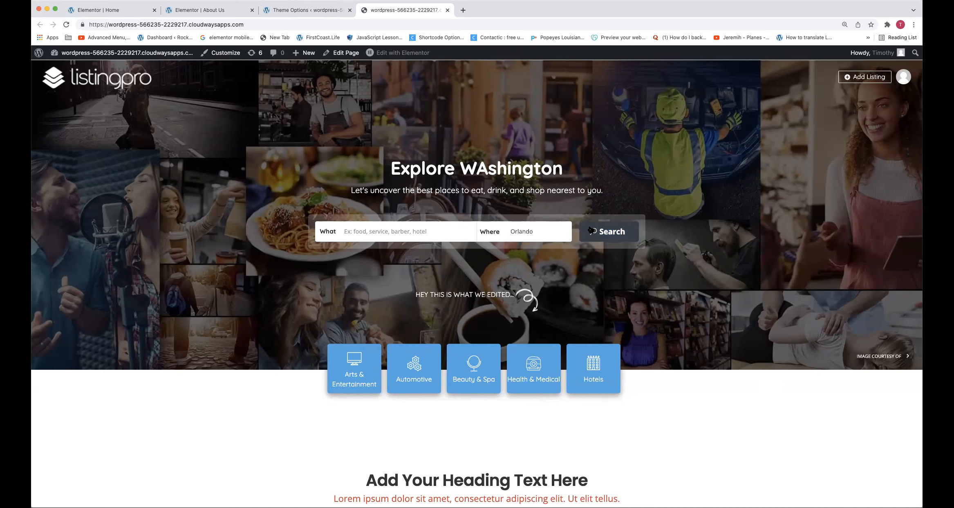
left_click(591, 230)
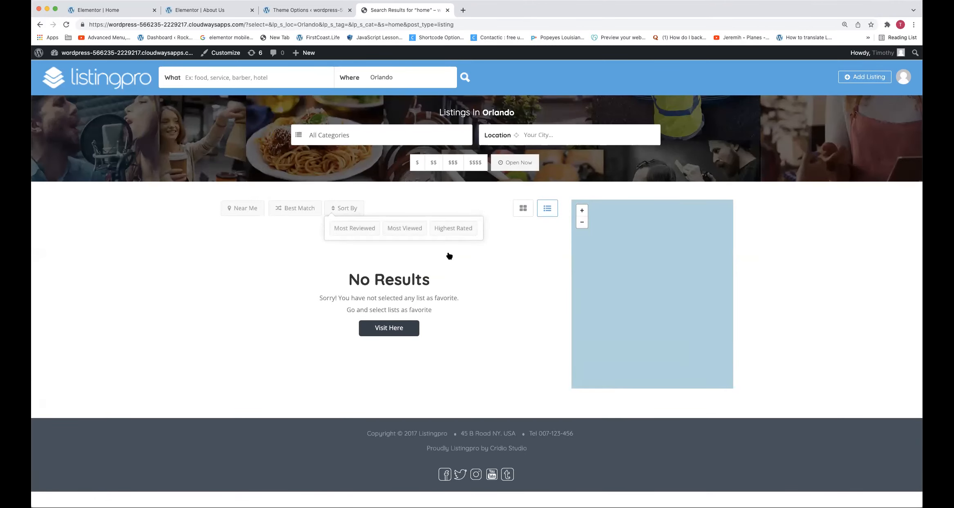
Try the Near Me distance filter on the Orlando results with a radius of 163 km and look over the sorting options
left_click(559, 135)
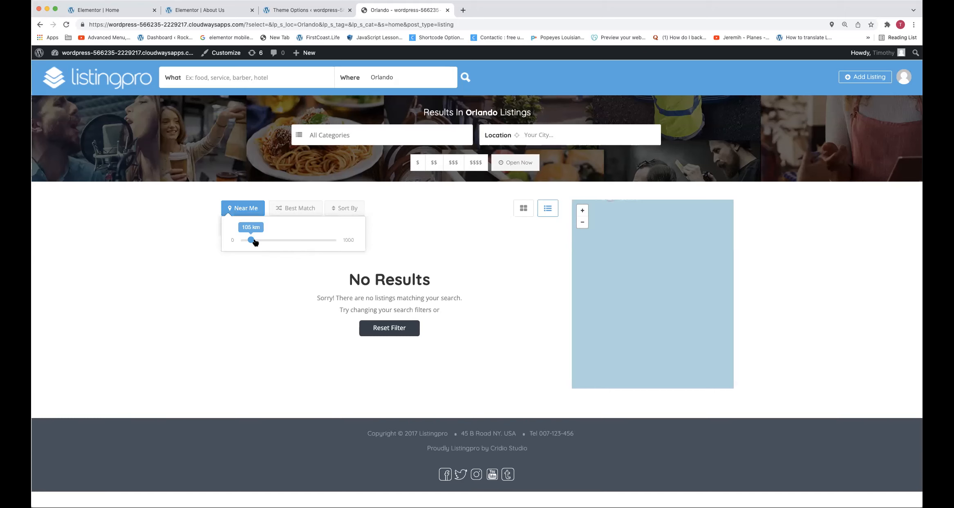
mouse_move(252, 240)
left_mouse_down()
mouse_move(277, 240)
mouse_move(265, 240)
left_mouse_up()
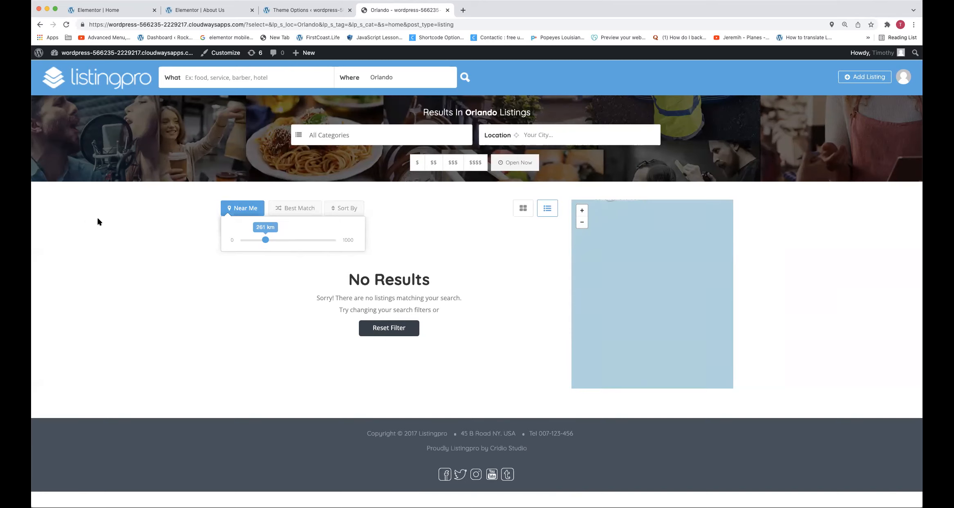
left_click_drag(265, 240, 256, 240)
left_click(339, 209)
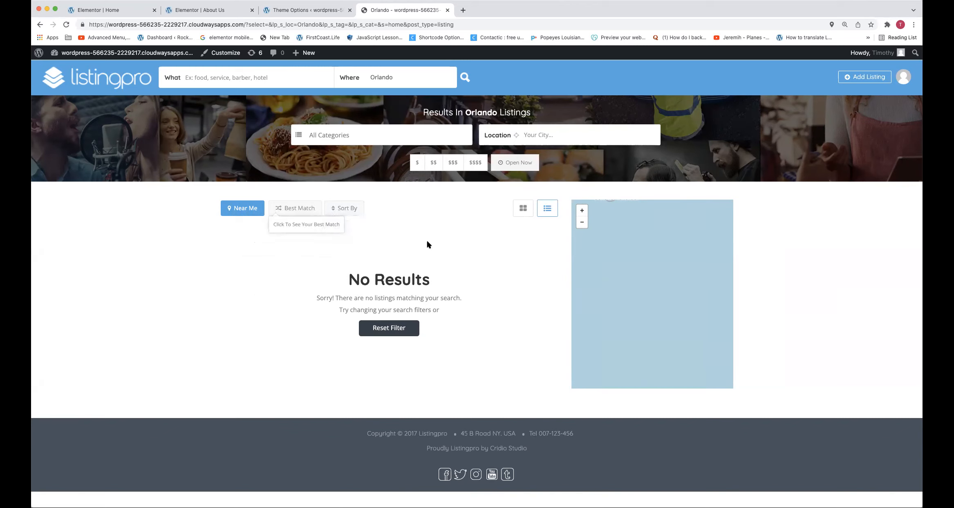
left_click(229, 205)
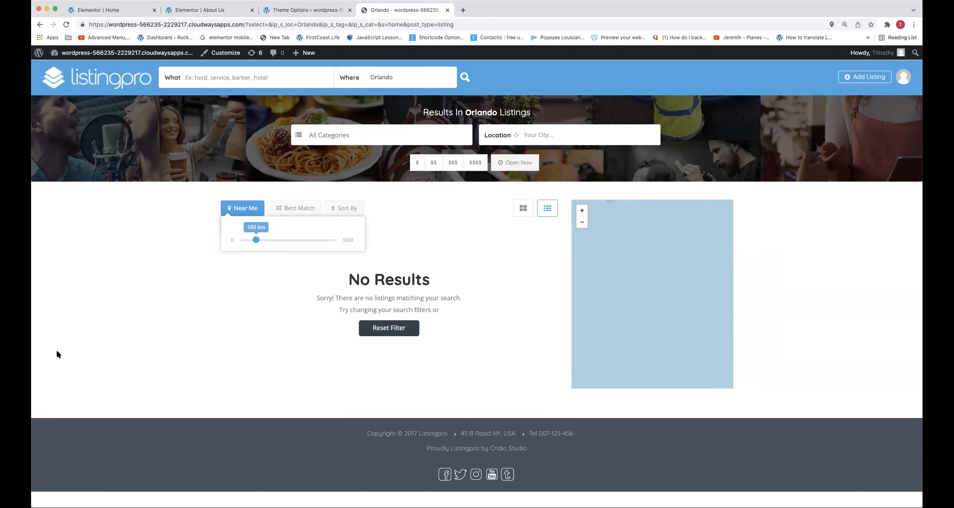
Return to the site's home page, look over its listing sections and open the page for editing with Elementor
left_click(108, 82)
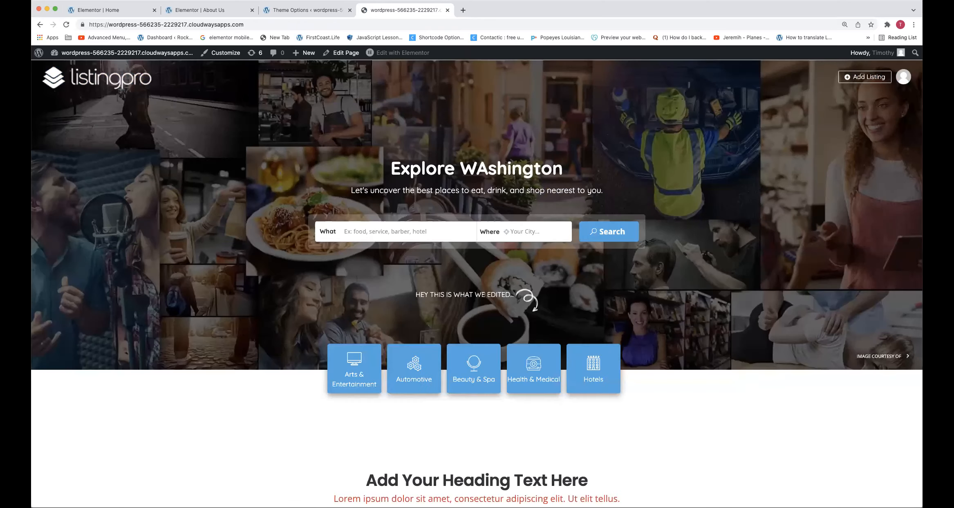
scroll(537, 200, "down", 8)
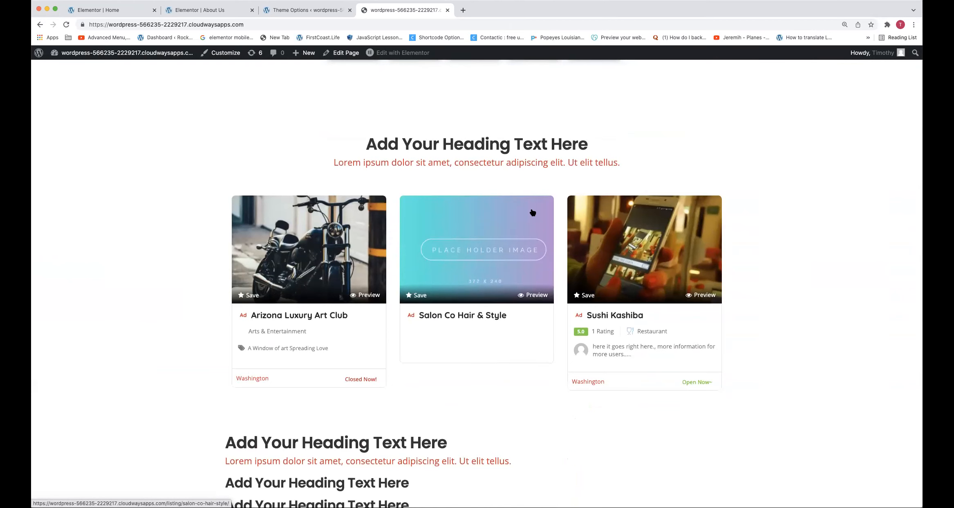
scroll(527, 245, "up", 6)
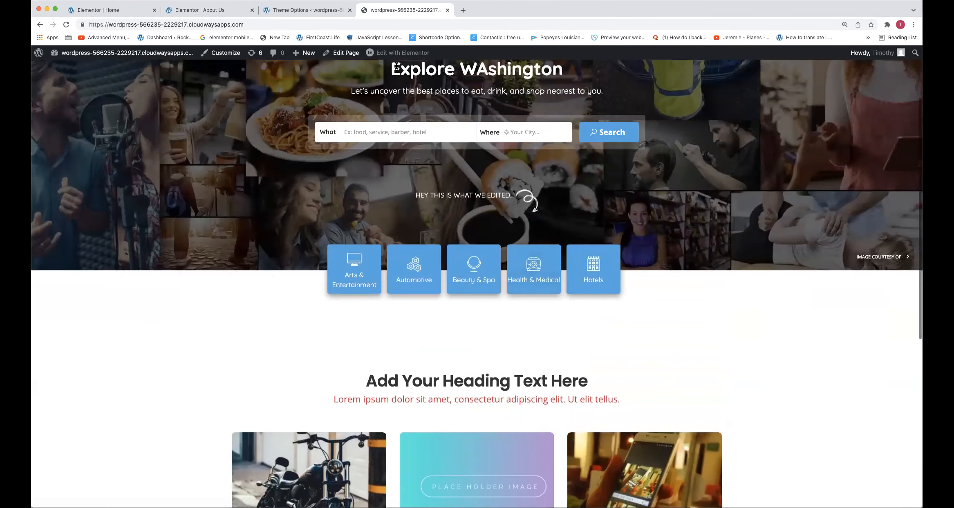
left_click(399, 57)
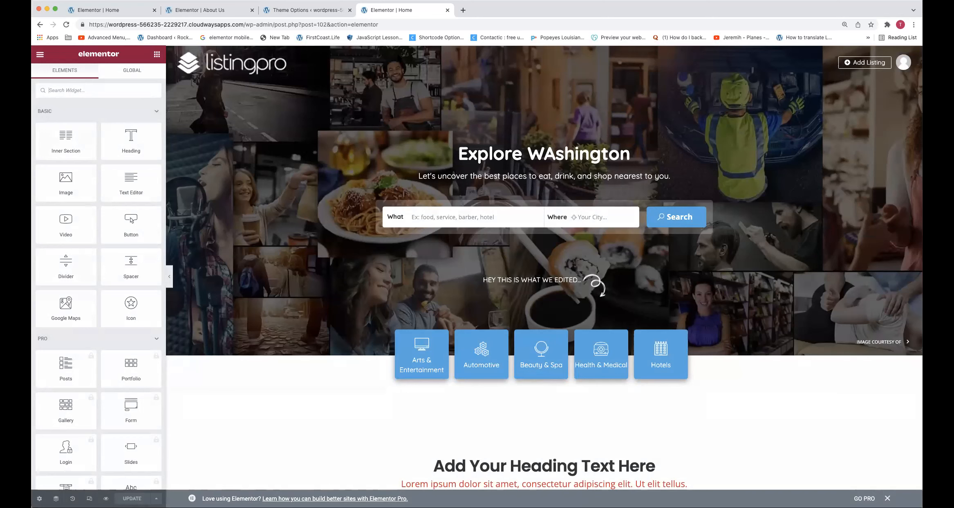
Find the Listings With Coupons widget by searching "coup" and place it between the first heading block and the listings grid
scroll(544, 265, "down", 10)
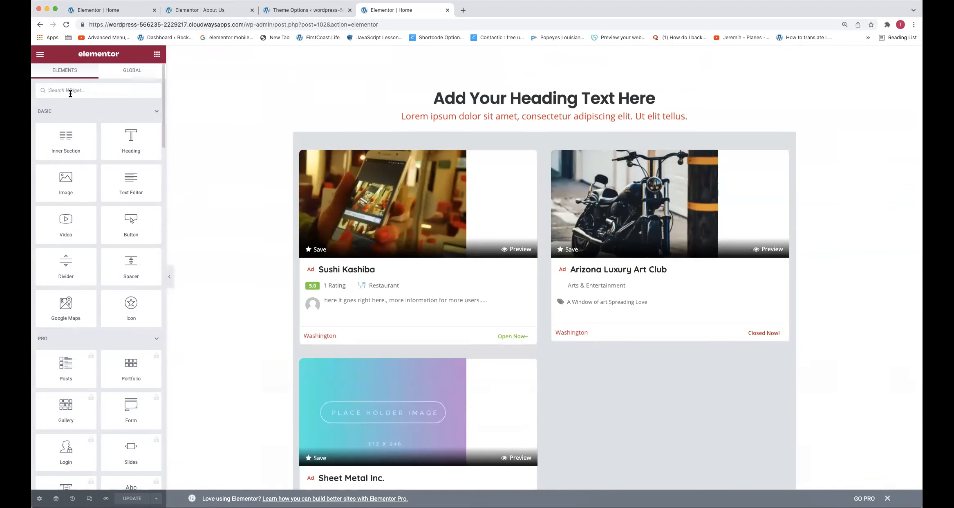
type("devi")
key("BackSpace")
key("BackSpace")
key("BackSpace")
key("BackSpace")
type("coup")
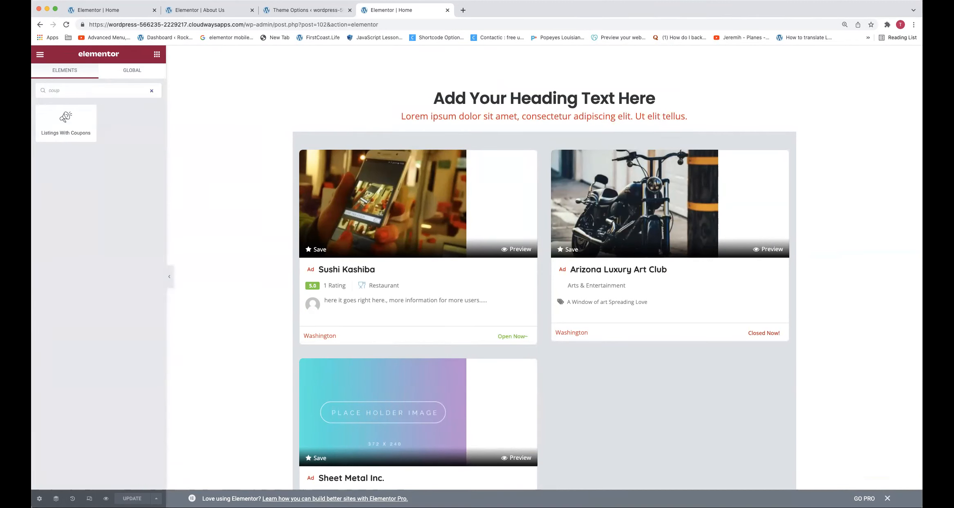
left_click_drag(72, 125, 526, 136)
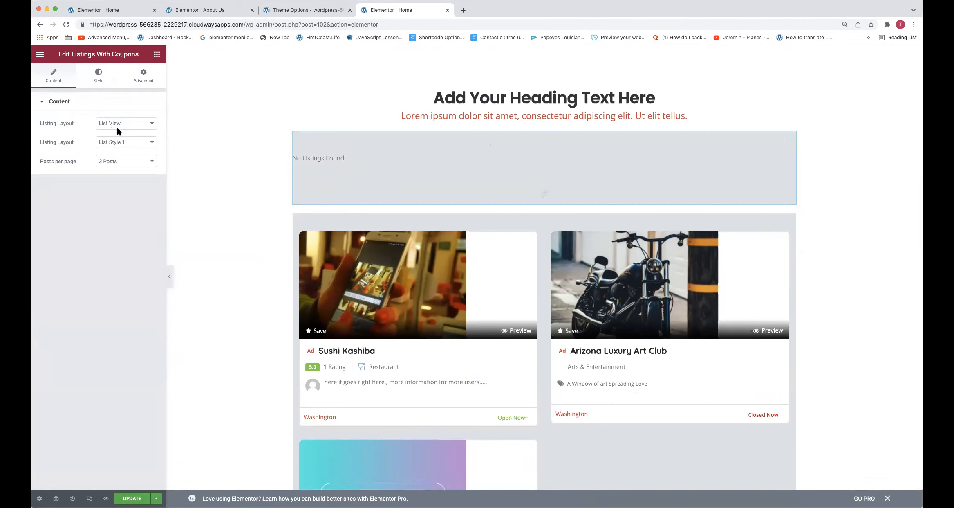
Delete the Listings With Coupons widget between the first heading block and the listings grid
right_click(328, 164)
left_click(342, 293)
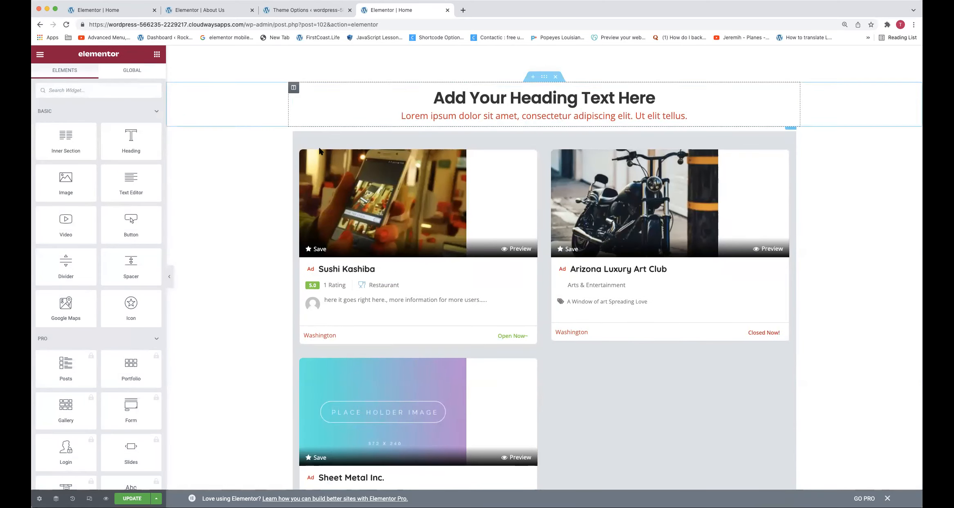
Search the widgets for "listing" and place the Listingpro Notification widget above the first heading block
type("ann")
key("BackSpace")
key("BackSpace")
key("BackSpace")
key("BackSpace")
key("BackSpace")
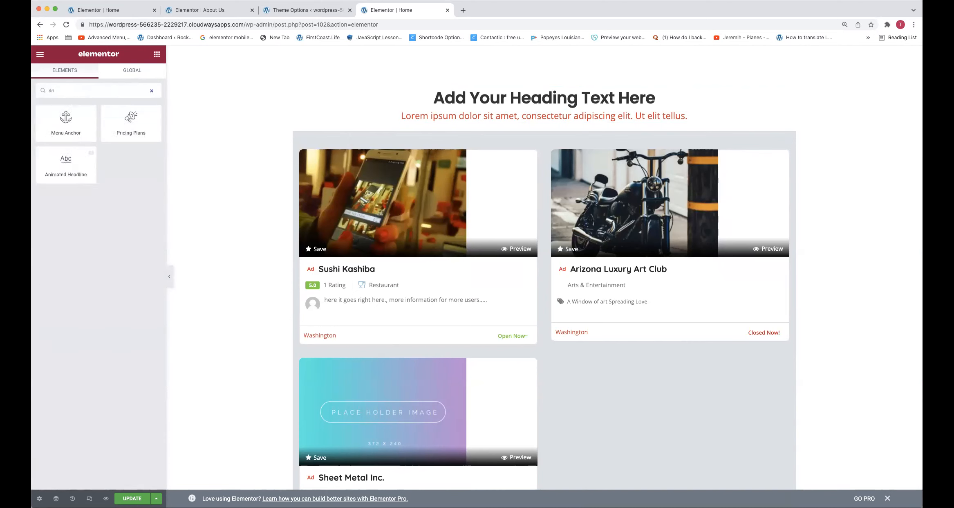
type("listing")
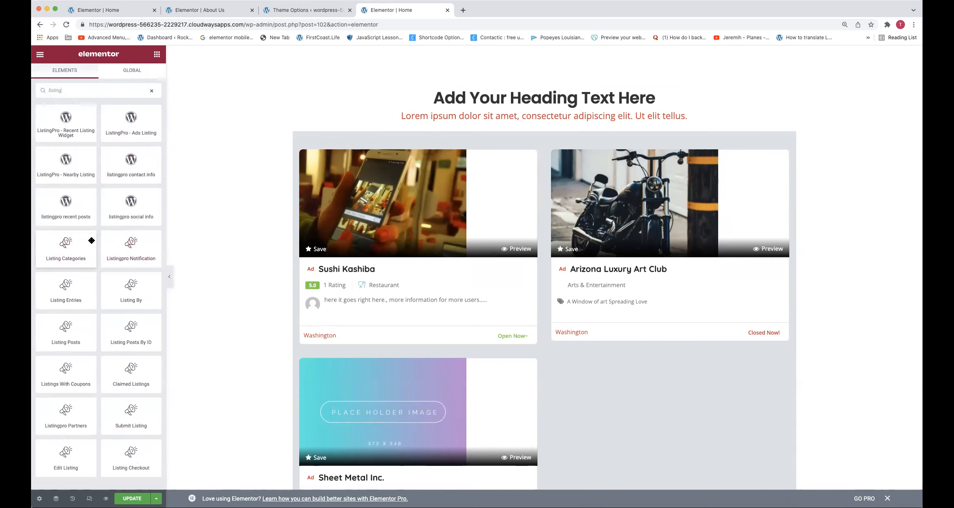
left_click_drag(270, 150, 413, 78)
mouse_move(69, 150)
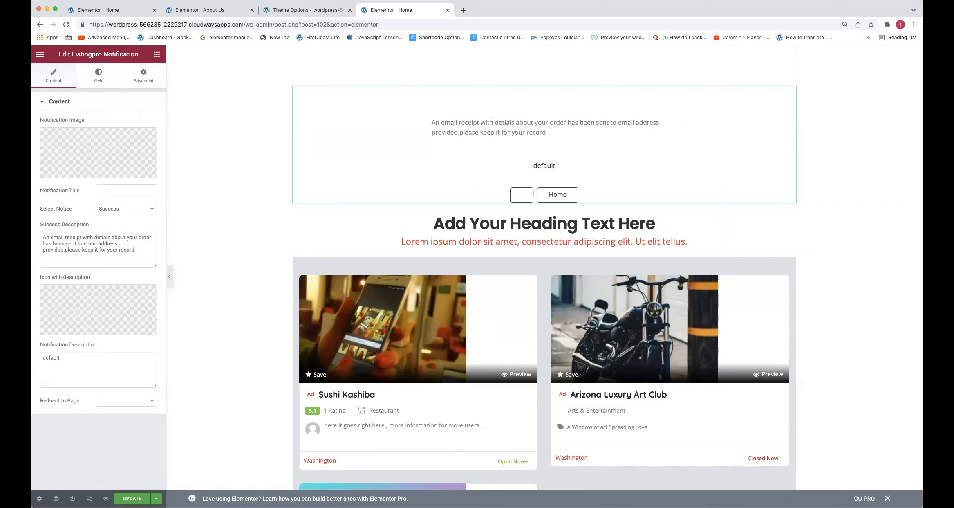
Look over the page with the notification block and open the Listing Posts widget's settings for the listings grid
scroll(343, 361, "up", 1)
scroll(347, 395, "down", 1)
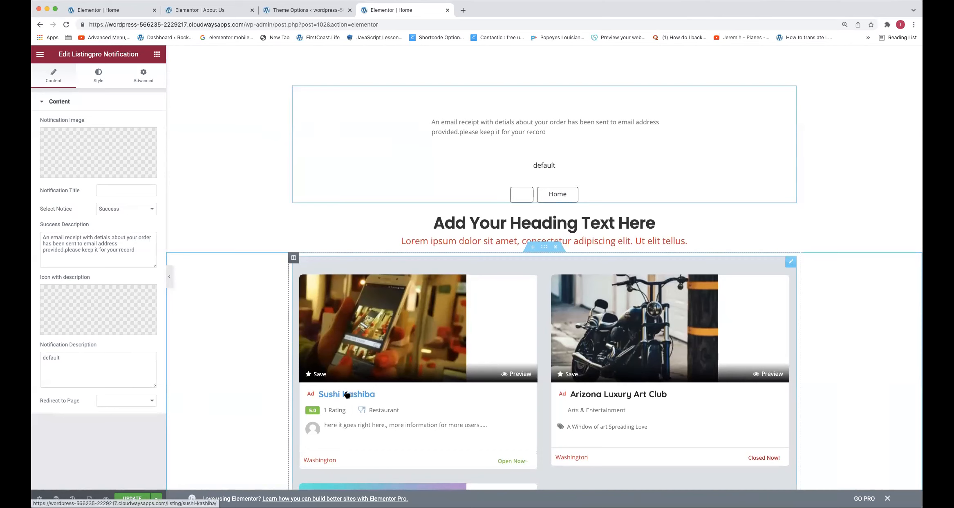
right_click(347, 395)
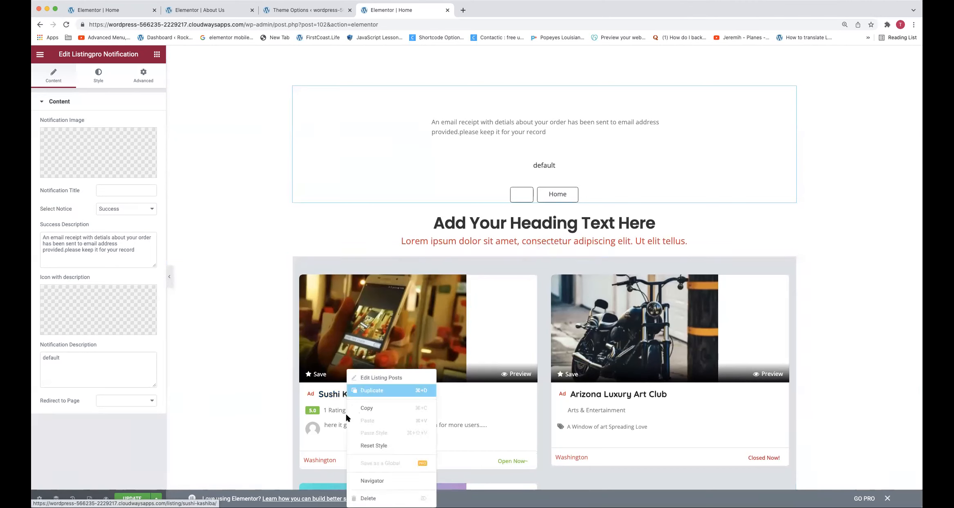
left_click(361, 375)
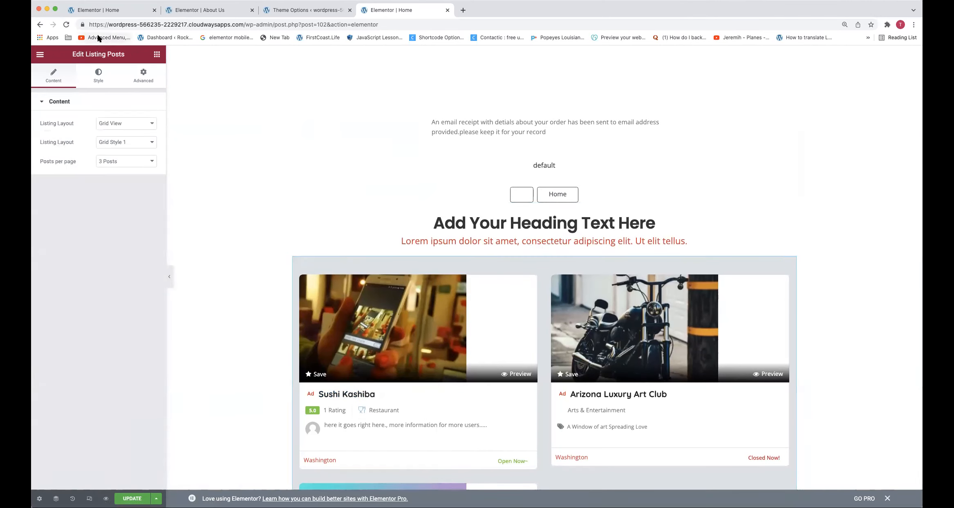
Leave the Elementor editor without saving the changes and look over the home page's listings and heading sections down to the footer
left_click(41, 25)
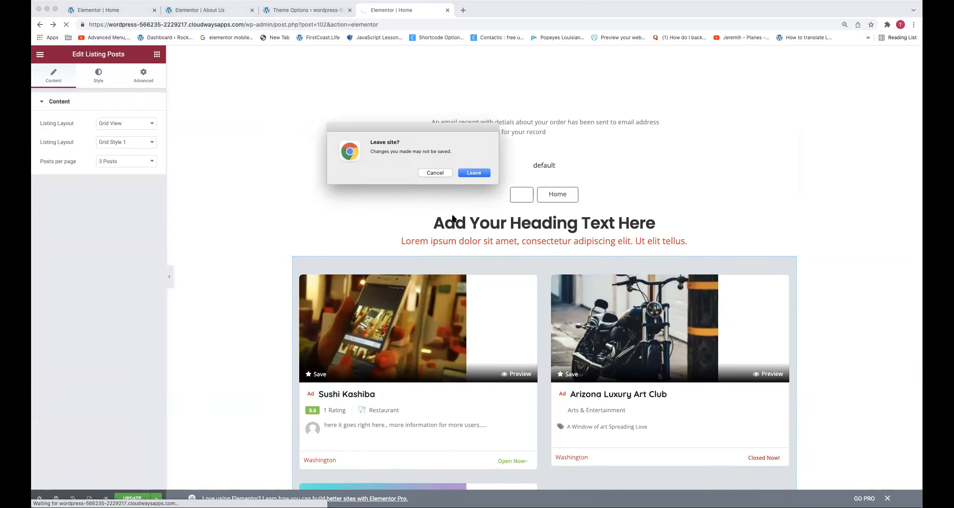
left_click(473, 173)
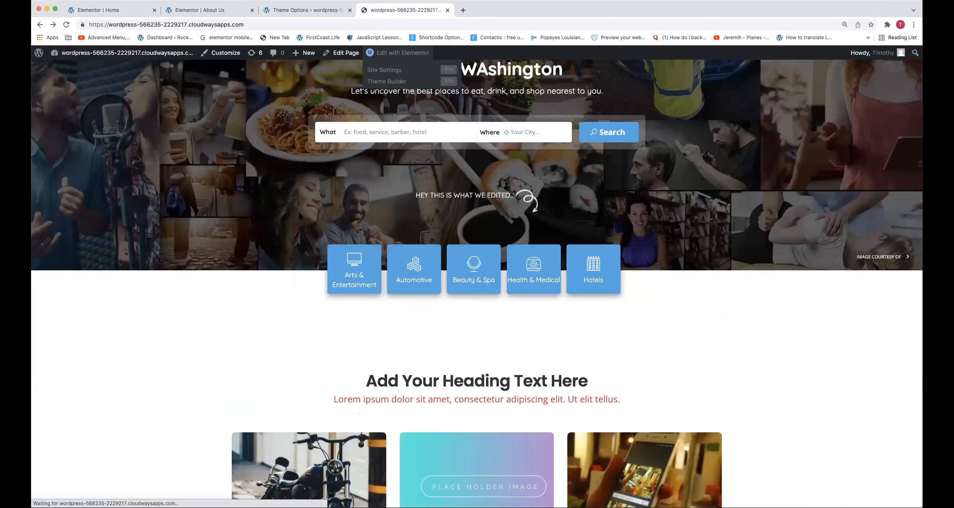
scroll(413, 258, "down", 5)
scroll(414, 262, "down", 3)
scroll(415, 261, "up", 3)
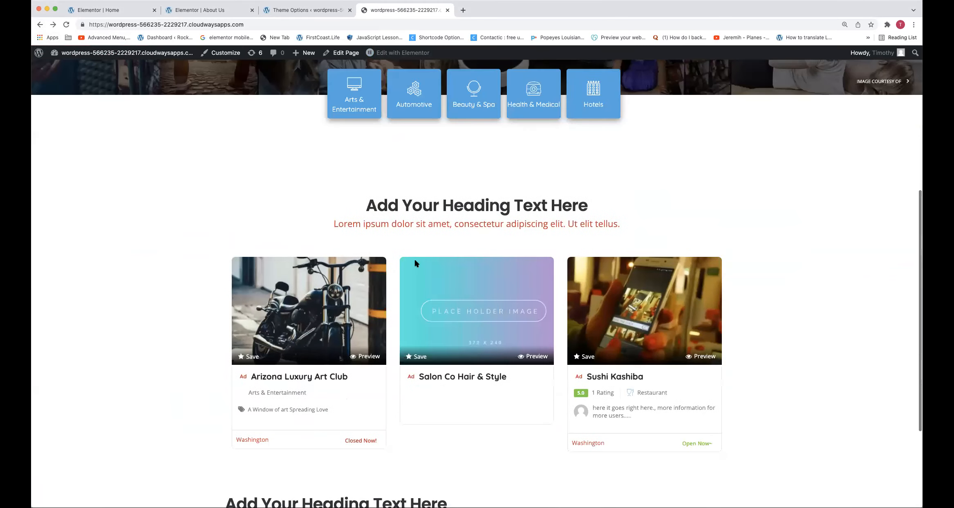
scroll(415, 262, "down", 4)
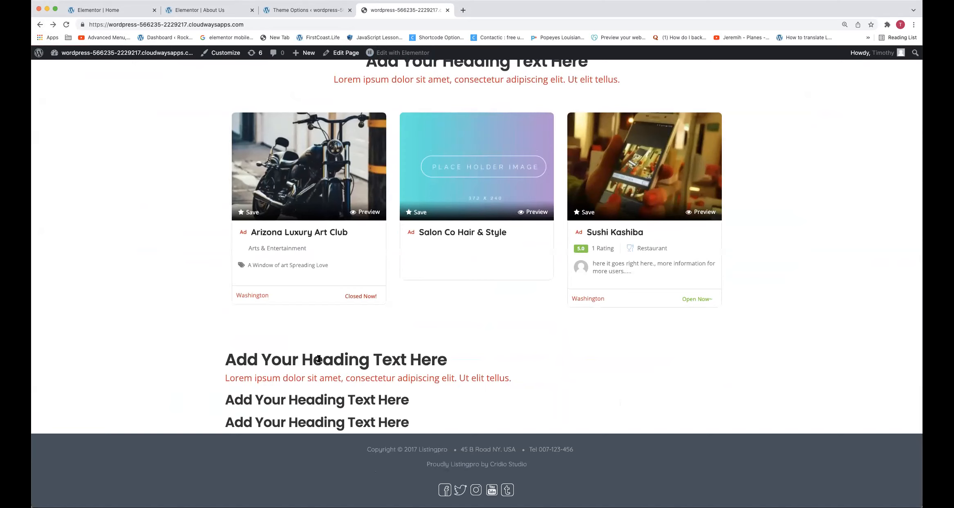
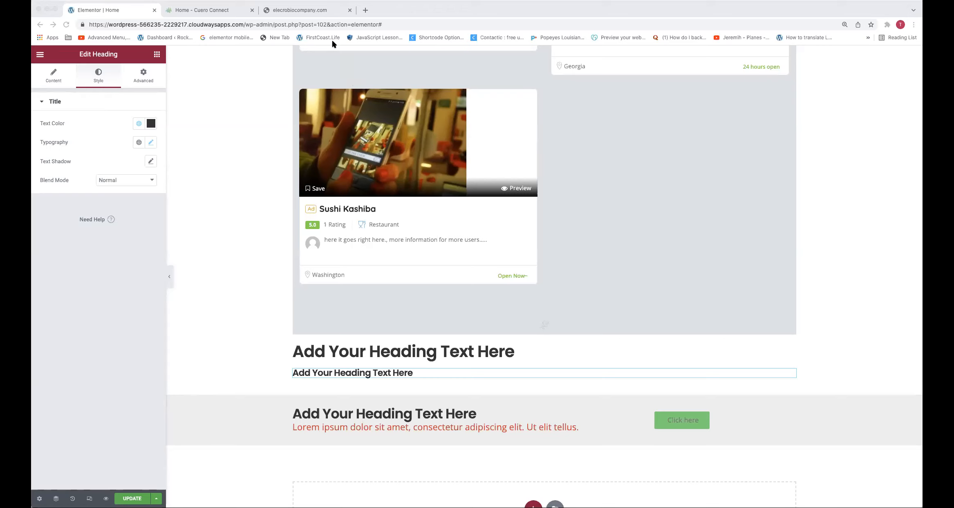
scroll(220, 405, "down", 1)
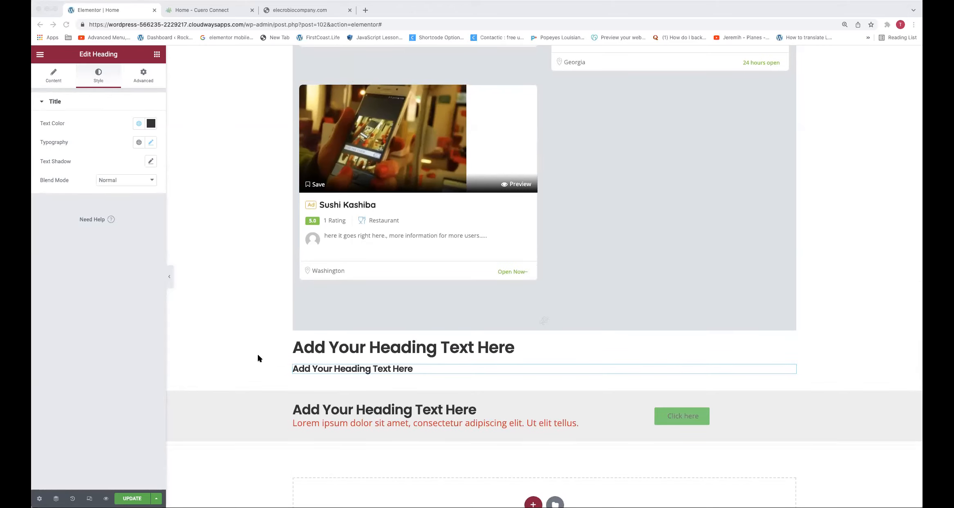
left_click(300, 9)
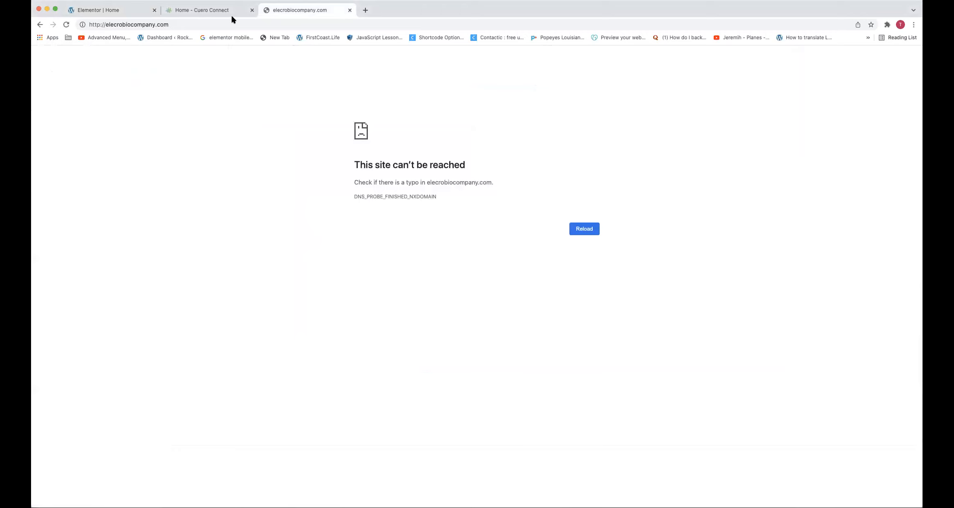
left_click(196, 25)
left_click(130, 11)
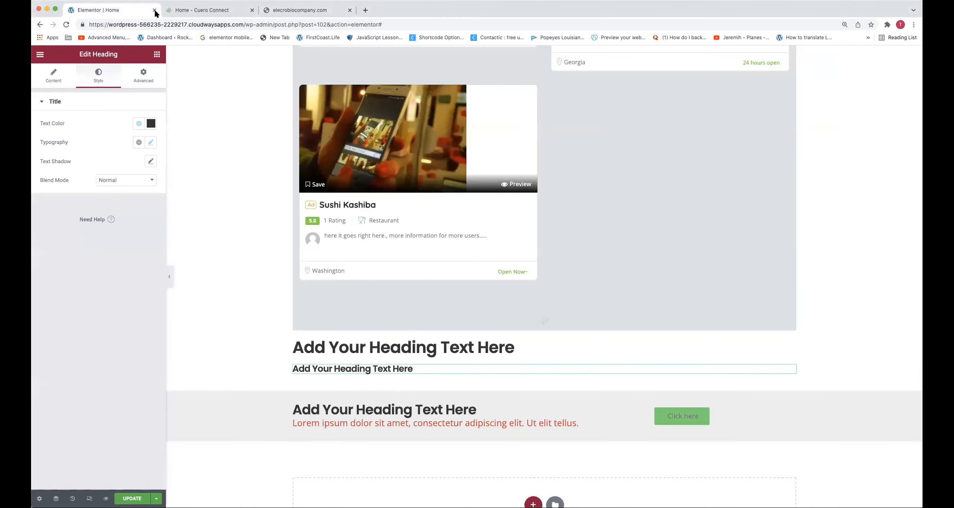
left_click(272, 24)
left_click(272, 24)
key("super+a")
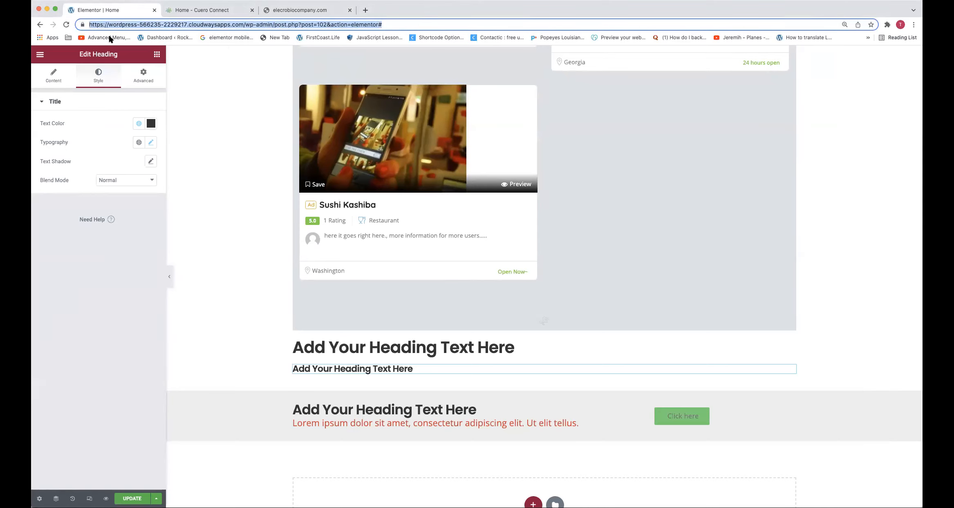
Exit the Elementor editor for the Home page, discarding unsaved changes, and go to the WordPress admin dashboard
left_click(38, 58)
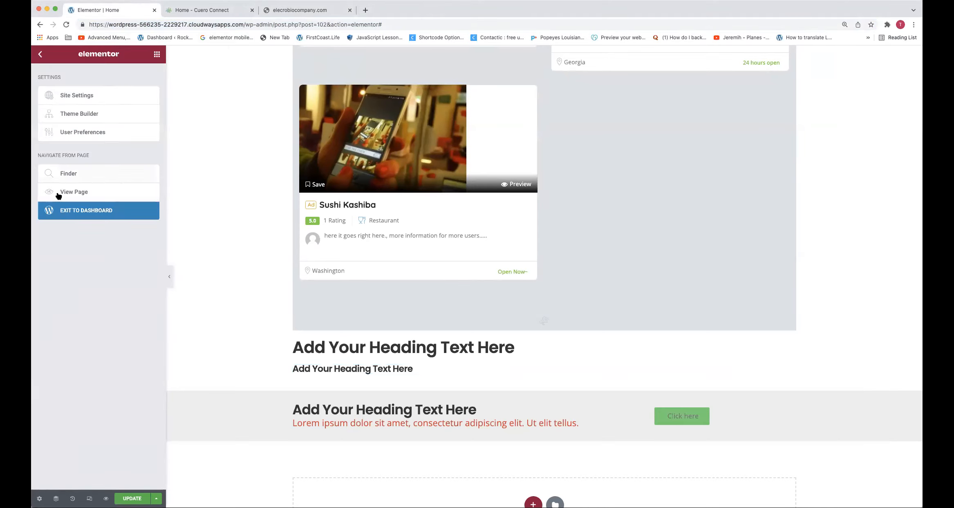
left_click(64, 211)
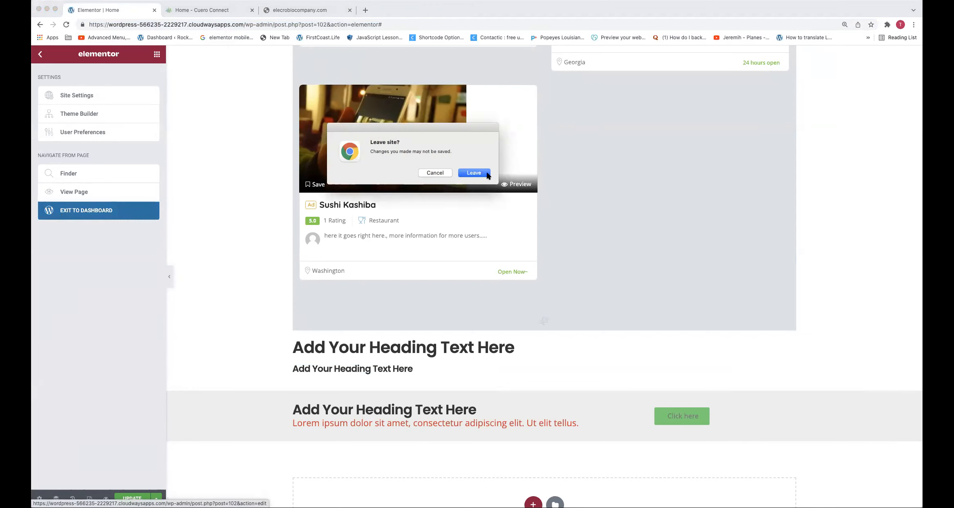
left_click(489, 175)
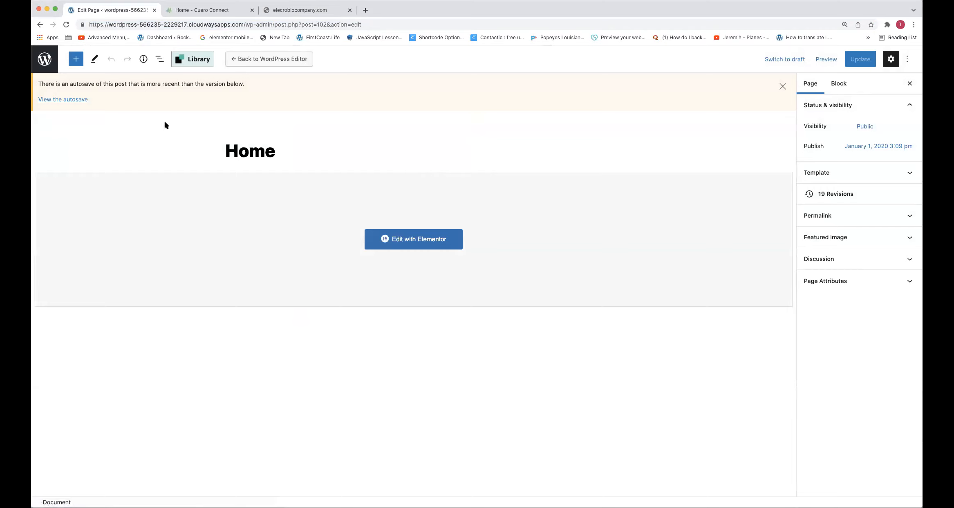
double_click(274, 25)
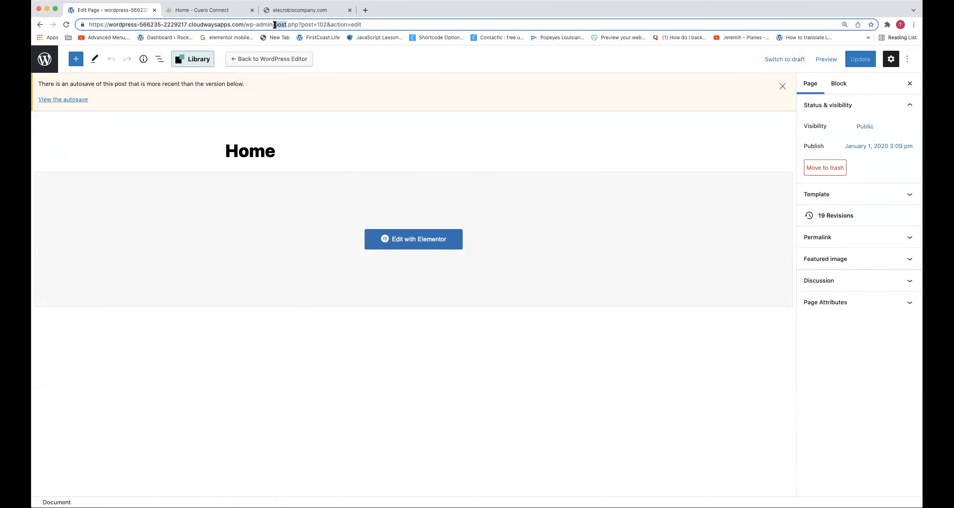
left_click_drag(275, 25, 421, 36)
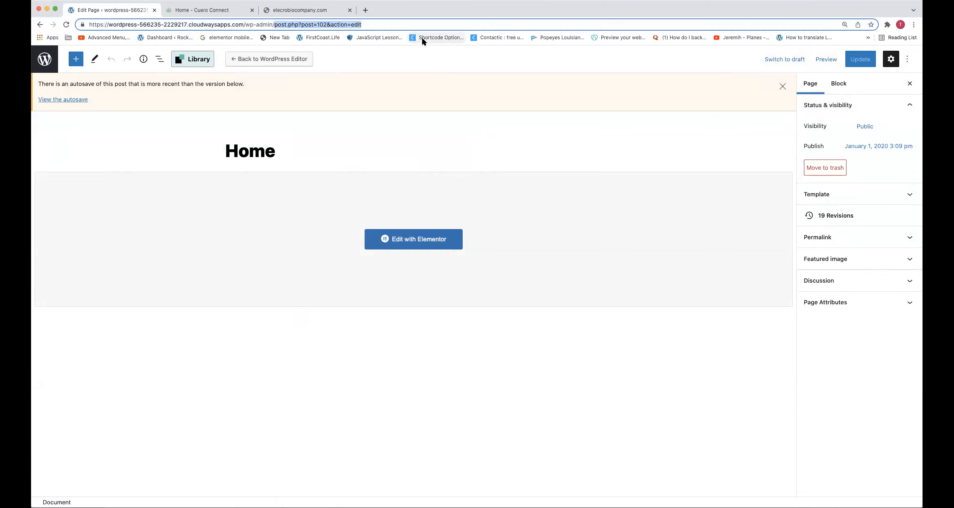
key("BackSpace")
key("Return")
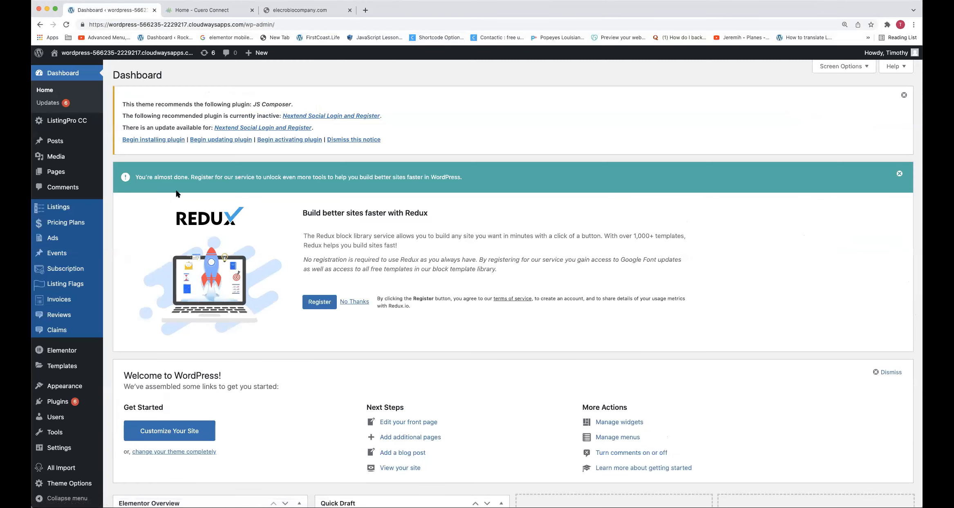
Open the General theme options and examine the Page Title (H1) setting
scroll(82, 388, "down", 3)
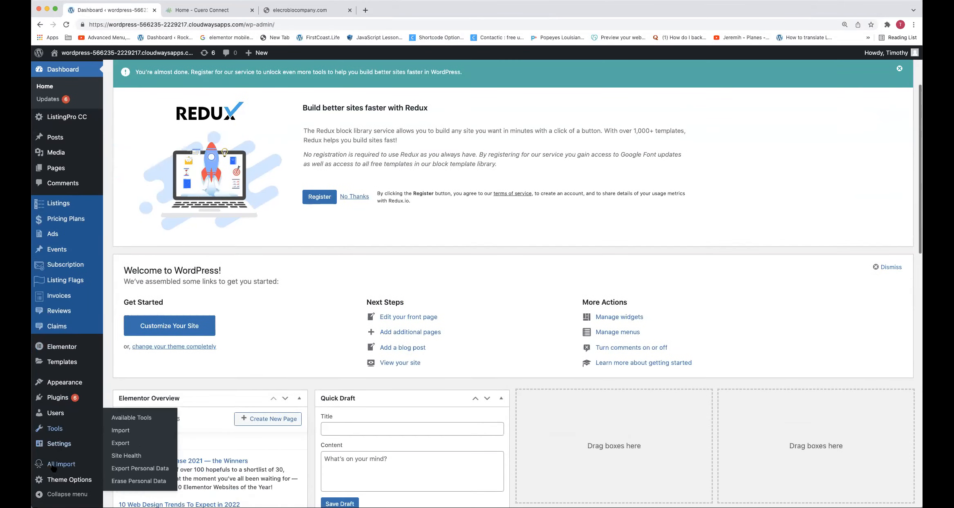
mouse_move(69, 480)
left_click(167, 226)
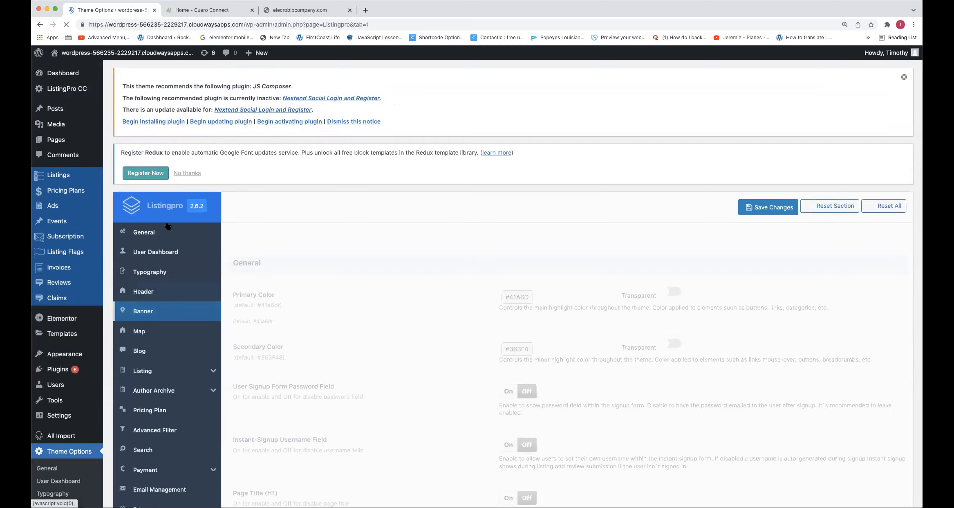
left_click(157, 233)
scroll(372, 325, "down", 1)
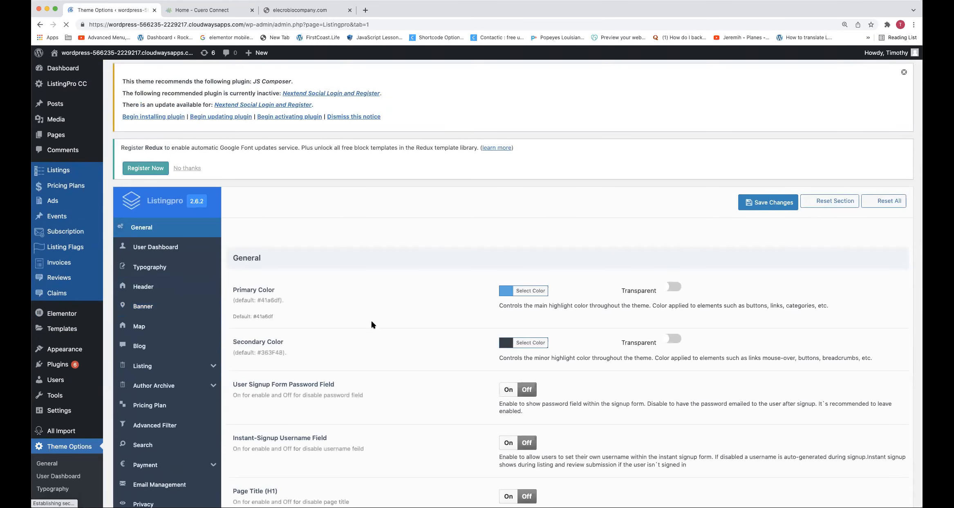
scroll(372, 324, "down", 5)
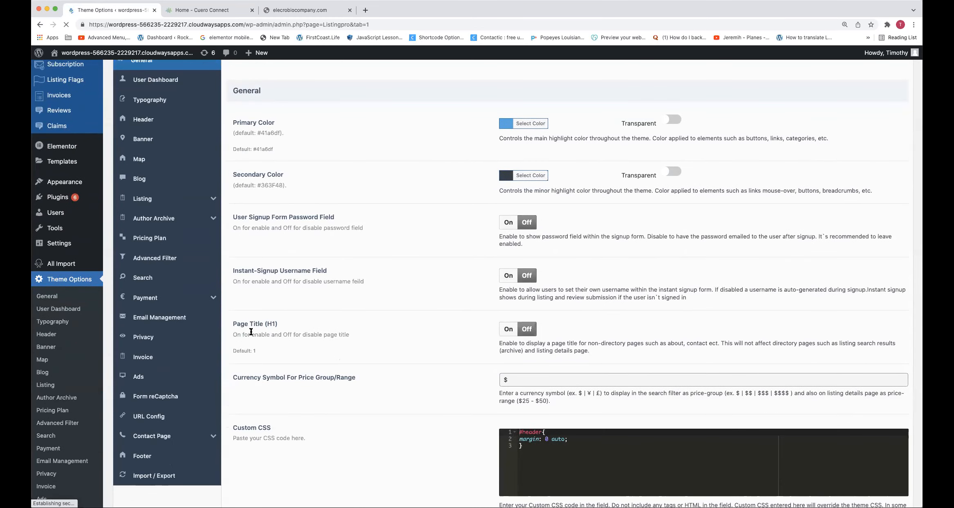
left_click_drag(282, 324, 237, 324)
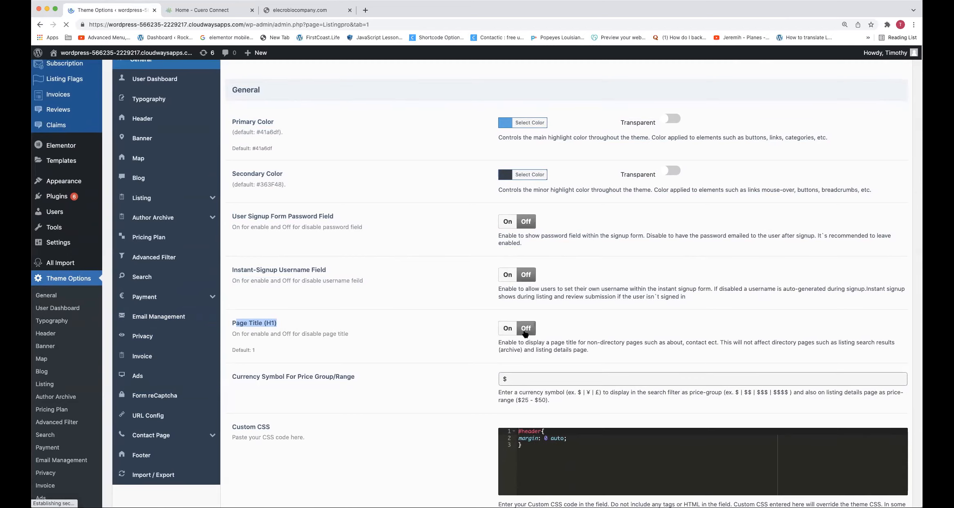
scroll(409, 314, "down", 10)
scroll(409, 314, "up", 15)
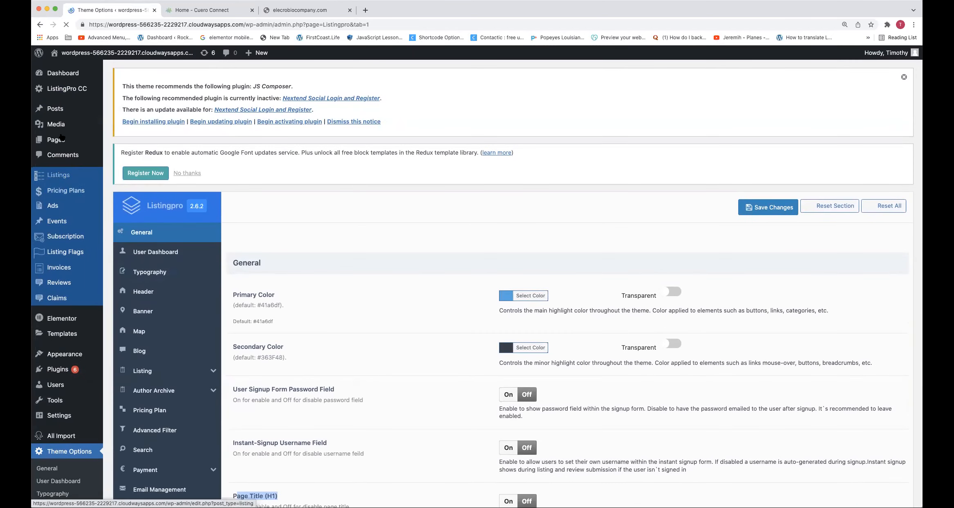
Open the About Us page in Elementor and set its top banner section's background to the global color "my black"
mouse_move(60, 141)
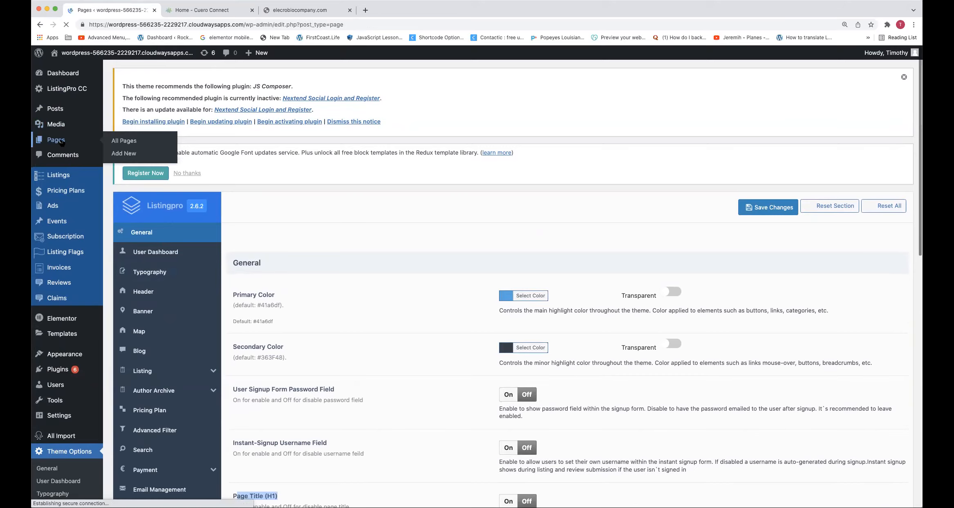
left_click(225, 231)
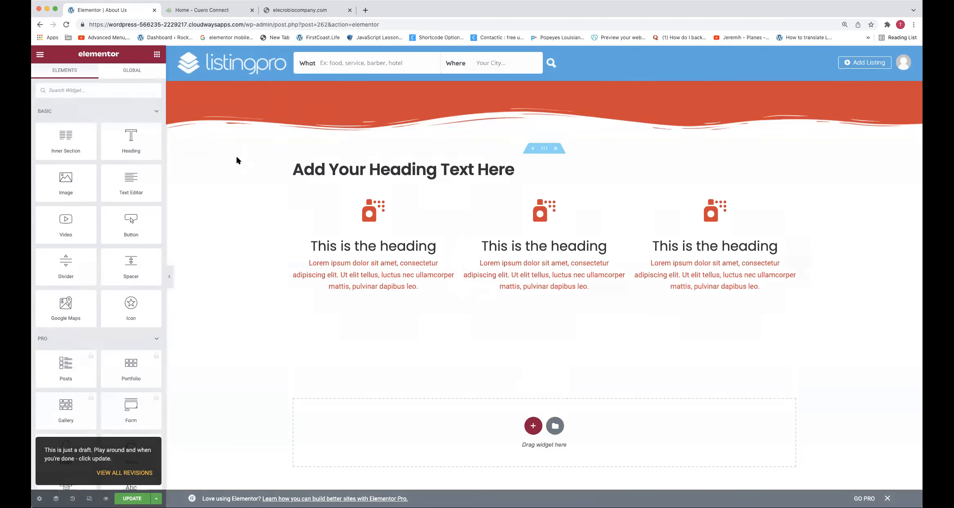
right_click(205, 91)
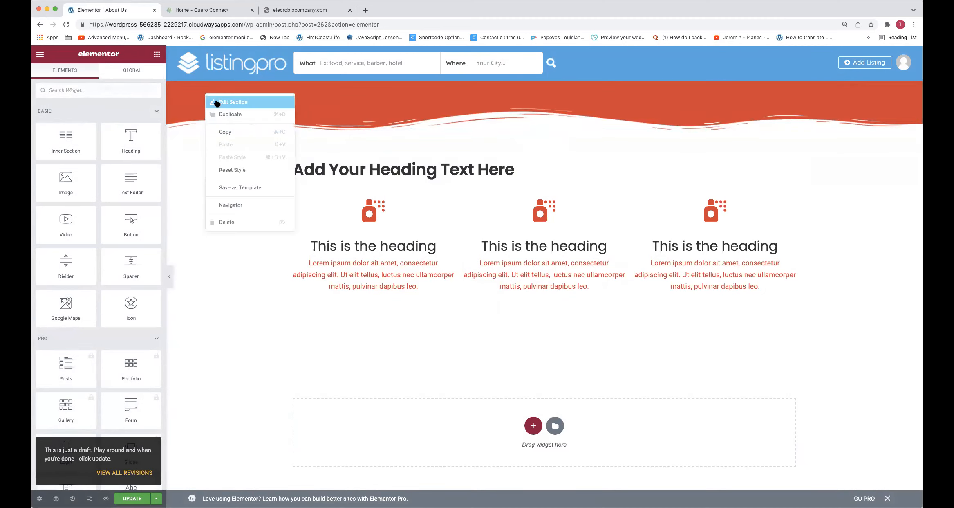
left_click(217, 102)
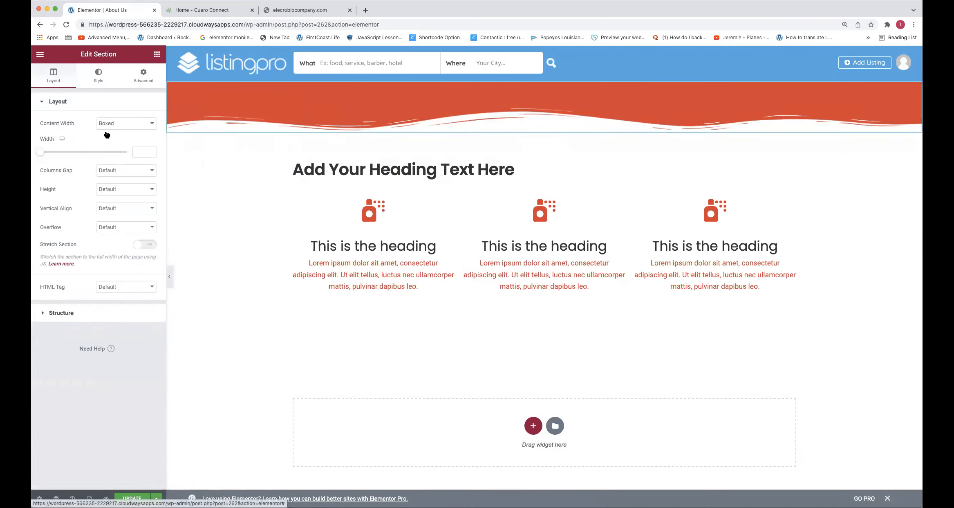
left_click(103, 78)
left_click(140, 160)
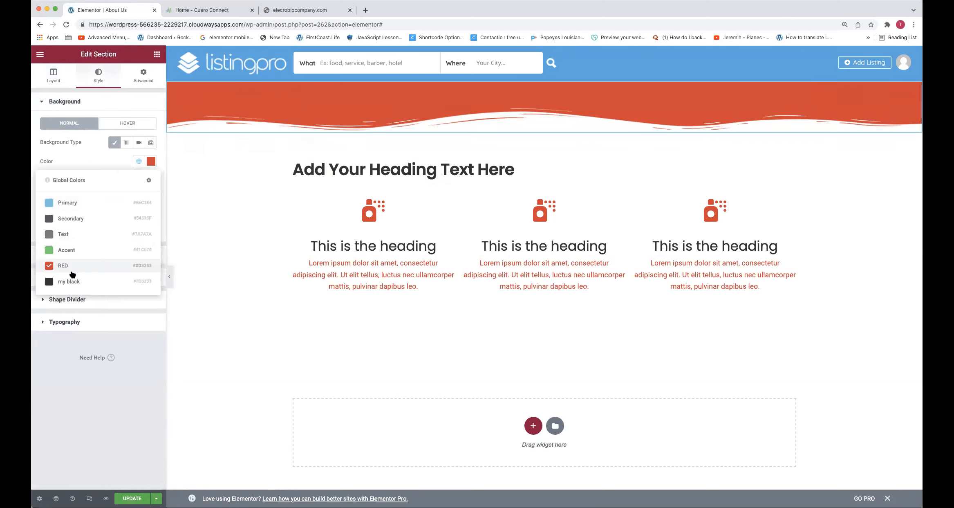
left_click(73, 285)
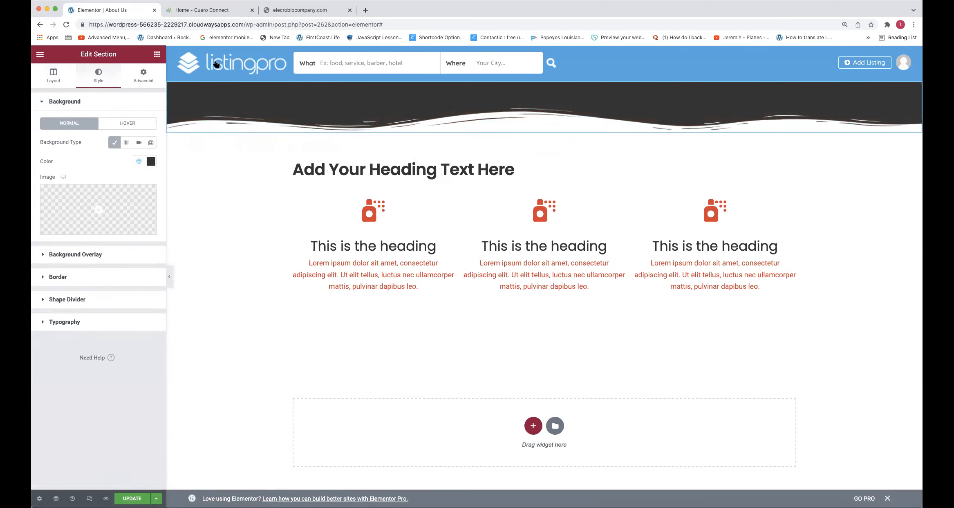
Add pexels-photo-297755 as the banner section's background image and set its position to Bottom Center
left_click(104, 202)
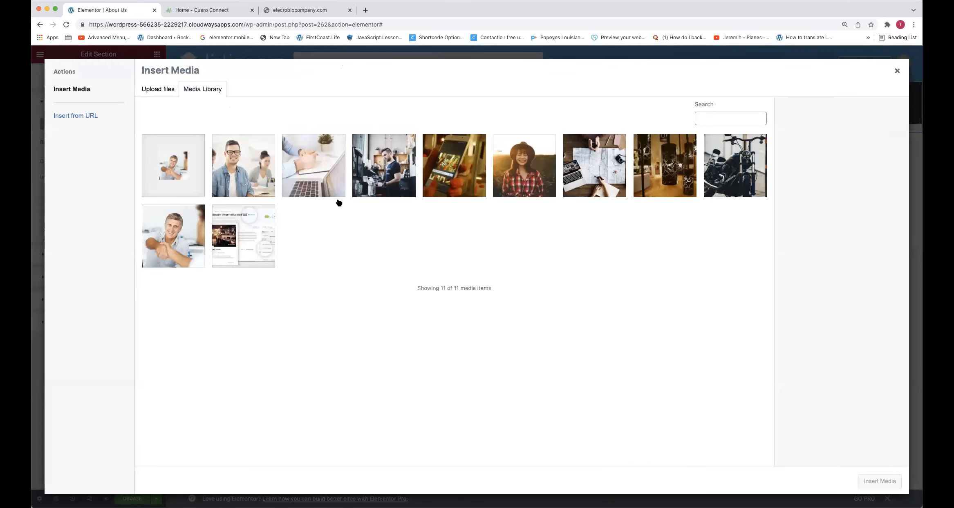
left_click(584, 168)
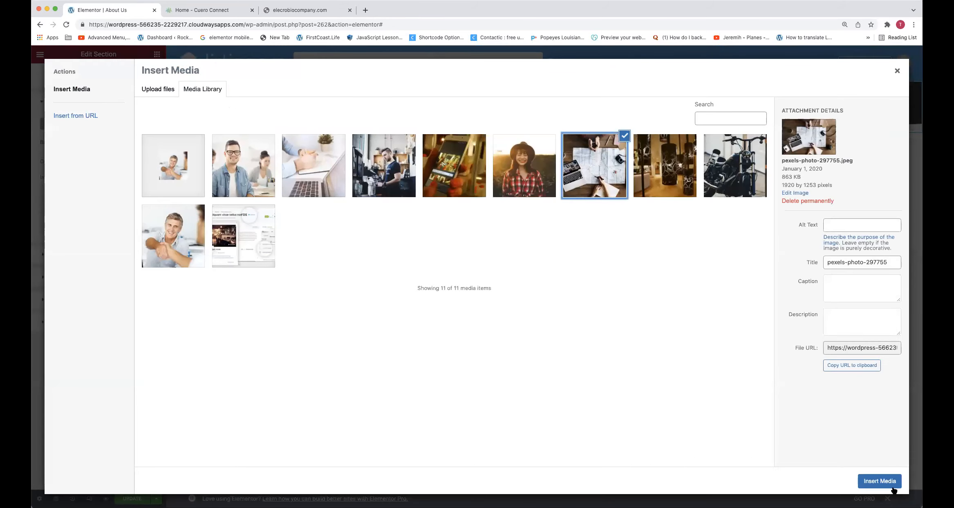
left_click(880, 481)
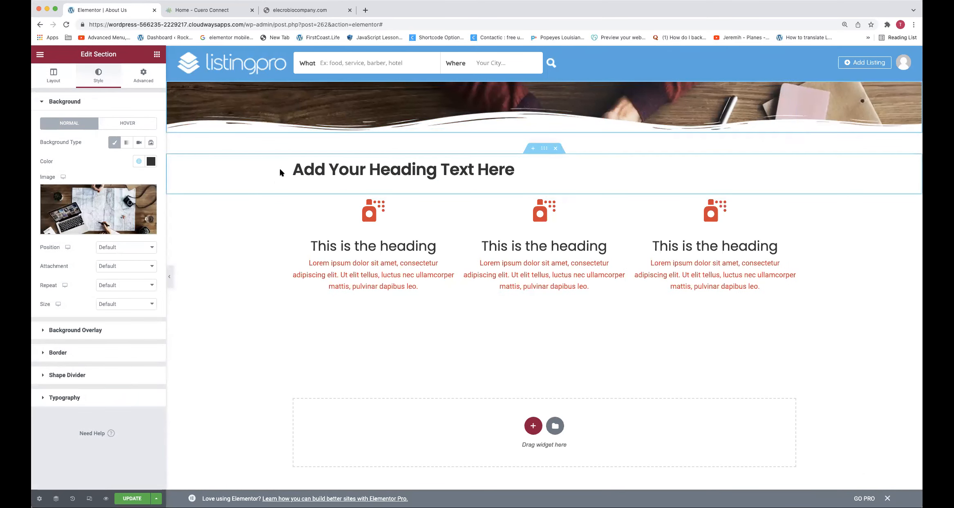
left_click(139, 246)
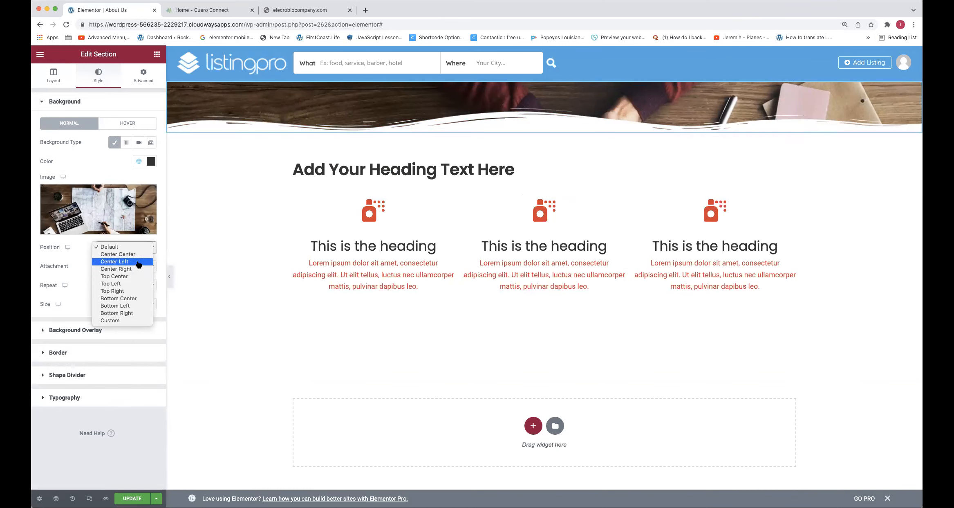
left_click(139, 256)
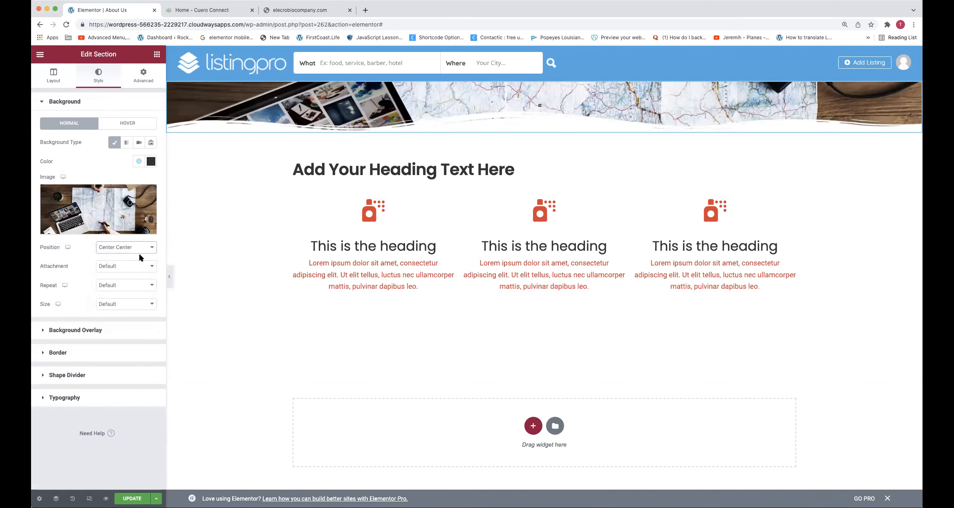
left_click(142, 248)
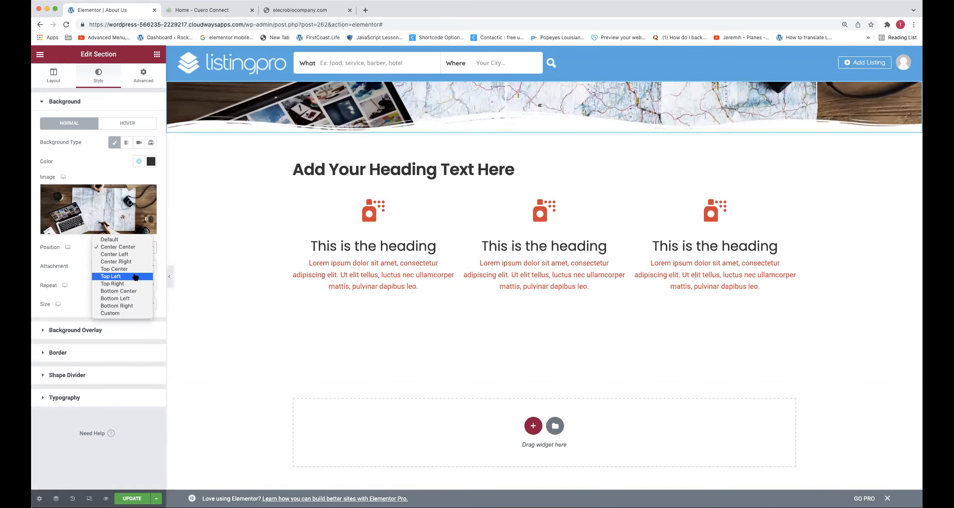
left_click(135, 291)
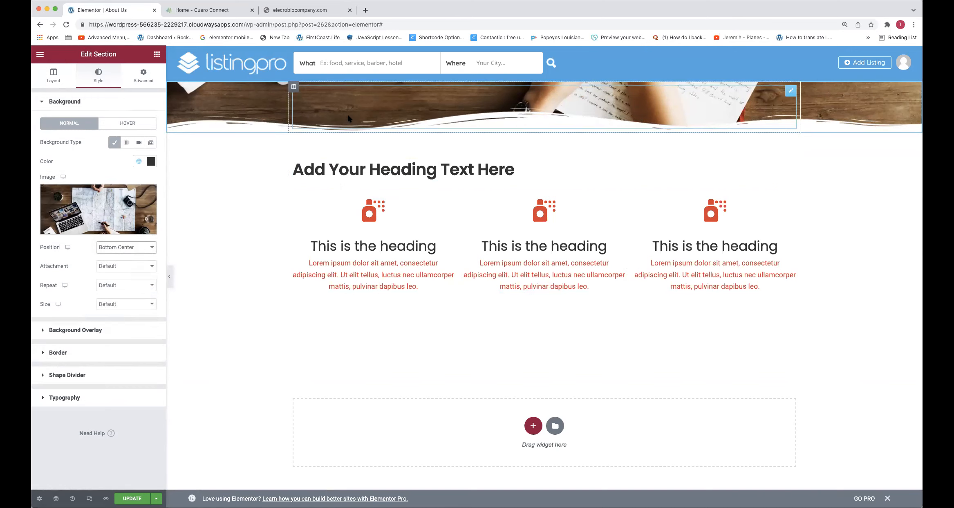
scroll(241, 314, "down", 1)
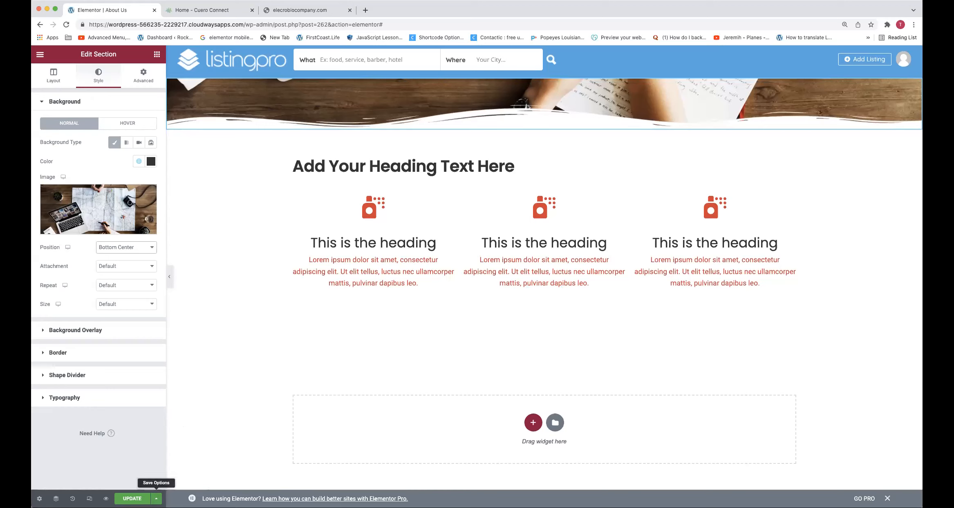
Try the Tilt Opacity shape divider on the banner section's bottom edge and change its type to Tilt
left_click(156, 498)
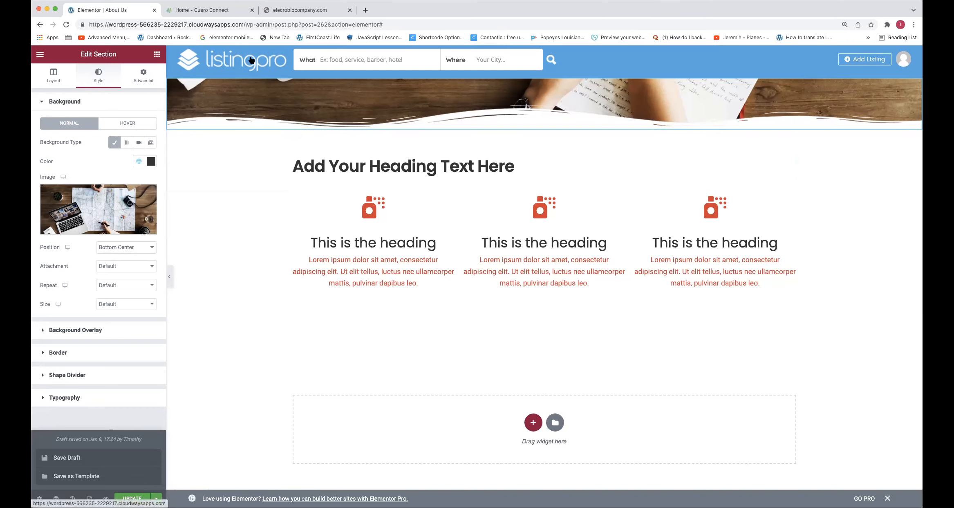
right_click(234, 97)
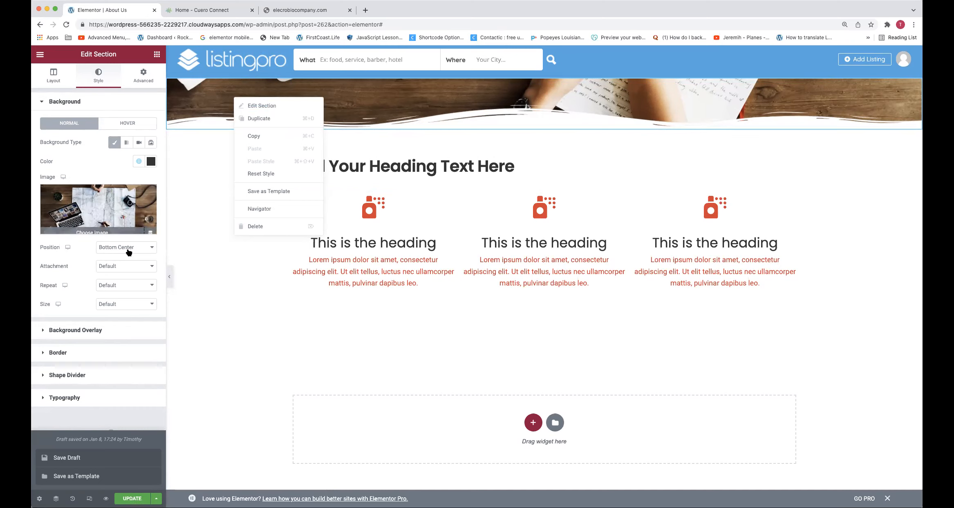
left_click(75, 374)
left_click(123, 191)
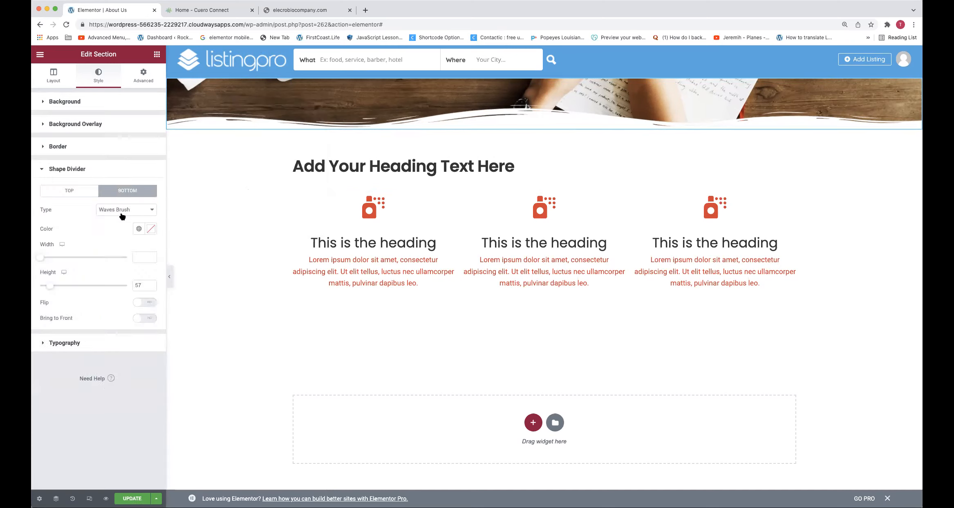
left_click(123, 210)
left_click(125, 173)
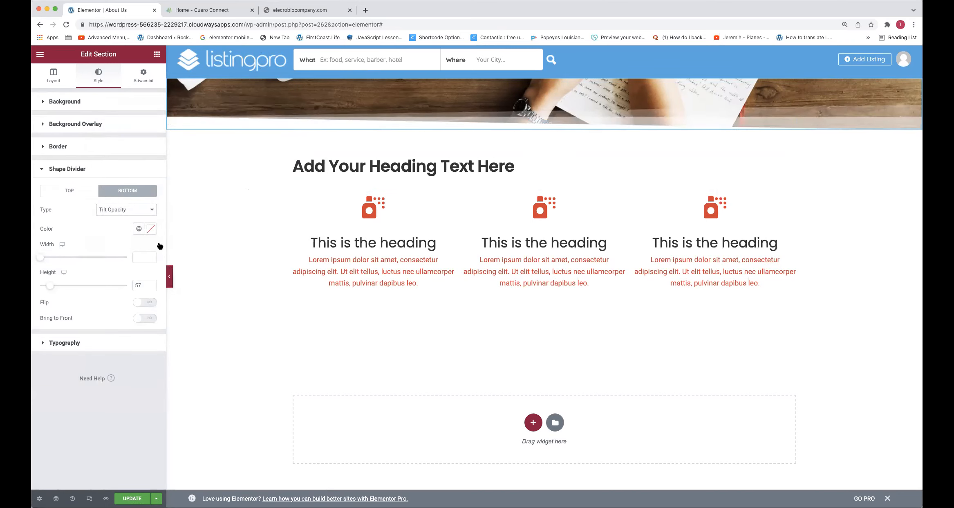
left_click(139, 209)
left_click(135, 209)
left_click(125, 211)
left_click(123, 202)
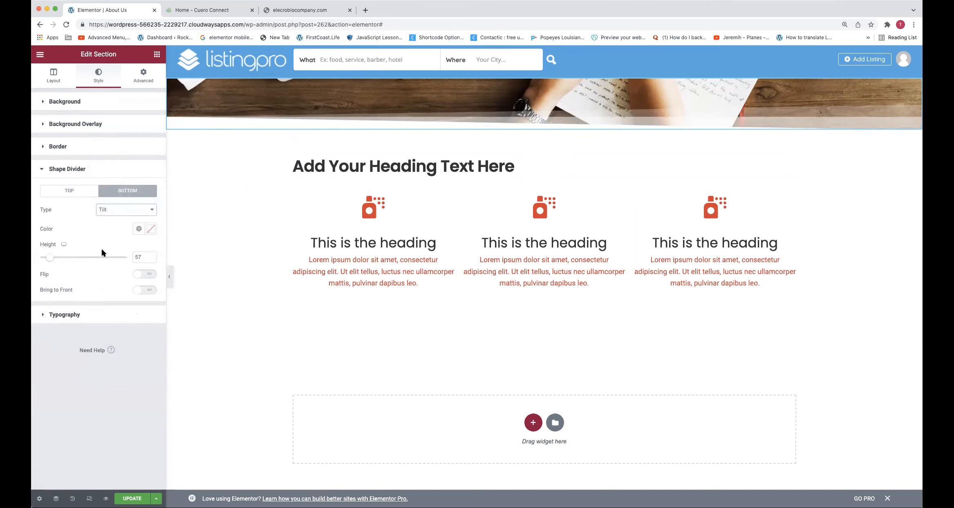
Set the banner's bottom Tilt divider height to 49 and delete the spacer and its empty section above the heading
mouse_move(49, 256)
left_mouse_down()
mouse_move(58, 257)
mouse_move(36, 253)
mouse_move(46, 255)
left_mouse_up()
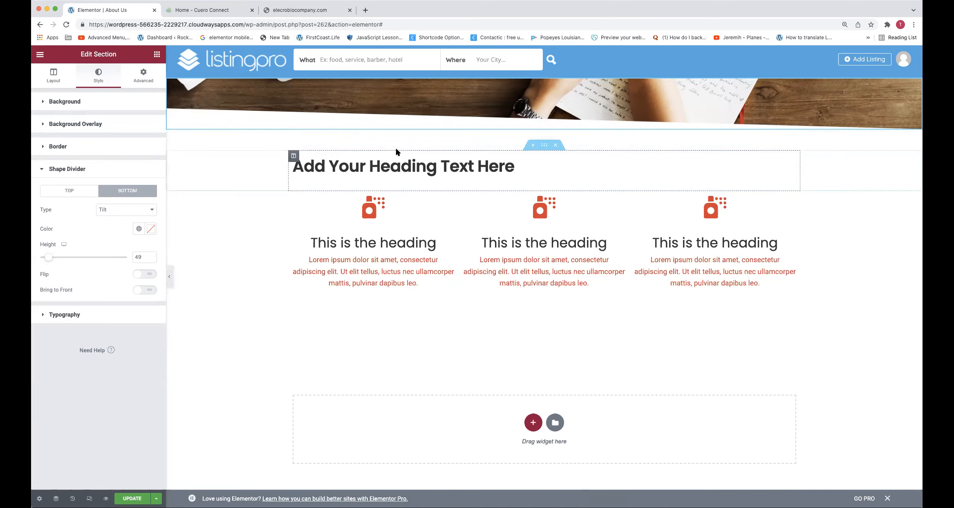
right_click(401, 137)
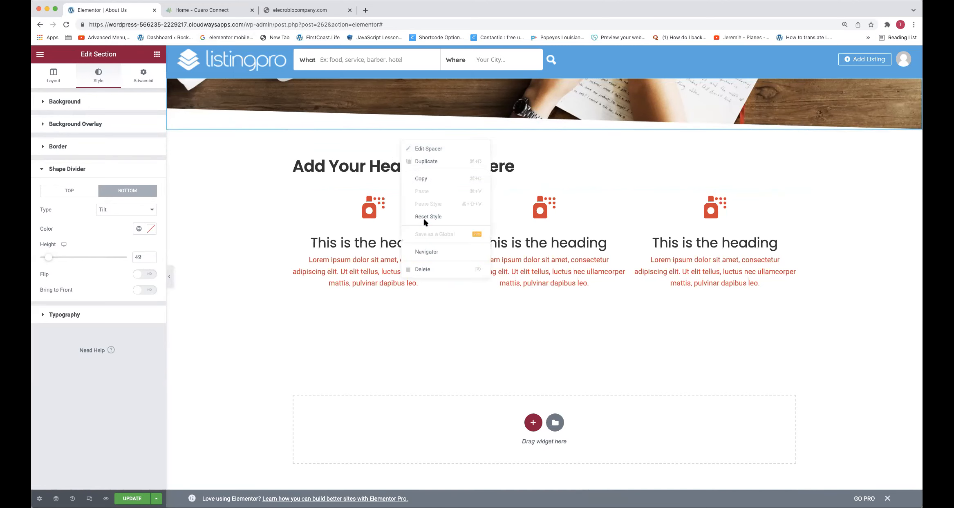
left_click(423, 269)
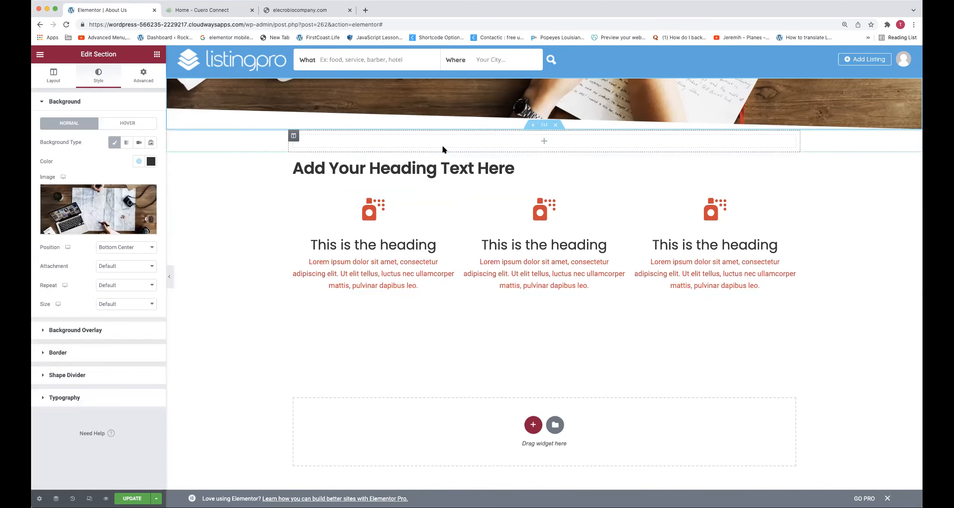
left_click(556, 126)
scroll(424, 177, "down", 1)
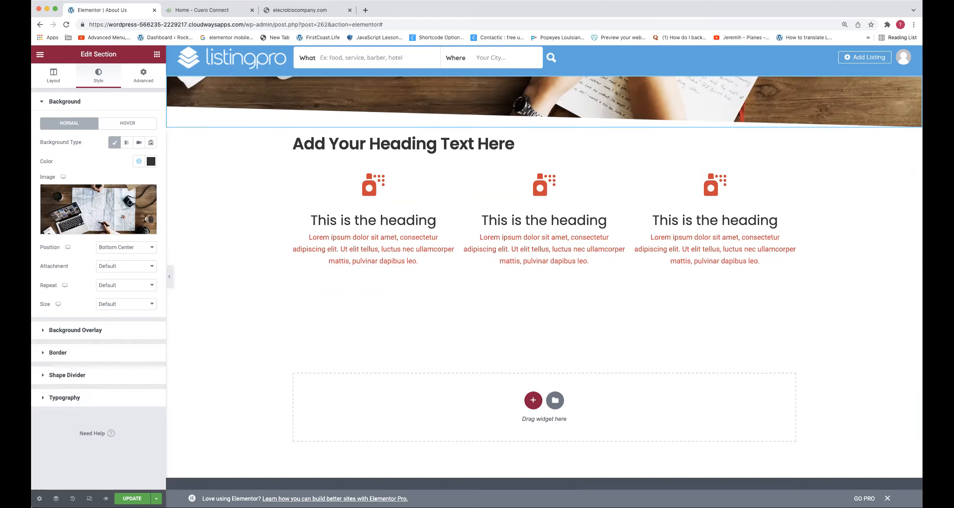
Load electrobiocompany.com in the Cuero Connect browser tab and close the redundant tab for the same site
left_click(241, 12)
left_click(237, 24)
type("Electrobiocompany.com")
key("Return")
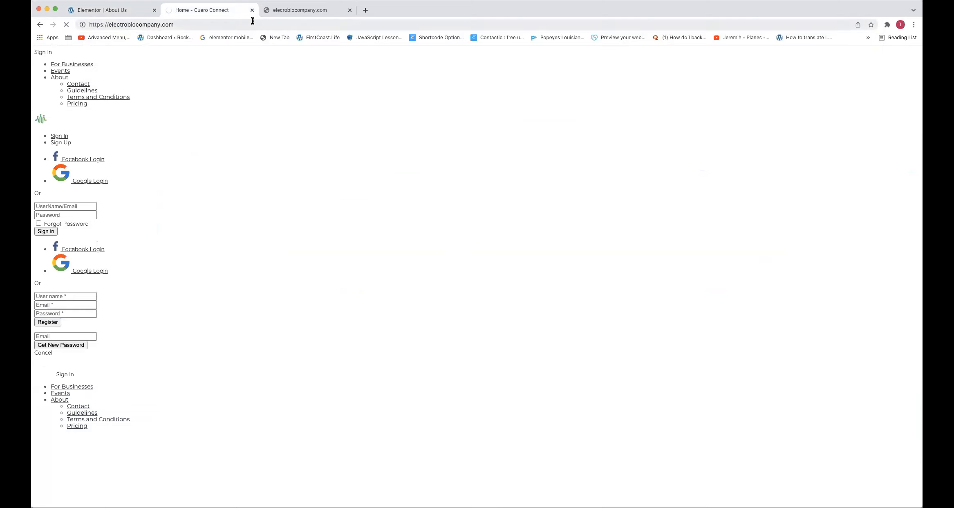
left_click(349, 10)
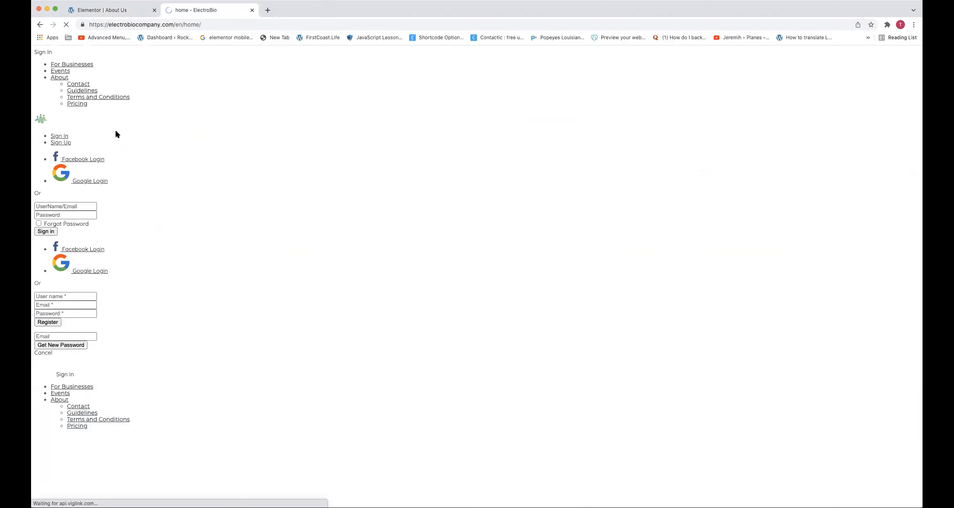
right_click(203, 319)
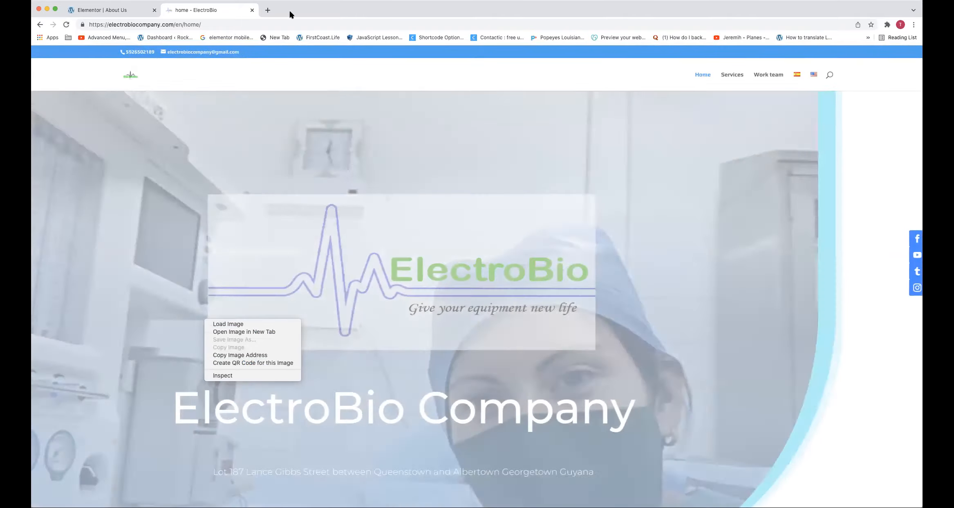
left_click(289, 9)
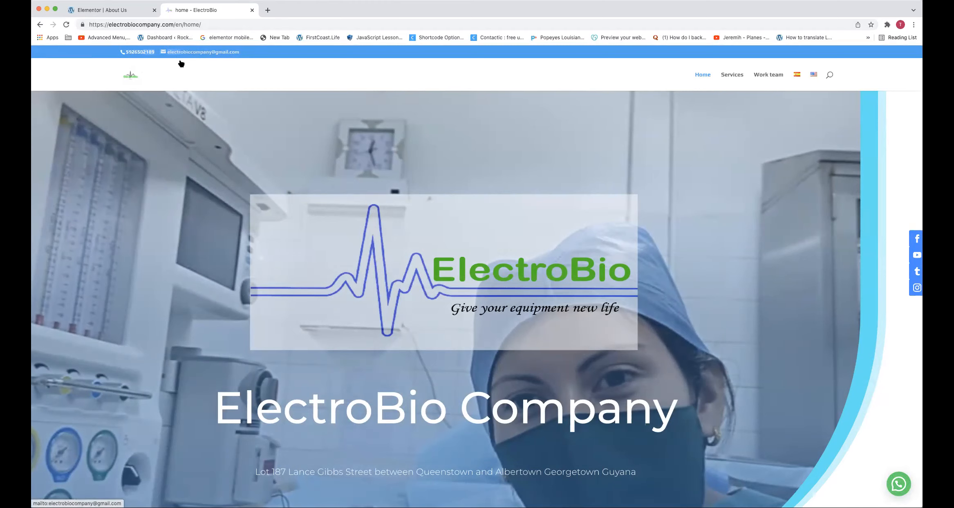
Examine the ElectroBio home page's header bar, logo and hero banner with its company title
scroll(179, 58, "down", 1)
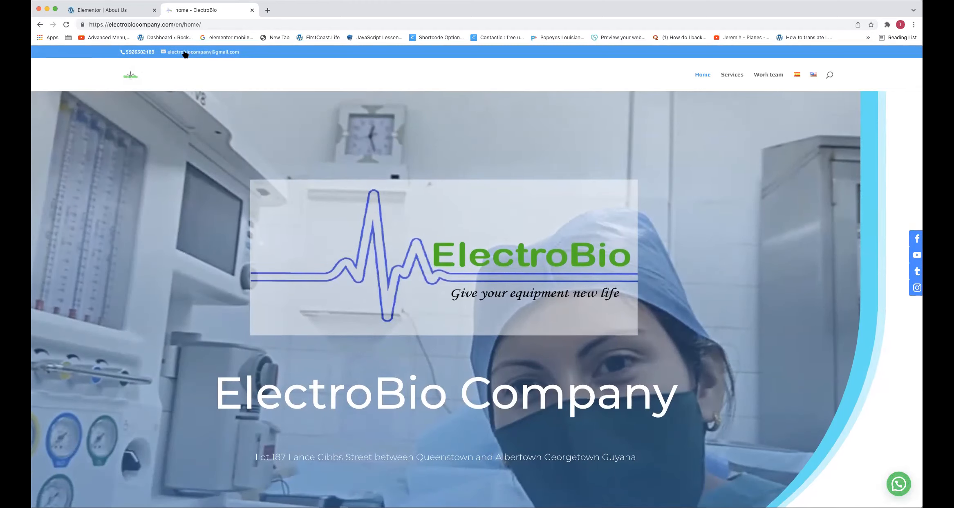
scroll(185, 54, "up", 1)
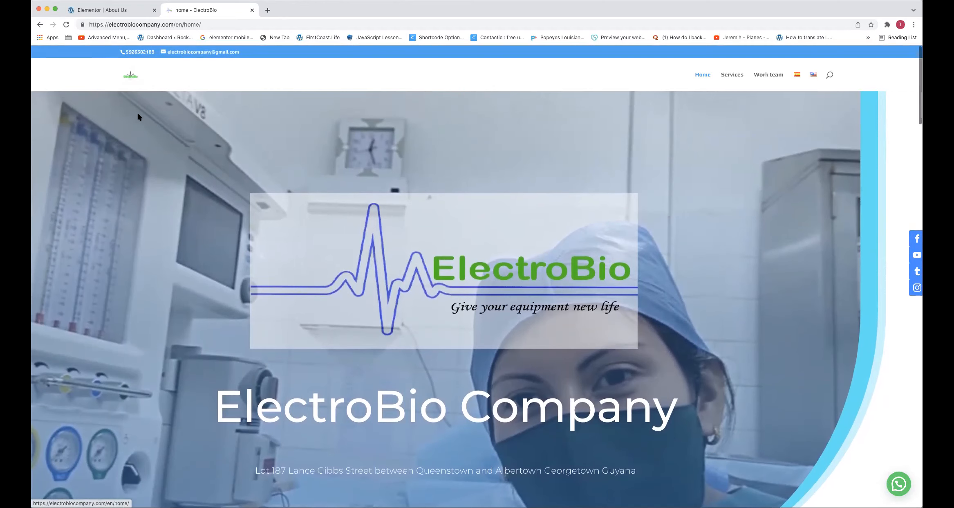
scroll(130, 77, "down", 1)
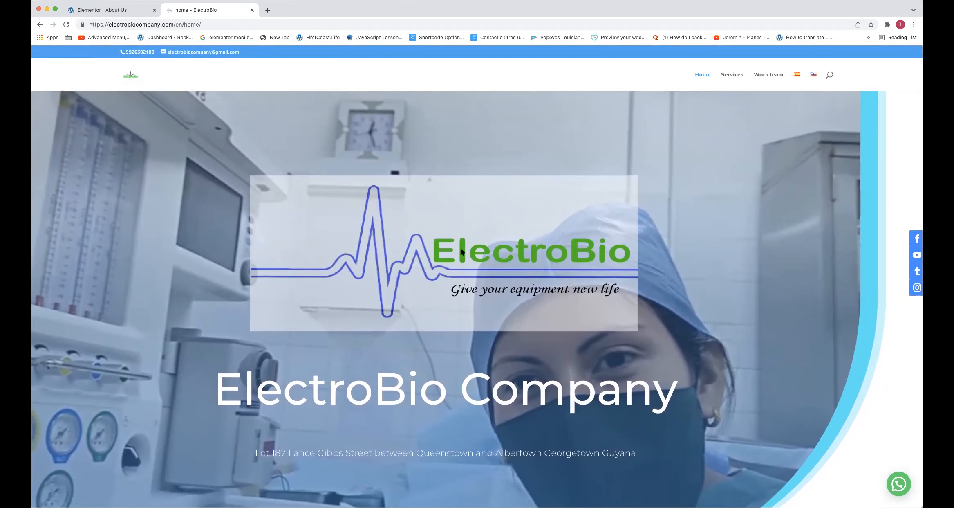
scroll(480, 279, "up", 1)
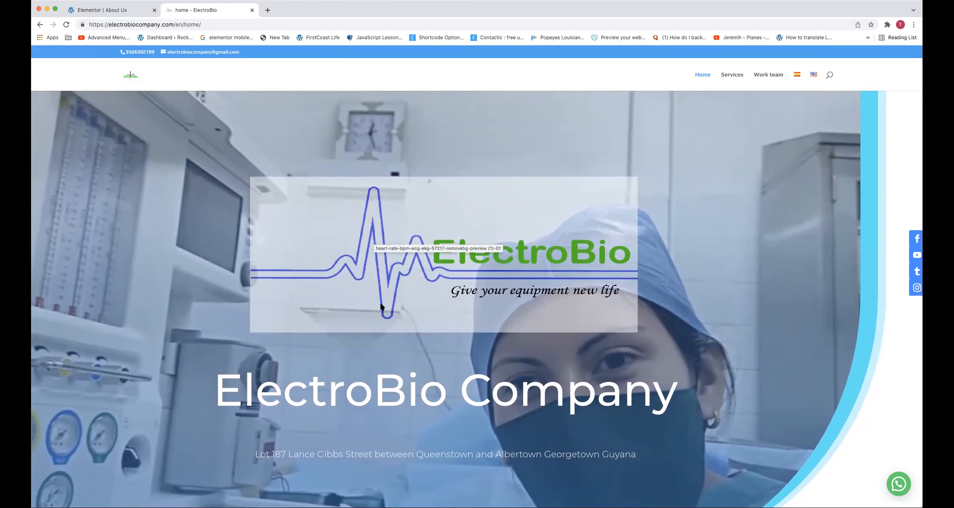
scroll(375, 283, "down", 1)
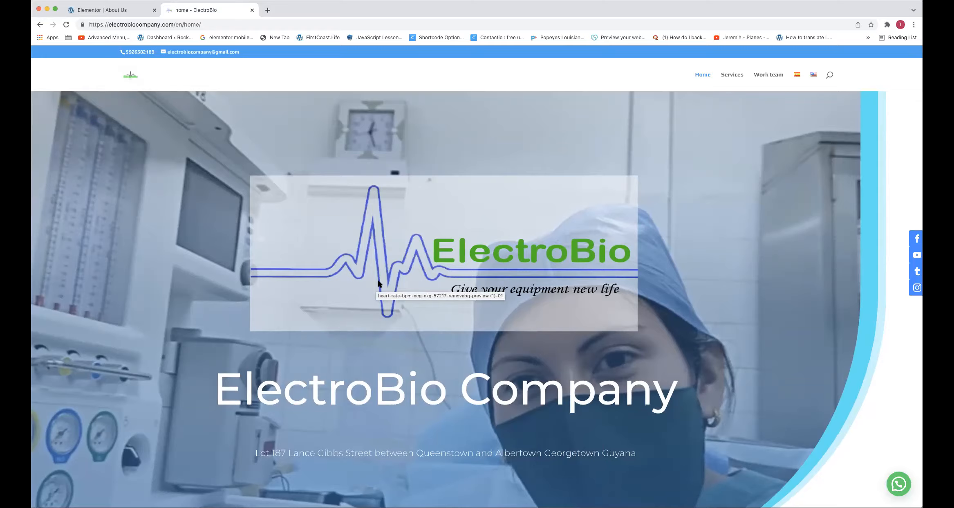
scroll(378, 282, "down", 1)
scroll(379, 345, "up", 1)
triple_click(379, 344)
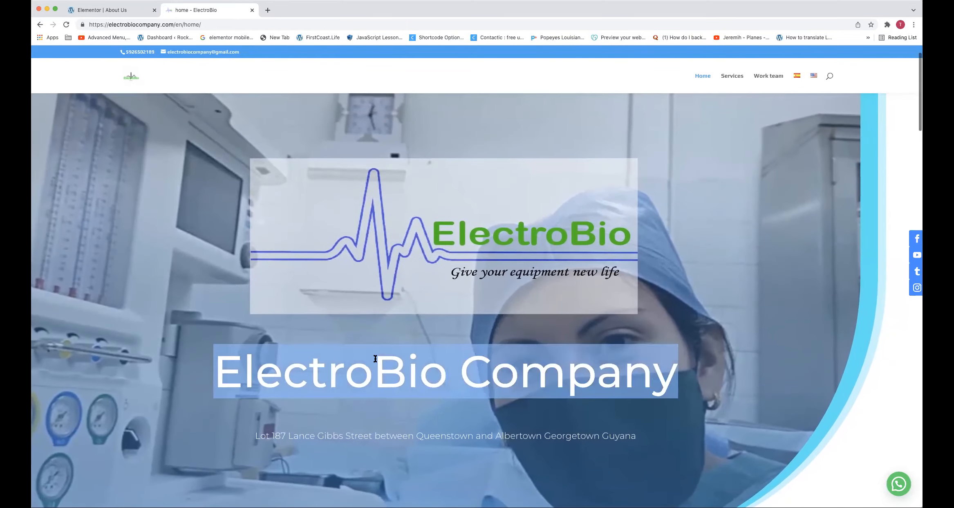
scroll(377, 359, "down", 5)
scroll(378, 358, "up", 6)
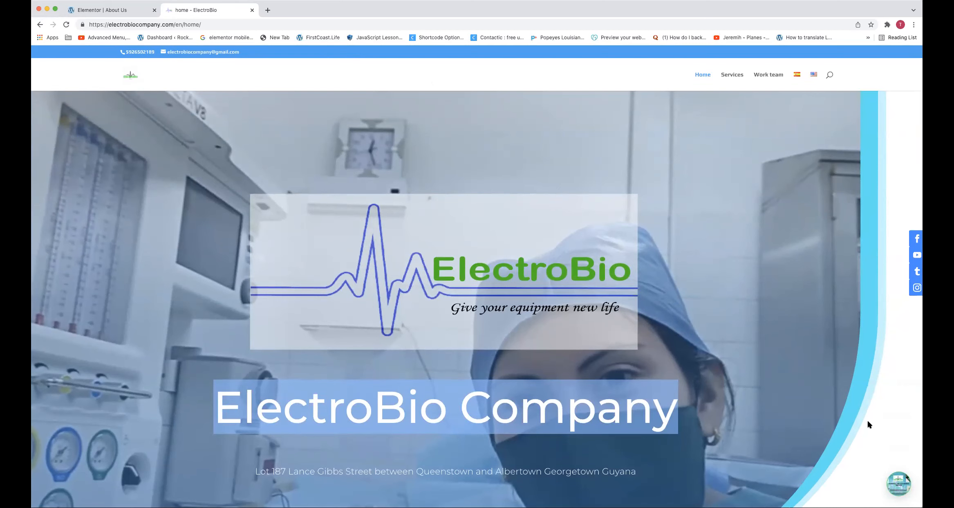
Review the rest of the ElectroBio home page, from the mission and vision sections through services to the contact area
scroll(728, 220, "down", 3)
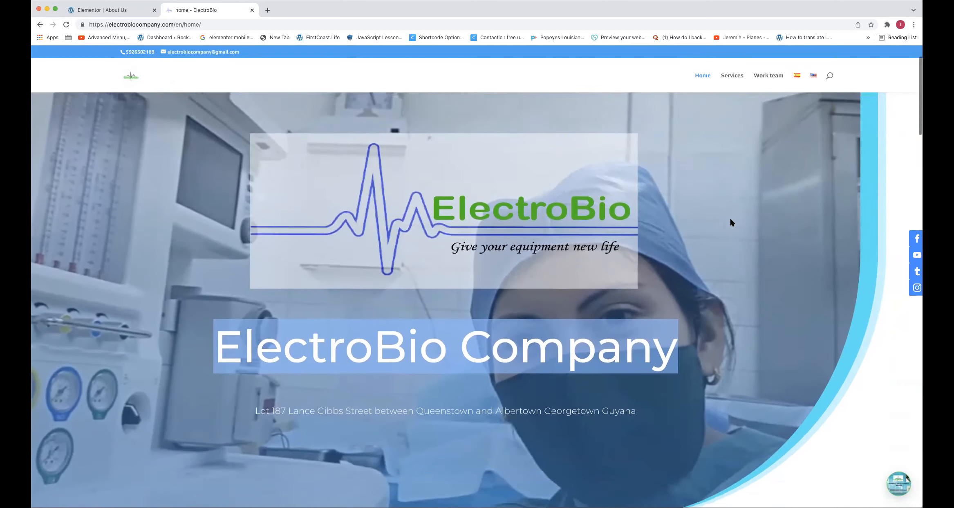
scroll(730, 220, "down", 10)
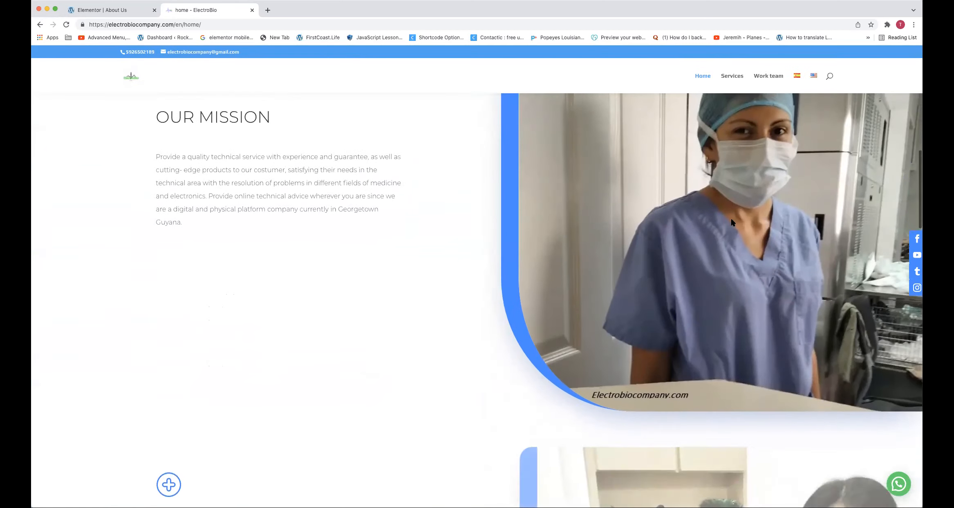
scroll(731, 222, "down", 5)
scroll(756, 353, "down", 3)
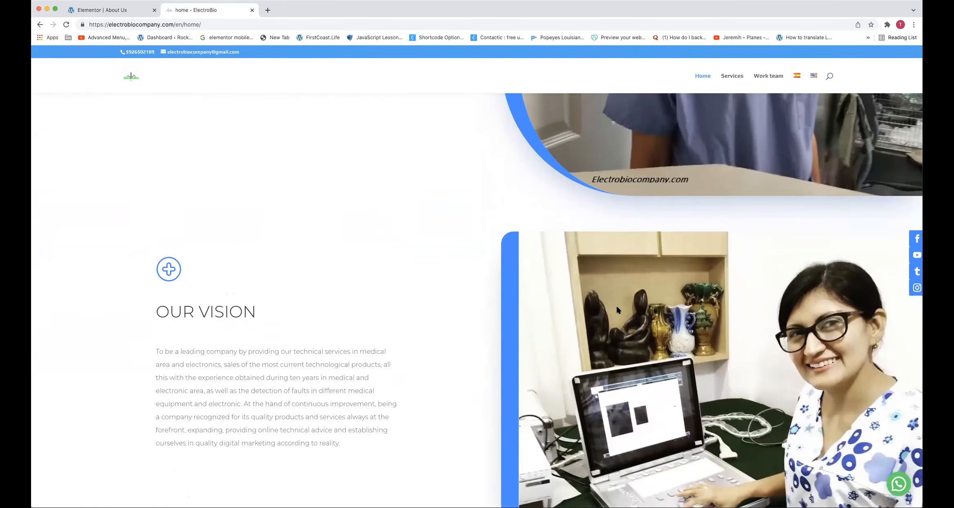
scroll(618, 310, "down", 6)
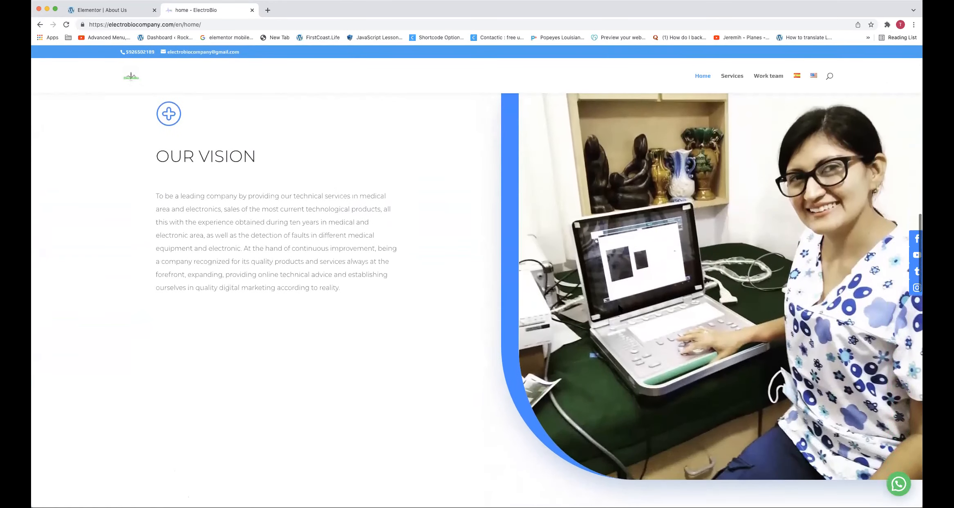
scroll(619, 307, "down", 15)
scroll(618, 305, "down", 4)
scroll(584, 286, "up", 8)
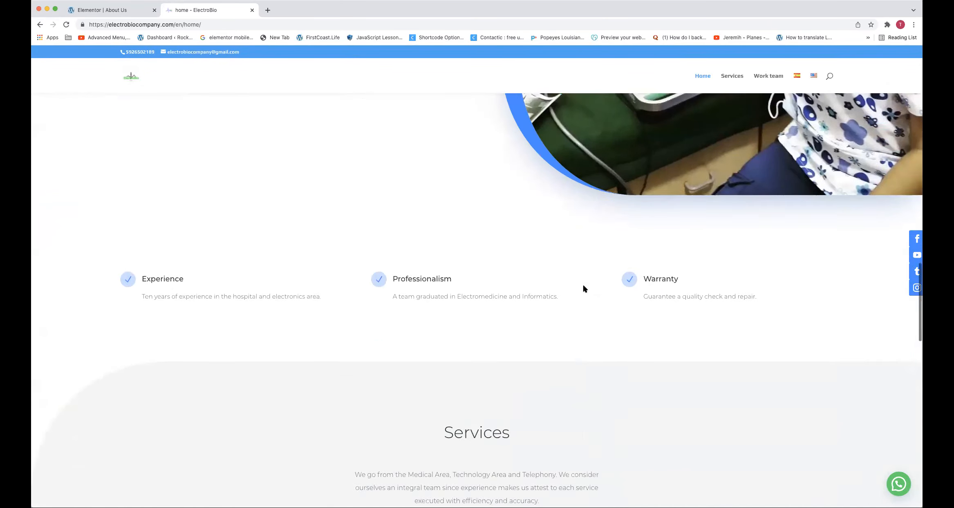
scroll(584, 287, "down", 20)
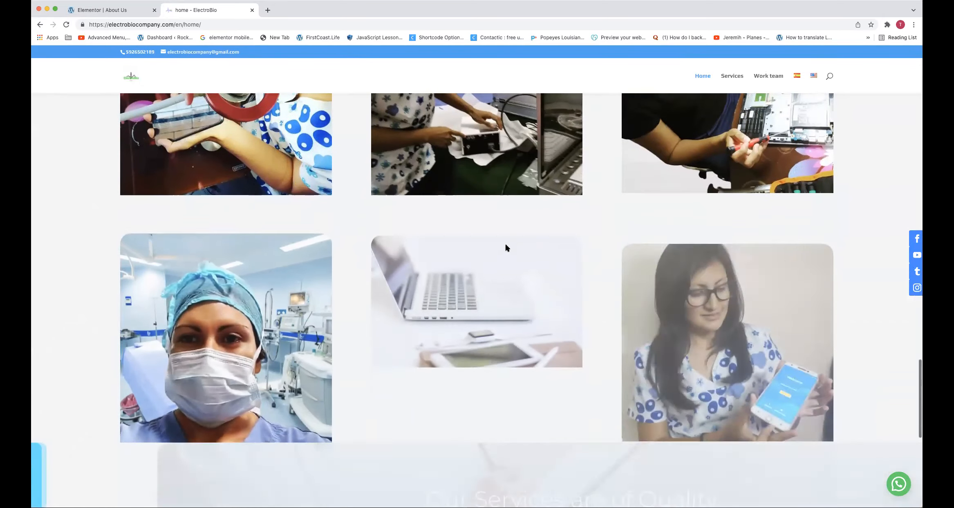
scroll(356, 186, "down", 10)
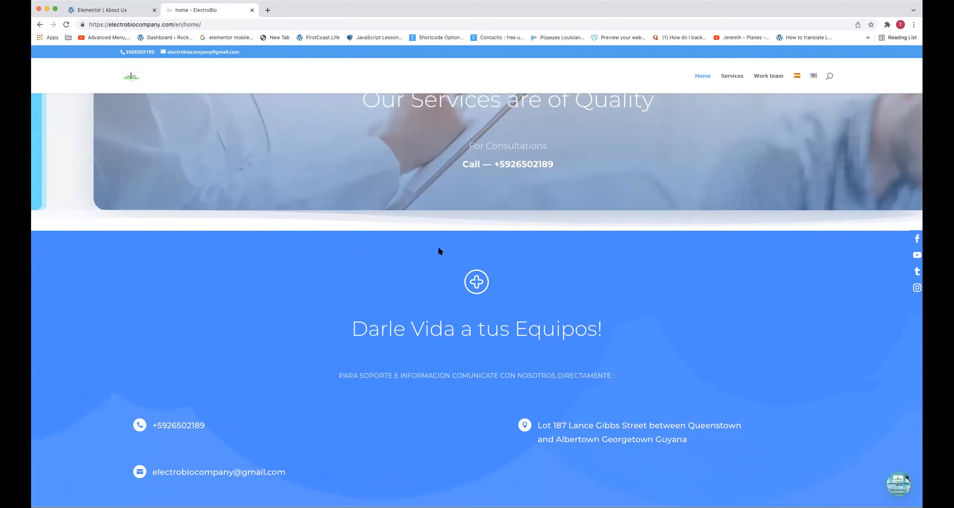
scroll(423, 268, "up", 15)
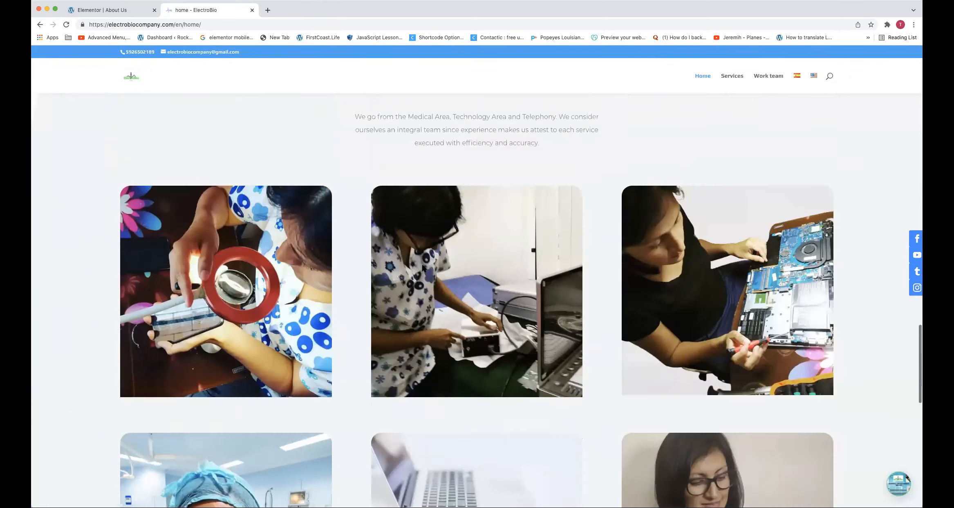
scroll(422, 267, "up", 10)
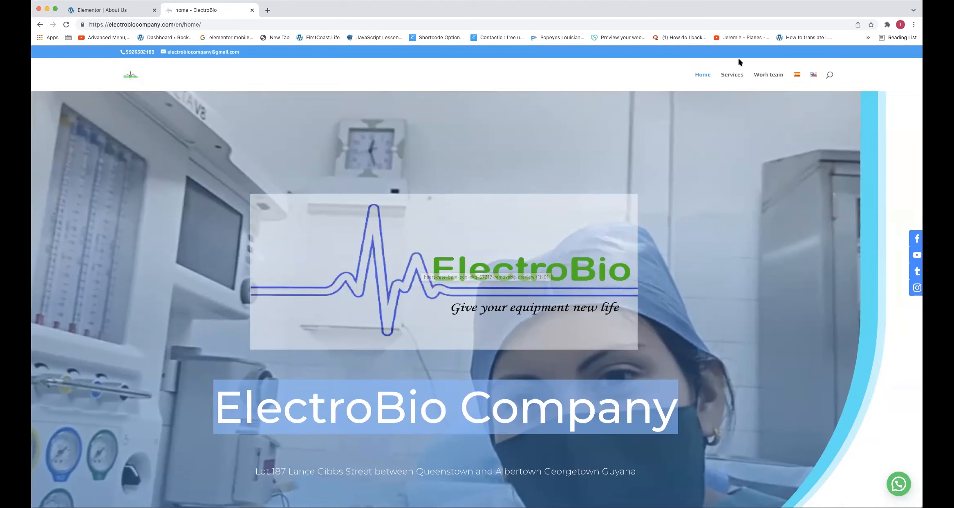
Open the ElectroBio Services page and examine its banner, section heading and equipment lists
left_click(726, 75)
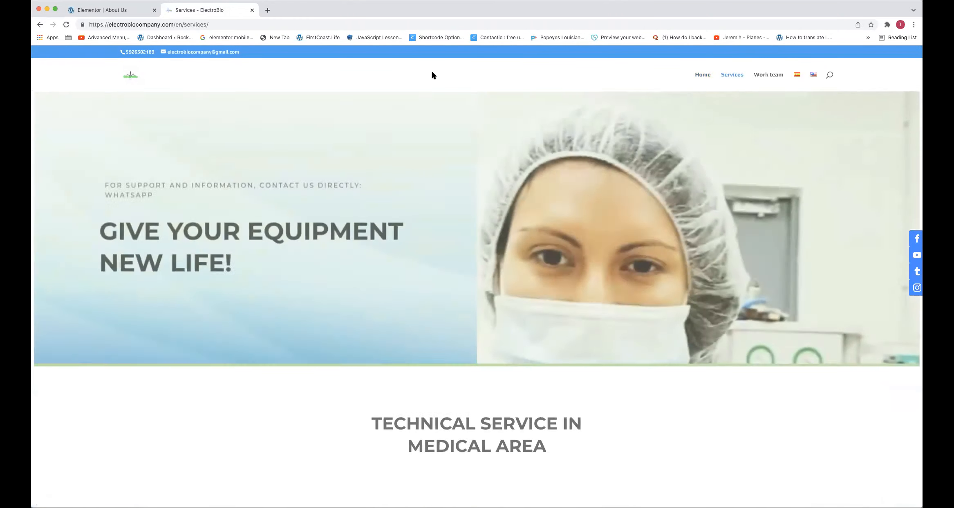
scroll(400, 99, "down", 2)
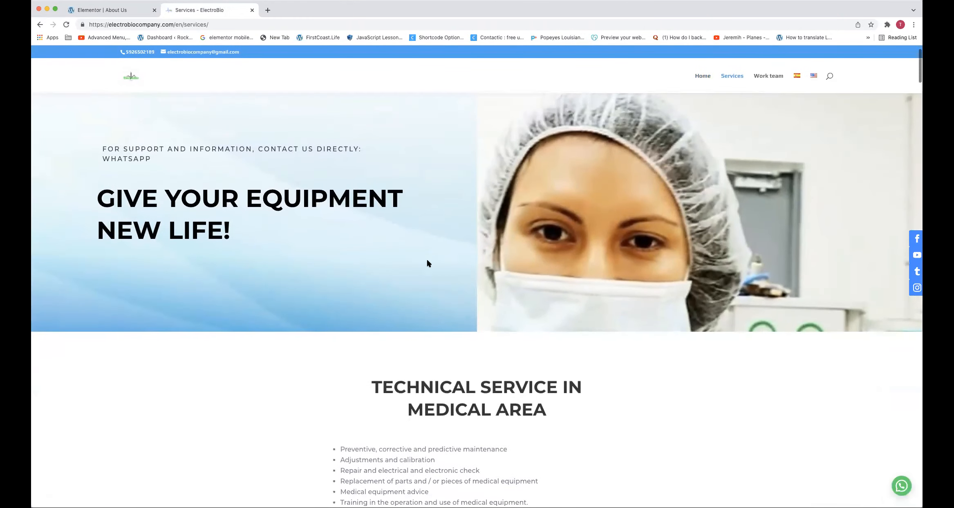
triple_click(463, 392)
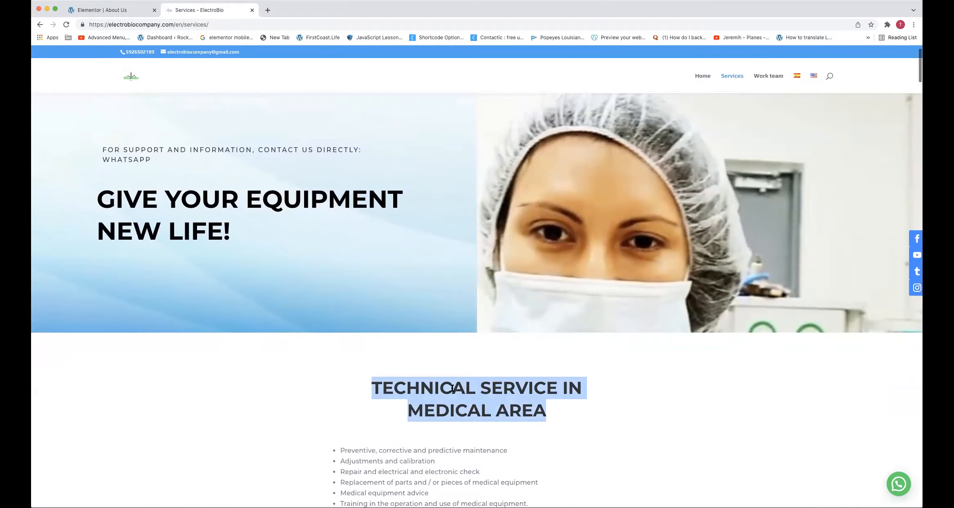
scroll(414, 340, "down", 20)
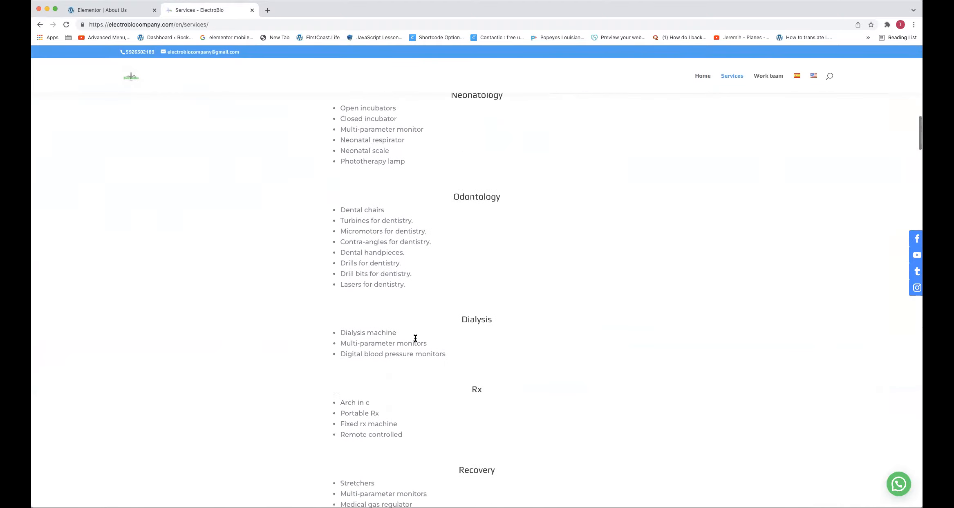
scroll(415, 337, "down", 5)
scroll(416, 338, "up", 20)
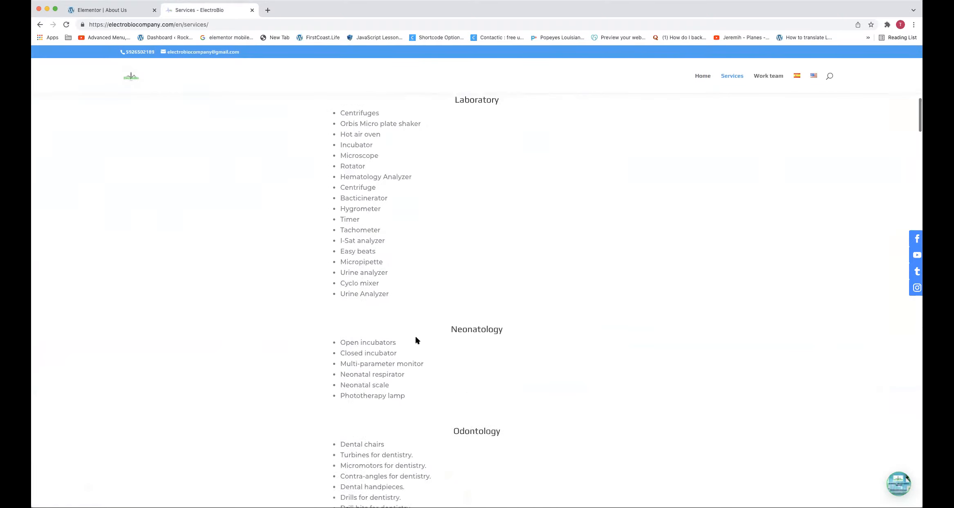
scroll(415, 340, "up", 8)
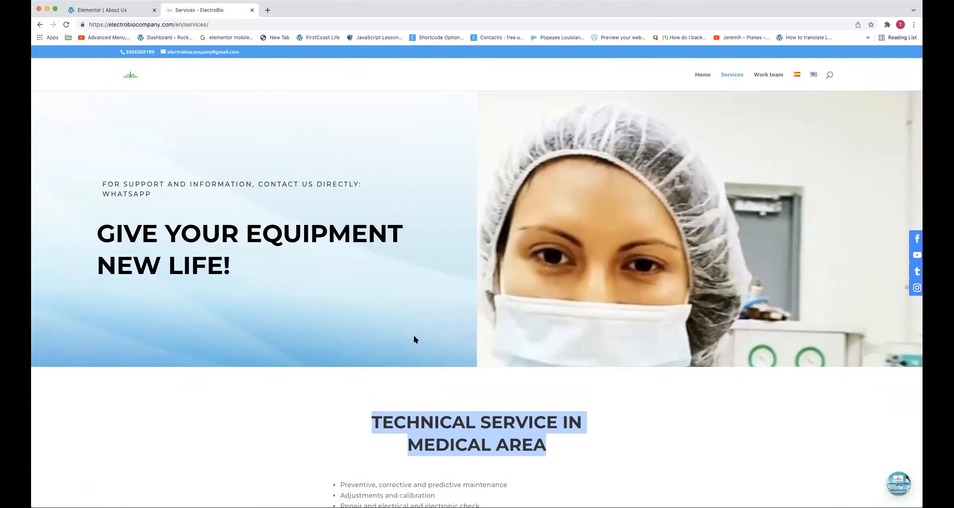